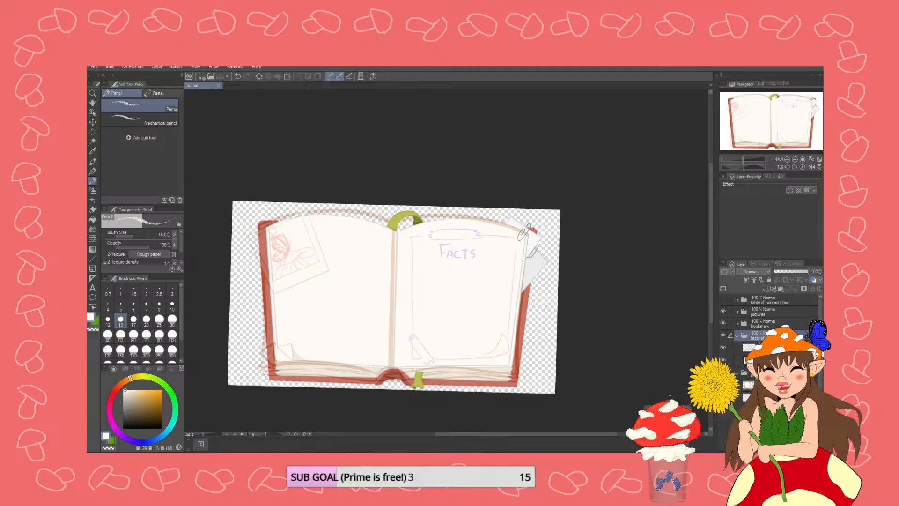
- Check the visibility of the facts folder and its contents, and make the blank layer above the facts sketch active
left_click(722, 346)
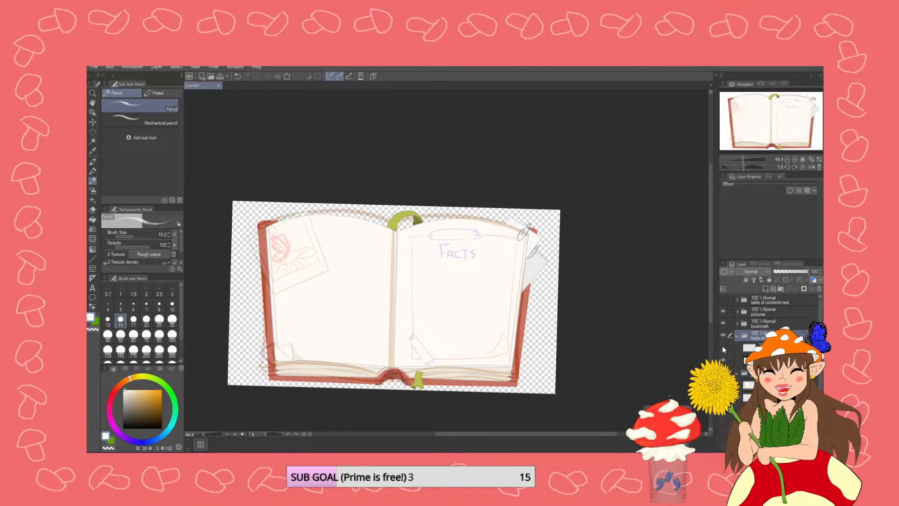
left_click(723, 346)
left_click(722, 334)
left_click(723, 334)
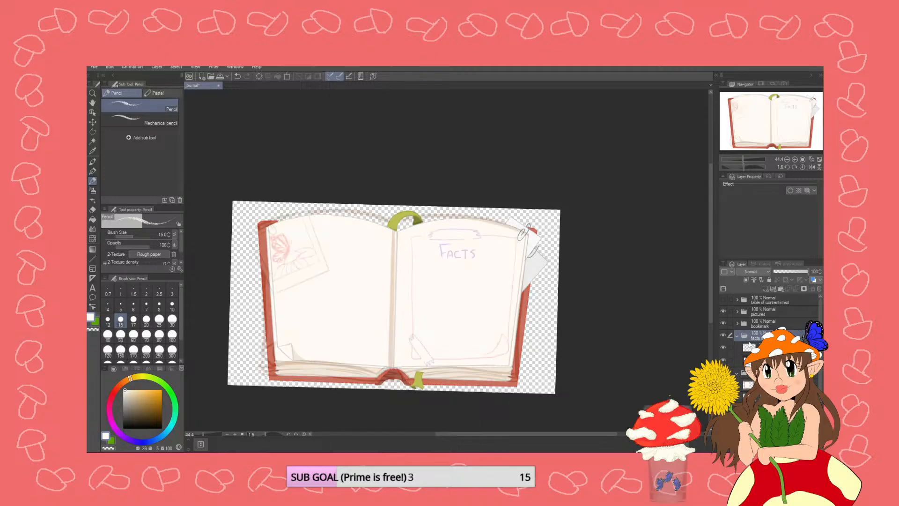
left_click(750, 346)
- Sample the grey-brown outline colour from the loose paper clipped behind the right page's upper corner
scroll(429, 258, "up", 1)
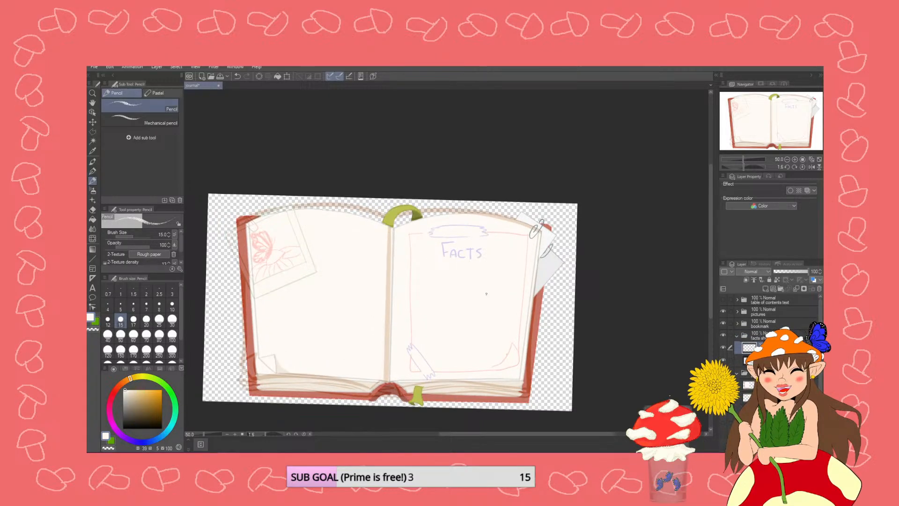
scroll(486, 294, "up", 1)
scroll(488, 281, "up", 1)
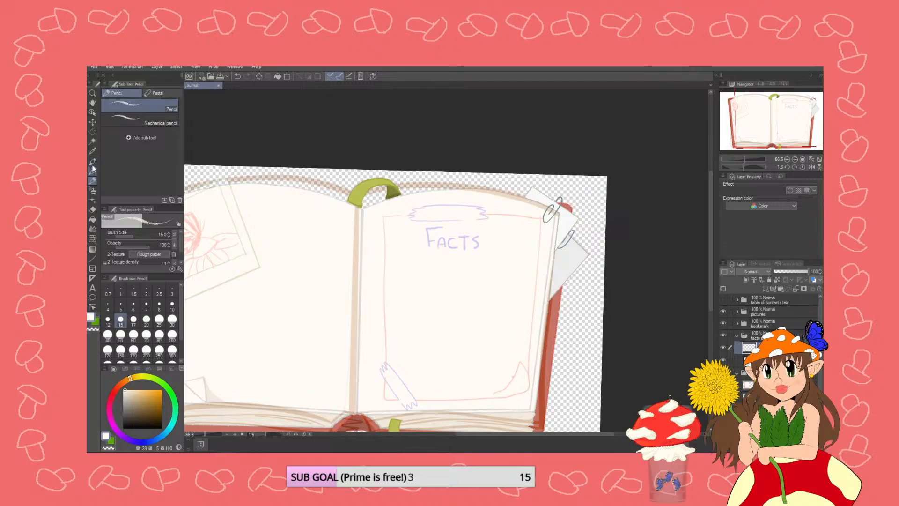
left_click(93, 171)
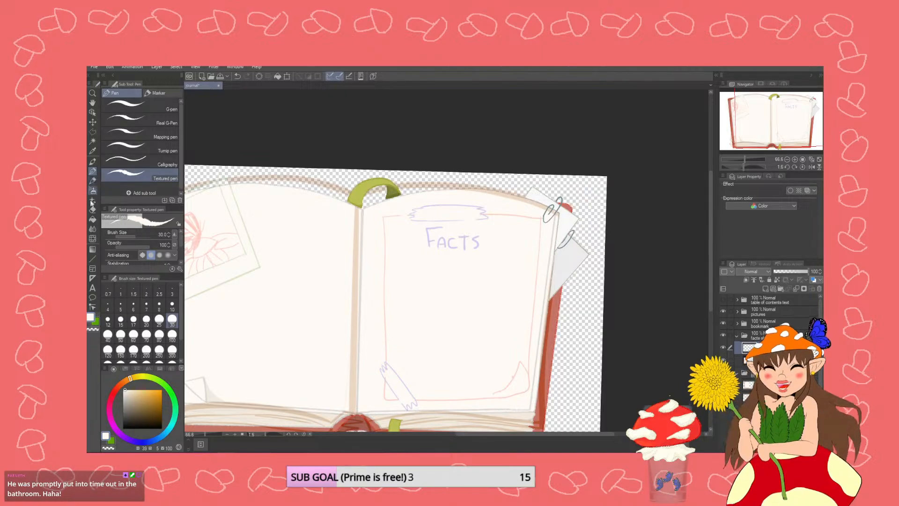
left_click(92, 151)
scroll(543, 174, "up", 8)
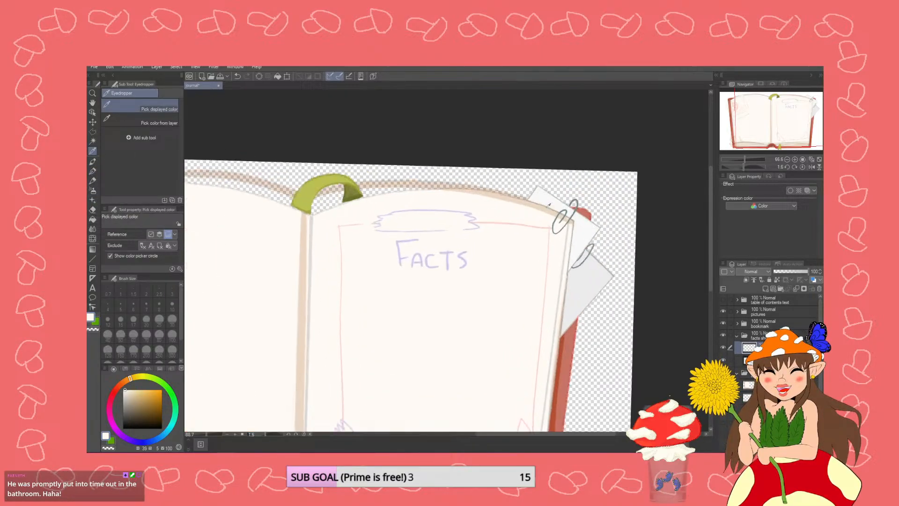
scroll(543, 174, "up", 2)
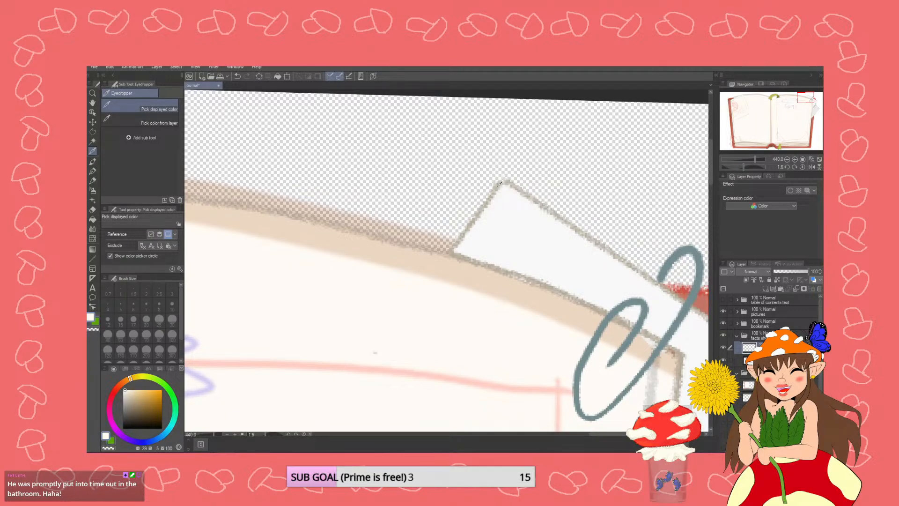
scroll(499, 182, "down", 8)
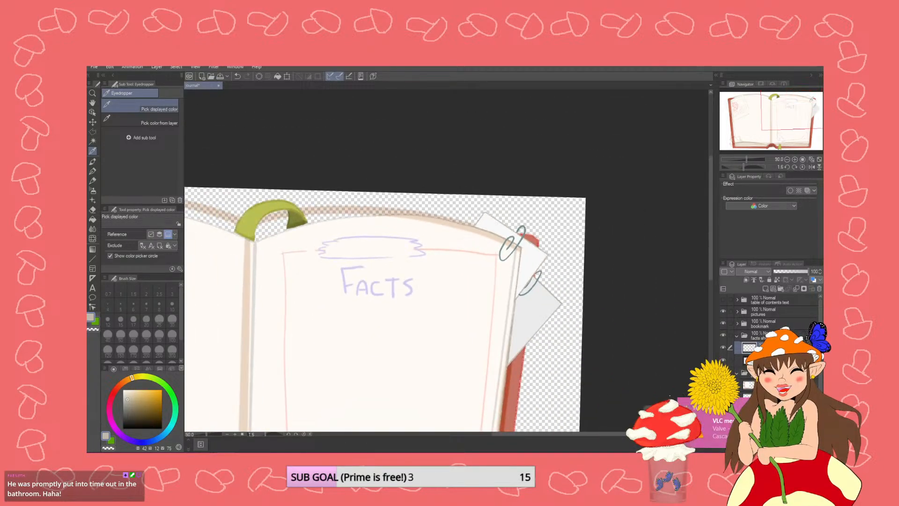
scroll(602, 267, "down", 1)
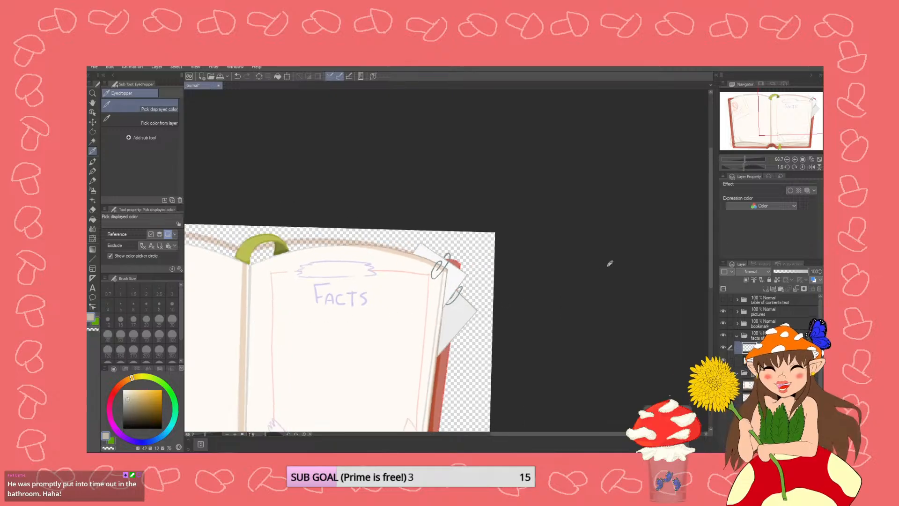
- Trace the four straight edges of the facts sheet on the right page with the Pencil at size 10
left_click_drag(712, 248, 703, 282)
scroll(220, 312, "up", 4)
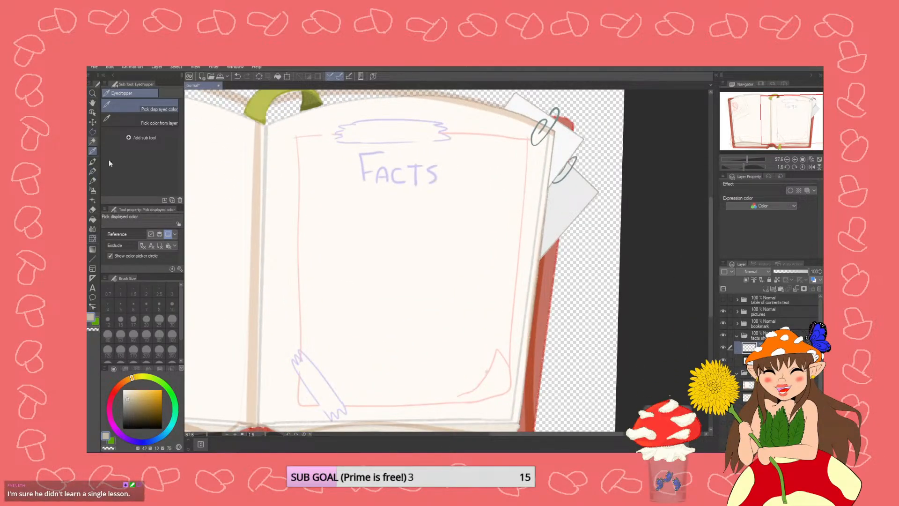
left_click(92, 170)
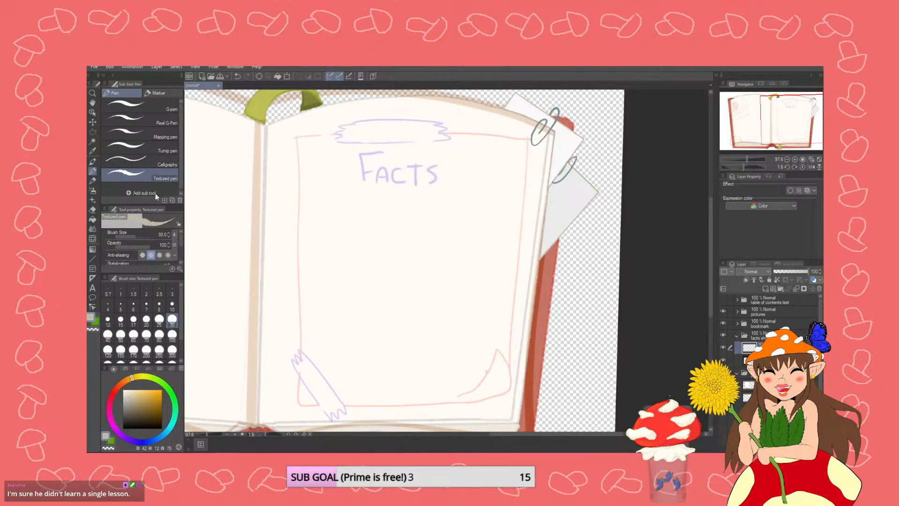
left_click(93, 180)
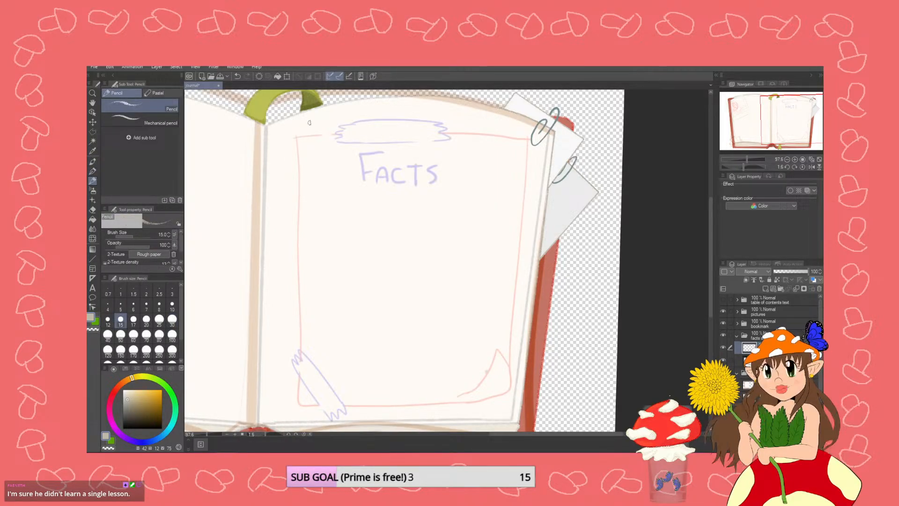
left_click(172, 305)
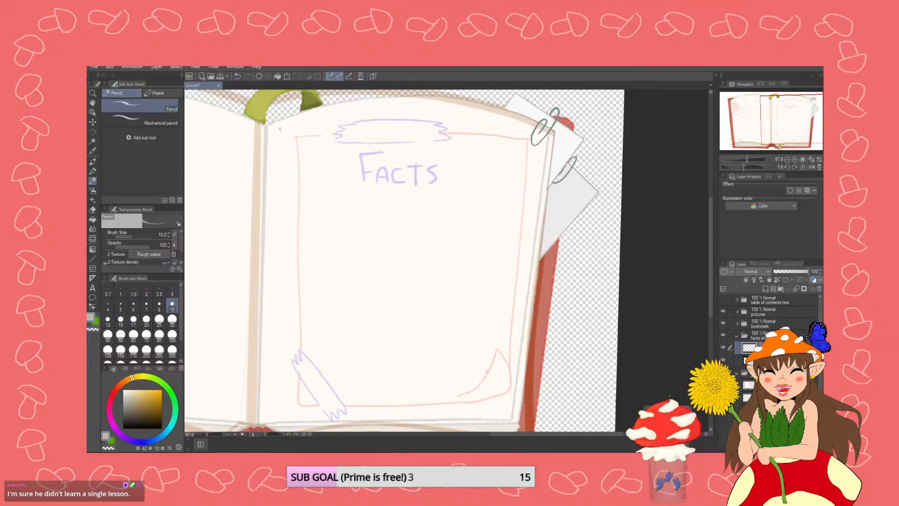
left_click_drag(297, 136, 301, 176)
key("ctrl+z")
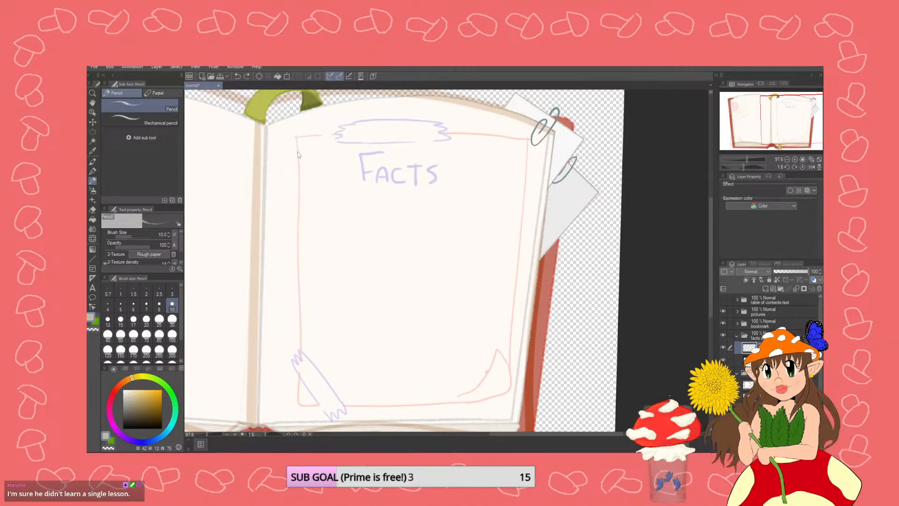
mouse_move(297, 139)
left_mouse_down("shift")
mouse_move(319, 342)
mouse_move(299, 403)
left_mouse_up("shift")
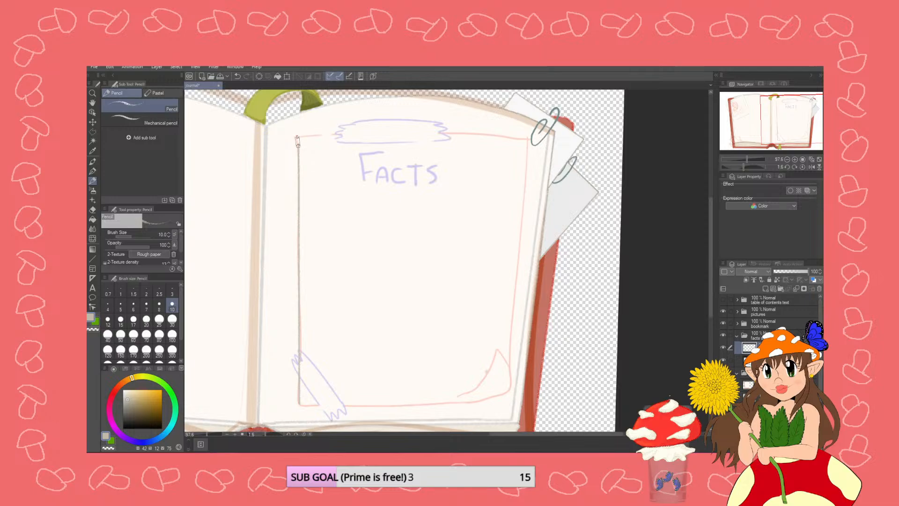
left_click_drag(297, 137, 300, 403, "shift")
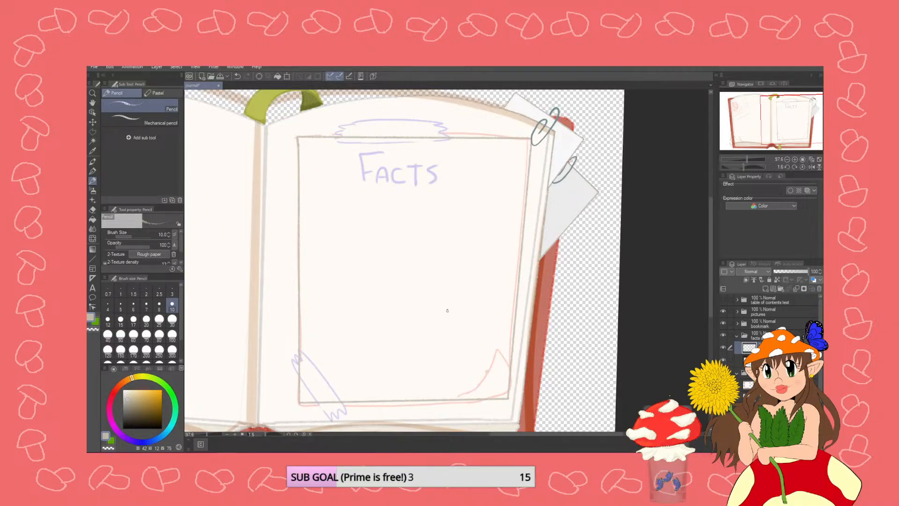
- Draw the folded-over flap with straight pencil lines at the facts sheet's lower-right corner
scroll(447, 311, "up", 2)
left_click_drag(712, 277, 706, 310)
left_click_drag(540, 292, 495, 333, "shift")
mouse_move(542, 292)
left_mouse_down()
mouse_move(508, 281)
mouse_move(491, 330)
left_mouse_up()
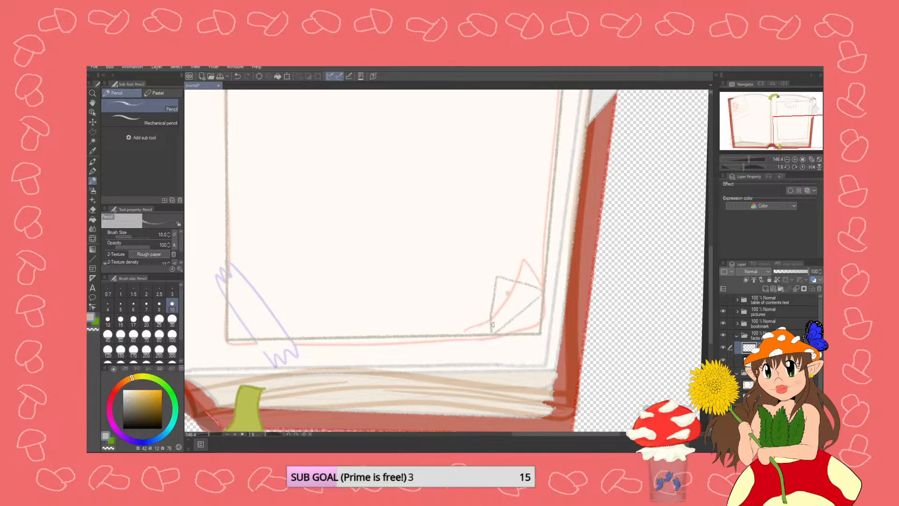
key("ctrl+z")
mouse_move(541, 292)
left_mouse_down()
mouse_move(510, 279)
mouse_move(496, 291)
mouse_move(488, 334)
left_mouse_up()
- Erase the sheet's corner lines outside the fold and redraw the flap's inner edge with the Pencil
key("e")
left_click_drag(549, 324, 501, 343)
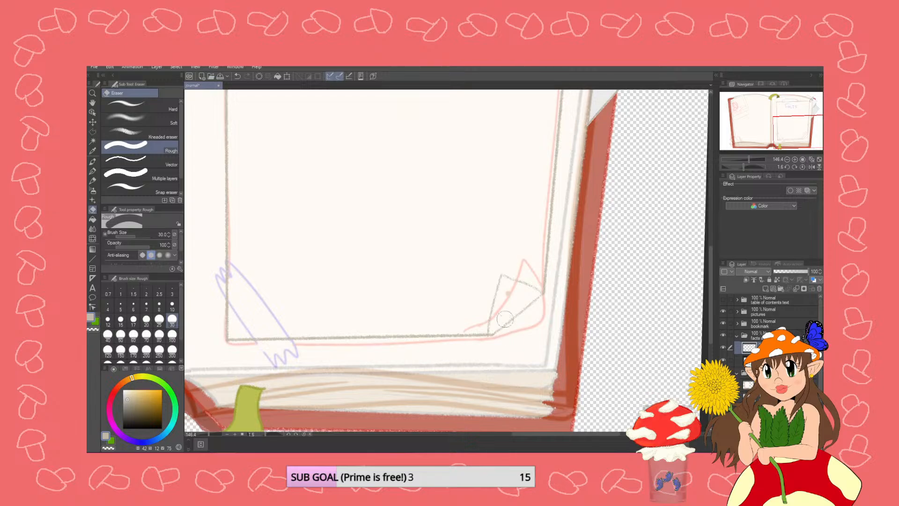
left_click(93, 172)
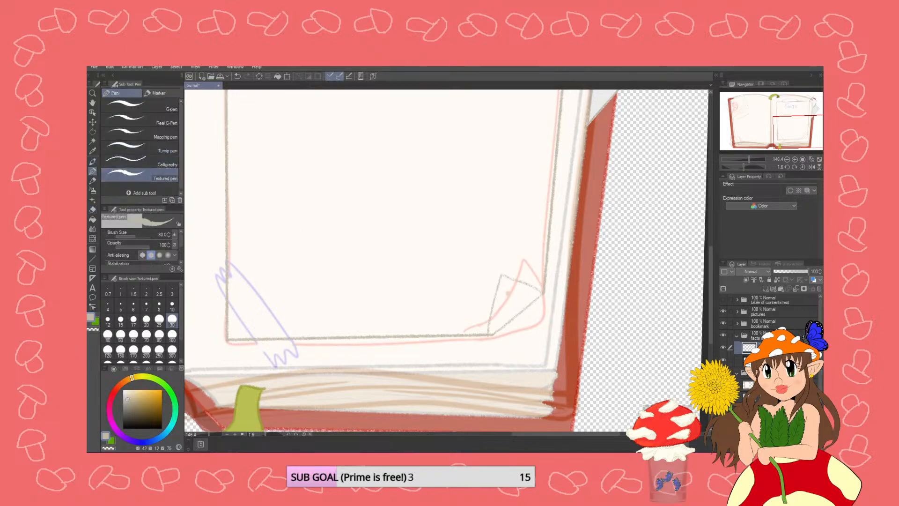
left_click(93, 181)
mouse_move(501, 275)
left_mouse_down()
mouse_move(542, 291)
mouse_move(489, 335)
left_mouse_up()
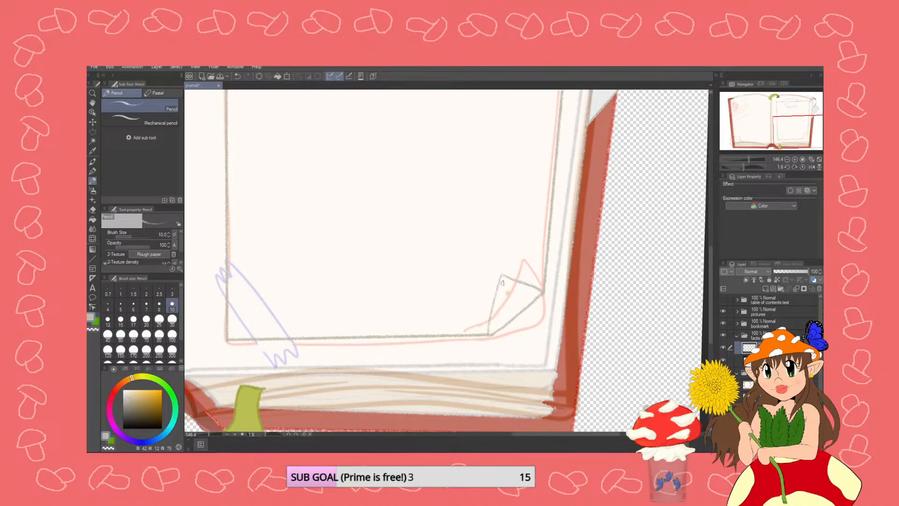
left_click_drag(500, 276, 488, 335)
- Compare the traced sheet outline on the page with the sketch hidden and shown
scroll(490, 319, "down", 4)
scroll(425, 307, "down", 3)
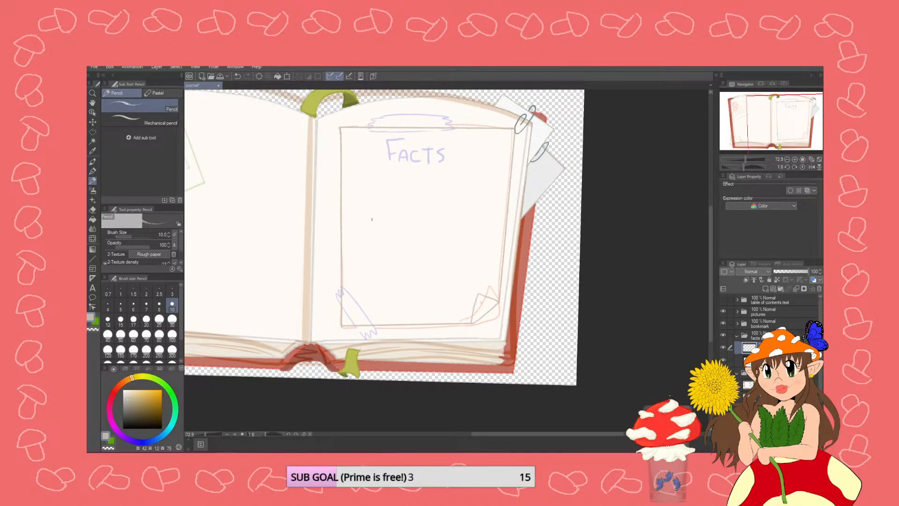
scroll(426, 255, "up", 1)
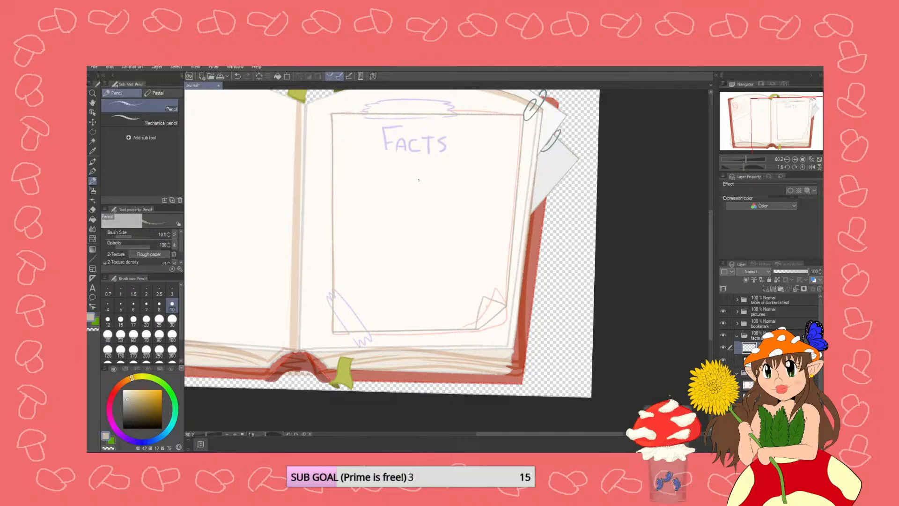
scroll(311, 255, "down", 2)
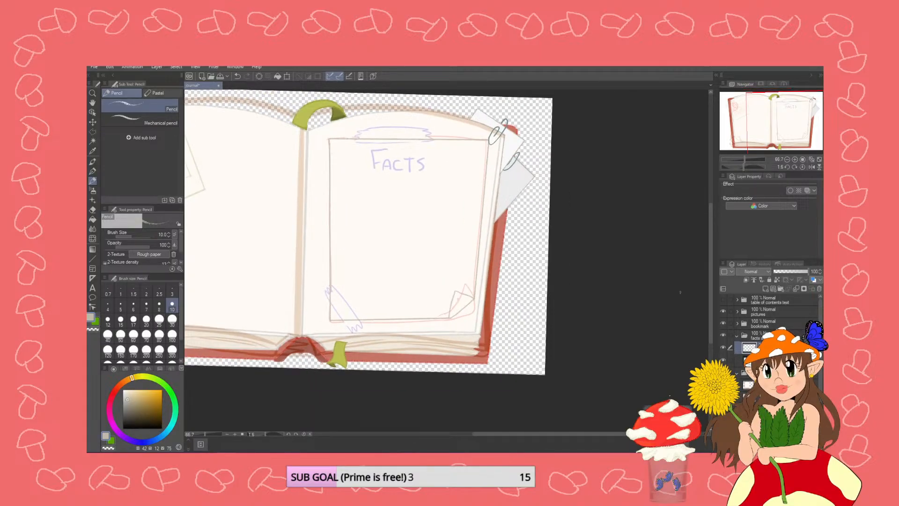
left_click(723, 361)
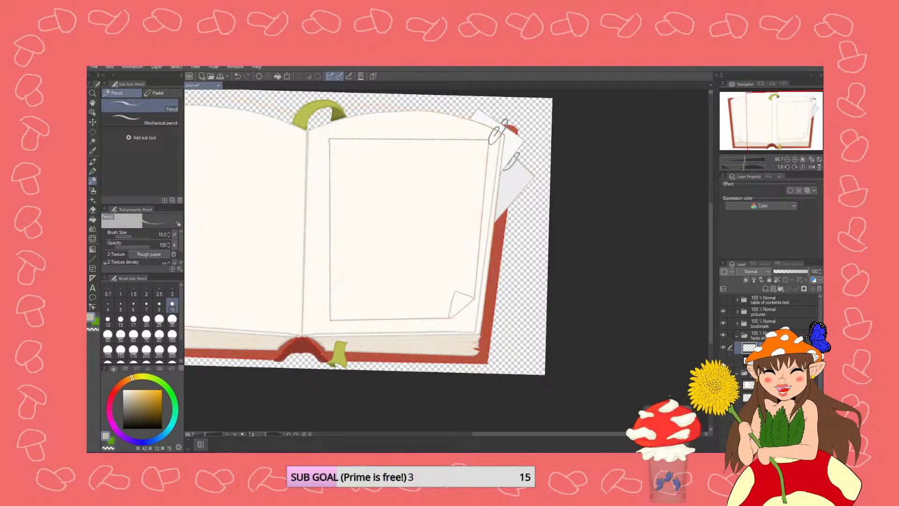
left_click(724, 361)
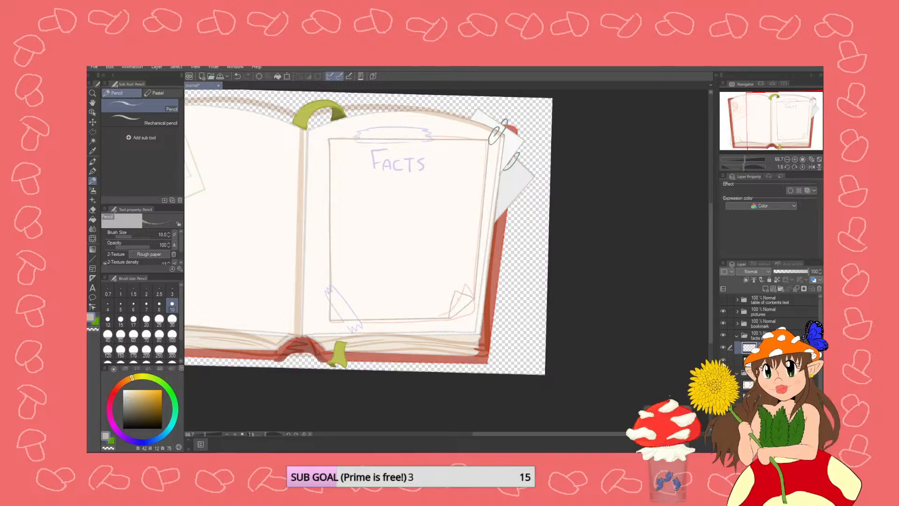
left_click(723, 361)
left_click(724, 361)
- Move the sheet outline slightly left on the page, and shift the sketch layer left to match it
key("k")
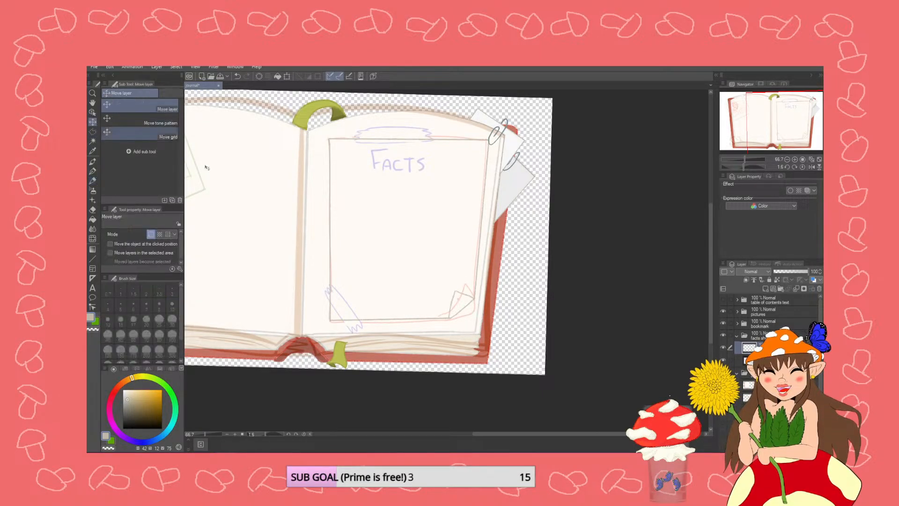
left_click_drag(412, 232, 406, 232)
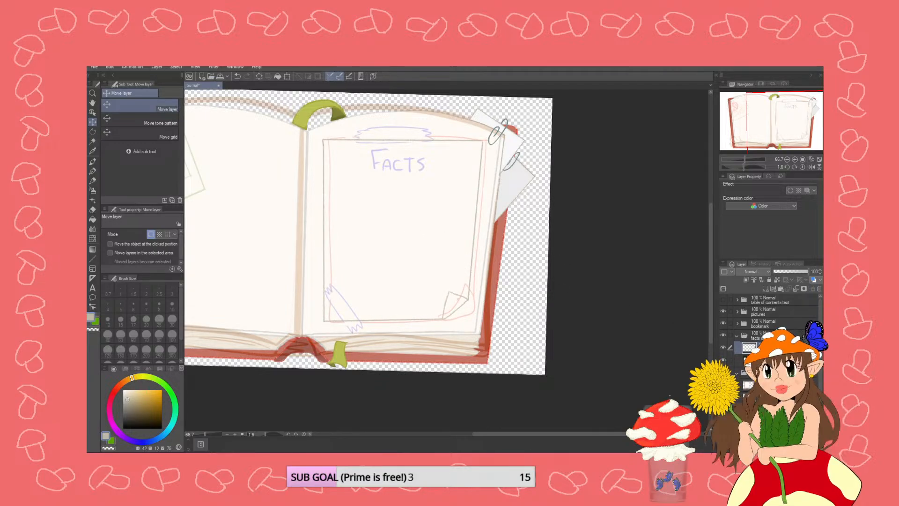
left_click(749, 359)
left_click_drag(494, 309, 488, 308)
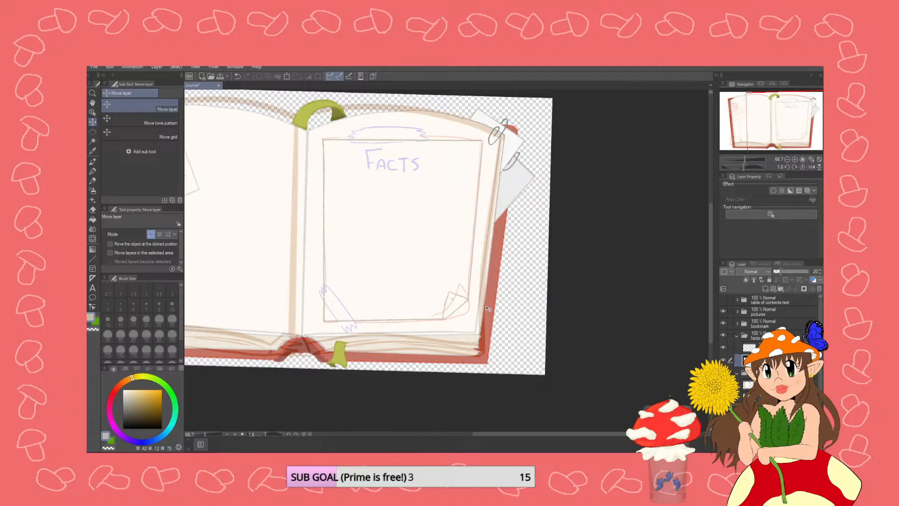
- Add a new layer above the sheet outline and change the drawing colour to tan (H 42, S 29, V 81)
left_click(761, 347)
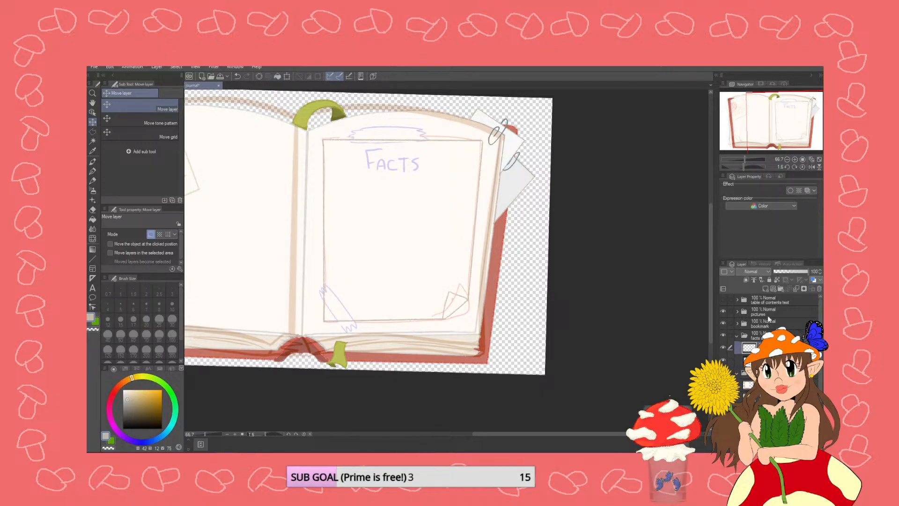
scroll(392, 194, "up", 2)
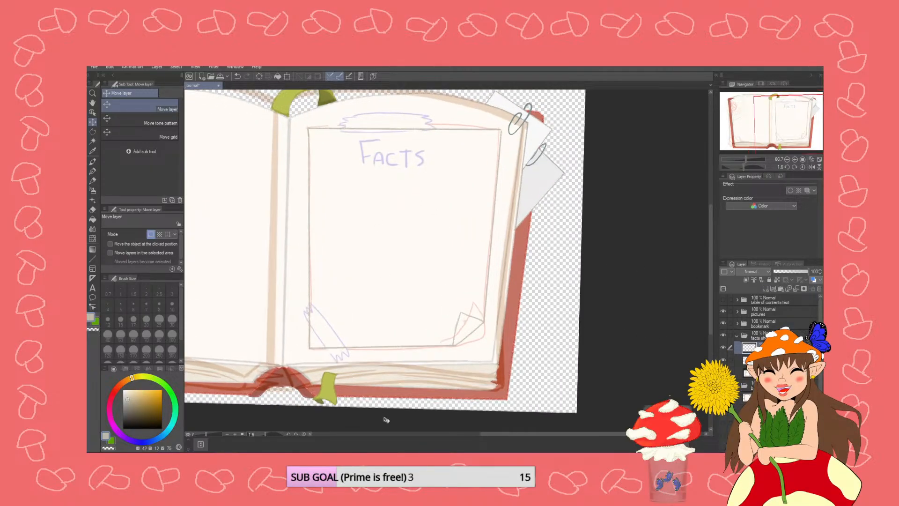
scroll(241, 375, "up", 2)
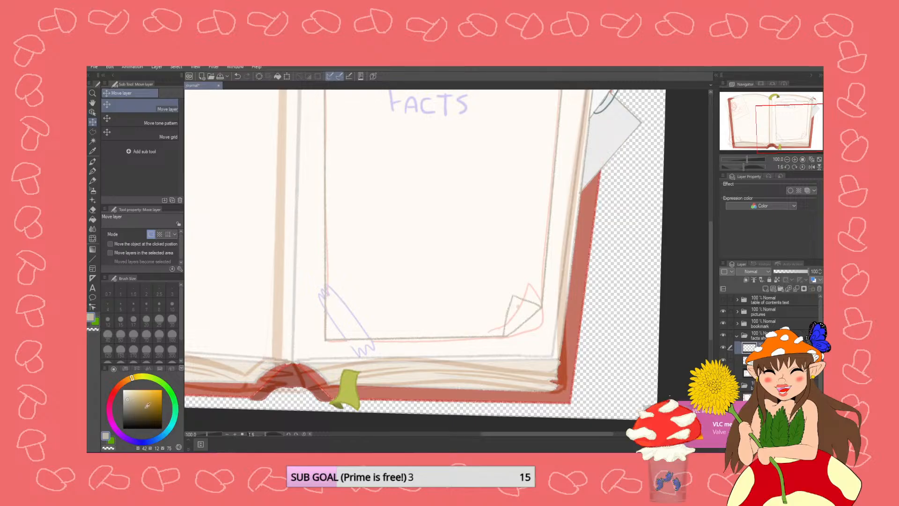
left_click_drag(130, 397, 135, 396)
- Trace the jagged-ended tape strip across the facts sheet's lower-left corner with the size 10 Pencil in tan
scroll(431, 334, "up", 2)
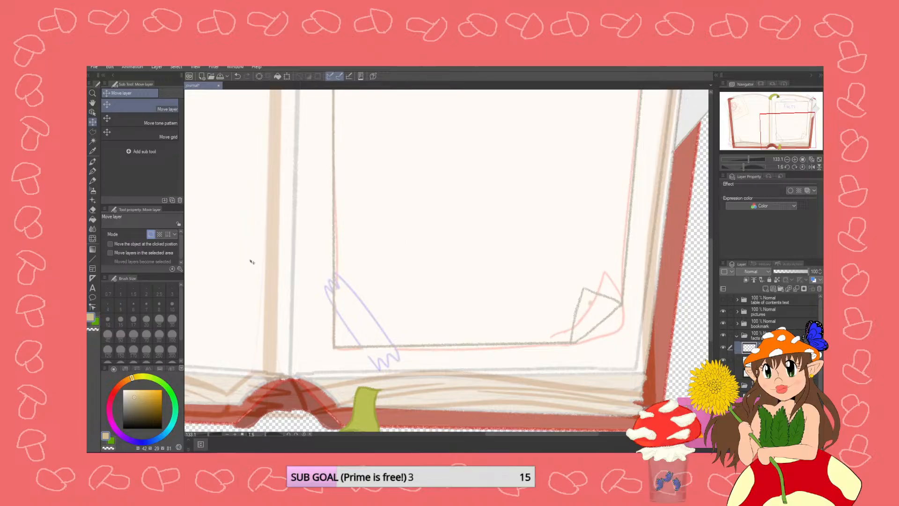
key("b")
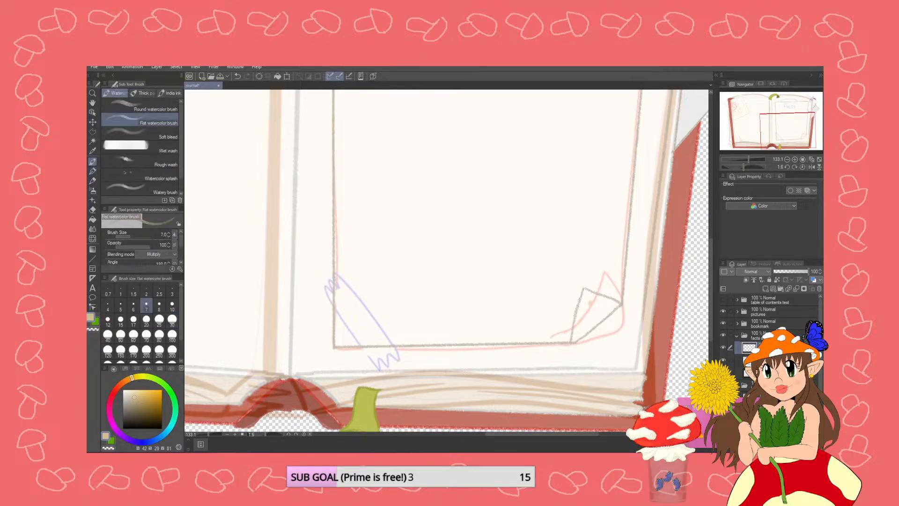
left_click(93, 181)
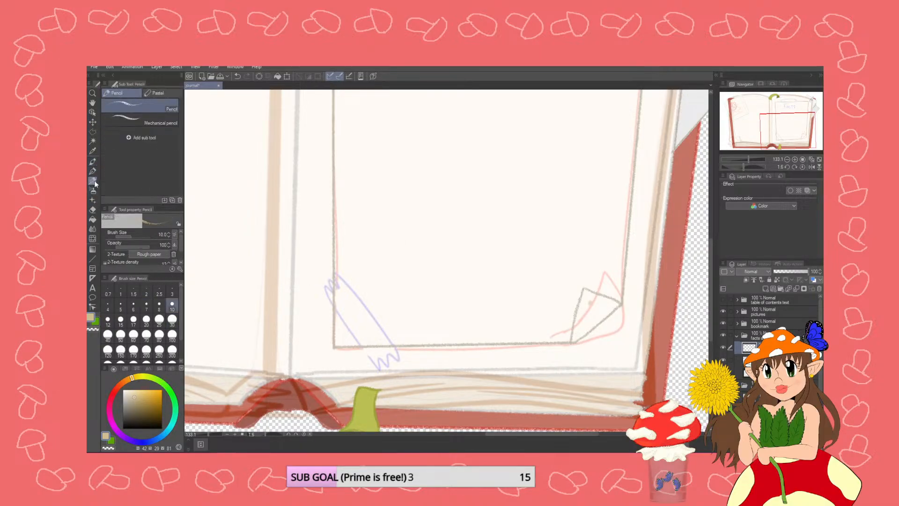
scroll(336, 272, "up", 2)
mouse_move(337, 271)
left_mouse_down()
mouse_move(432, 392)
mouse_move(396, 404)
mouse_move(321, 306)
mouse_move(331, 272)
mouse_move(339, 278)
left_mouse_up()
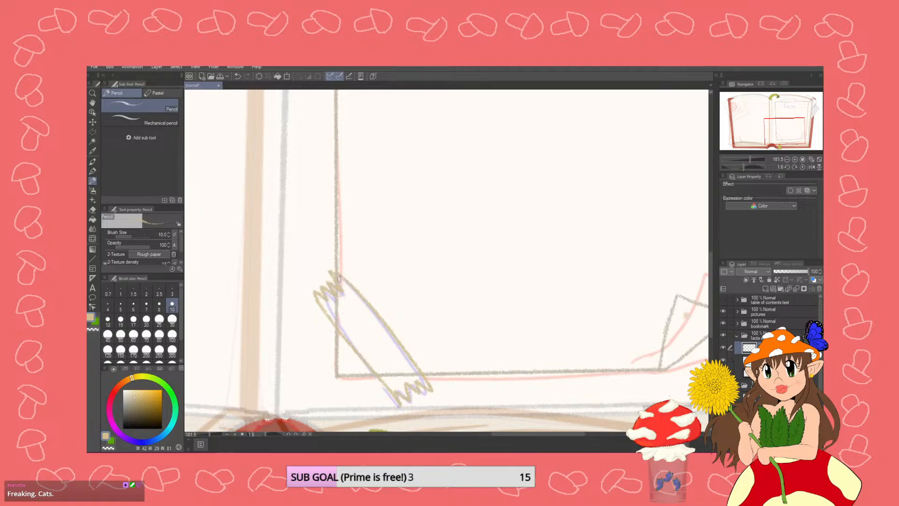
- Trace the jagged-ended horizontal tape strip across the facts sheet's top edge with the size 10 Pencil in tan
scroll(347, 342, "down", 4)
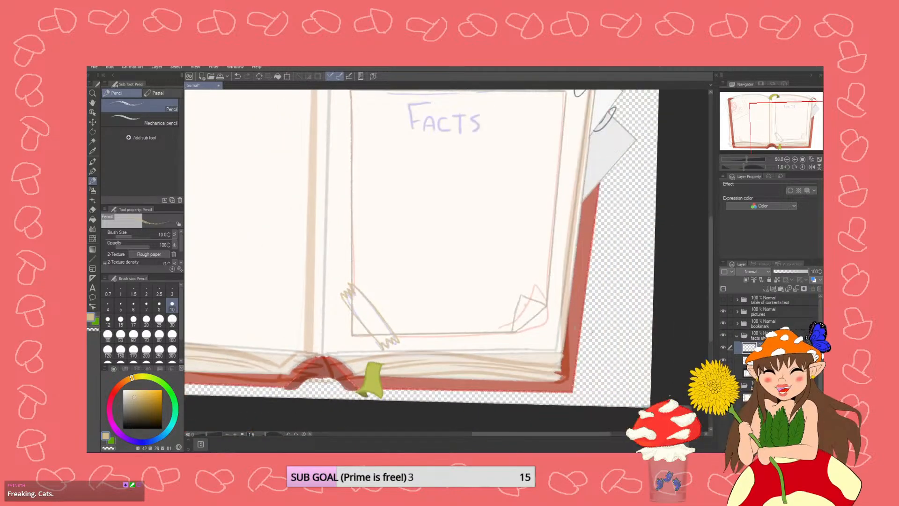
left_click_drag(710, 316, 715, 289)
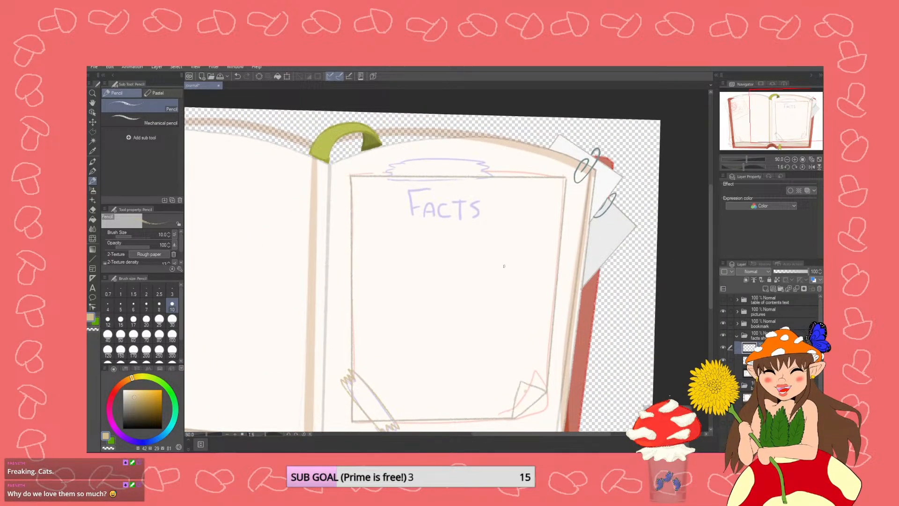
scroll(504, 266, "up", 4)
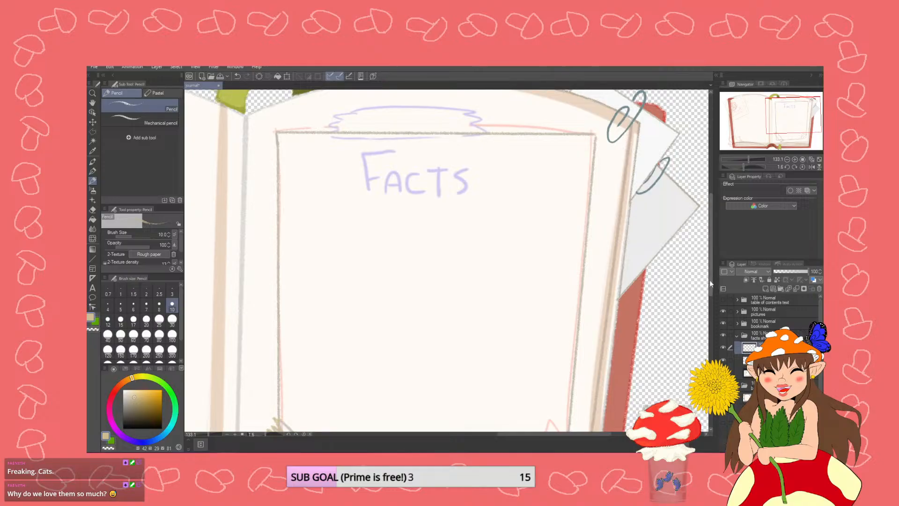
left_click_drag(710, 281, 711, 271)
scroll(546, 229, "up", 3)
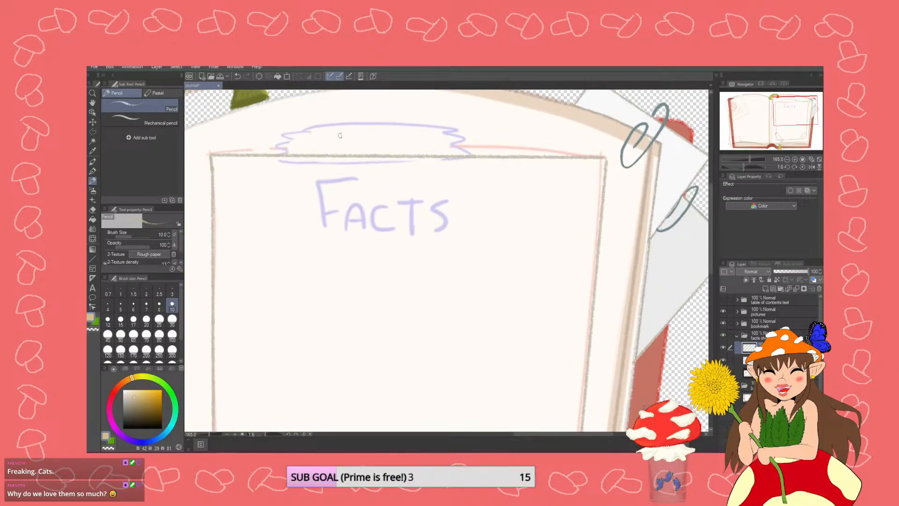
left_click_drag(300, 126, 466, 129)
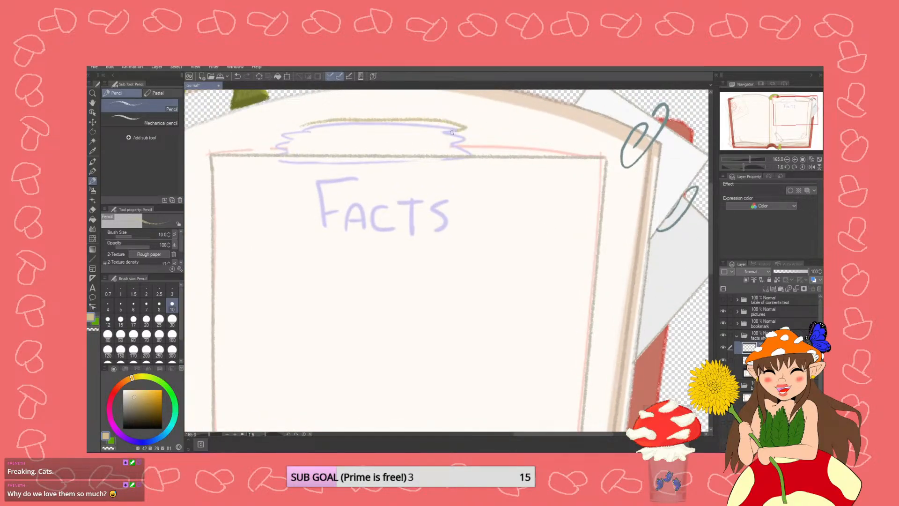
key("ctrl+z")
mouse_move(307, 126)
left_mouse_down()
mouse_move(451, 130)
mouse_move(442, 125)
left_mouse_up()
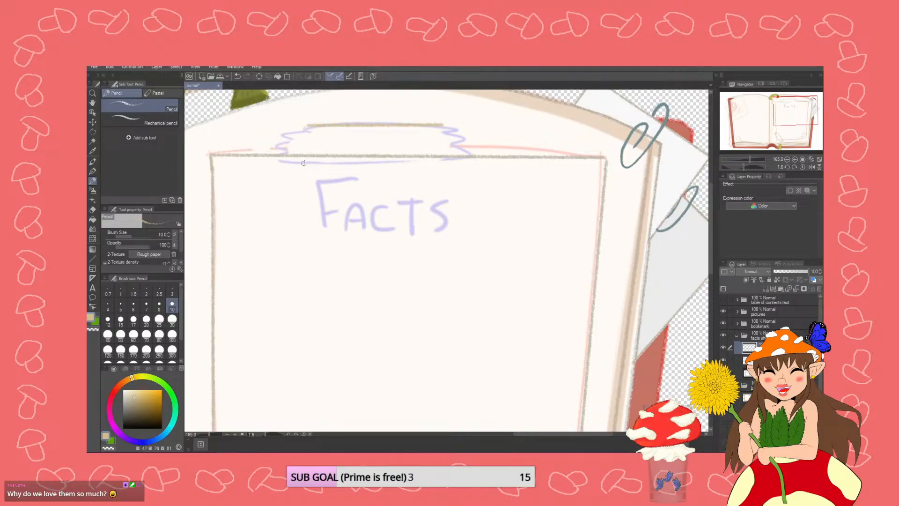
mouse_move(304, 163)
left_mouse_down()
mouse_move(453, 162)
mouse_move(461, 131)
mouse_move(437, 125)
left_mouse_up()
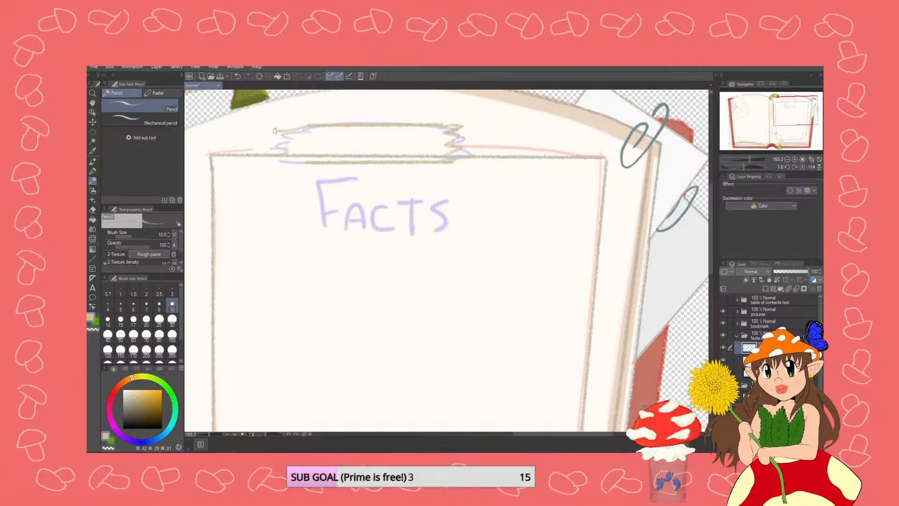
mouse_move(312, 124)
left_mouse_down()
mouse_move(279, 133)
mouse_move(280, 149)
mouse_move(293, 153)
mouse_move(279, 164)
mouse_move(311, 160)
left_mouse_up()
key("ctrl+z")
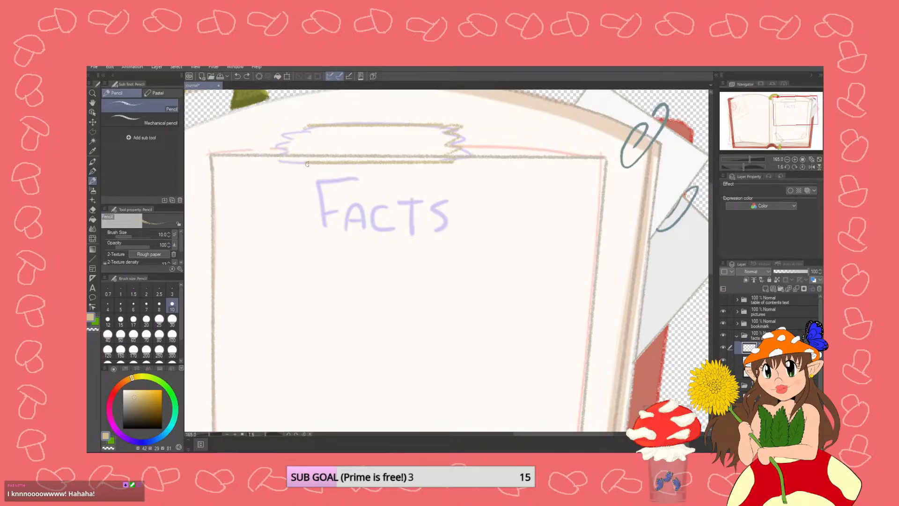
mouse_move(308, 125)
left_mouse_down()
mouse_move(278, 129)
mouse_move(274, 146)
mouse_move(290, 152)
mouse_move(283, 164)
mouse_move(304, 162)
left_mouse_up()
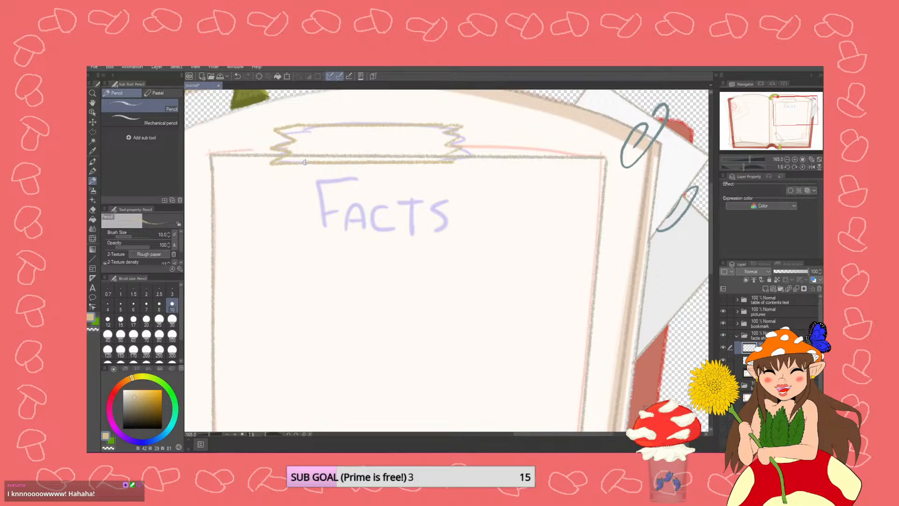
- Erase the right end of the top tape strip's upper edge and redraw it to meet the jagged end
left_click(93, 209)
left_click_drag(438, 124, 460, 121)
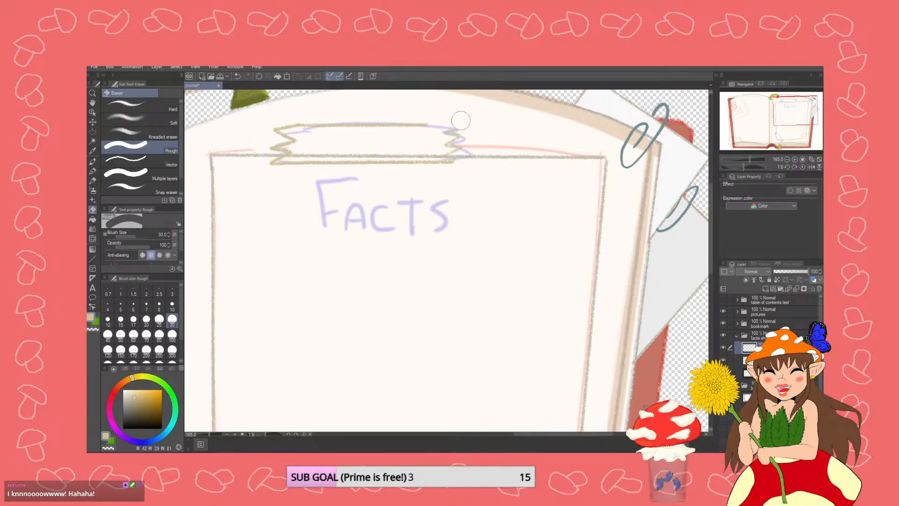
left_click(92, 180)
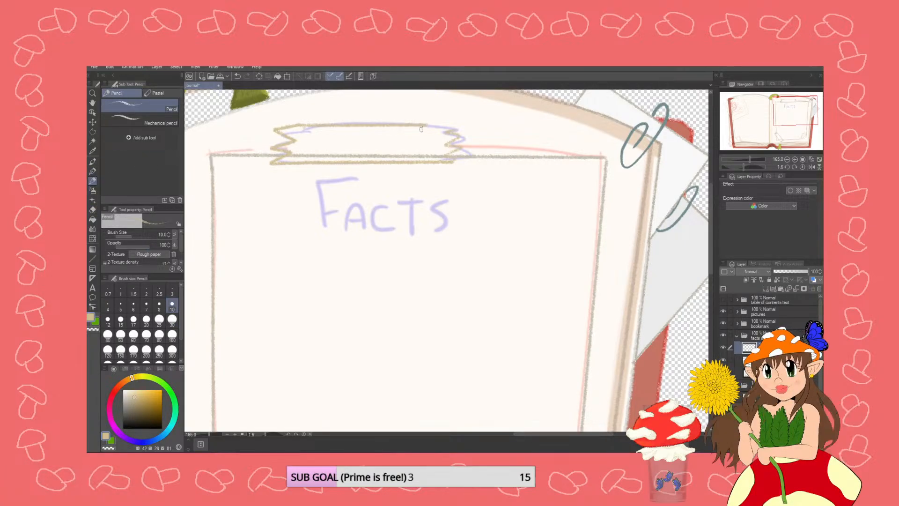
left_click_drag(427, 124, 463, 125)
left_click_drag(432, 126, 458, 127)
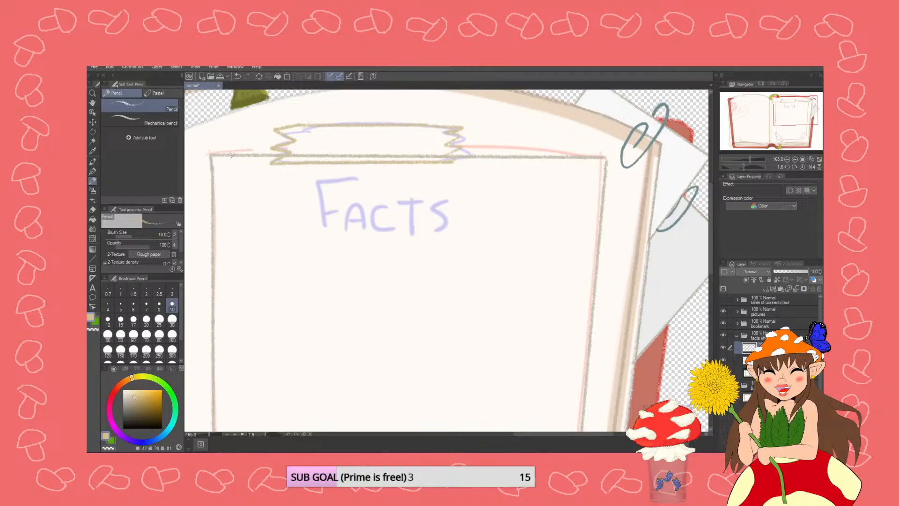
- Select the top tape strip with a polyline selection, move it slightly right and down over the sheet's top edge, and deselect
left_click(92, 131)
left_click(280, 113)
left_click(244, 164)
left_click(279, 199)
left_click(473, 187)
left_click(499, 138)
left_click(466, 107)
left_click(379, 94)
left_click(280, 113)
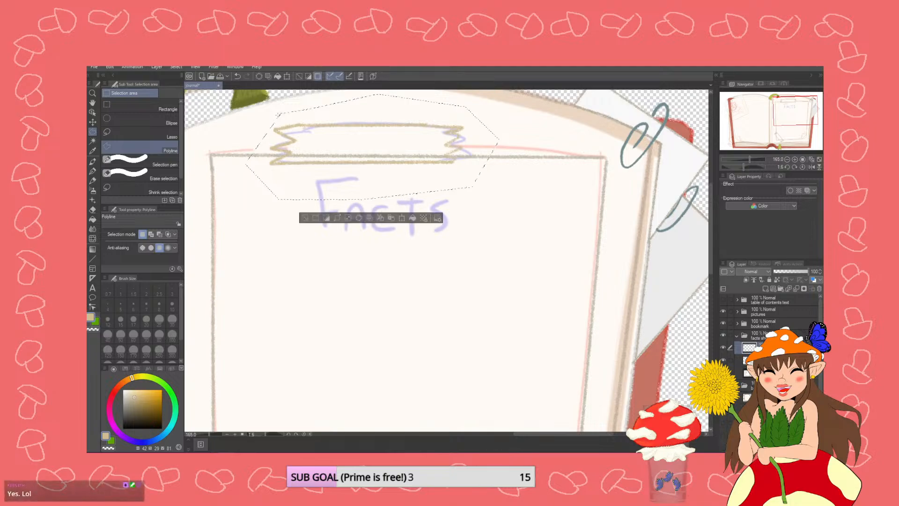
left_click(107, 136)
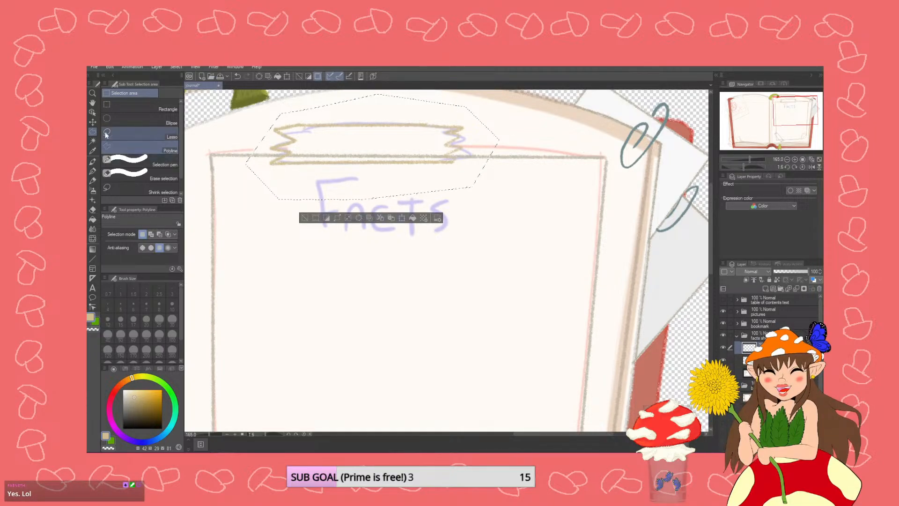
left_click(93, 122)
left_click_drag(408, 174, 427, 163)
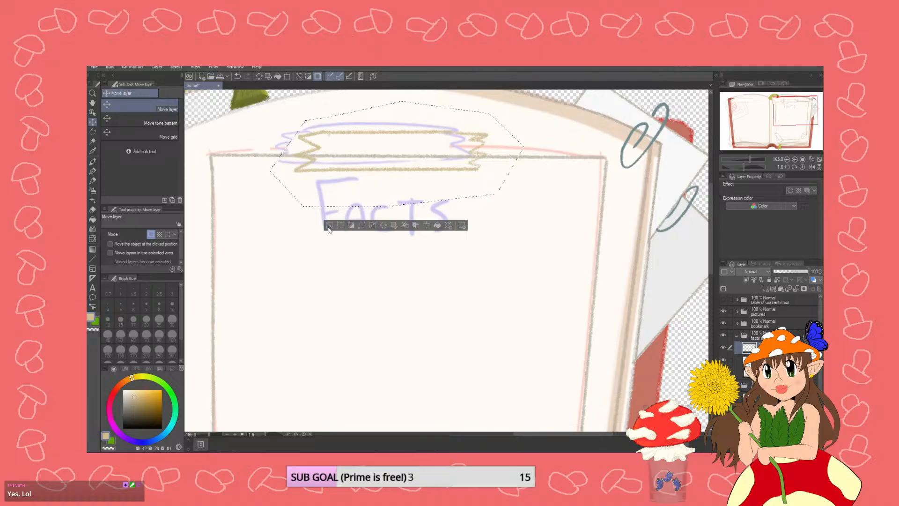
left_click(329, 227)
- Hide the rough sketch layer and check the sheet and tape line art on the right page
scroll(423, 243, "down", 6)
left_click_drag(710, 247, 716, 283)
left_click(723, 409)
left_click(724, 361)
left_click(723, 360)
scroll(389, 312, "up", 3)
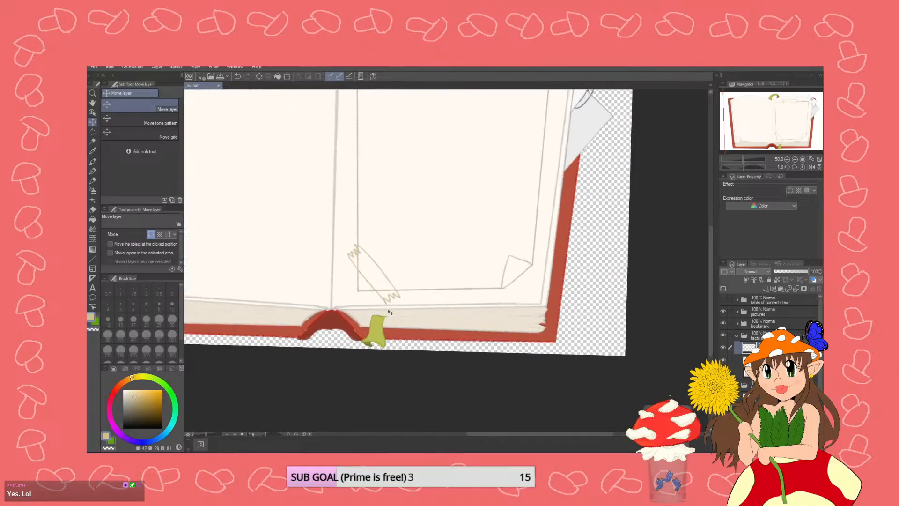
scroll(389, 312, "up", 2)
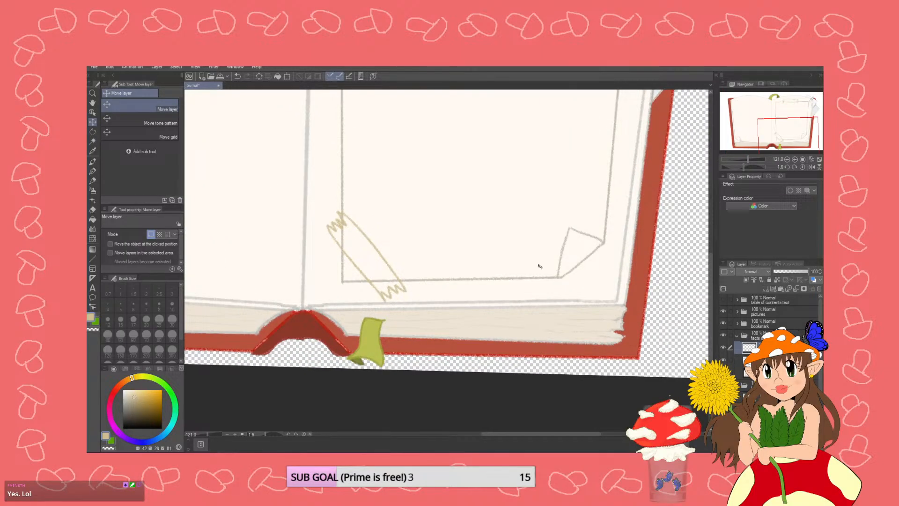
- Lasso the lower-left tape strip and move it slightly left and up over the sheet's corner
left_click(722, 347)
left_click(722, 347)
left_click(722, 347)
left_click(722, 347)
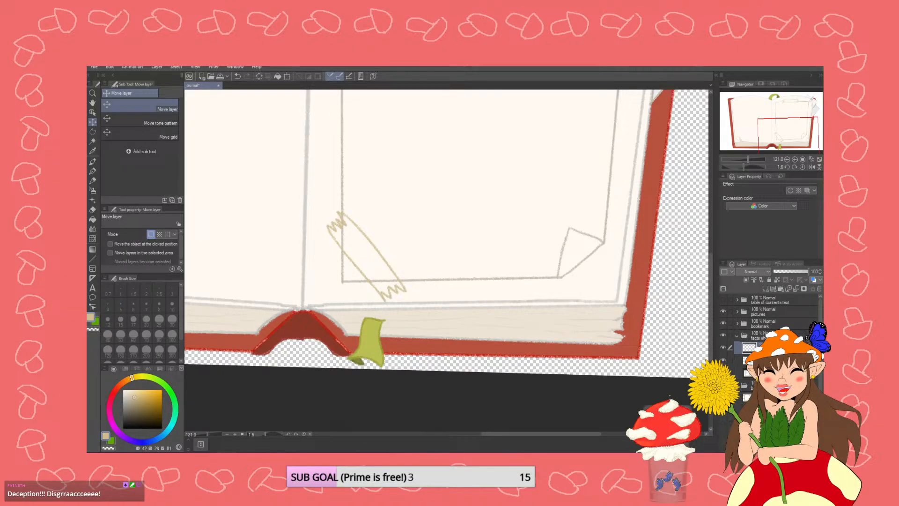
left_click(93, 132)
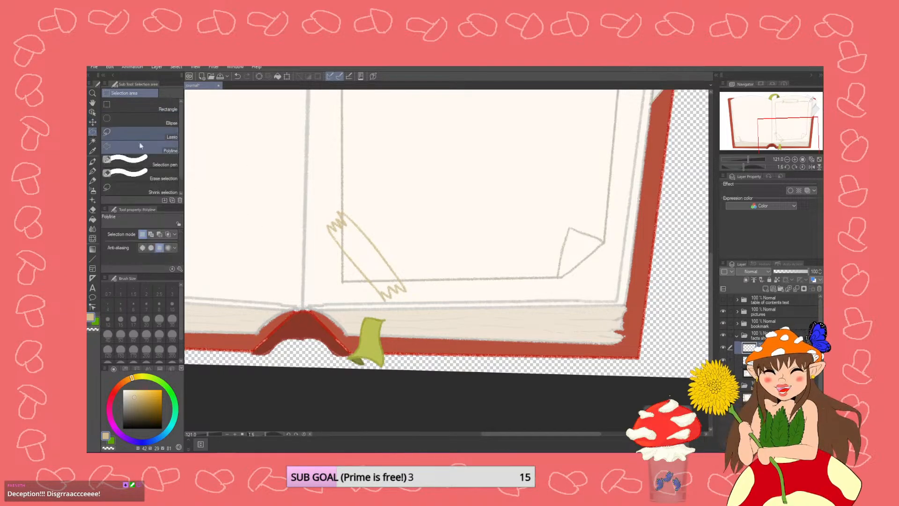
left_click(130, 132)
mouse_move(336, 178)
left_mouse_down()
mouse_move(306, 288)
mouse_move(454, 304)
mouse_move(336, 179)
left_mouse_up()
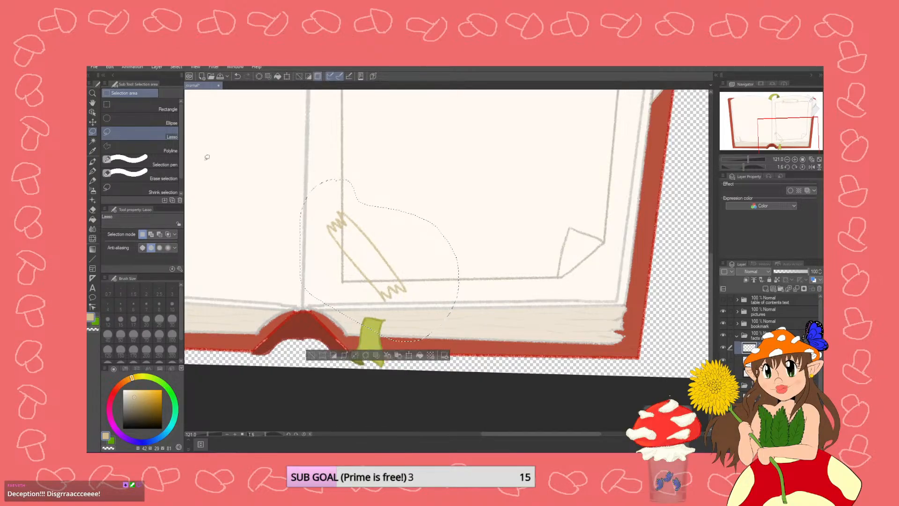
left_click(92, 122)
left_click_drag(367, 272, 360, 270)
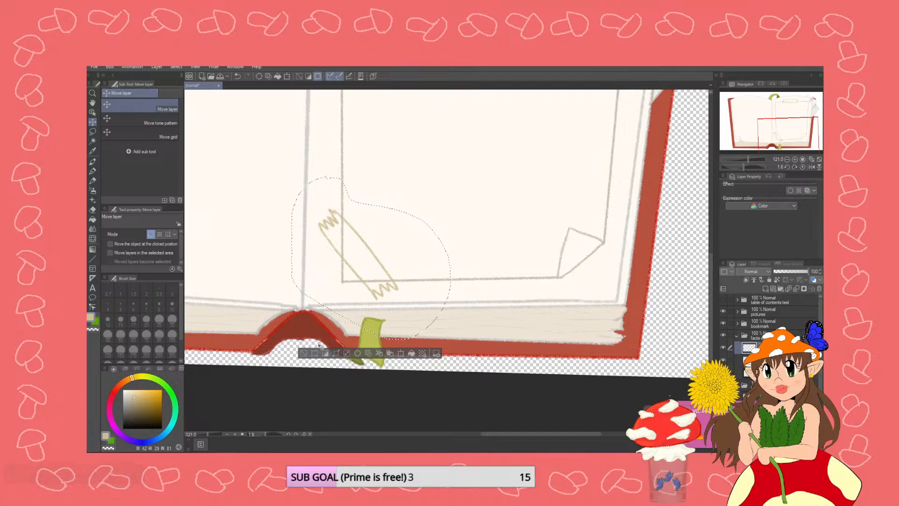
key("ctrl+d")
scroll(394, 339, "down", 6)
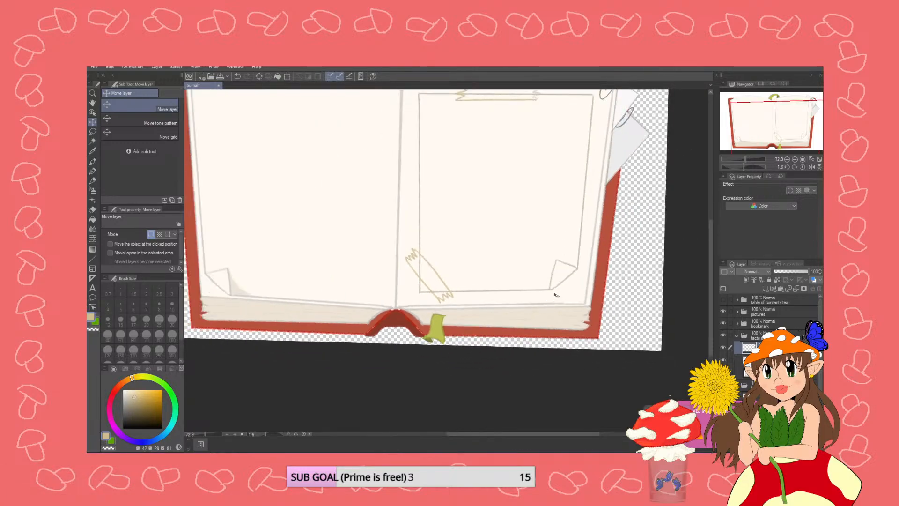
scroll(596, 230, "up", 1)
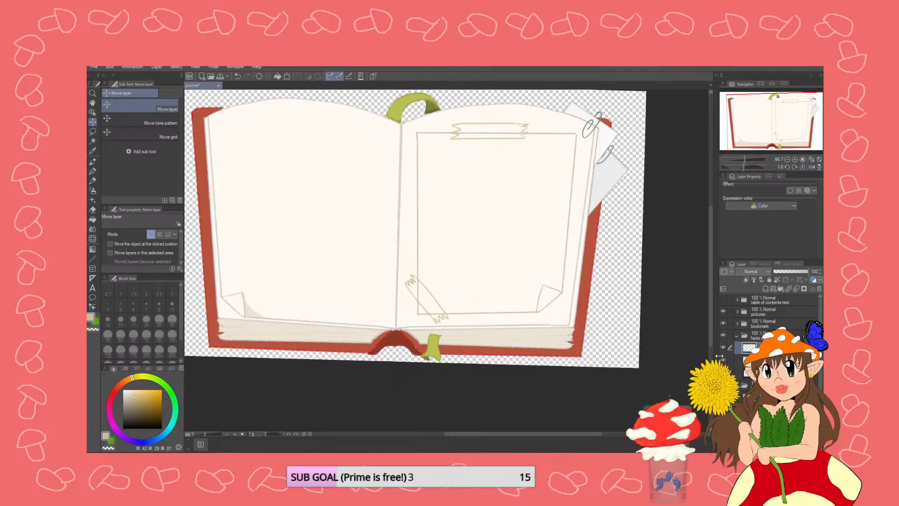
- Set the drawing colour to the clipped papers' off-white and switch to the layer beneath the sheet outline, with the tape layer hidden
left_click(92, 152)
left_click(611, 130)
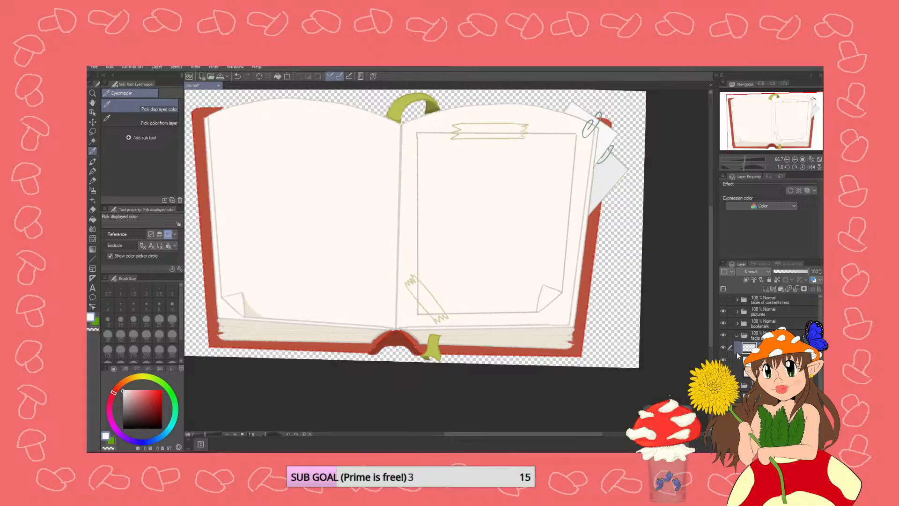
left_click(749, 372)
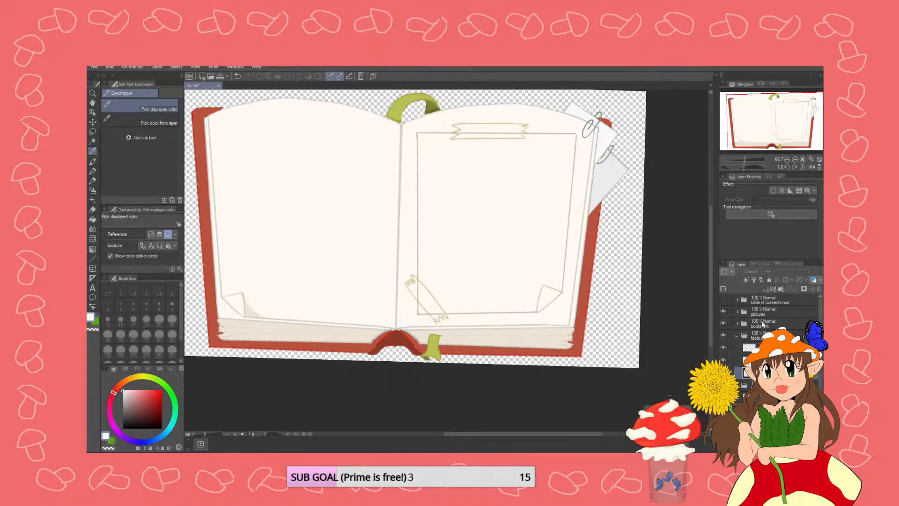
left_click(749, 386)
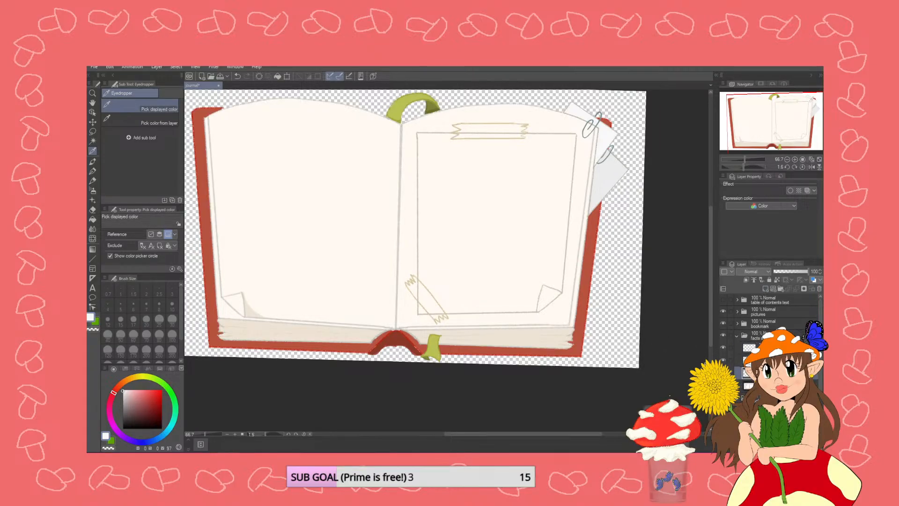
left_click(723, 398)
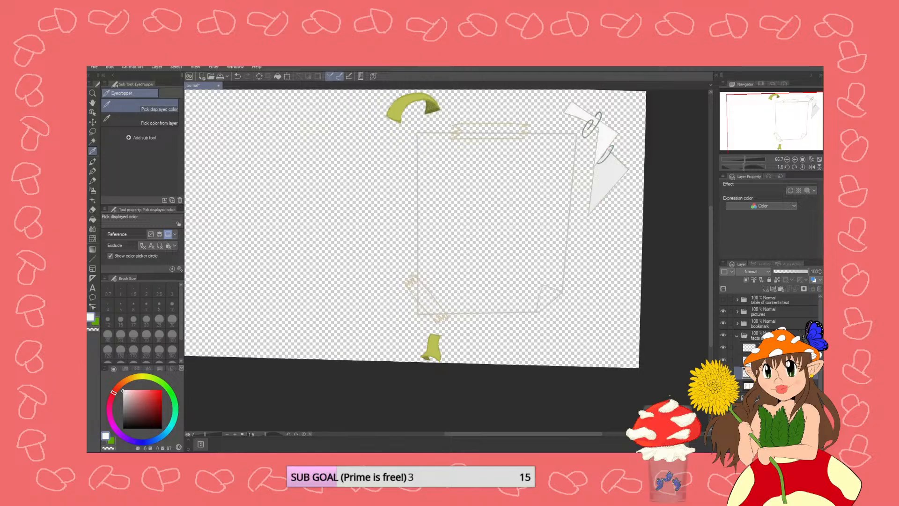
left_click(723, 398)
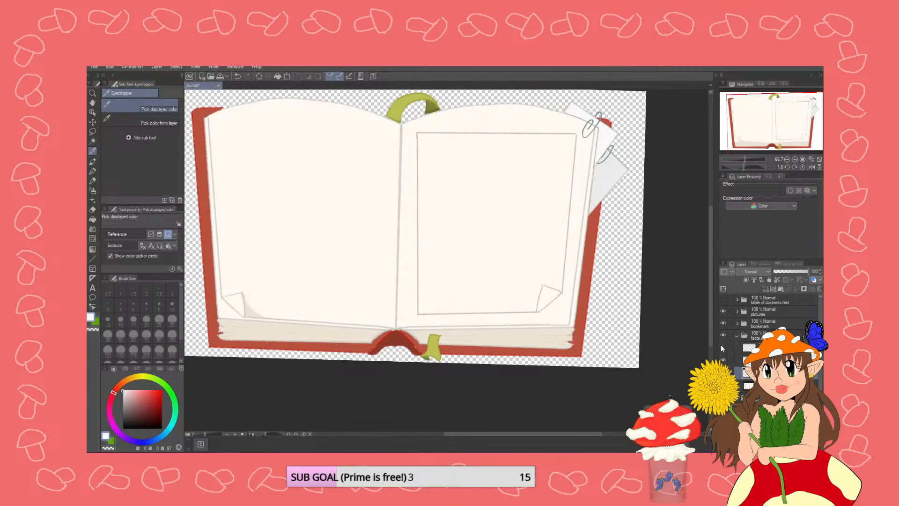
left_click(92, 219)
left_click(482, 218)
key("ctrl+z")
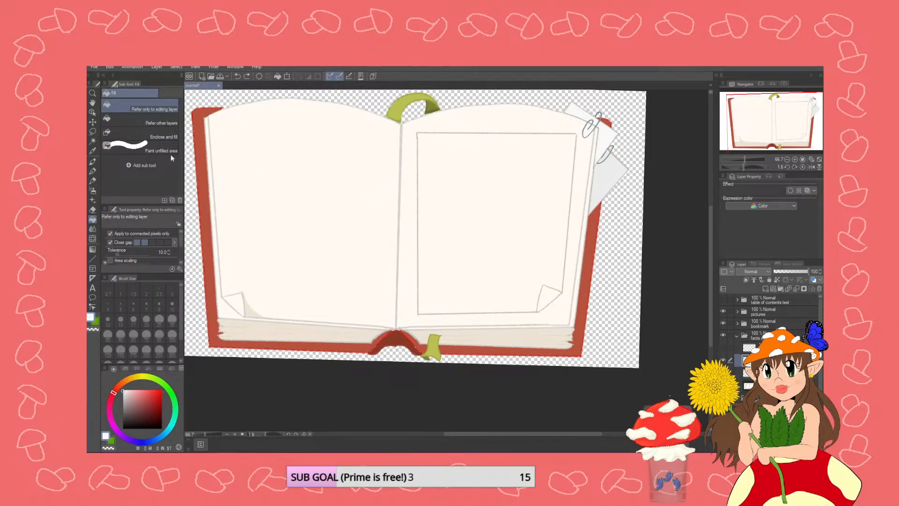
- Auto-select the facts sheet's interior referring to all layers, expand the selection, and fill it with off-white
left_click(92, 143)
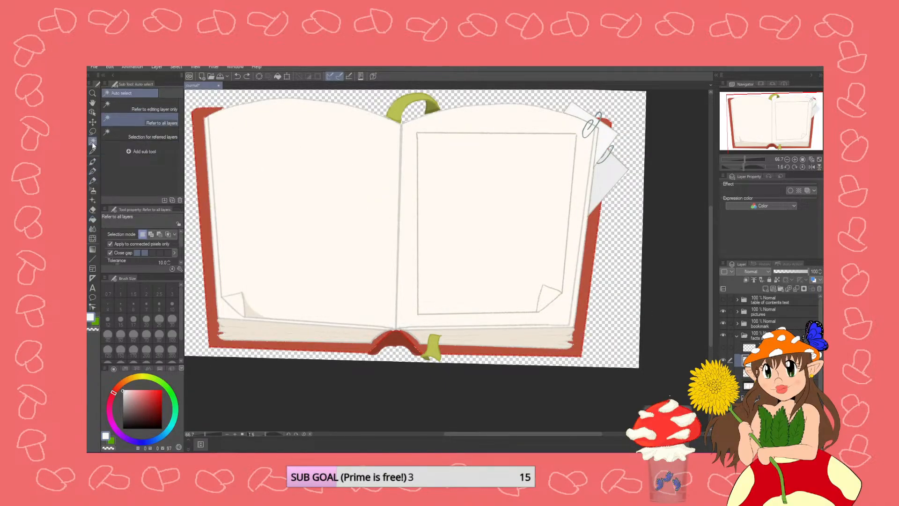
left_click(473, 205)
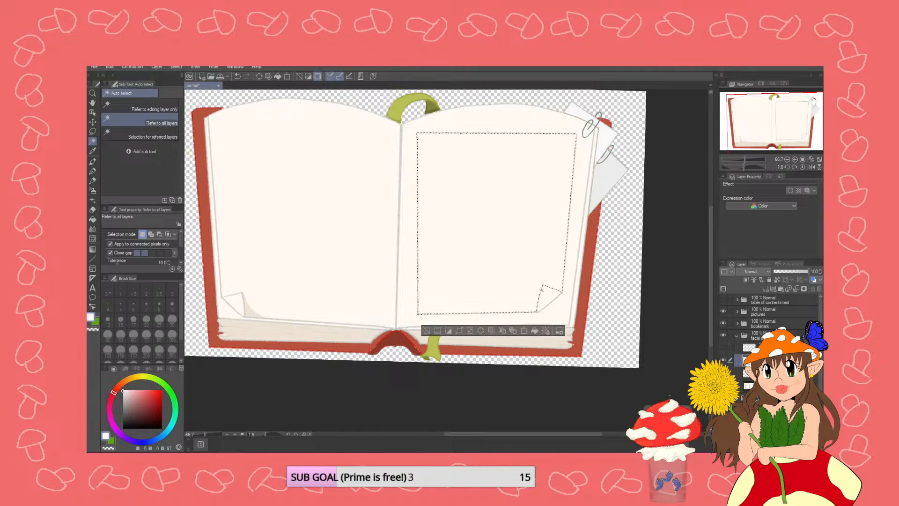
left_click(459, 331)
left_click(497, 242)
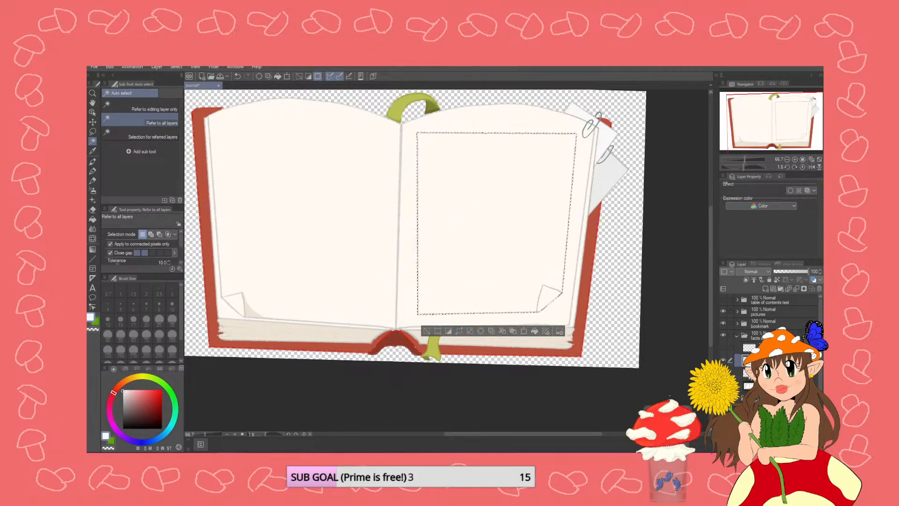
left_click(92, 219)
left_click(482, 262)
key("ctrl+d")
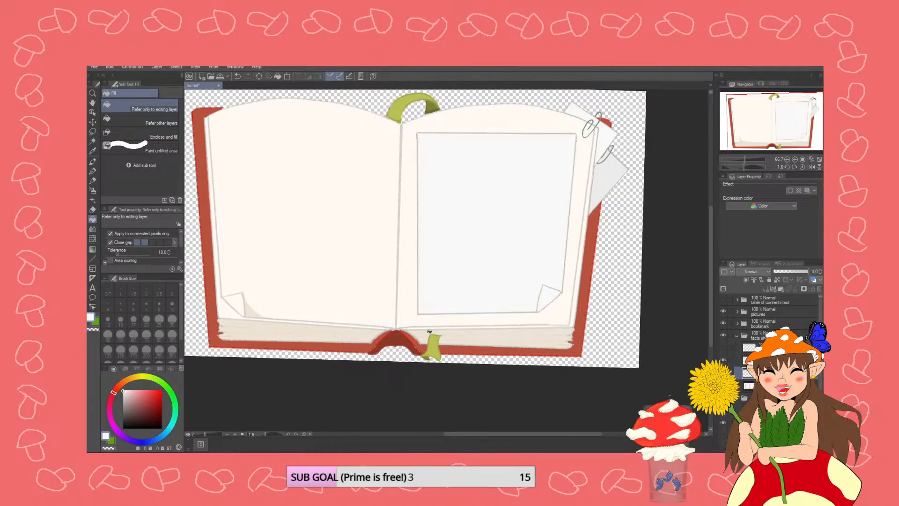
- Show the tape layer again and make it the active layer
left_click(722, 346)
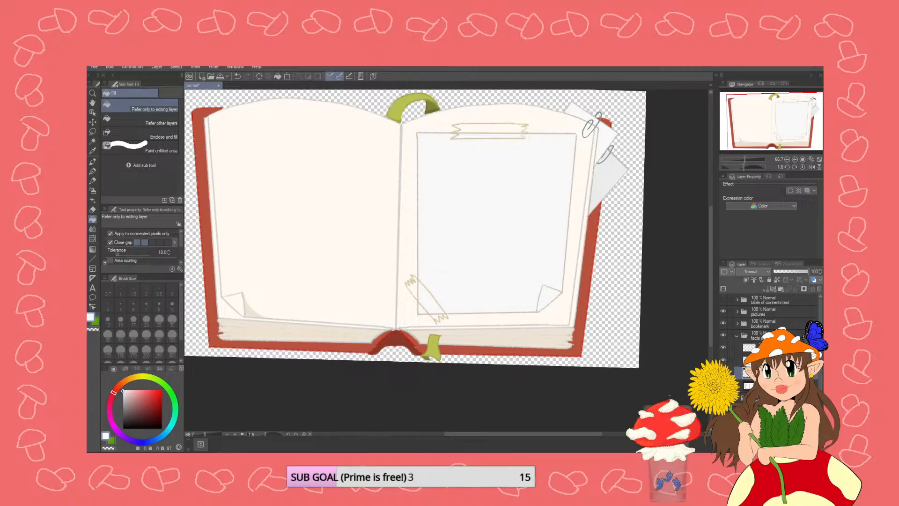
left_click(770, 347)
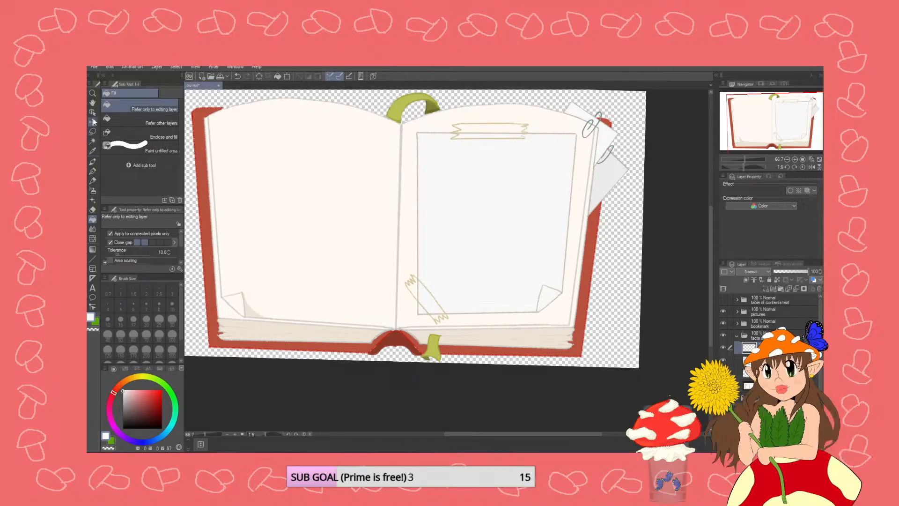
- Auto-select the interiors of both tape strips on the facts sheet, referring to the editing layer only
left_click(93, 145)
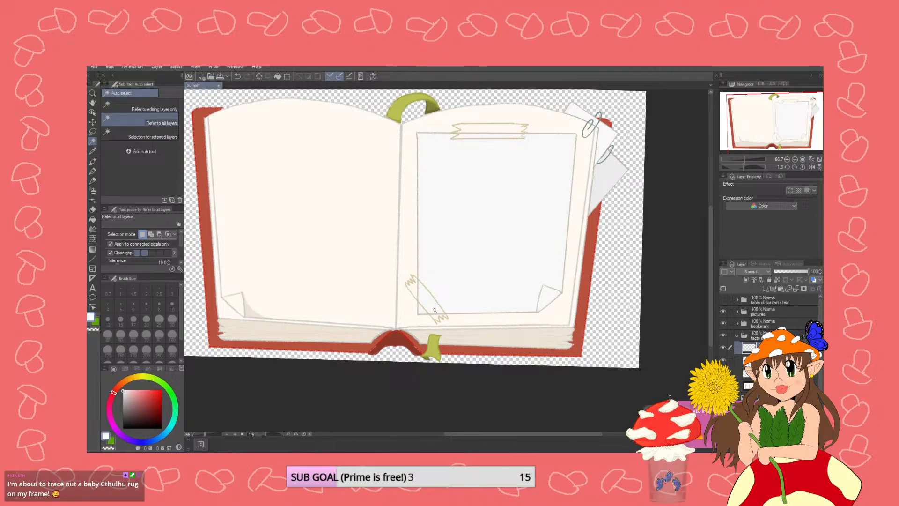
scroll(434, 310, "up", 2)
left_click(425, 296)
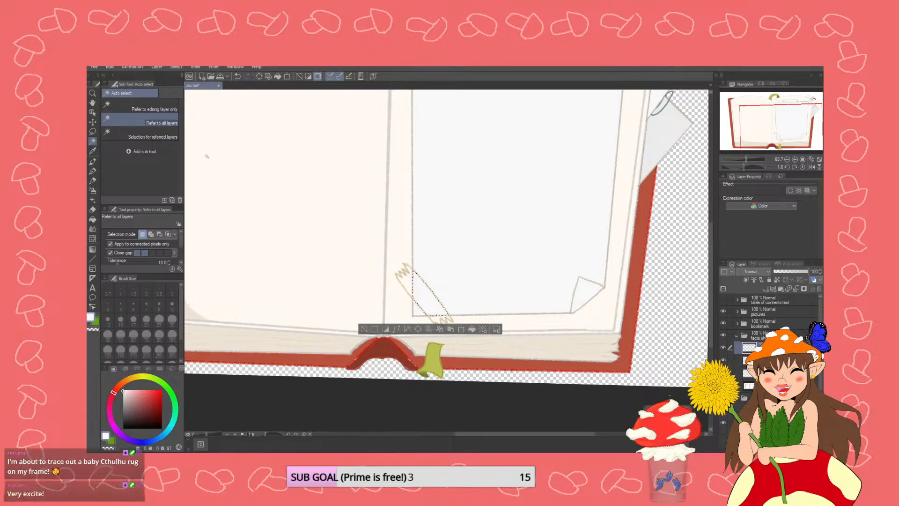
left_click(140, 107)
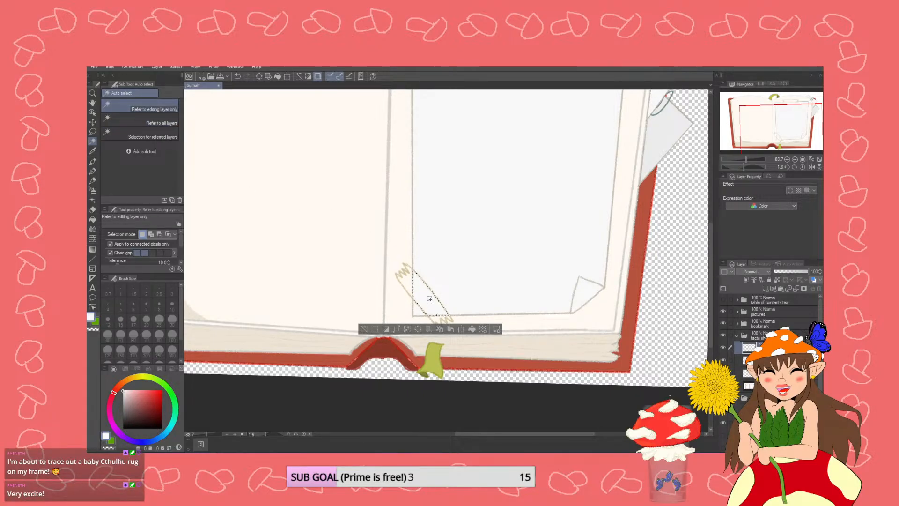
left_click(408, 287)
scroll(425, 291, "up", 1)
scroll(427, 296, "up", 4)
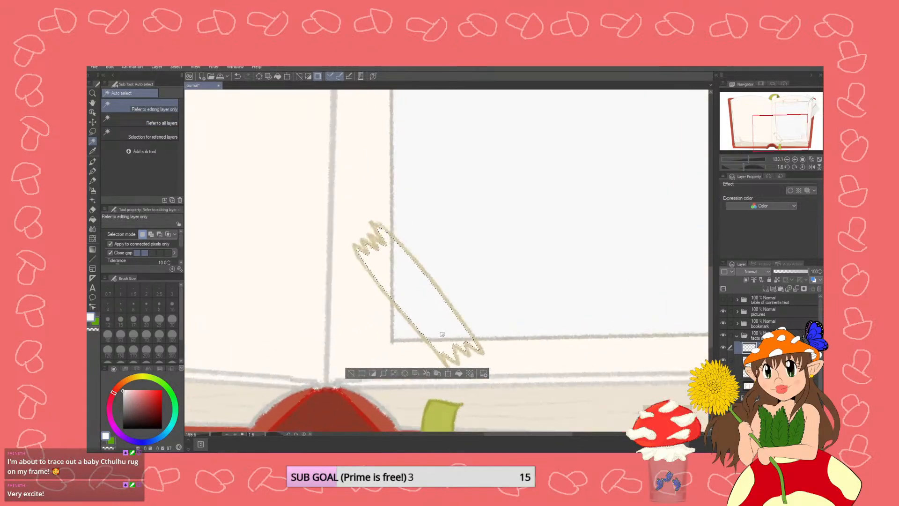
left_click_drag(711, 324, 701, 219)
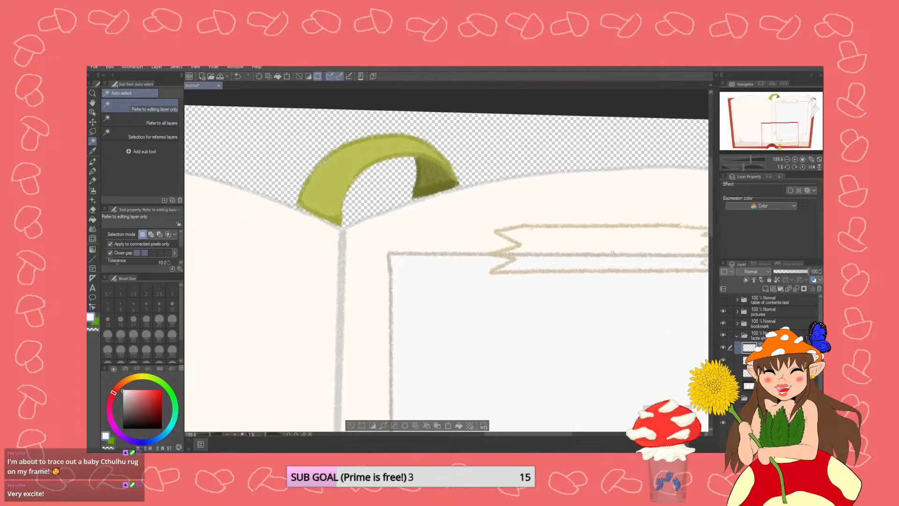
scroll(587, 314, "down", 4)
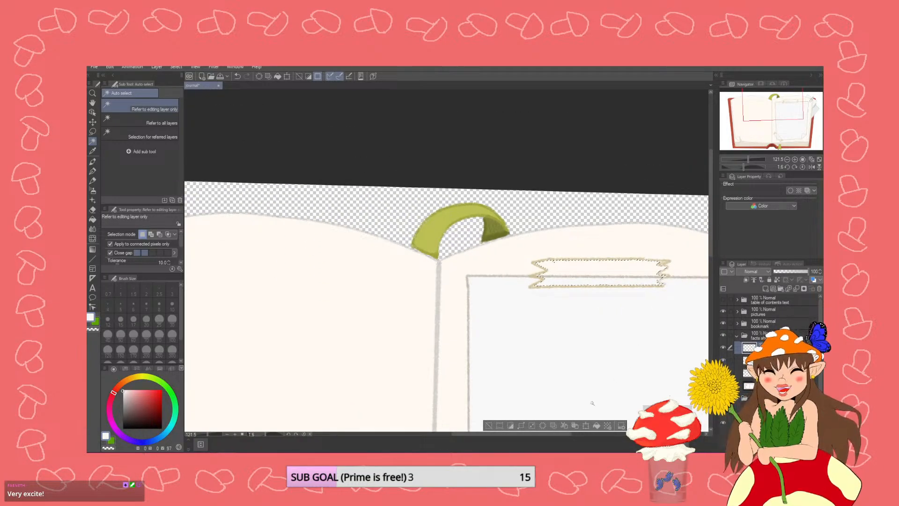
- Expand the tape selection and make the layer beneath the tape outlines active
left_click(521, 424)
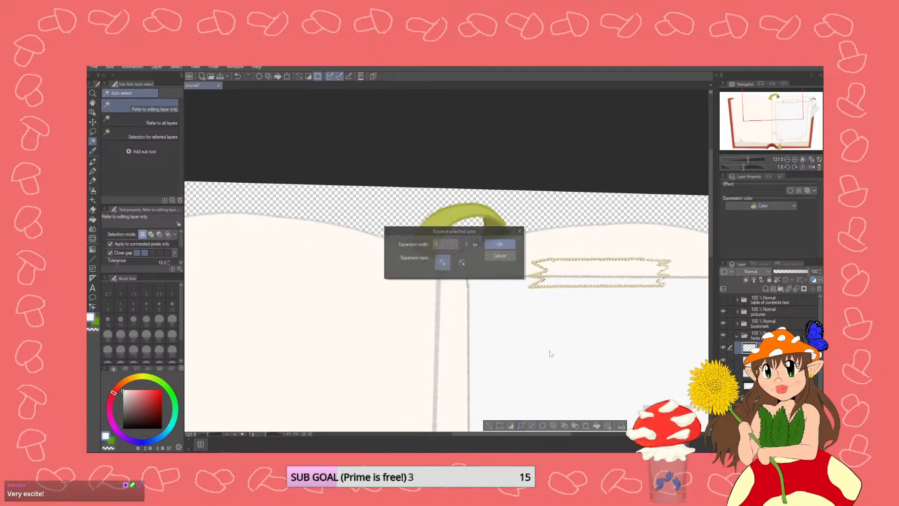
left_click(498, 241)
left_click(746, 359)
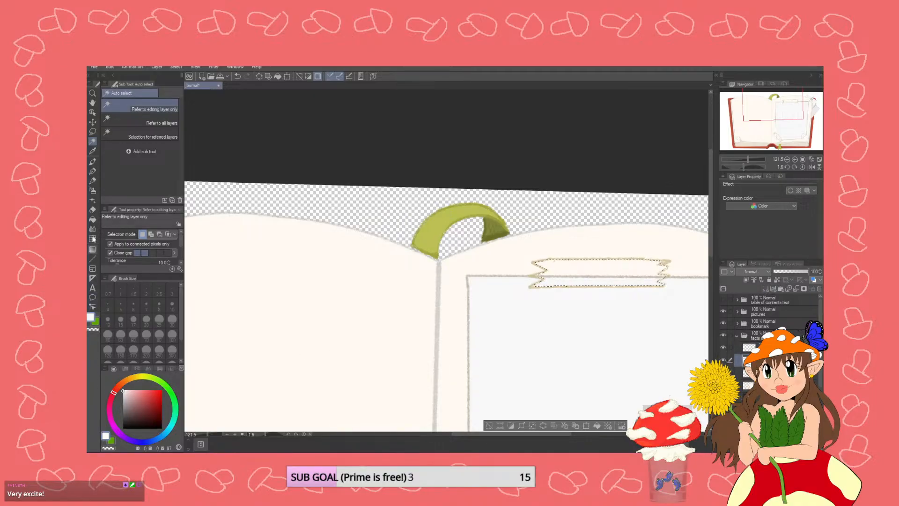
- Sample the tan of the tape outline as the drawing colour and lighten it to a pale yellowish cream
left_click(92, 151)
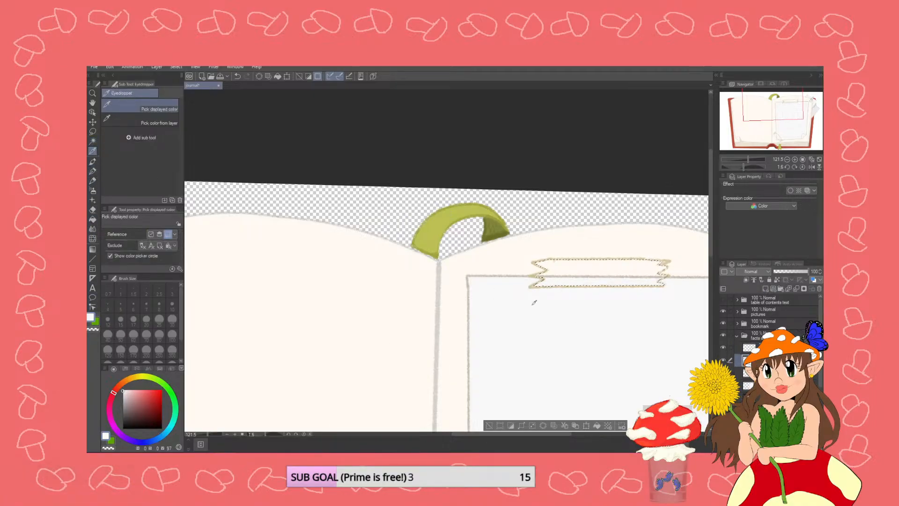
scroll(518, 275, "up", 4)
left_click(542, 270)
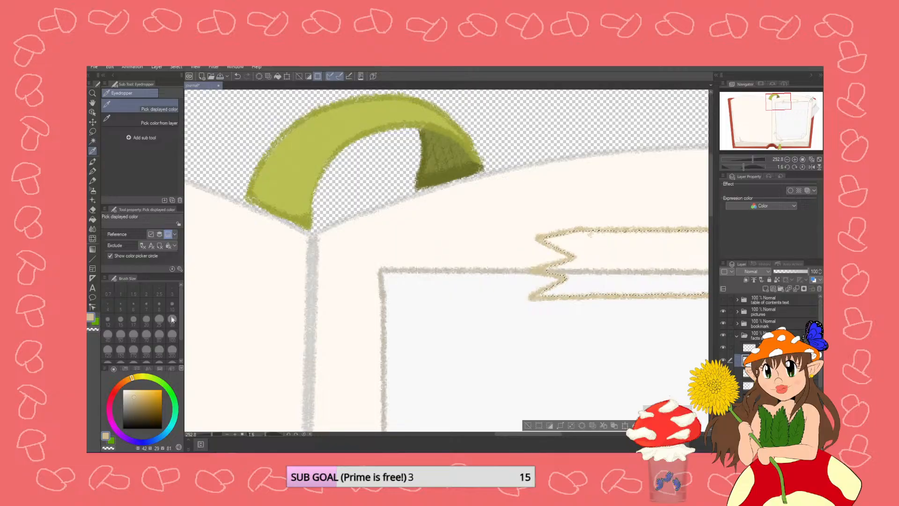
left_click_drag(134, 395, 132, 391)
- Fill both selected tape strips with the pale cream and clear the selection
left_click(93, 219)
left_click(588, 267)
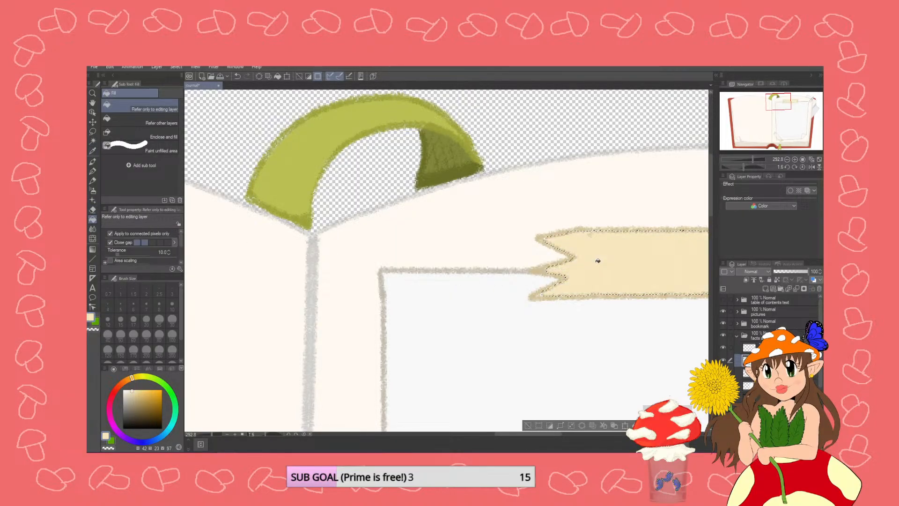
scroll(589, 304, "down", 3)
scroll(713, 279, "down", 5)
scroll(713, 279, "down", 6)
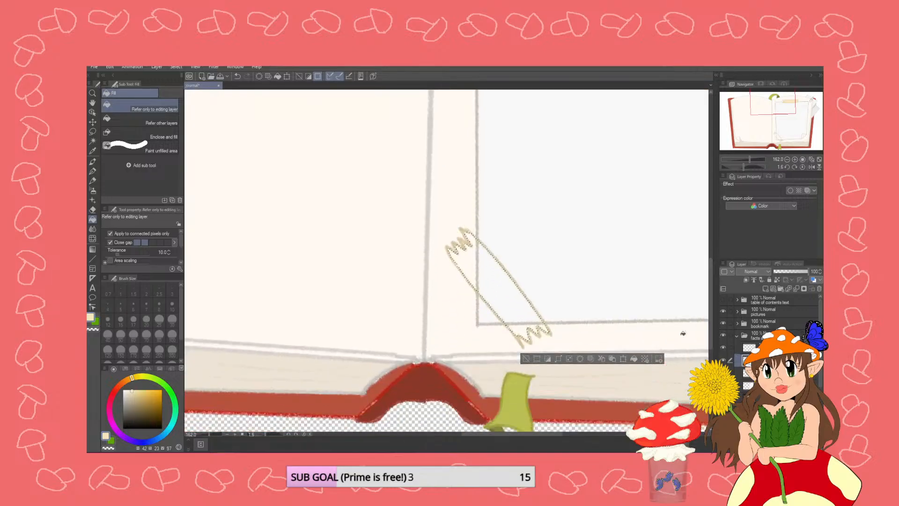
left_click(525, 358)
- Lower the tape fill layer's opacity to about 38% so the sheet shows through the strips
left_click(788, 271)
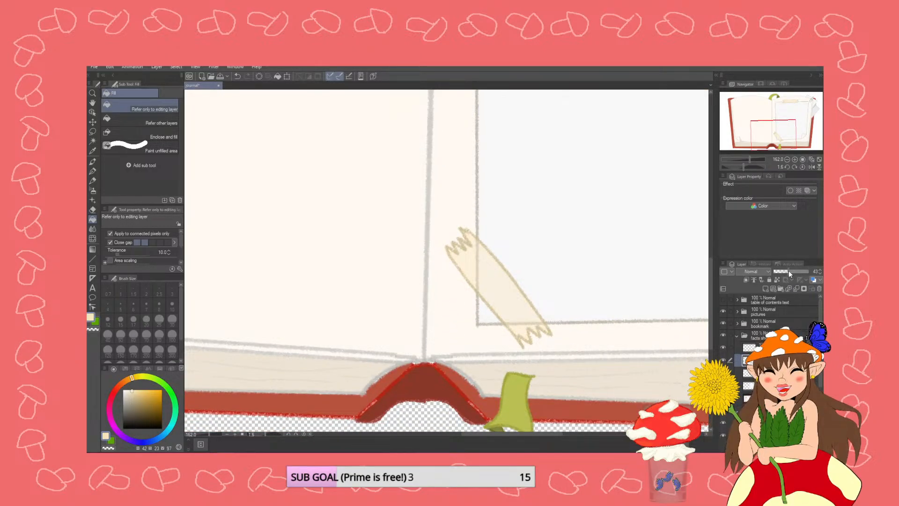
scroll(600, 249, "down", 5)
scroll(715, 305, "down", 2)
scroll(658, 245, "up", 2)
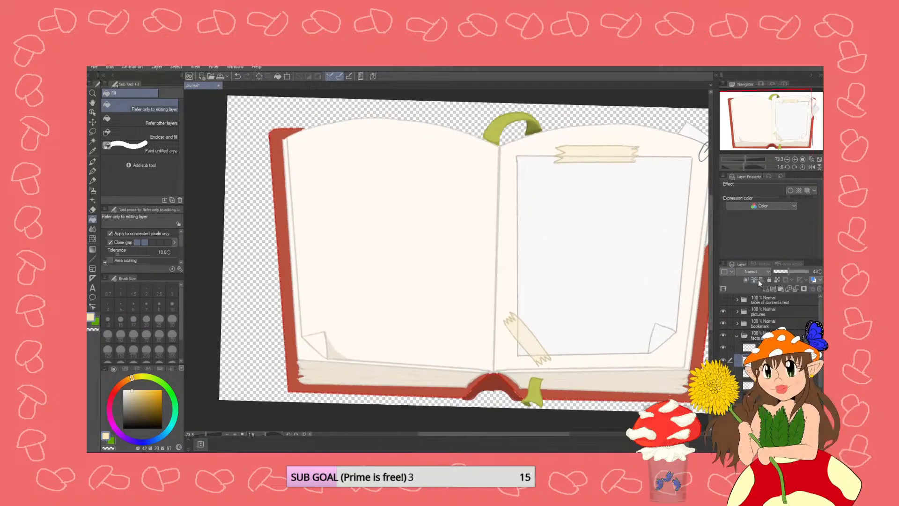
left_click(783, 272)
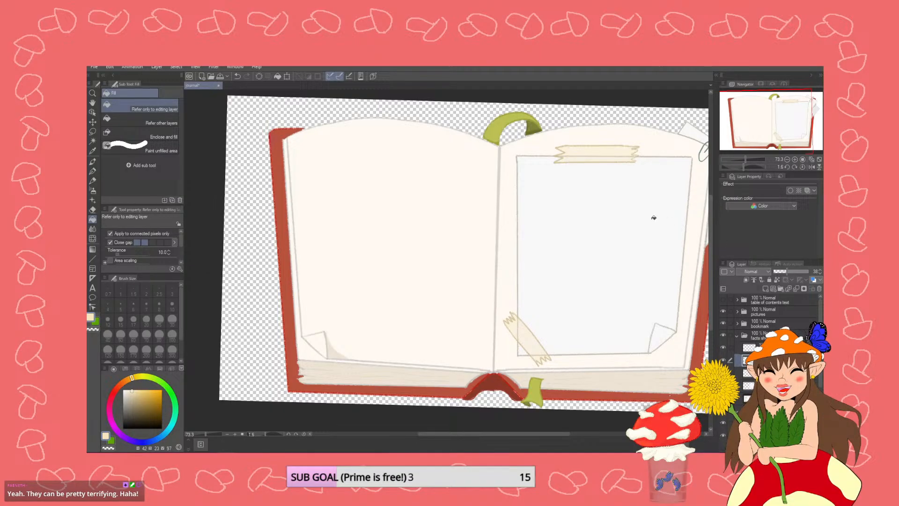
- Sample the sheet's off-white, darken it slightly, and shade beside the folded lower-right corner on the sheet's fill layer with the size 10 Pencil
scroll(642, 196, "up", 1)
scroll(679, 313, "down", 1)
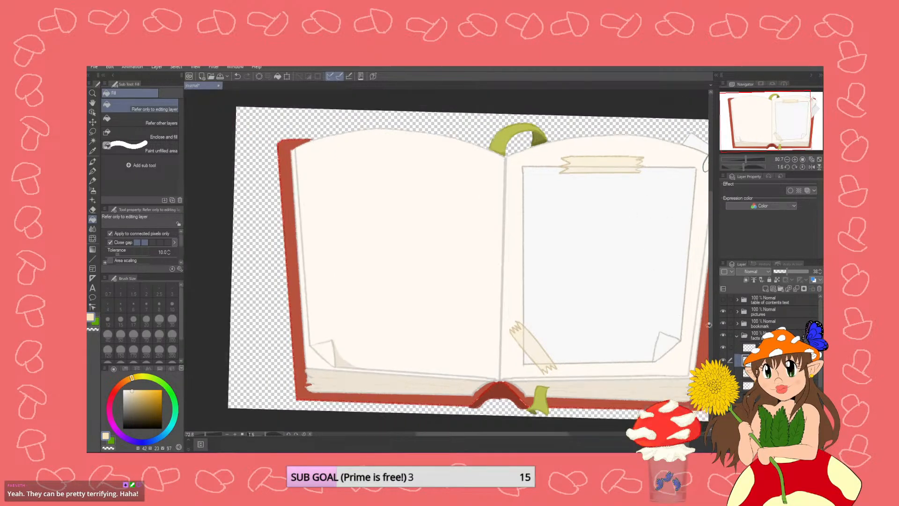
scroll(679, 313, "up", 5)
scroll(449, 314, "up", 3)
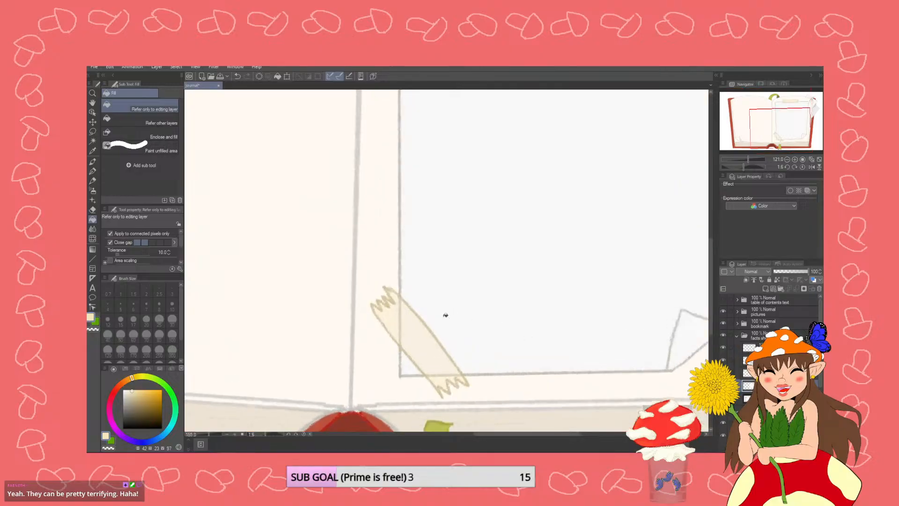
left_click(93, 150)
left_click(512, 261)
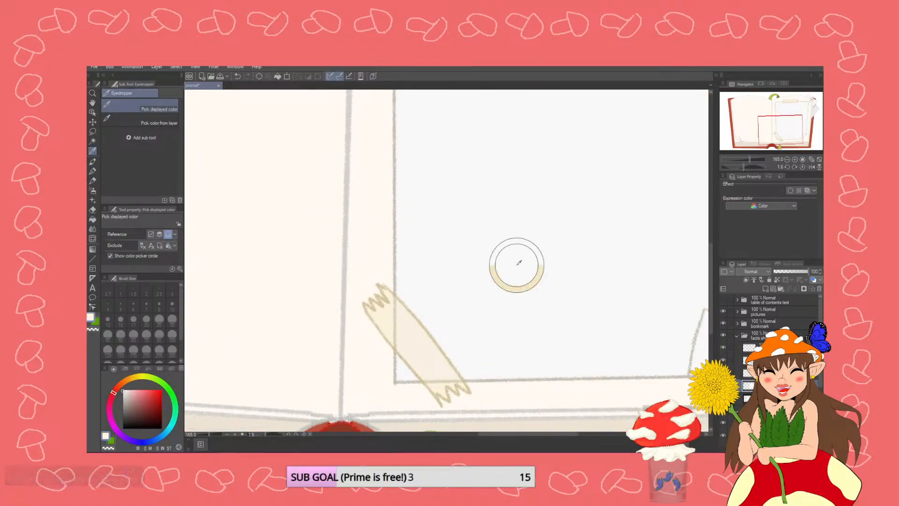
scroll(529, 274, "down", 2)
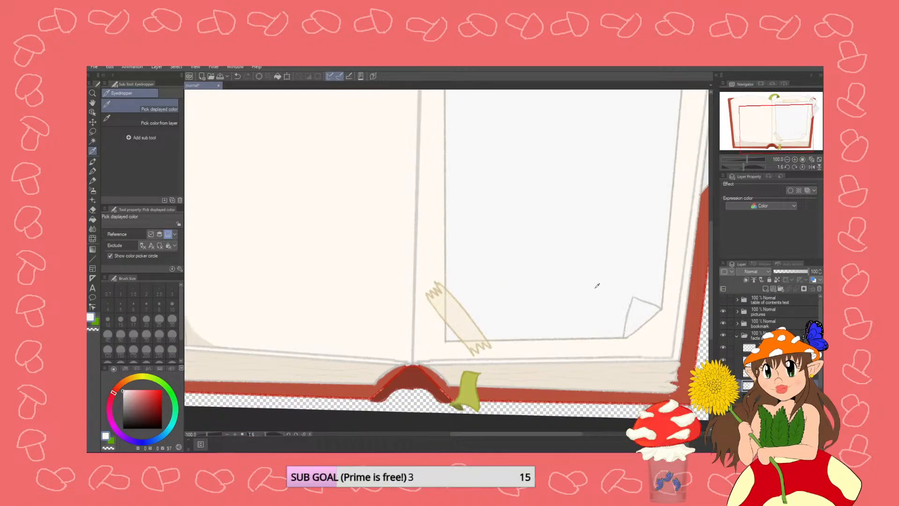
scroll(619, 285, "up", 2)
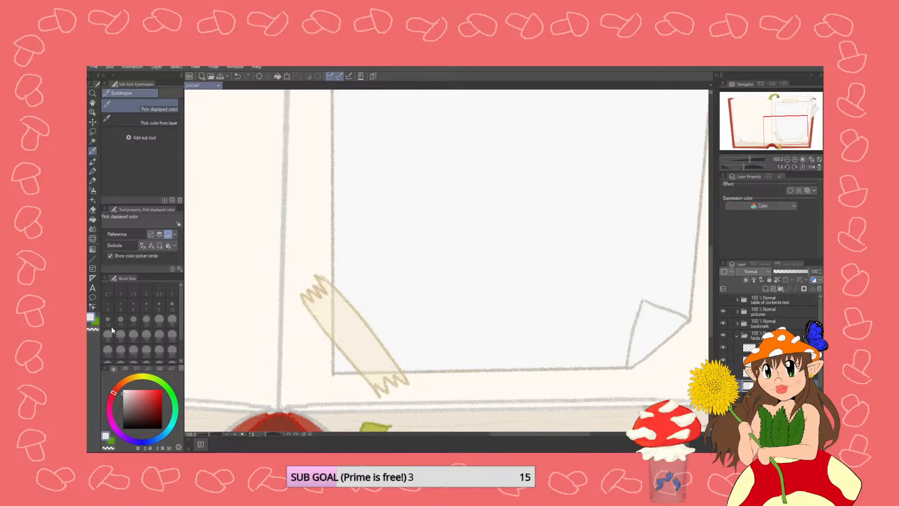
left_click(93, 181)
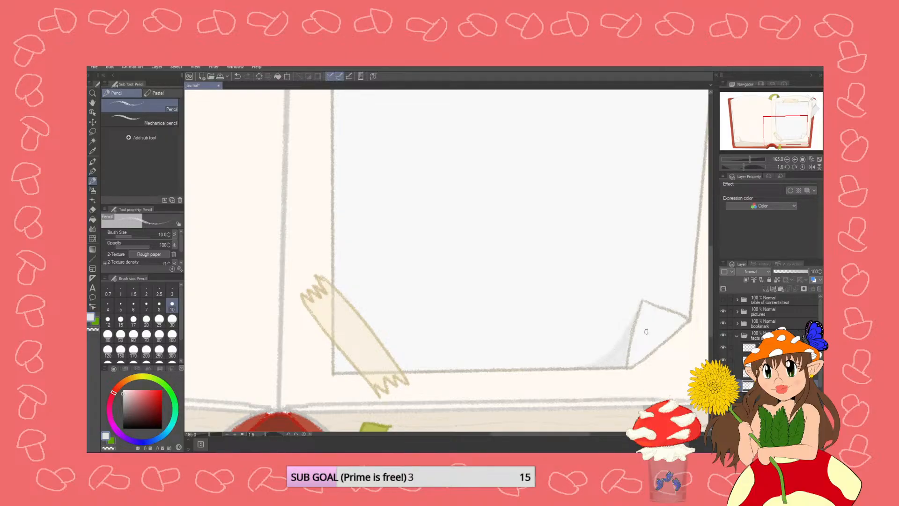
scroll(645, 331, "down", 5)
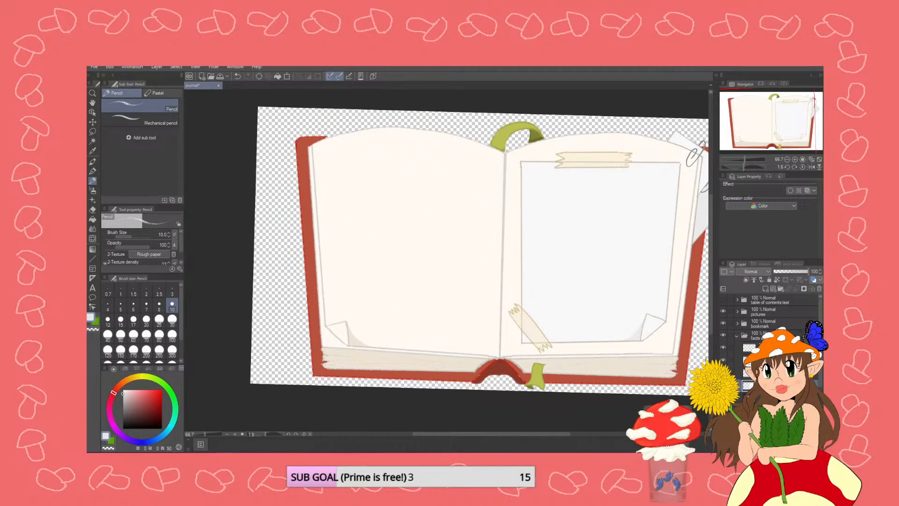
scroll(693, 355, "up", 1)
- Add a new layer below the facts sheet and try pale grey Pencil shading at sizes 20 and 30
left_click(773, 398)
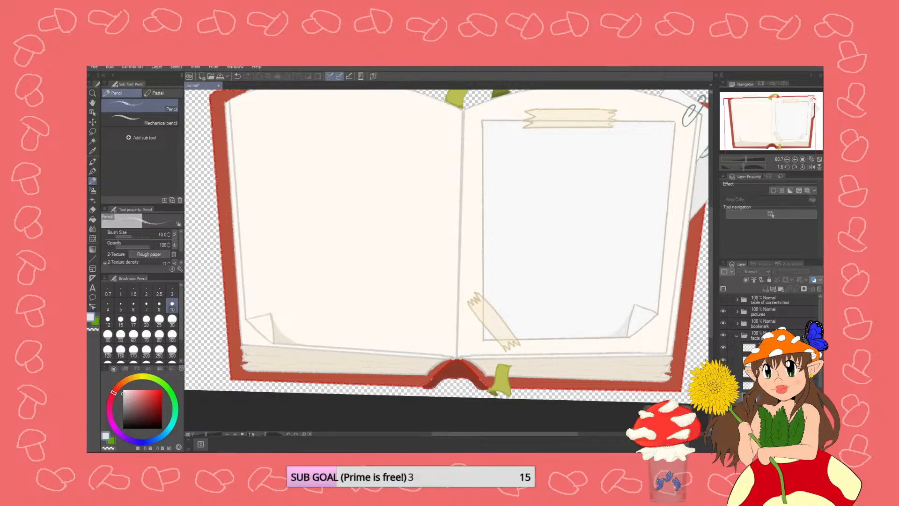
left_click(766, 289)
left_click_drag(504, 434, 529, 435)
left_click(146, 319)
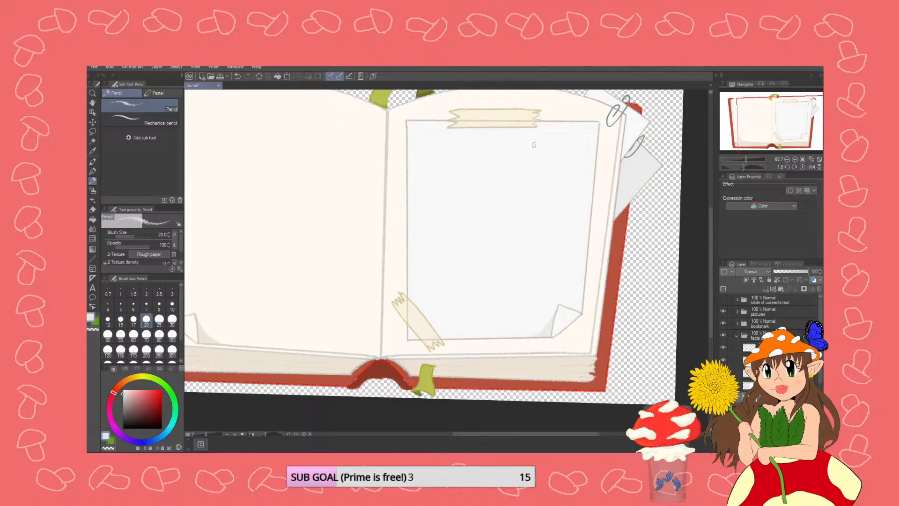
left_click(172, 319)
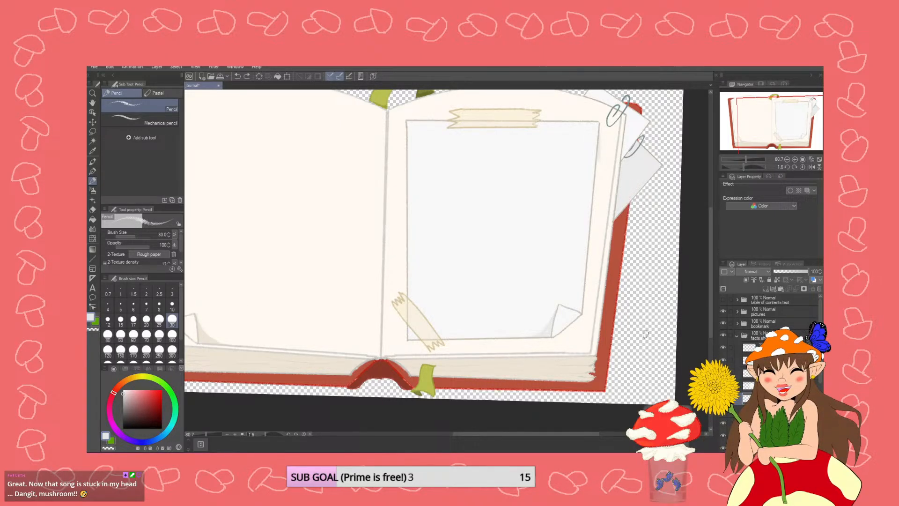
- Sample the page's cream, darken it to beige, and draw a shadow along the sheet's right and bottom edges with the size 40 Pencil
left_click(92, 160)
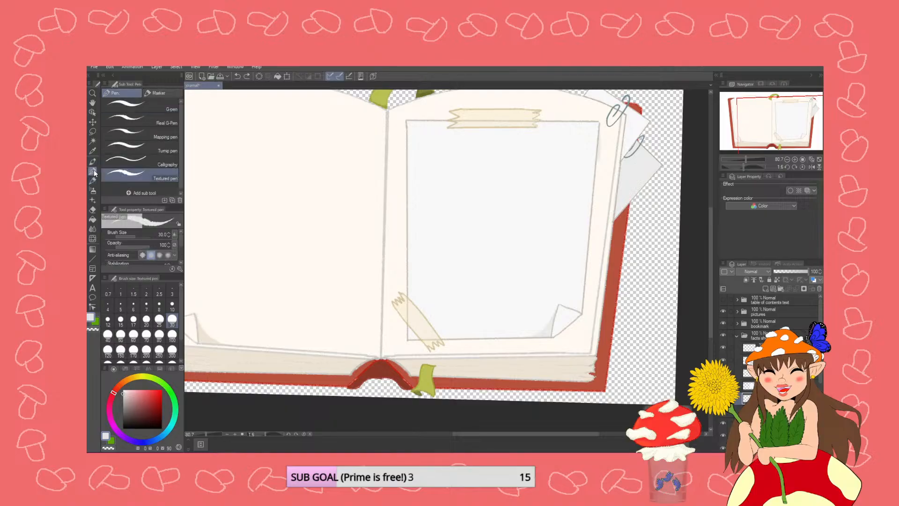
left_click(92, 151)
left_click(288, 185)
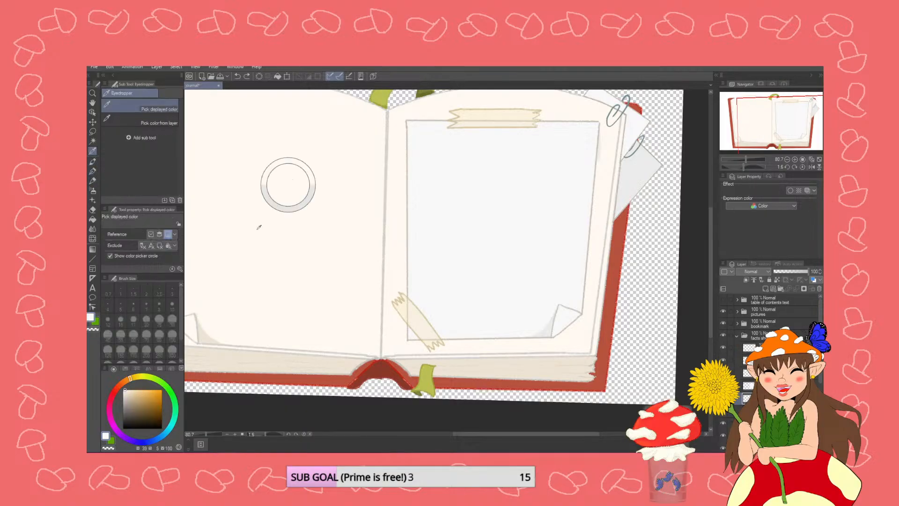
left_click(132, 390)
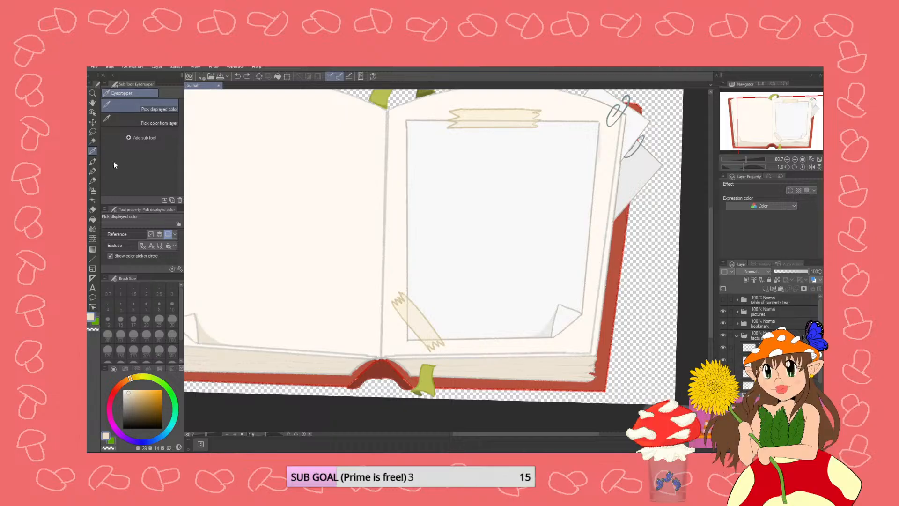
left_click(92, 181)
left_click(108, 335)
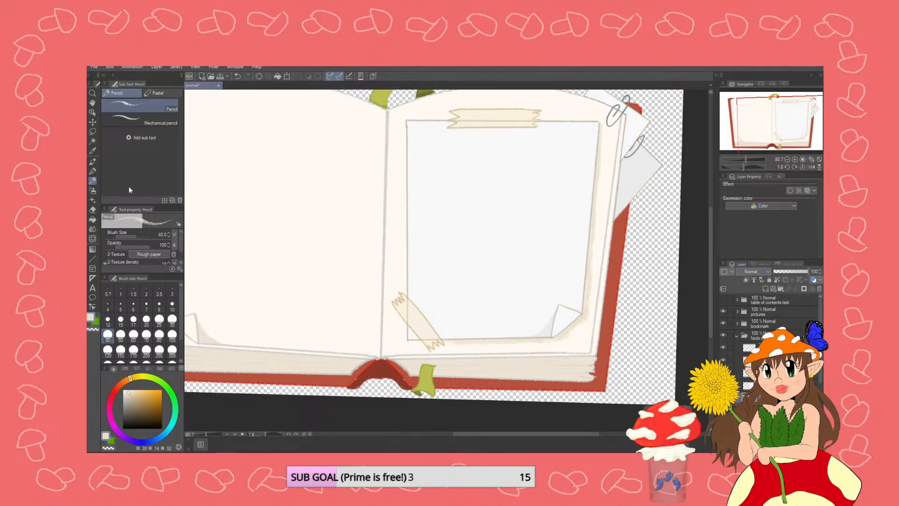
- Trim the outer edge of the sheet's shadow with the Kneaded eraser at size 50, and return to the Pencil
left_click(95, 209)
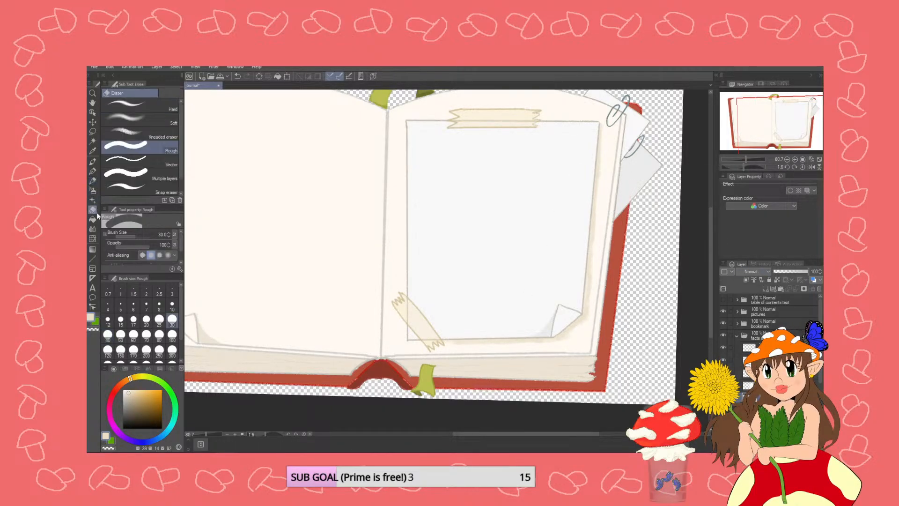
left_click(135, 133)
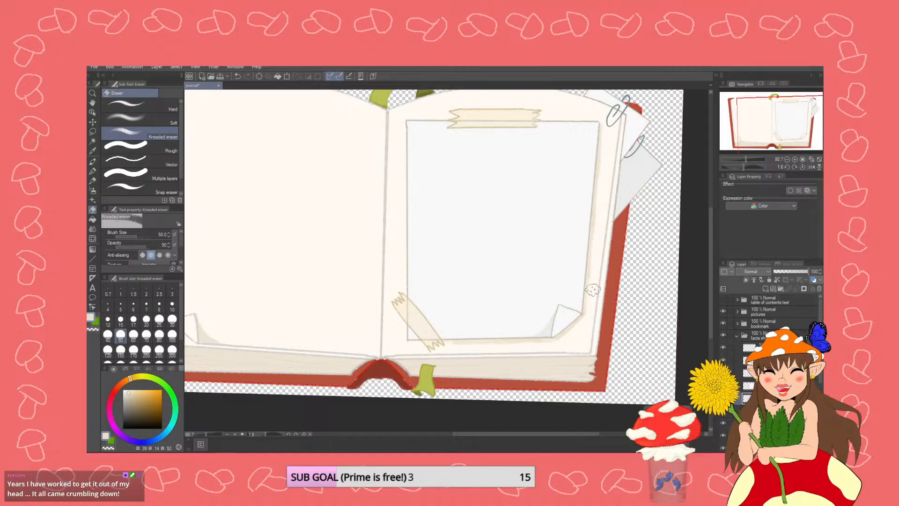
left_click(92, 181)
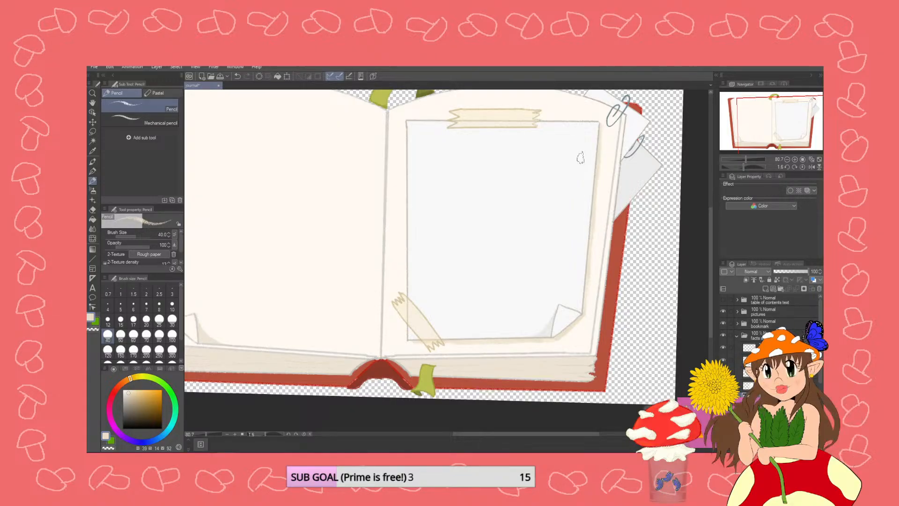
- Reduce the opacity of the sheet's shadow layer to a little over half
left_click(783, 271)
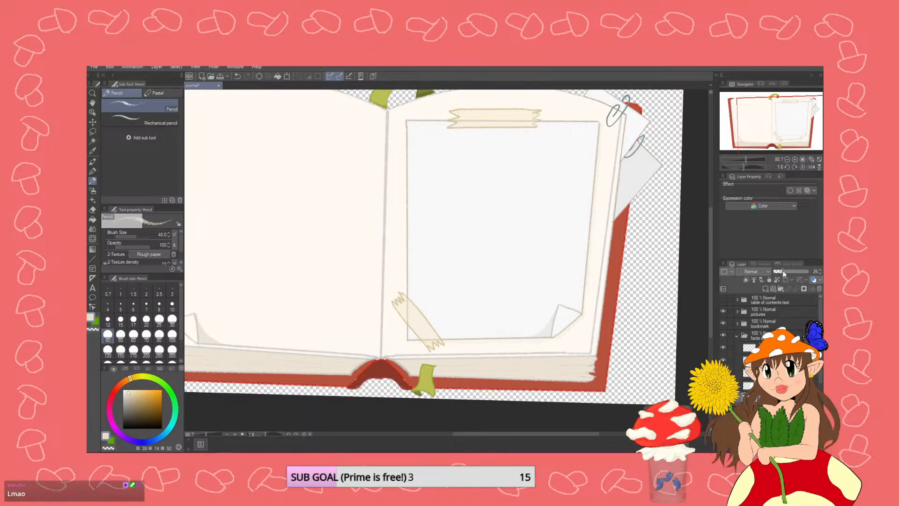
left_click_drag(784, 270, 793, 271)
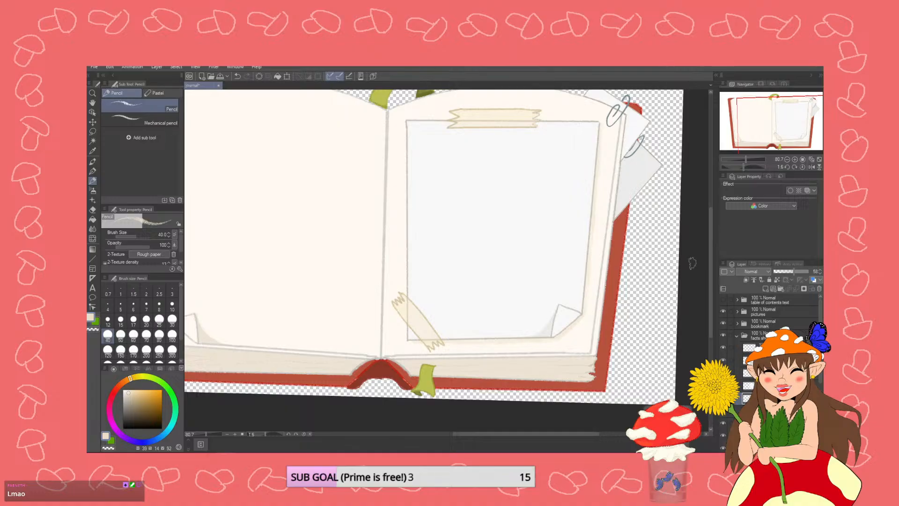
scroll(669, 257, "down", 3)
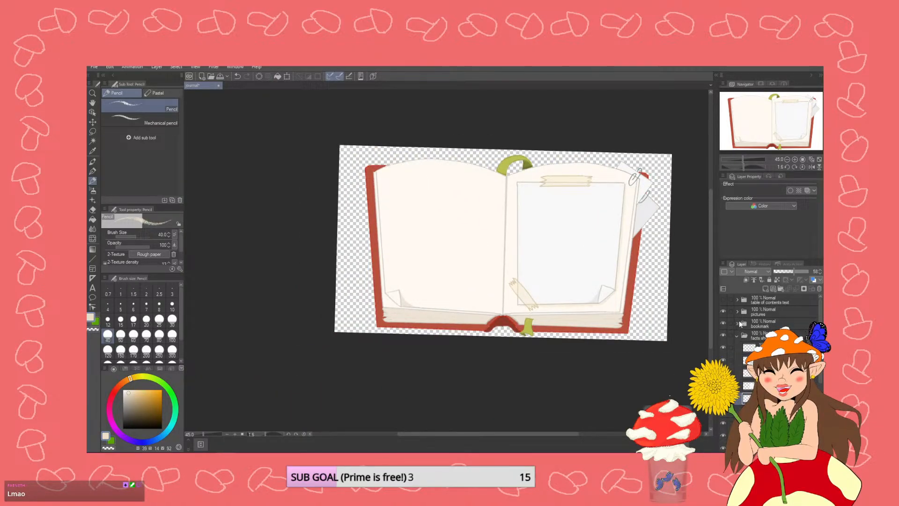
- Select the facts sheet's tape outline layer and examine the taped sheet and the book's spine
left_click(760, 347)
left_click(764, 289)
scroll(642, 198, "up", 2)
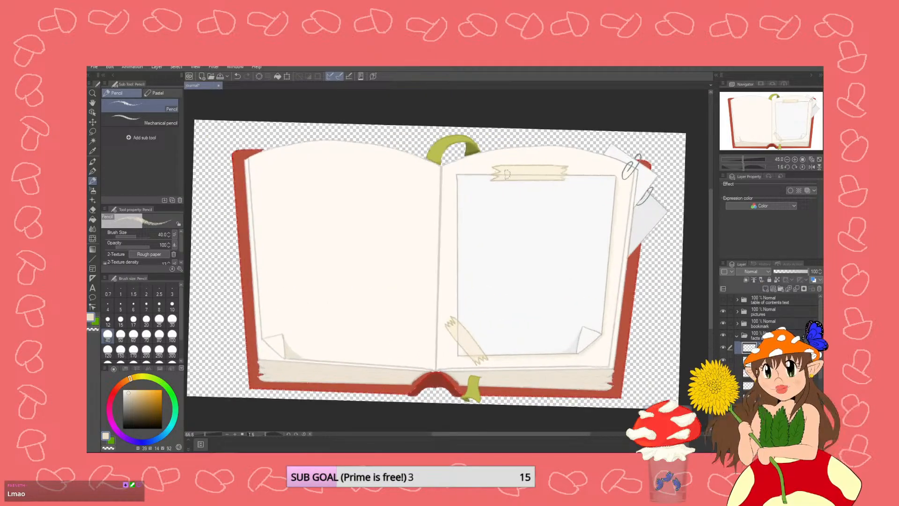
scroll(517, 175, "up", 2)
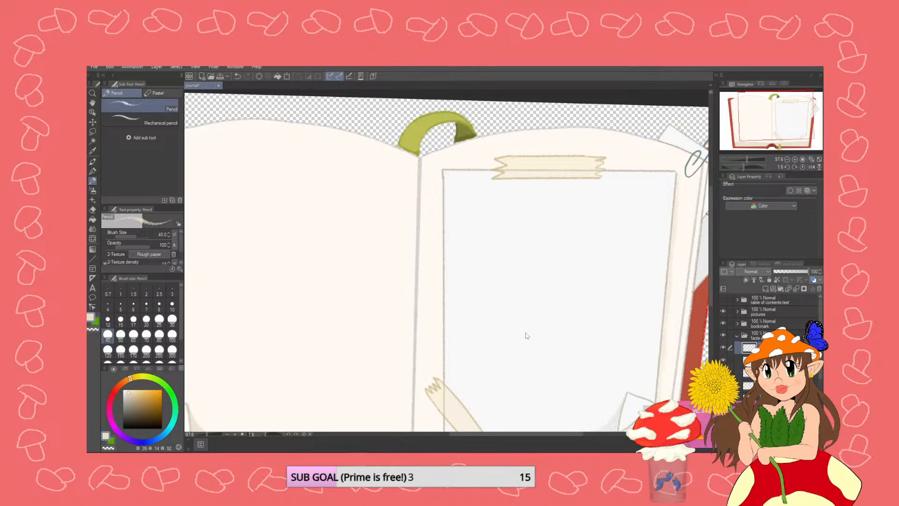
scroll(534, 295, "down", 1)
scroll(595, 309, "down", 1)
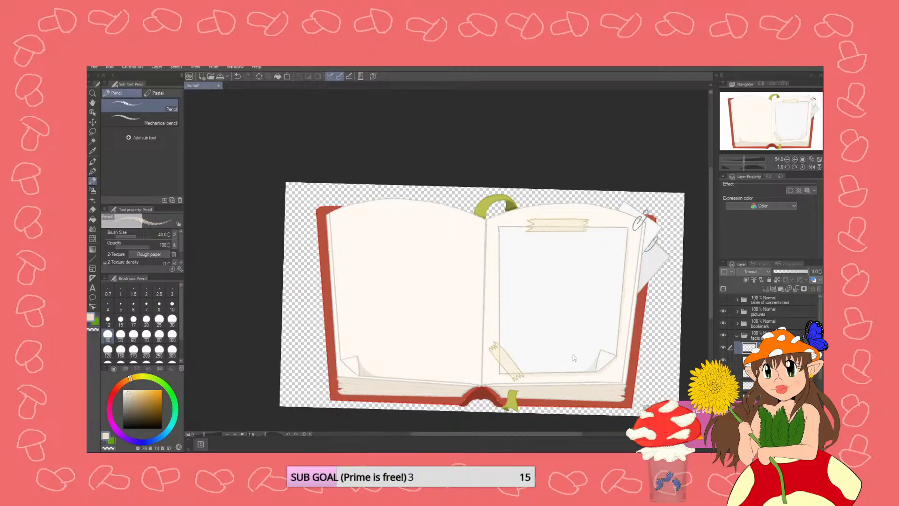
scroll(515, 407, "up", 3)
scroll(450, 408, "down", 1)
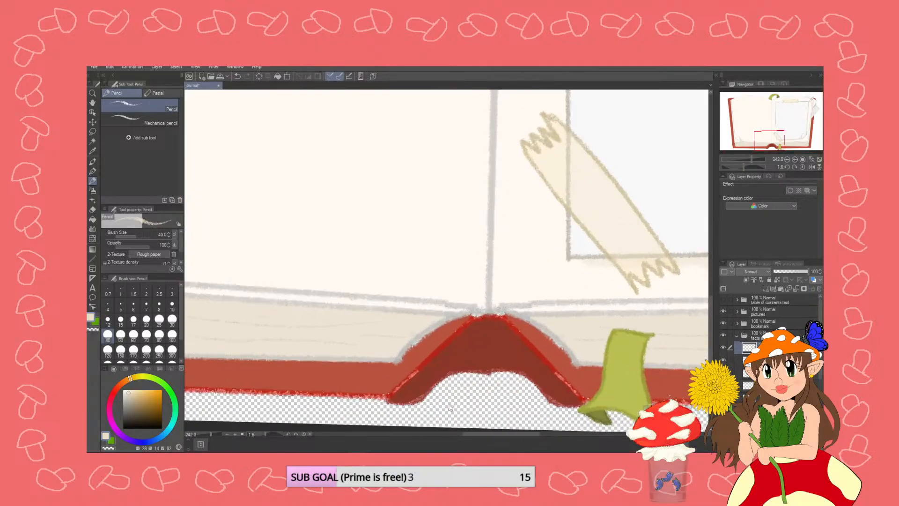
scroll(498, 361, "down", 1)
scroll(535, 341, "down", 1)
scroll(535, 341, "down", 2)
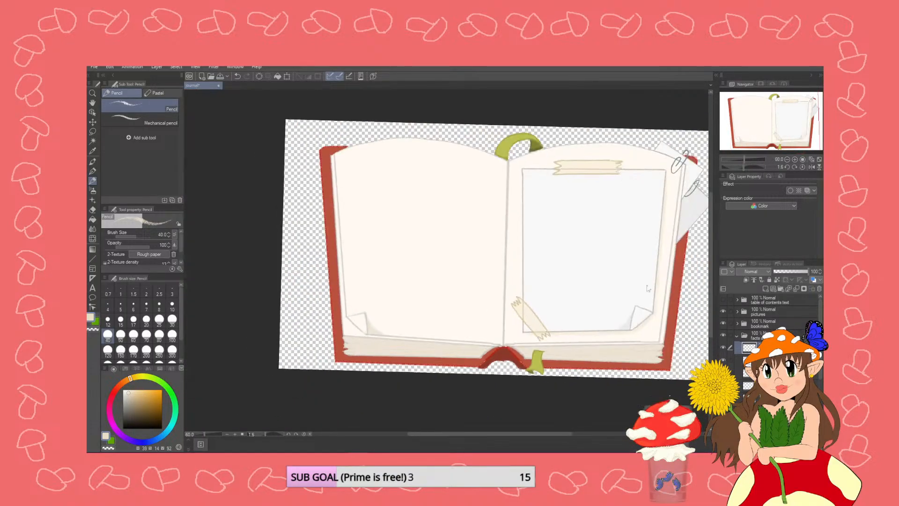
scroll(484, 200, "up", 1)
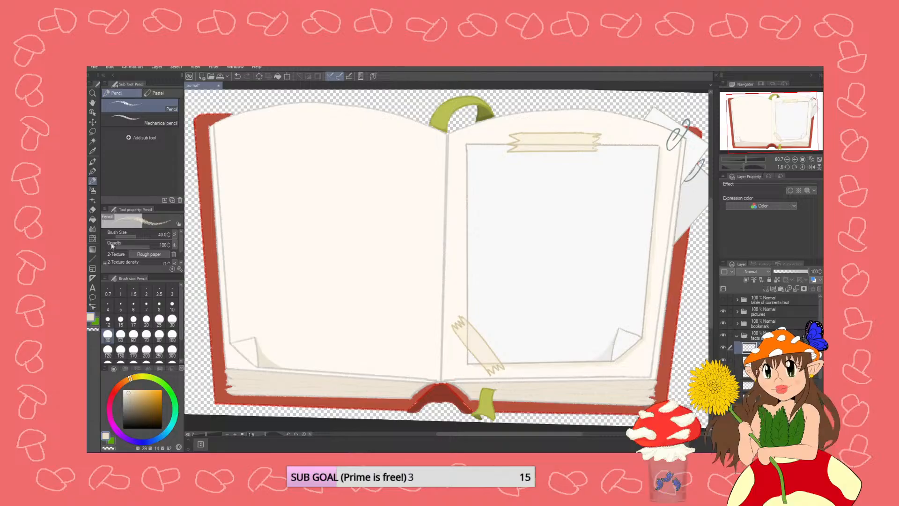
- Set the Pencil to size 10 with a golden brown and letter an F on the sheet just below the upper tape
left_click(150, 402)
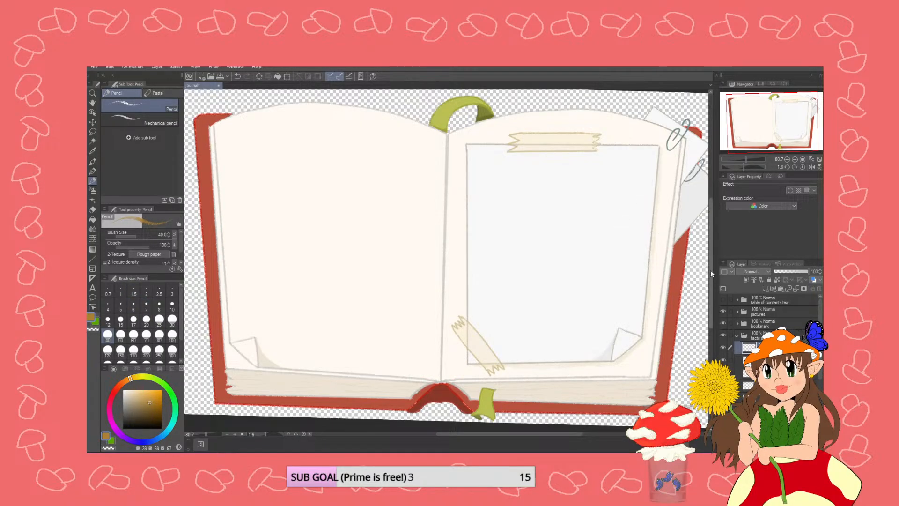
left_click_drag(711, 273, 711, 258)
left_click(171, 304)
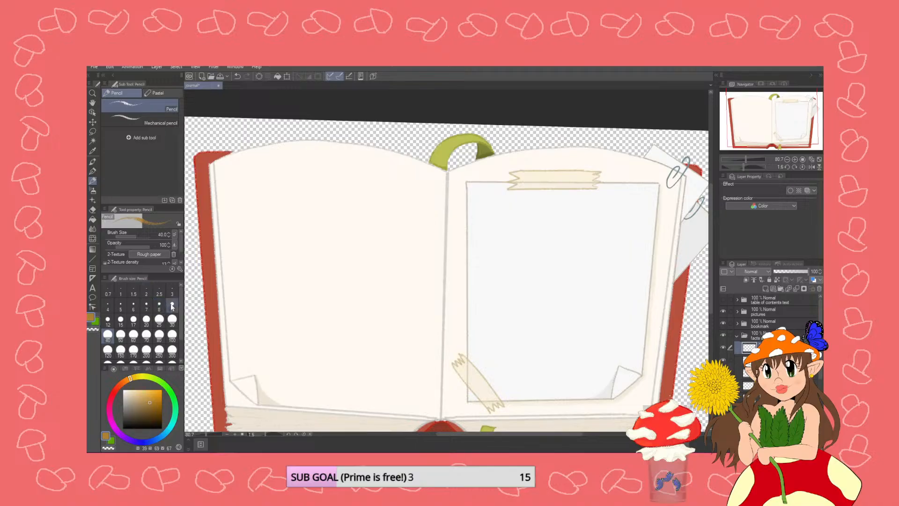
scroll(535, 194, "up", 3)
scroll(536, 194, "up", 1)
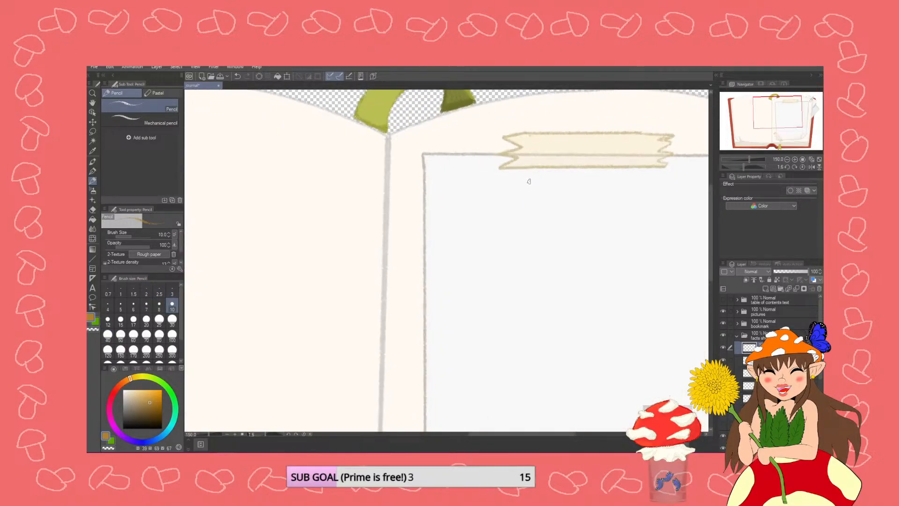
left_click_drag(533, 178, 494, 181)
key("ctrl+z")
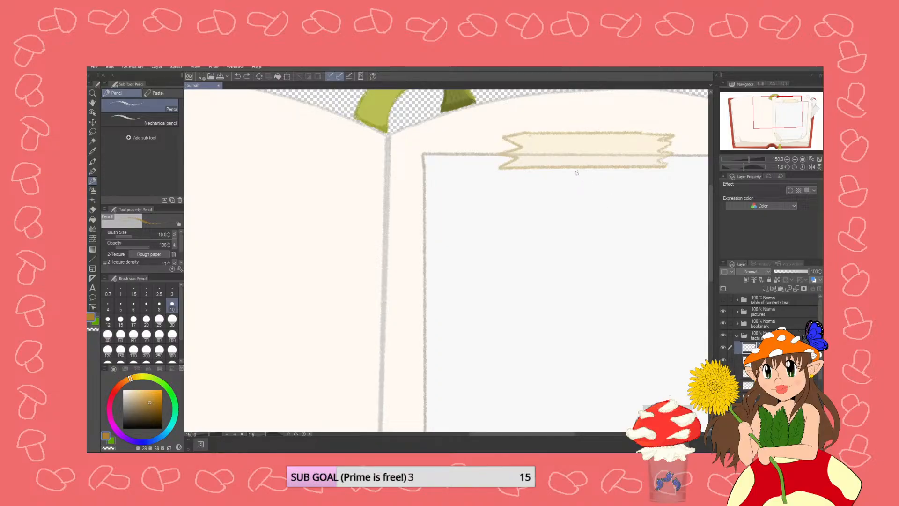
mouse_move(525, 179)
left_mouse_down()
mouse_move(493, 177)
mouse_move(497, 218)
mouse_move(511, 205)
left_mouse_up()
- Letter a red-orange A and a green C after the F in the sheet's heading
mouse_move(130, 379)
left_mouse_down()
mouse_move(121, 389)
mouse_move(159, 395)
left_mouse_up()
mouse_move(520, 214)
left_mouse_down()
mouse_move(519, 191)
mouse_move(541, 196)
mouse_move(542, 215)
mouse_move(519, 203)
left_mouse_up()
mouse_move(124, 386)
left_mouse_down()
mouse_move(147, 379)
mouse_move(153, 387)
left_mouse_up()
left_click(155, 406)
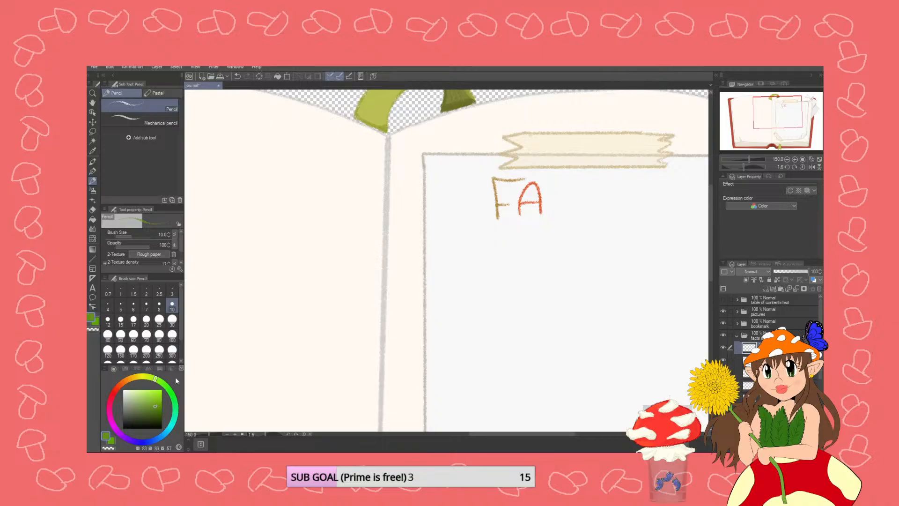
mouse_move(565, 185)
left_mouse_down()
mouse_move(556, 187)
mouse_move(553, 210)
mouse_move(575, 210)
left_mouse_up()
- Complete the heading FACTS with a brown T and a golden yellow S
left_click_drag(120, 388, 126, 381)
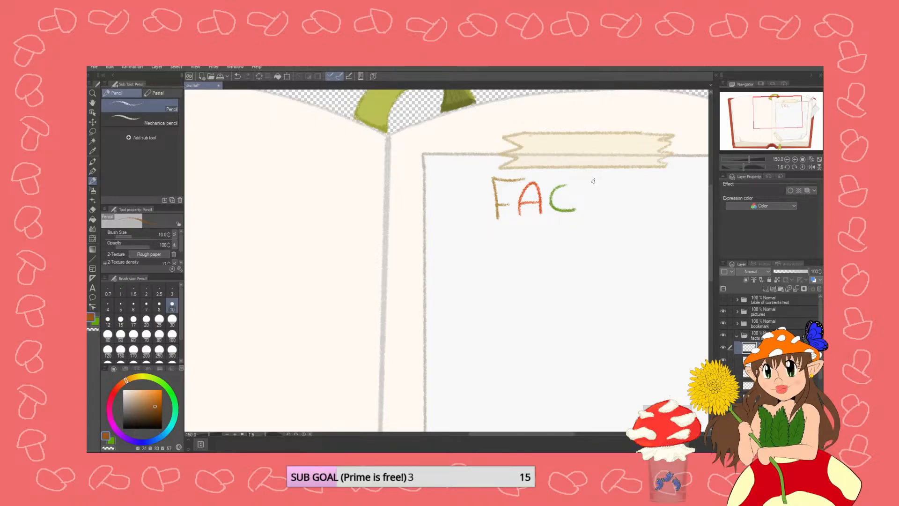
mouse_move(582, 184)
left_mouse_down()
mouse_move(609, 183)
mouse_move(595, 214)
left_mouse_up()
left_click_drag(598, 183, 610, 184)
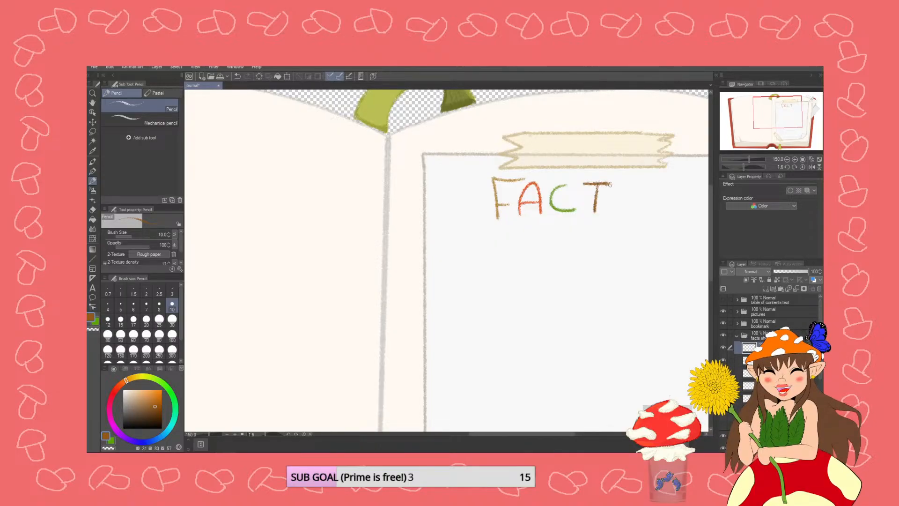
mouse_move(130, 378)
left_mouse_down()
mouse_move(132, 387)
mouse_move(154, 378)
mouse_move(136, 378)
left_mouse_up()
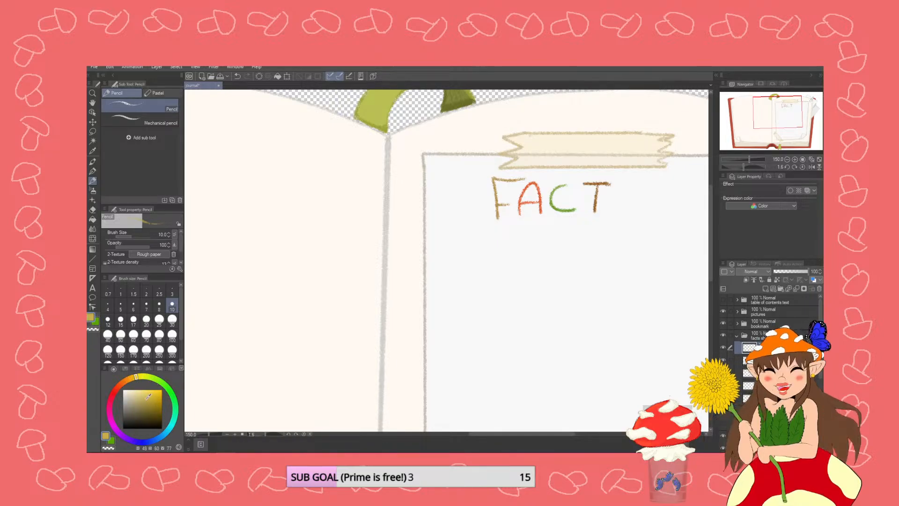
left_click(160, 397)
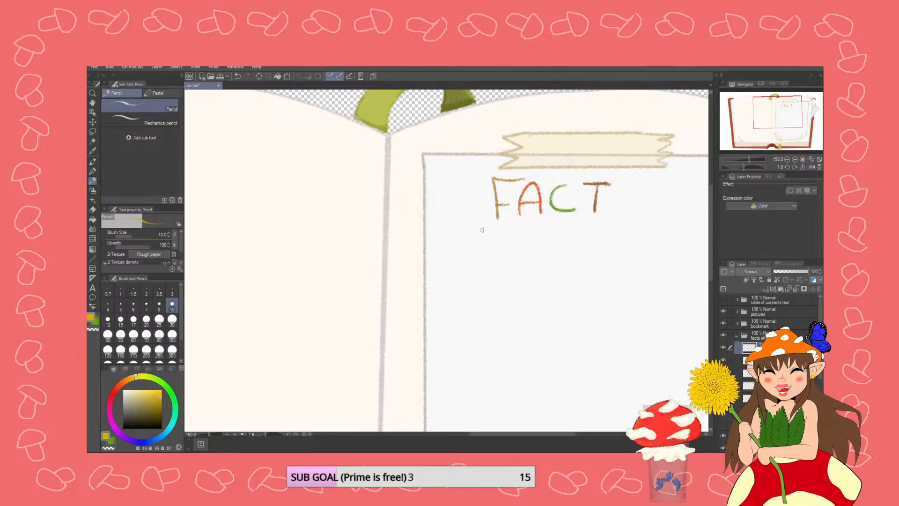
left_click_drag(637, 184, 618, 208)
key("ctrl+z")
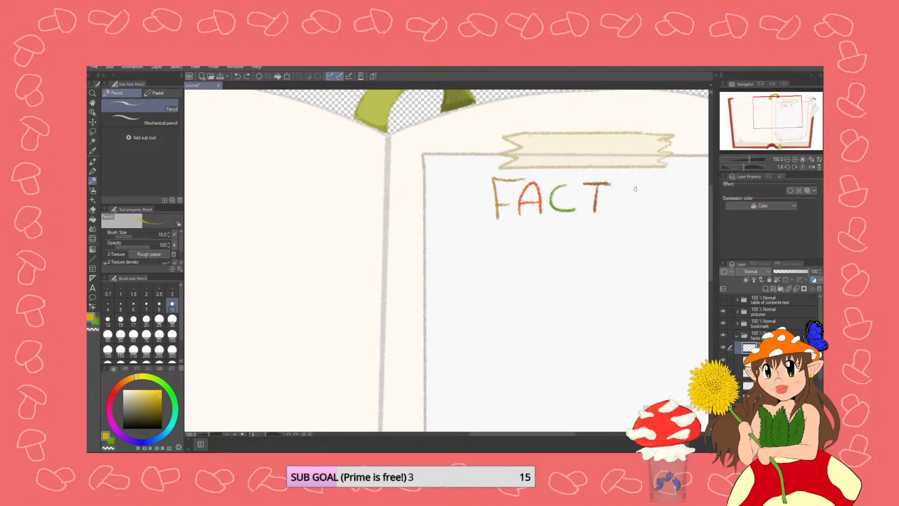
mouse_move(630, 185)
left_mouse_down()
mouse_move(621, 196)
mouse_move(625, 214)
mouse_move(617, 209)
left_mouse_up()
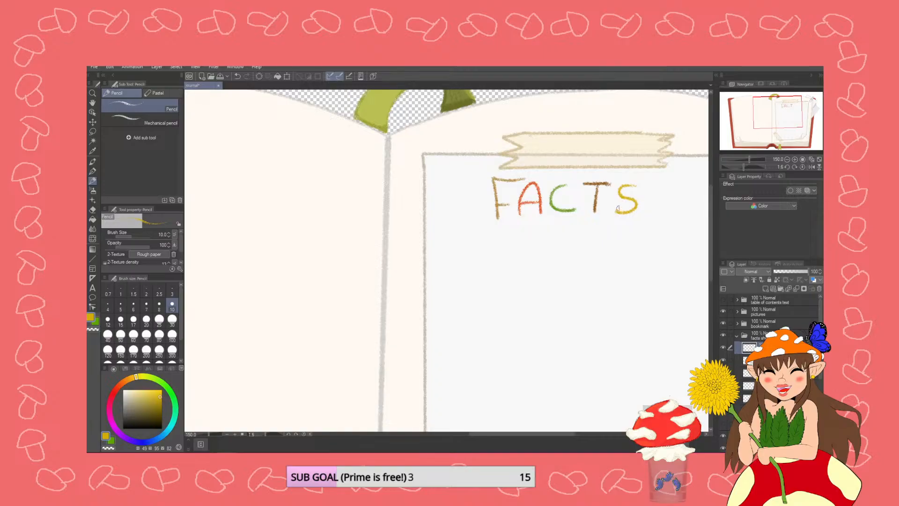
- Select the FACTS heading with a rectangle, move it slightly right to centre it under the tape, and deselect
scroll(585, 222, "down", 5)
scroll(614, 219, "up", 4)
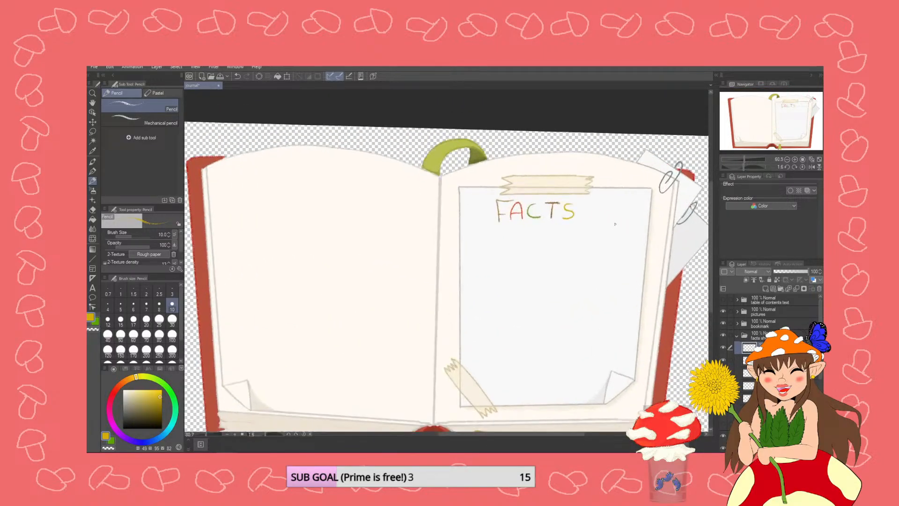
scroll(616, 218, "up", 1)
left_click(92, 132)
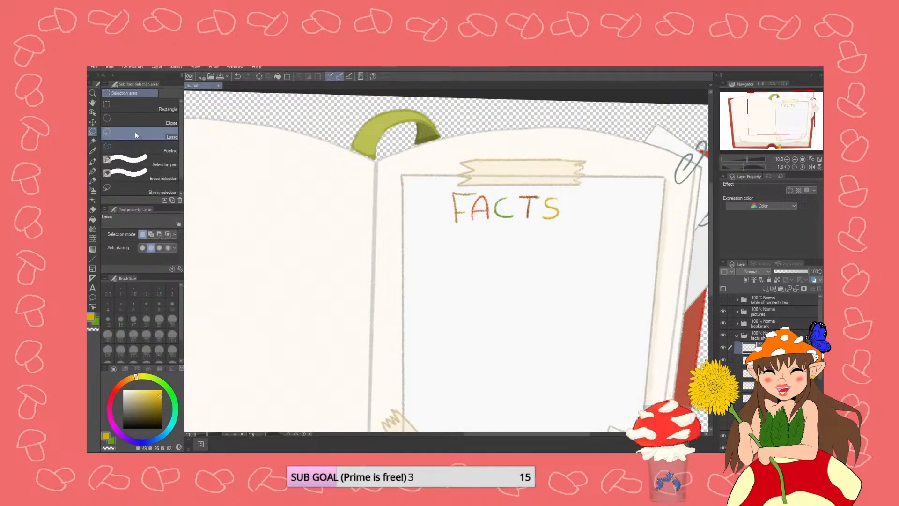
left_click(140, 108)
mouse_move(434, 182)
left_mouse_down()
mouse_move(437, 216)
mouse_move(577, 239)
left_mouse_up()
key("k")
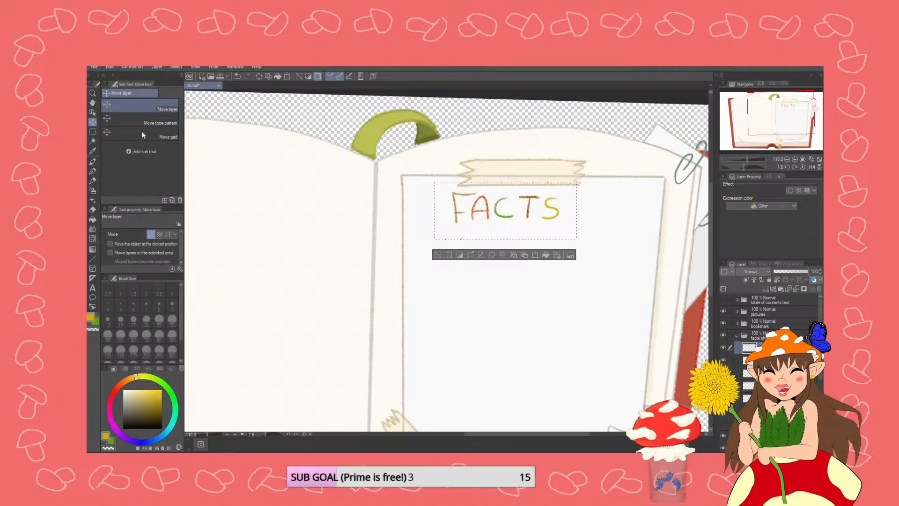
left_click_drag(536, 208, 554, 208)
left_click(462, 255)
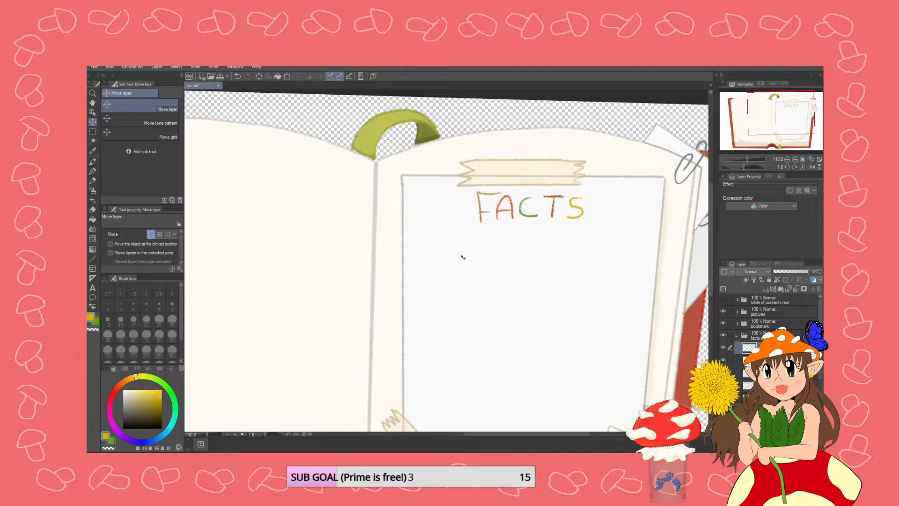
- Compare the page with the facts sheet folder hidden and shown, and examine the FACTS lettering up close
scroll(510, 249, "down", 2)
scroll(510, 250, "down", 2)
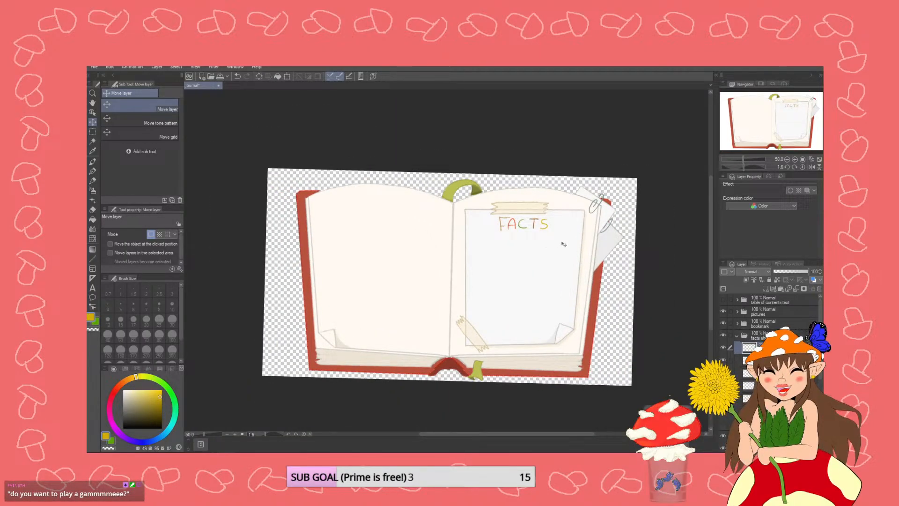
left_click(722, 336)
left_click(722, 335)
left_click(723, 335)
left_click(722, 335)
scroll(546, 213, "up", 2)
scroll(545, 214, "up", 6)
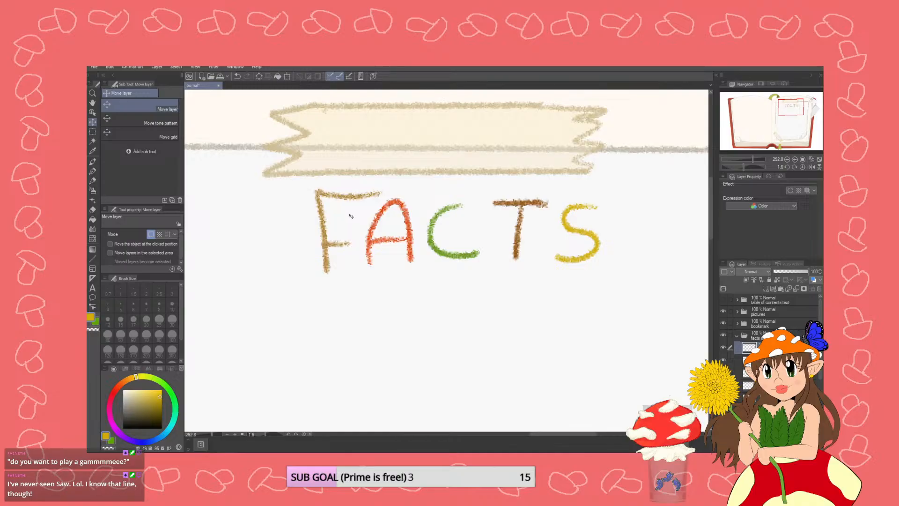
scroll(350, 217, "down", 5)
scroll(410, 249, "up", 3)
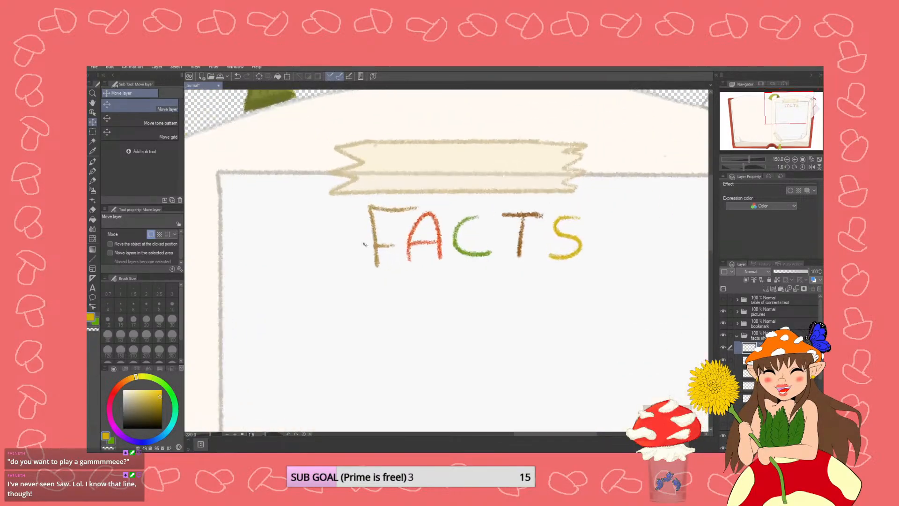
- Sample the green of the heading's letter C and return to the Pencil
left_click(93, 151)
left_click(459, 251)
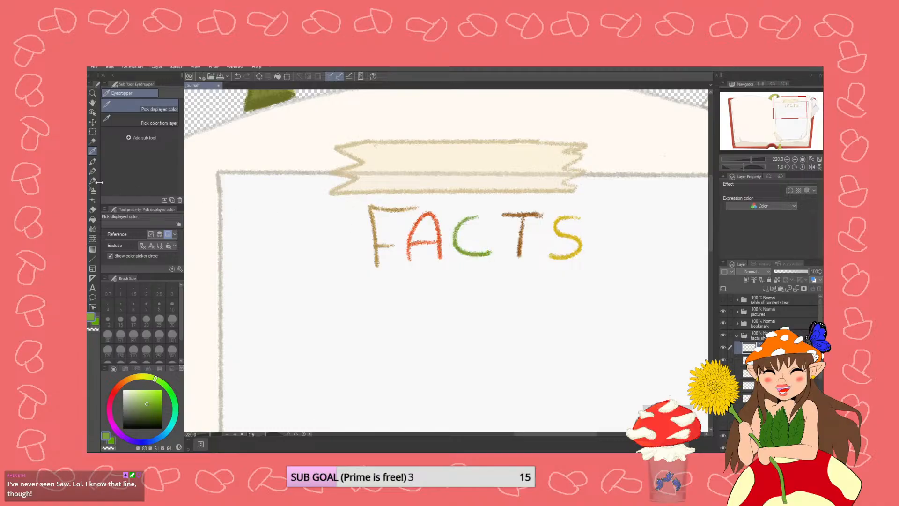
left_click(93, 171)
left_click(93, 180)
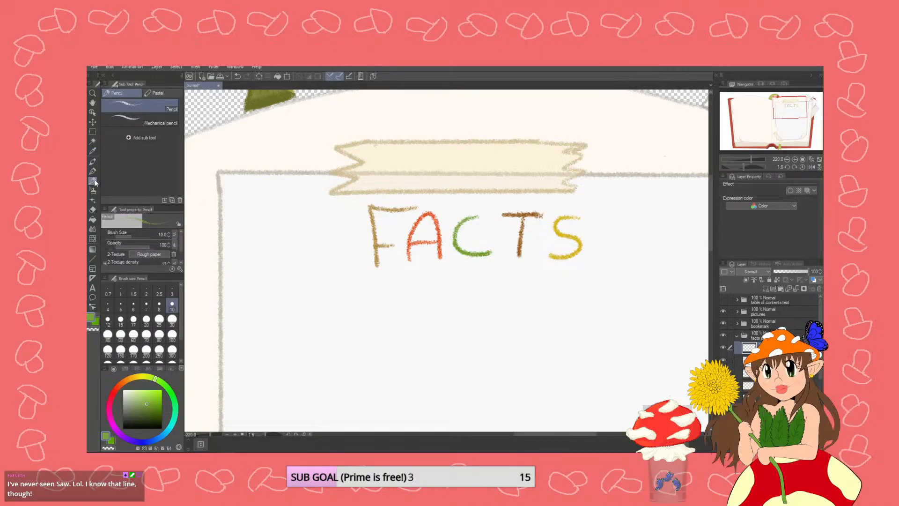
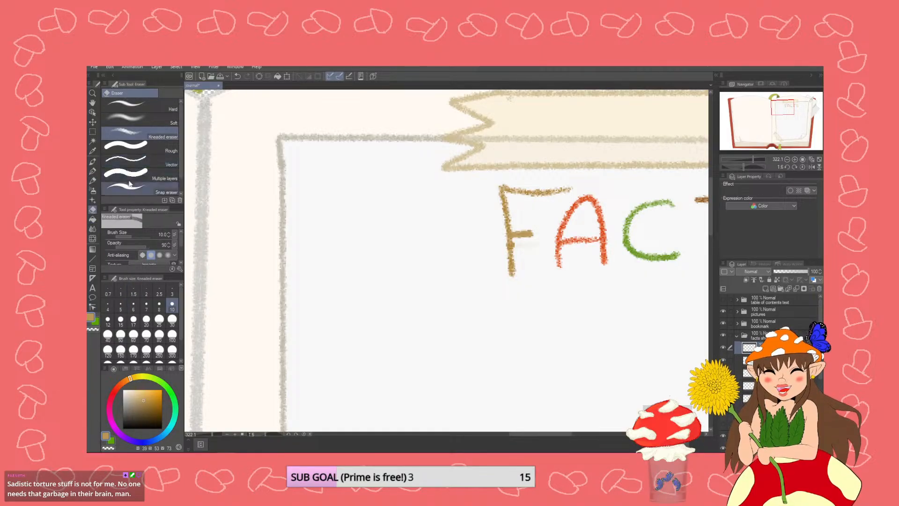
- Clean up the underside of the F's middle bar with the Hard eraser at size 10
left_click(126, 104)
left_click_drag(546, 245, 519, 247)
scroll(571, 266, "down", 5)
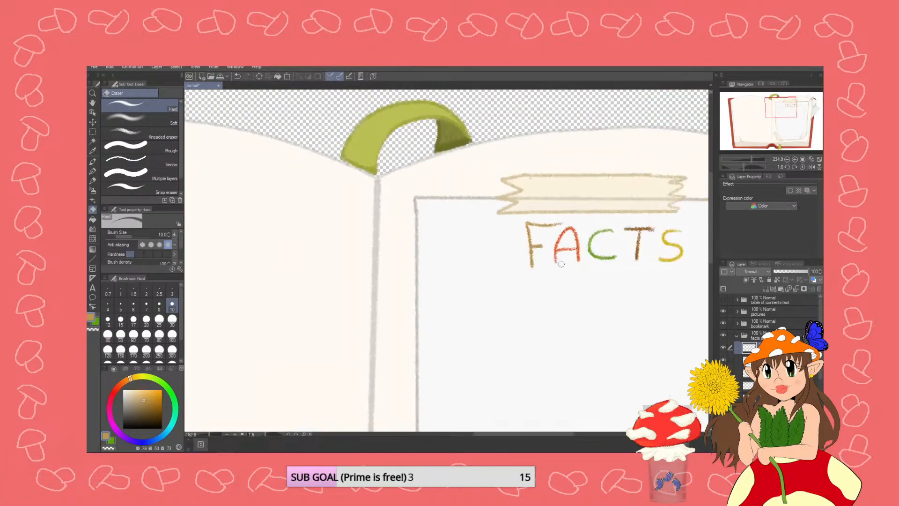
scroll(543, 393, "down", 2)
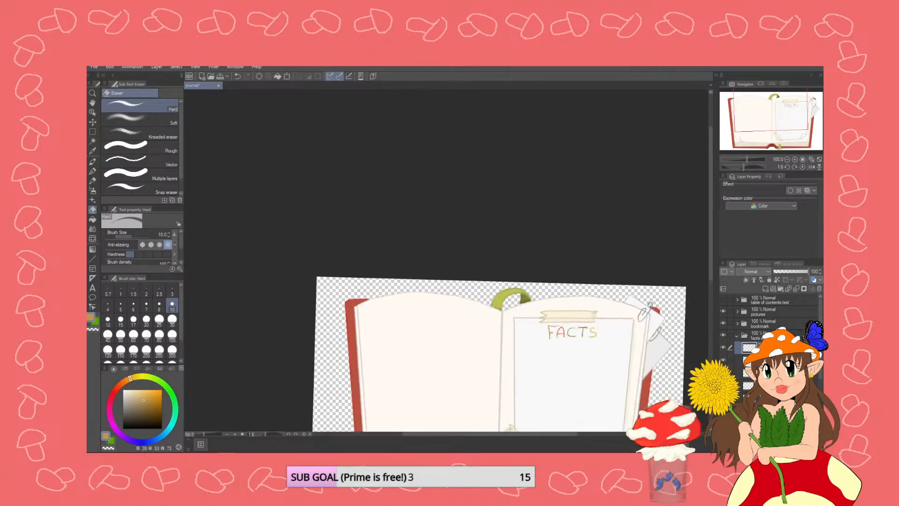
left_click_drag(711, 271, 713, 310)
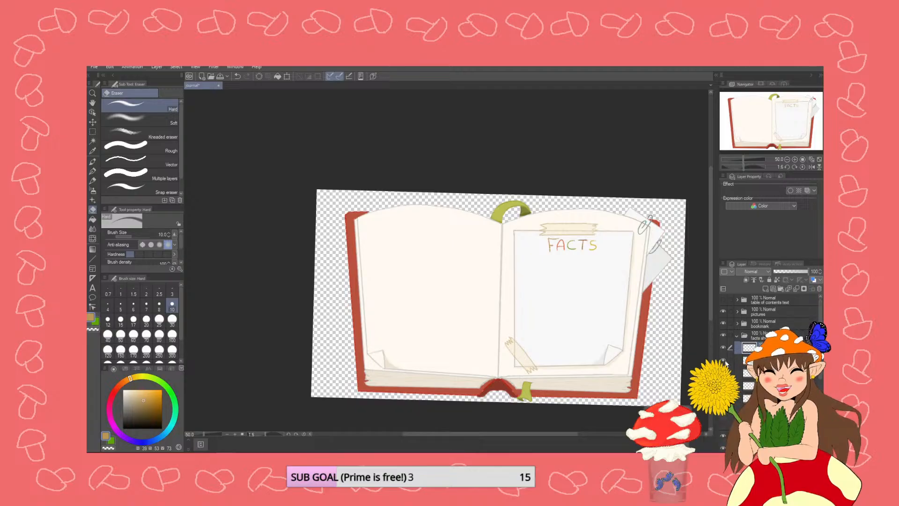
- Check the lettering and tape outlines by hiding and reshowing their layer, and collapse the facts sheet folder
left_click(722, 346)
left_click(722, 347)
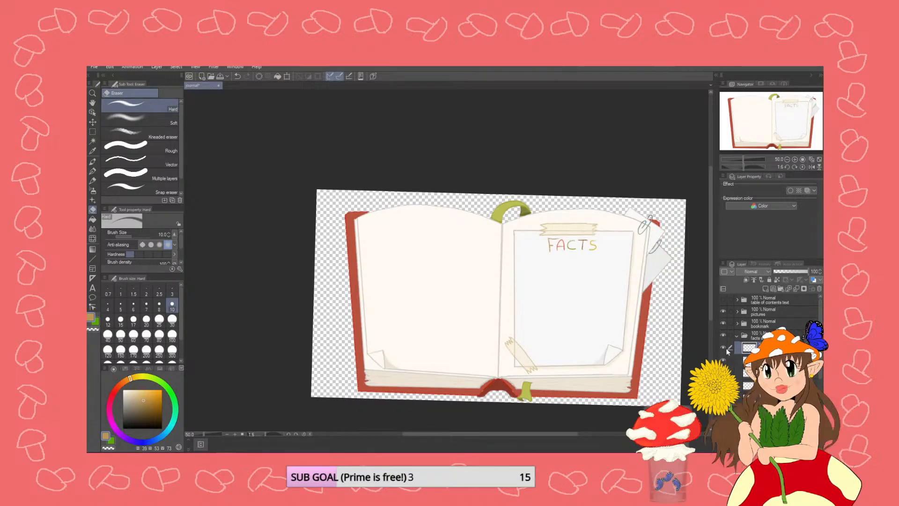
left_click(722, 347)
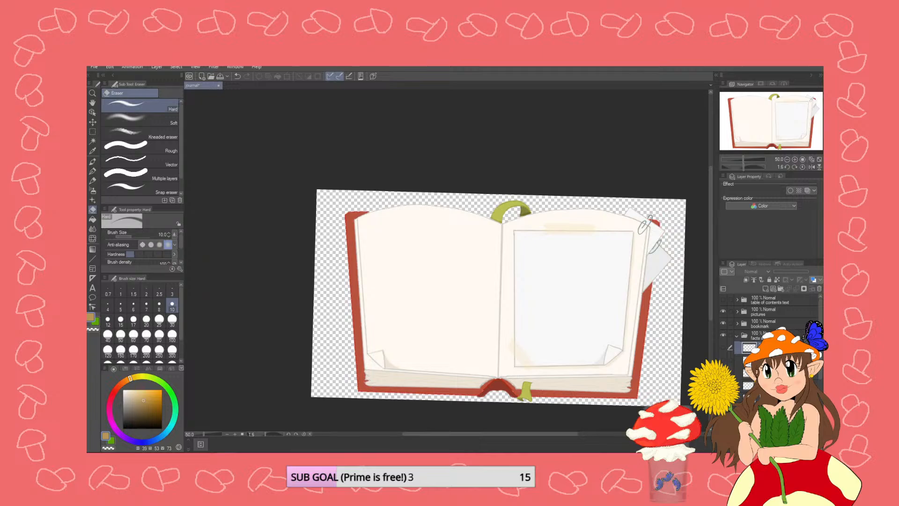
left_click(722, 347)
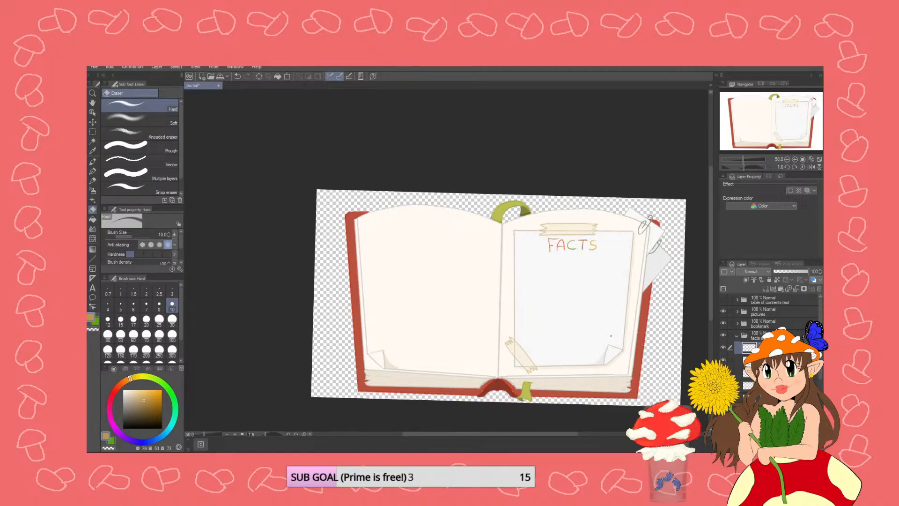
scroll(629, 309, "up", 2)
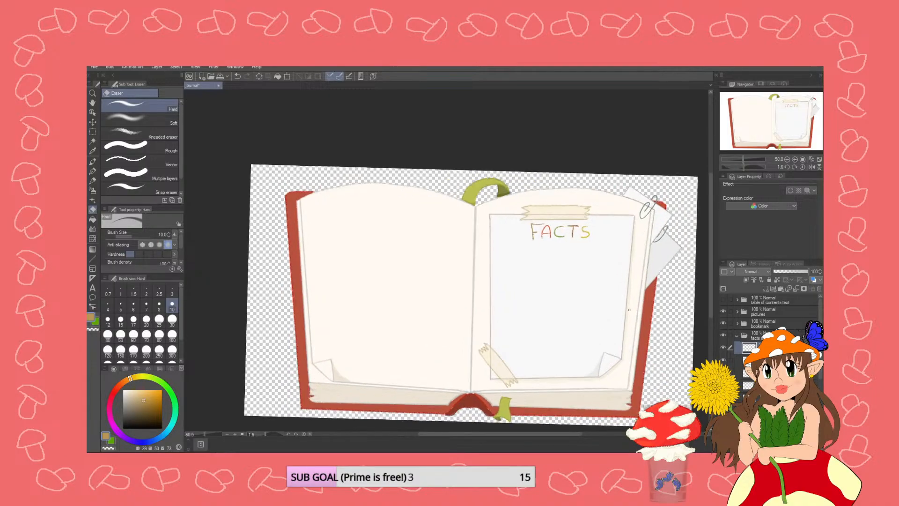
left_click(731, 337)
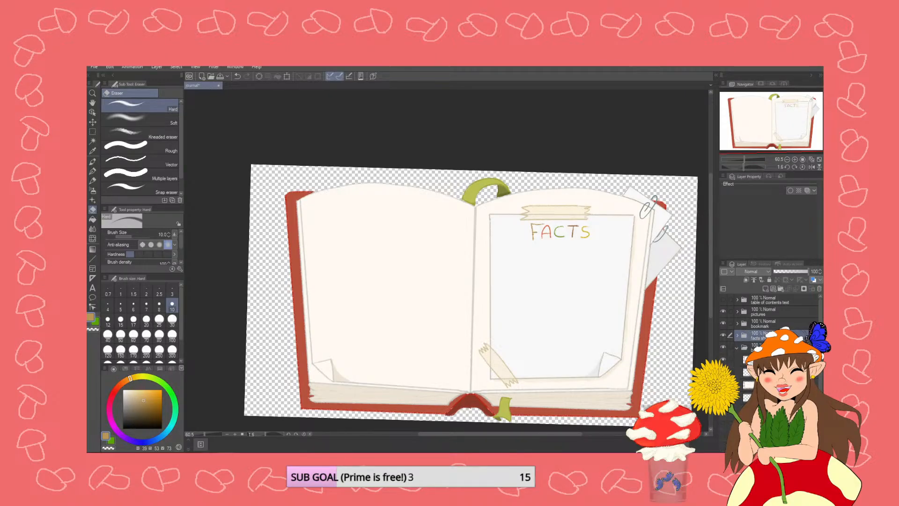
- Show the journalconcept sketch layer over the journal illustration
scroll(771, 328, "down", 2)
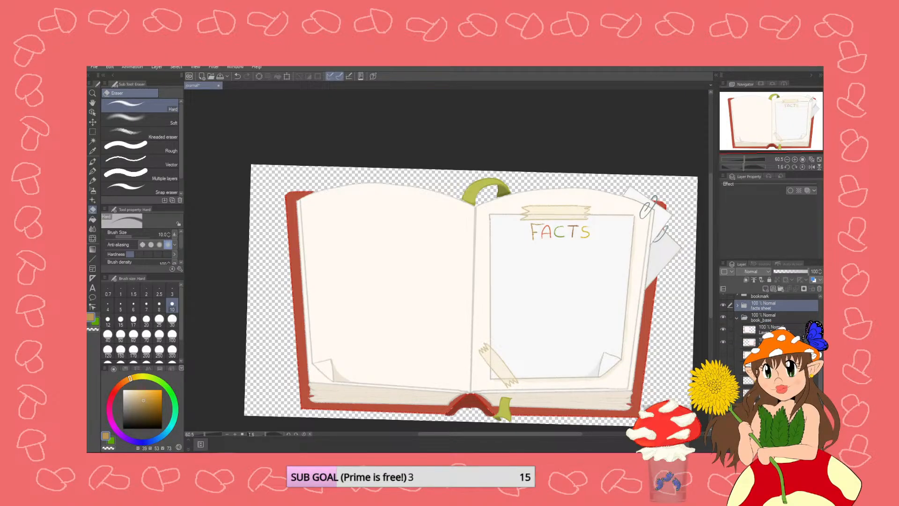
scroll(770, 319, "up", 1)
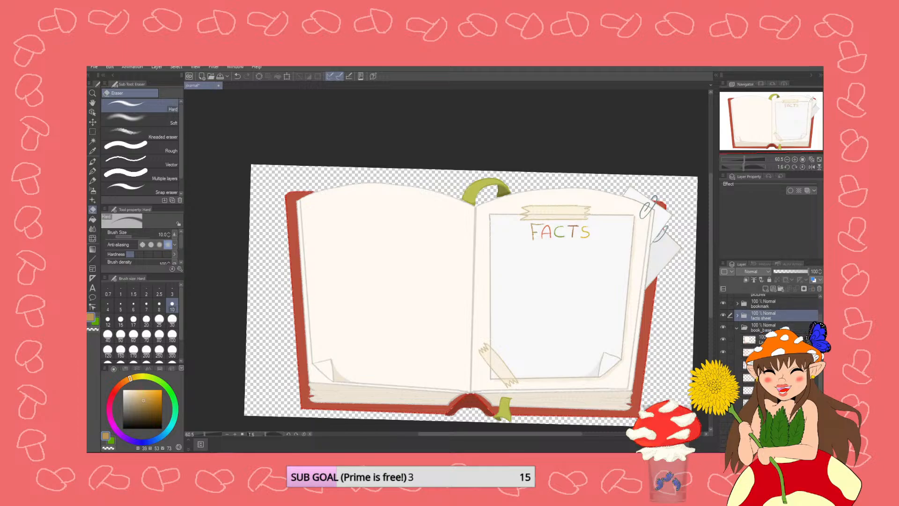
scroll(770, 323, "down", 2)
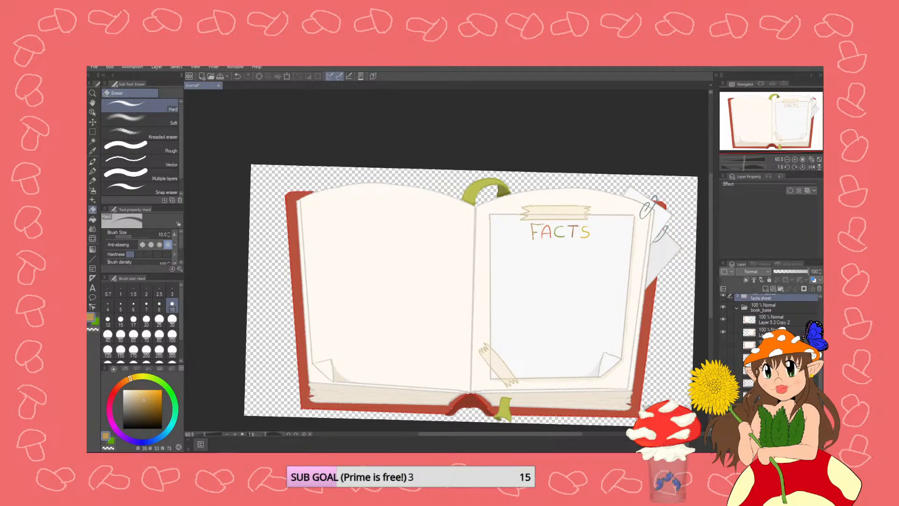
scroll(732, 347, "up", 3)
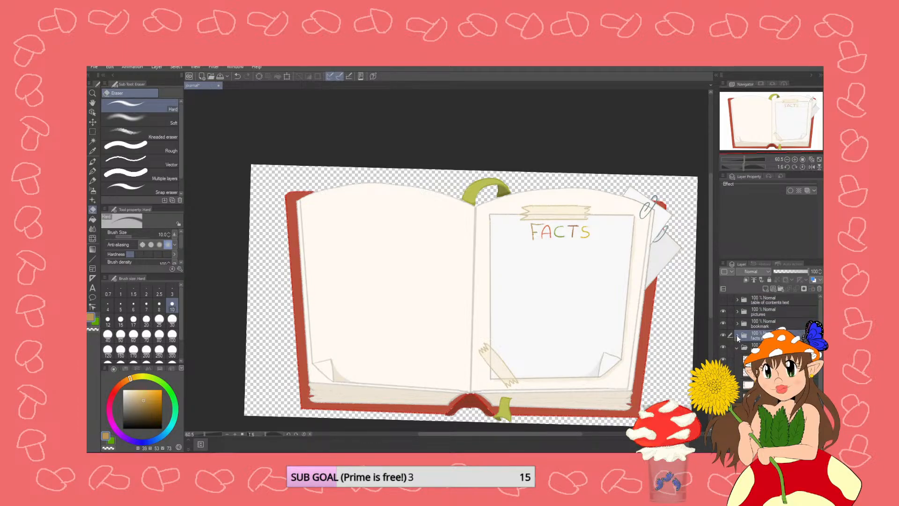
left_click(737, 336)
left_click_drag(775, 301, 780, 295)
left_click(736, 348)
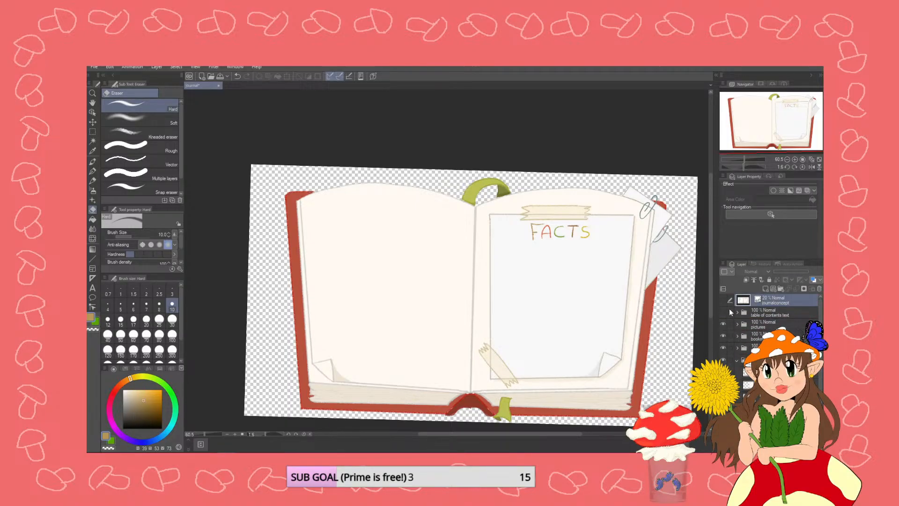
left_click(723, 300)
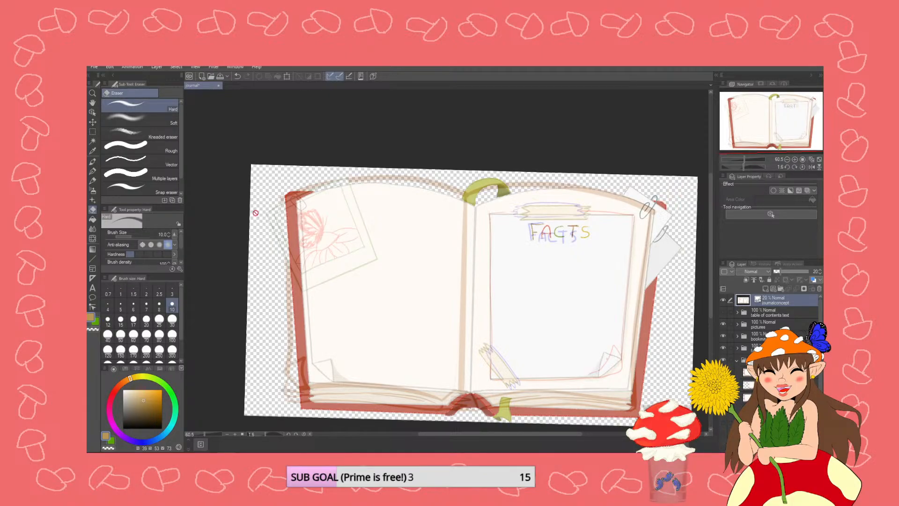
- Frame the concept sketch's butterfly photo with a rectangular selection and check the selection tool's properties for its size
key("m")
left_click_drag(258, 177, 370, 274)
left_click_drag(343, 238, 346, 244)
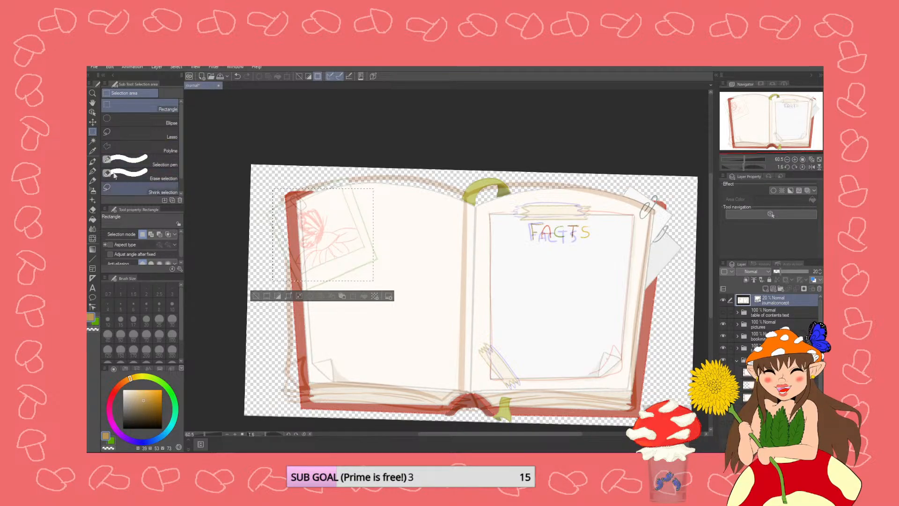
left_click_drag(166, 272, 158, 317)
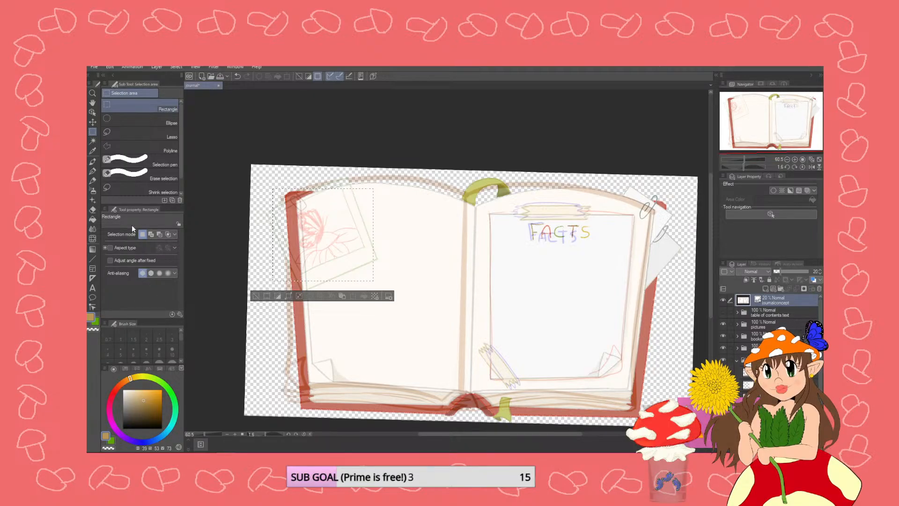
left_click(322, 258, "alt")
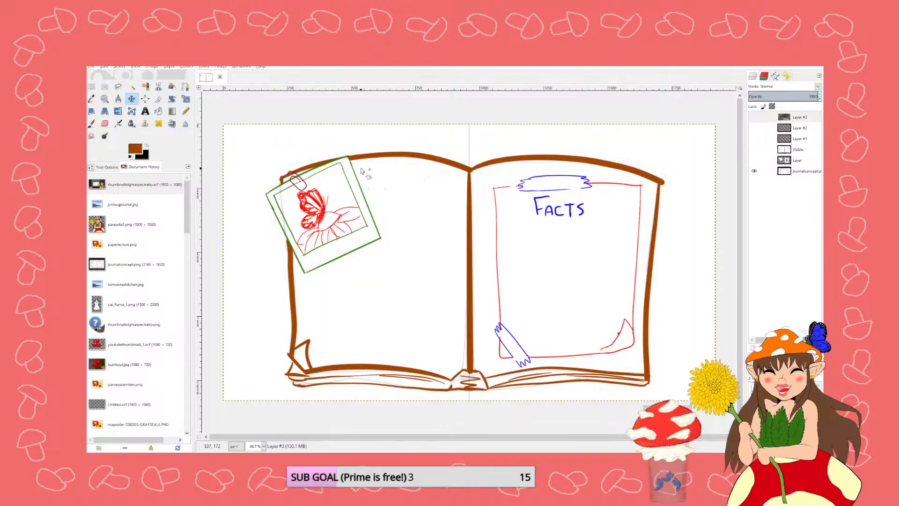
- In GIMP, frame the concept's butterfly photo with a rectangular selection, read its size, and return to Clip Studio Paint
left_click(91, 86)
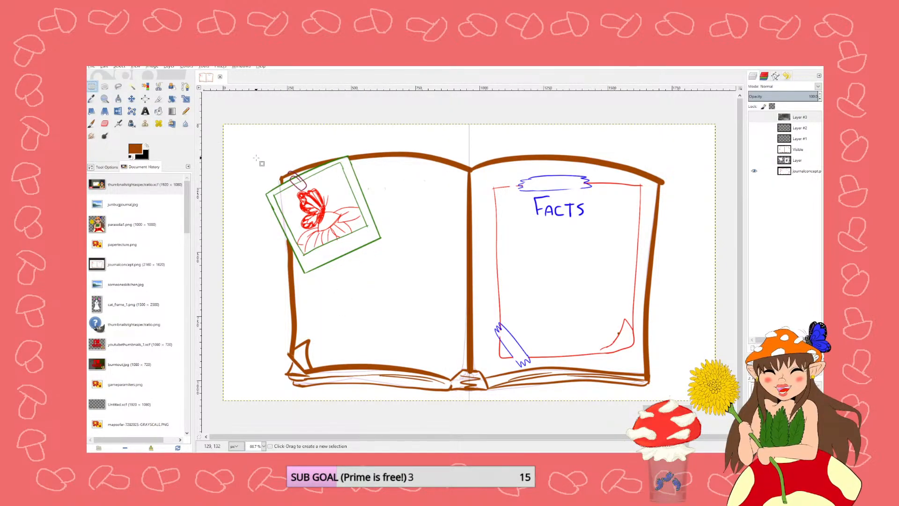
mouse_move(252, 153)
left_mouse_down()
mouse_move(381, 255)
mouse_move(372, 274)
mouse_move(352, 258)
left_mouse_up()
mouse_move(325, 226)
left_mouse_down()
mouse_move(364, 256)
mouse_move(342, 225)
mouse_move(369, 269)
mouse_move(341, 222)
left_mouse_up()
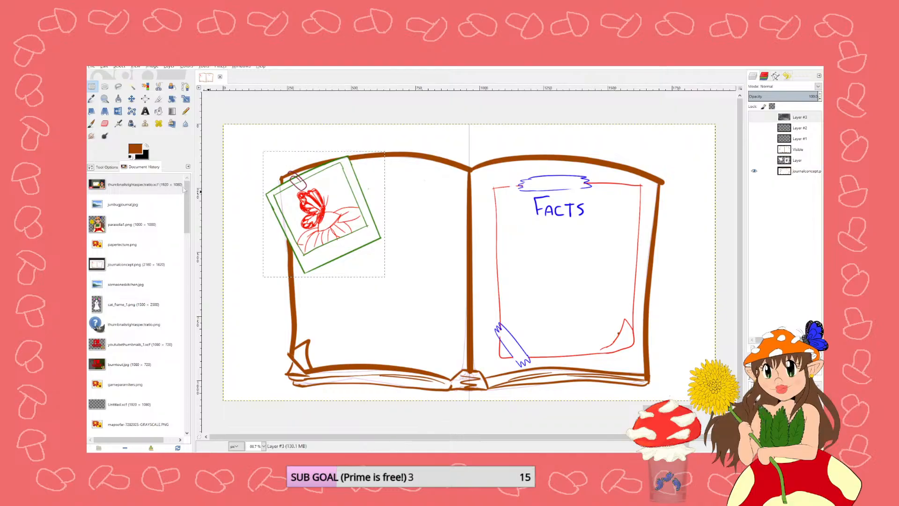
left_click(105, 167)
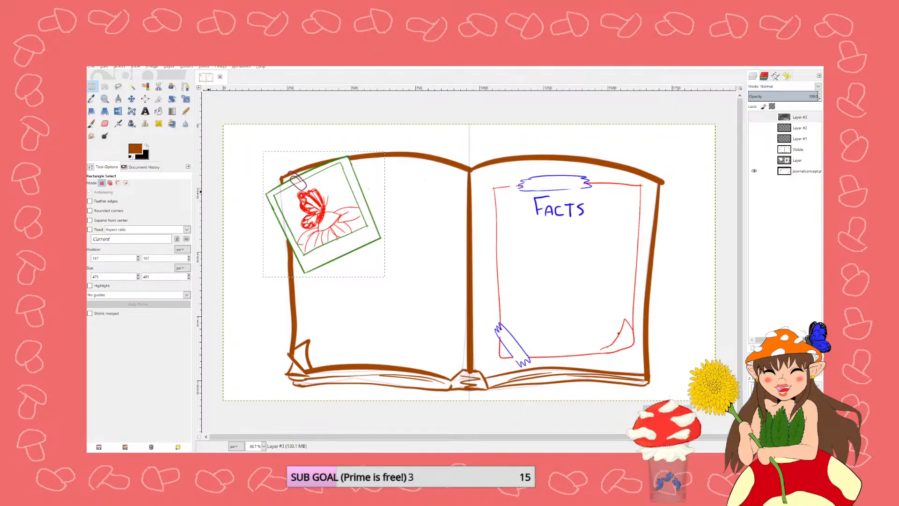
mouse_move(227, 458)
left_click(234, 437)
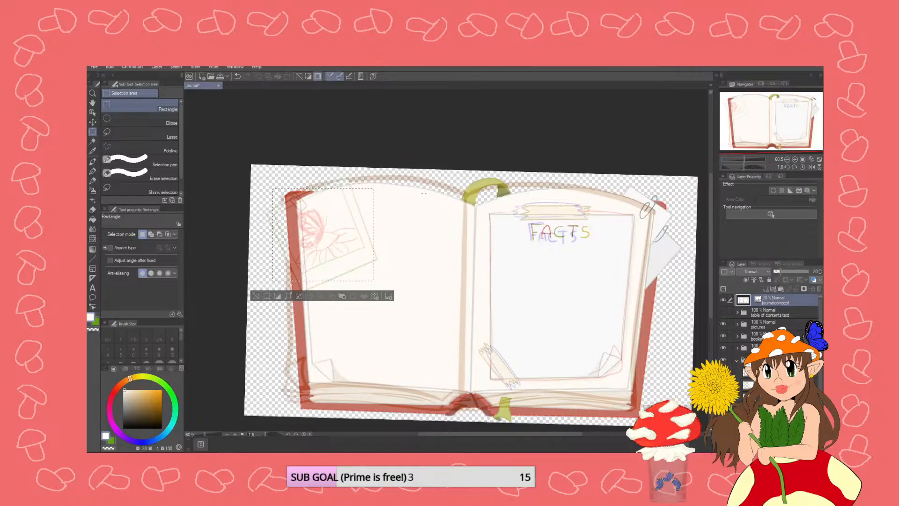
left_click(94, 67)
left_click(105, 77)
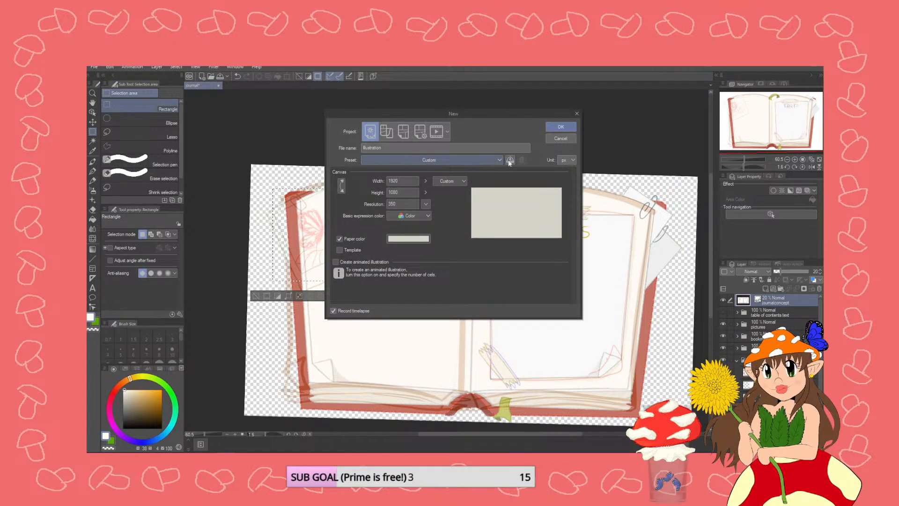
key("Escape")
- Hide the journalconcept sketch layer and start a single-layer PNG export of the illustration
left_click(723, 298)
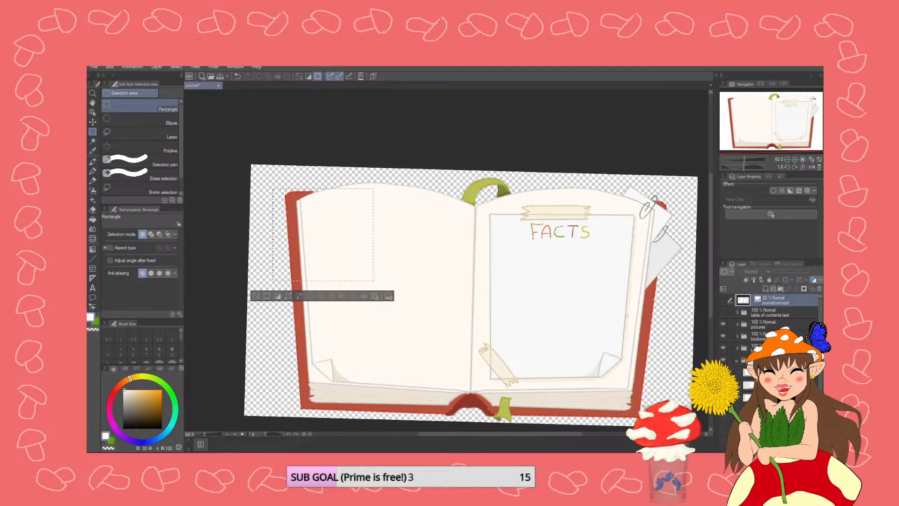
left_click(93, 66)
mouse_move(178, 165)
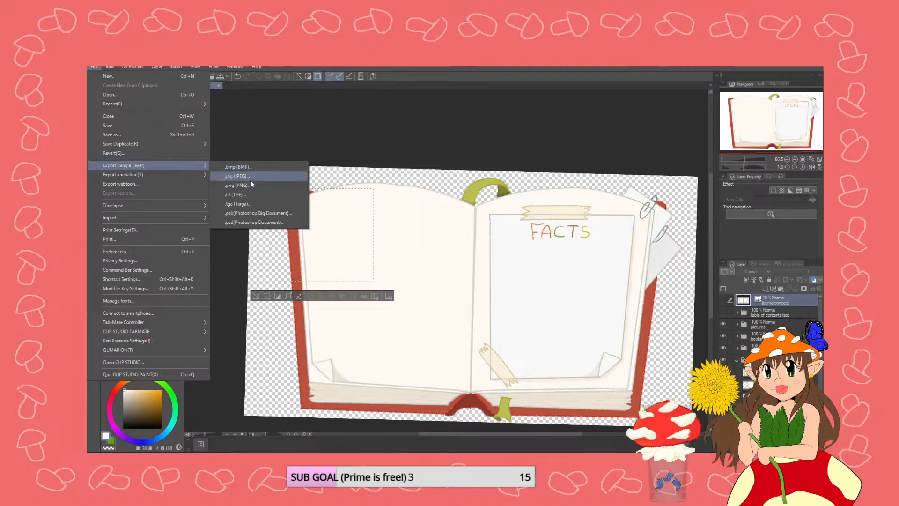
left_click(260, 186)
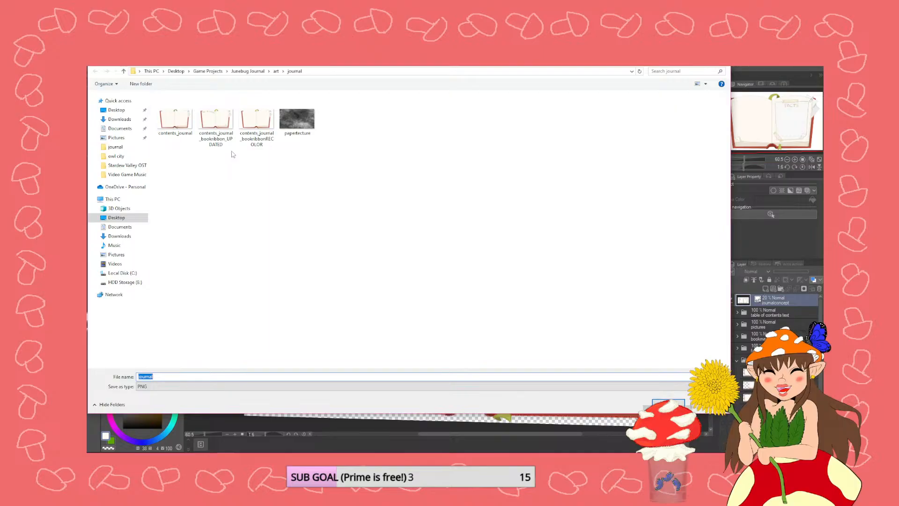
- Save the PNG export as journal_page in the journal folder, keeping the offered export settings
left_click(176, 124)
left_click(157, 377)
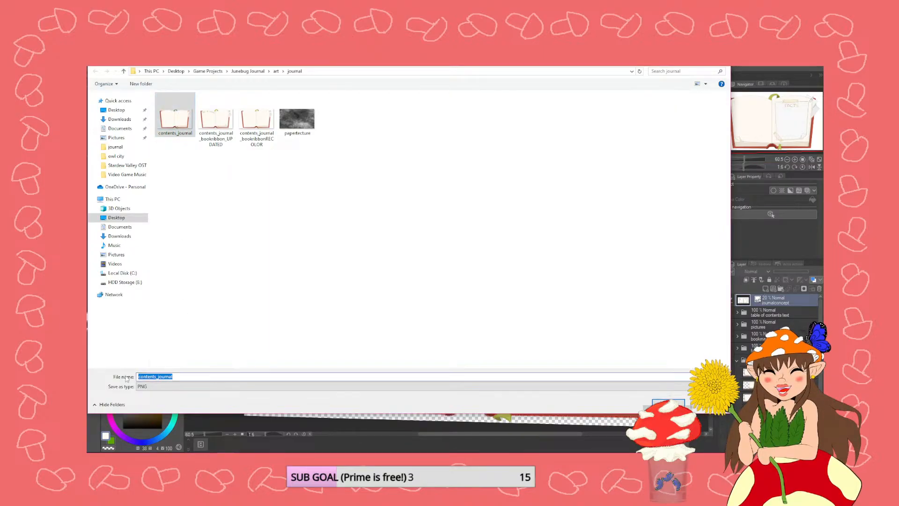
left_click(157, 377)
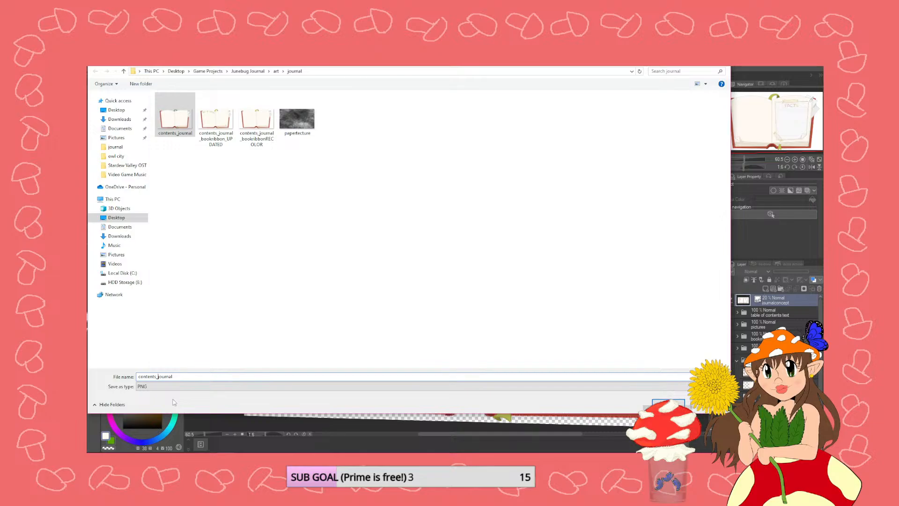
key("BackSpace")
key("BackSpace")
key("BackSpace")
key("BackSpace")
key("BackSpace")
key("BackSpace")
key("BackSpace")
key("BackSpace")
key("BackSpace")
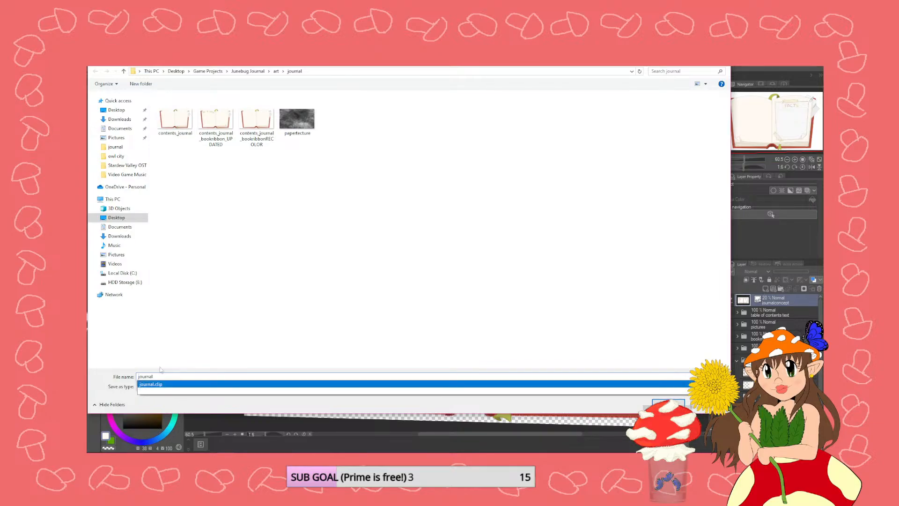
type("_")
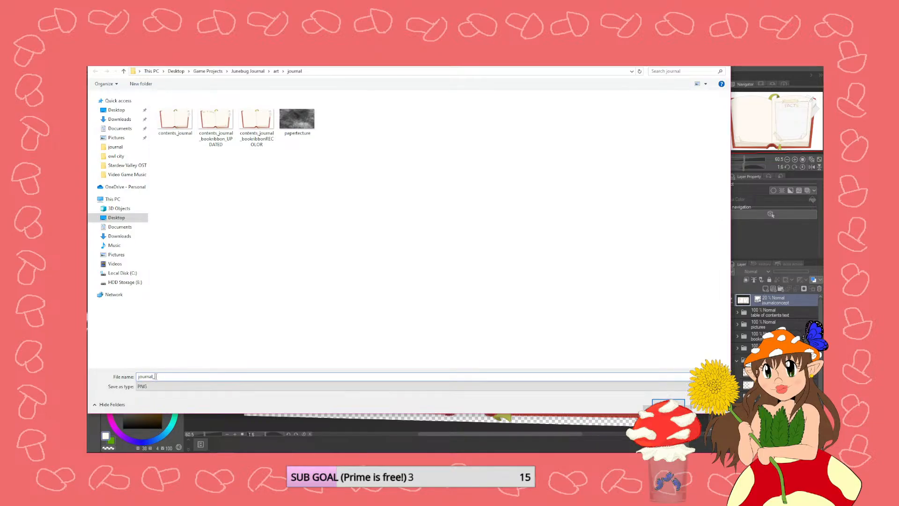
type("page")
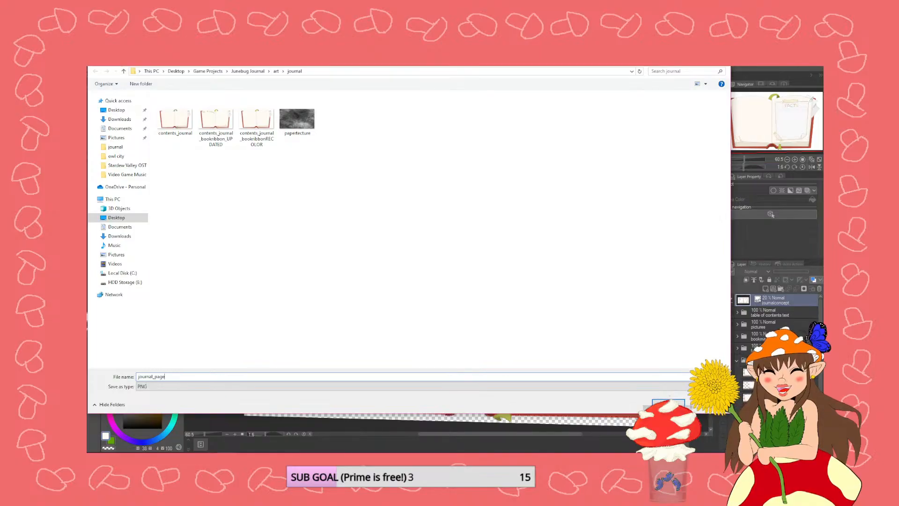
key("Return")
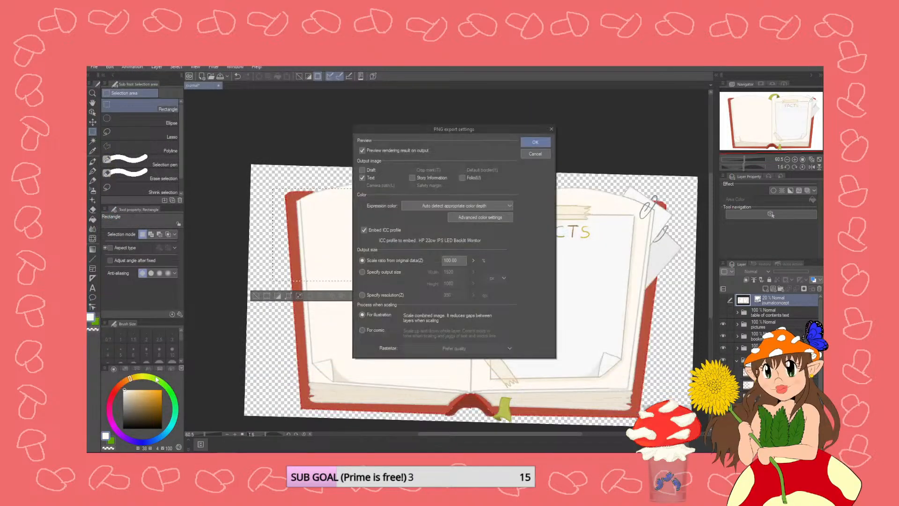
left_click(535, 142)
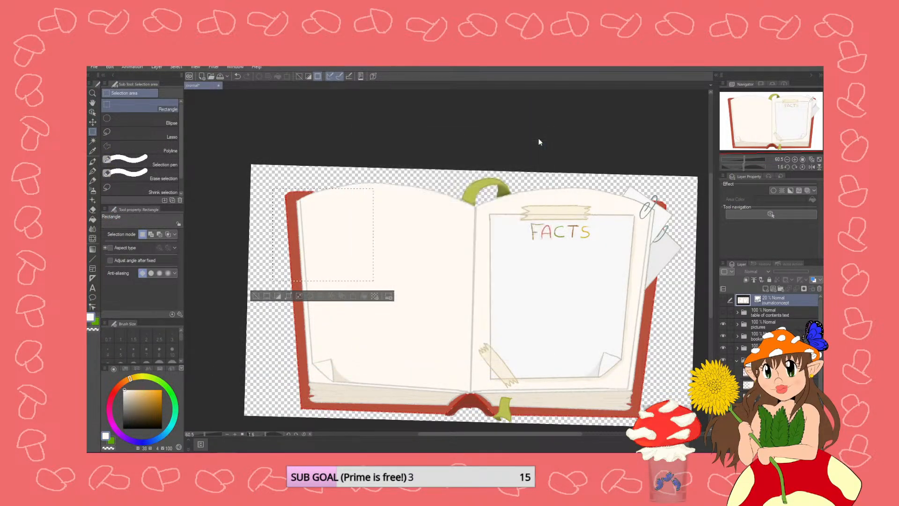
left_click(550, 187)
- Switch to GDevelop, open the journal_page scene and delete all instances placed in it
key("alt+Tab")
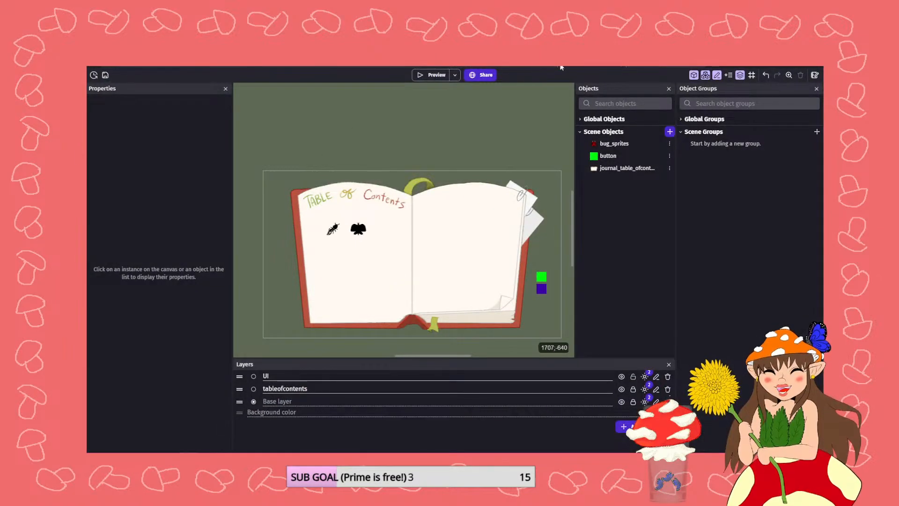
left_click(454, 65)
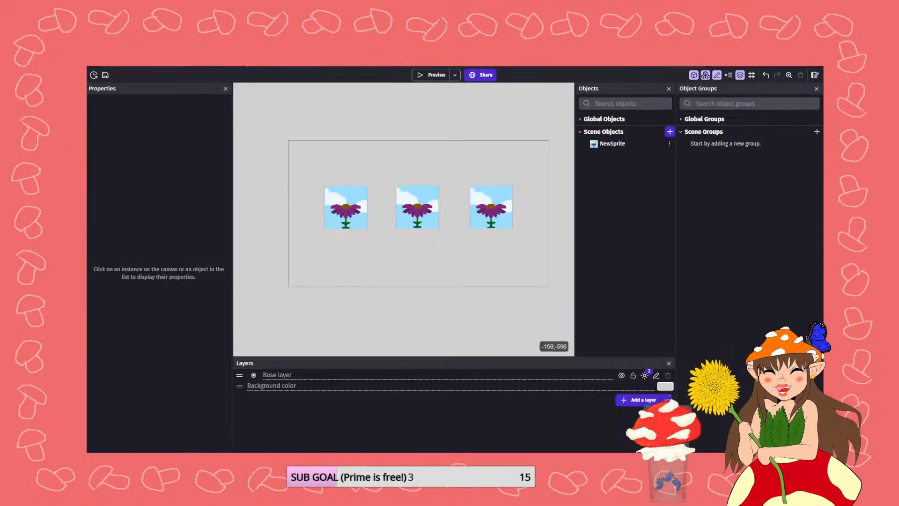
left_click(323, 64)
left_click(328, 66)
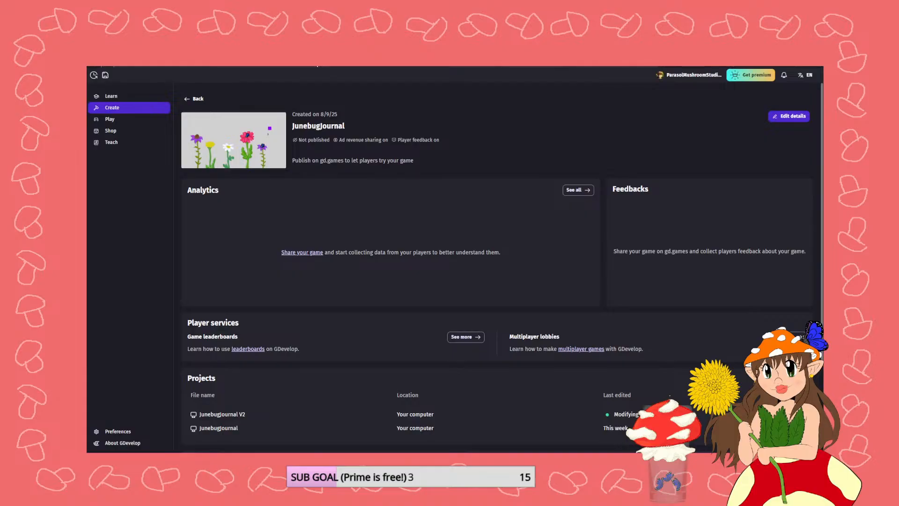
left_click(439, 67)
left_click(94, 75)
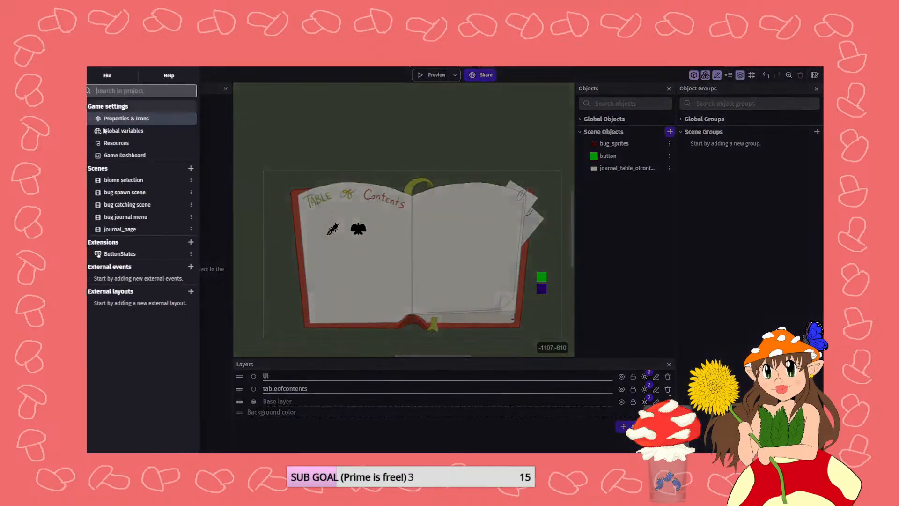
left_click(137, 229)
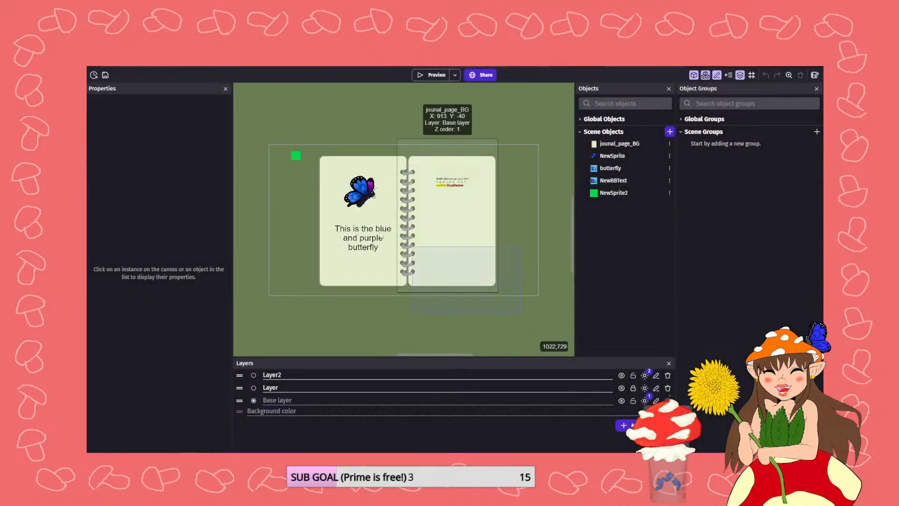
key("ctrl+a")
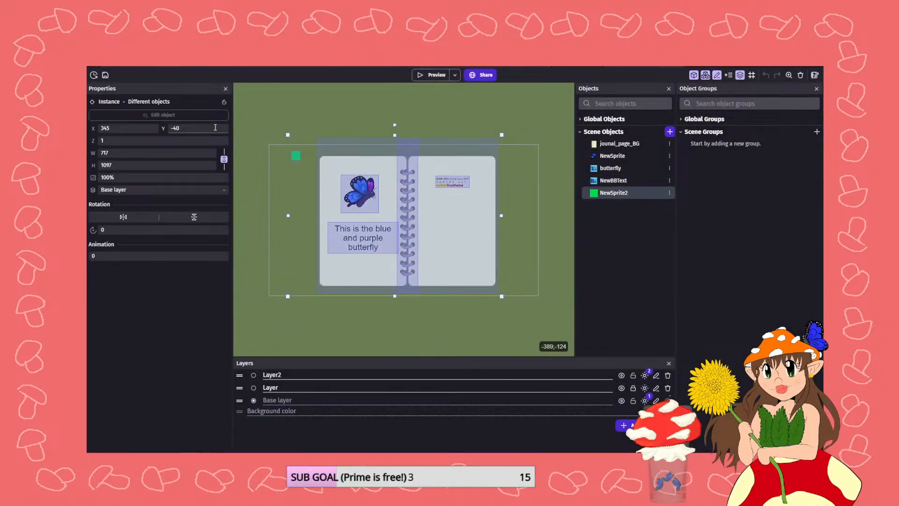
key("Delete")
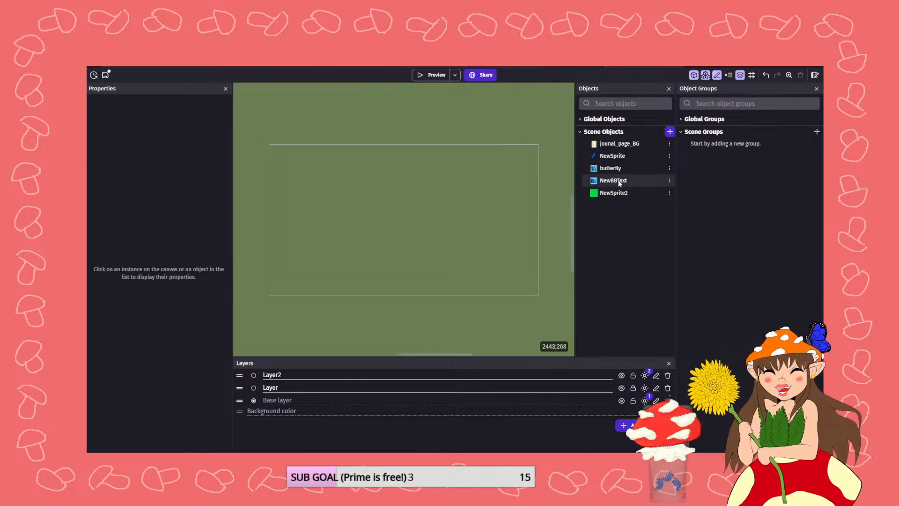
- Replace the jounal_page_BG sprite's existing animation with one imported from the contents_journal image
double_click(619, 143)
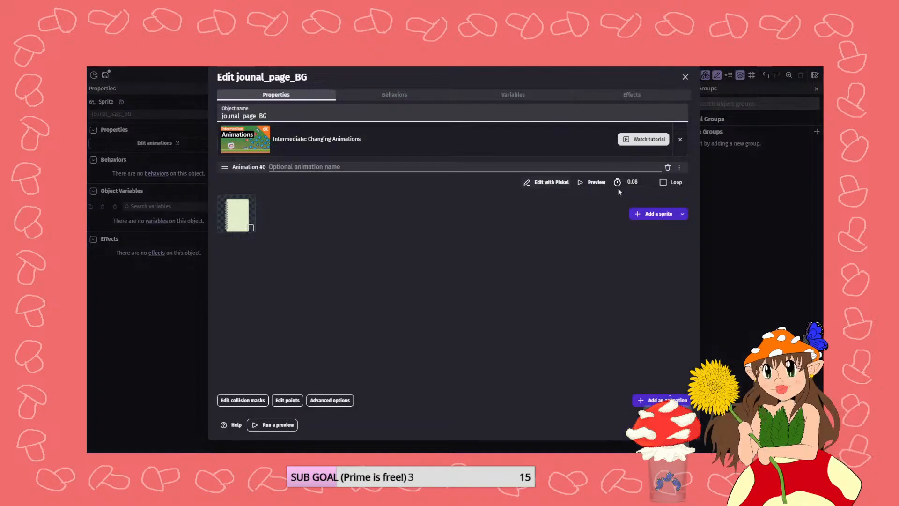
left_click(669, 167)
left_click(546, 285)
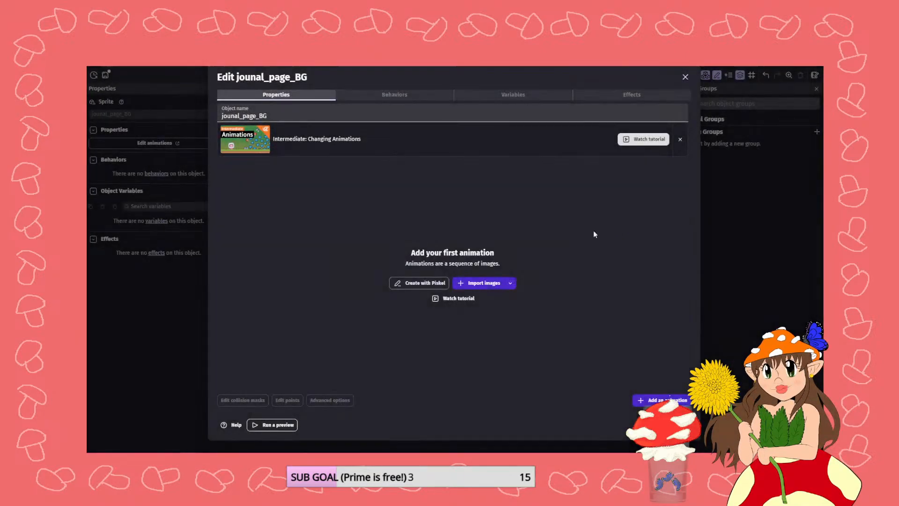
left_click(487, 284)
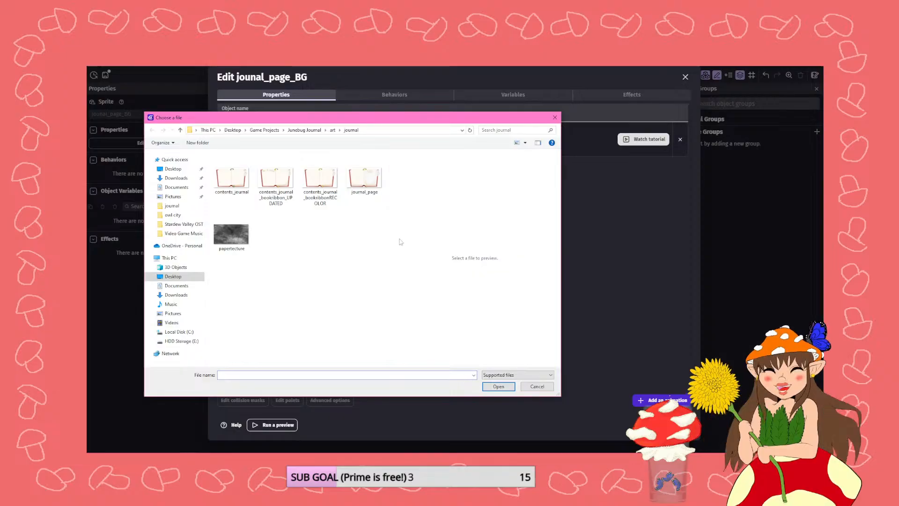
left_click(229, 180)
left_click(498, 386)
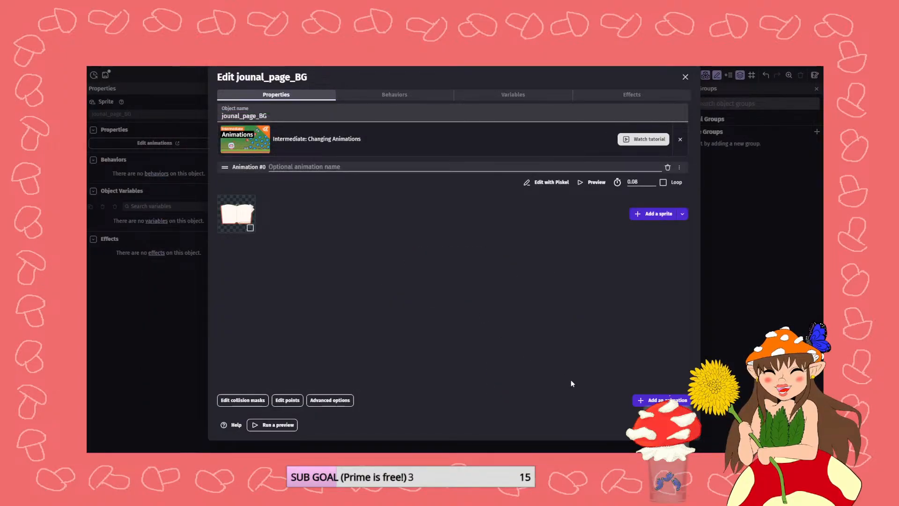
- Apply the sprite edit, place jounal_page_BG over the scene frame at X -2, Y 0, and add NewSprite2 beside the book's lower-left corner
left_click(674, 425)
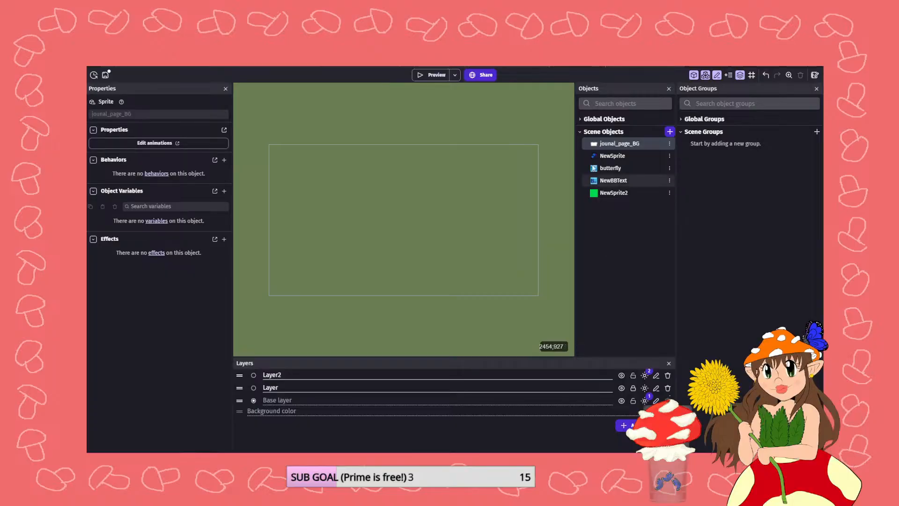
left_click_drag(601, 146, 271, 144)
left_click_drag(360, 242, 353, 241)
left_click(434, 322)
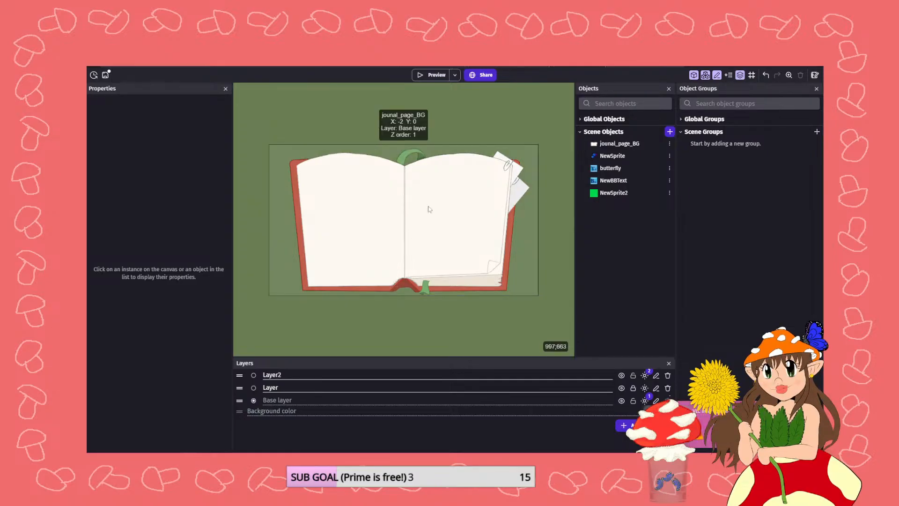
left_click_drag(597, 195, 282, 270)
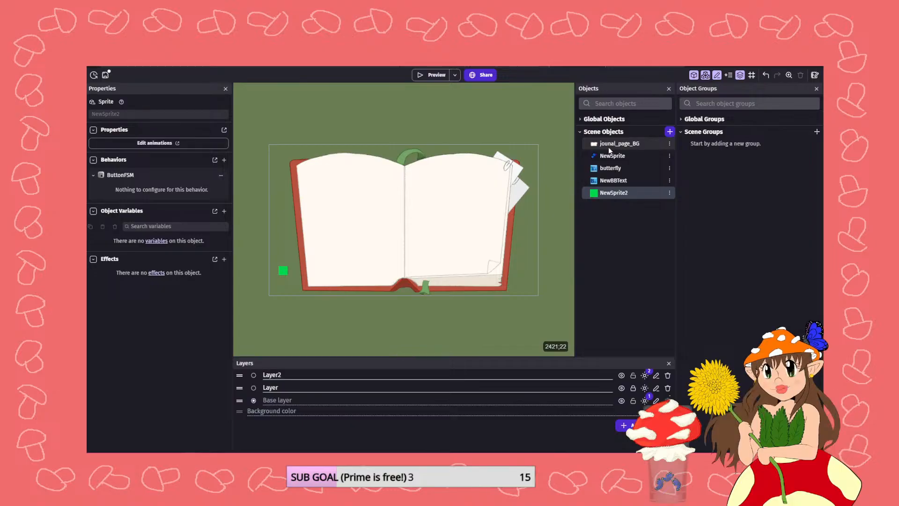
- Check the illustration against the placed background, and delete the existing animation of the jounal_page_BG sprite in GDevelop
key("alt+Tab")
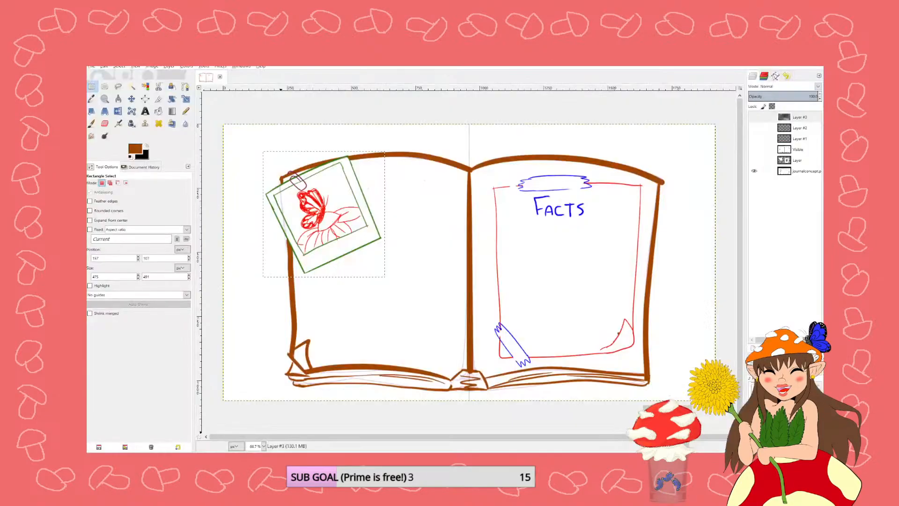
key("alt+Tab")
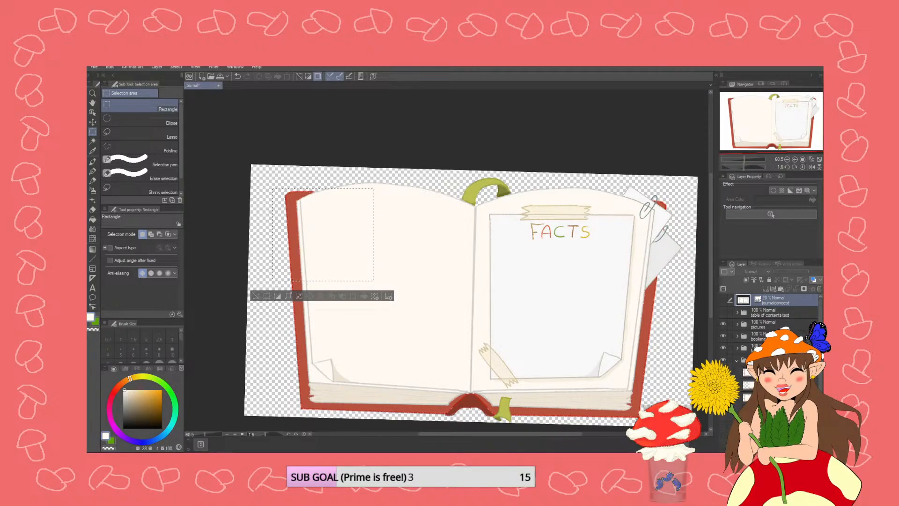
key("alt+Tab")
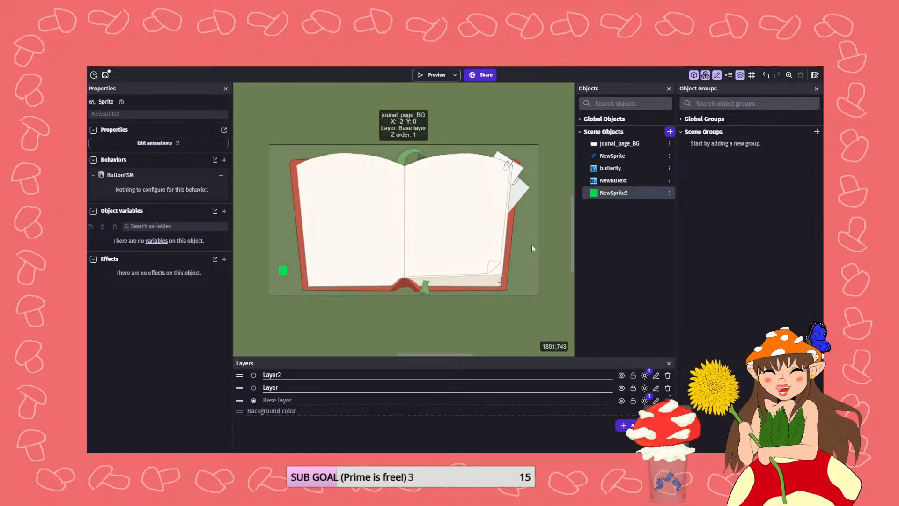
double_click(623, 145)
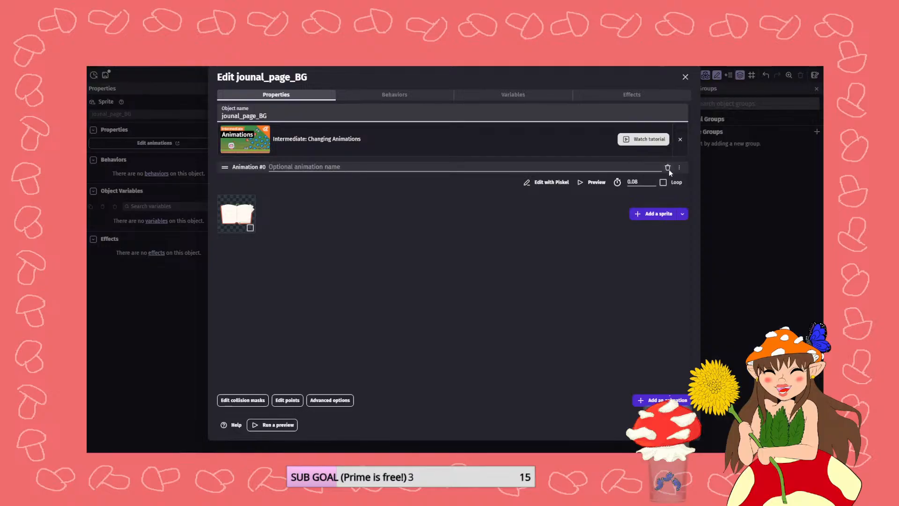
left_click(667, 168)
left_click(545, 286)
- Import the journal_page image as the new animation of jounal_page_BG, apply the change and save the project
left_click(476, 284)
left_click(241, 184)
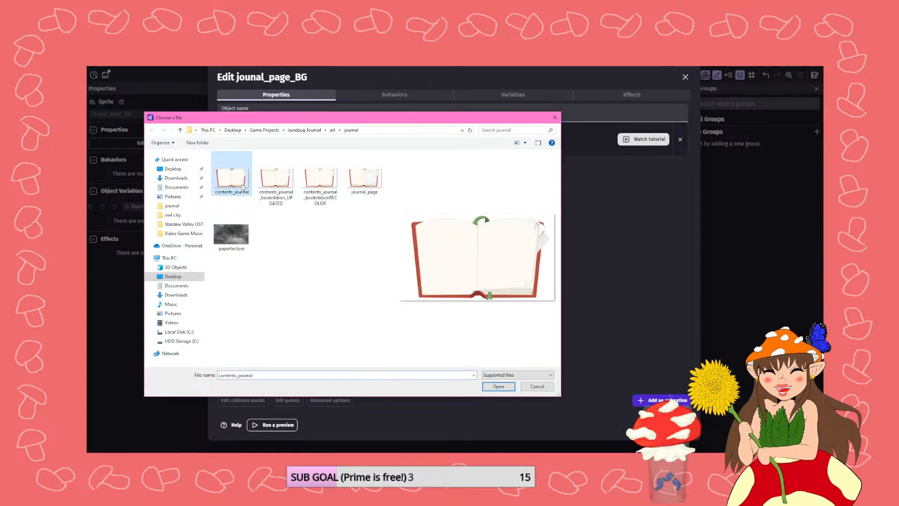
left_click(367, 179)
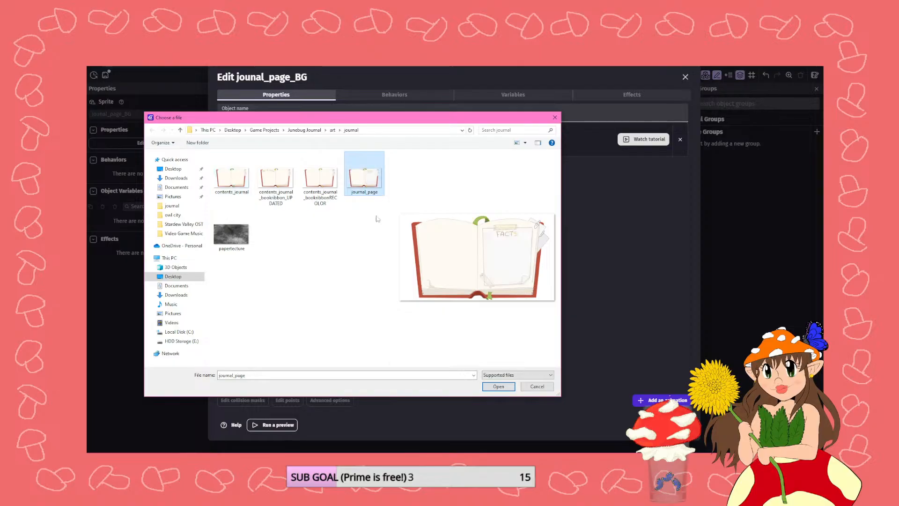
left_click(233, 178)
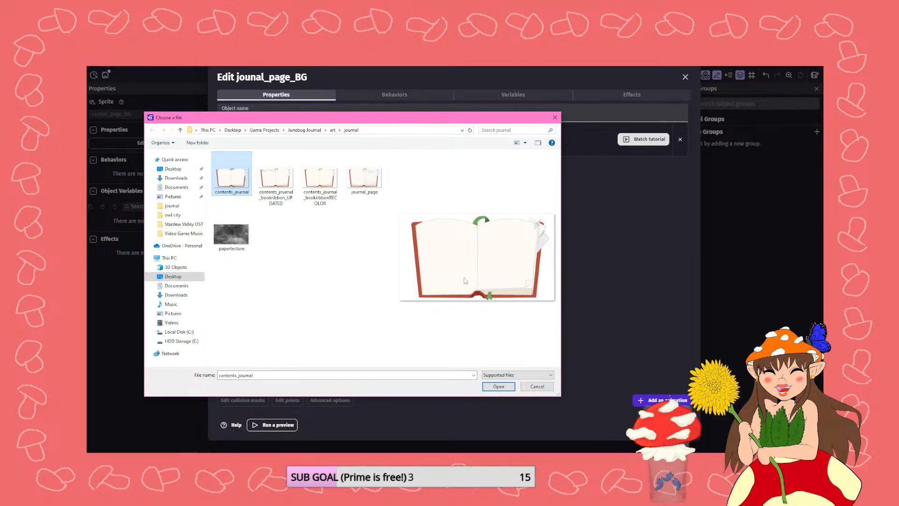
left_click(364, 177)
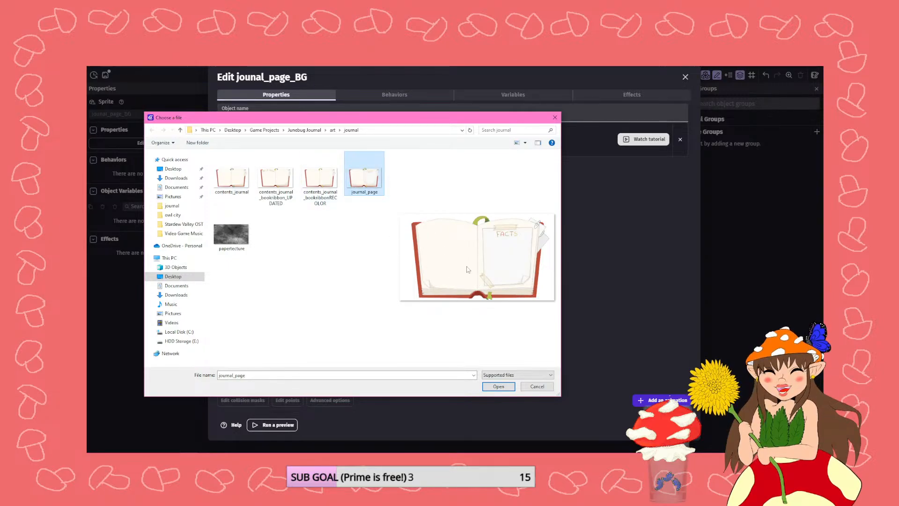
left_click(498, 386)
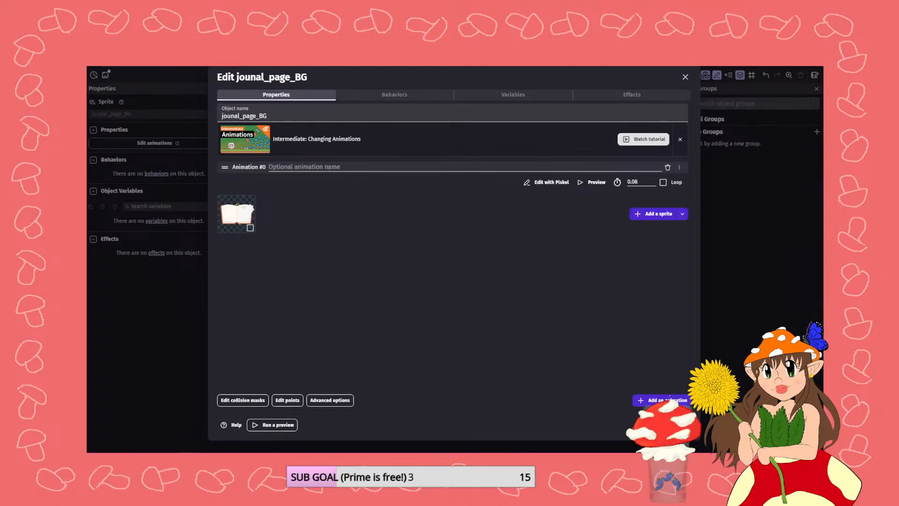
left_click(673, 424)
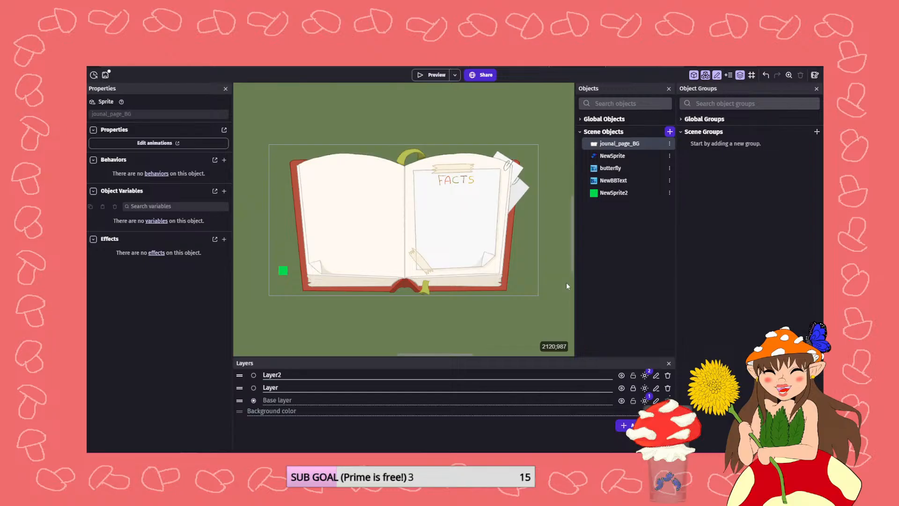
left_click(501, 323)
key("ctrl+s")
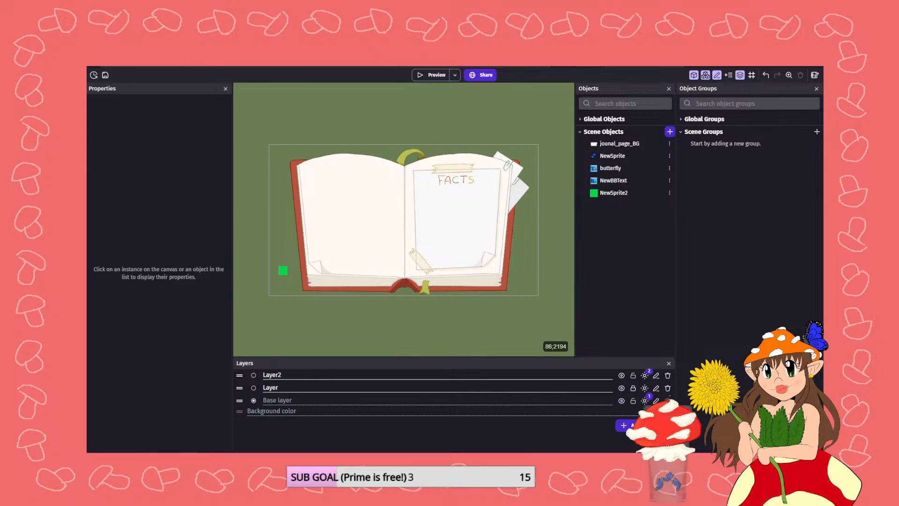
- Switch to Clip Studio Paint and create a new illustration canvas of 485 by 485 px
key("alt+Tab")
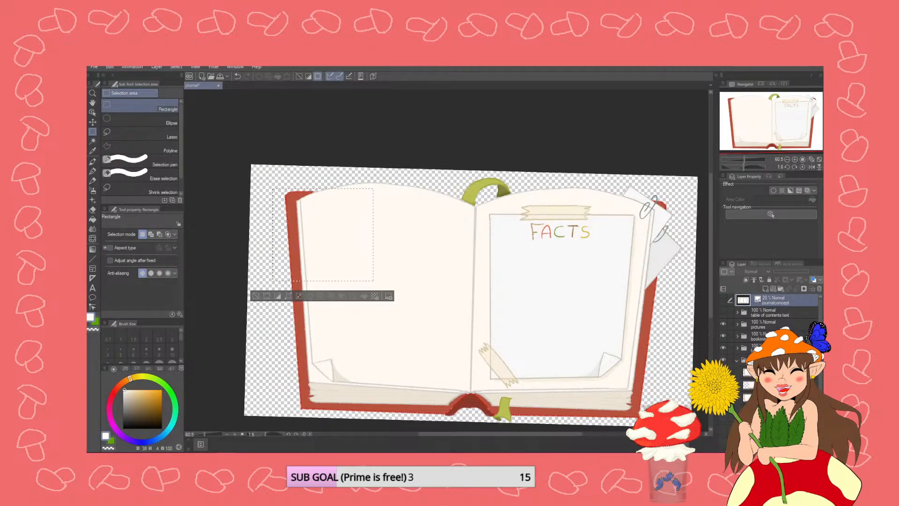
key("alt+Tab")
key("alt+Tab")
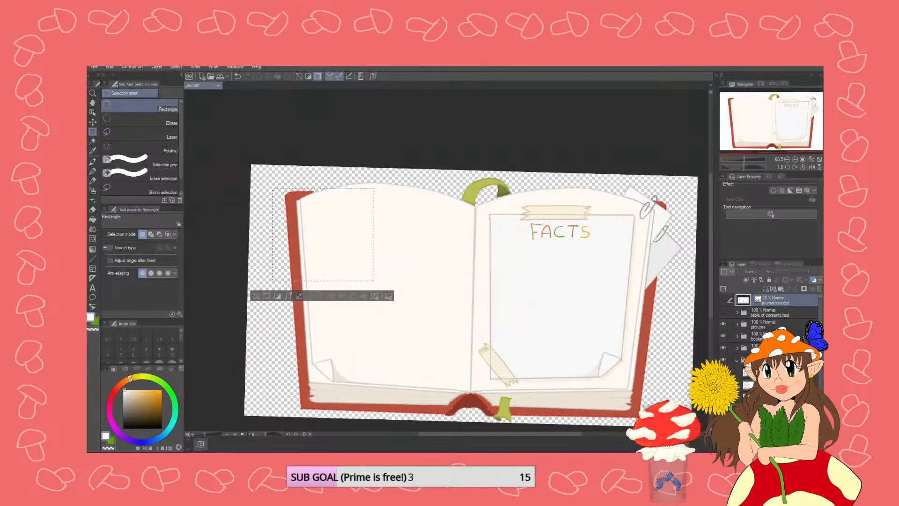
left_click(95, 68)
left_click(105, 76)
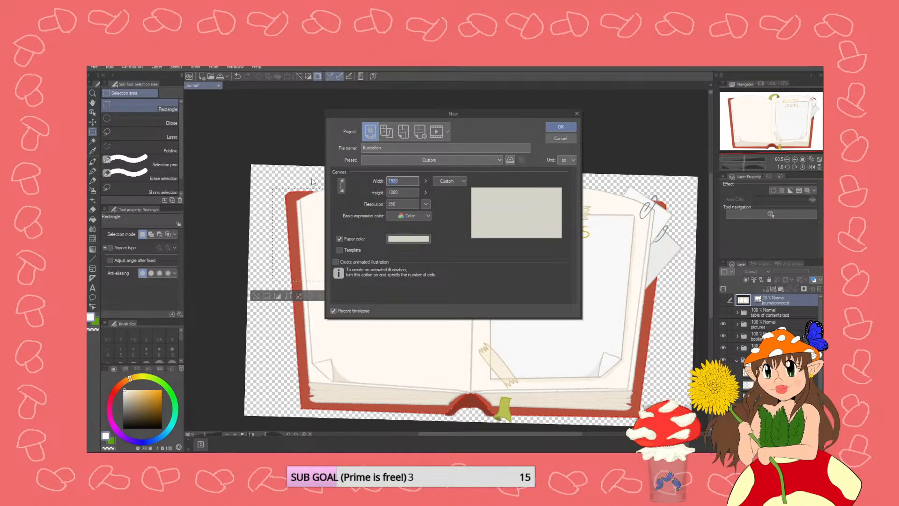
type("485")
key("Tab")
type("485")
key("Return")
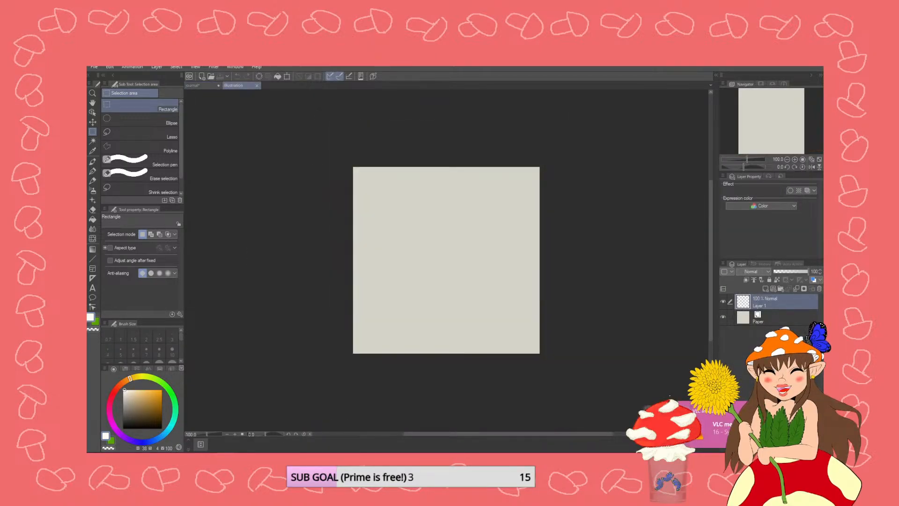
- Switch to GDevelop, set the NewSprite2 instance to 485 by 485, and lay it over the left page's upper corner, rotated to 345°
key("alt+Tab")
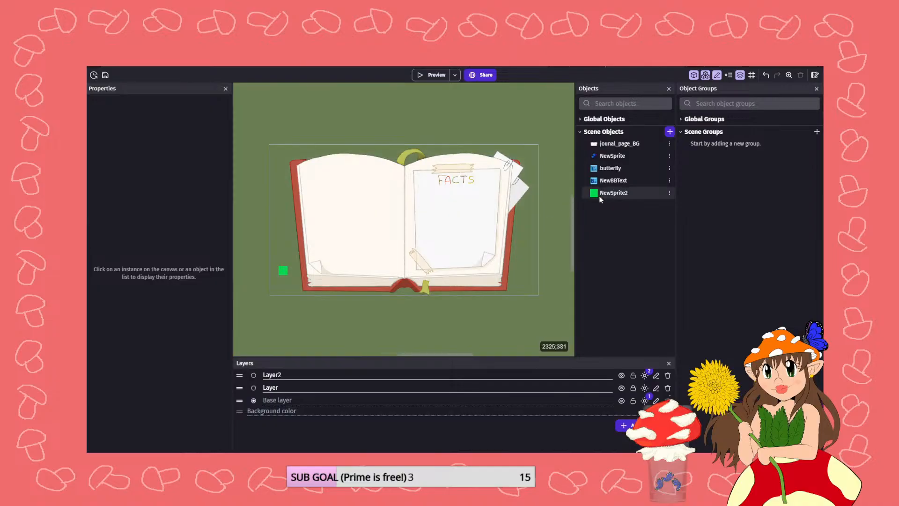
left_click(283, 270)
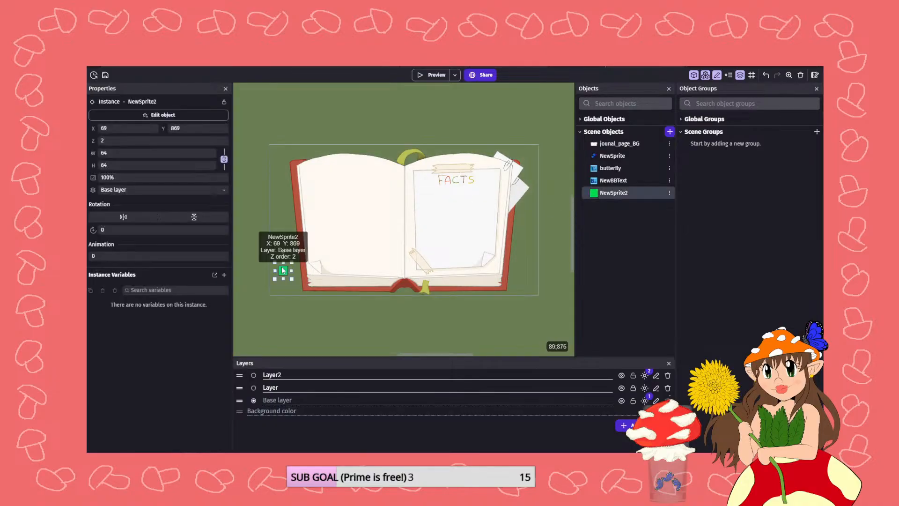
left_click(123, 153)
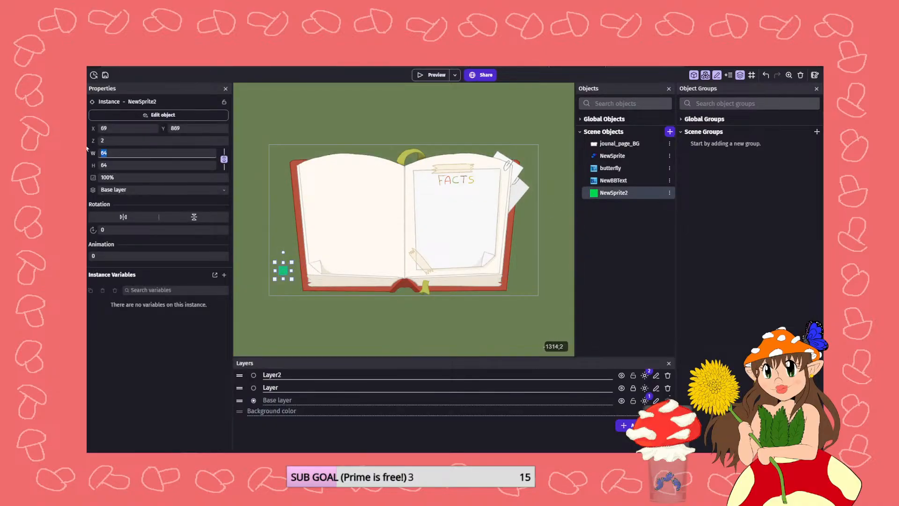
type("485")
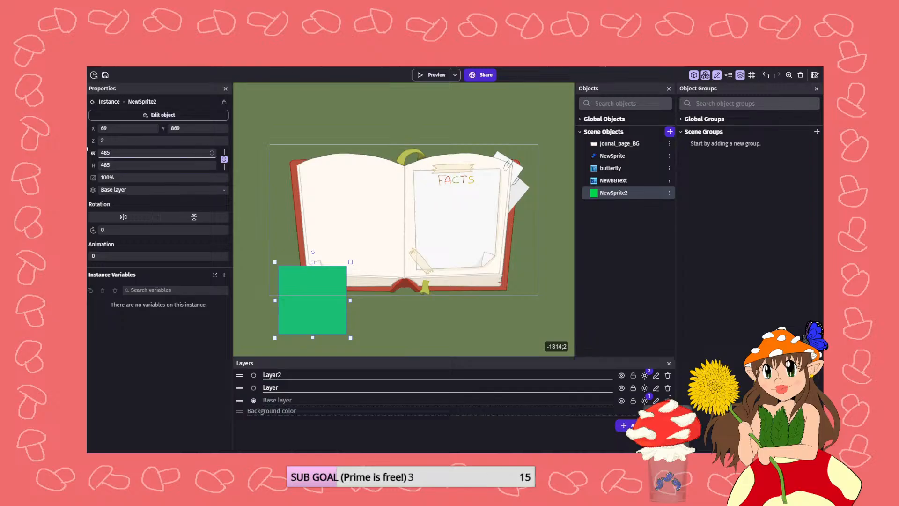
left_click_drag(307, 300, 311, 186)
left_click_drag(316, 141, 330, 190)
left_click_drag(374, 234, 358, 219)
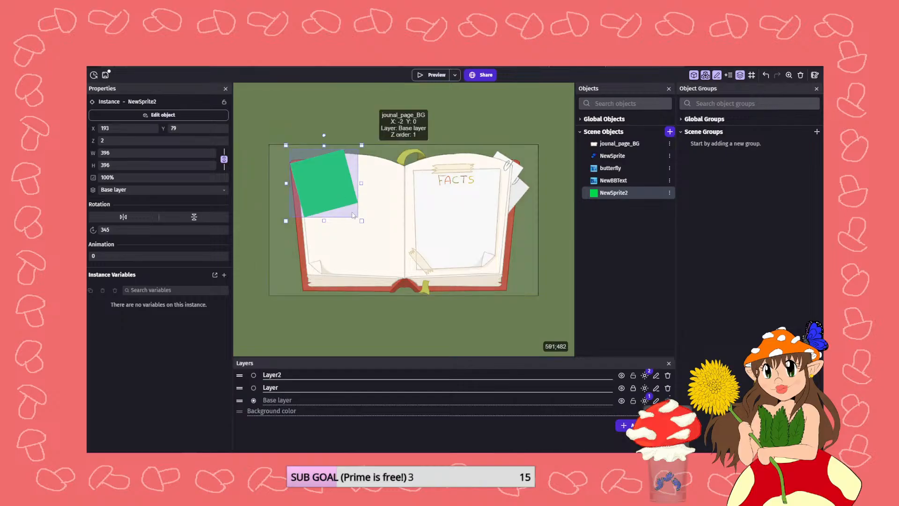
left_click(358, 221)
key("ctrl+z")
- Following the concept sketch, move the green square to about X 172, Y 90, scale it to about 451 by 451, and return to Clip Studio Paint
left_click(338, 200)
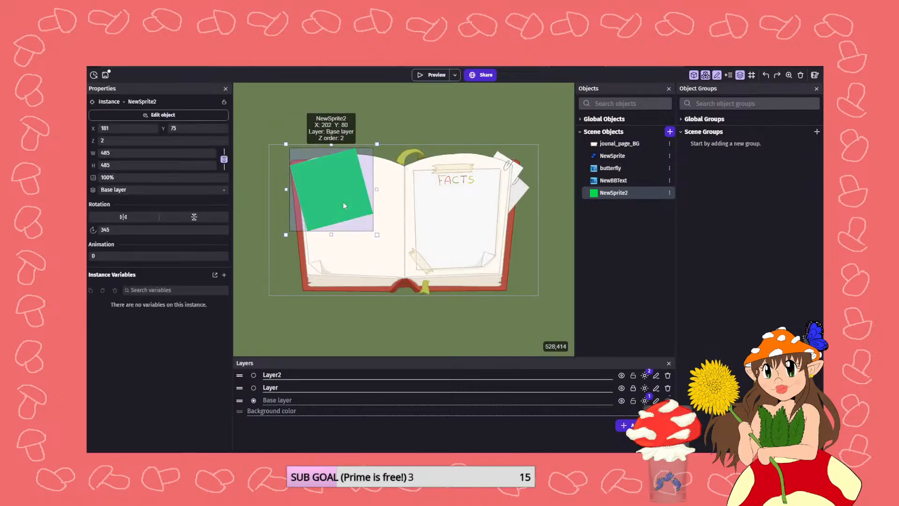
left_click_drag(342, 199, 342, 199)
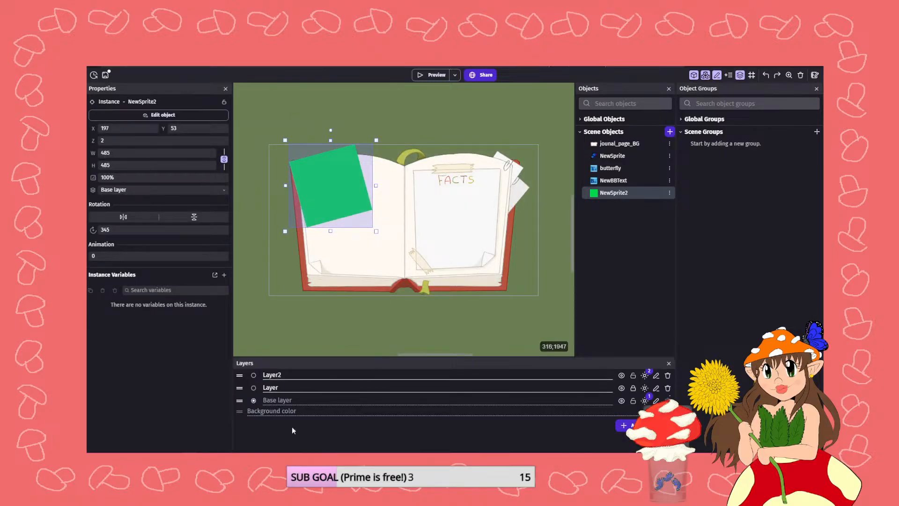
key("alt+Tab")
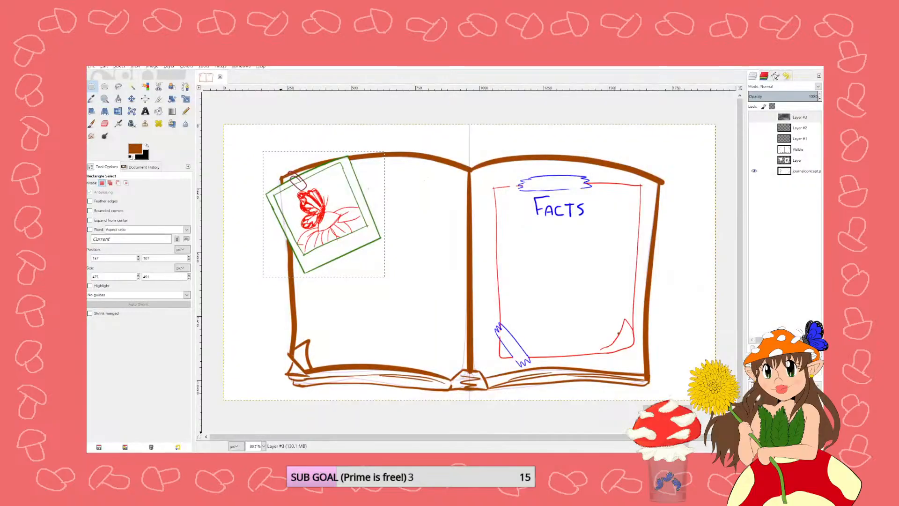
key("alt+Tab")
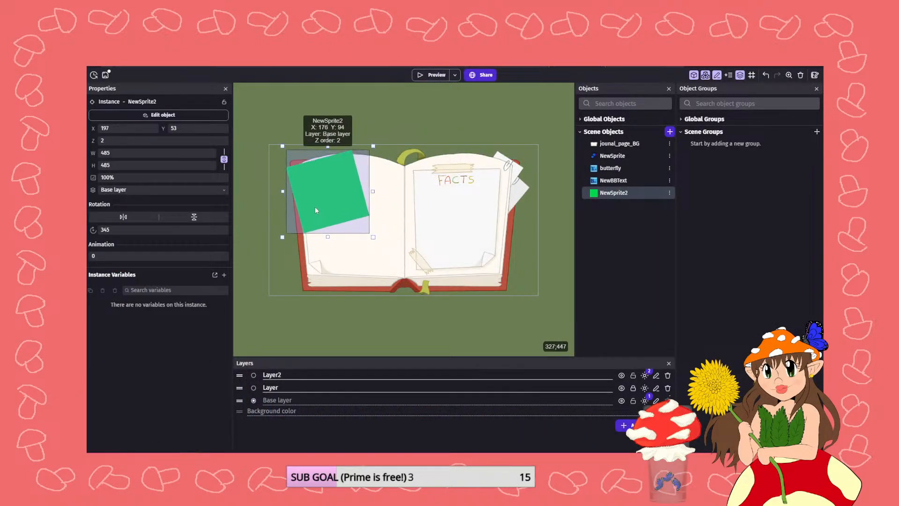
left_click_drag(372, 235, 366, 228)
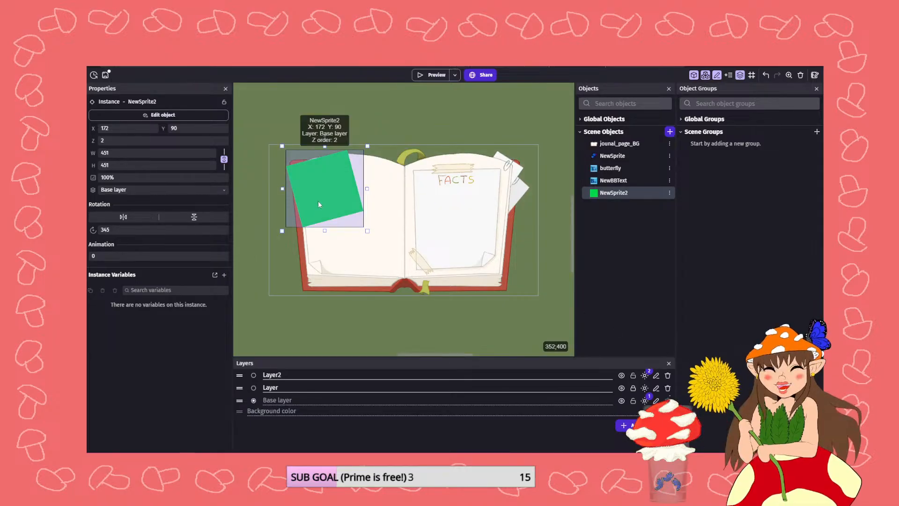
left_click(255, 457)
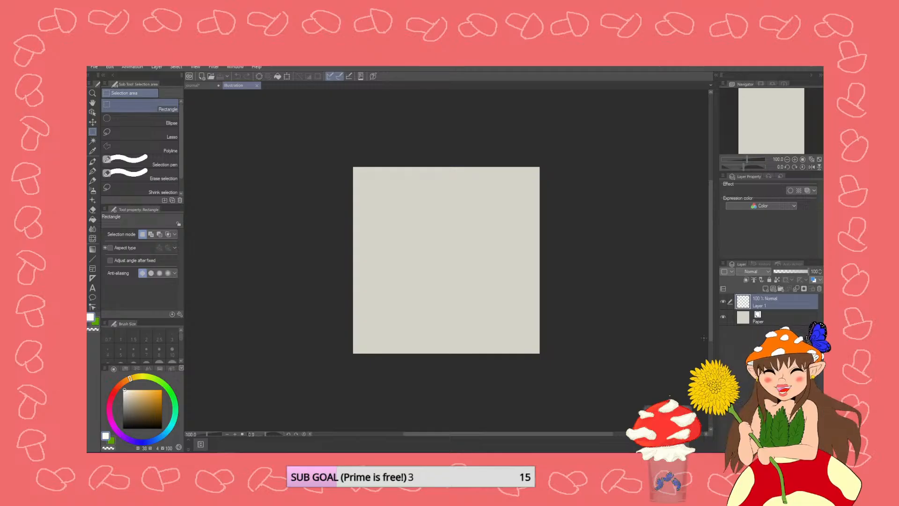
double_click(743, 323)
left_click_drag(397, 238, 358, 216)
left_click(546, 211)
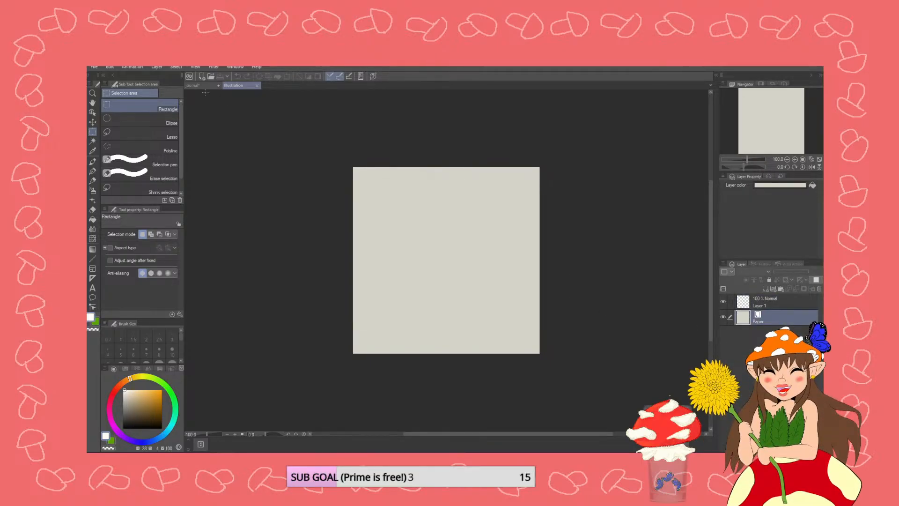
- Sample the off-white of the clipped note beside the right page in the journal illustration, and return to the new Illustration canvas
left_click(195, 85)
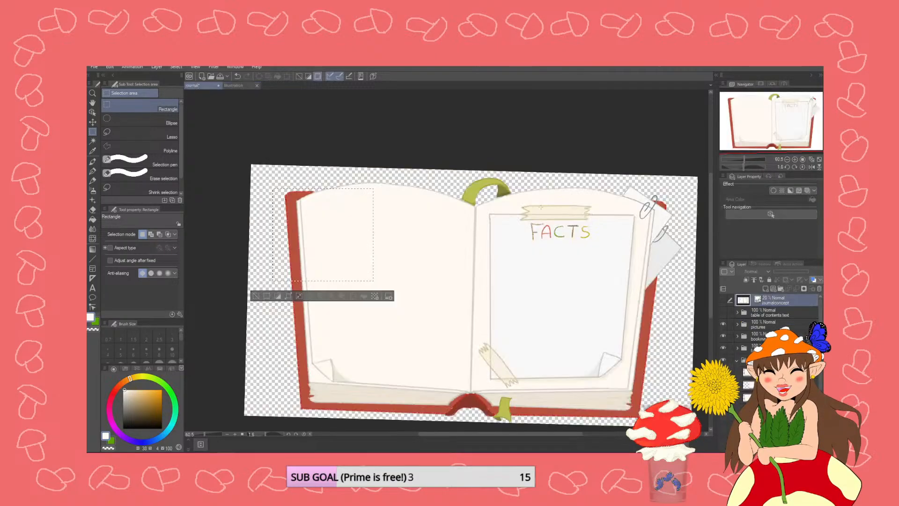
left_click(94, 151)
left_click(658, 221)
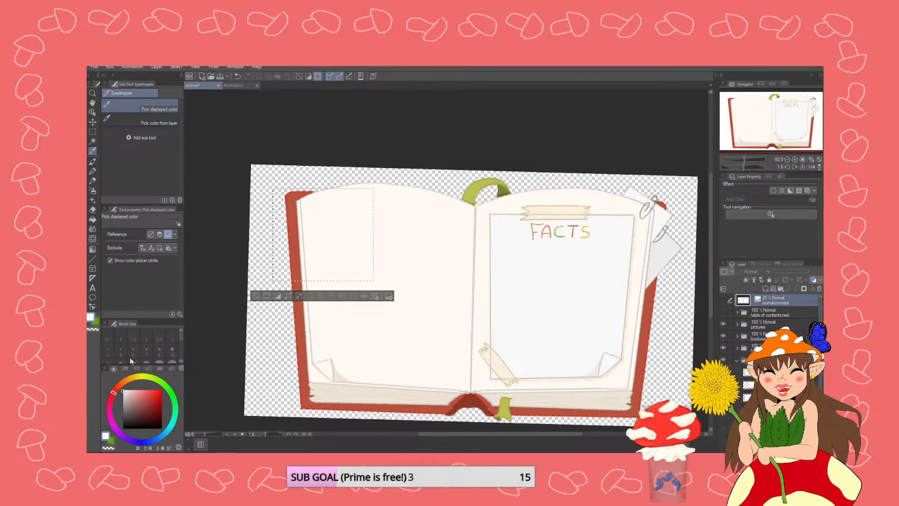
left_click(91, 318)
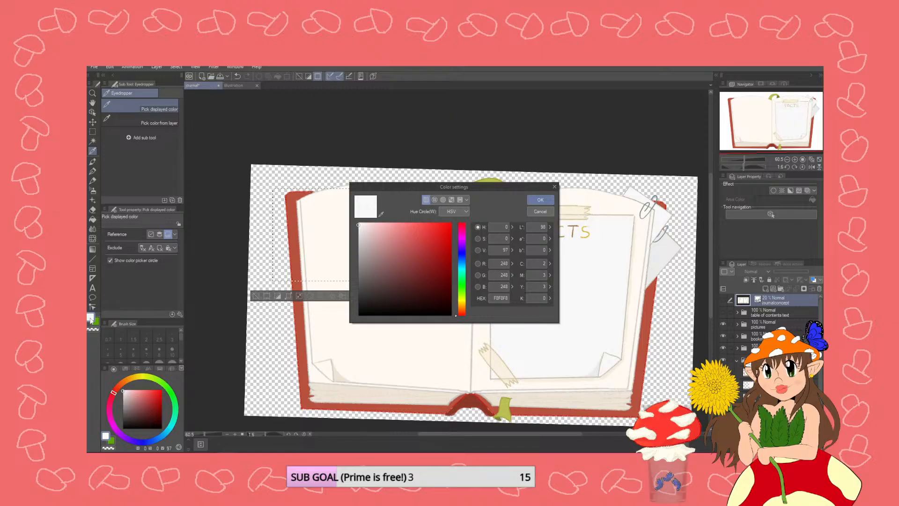
left_click(536, 212)
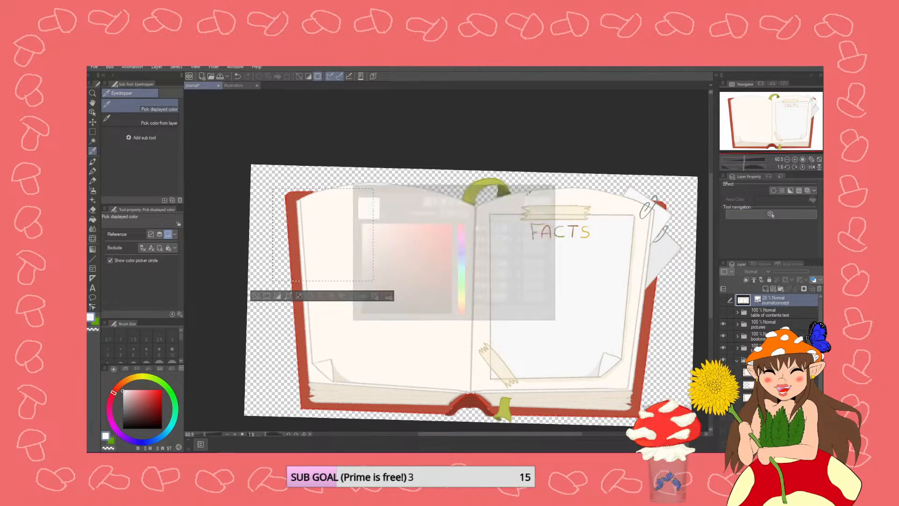
left_click(234, 87)
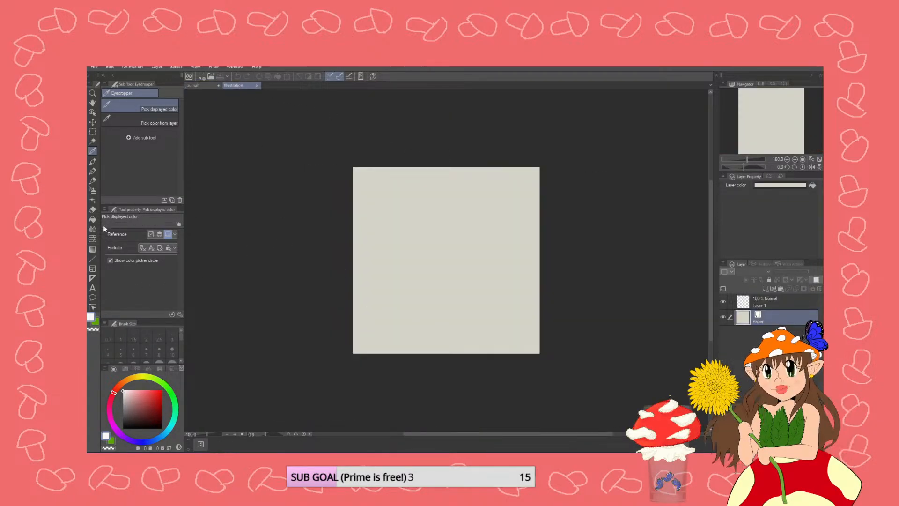
key("g")
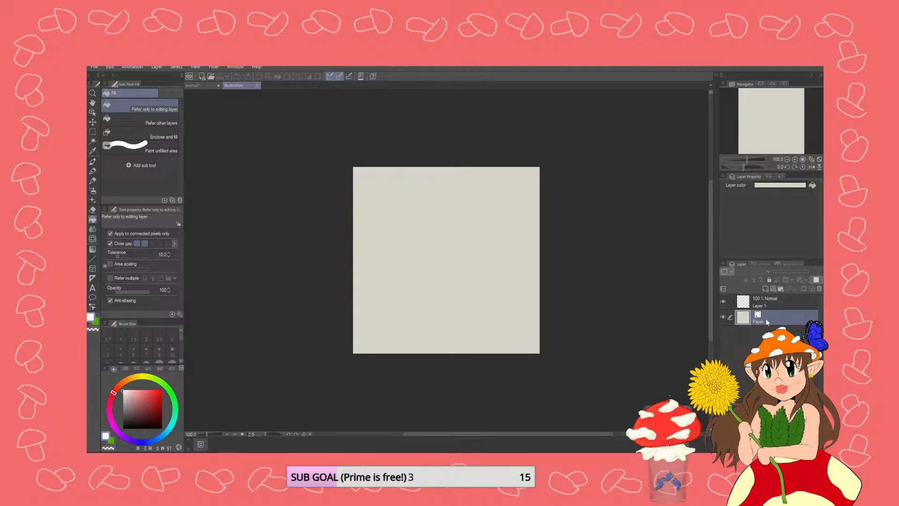
double_click(747, 320)
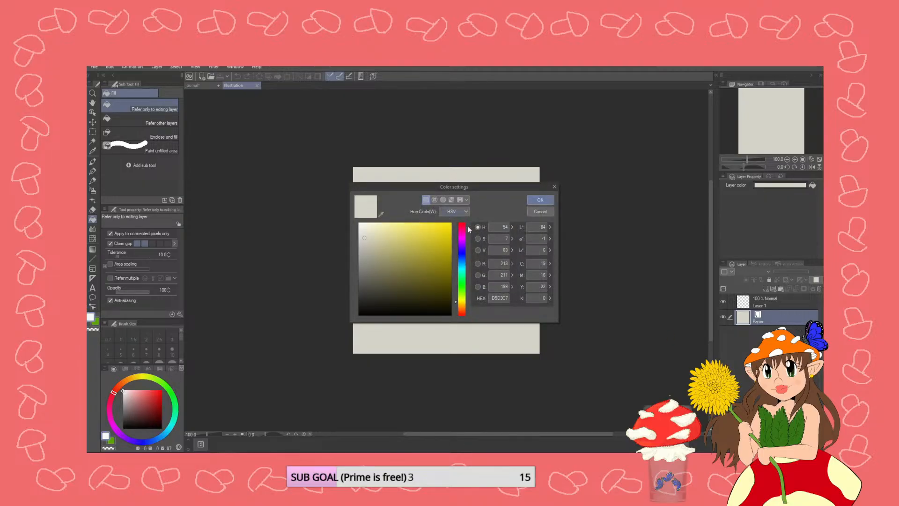
left_click(504, 296)
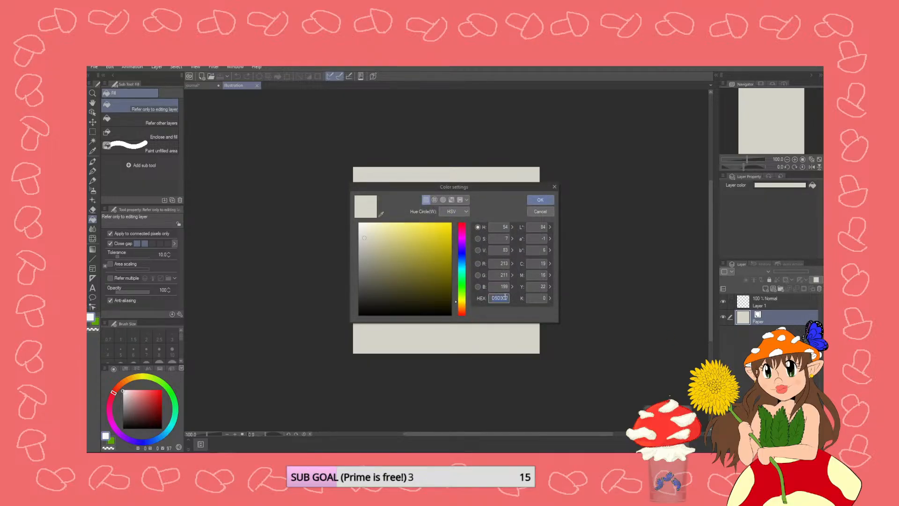
left_click(549, 213)
- Copy the hex code F8F8F8 of the sampled off-white drawing colour and apply it as the Illustration canvas's Paper colour
left_click(206, 86)
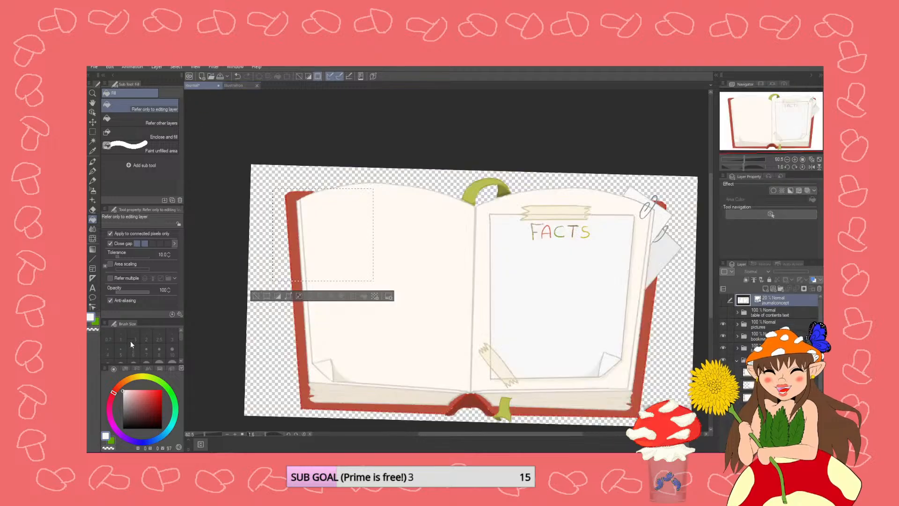
double_click(90, 317)
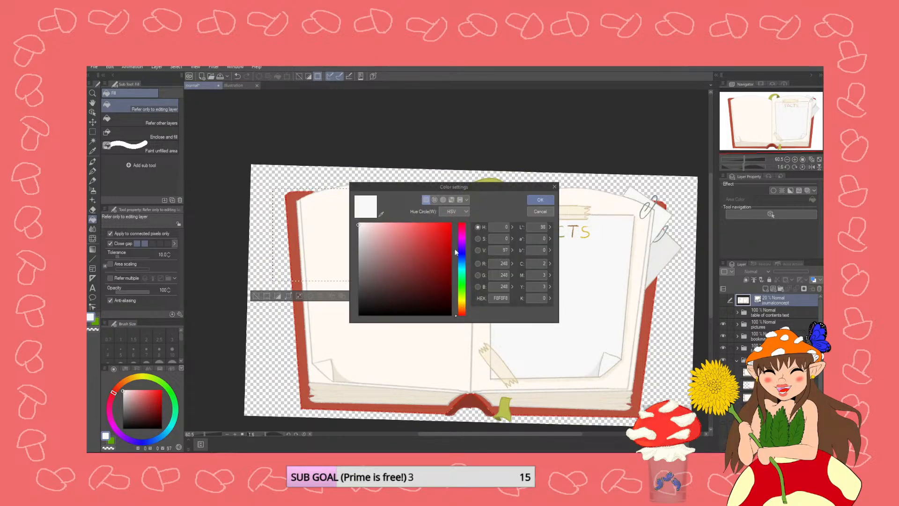
left_click(501, 298)
key("ctrl+c")
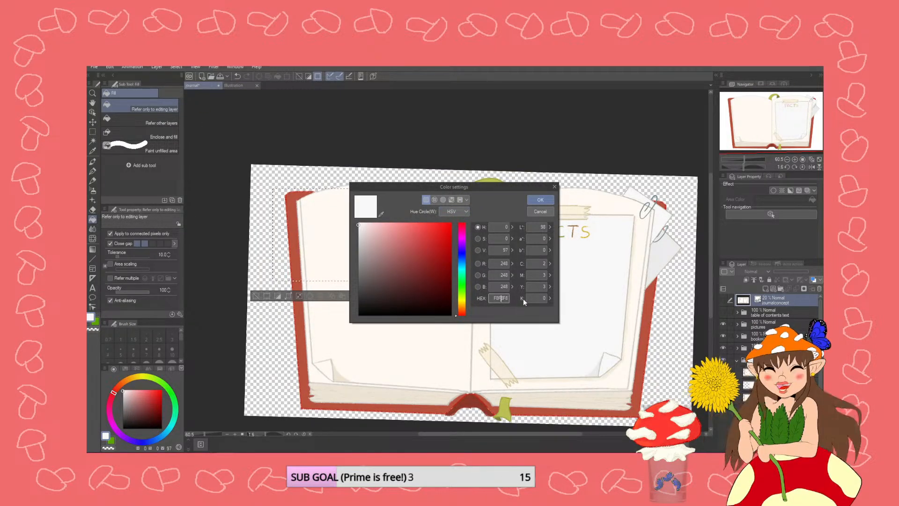
left_click(540, 211)
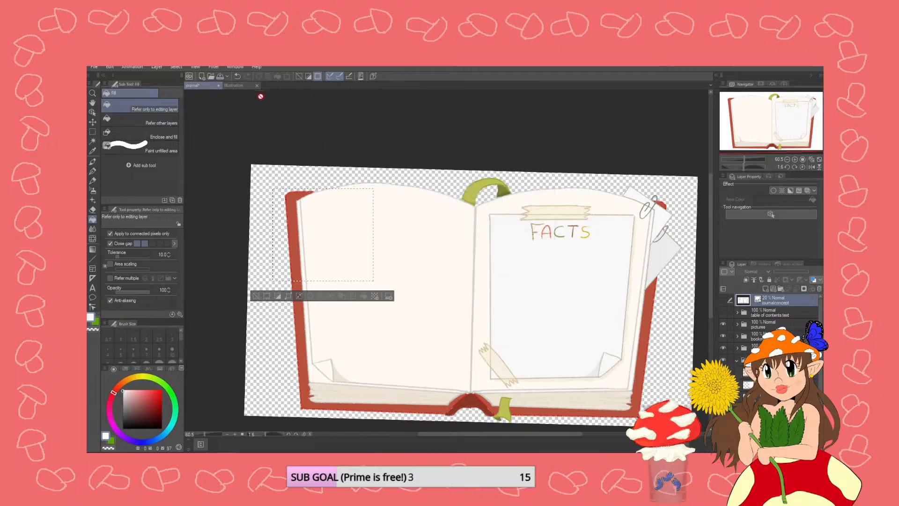
left_click(234, 86)
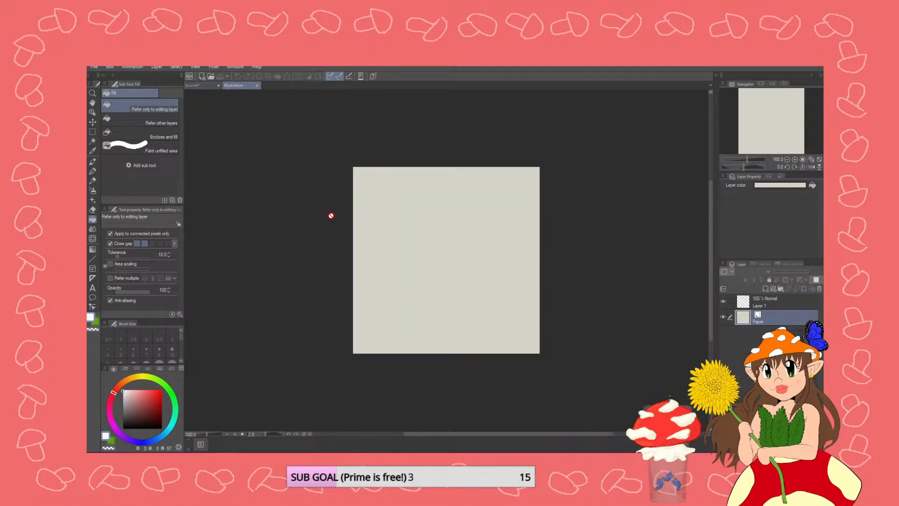
double_click(746, 317)
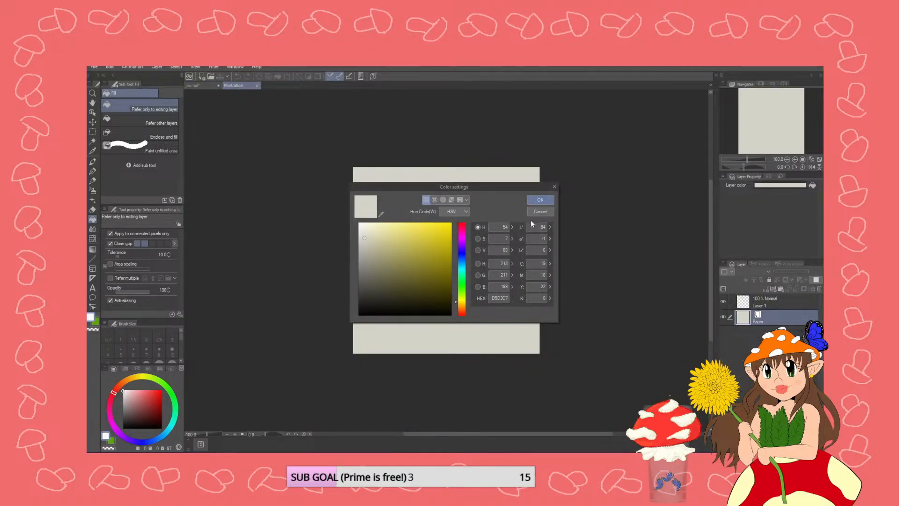
left_click(495, 298)
key("ctrl+v")
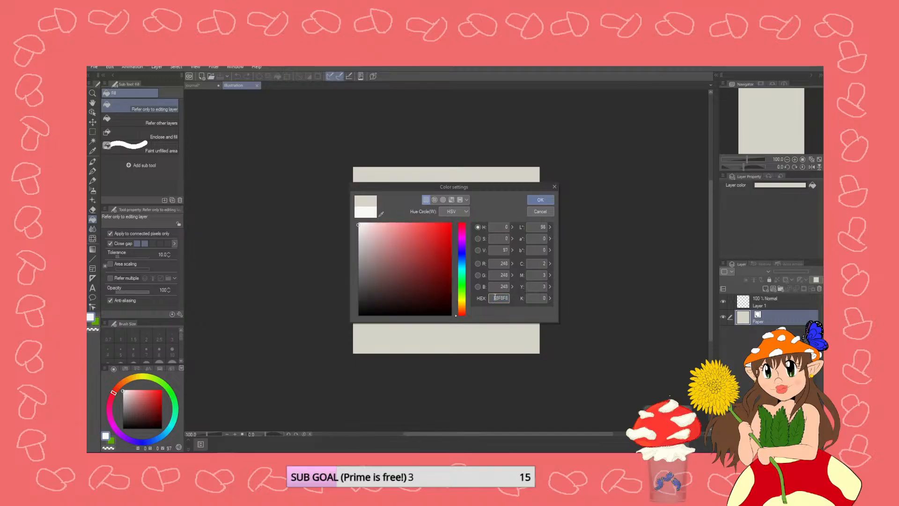
key("Return")
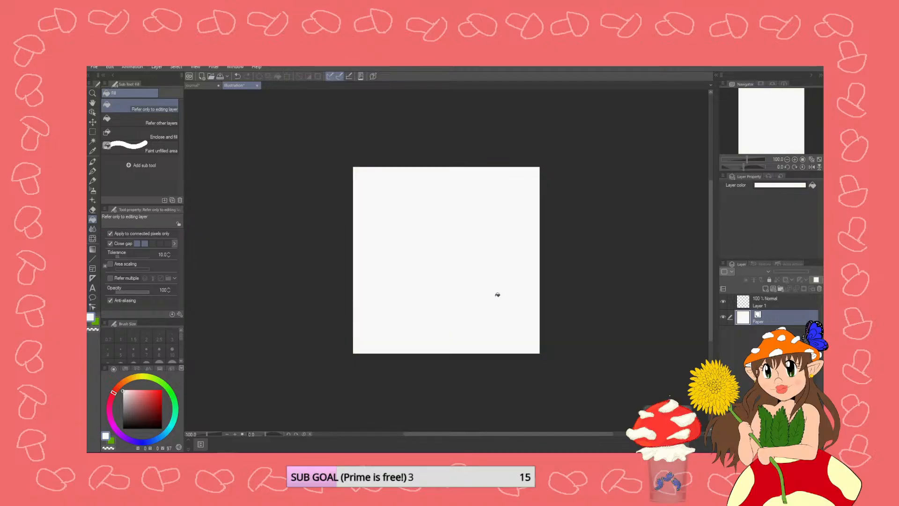
- On Layer 1, make a rectangular selection for the photo opening, with narrow side and top borders and a wider bottom border
left_click(768, 302)
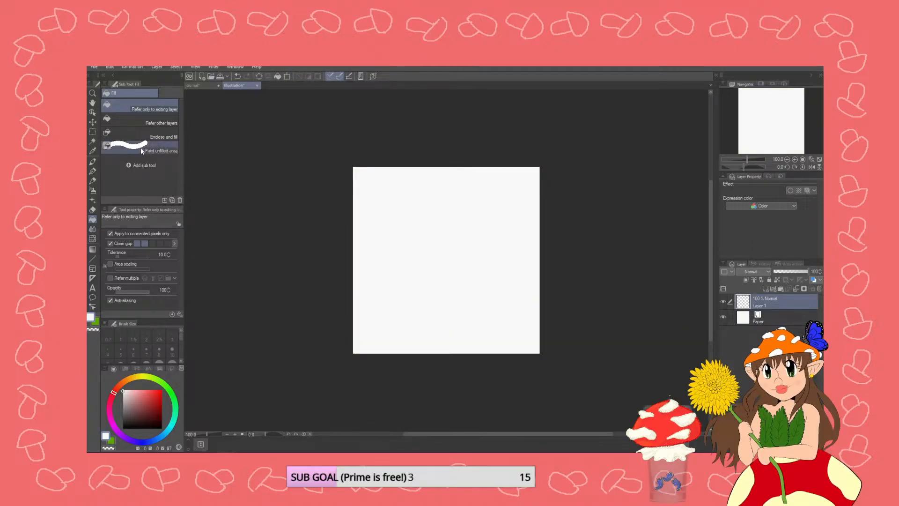
key("m")
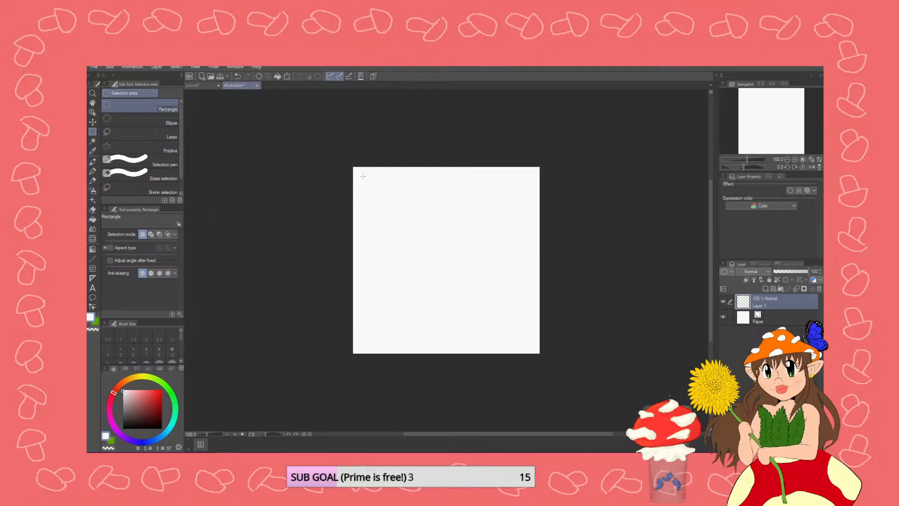
left_click_drag(367, 177, 527, 312)
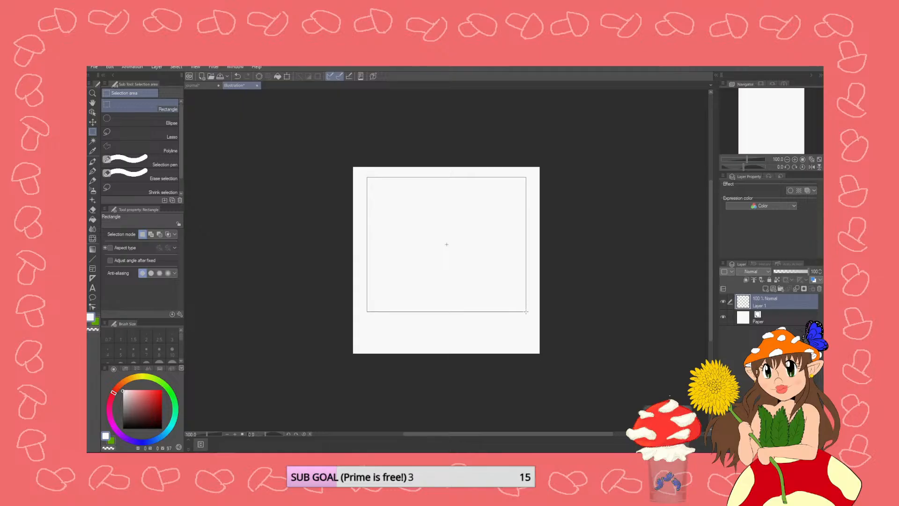
left_click_drag(527, 317, 526, 316)
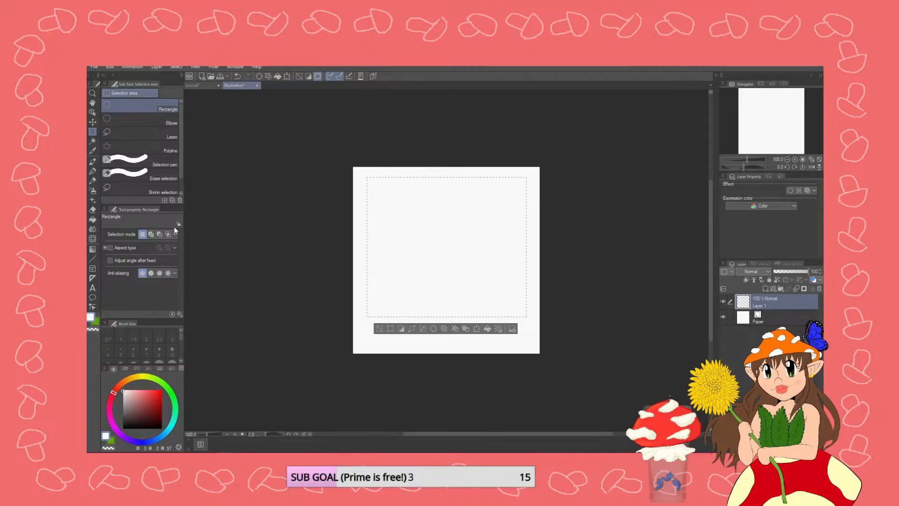
left_click(671, 311)
key("ctrl+z")
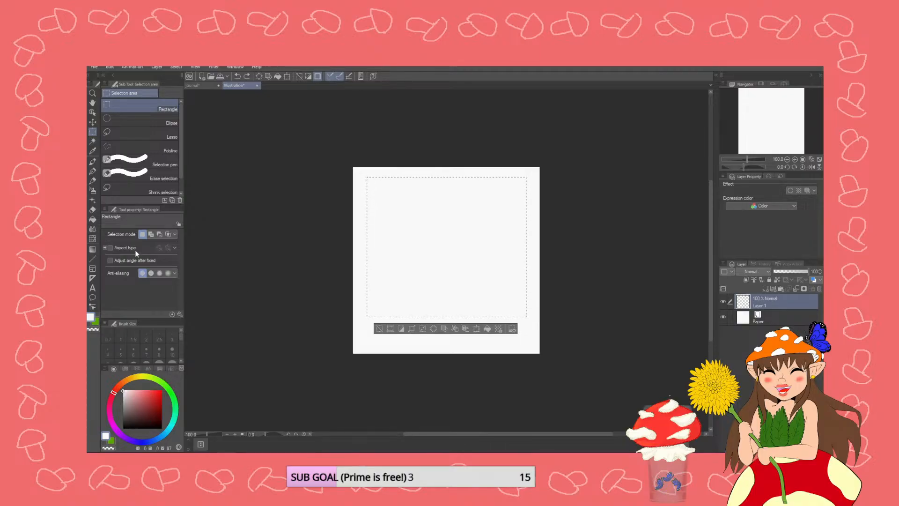
- Choose the Textured pen and darken the drawing colour to a light grey
key("ctrl+plus")
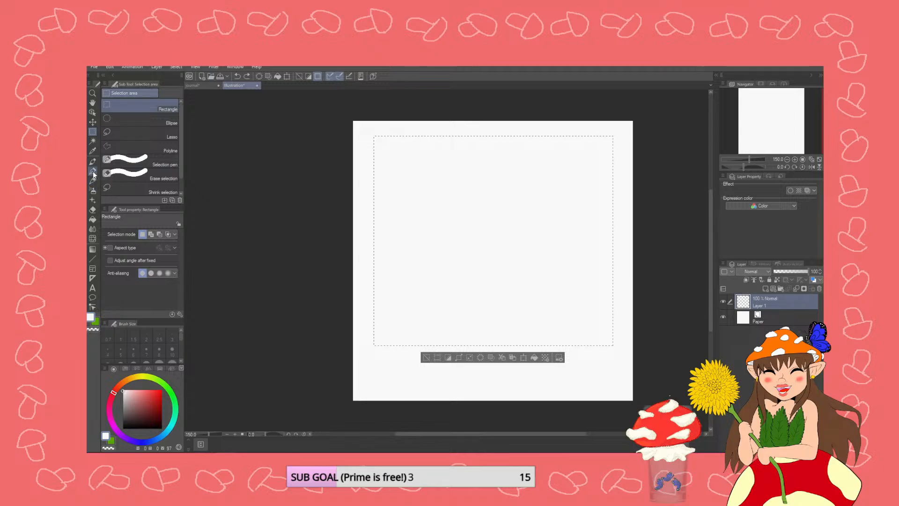
left_click(93, 171)
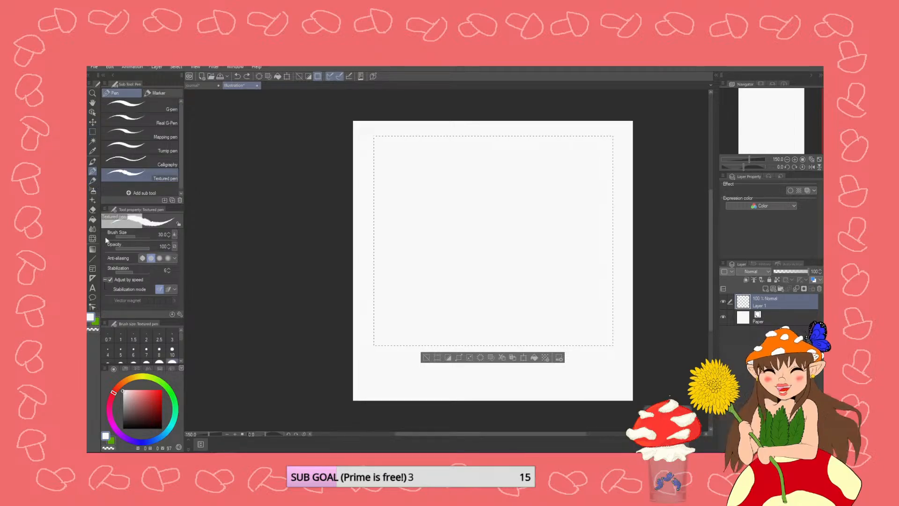
left_click(127, 405)
left_click_drag(128, 405, 123, 396)
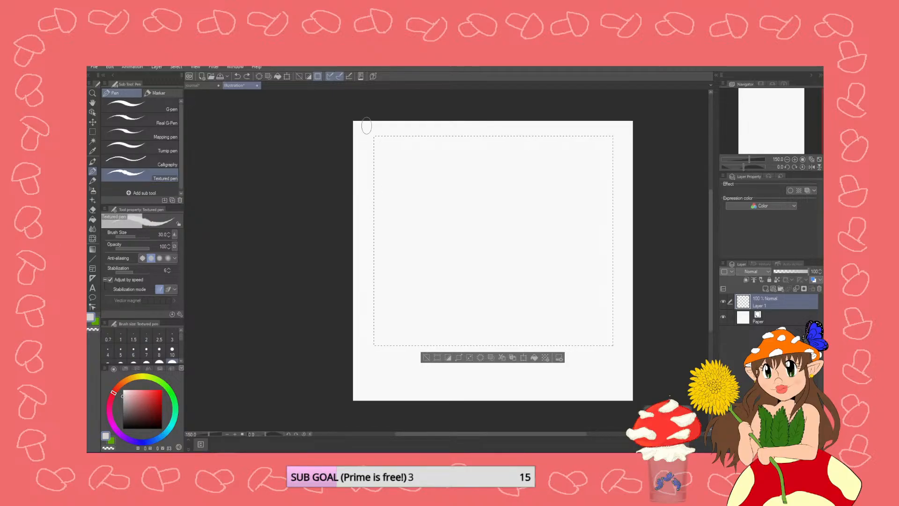
- Try shading the selection's left and bottom inner edges with Textured pen strokes, and clear them
left_click_drag(369, 136, 369, 194)
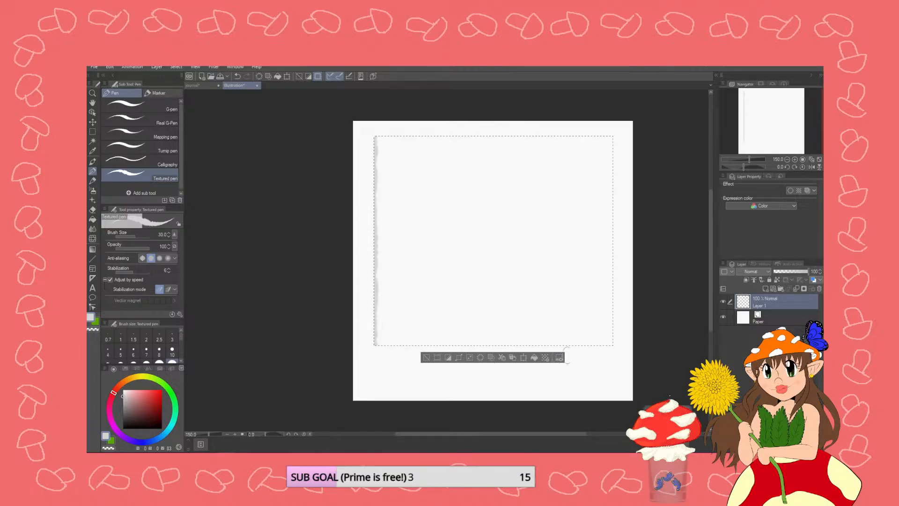
left_click_drag(604, 343, 382, 342)
left_click_drag(568, 341, 599, 343)
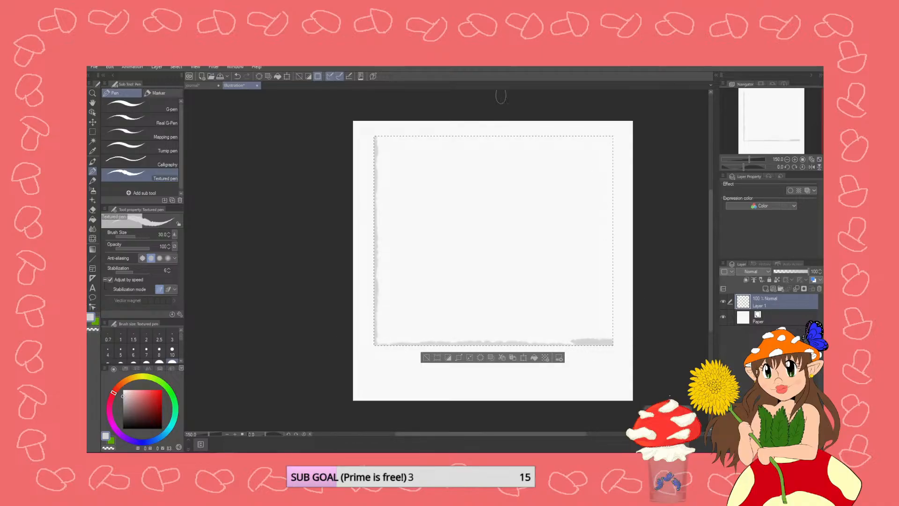
key("Delete")
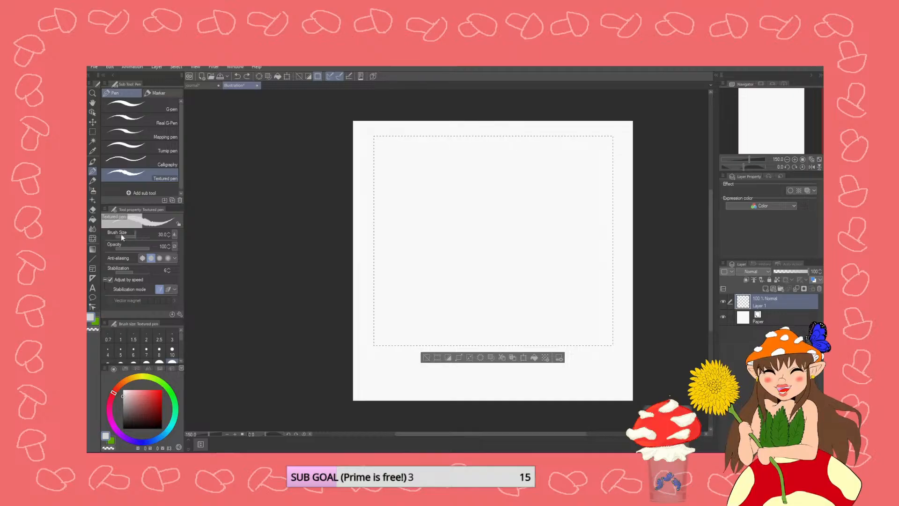
- Try shading the selection's left and bottom inner edges with the Pencil at size 10, inspect the lines without the selection, and remove them
left_click(92, 181)
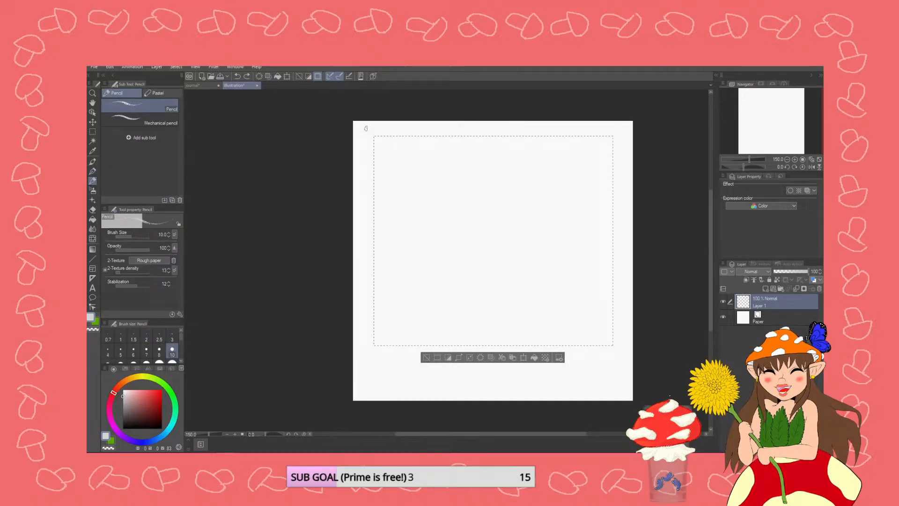
left_click_drag(375, 137, 374, 161)
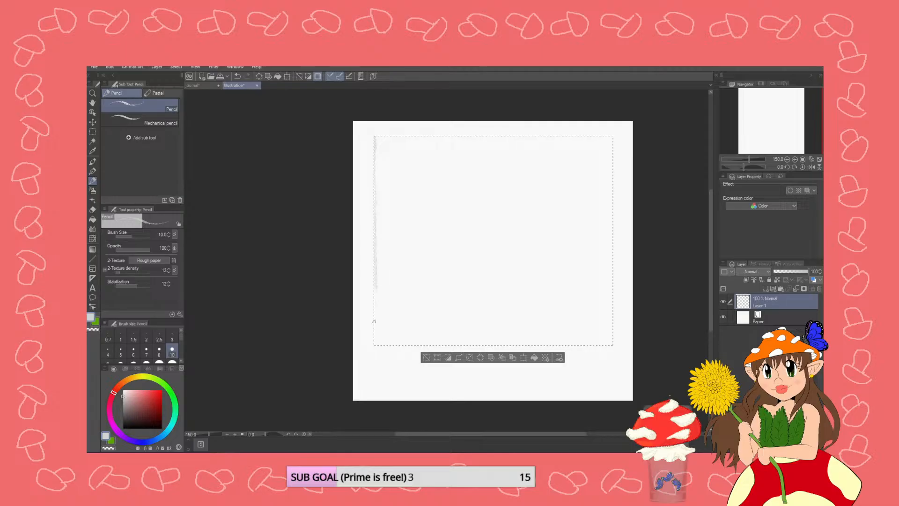
left_click_drag(375, 322, 376, 286)
left_click_drag(373, 345, 501, 344)
scroll(523, 346, "up", 5)
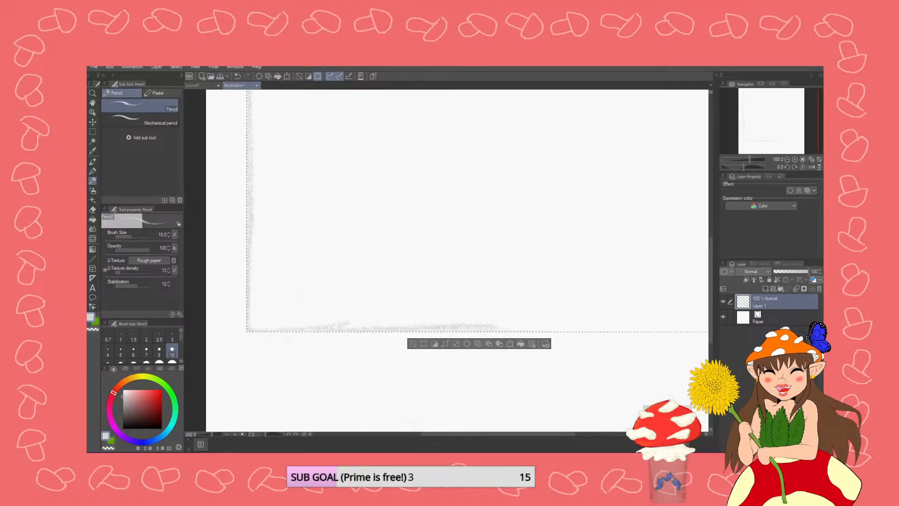
scroll(417, 349, "down", 3)
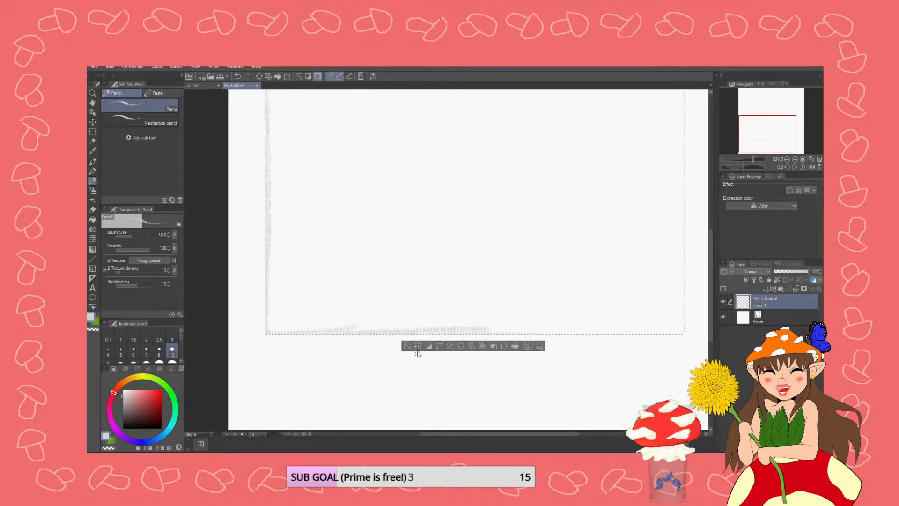
key("ctrl+d")
scroll(313, 345, "up", 9)
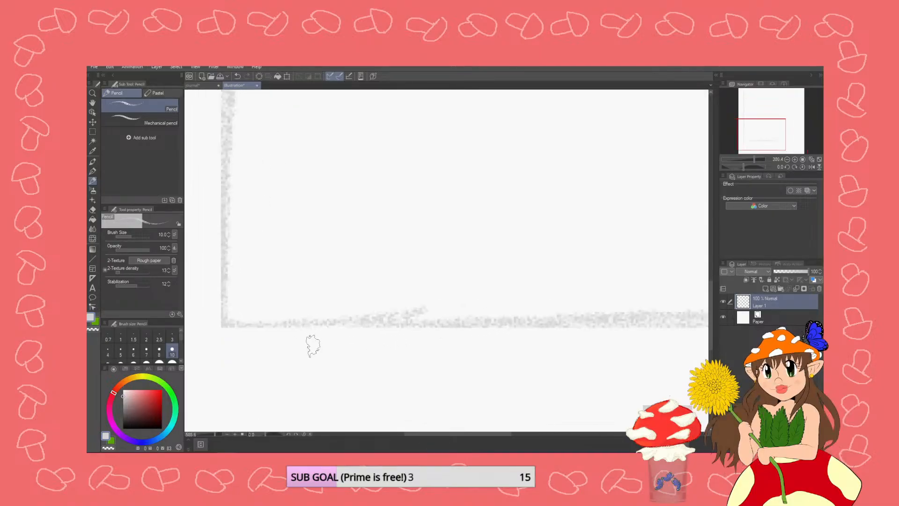
scroll(313, 347, "down", 14)
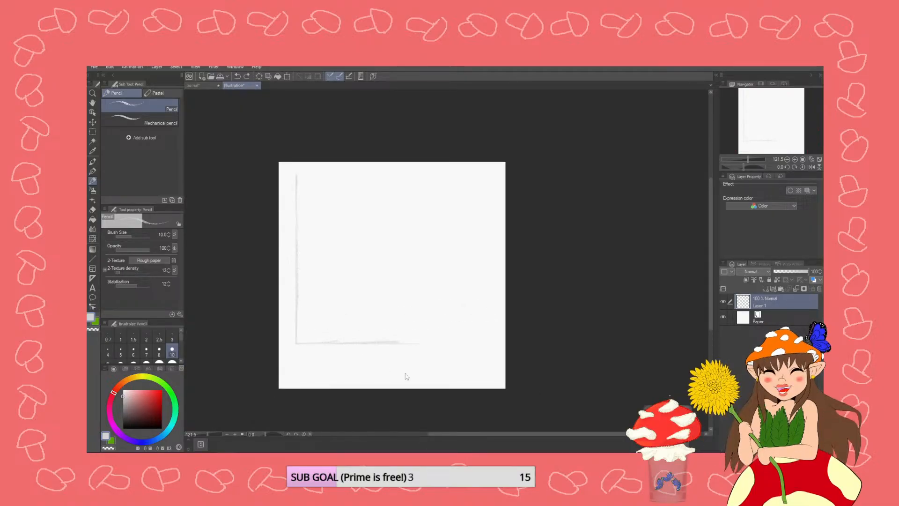
key("ctrl+z")
key("ctrl+z")
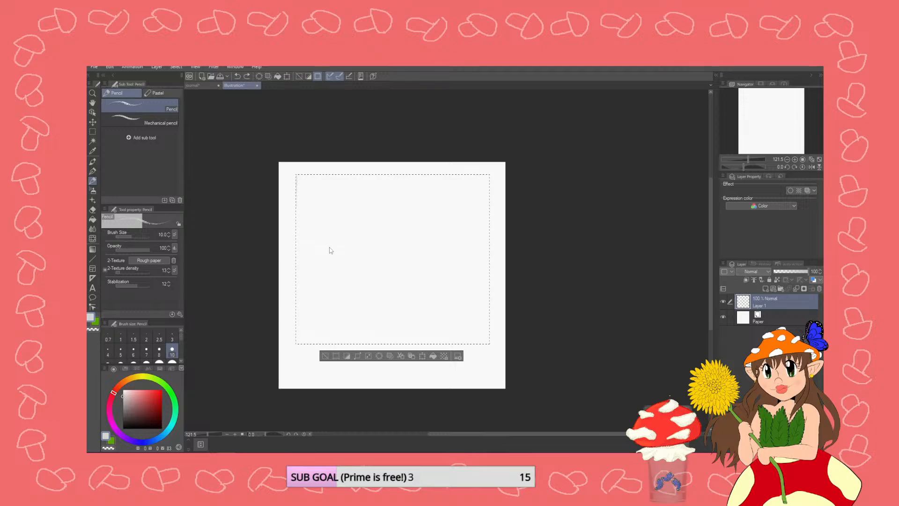
key("Delete")
- Outline all four edges of the photo-opening selection with straight light grey Pencil strokes at size 12, and clear the selection
scroll(146, 348, "down", 2)
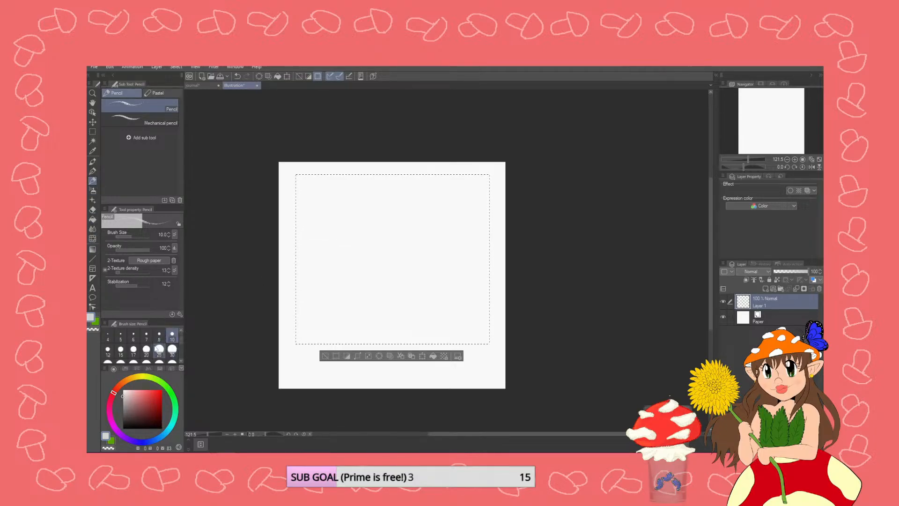
scroll(126, 345, "up", 1)
left_click(107, 349)
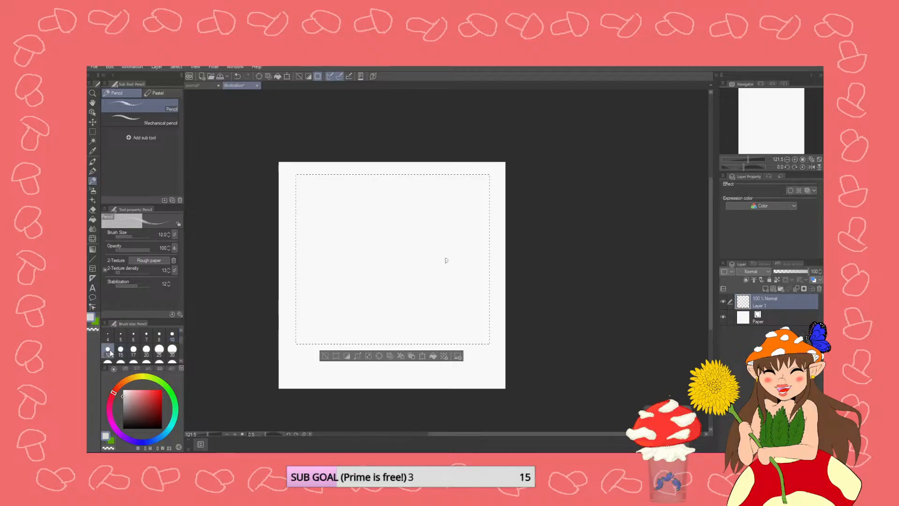
left_click(296, 175)
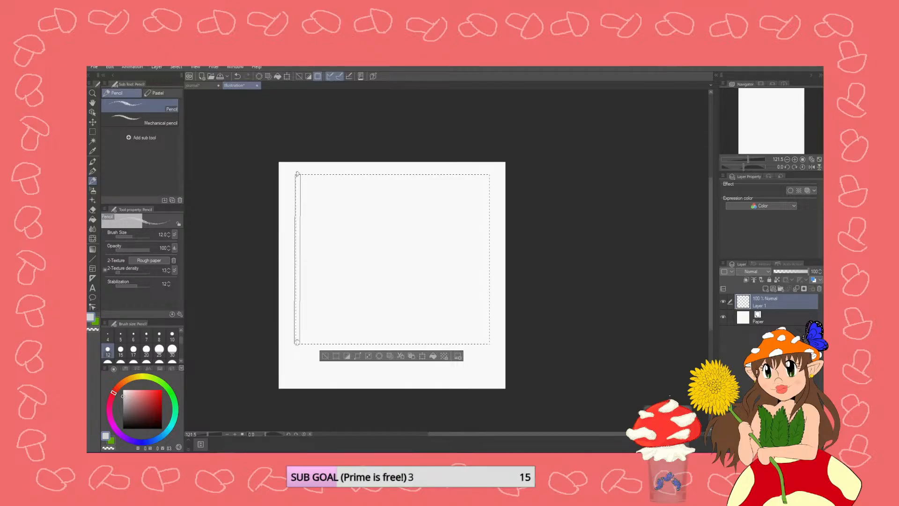
left_click(297, 174)
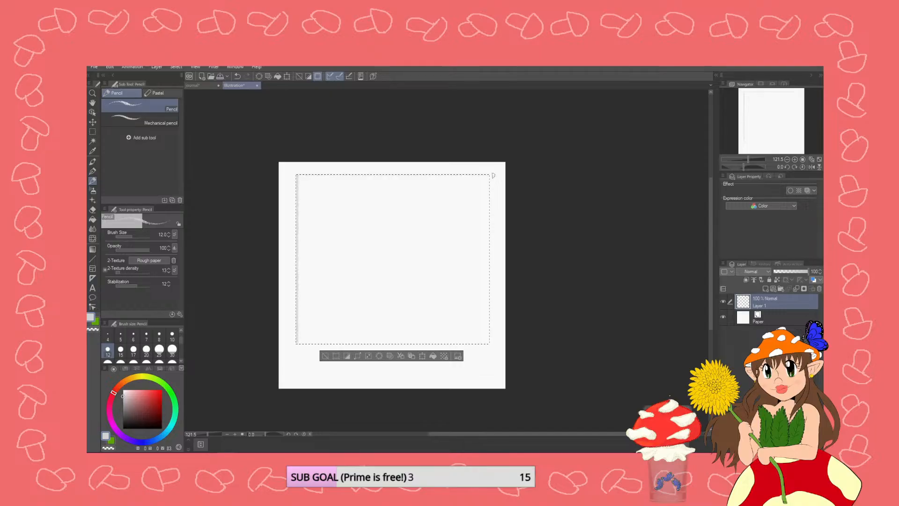
left_click(291, 176, "shift")
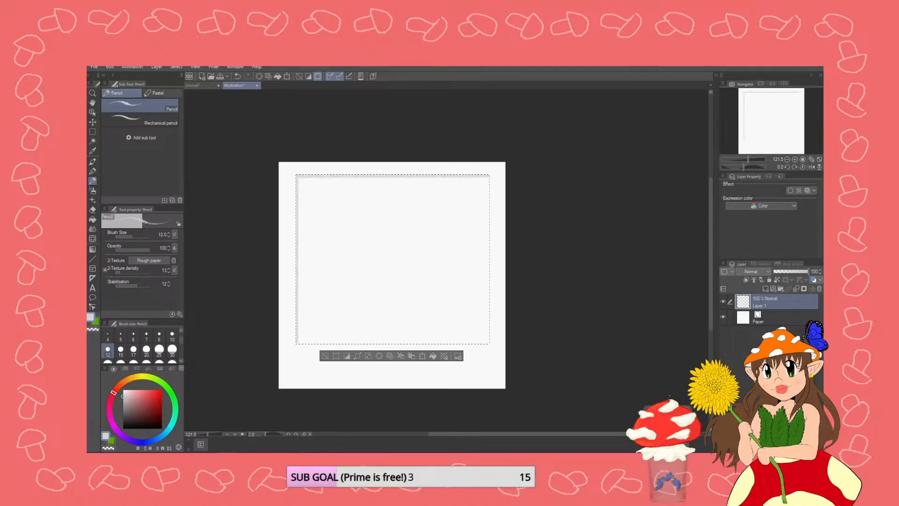
left_click(488, 345, "shift")
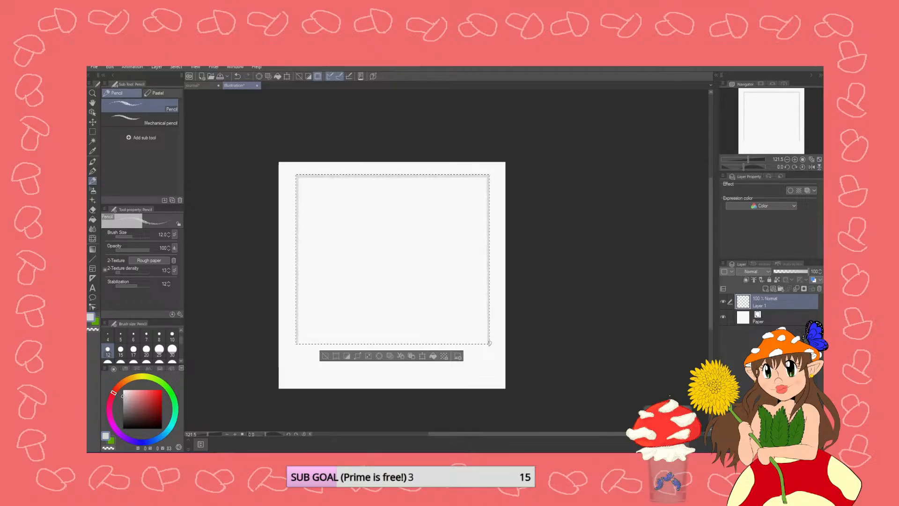
left_click(296, 344, "shift")
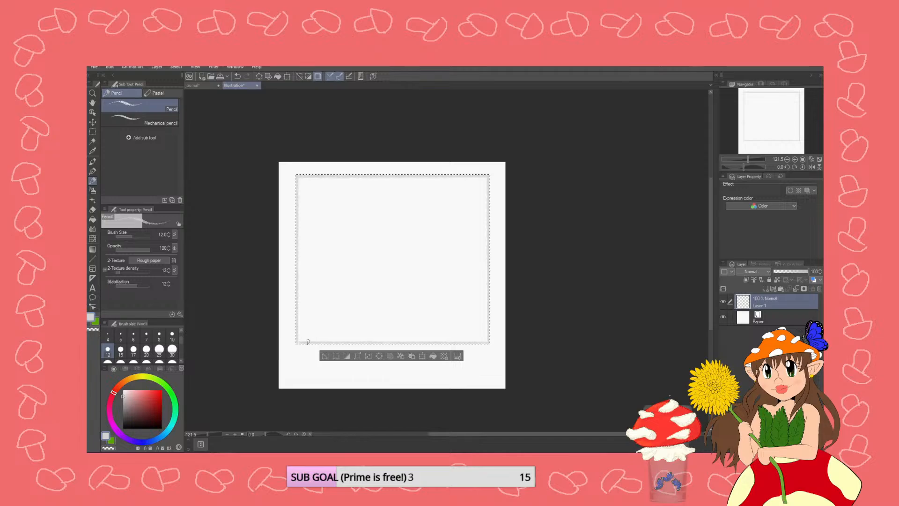
left_click(324, 356)
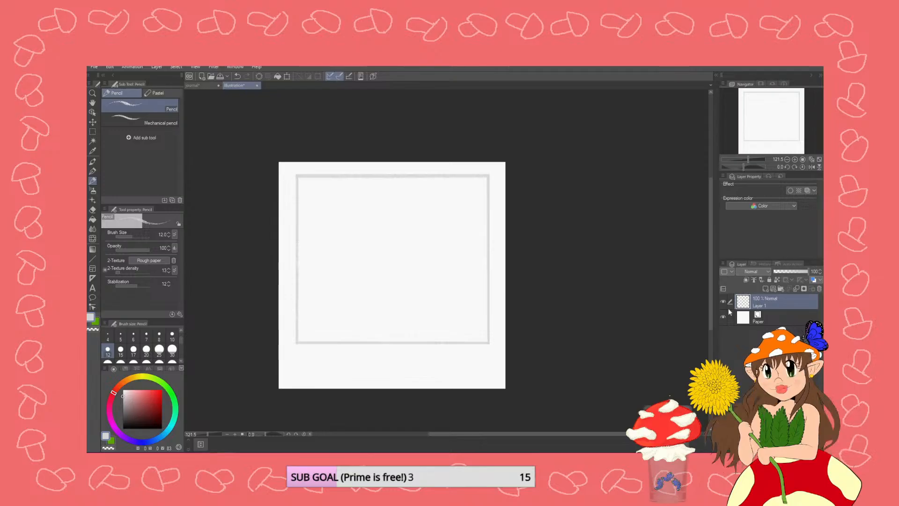
- Trace the outer edges of the canvas with light grey Pencil strokes and lower the layer's opacity to 60%
left_click_drag(280, 162, 509, 390)
mouse_move(280, 387)
left_mouse_down()
mouse_move(506, 388)
mouse_move(495, 219)
mouse_move(505, 159)
mouse_move(245, 161)
mouse_move(518, 161)
mouse_move(253, 162)
left_mouse_up()
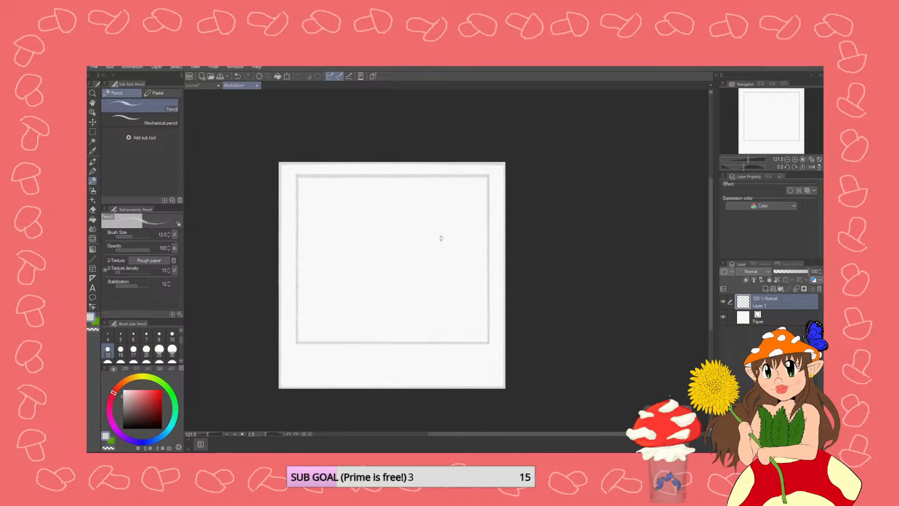
scroll(439, 237, "down", 2)
scroll(366, 222, "up", 2)
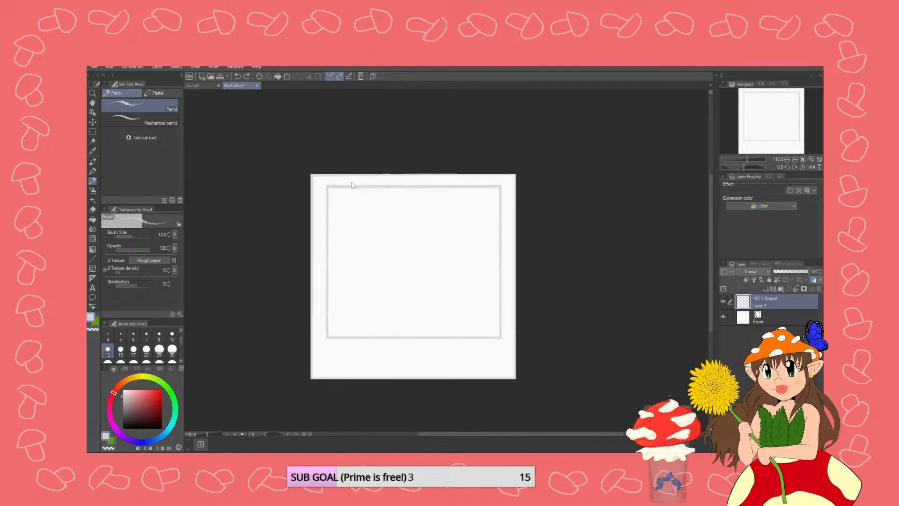
left_click_drag(310, 174, 530, 174)
scroll(545, 305, "up", 2)
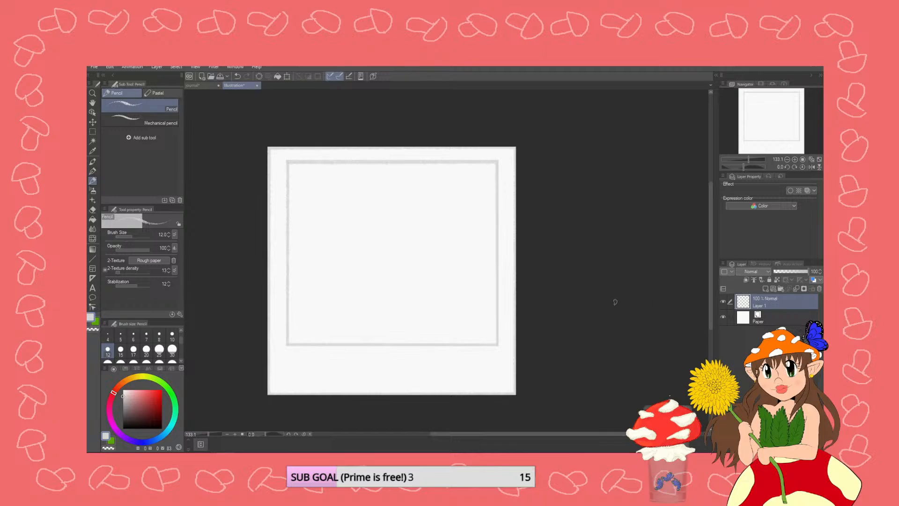
left_click(788, 272)
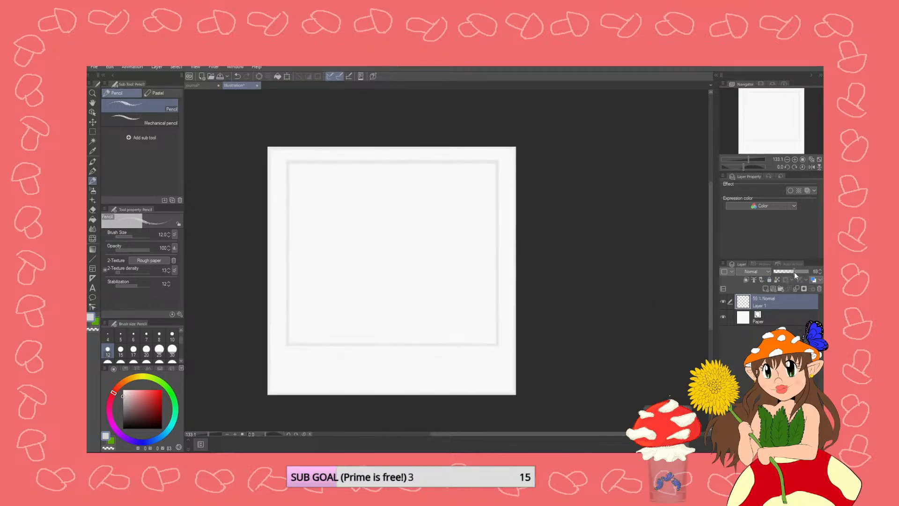
left_click_drag(794, 272, 794, 272)
- Auto-select the photo opening inside the grey outline and expand the selection by 1 px
left_click(93, 141)
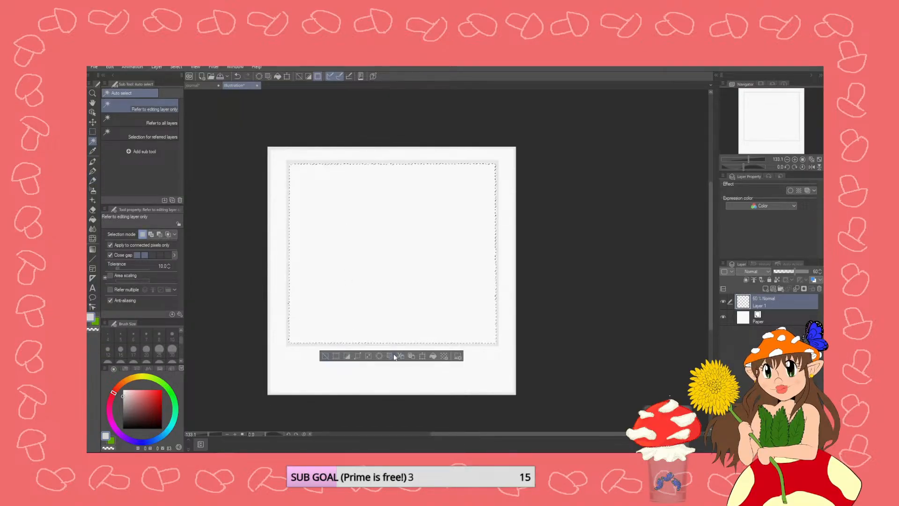
left_click(365, 356)
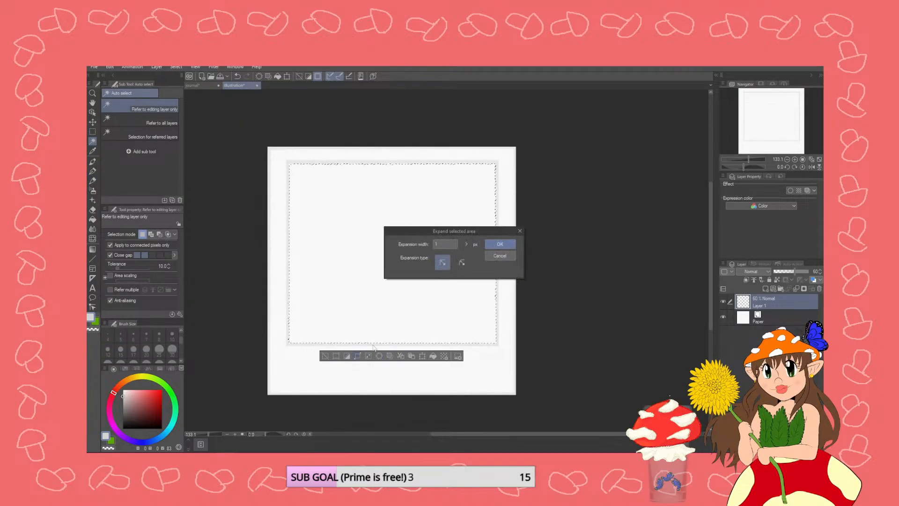
left_click(496, 246)
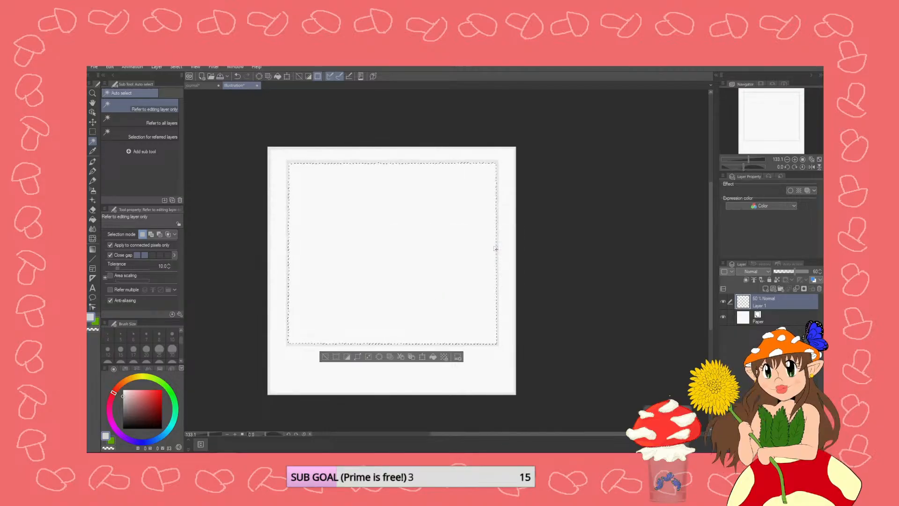
- Rename Layer 1 as boarder and add a folder above it with a new empty layer inside
double_click(761, 305)
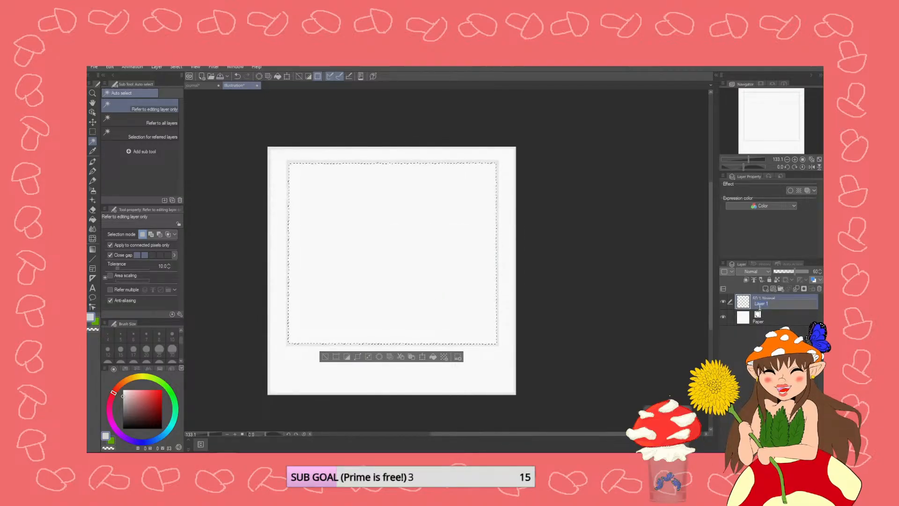
type("boarder")
key("Return")
left_click(781, 289)
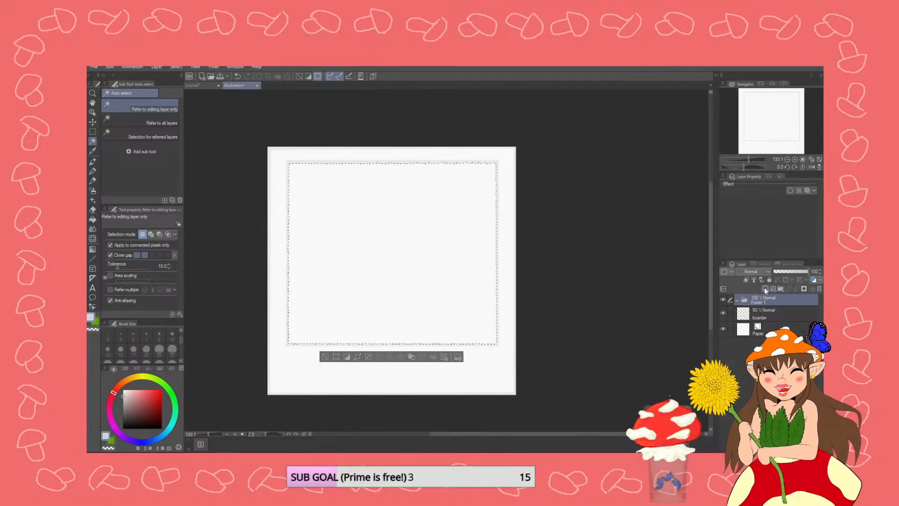
left_click(765, 288)
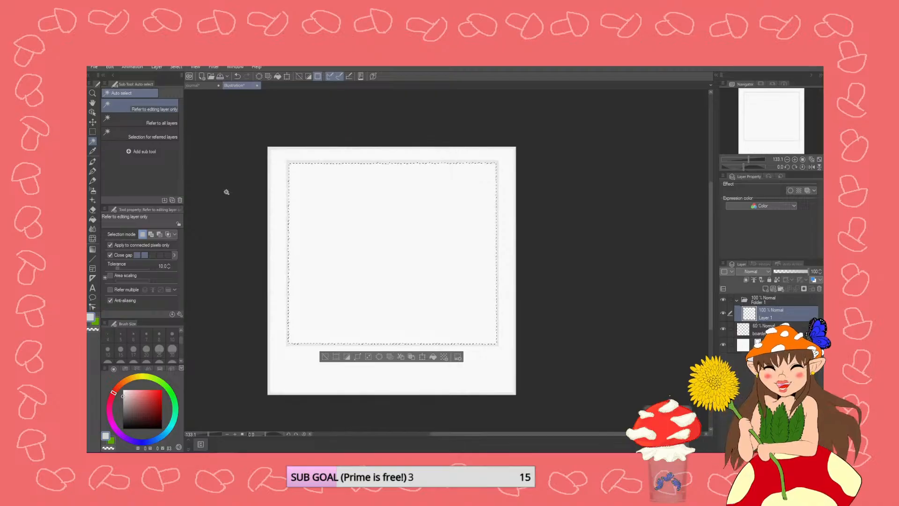
- Fill the selected photo opening with light sky blue on the new layer
left_click(92, 219)
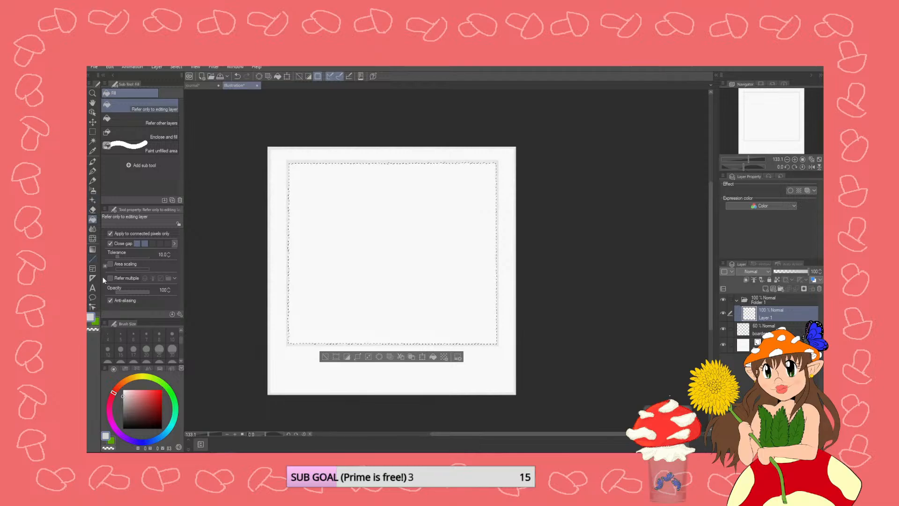
left_click_drag(150, 442, 166, 433)
mouse_move(151, 396)
left_mouse_down()
mouse_move(155, 380)
mouse_move(150, 404)
mouse_move(142, 394)
left_mouse_up()
left_click(341, 273)
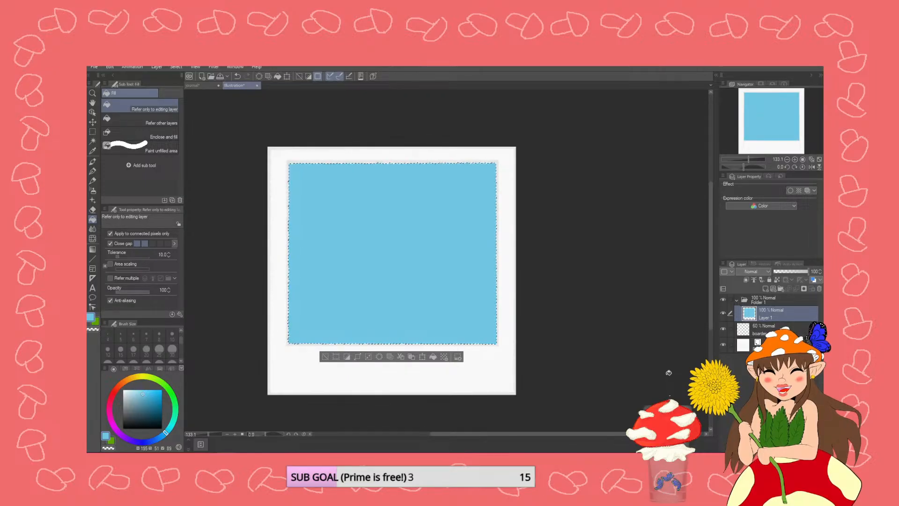
- Add another layer above the blue fill and choose the Round watercolor brush
left_click(766, 289)
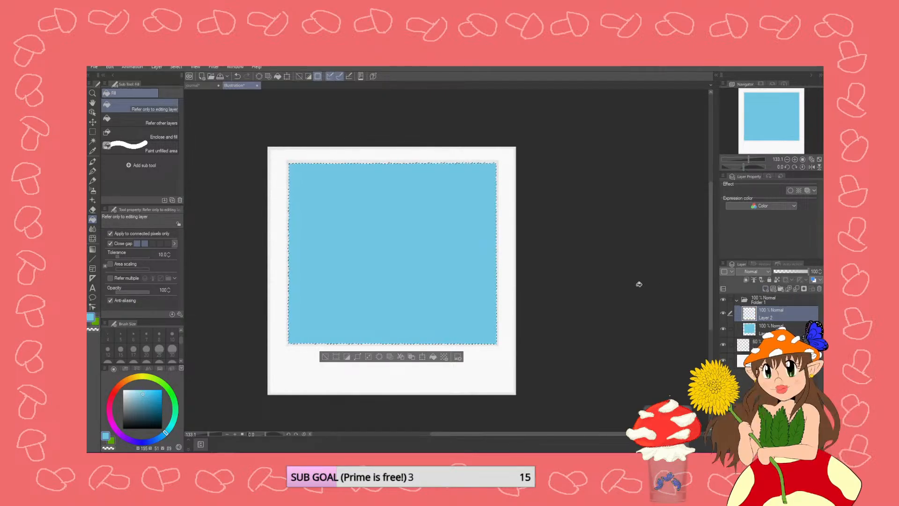
left_click(93, 162)
left_click(139, 107)
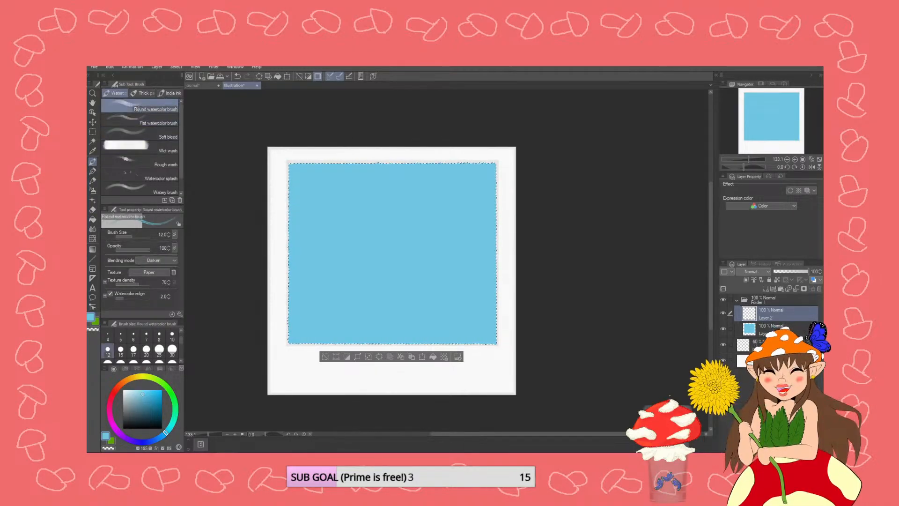
- Try a dark blue Round watercolor brush stroke at size 12 on the blue area, and undo it
left_click(151, 414)
mouse_move(334, 222)
left_mouse_down()
mouse_move(351, 256)
mouse_move(320, 283)
left_mouse_up()
key("ctrl+z")
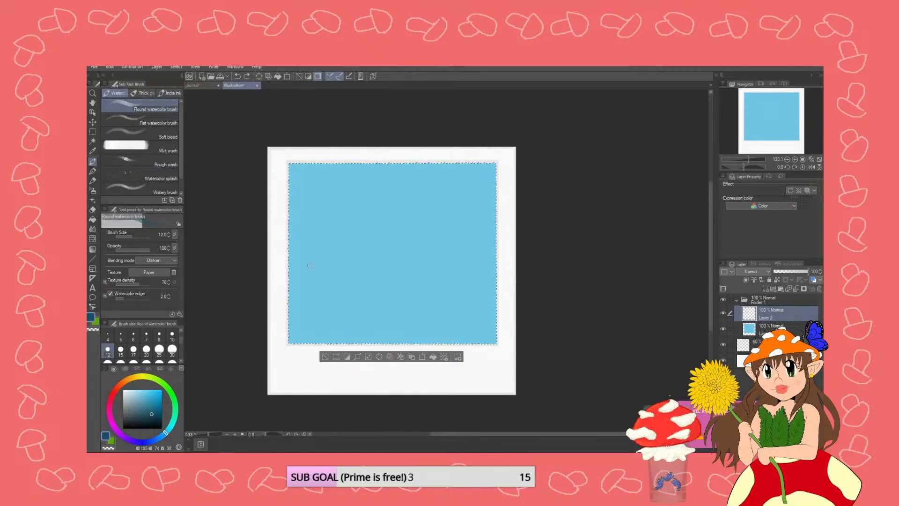
- Try shading the upper part of the blue area with dark blue watercolor strokes at size 100, and undo them all
scroll(181, 340, "down", 2)
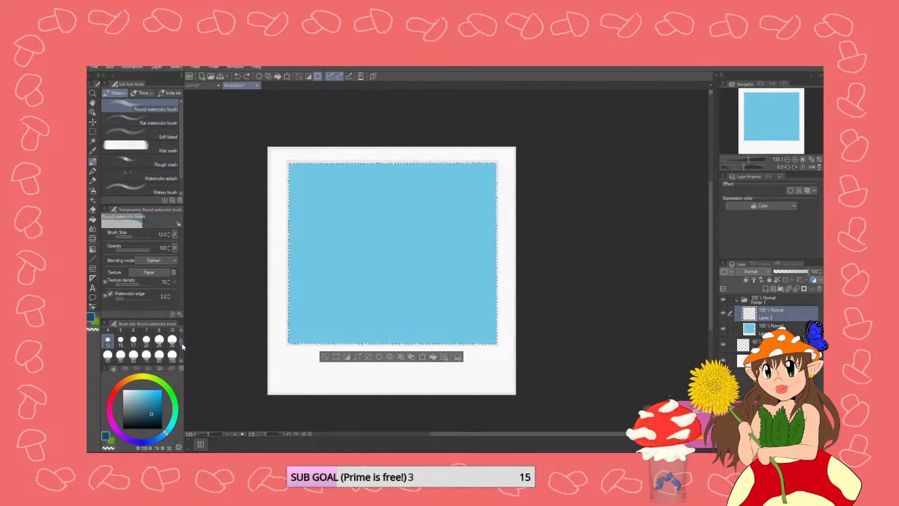
left_click(172, 348)
mouse_move(300, 183)
left_mouse_down()
mouse_move(525, 189)
mouse_move(488, 164)
mouse_move(538, 186)
mouse_move(510, 185)
left_mouse_up()
mouse_move(351, 203)
left_mouse_down()
mouse_move(217, 210)
mouse_move(551, 215)
mouse_move(208, 266)
mouse_move(521, 265)
mouse_move(356, 220)
mouse_move(205, 149)
left_mouse_up()
key("ctrl+z")
key("ctrl+z")
key("ctrl+z")
key("ctrl+z")
key("ctrl+z")
key("ctrl+z")
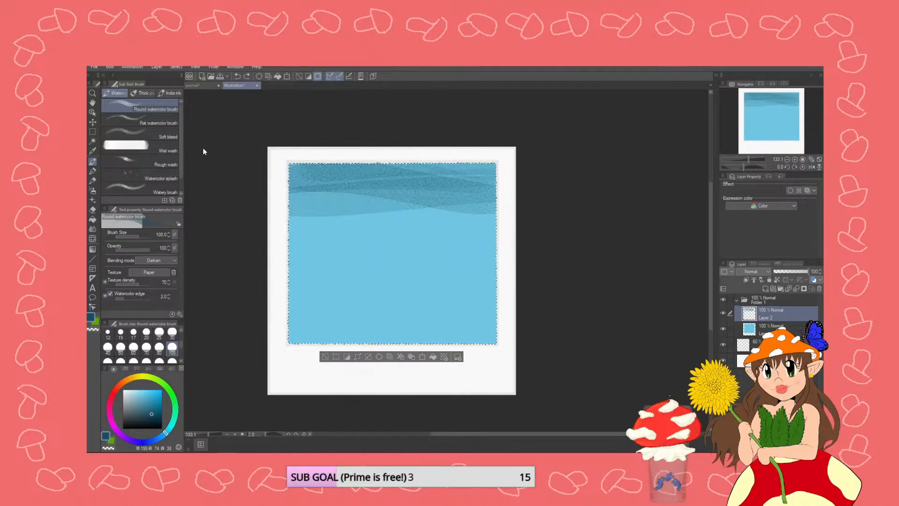
key("ctrl+z")
key("ctrl+z")
key("ctrl+z")
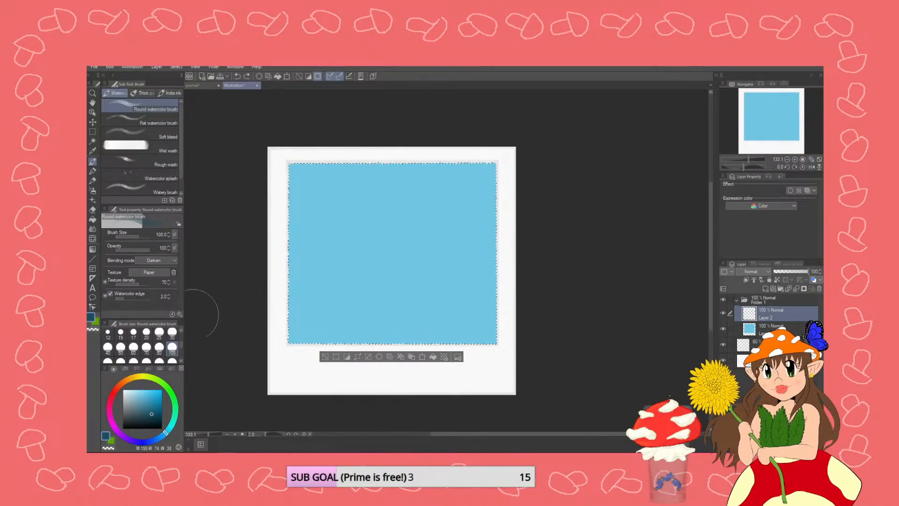
- Sample the light blue from the filled area and set Layer 2's blending mode to Multiply
left_click(92, 150)
left_click(353, 241)
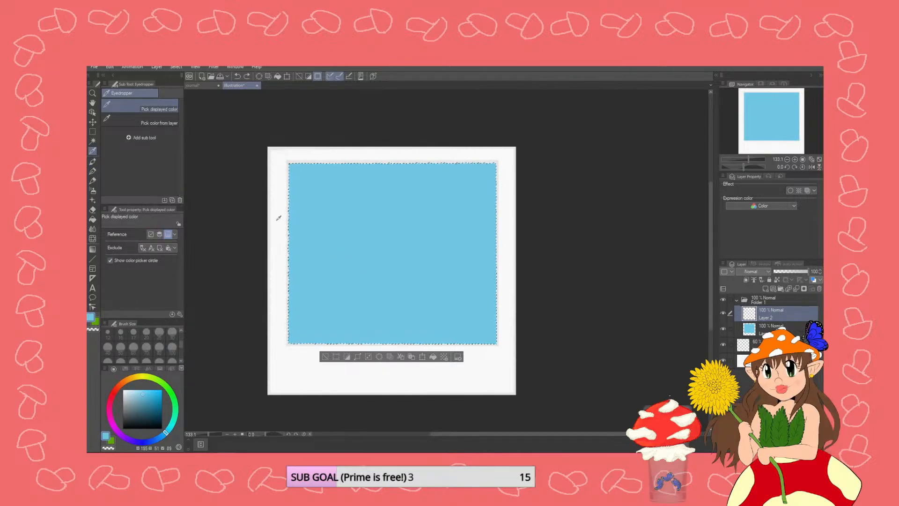
left_click(751, 271)
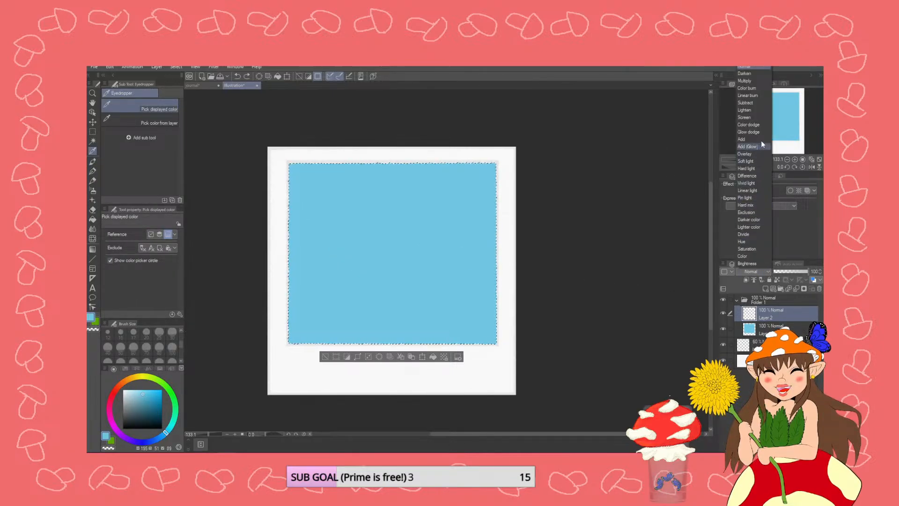
left_click(745, 81)
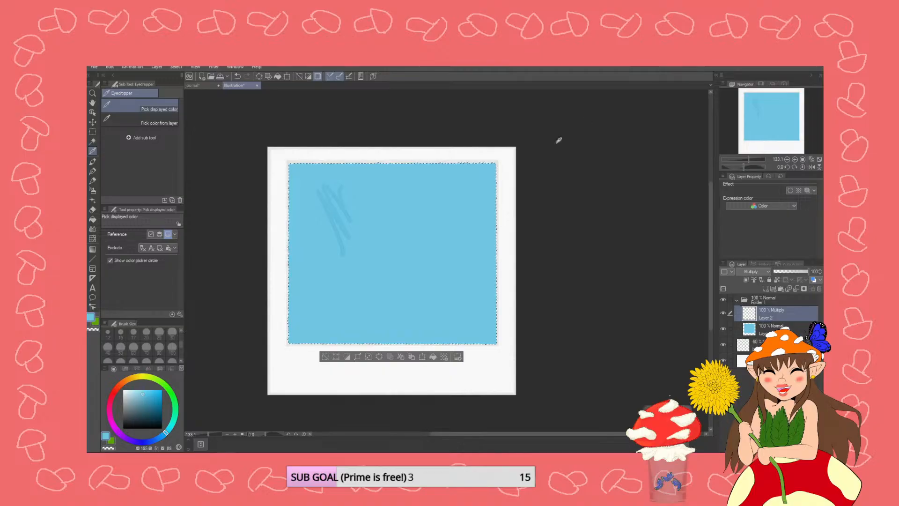
- Erase the test scribble and paint overlapping light blue Round watercolor washes at size 100 across the photo area
left_click(92, 209)
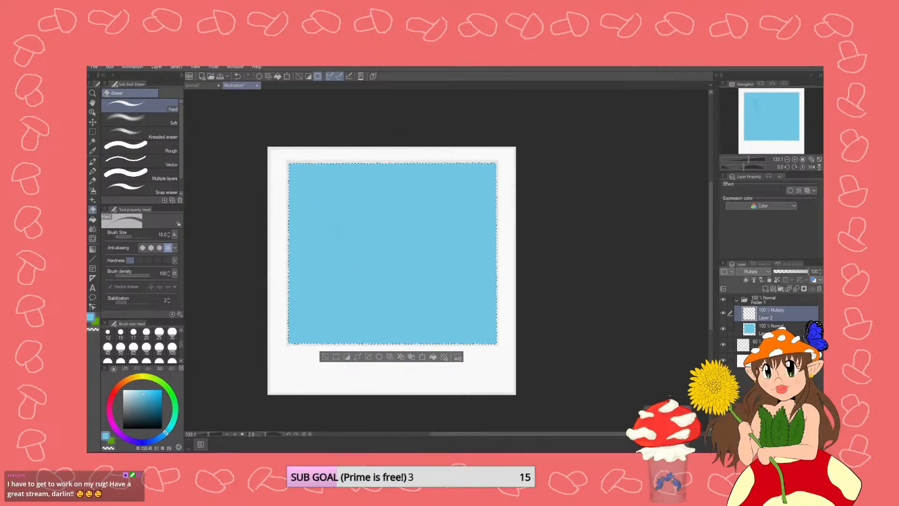
left_click(92, 164)
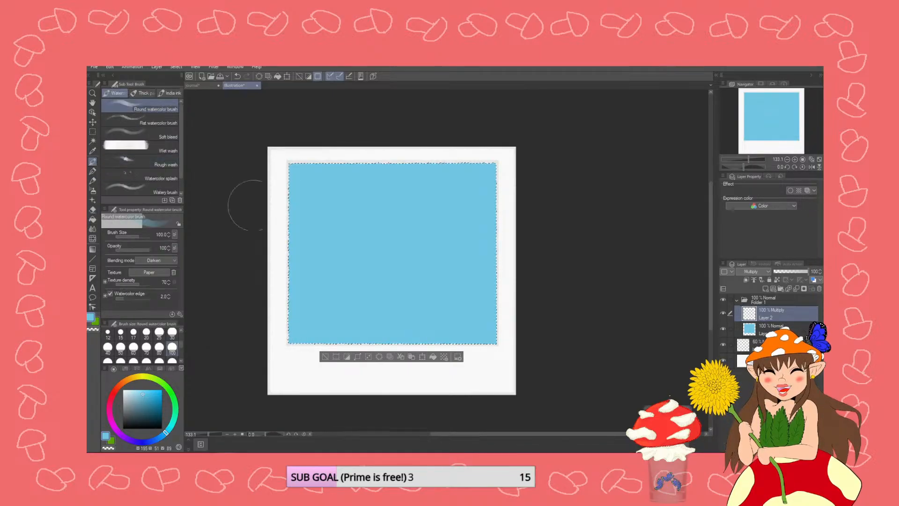
mouse_move(557, 149)
left_mouse_down()
mouse_move(235, 173)
mouse_move(600, 186)
mouse_move(213, 248)
mouse_move(564, 241)
mouse_move(207, 277)
left_mouse_up()
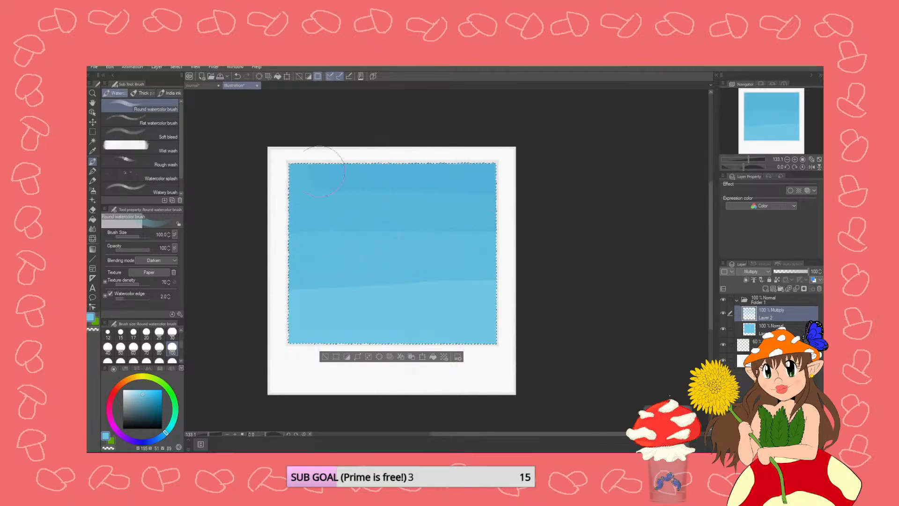
left_click_drag(465, 206, 436, 238)
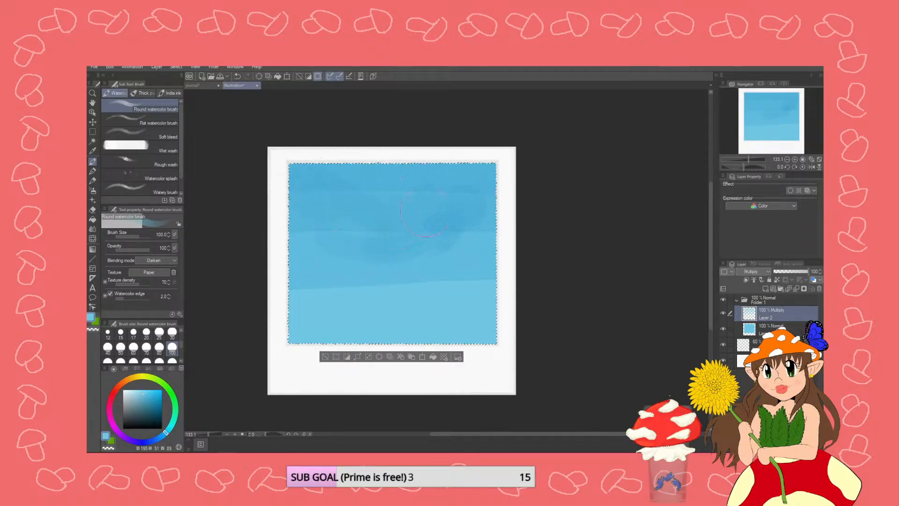
left_click_drag(403, 283, 471, 288)
mouse_move(368, 194)
left_mouse_down()
mouse_move(393, 239)
mouse_move(418, 350)
mouse_move(370, 286)
mouse_move(405, 306)
mouse_move(442, 311)
left_mouse_up()
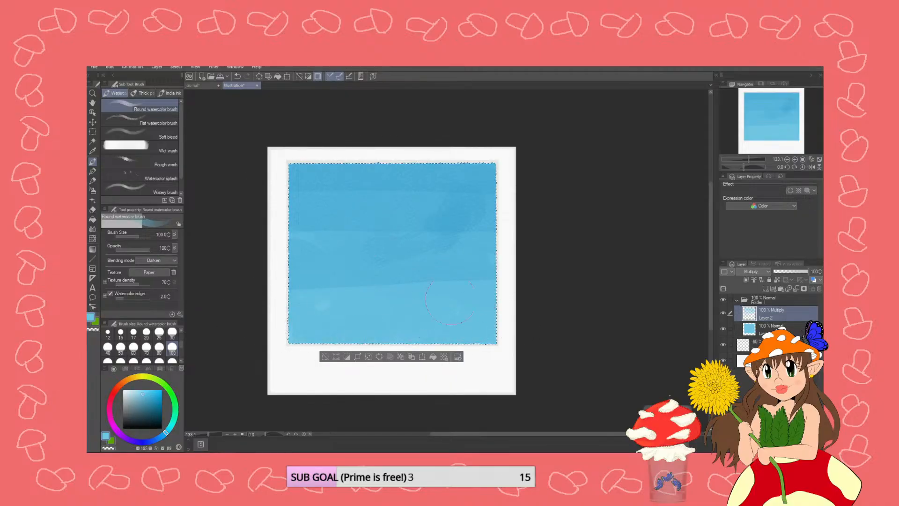
mouse_move(373, 287)
left_mouse_down()
mouse_move(346, 281)
mouse_move(328, 295)
mouse_move(311, 242)
mouse_move(466, 154)
left_mouse_up()
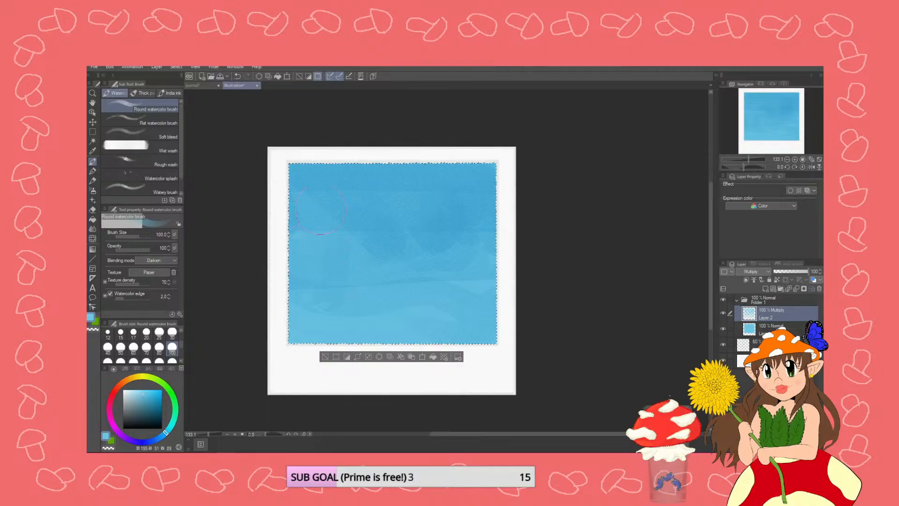
- Paint pale blue cloud shapes on a new layer with the Round watercolor brush at size 100, near the photo area's left and upper-right edges
left_click(137, 389)
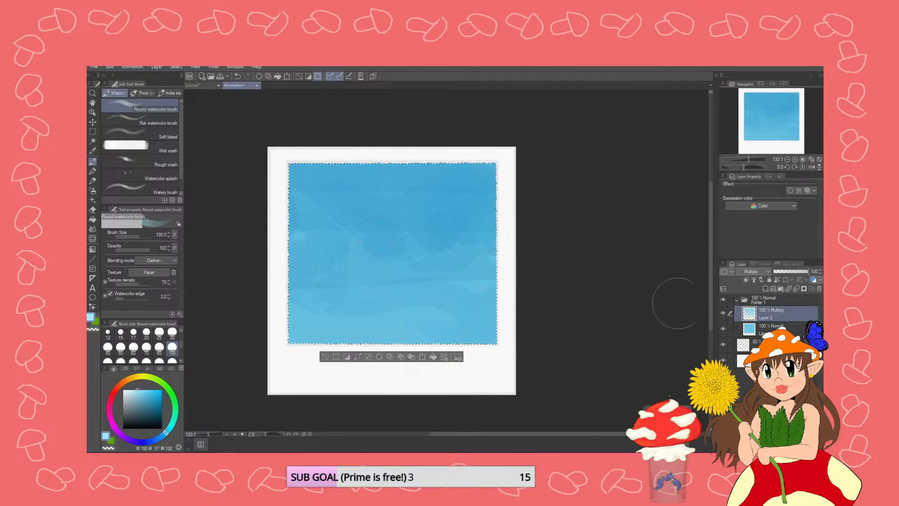
left_click(766, 287)
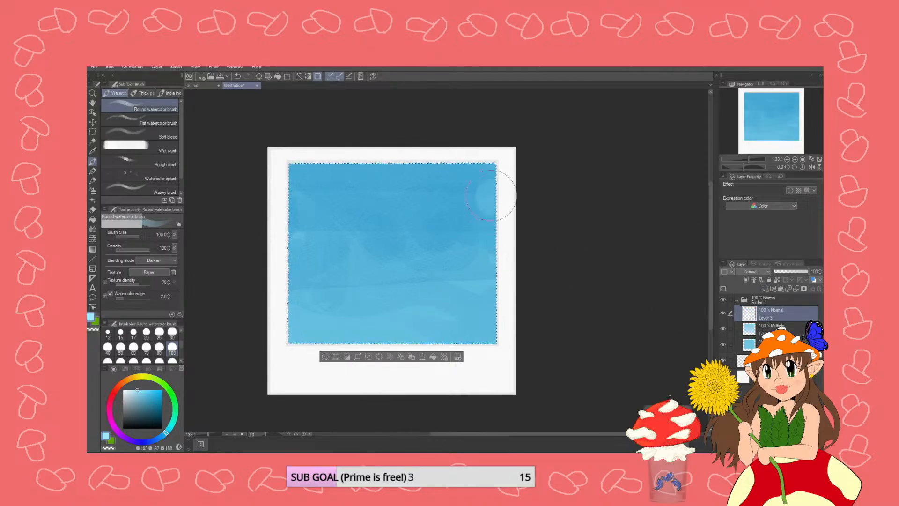
left_click_drag(492, 197, 479, 191)
mouse_move(429, 230)
left_mouse_down()
mouse_move(470, 215)
mouse_move(405, 208)
mouse_move(487, 197)
mouse_move(473, 215)
left_mouse_up()
left_click_drag(349, 238, 302, 259)
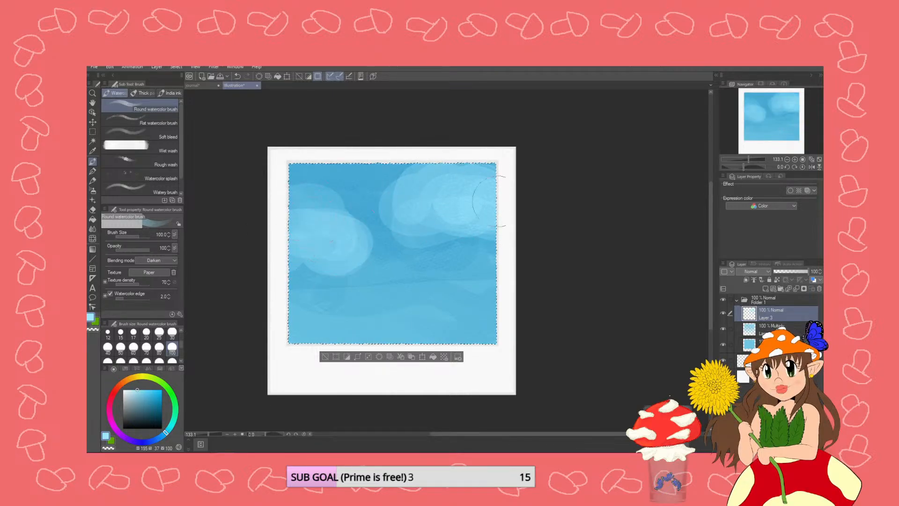
- Add another new layer above the clouds and set up the Pencil with a dark navy blue colour
left_click(765, 289)
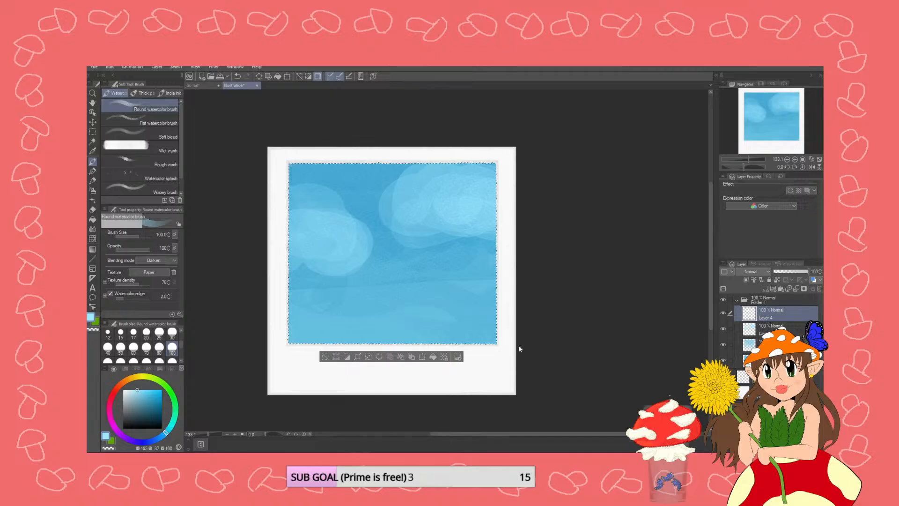
scroll(487, 287, "up", 1)
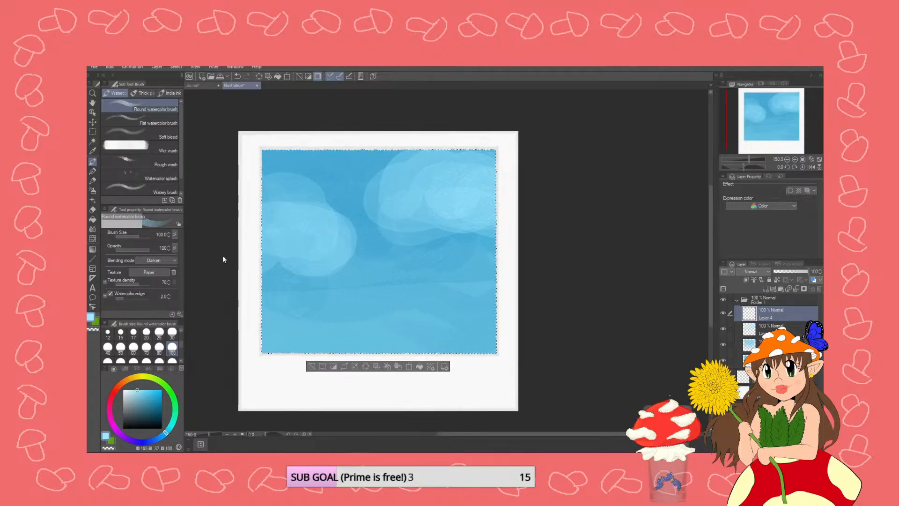
left_click(93, 181)
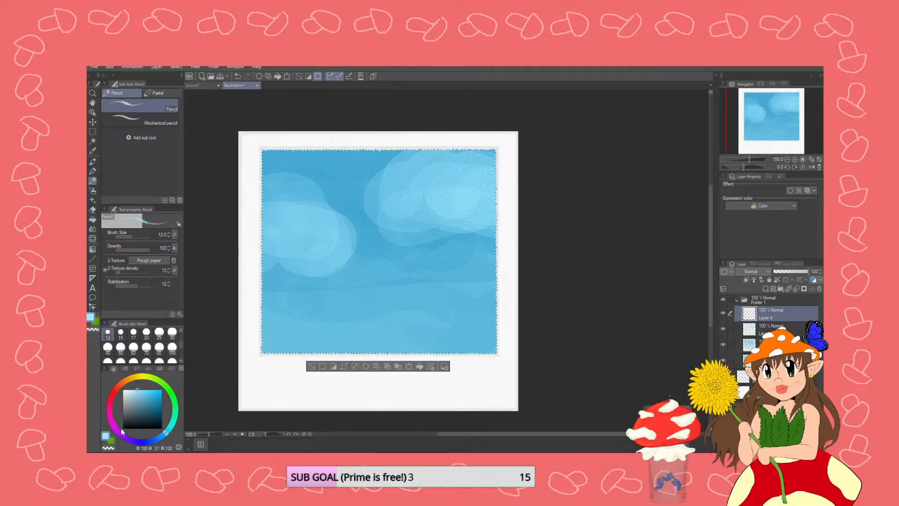
left_click(138, 442)
left_click(161, 416)
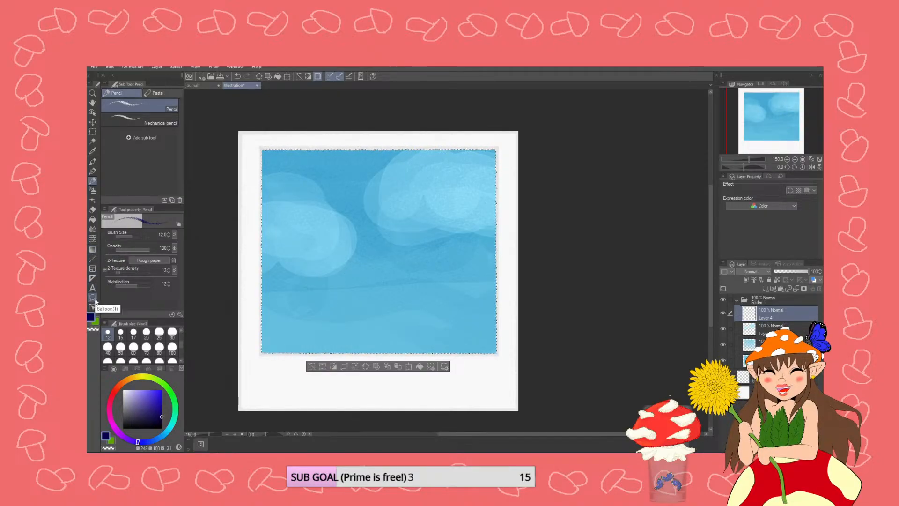
- Place a vertical two-line Symmetrical ruler through the centre of the photo area, redoing it until it is centred
left_click(92, 278)
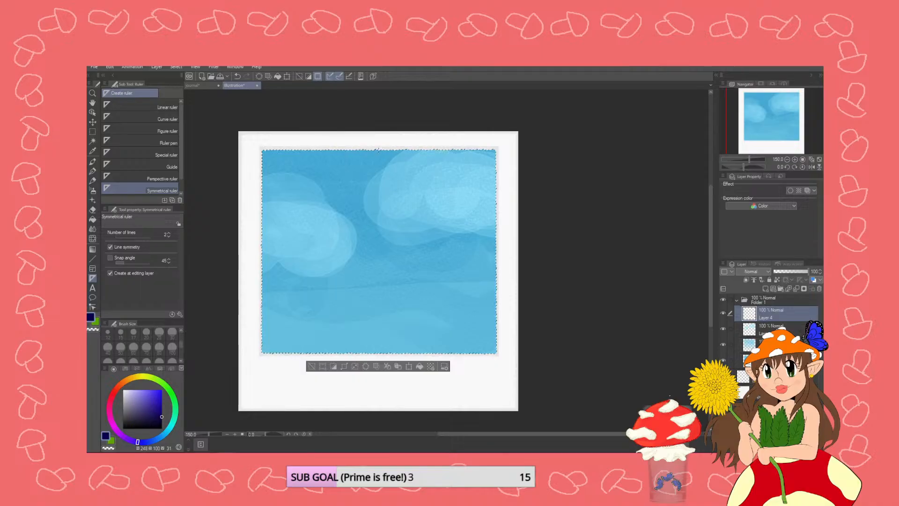
left_click_drag(381, 149, 381, 151)
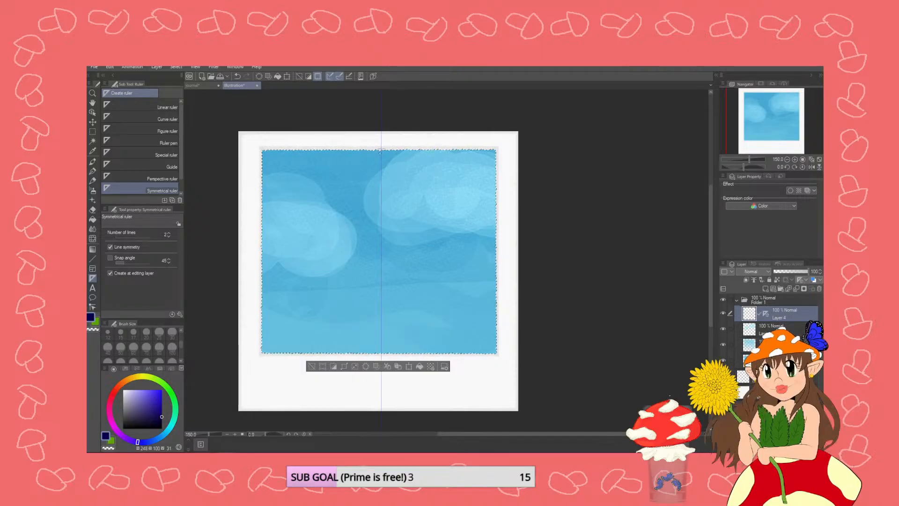
key("ctrl+z")
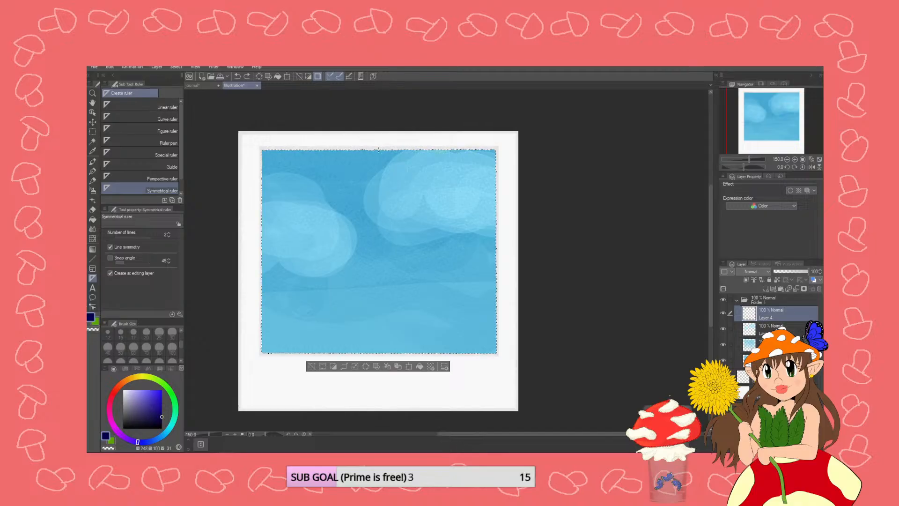
left_click_drag(377, 148, 375, 150)
key("ctrl+z")
left_click_drag(379, 150, 379, 154)
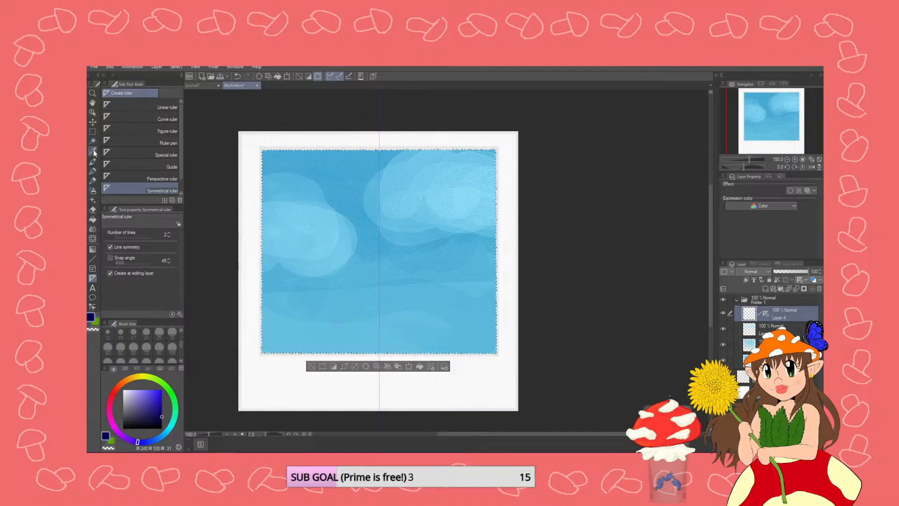
- Sketch a narrow butterfly body with a tapered lower end along the symmetry line, using the Pencil at size 12
left_click(93, 180)
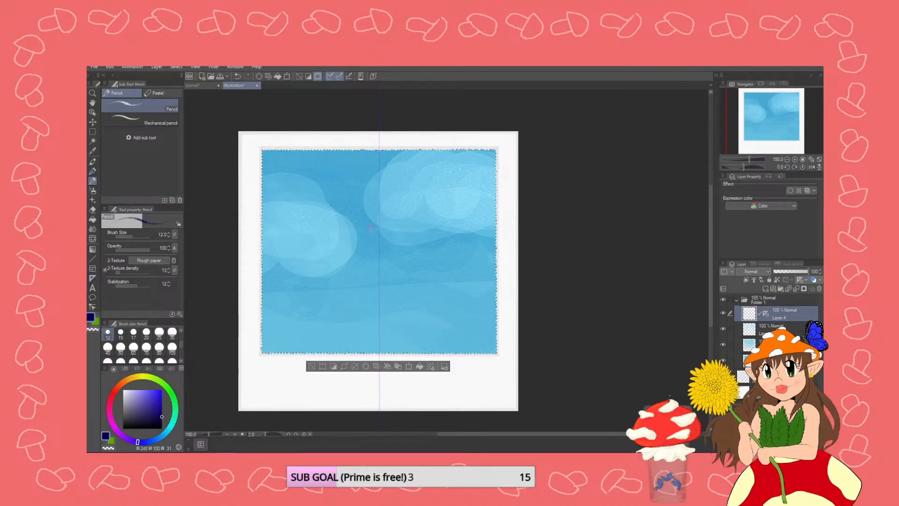
mouse_move(378, 202)
left_mouse_down()
mouse_move(370, 201)
mouse_move(369, 285)
left_mouse_up()
key("ctrl+z")
key("ctrl+z")
left_click(553, 227)
key("ctrl+z")
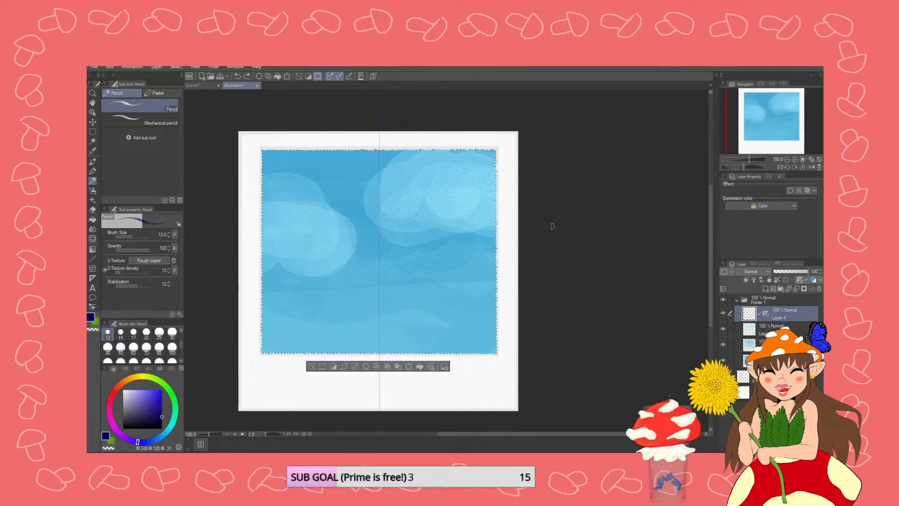
left_click_drag(379, 210, 377, 216)
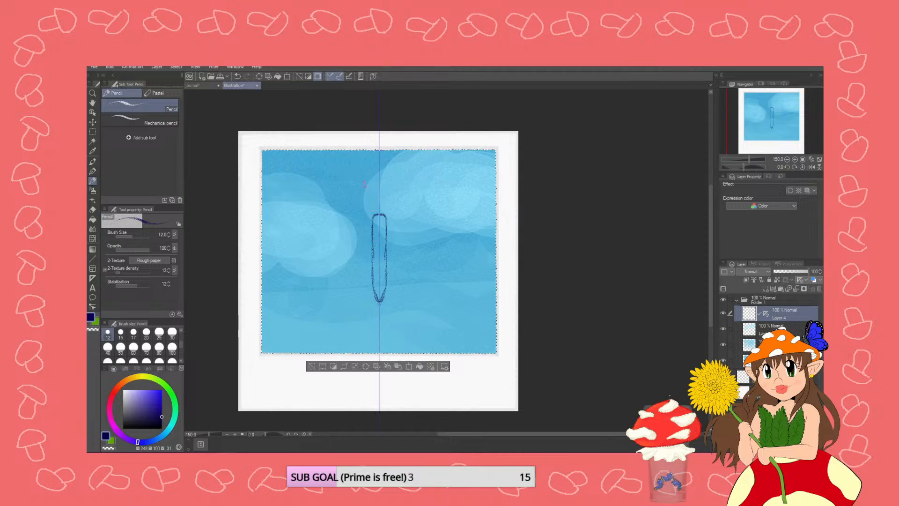
- Try several mirrored upper-wing edges extending outward from the top of the body, and undo them
left_click_drag(372, 220, 364, 217)
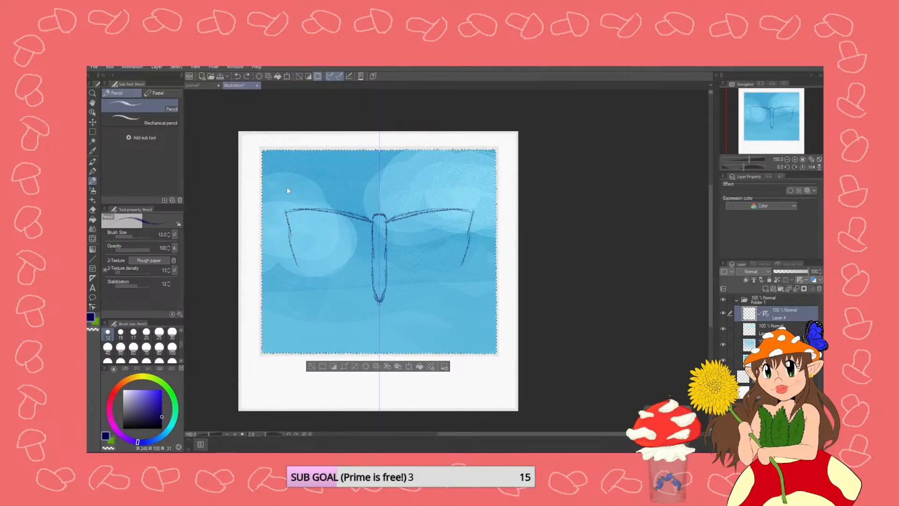
key("ctrl+z")
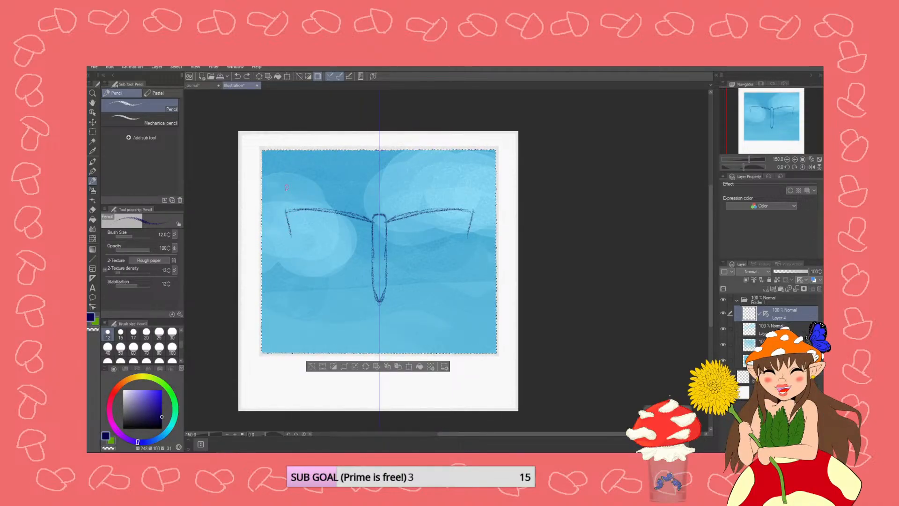
key("ctrl+z")
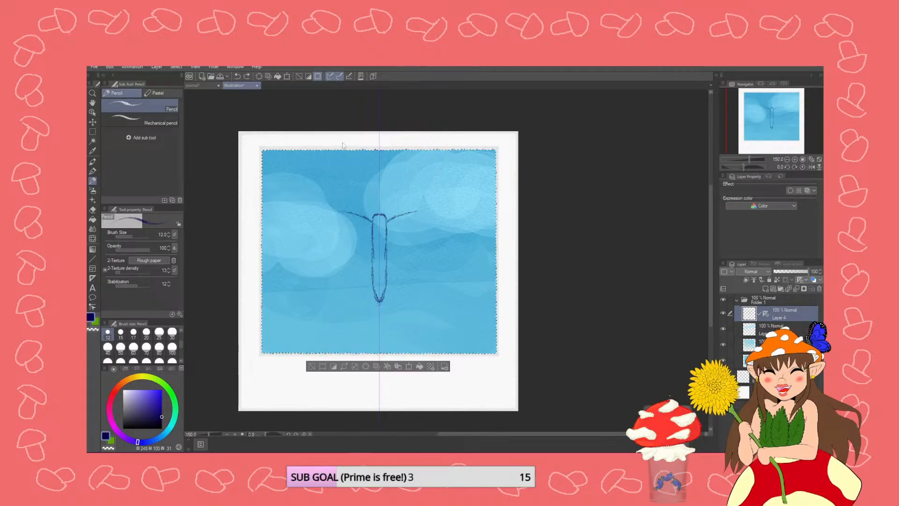
key("ctrl+z")
left_click_drag(372, 218, 282, 270)
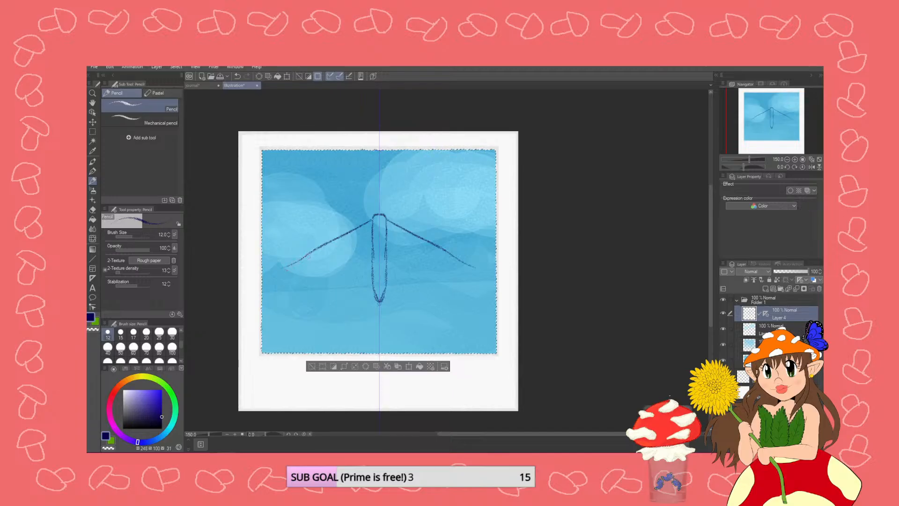
key("ctrl+z")
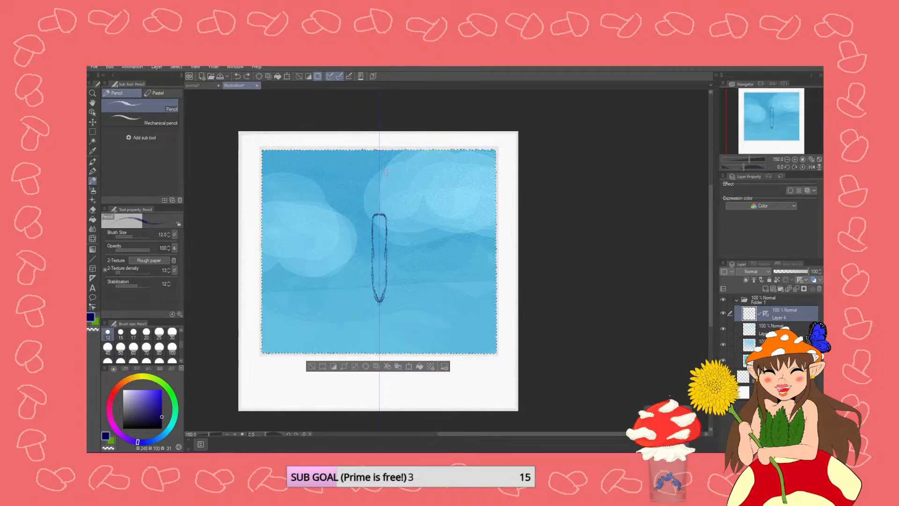
- Sketch the mirrored outline of the rounded upper wings and the pointed lower wings back to the base of the body
mouse_move(373, 216)
left_mouse_down()
mouse_move(280, 269)
mouse_move(325, 310)
mouse_move(364, 286)
left_mouse_up()
key("ctrl+z")
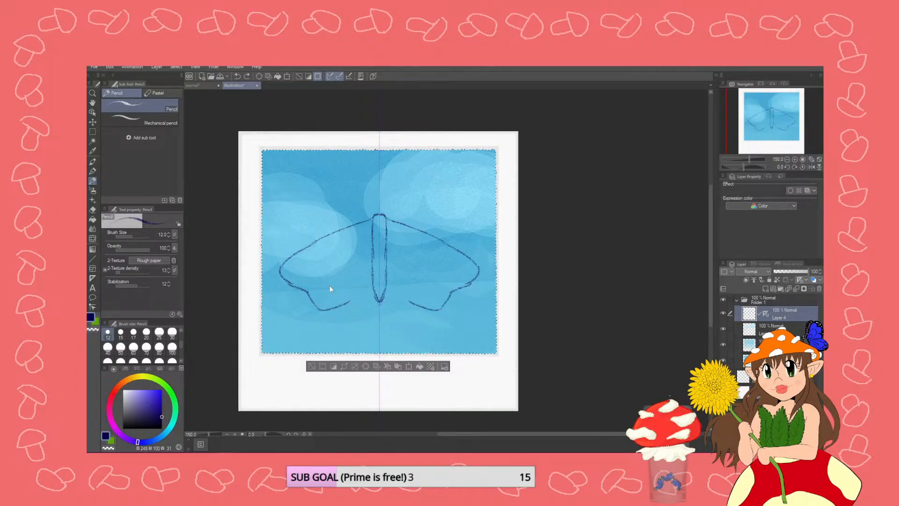
key("ctrl+z")
mouse_move(316, 306)
left_mouse_down()
mouse_move(347, 324)
mouse_move(369, 295)
left_mouse_up()
left_click_drag(344, 329, 370, 292)
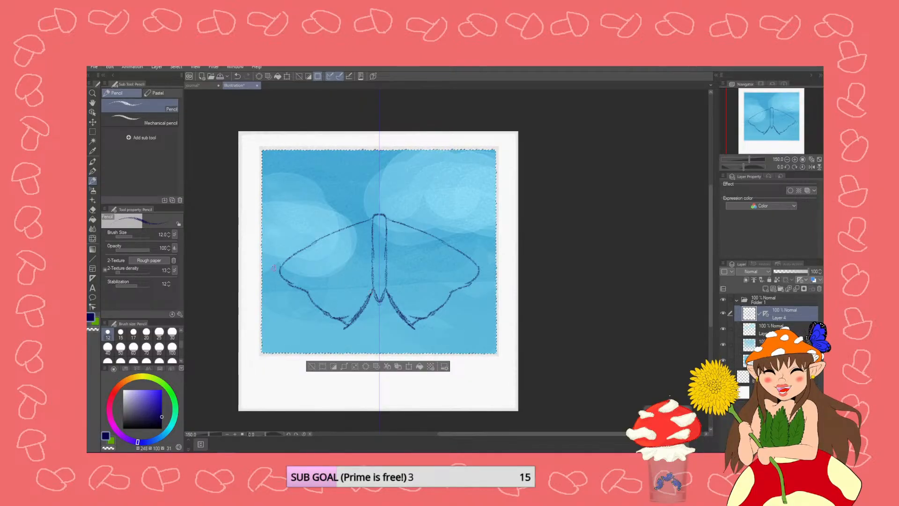
left_click_drag(281, 273, 316, 296)
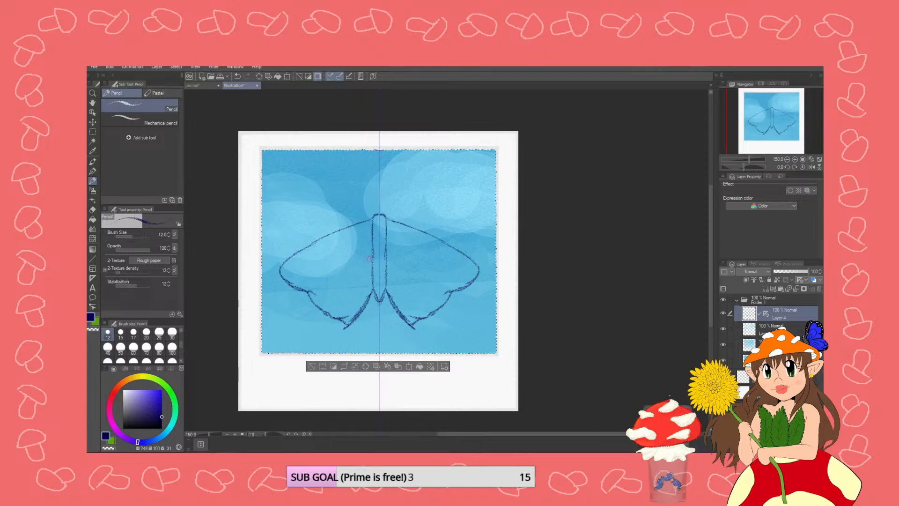
- Try several inner curves from the body to the wing notch to separate the upper and lower wings, and undo them
mouse_move(373, 249)
left_mouse_down()
mouse_move(358, 273)
mouse_move(306, 288)
left_mouse_up()
key("ctrl+z")
key("ctrl+z")
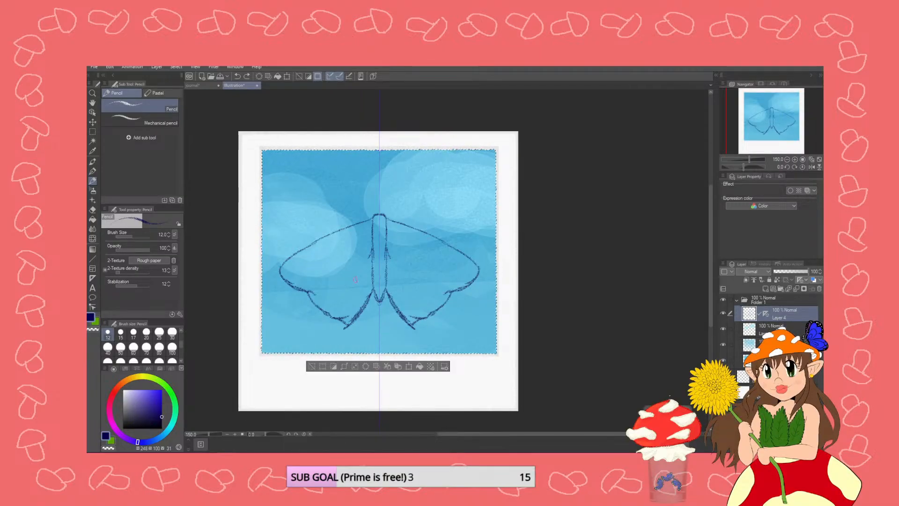
mouse_move(279, 269)
left_mouse_down()
mouse_move(302, 291)
mouse_move(333, 297)
mouse_move(372, 259)
left_mouse_up()
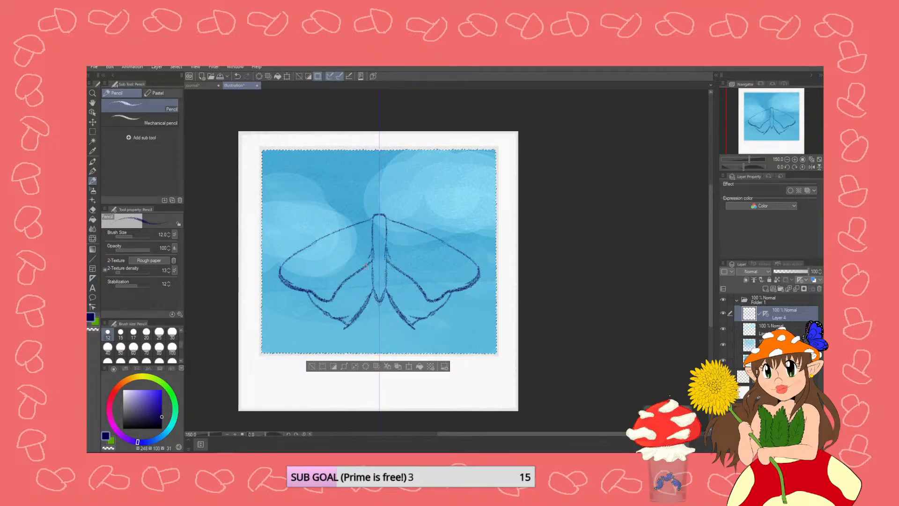
key("ctrl+z")
mouse_move(372, 259)
left_mouse_down()
mouse_move(344, 283)
mouse_move(308, 292)
left_mouse_up()
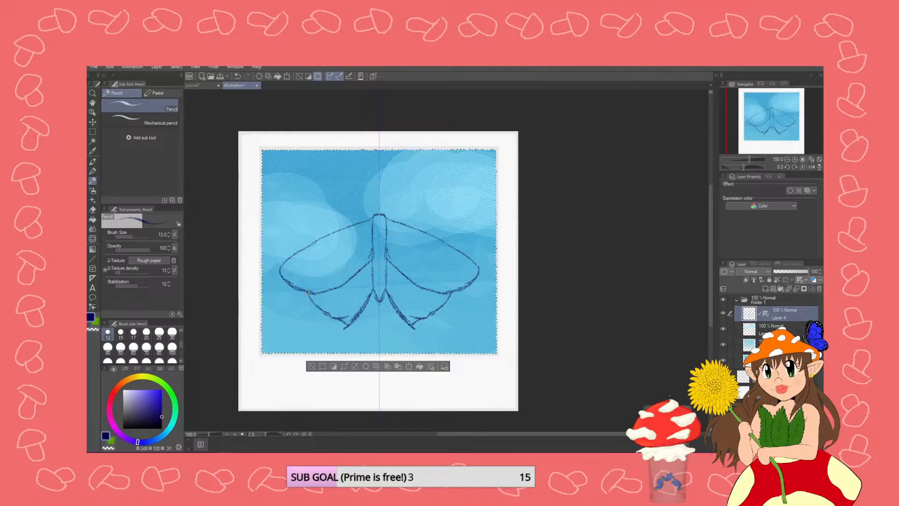
key("ctrl+z")
key("ctrl+z")
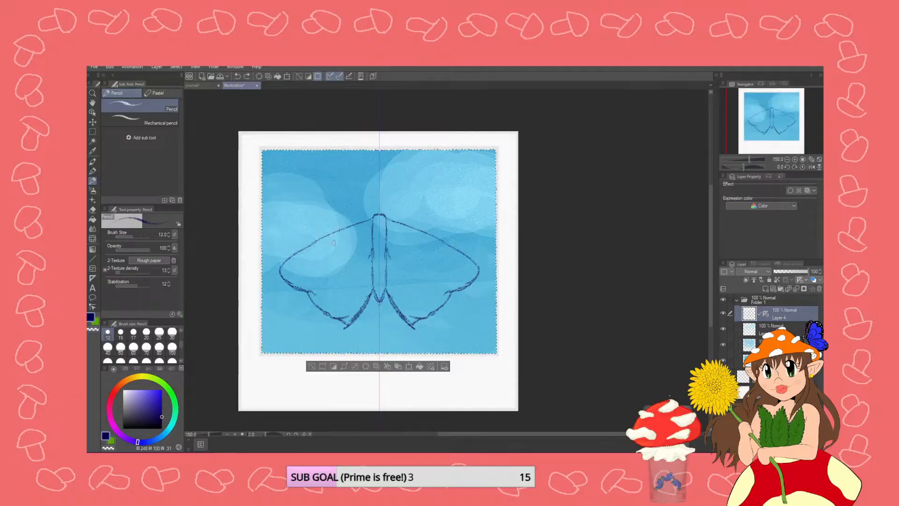
mouse_move(305, 290)
left_mouse_down()
mouse_move(324, 298)
mouse_move(371, 254)
left_mouse_up()
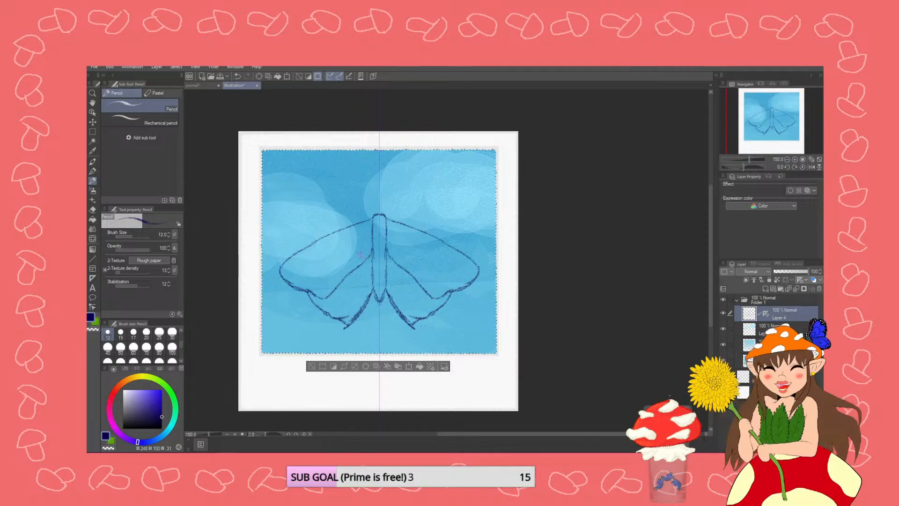
key("ctrl+z")
key("ctrl+z")
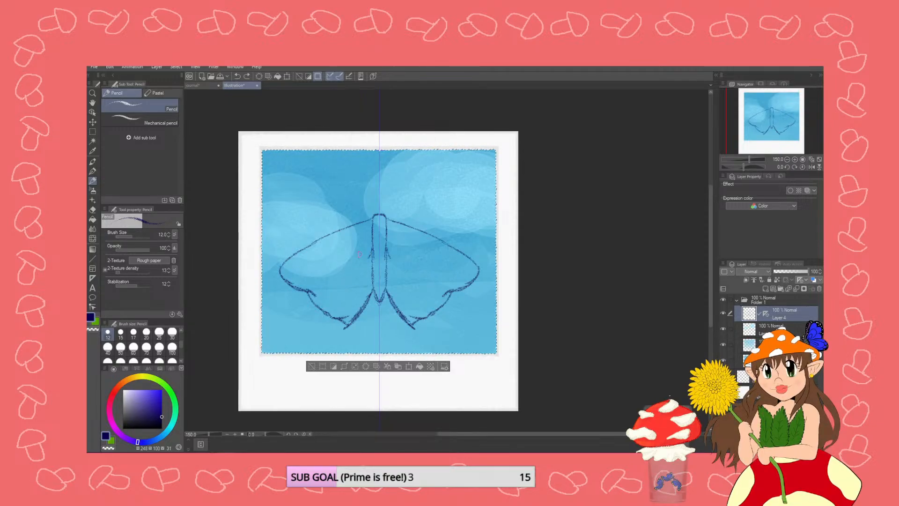
- Draw the curve separating the upper and lower wings, and rework the lower wings with longer, rounded ends
mouse_move(373, 252)
left_mouse_down()
mouse_move(339, 295)
mouse_move(310, 295)
left_mouse_up()
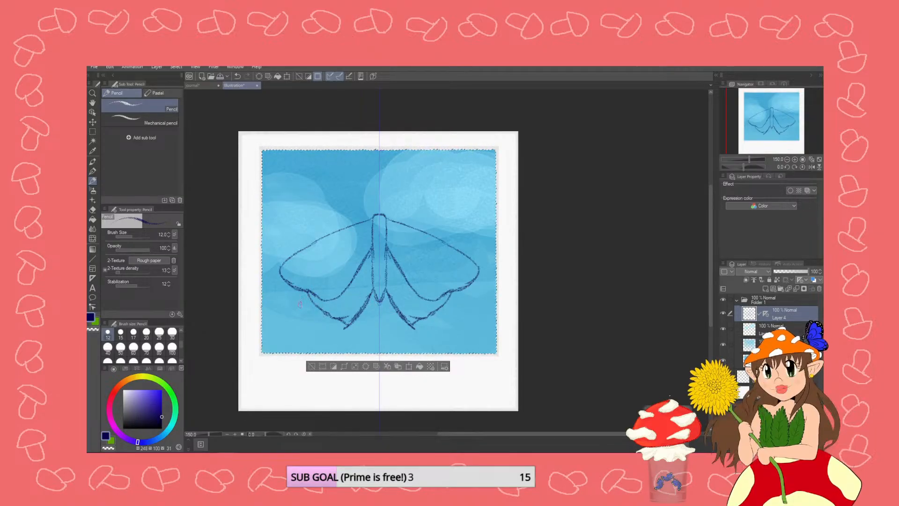
left_click_drag(310, 301, 335, 328)
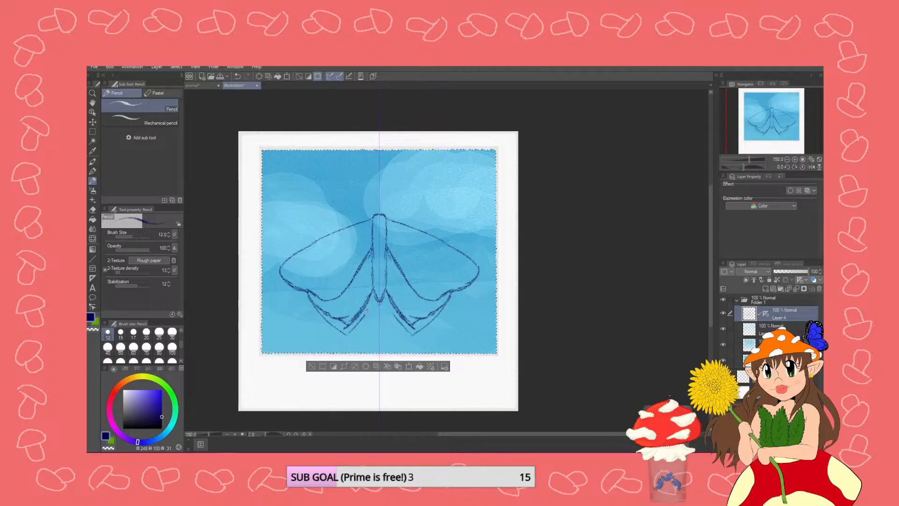
mouse_move(374, 293)
left_mouse_down()
mouse_move(344, 334)
mouse_move(307, 293)
left_mouse_up()
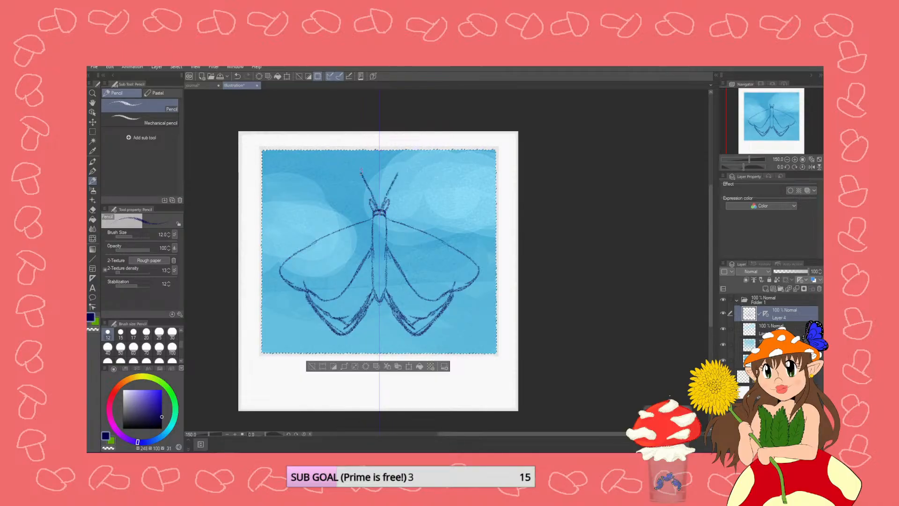
- Finish the antennae with thickened tips and redraw the upper wings with a higher, more angular outer edge
left_click_drag(358, 170, 360, 175)
mouse_move(280, 274)
left_mouse_down()
mouse_move(276, 257)
mouse_move(293, 236)
mouse_move(371, 213)
left_mouse_up()
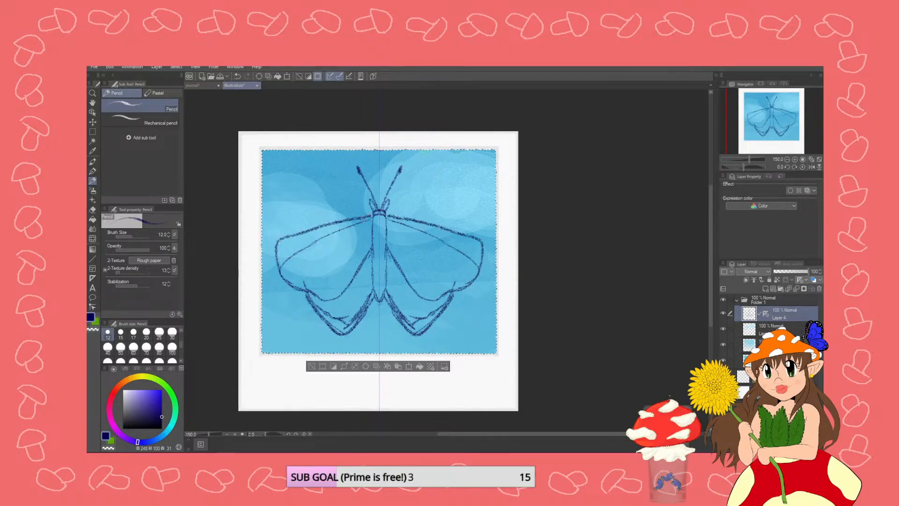
- Erase both lower wings with the Hard eraser at size 10, keeping the body and upper wings
left_click(93, 210)
mouse_move(370, 291)
left_mouse_down()
mouse_move(352, 327)
mouse_move(318, 310)
mouse_move(349, 334)
mouse_move(306, 296)
left_mouse_up()
mouse_move(395, 310)
left_mouse_down()
mouse_move(386, 291)
mouse_move(407, 328)
mouse_move(442, 310)
mouse_move(393, 318)
mouse_move(420, 333)
left_mouse_up()
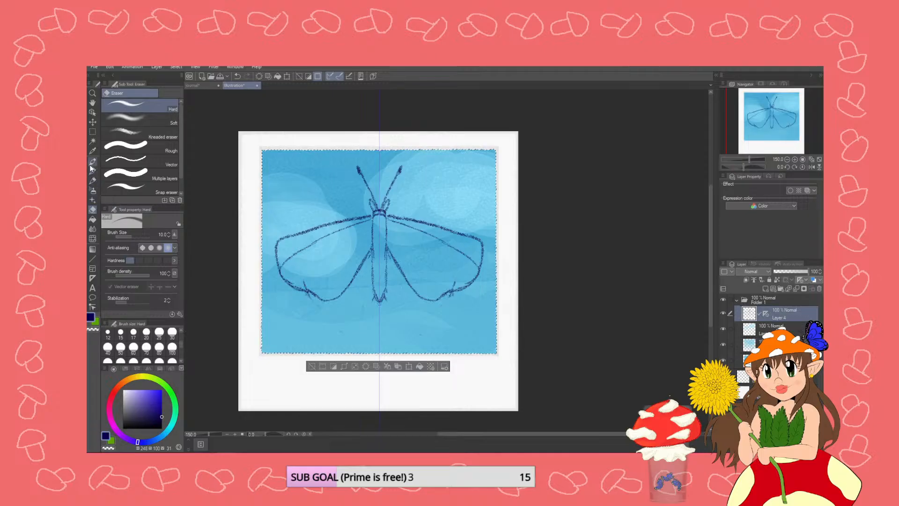
- Redraw the lower wings with the Pencil as wider, rounded shapes running from the body's lower end to the upper wings' outer edges
left_click(93, 181)
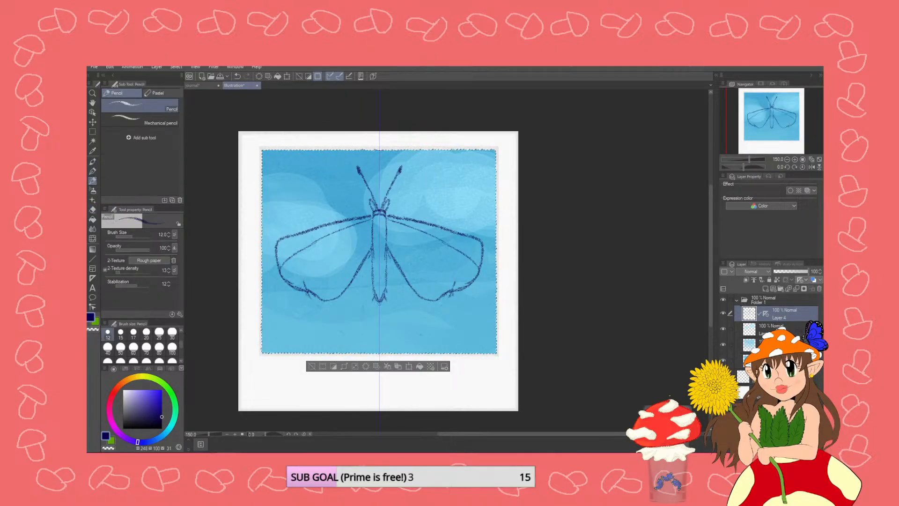
mouse_move(313, 297)
left_mouse_down()
mouse_move(339, 319)
mouse_move(369, 290)
left_mouse_up()
key("ctrl+z")
left_click_drag(376, 293, 362, 316)
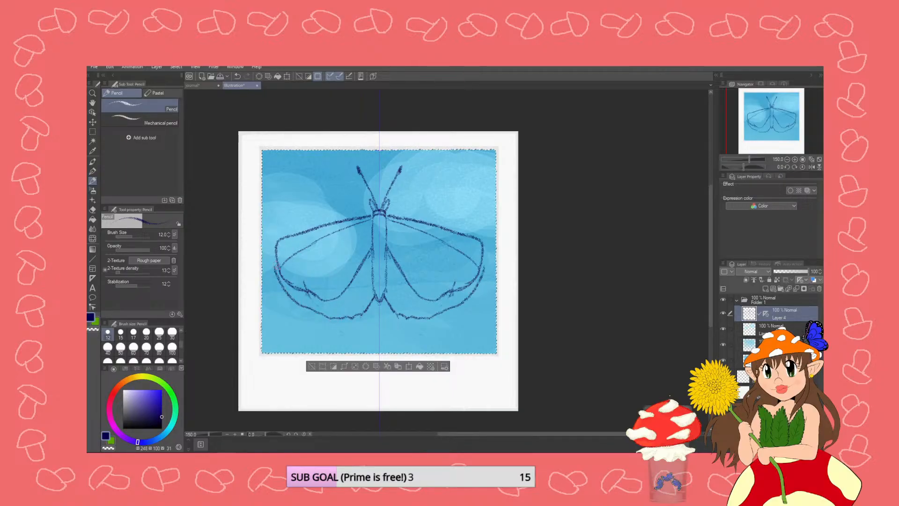
- Undo and redraw the lower wings' outer edges as straighter curves, and erase the upper wings' inner curves with the Hard eraser at size 10
key("ctrl+z")
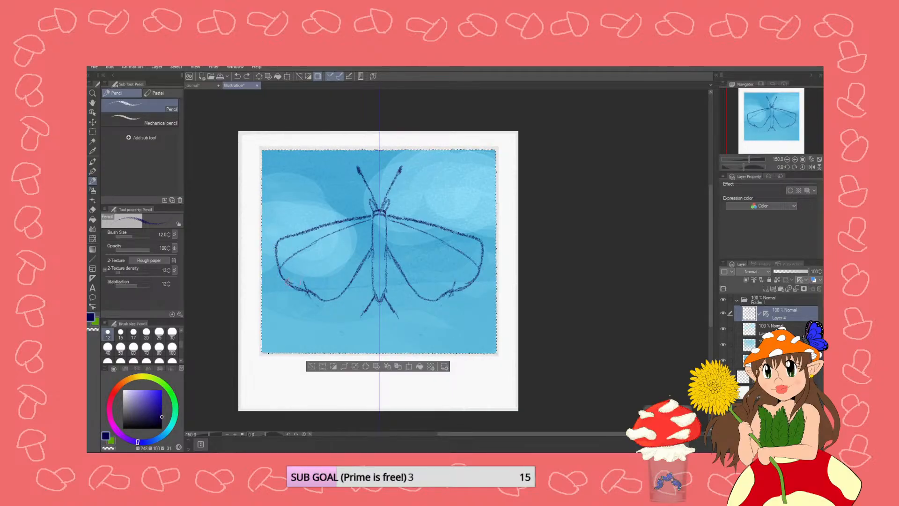
left_click_drag(344, 319, 370, 300)
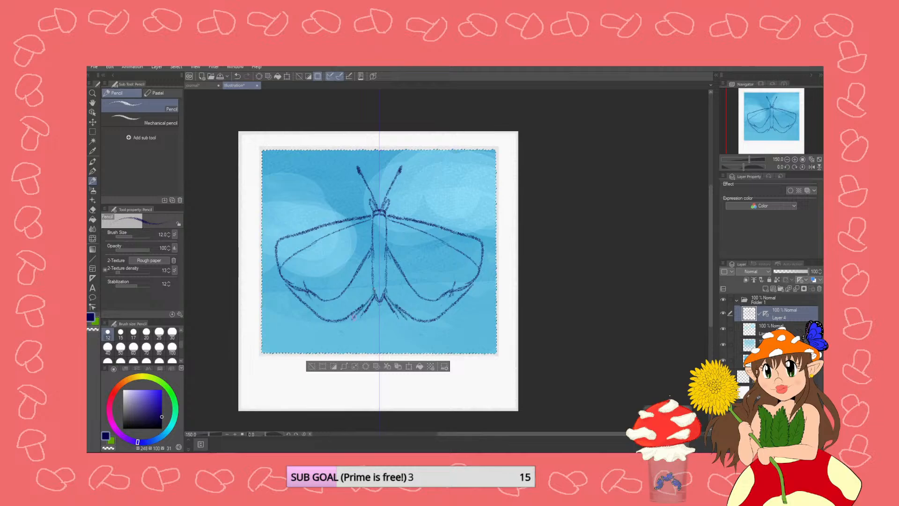
key("e")
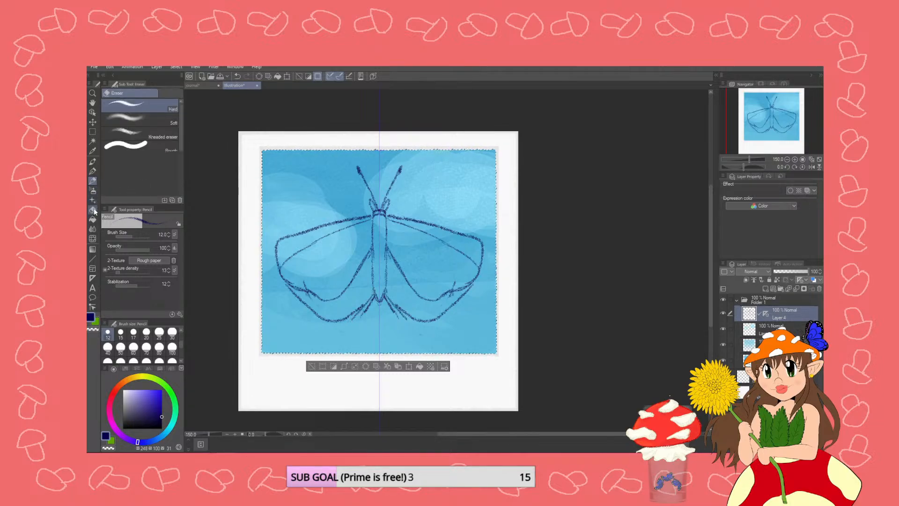
left_click_drag(368, 219, 279, 274)
left_click_drag(390, 220, 466, 256)
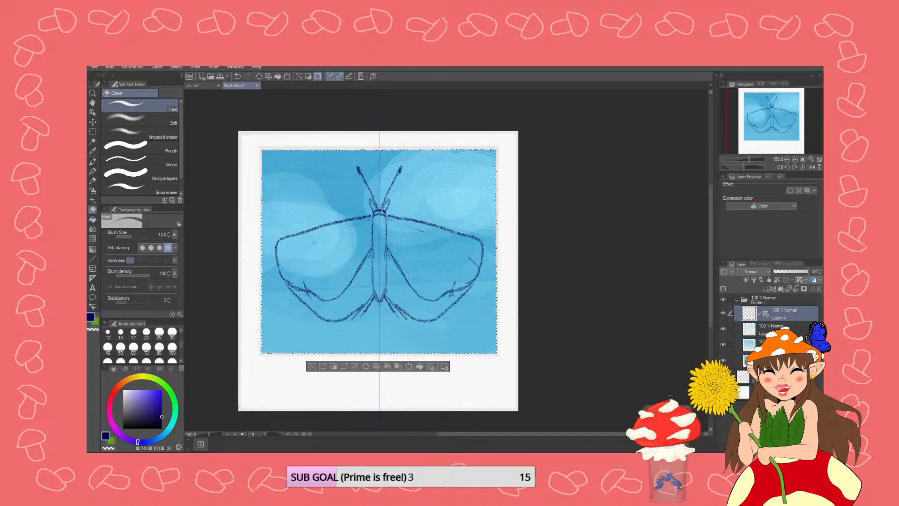
- Erase the entire butterfly sketch from the sketch layer with the Hard eraser at size 30, keeping the painted sky
left_click(172, 331)
mouse_move(281, 283)
left_mouse_down()
mouse_move(257, 238)
mouse_move(313, 294)
mouse_move(327, 294)
mouse_move(385, 249)
mouse_move(399, 170)
left_mouse_up()
mouse_move(377, 228)
left_mouse_down()
mouse_move(368, 306)
mouse_move(353, 181)
left_mouse_up()
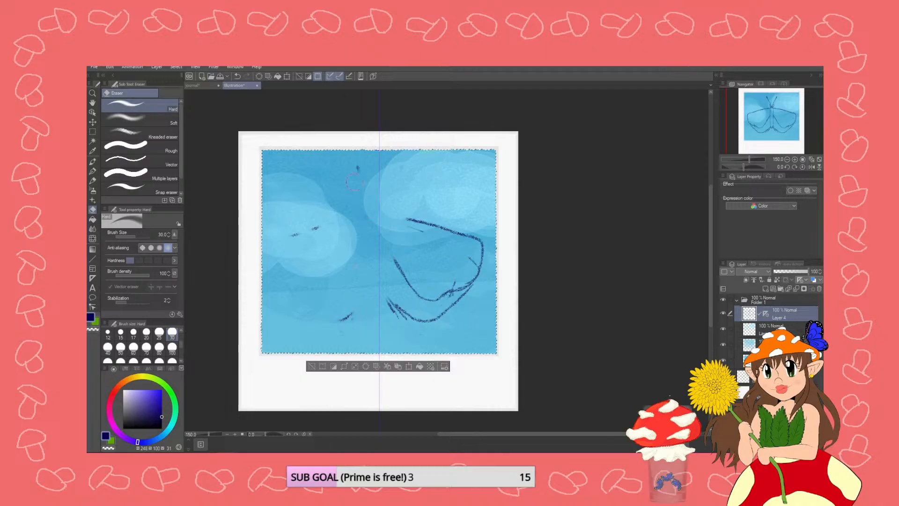
left_click_drag(321, 229, 311, 227)
mouse_move(348, 321)
left_mouse_down()
mouse_move(341, 315)
mouse_move(399, 265)
mouse_move(416, 320)
mouse_move(434, 268)
mouse_move(469, 285)
mouse_move(481, 247)
left_mouse_up()
mouse_move(423, 295)
left_mouse_down()
mouse_move(440, 300)
mouse_move(395, 261)
left_mouse_up()
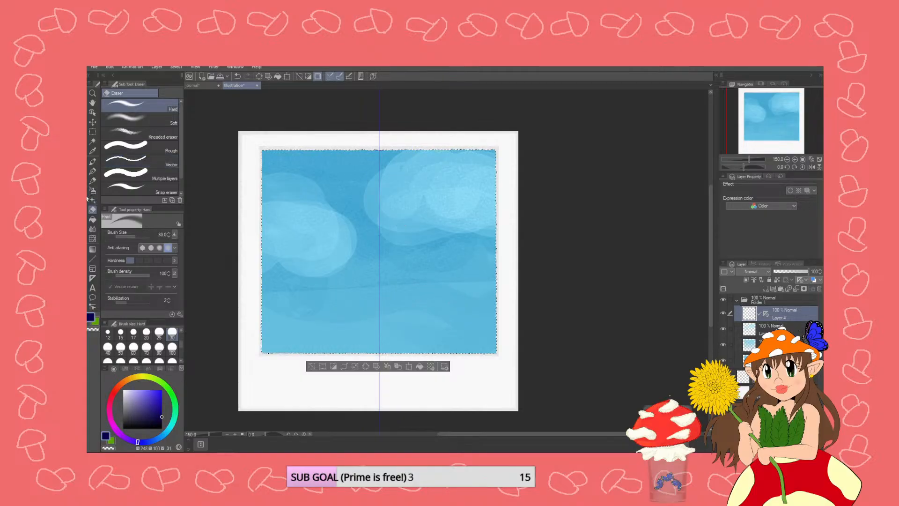
- Switch back to the Pencil and examine the Wikipedia red admiral reference photo for the butterfly's wing shapes and proportions
left_click(93, 181)
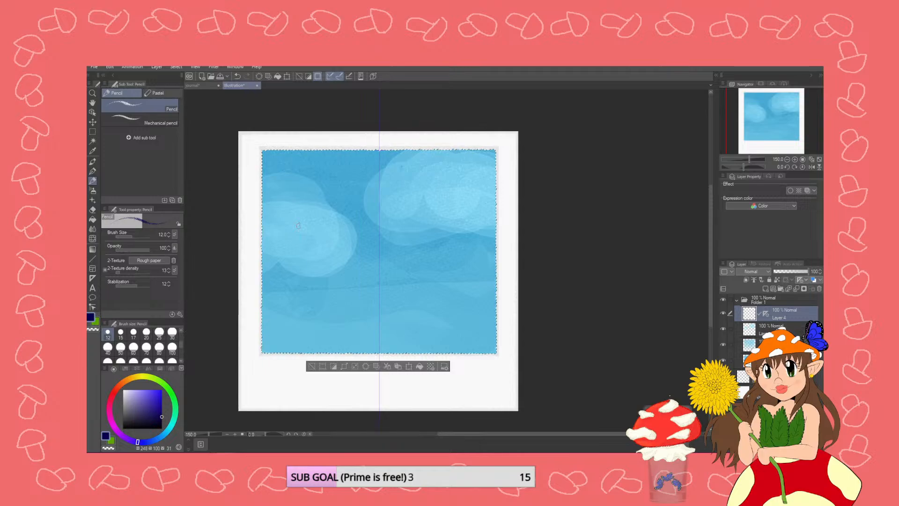
left_click_drag(898, 157, 459, 62)
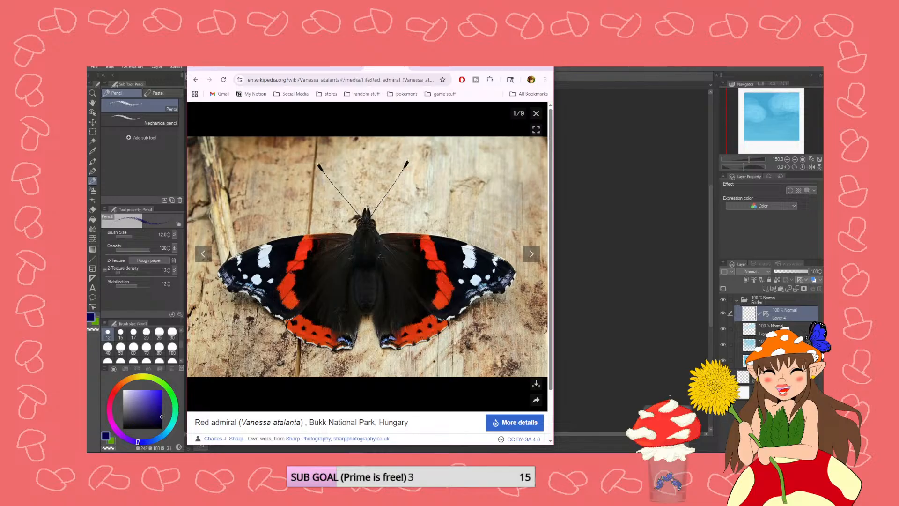
left_click_drag(459, 64, 898, 113)
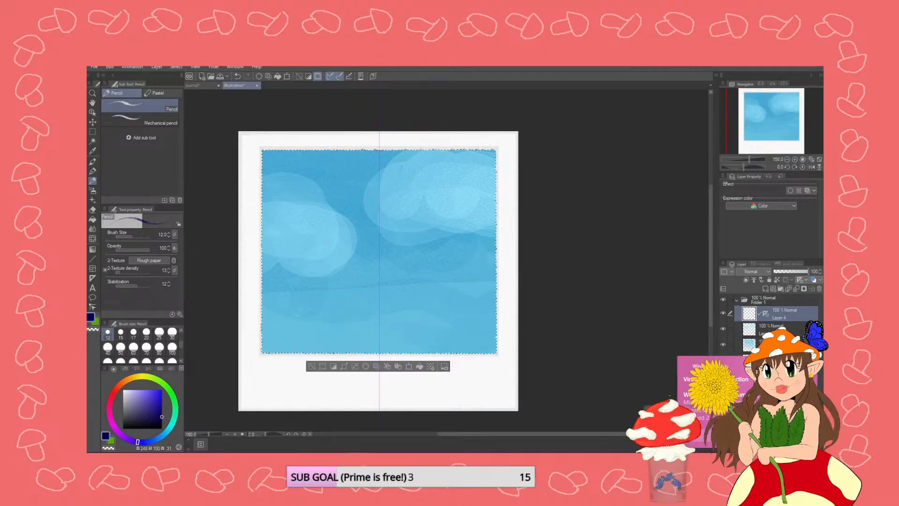
left_click(749, 398)
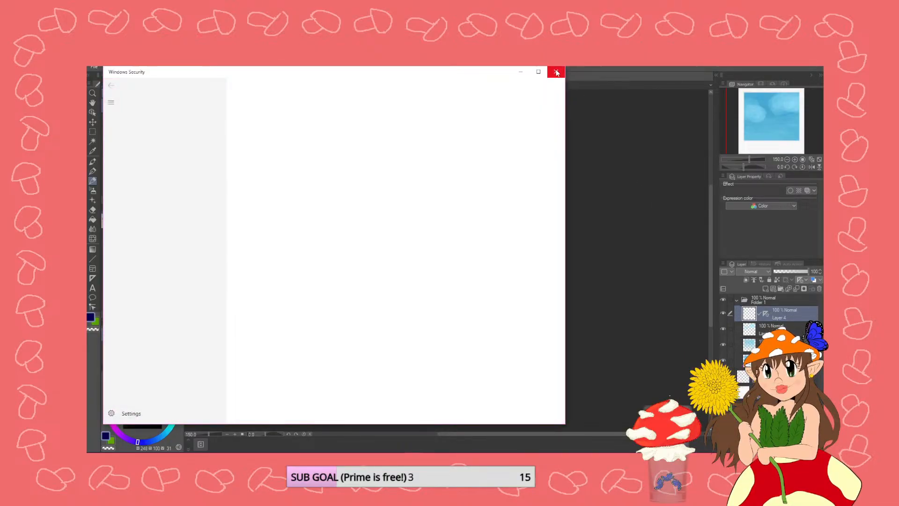
left_click(556, 71)
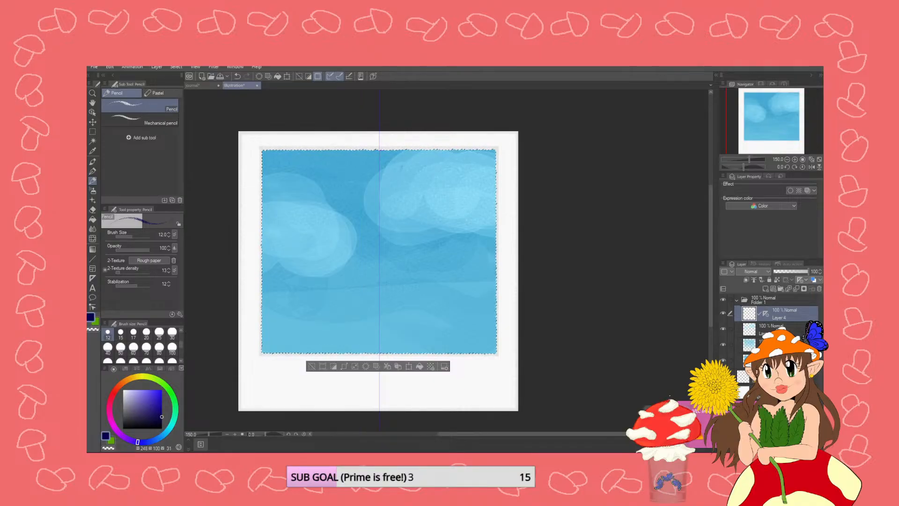
key("super+d")
key("super+d")
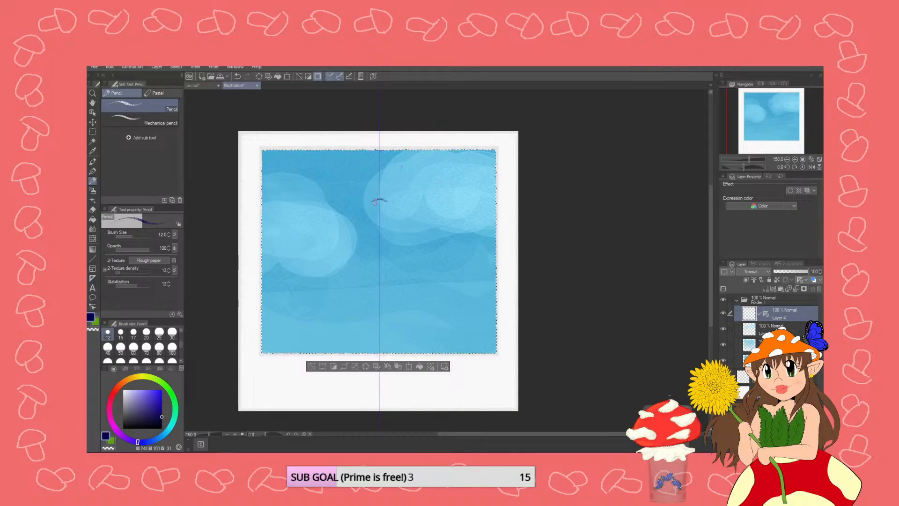
- Sketch the butterfly's head, thorax and pointed abdomen around the vertical symmetry line with the dark blue pencil
mouse_move(373, 200)
left_mouse_down()
mouse_move(368, 208)
mouse_move(391, 221)
mouse_move(379, 260)
mouse_move(389, 257)
mouse_move(391, 269)
mouse_move(370, 299)
mouse_move(386, 296)
left_mouse_up()
key("ctrl+z")
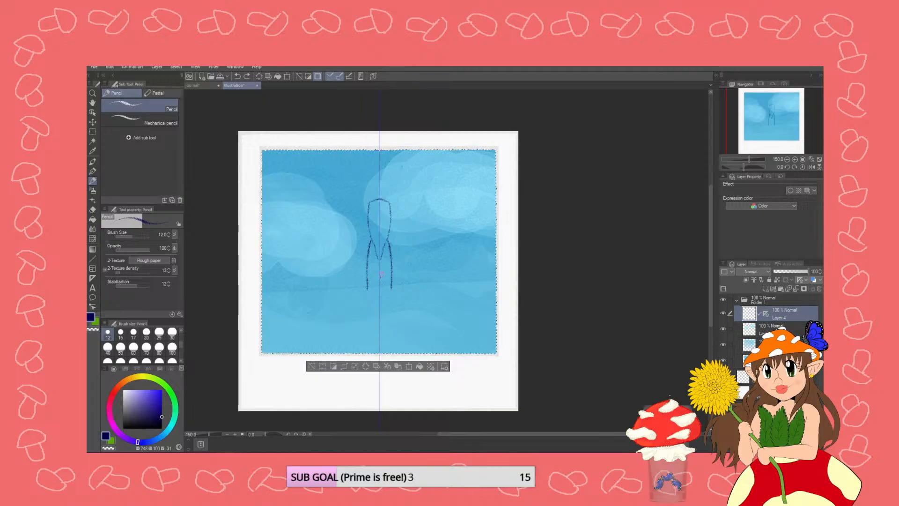
mouse_move(367, 286)
left_mouse_down()
mouse_move(370, 295)
mouse_move(391, 291)
mouse_move(376, 302)
left_mouse_up()
- Sketch the arched upper edges of both wings outward from the thorax, undoing and redrawing them for a higher curve
left_click_drag(367, 215, 353, 209)
left_click_drag(390, 217, 403, 211)
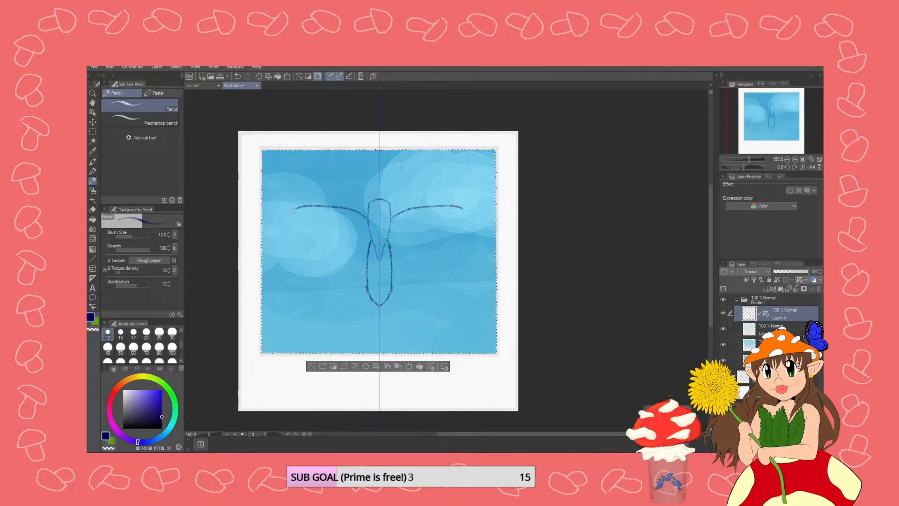
left_click_drag(275, 222, 272, 226)
key("ctrl+z")
key("ctrl+z")
key("ctrl+z")
left_click_drag(391, 216, 435, 208)
key("ctrl+z")
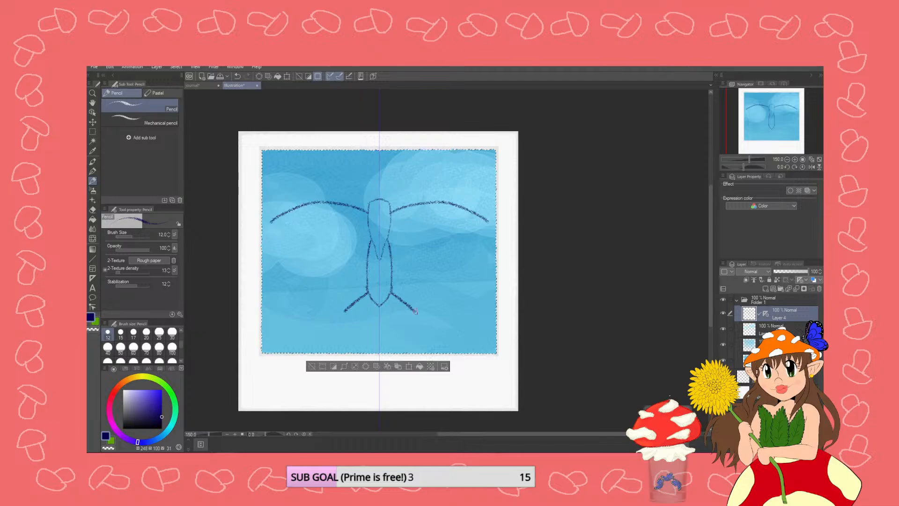
- Sketch the wings' notched outer and lower edges and the curve dividing the forewings from the hindwings
key("ctrl+z")
key("ctrl+z")
left_click_drag(394, 317, 393, 318)
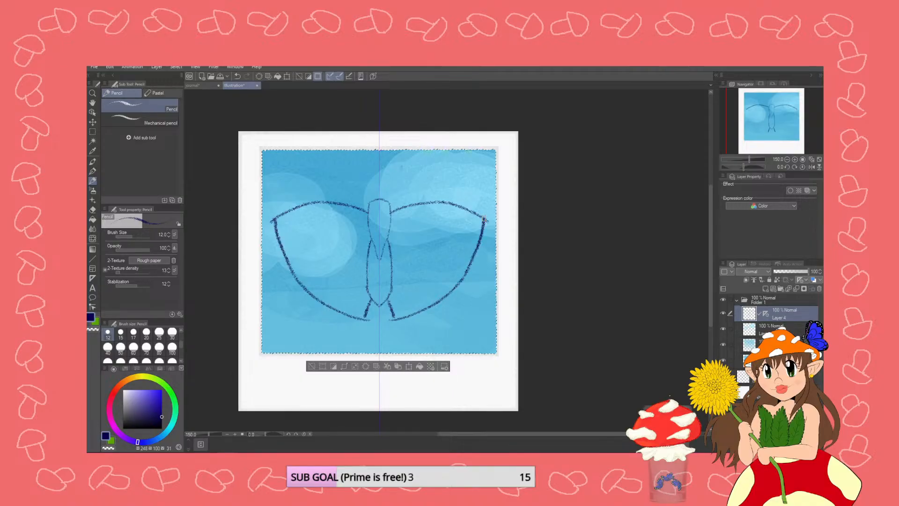
left_click_drag(485, 219, 487, 220)
left_click_drag(272, 218, 273, 226)
left_click_drag(474, 255, 462, 264)
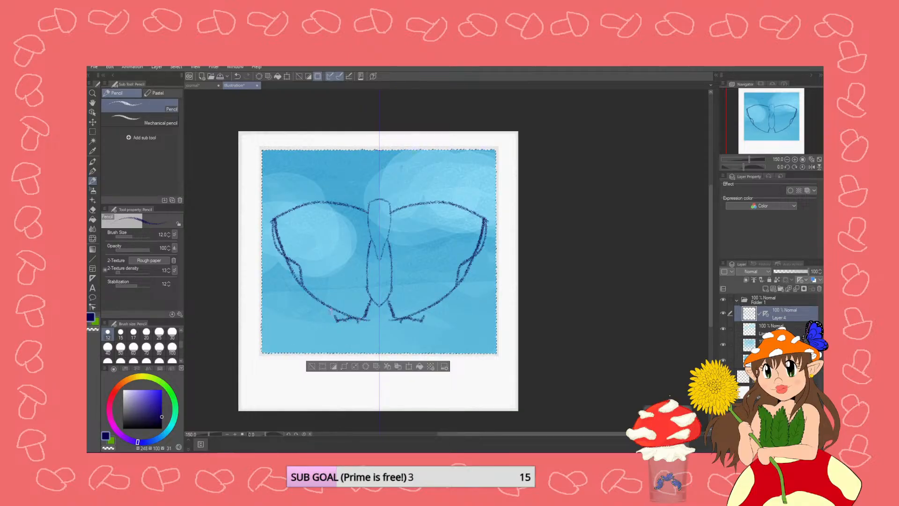
left_click_drag(300, 286, 340, 284)
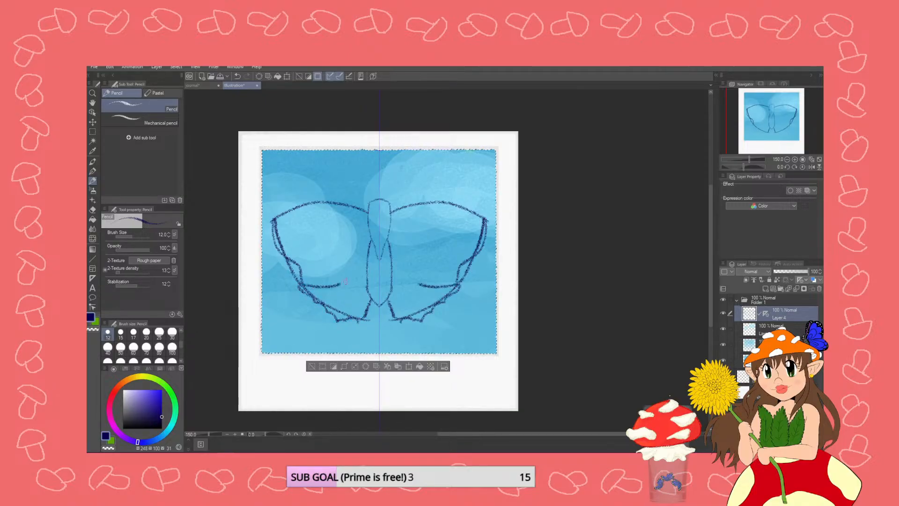
left_click_drag(367, 255, 370, 246)
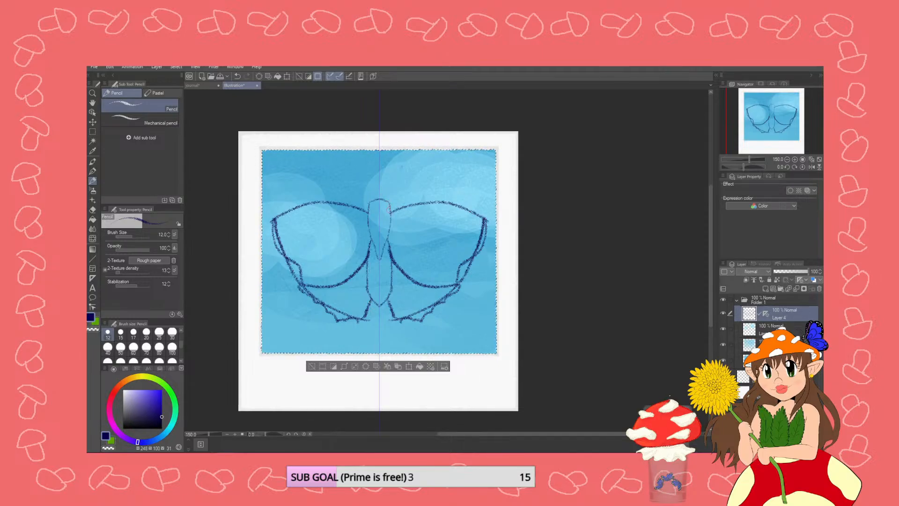
- Sketch the butterfly's antennae and eyes, and add curved segment lines along its body
mouse_move(385, 200)
left_mouse_down()
mouse_move(391, 213)
mouse_move(354, 162)
left_mouse_up()
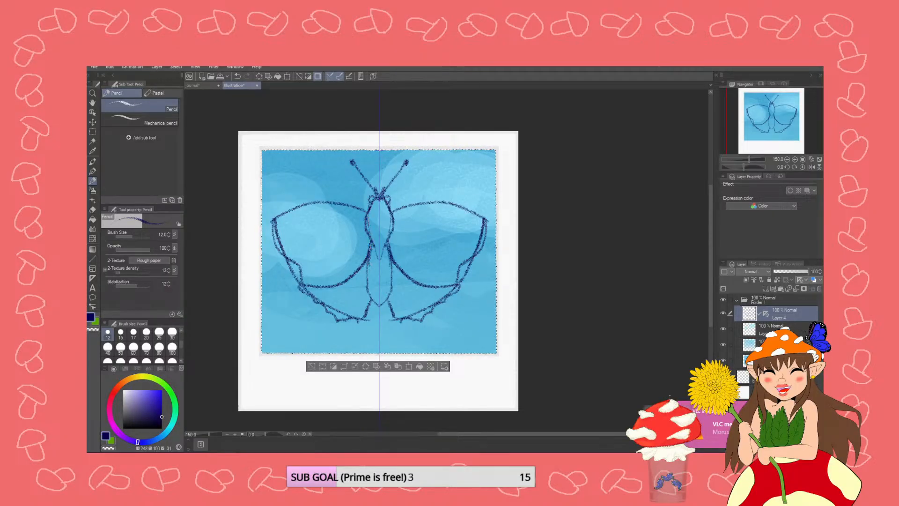
mouse_move(379, 211)
left_mouse_down()
mouse_move(367, 219)
mouse_move(370, 296)
left_mouse_up()
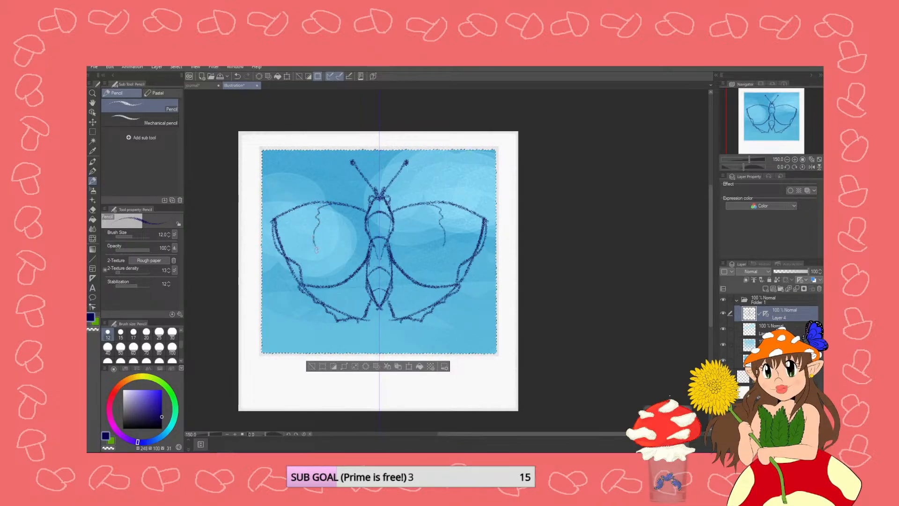
- Sketch jagged patches, spots and vein lines inside the forewings and hindwings
left_click_drag(325, 270, 324, 278)
key("ctrl+z")
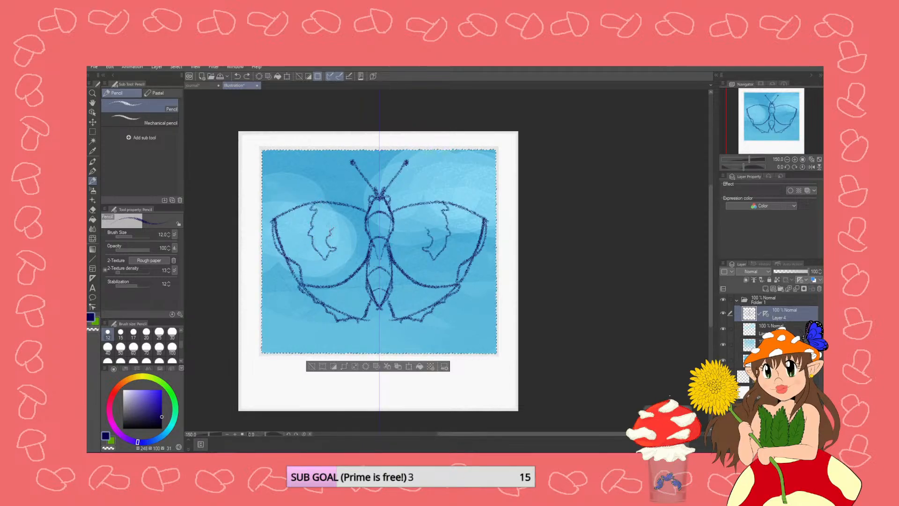
left_click_drag(329, 212, 343, 211)
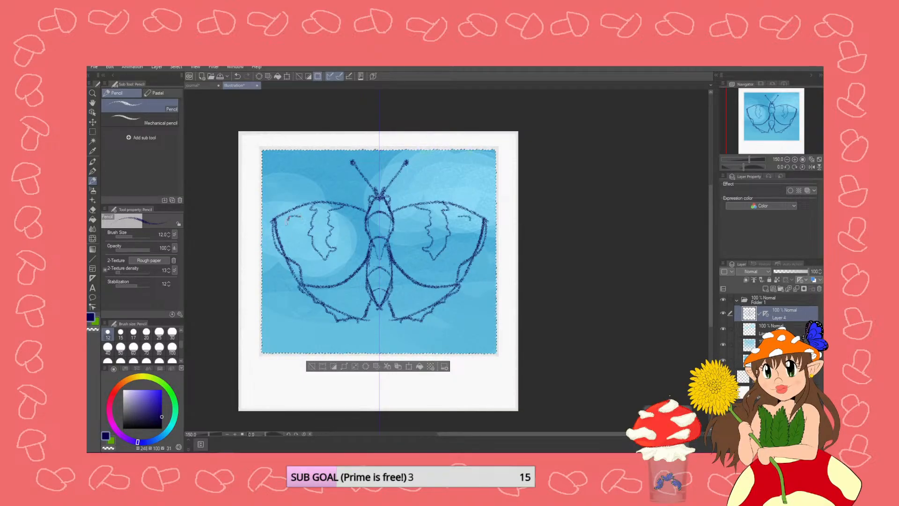
left_click_drag(297, 220, 299, 226)
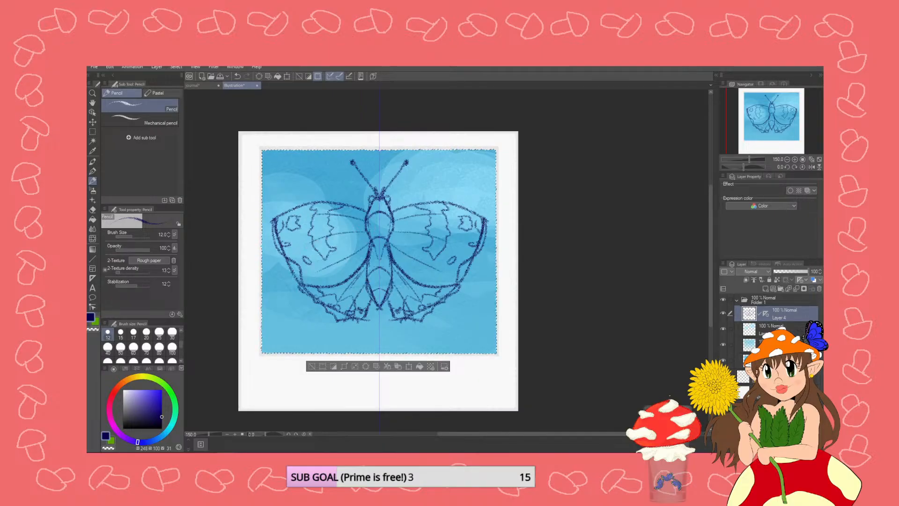
- Lower the butterfly sketch layer's opacity to 31% and hide the blue sky layers beneath it
left_click(780, 271)
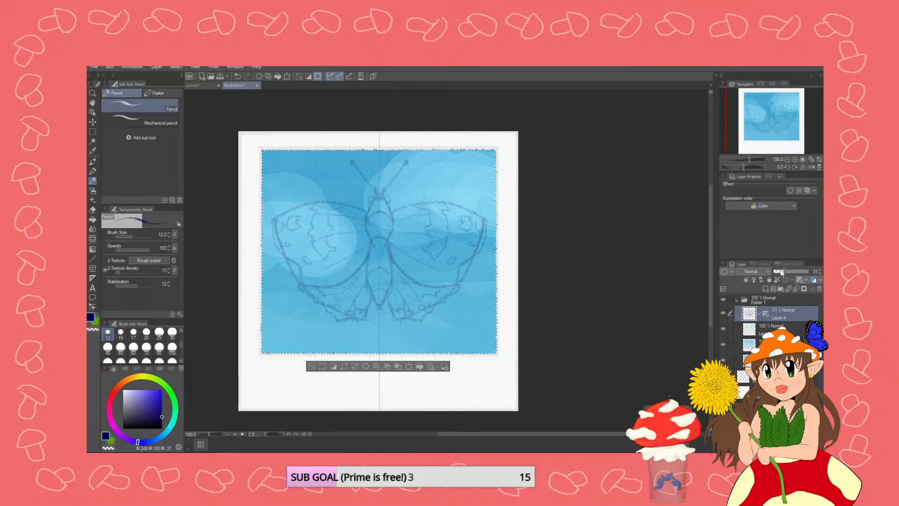
left_click(722, 345)
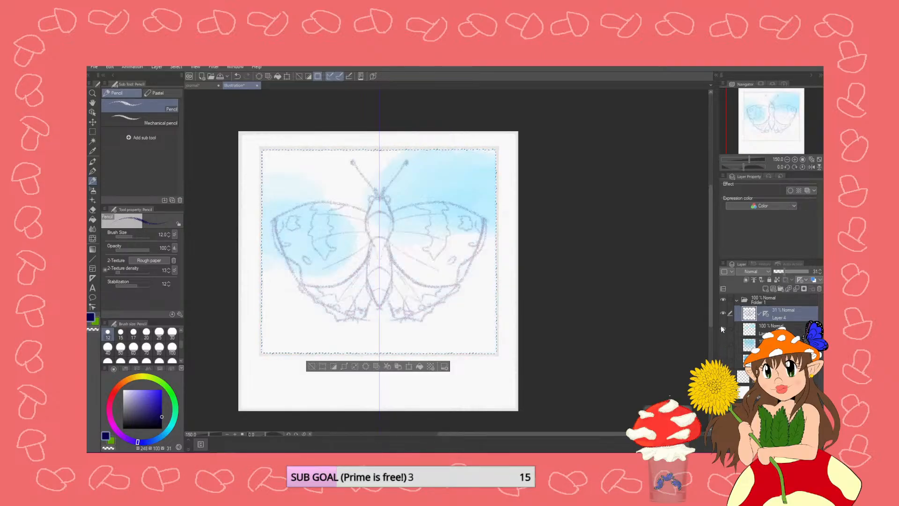
left_click(720, 325)
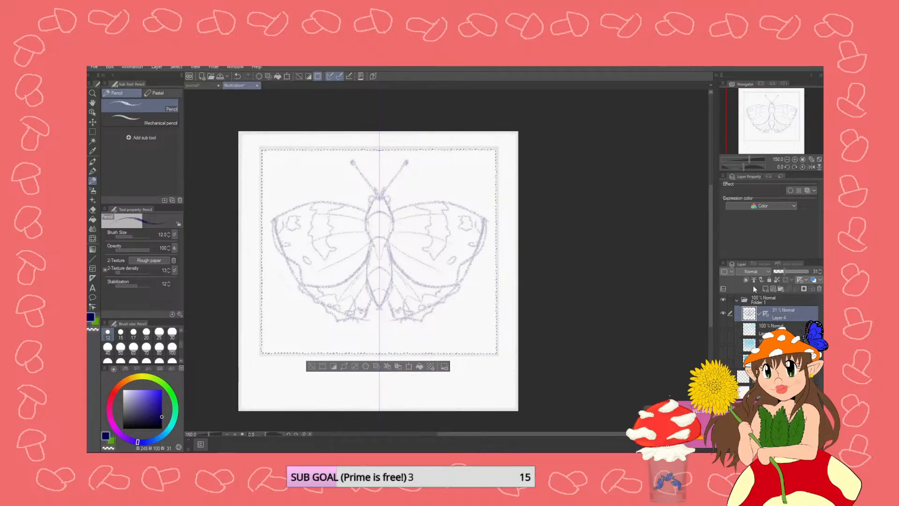
- Add a new raster layer above the sketch and move the symmetry ruler from the sketch layer onto it
left_click(765, 288)
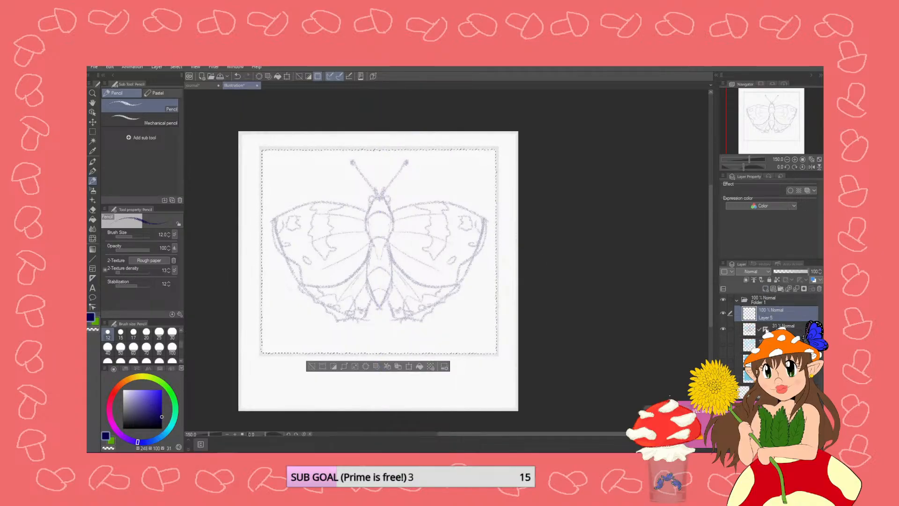
key("alt+bracketleft")
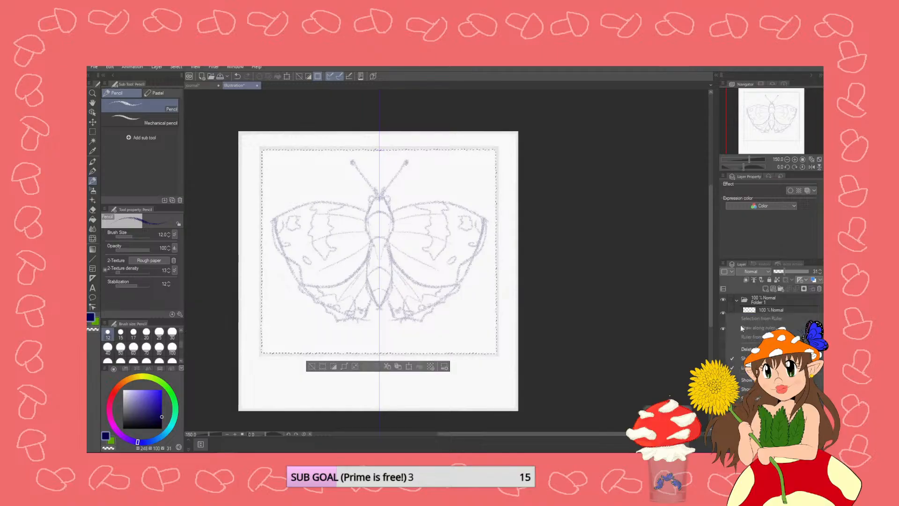
left_click_drag(764, 315, 764, 315)
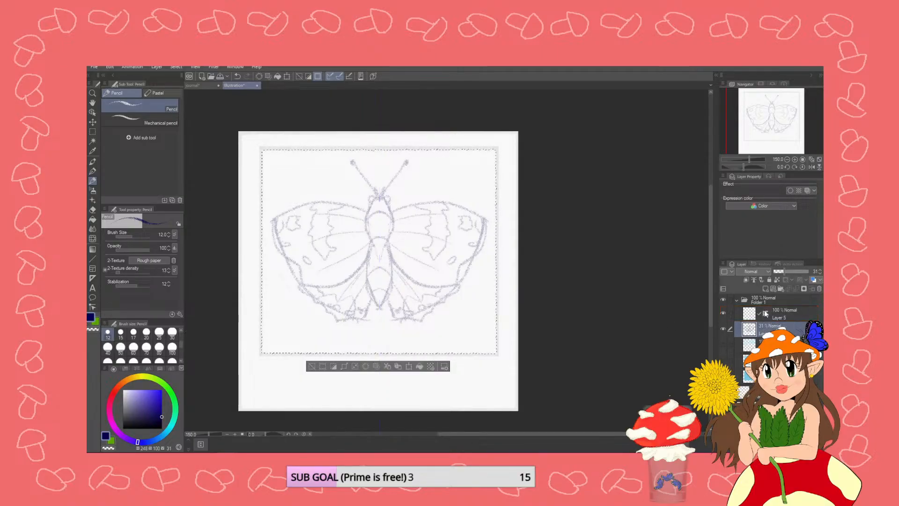
left_click(750, 318)
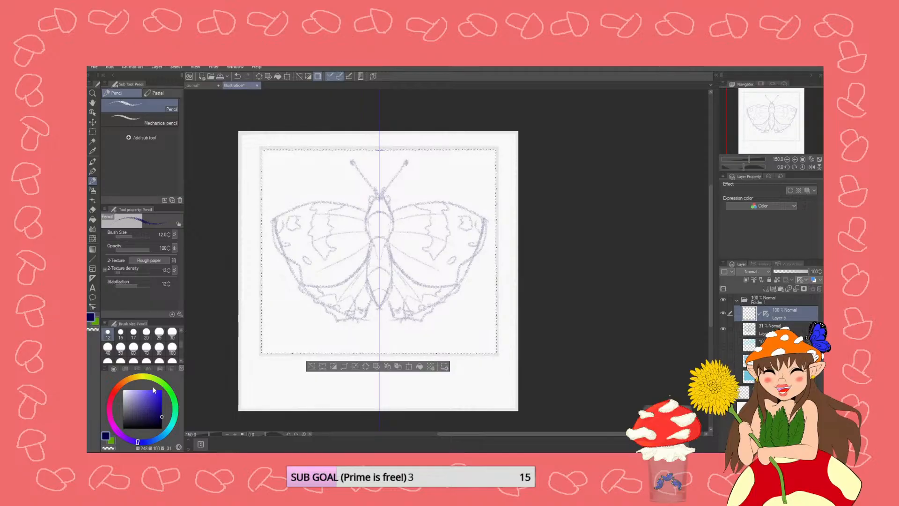
- Choose a dark brown drawing colour and set the pencil's brush size to 8, undoing the test stroke
left_click(124, 384)
left_click(136, 412)
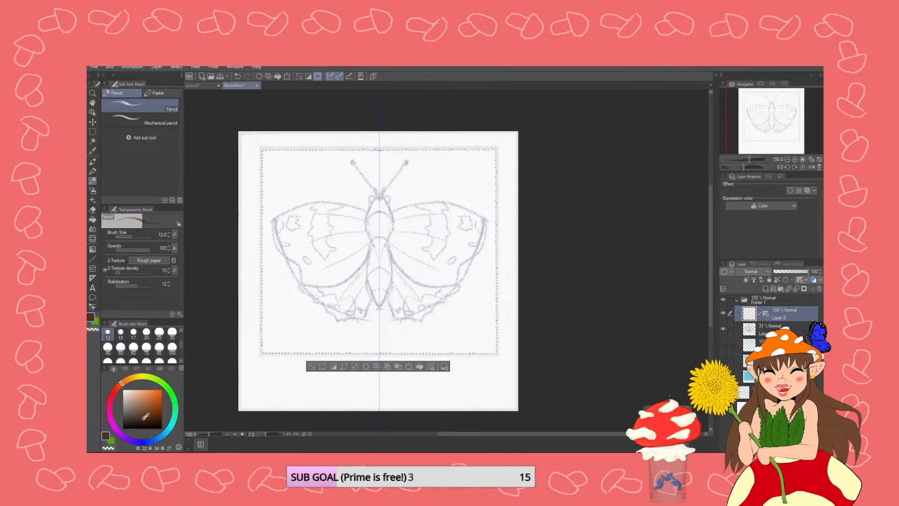
left_click_drag(145, 417, 155, 418)
left_click(158, 419)
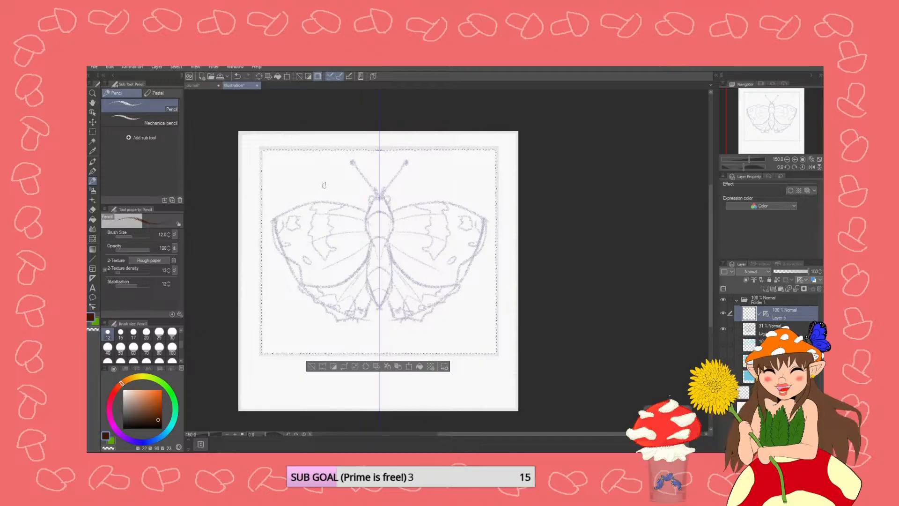
left_click_drag(321, 212, 282, 216)
key("ctrl+z")
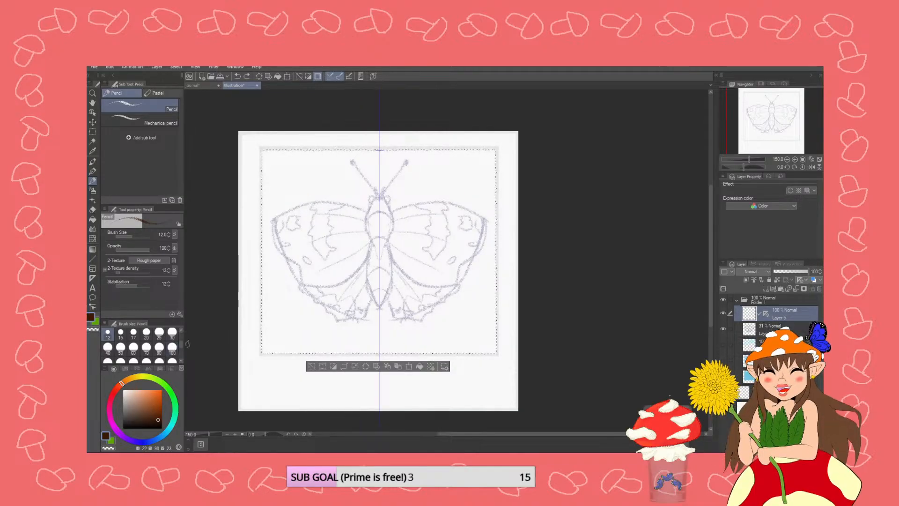
scroll(181, 348, "up", 2)
left_click(159, 339)
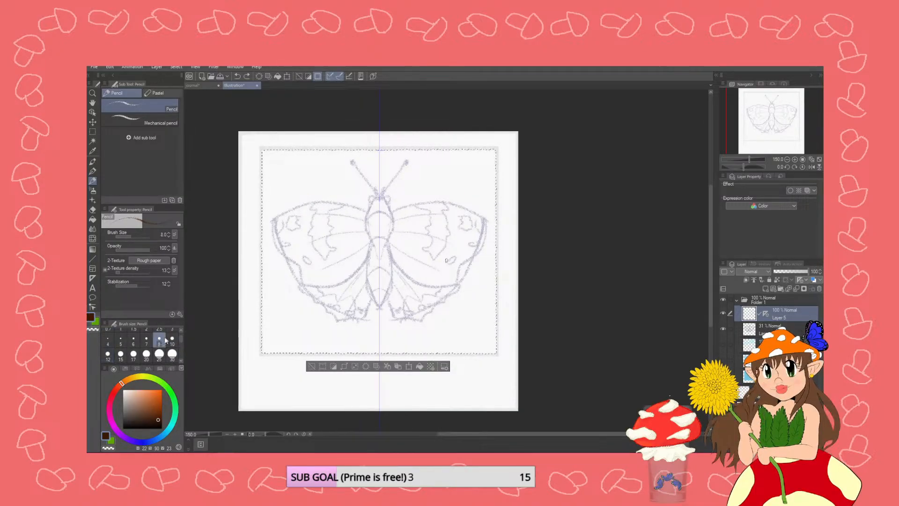
- Outline the forewings in dark brown over the sketch, including the arched upper edge, notched outer edge and lower edge
left_click_drag(367, 211, 322, 204)
key("ctrl+z")
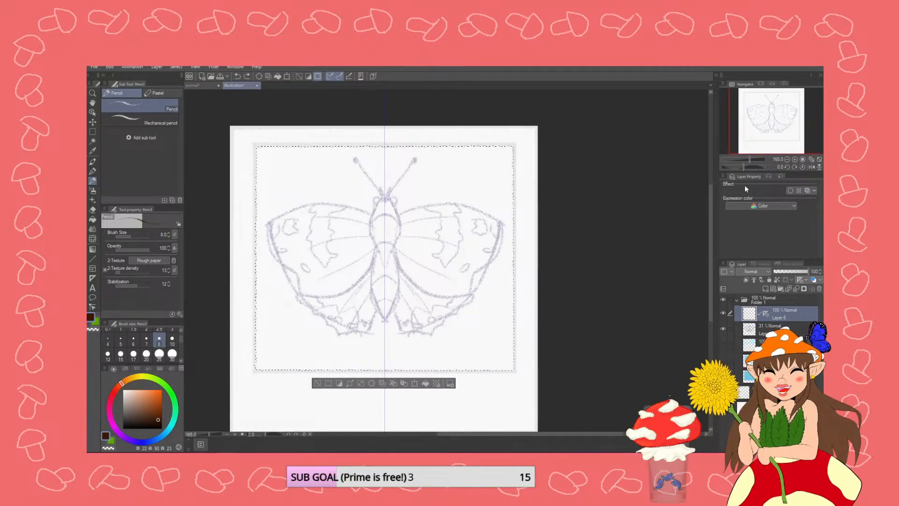
left_click_drag(741, 167, 748, 166)
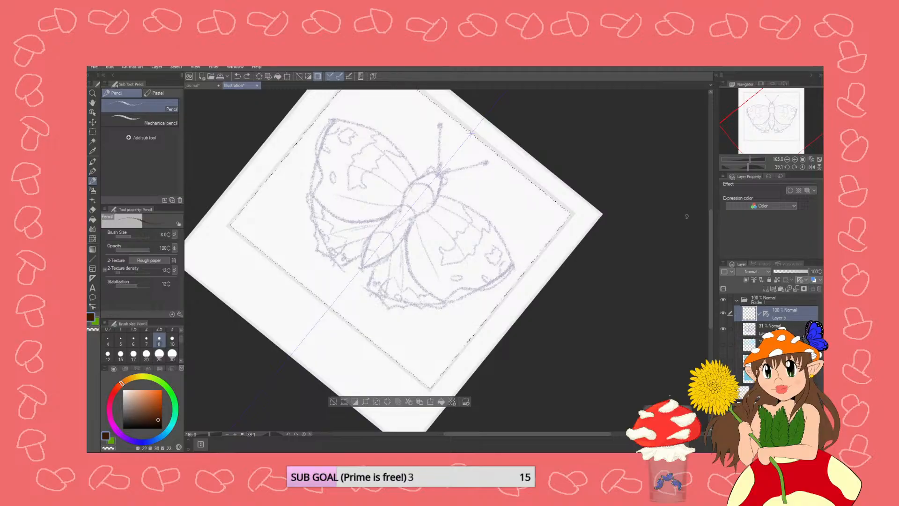
left_click_drag(712, 260, 709, 246)
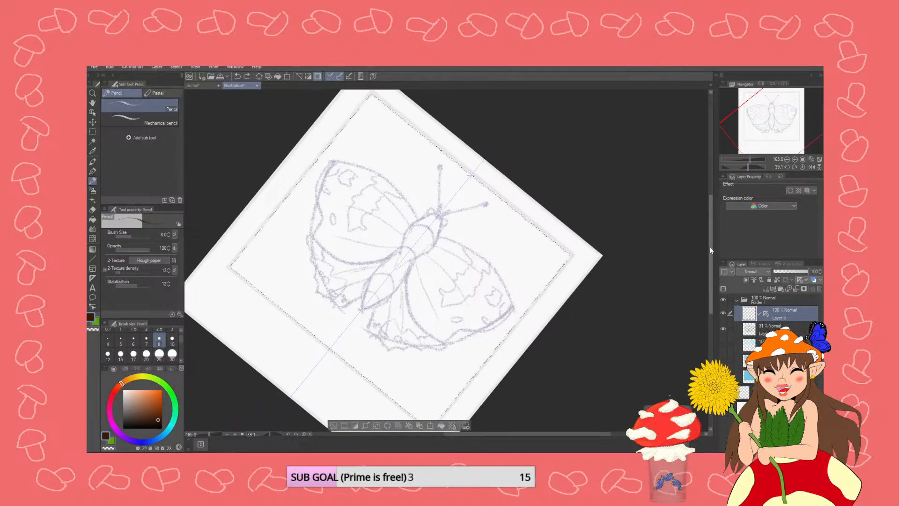
scroll(401, 182, "up", 4)
scroll(389, 184, "down", 2)
scroll(383, 183, "up", 2)
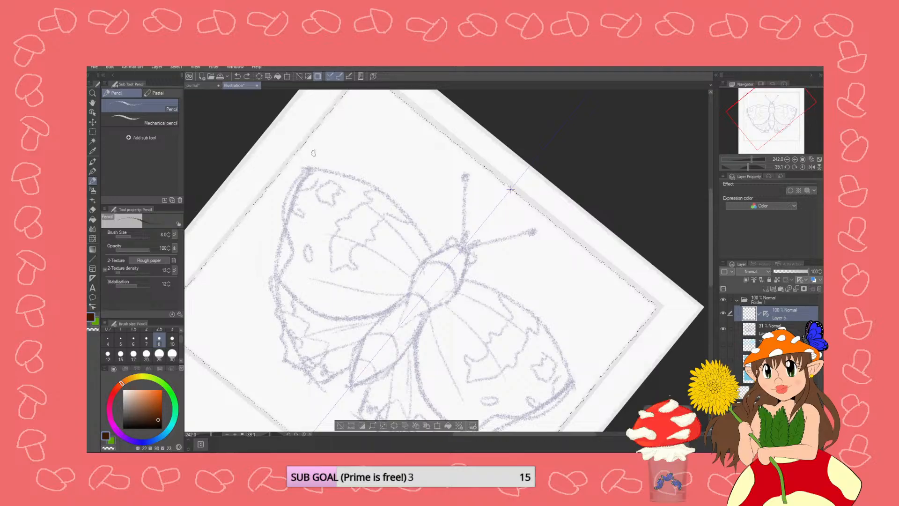
mouse_move(304, 167)
left_mouse_down()
mouse_move(380, 191)
mouse_move(434, 251)
left_mouse_up()
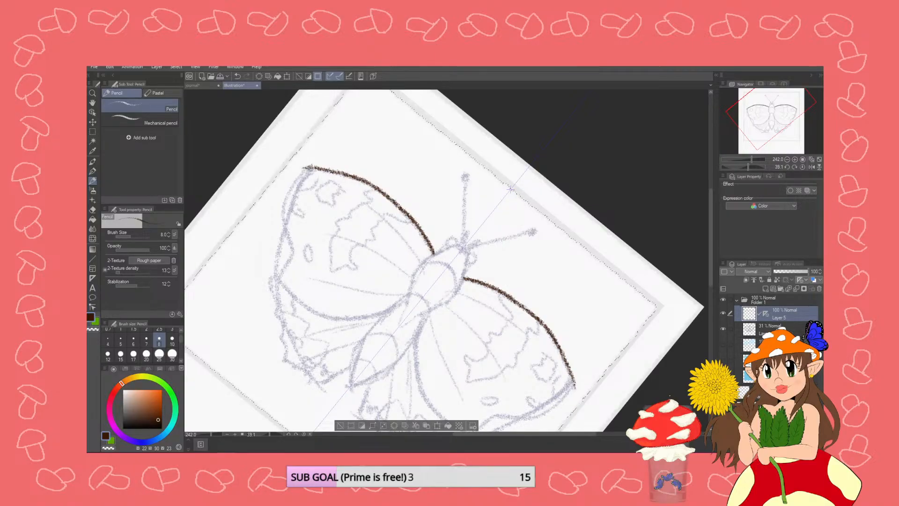
mouse_move(301, 169)
left_mouse_down()
mouse_move(282, 208)
mouse_move(293, 243)
mouse_move(279, 280)
mouse_move(292, 287)
mouse_move(289, 277)
mouse_move(277, 275)
mouse_move(307, 301)
mouse_move(395, 303)
left_mouse_up()
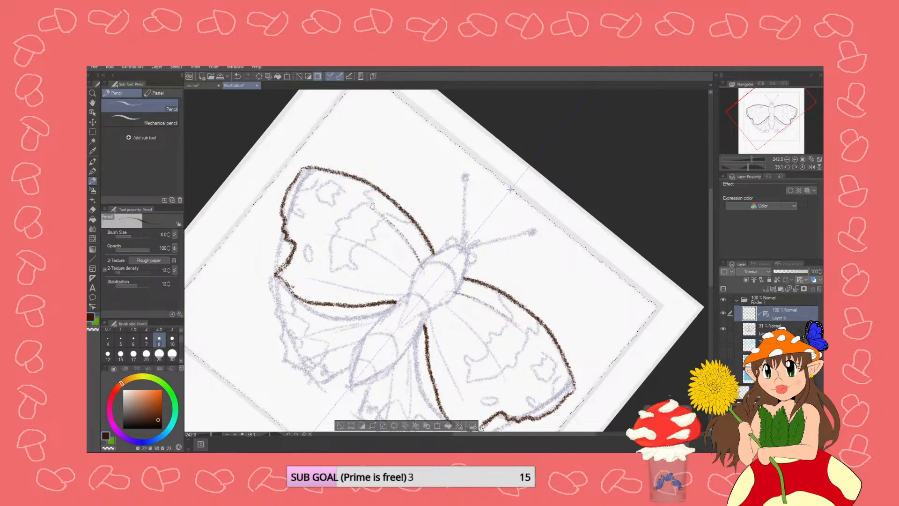
- Trace the forewings' vein lines and outline the scalloped edges of the hindwings in dark brown
left_click_drag(411, 277, 328, 242)
left_click_drag(403, 297, 314, 280)
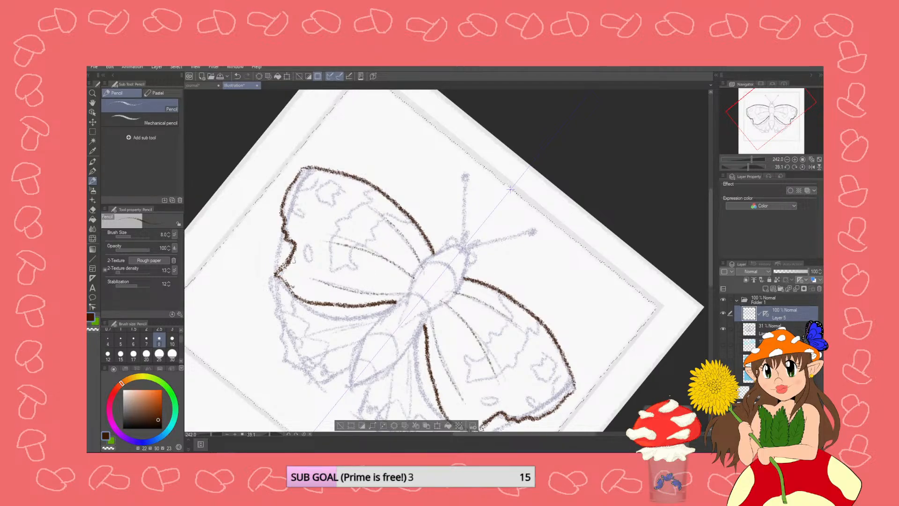
left_click_drag(711, 248, 710, 274)
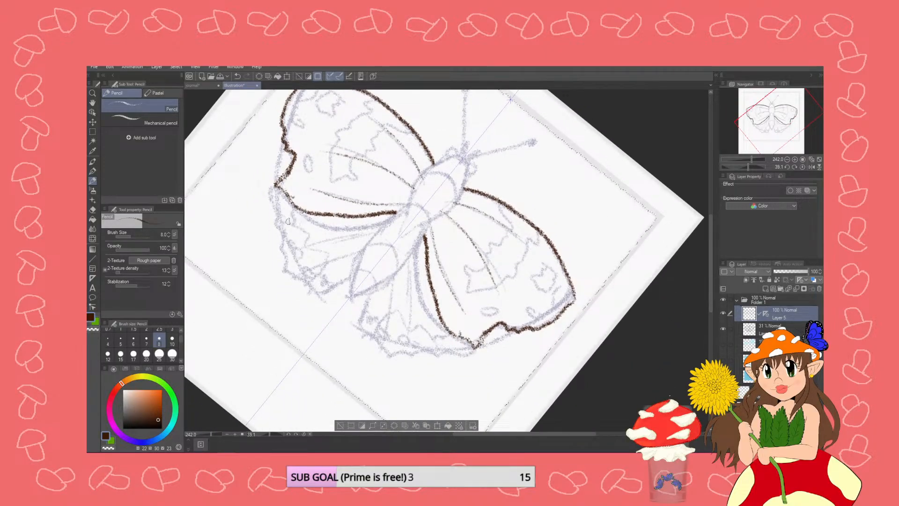
mouse_move(349, 275)
left_mouse_down()
mouse_move(320, 295)
mouse_move(300, 283)
mouse_move(271, 206)
mouse_move(282, 192)
left_mouse_up()
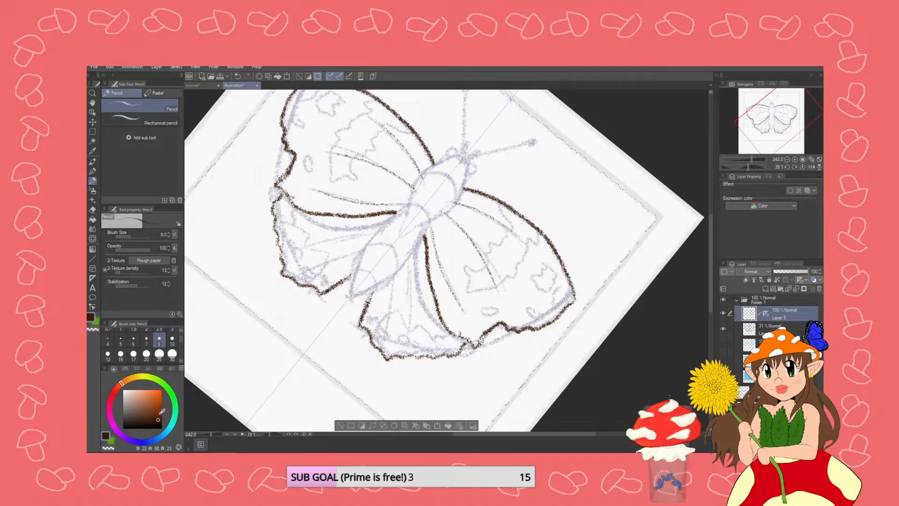
- Choose a darker shade of brown and outline the butterfly's thorax and tapered abdomen over the sketch
left_click(162, 423)
left_click_drag(450, 155, 408, 210)
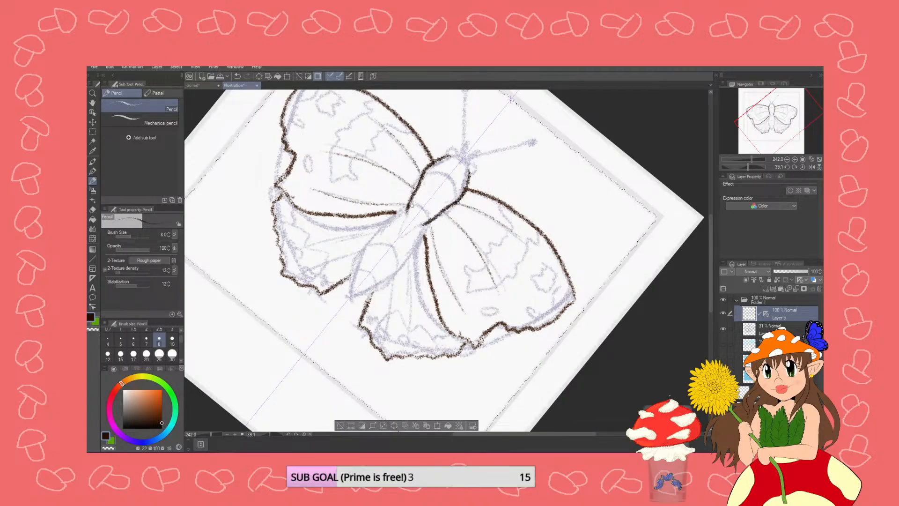
mouse_move(407, 210)
left_mouse_down()
mouse_move(396, 241)
mouse_move(389, 225)
mouse_move(363, 250)
mouse_move(345, 303)
left_mouse_up()
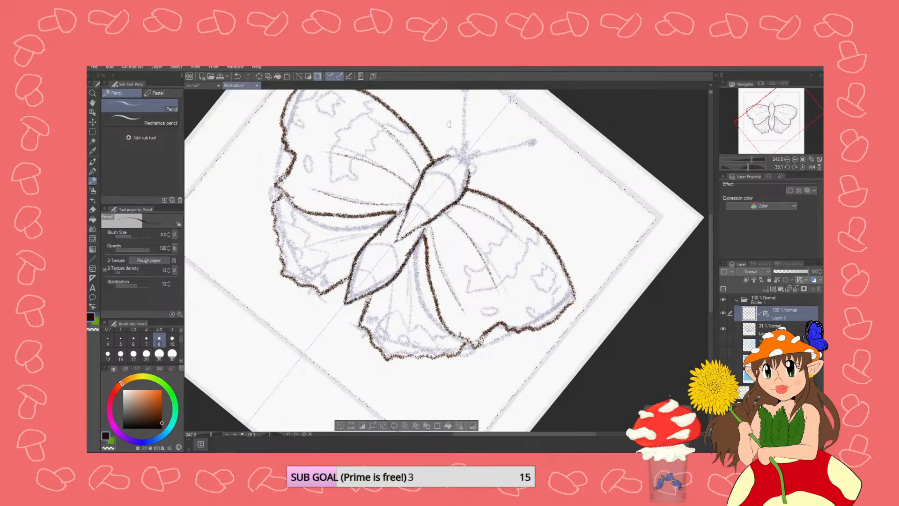
mouse_move(464, 145)
left_mouse_down()
mouse_move(456, 162)
mouse_move(457, 150)
mouse_move(473, 159)
mouse_move(461, 143)
mouse_move(447, 157)
left_mouse_up()
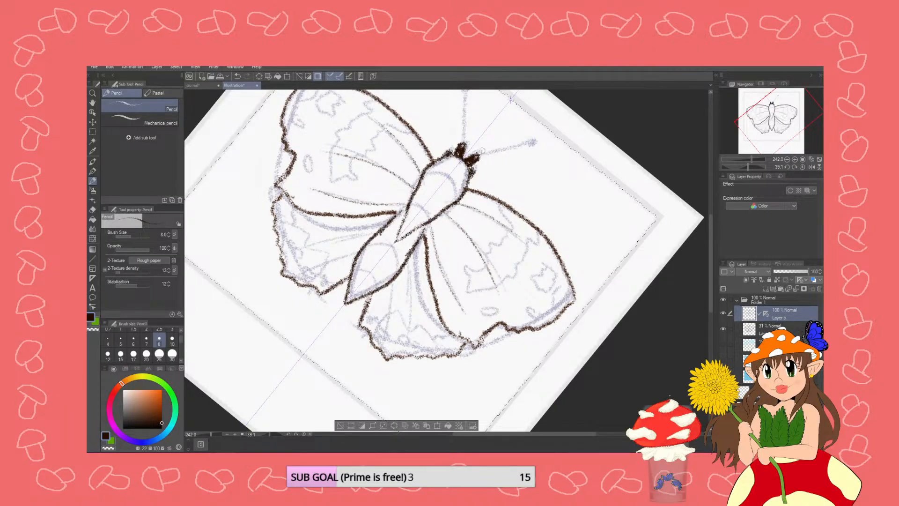
left_click_drag(709, 269, 710, 238)
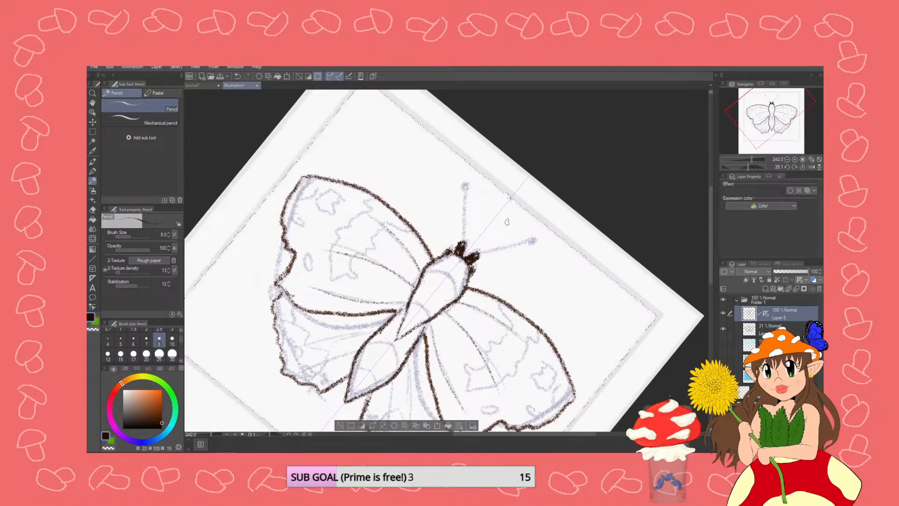
left_click_drag(466, 188, 464, 252)
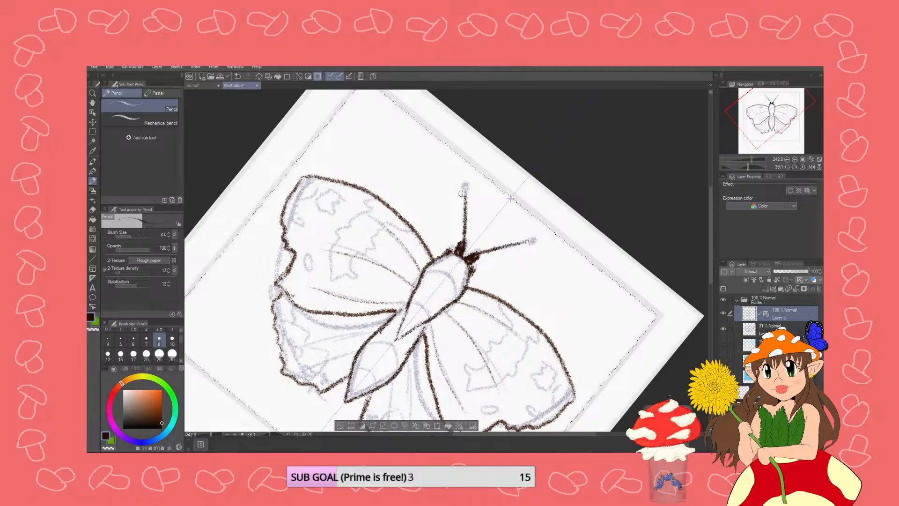
key("ctrl+z")
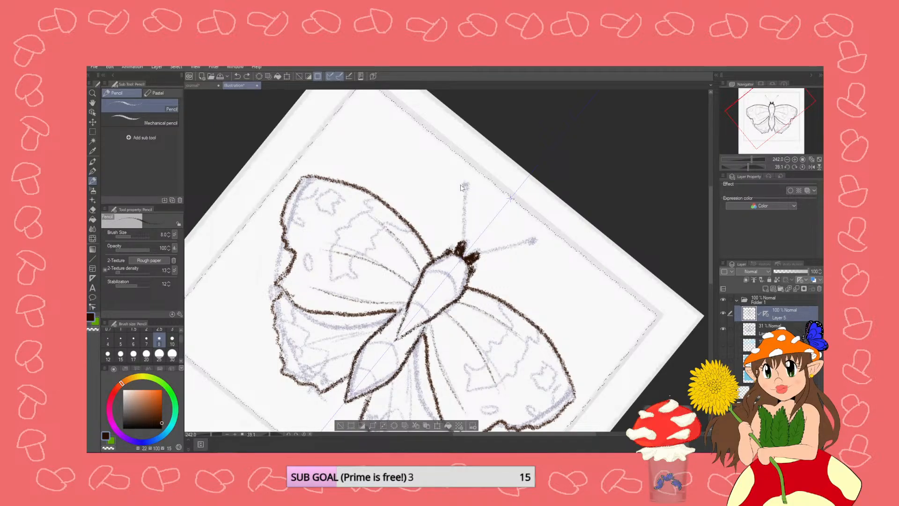
key("ctrl+z")
- Draw short, thin tufts on the butterfly's head and trace the straight antennae in dark brown
left_click_drag(450, 254, 467, 252)
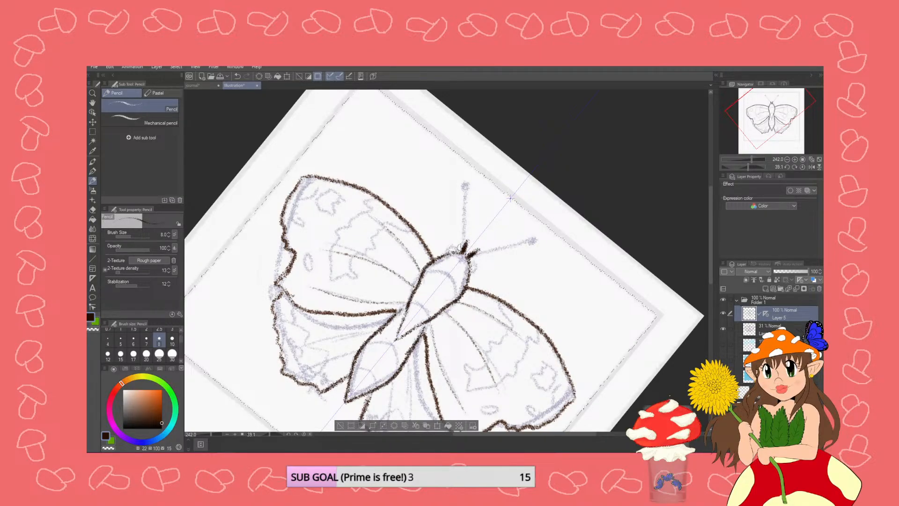
mouse_move(461, 253)
left_mouse_down()
mouse_move(466, 188)
mouse_move(466, 200)
left_mouse_up()
left_click_drag(454, 249, 462, 255)
- Add curved bands across the thorax and erase its pointed lower end where it overlaps the abdomen
left_click_drag(396, 311, 402, 309)
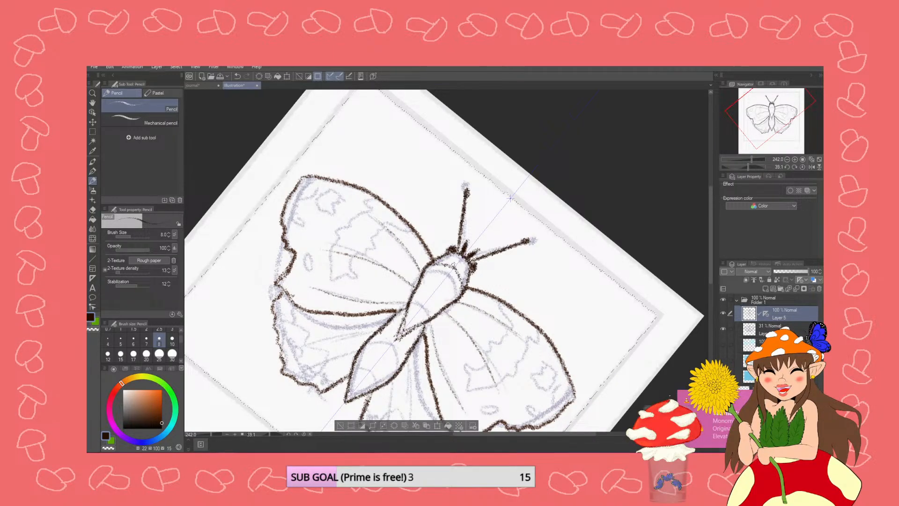
mouse_move(453, 302)
left_mouse_down()
mouse_move(440, 278)
mouse_move(430, 292)
left_mouse_up()
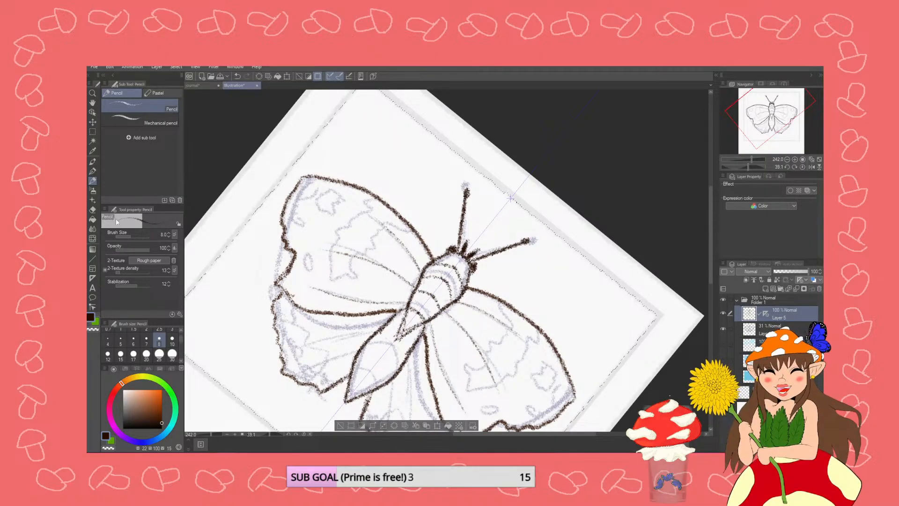
left_click(93, 210)
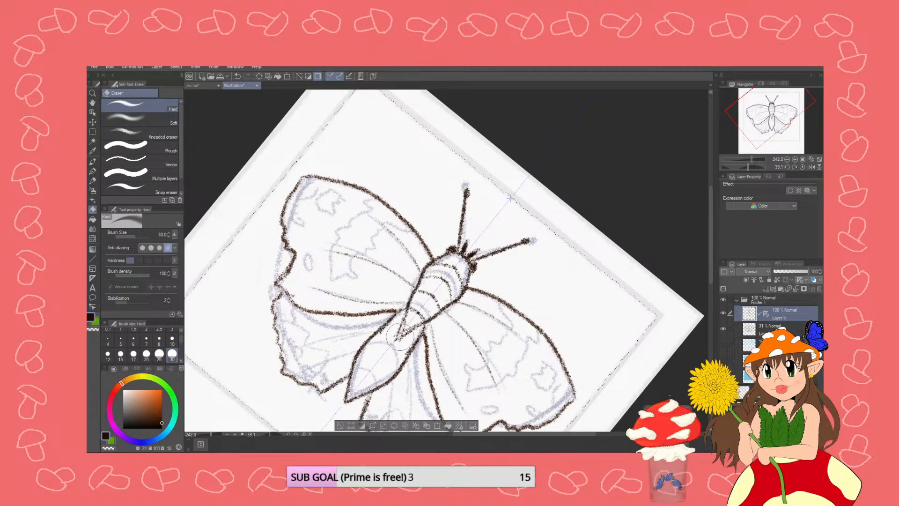
mouse_move(396, 337)
left_mouse_down()
mouse_move(407, 327)
mouse_move(396, 338)
left_mouse_up()
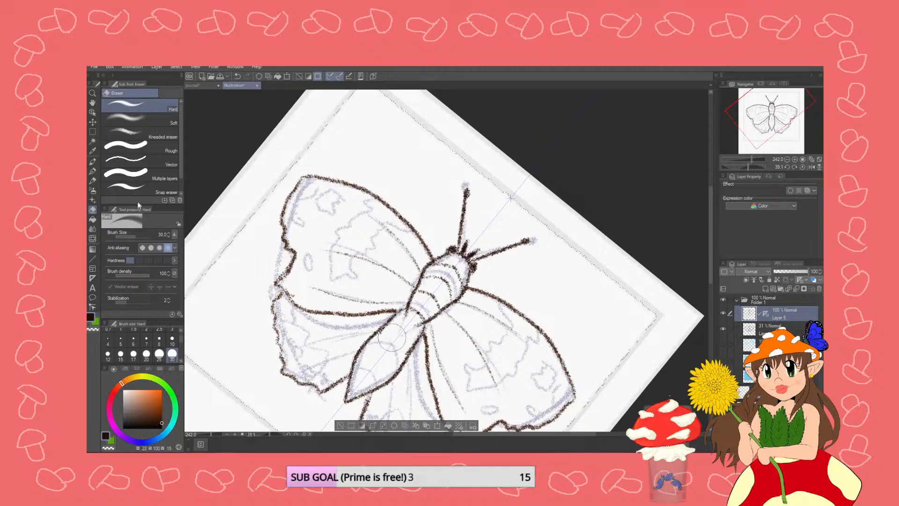
- Draw curved segment lines across the abdomen with the pencil, undoing the unwanted strokes
left_click(93, 181)
left_click_drag(419, 332, 402, 317)
key("ctrl+z")
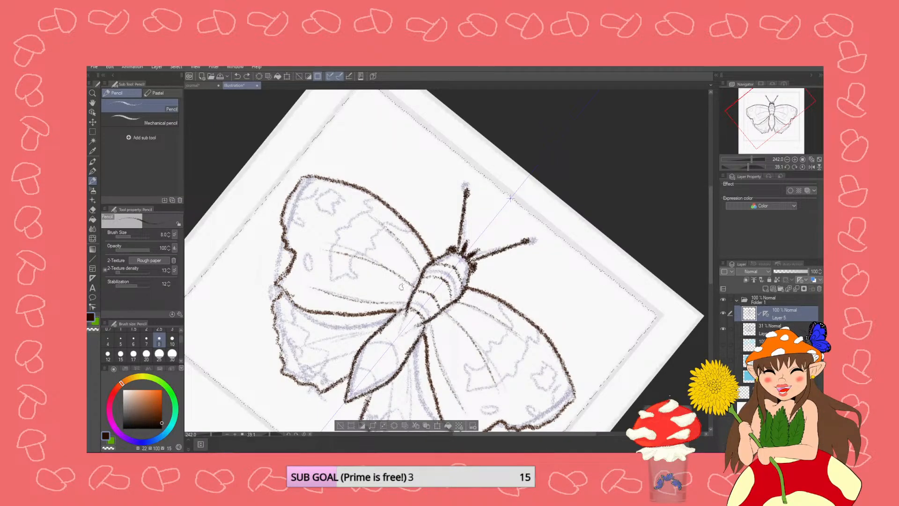
left_click_drag(391, 324, 406, 328)
left_click_drag(397, 369, 384, 343)
left_click_drag(377, 385, 368, 363)
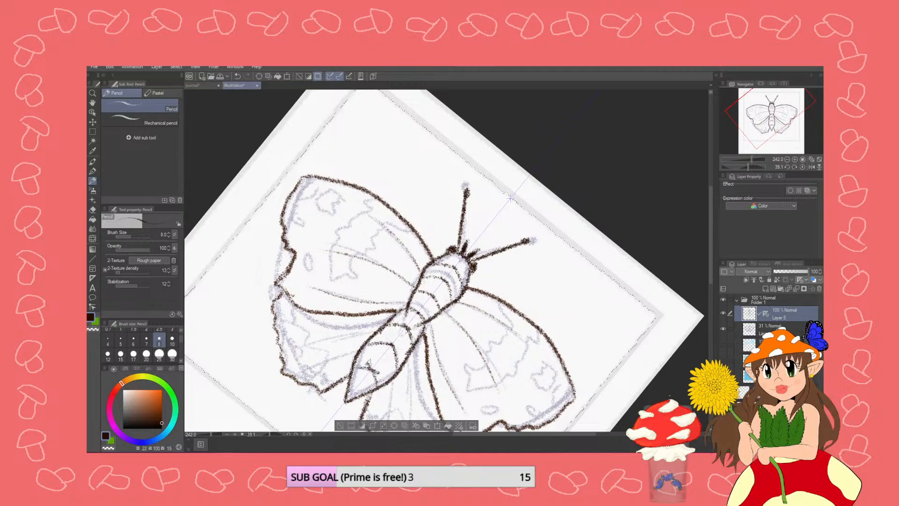
key("ctrl+z")
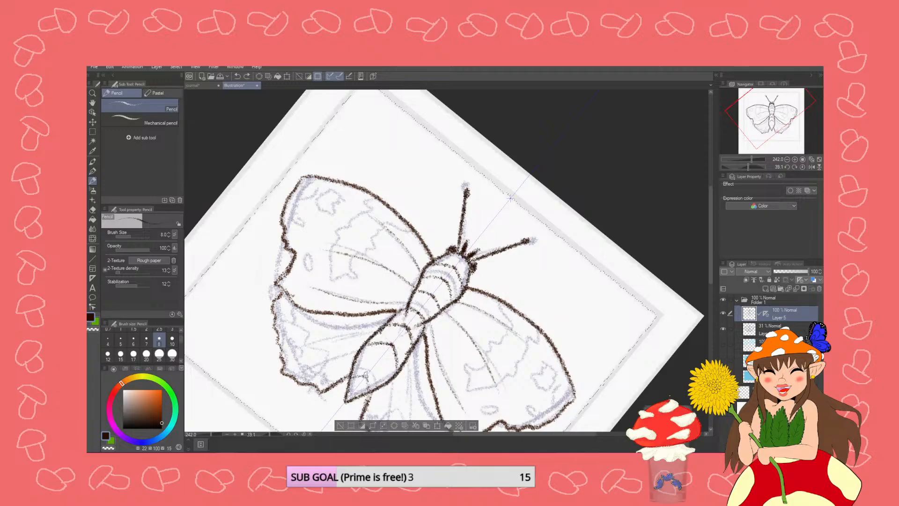
- Choose a red-orange colour and trace the jagged markings on the forewings
left_click(119, 387)
left_click(158, 403)
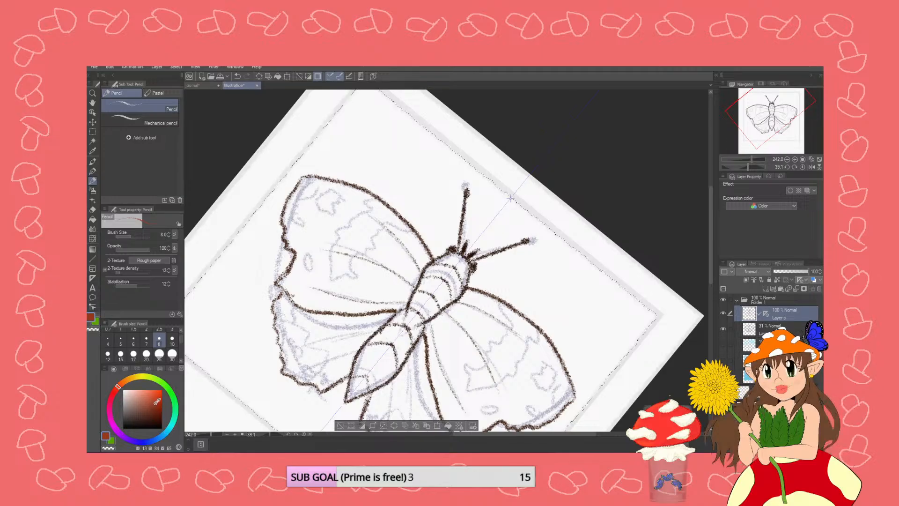
left_click_drag(158, 403, 159, 402)
mouse_move(373, 197)
left_mouse_down()
mouse_move(336, 231)
mouse_move(333, 287)
mouse_move(359, 281)
mouse_move(346, 265)
mouse_move(352, 251)
mouse_move(364, 252)
mouse_move(381, 223)
mouse_move(410, 232)
left_mouse_up()
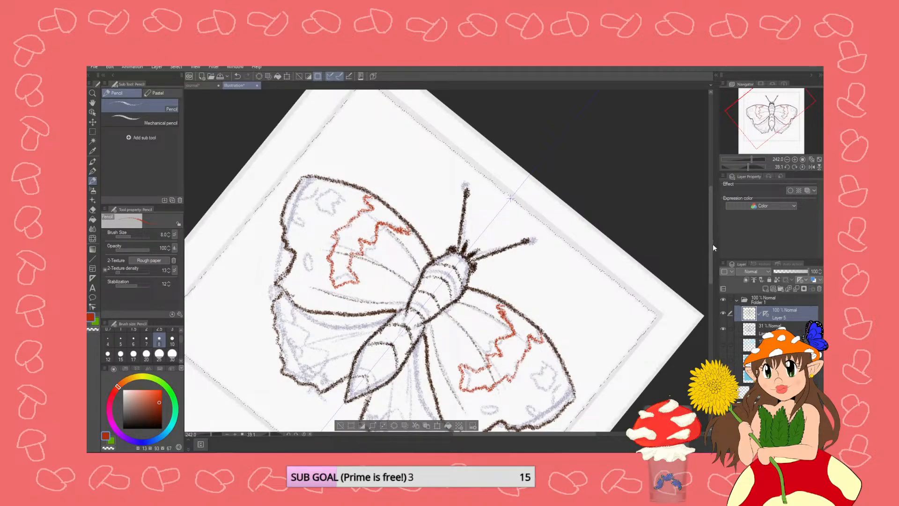
- Trace the markings near the outer edges of the hindwings in red-orange
scroll(713, 247, "down", 3)
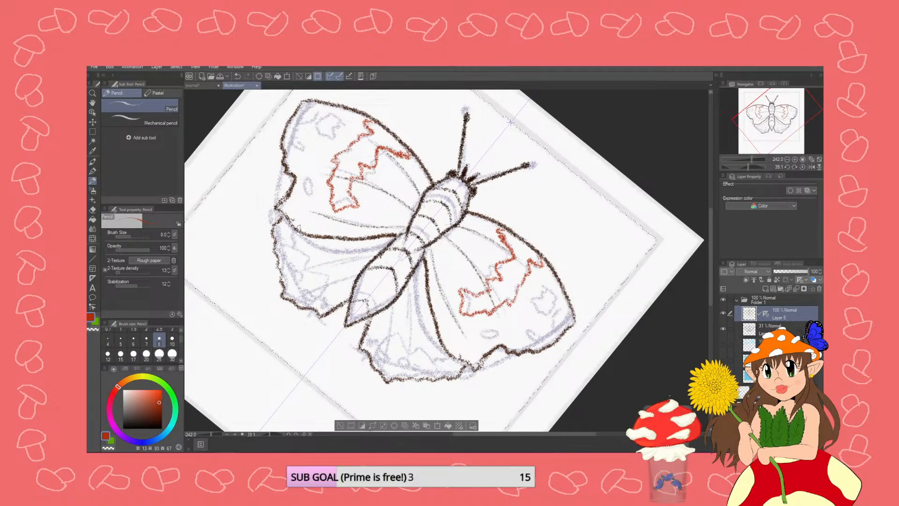
left_click_drag(296, 232, 304, 246)
left_click_drag(311, 268, 326, 283)
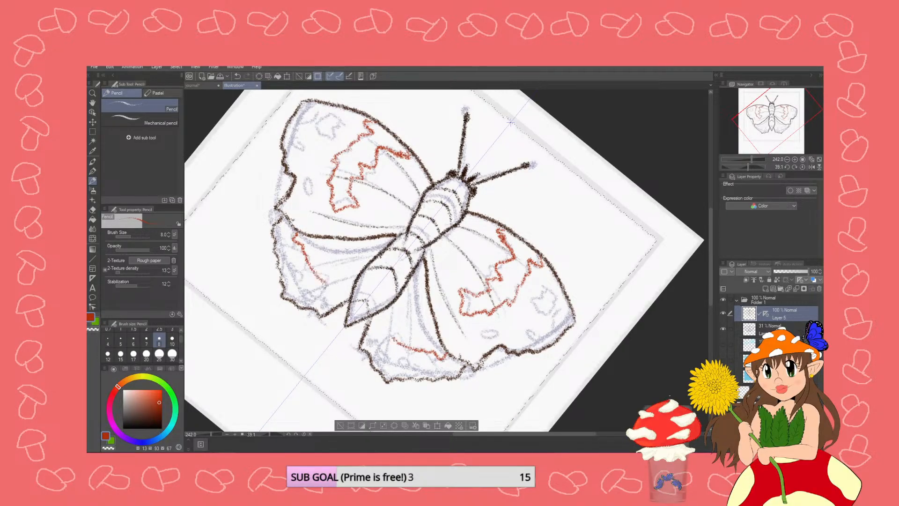
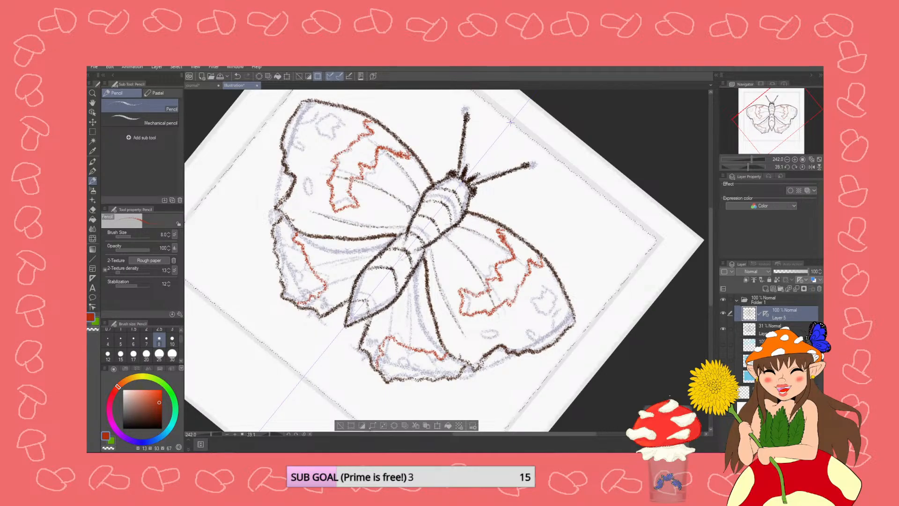
- Add a new raster layer directly beneath the line art layer and move the symmetry ruler onto it
scroll(334, 177, "down", 2)
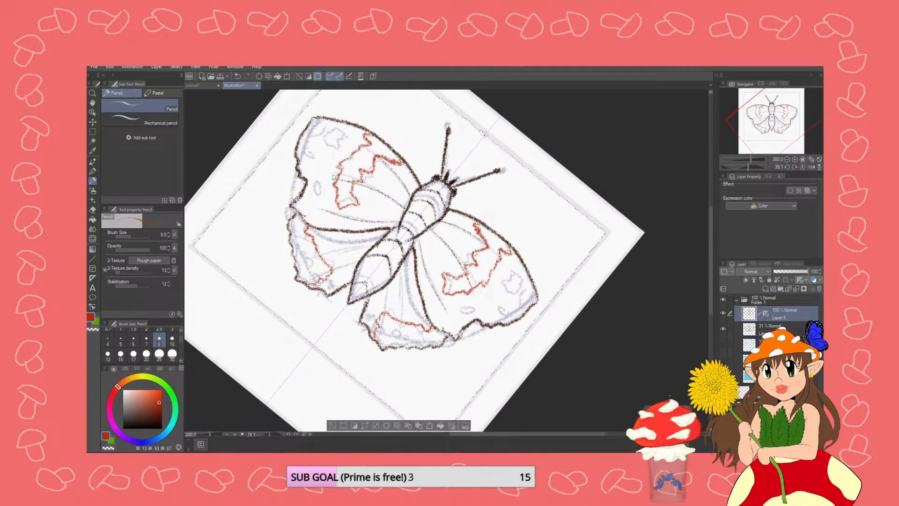
scroll(451, 238, "down", 1)
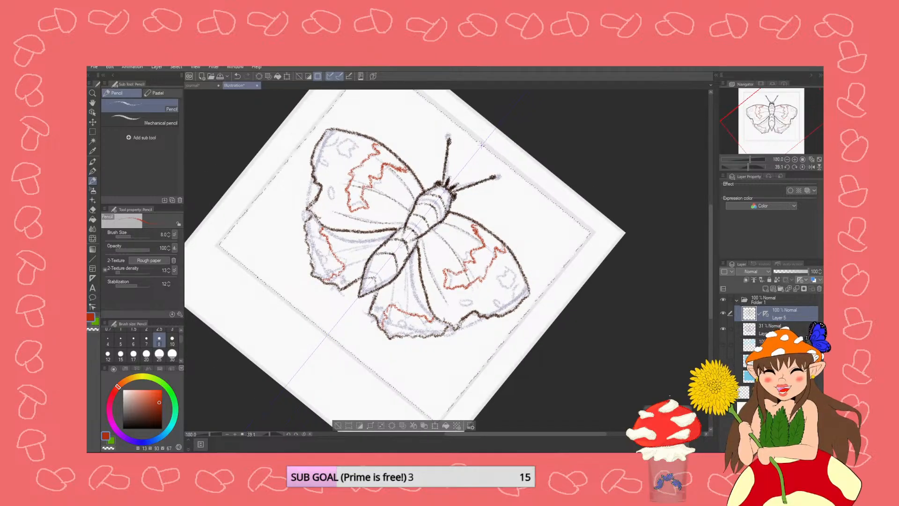
left_click(758, 326)
left_click(768, 288)
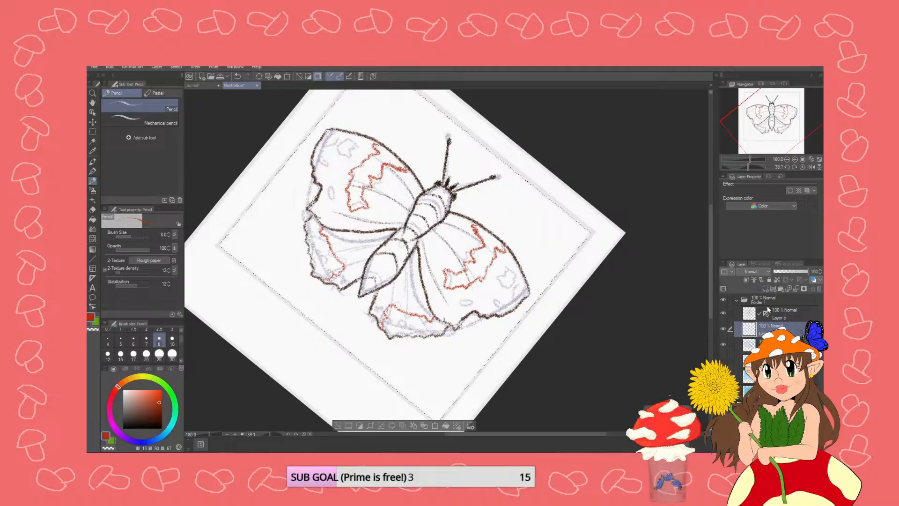
left_click(765, 310)
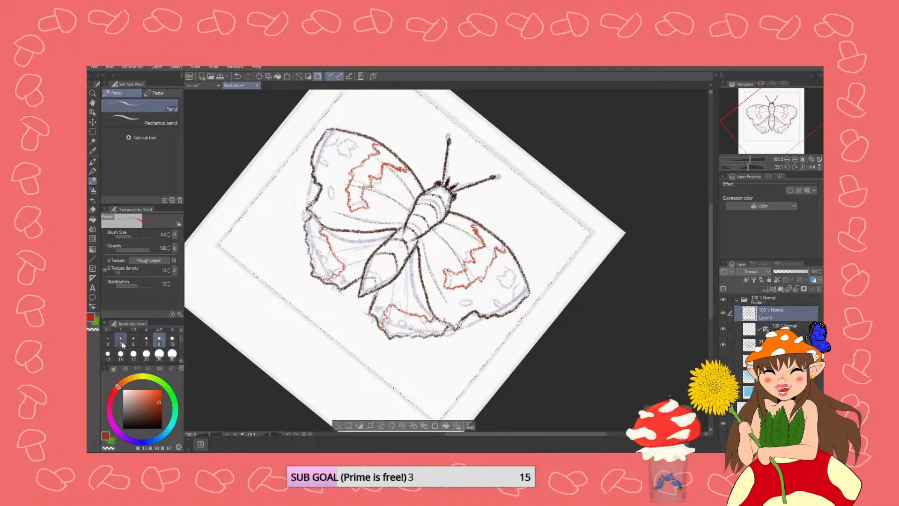
- Sample brown from the line art, darken it to a muted dark brown, and select the Textured pen
left_click(93, 219)
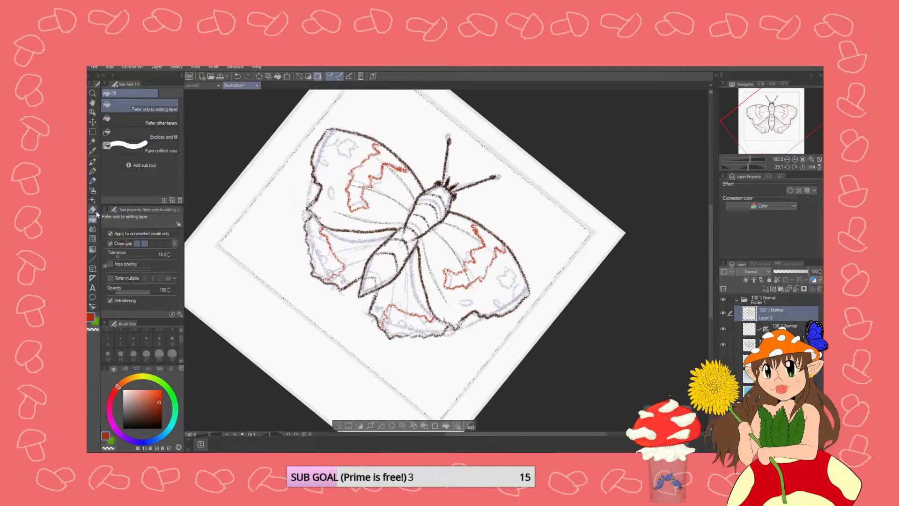
left_click(93, 171)
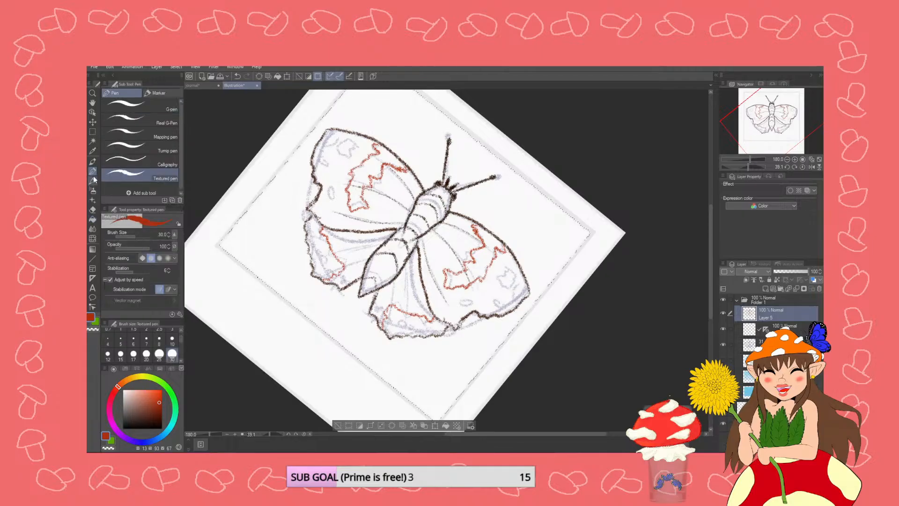
left_click(92, 150)
left_click(396, 227)
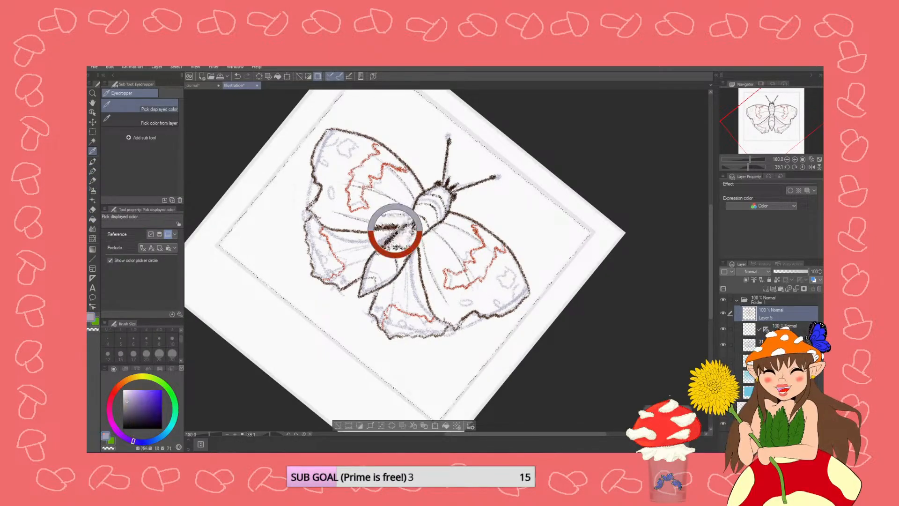
left_click(394, 229)
left_click(394, 229)
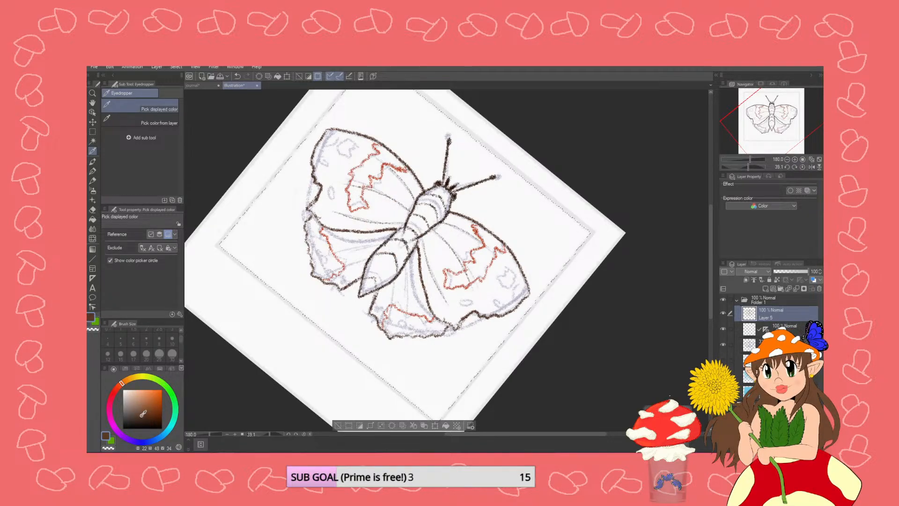
left_click(137, 414)
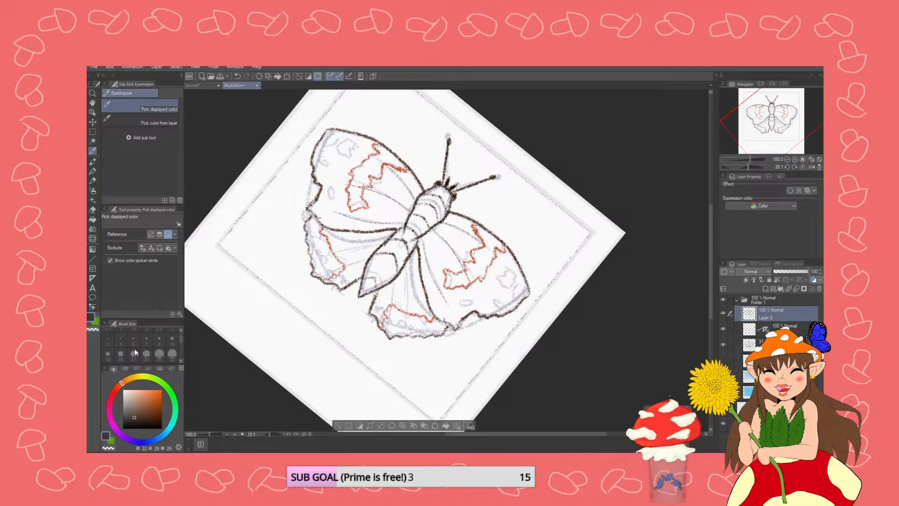
left_click(93, 163)
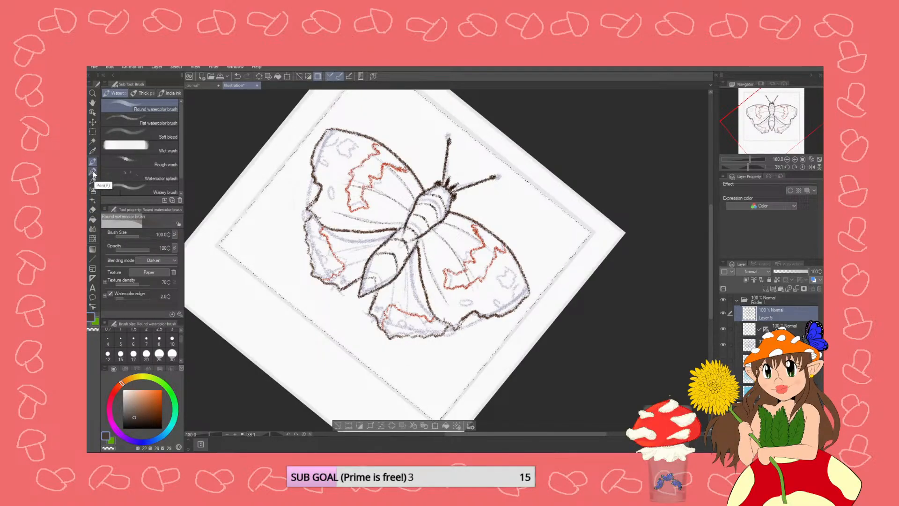
left_click(92, 171)
mouse_move(385, 190)
left_mouse_down()
mouse_move(384, 211)
mouse_move(396, 199)
mouse_move(373, 219)
left_mouse_up()
mouse_move(760, 323)
left_mouse_down()
mouse_move(755, 333)
mouse_move(764, 326)
left_mouse_up()
key("ctrl+z")
key("ctrl+z")
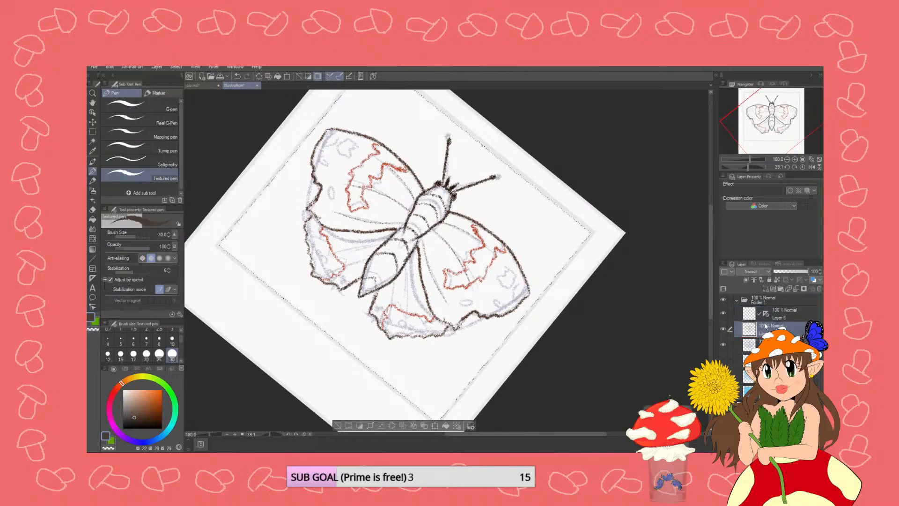
- On the top layer, paint a solid dark brown patch over the middle of the left forewing with the Textured pen
left_click(765, 314)
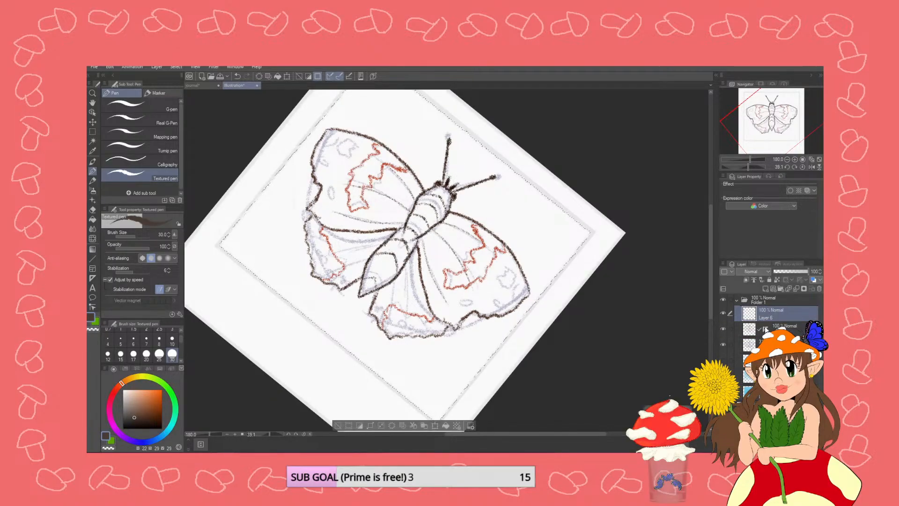
mouse_move(388, 198)
left_mouse_down()
mouse_move(382, 207)
mouse_move(380, 185)
mouse_move(354, 206)
mouse_move(349, 194)
left_mouse_up()
scroll(358, 180, "up", 2)
scroll(358, 180, "up", 6)
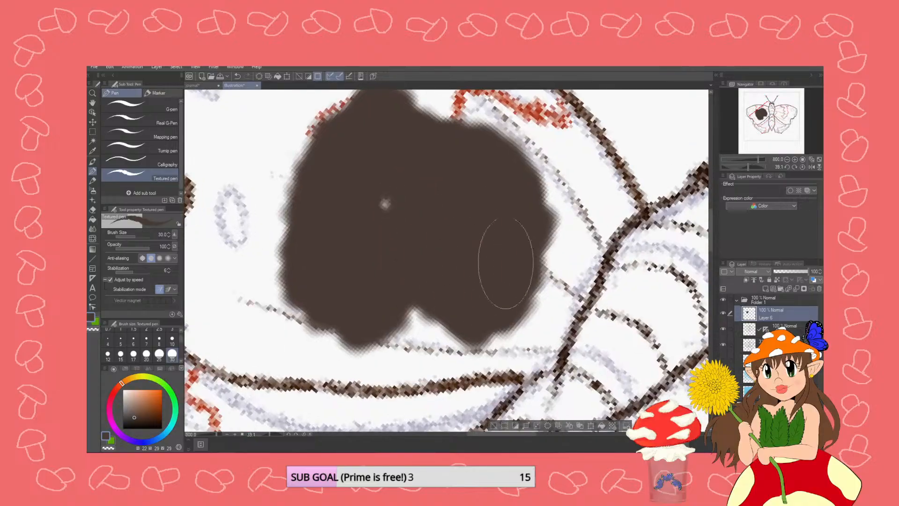
- Place the painted colour layer beneath the line art layer and transfer the symmetry ruler onto the colour layer
left_click_drag(748, 313, 751, 334)
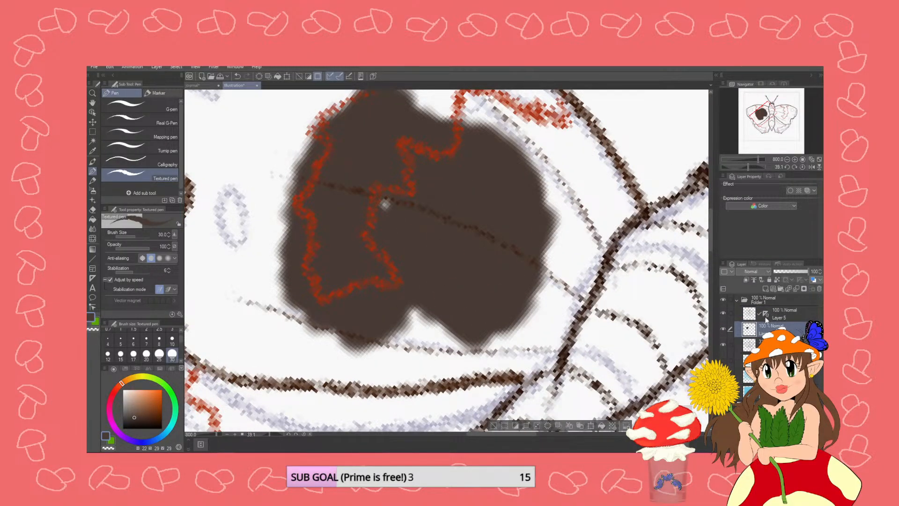
left_click(766, 317)
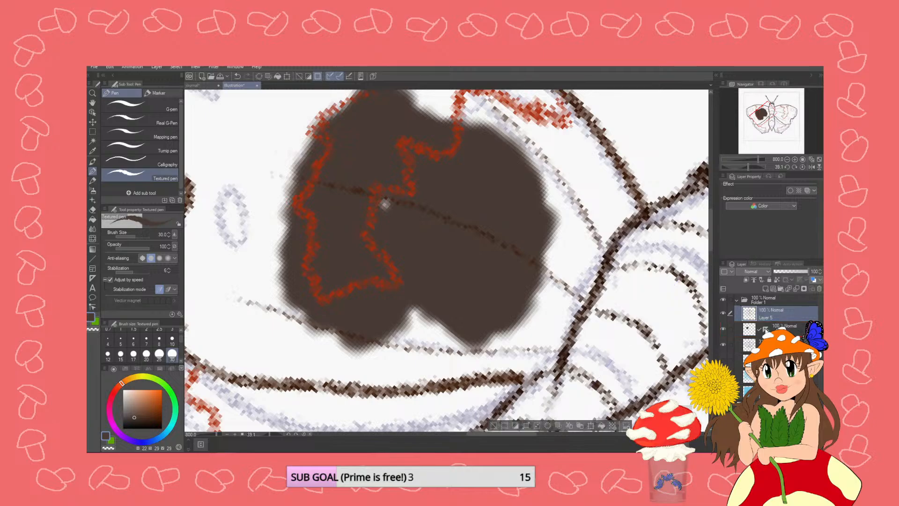
scroll(409, 209, "down", 6)
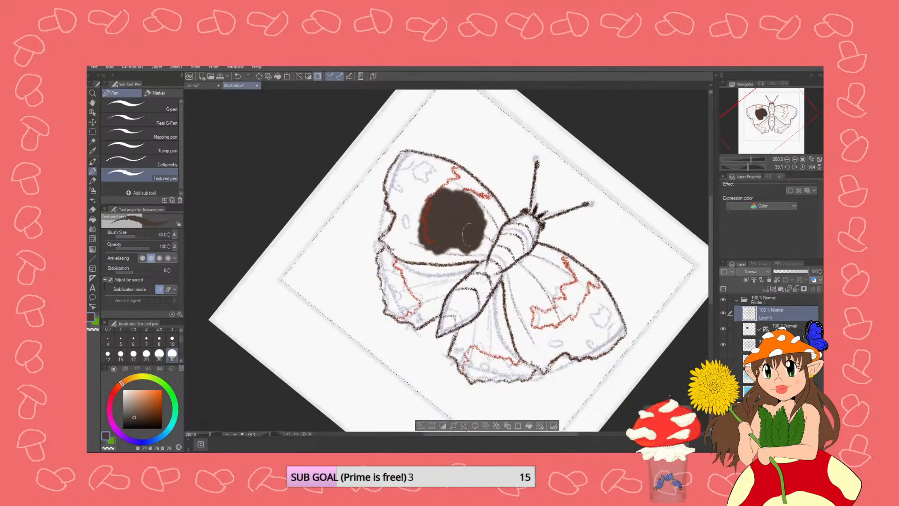
- Undo the brown patch on the left forewing together with the recent layer reordering and symmetry ruler transfer
key("ctrl+z")
key("ctrl+z")
key("ctrl+z")
key("ctrl+z")
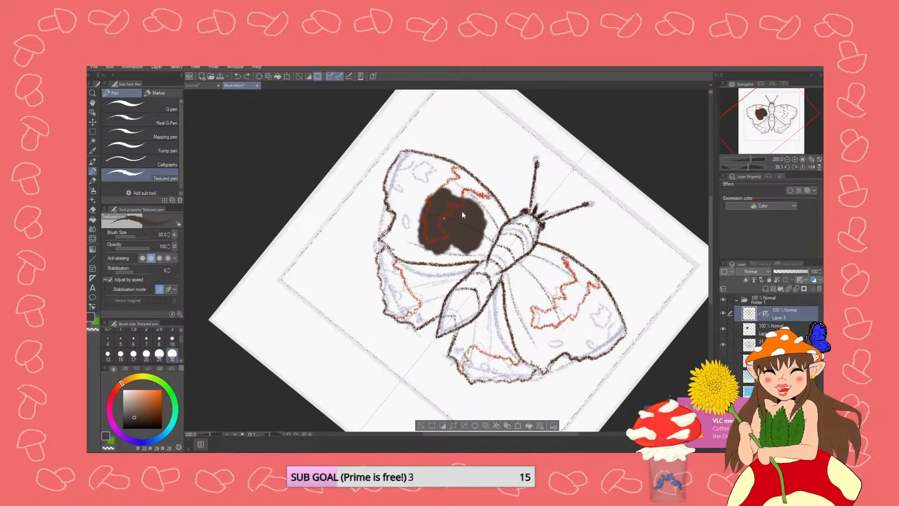
key("ctrl+z")
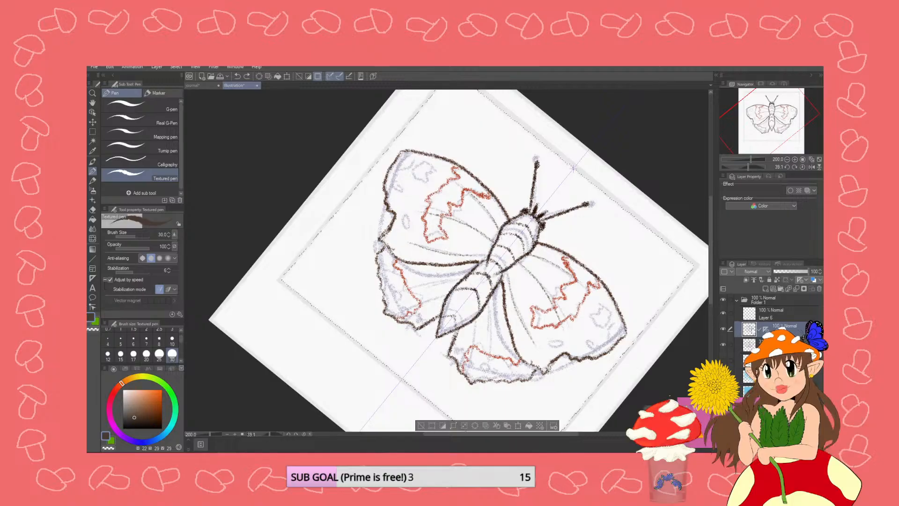
- On the layer holding the symmetry ruler, paint a mirrored dark brown base over the inner part of both forewings
left_click(723, 329)
left_click(723, 329)
mouse_move(748, 331)
left_mouse_down()
mouse_move(748, 308)
mouse_move(764, 330)
left_mouse_up()
left_click(765, 315)
left_click(752, 333)
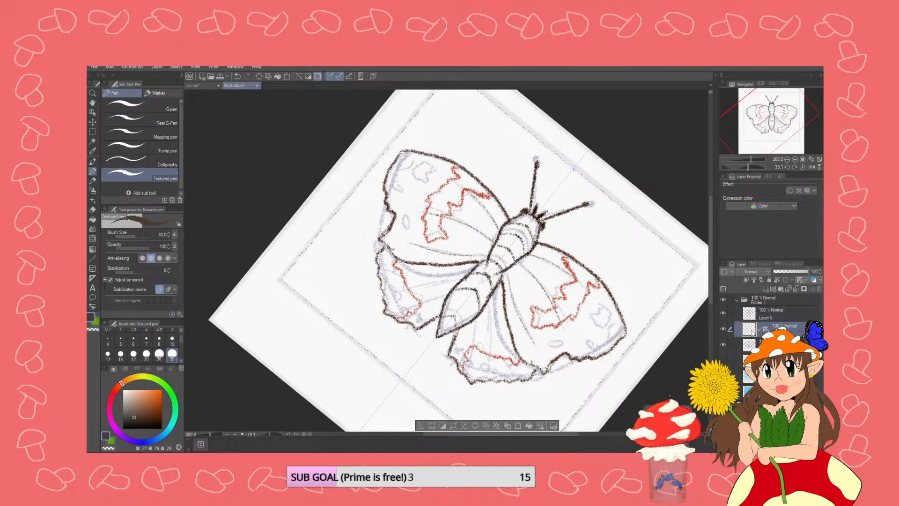
mouse_move(468, 220)
left_mouse_down()
mouse_move(461, 208)
mouse_move(457, 225)
mouse_move(447, 220)
left_mouse_up()
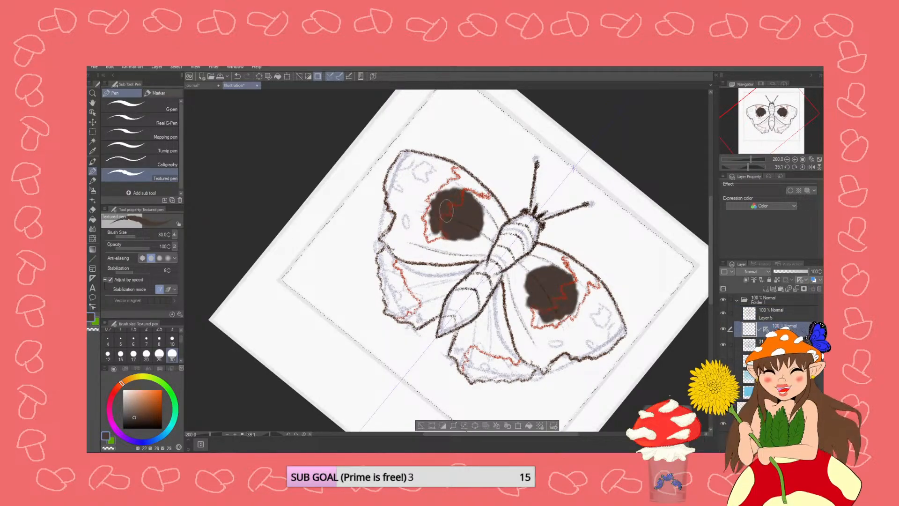
scroll(462, 97, "up", 3)
mouse_move(509, 260)
left_mouse_down()
mouse_move(490, 299)
mouse_move(503, 284)
mouse_move(473, 285)
mouse_move(397, 314)
mouse_move(393, 262)
mouse_move(381, 299)
mouse_move(376, 271)
left_mouse_up()
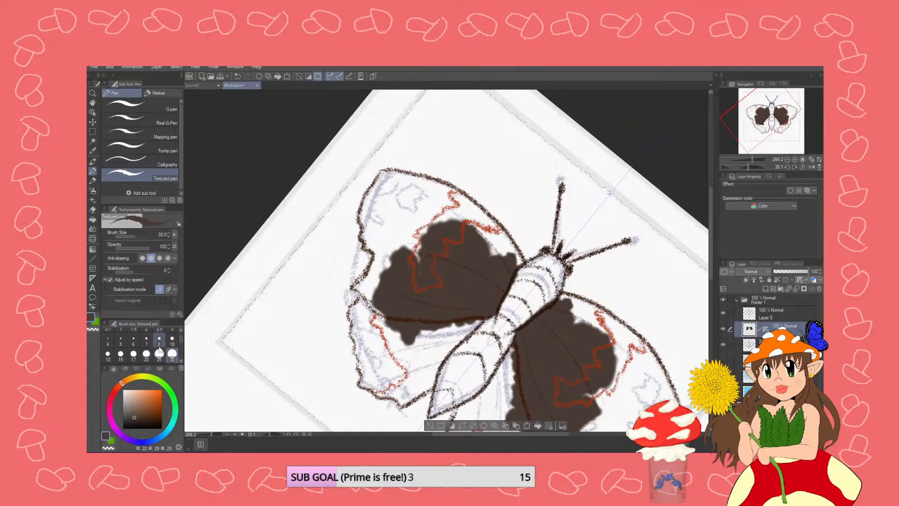
- Set the Textured pen size to 17, pick a deeper dark brown, repaint the forewings out to their outlines, and undo the stray strokes
left_click(133, 354)
mouse_move(384, 262)
left_mouse_down()
mouse_move(368, 293)
mouse_move(383, 260)
left_mouse_up()
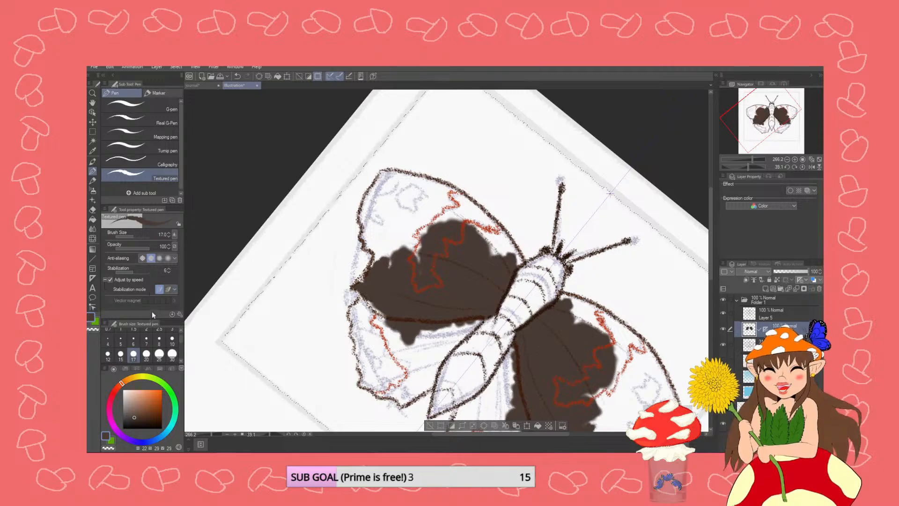
left_click(142, 418)
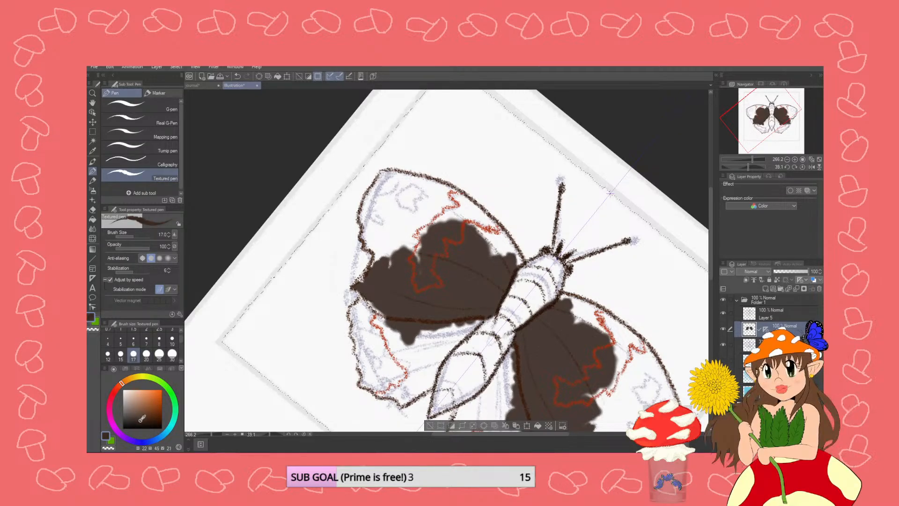
mouse_move(467, 244)
left_mouse_down()
mouse_move(471, 311)
mouse_move(510, 276)
mouse_move(491, 309)
left_mouse_up()
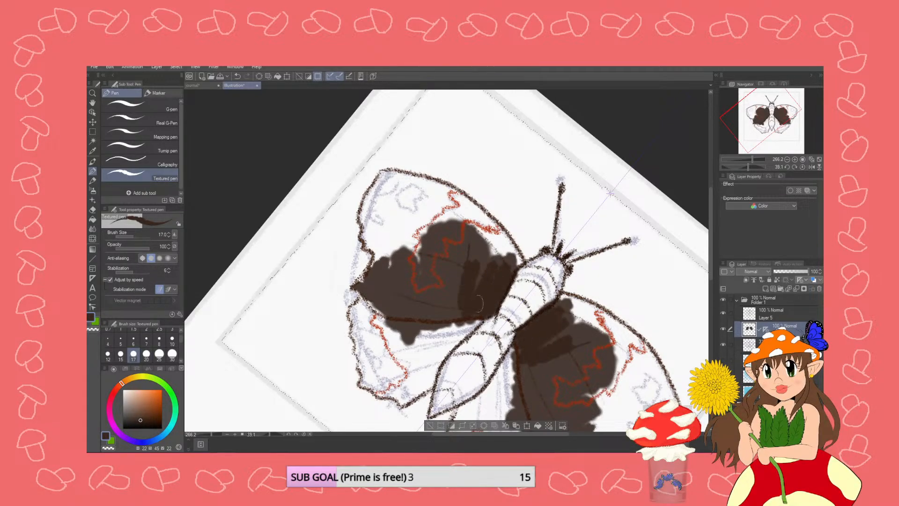
mouse_move(437, 329)
left_mouse_down()
mouse_move(424, 329)
mouse_move(444, 266)
mouse_move(449, 306)
mouse_move(457, 242)
mouse_move(496, 234)
mouse_move(513, 252)
mouse_move(463, 214)
mouse_move(477, 201)
mouse_move(398, 178)
mouse_move(475, 258)
mouse_move(414, 235)
mouse_move(396, 313)
mouse_move(375, 299)
mouse_move(372, 281)
mouse_move(389, 253)
mouse_move(393, 262)
mouse_move(370, 274)
mouse_move(381, 254)
mouse_move(368, 229)
mouse_move(363, 237)
mouse_move(375, 238)
left_mouse_up()
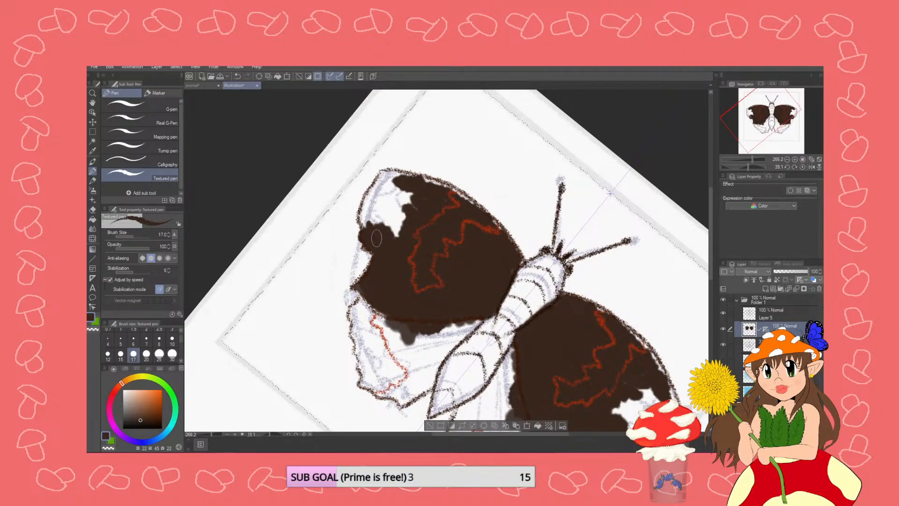
mouse_move(386, 198)
left_mouse_down()
mouse_move(372, 211)
mouse_move(366, 194)
mouse_move(366, 225)
mouse_move(386, 169)
mouse_move(465, 195)
mouse_move(485, 213)
left_mouse_up()
key("ctrl+z")
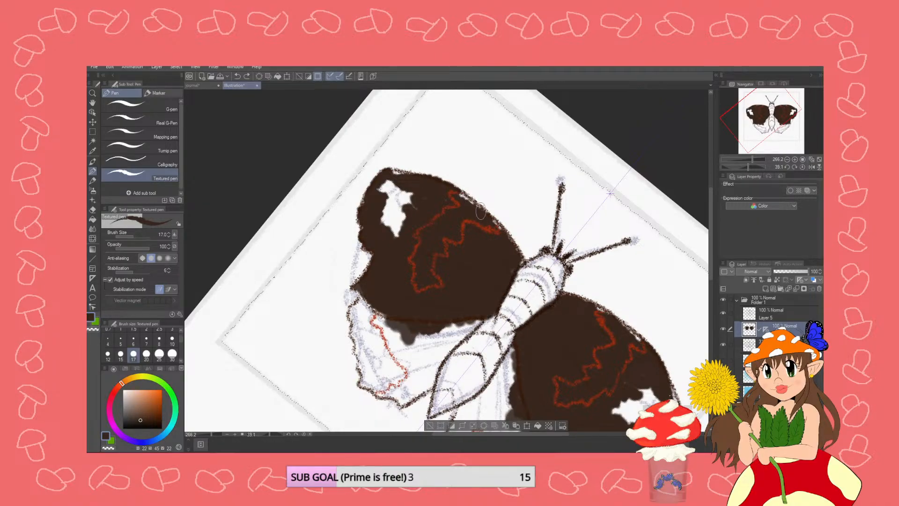
key("ctrl+z")
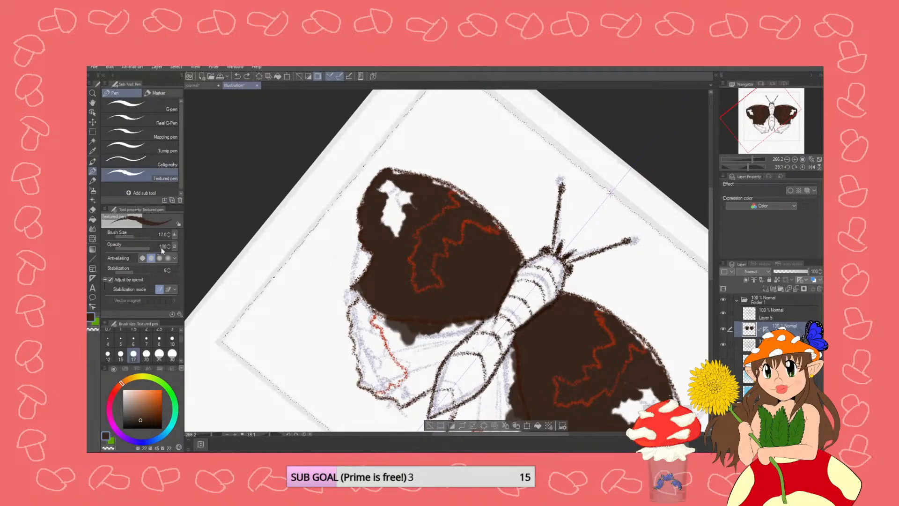
- Trim the left forewing's outer edge with the Hard eraser and repaint it with the Textured pen at size 8
left_click(92, 209)
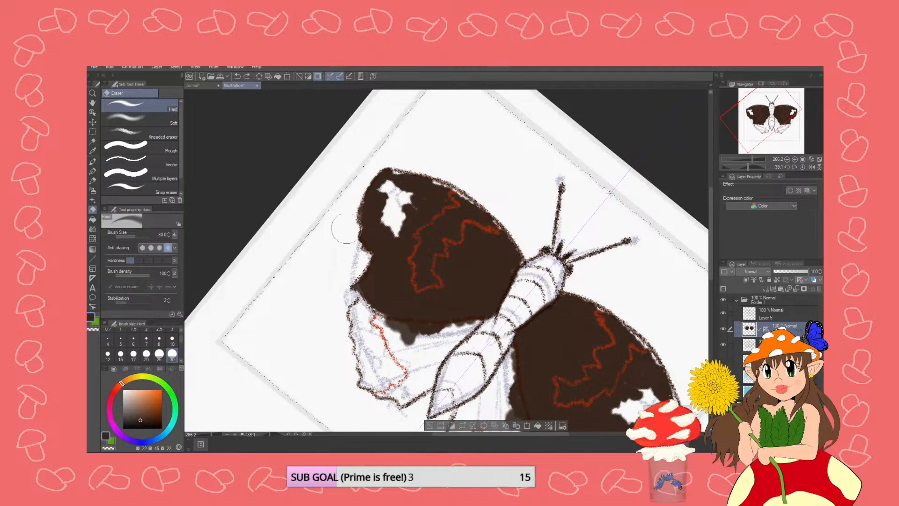
mouse_move(381, 153)
left_mouse_down()
mouse_move(349, 231)
mouse_move(353, 250)
mouse_move(364, 211)
left_mouse_up()
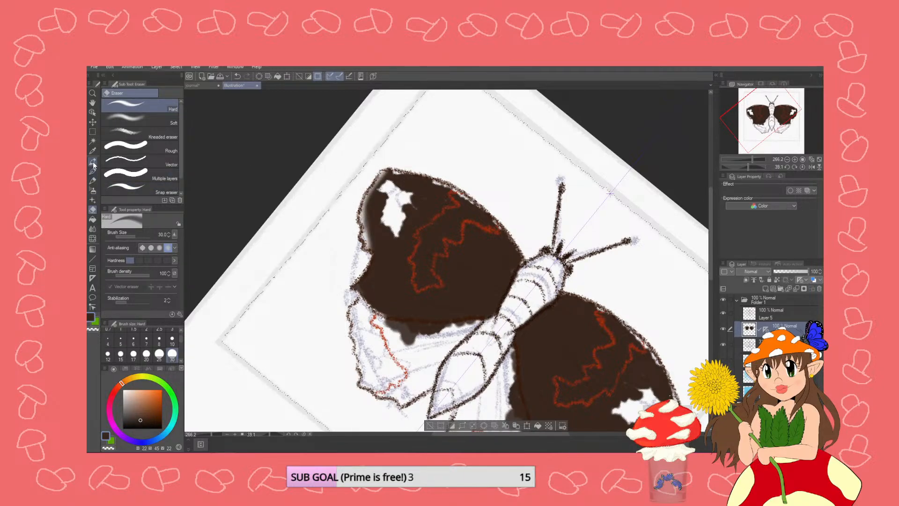
left_click(93, 170)
left_click(136, 177)
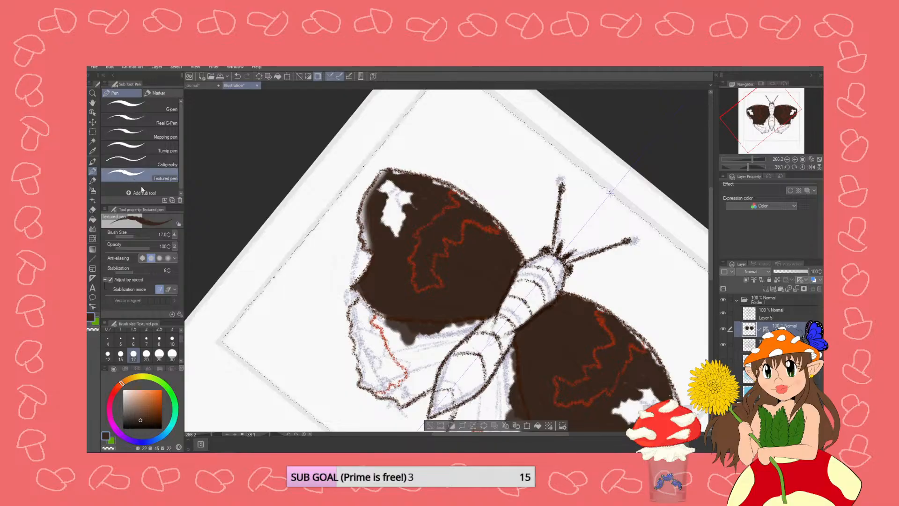
left_click(159, 338)
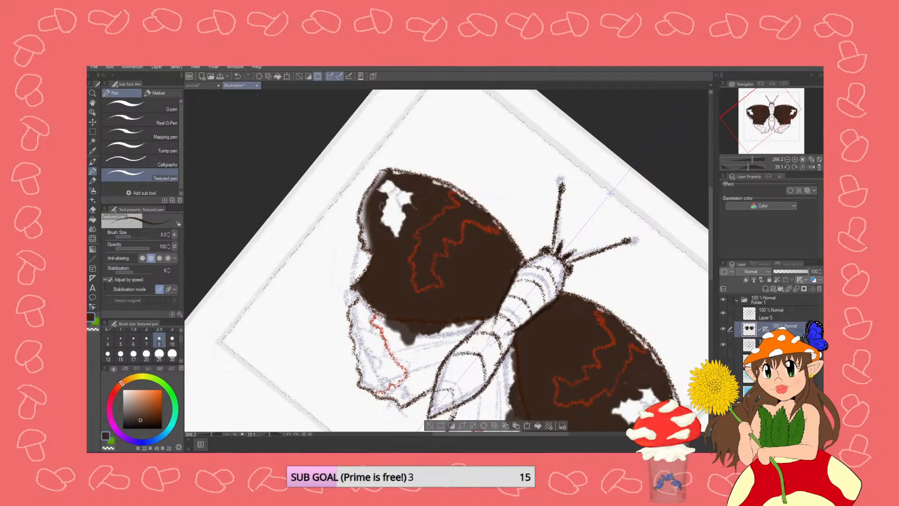
mouse_move(373, 189)
left_mouse_down()
mouse_move(362, 224)
mouse_move(364, 215)
left_mouse_up()
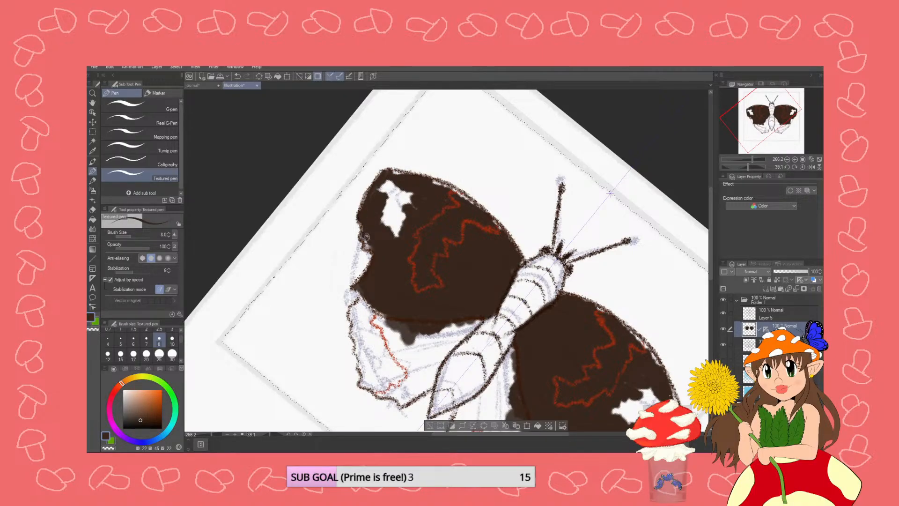
- Fill the remaining white patch at the forewing tip and the gaps along the forewings' edges with dark brown
mouse_move(388, 211)
left_mouse_down()
mouse_move(389, 234)
mouse_move(383, 192)
mouse_move(398, 187)
mouse_move(413, 206)
mouse_move(383, 226)
left_mouse_up()
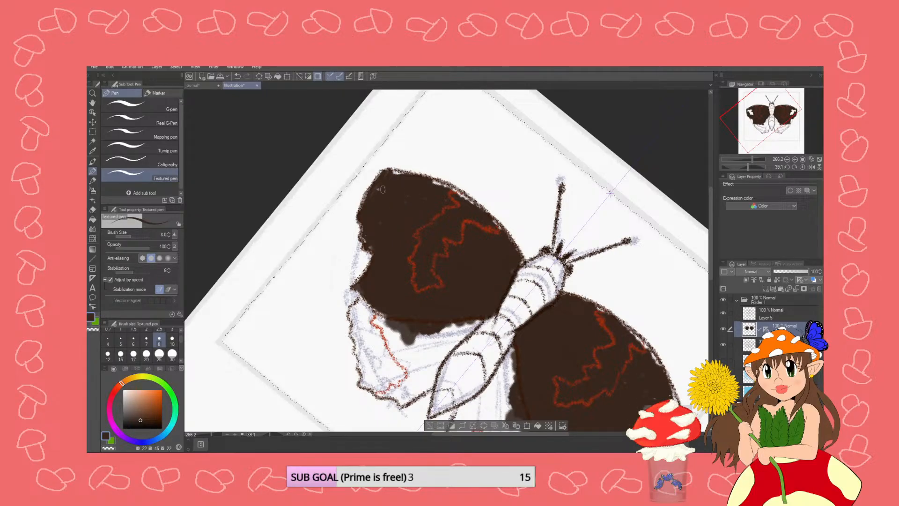
left_click_drag(395, 173, 406, 178)
mouse_move(399, 174)
left_mouse_down()
mouse_move(458, 192)
mouse_move(511, 241)
mouse_move(524, 268)
left_mouse_up()
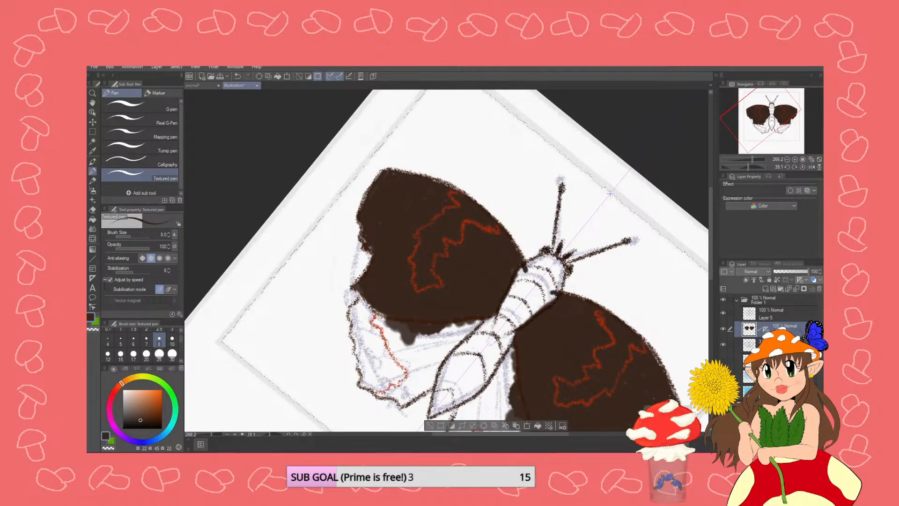
scroll(711, 248, "down", 3)
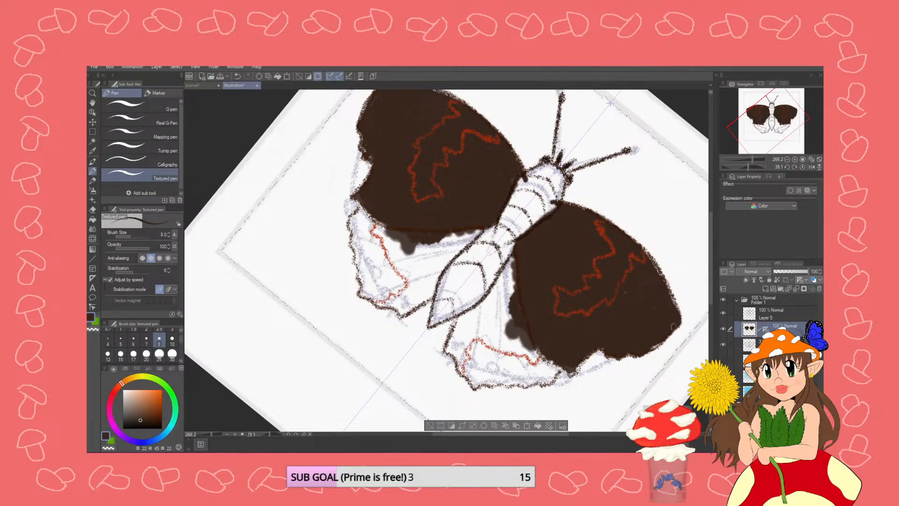
left_click_drag(642, 347, 647, 345)
- Paint both hindwings solid dark brown out to their scalloped outlines and cover the leftover specks on the right forewing
mouse_move(480, 229)
left_mouse_down()
mouse_move(438, 255)
mouse_move(450, 224)
mouse_move(428, 257)
mouse_move(468, 246)
mouse_move(455, 259)
left_mouse_up()
mouse_move(387, 227)
left_mouse_down()
mouse_move(374, 225)
mouse_move(400, 262)
mouse_move(365, 209)
mouse_move(352, 225)
mouse_move(362, 279)
left_mouse_up()
mouse_move(357, 228)
left_mouse_down()
mouse_move(359, 262)
mouse_move(374, 248)
mouse_move(389, 280)
left_mouse_up()
left_click_drag(408, 268, 404, 276)
mouse_move(410, 235)
left_mouse_down()
mouse_move(413, 275)
mouse_move(426, 258)
mouse_move(439, 268)
mouse_move(426, 300)
mouse_move(419, 285)
left_mouse_up()
mouse_move(419, 263)
left_mouse_down()
mouse_move(412, 291)
mouse_move(409, 283)
left_mouse_up()
left_click_drag(402, 234, 397, 256)
left_click_drag(392, 264, 387, 272)
mouse_move(380, 256)
left_mouse_down()
mouse_move(381, 271)
mouse_move(377, 263)
left_mouse_up()
left_click_drag(370, 243, 370, 259)
left_click_drag(365, 229, 365, 247)
left_click_drag(361, 202, 360, 212)
mouse_move(356, 213)
left_mouse_down()
mouse_move(357, 230)
mouse_move(385, 237)
left_mouse_up()
left_click_drag(363, 271, 361, 283)
left_click_drag(366, 275, 359, 297)
mouse_move(359, 294)
left_mouse_down()
mouse_move(416, 305)
mouse_move(435, 285)
mouse_move(400, 315)
mouse_move(430, 267)
left_mouse_up()
left_click_drag(421, 286, 400, 305)
left_click_drag(395, 264, 389, 300)
left_click_drag(373, 248, 365, 279)
mouse_move(359, 234)
left_mouse_down()
mouse_move(368, 297)
mouse_move(405, 311)
left_mouse_up()
left_click_drag(398, 278, 398, 312)
mouse_move(382, 260)
left_mouse_down()
mouse_move(384, 297)
mouse_move(368, 279)
mouse_move(404, 312)
mouse_move(390, 307)
left_mouse_up()
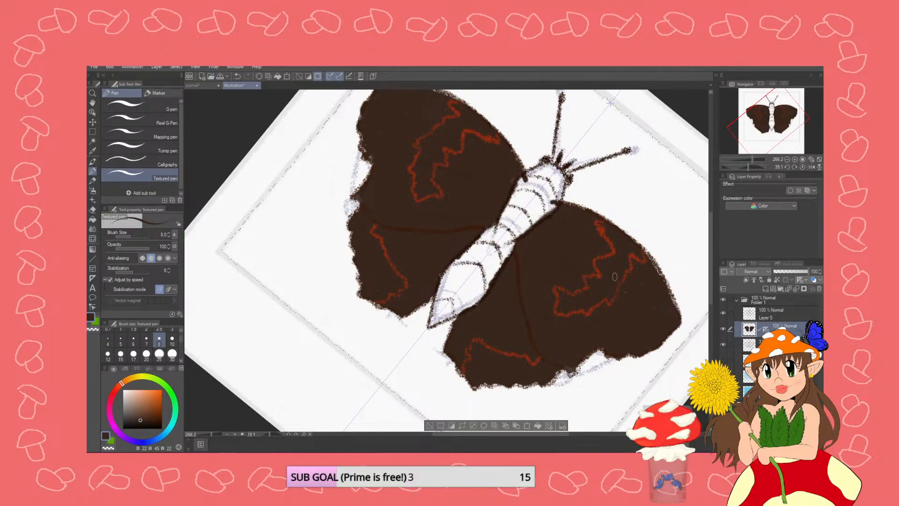
mouse_move(658, 275)
left_mouse_down()
mouse_move(673, 302)
mouse_move(657, 269)
left_mouse_up()
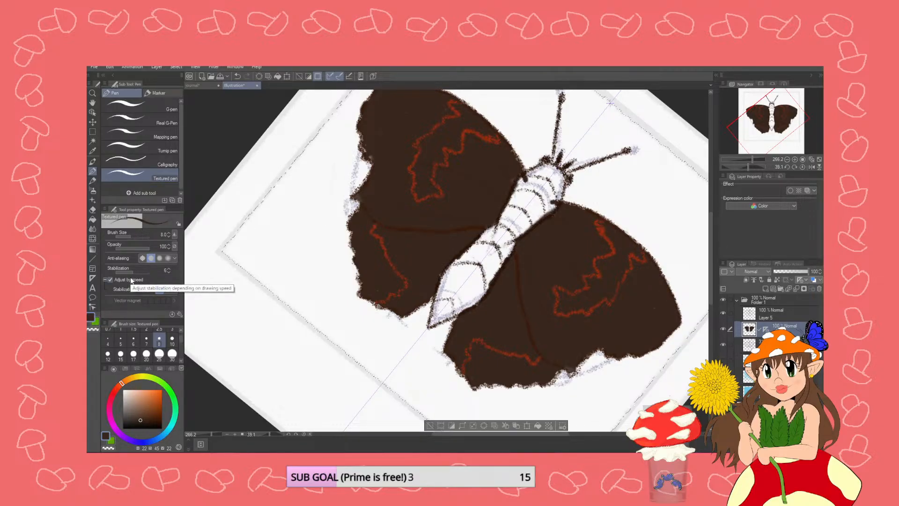
- Rotate the canvas view nearly upright and choose an orange-red drawing colour for the wing markings
left_click_drag(750, 169, 743, 167)
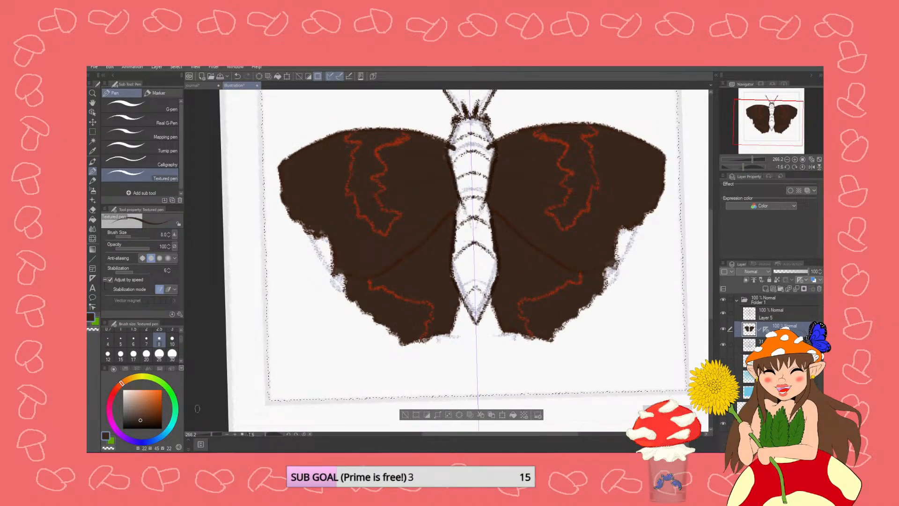
left_click(117, 388)
left_click(148, 405)
left_click_drag(148, 405, 156, 400)
left_click(119, 384)
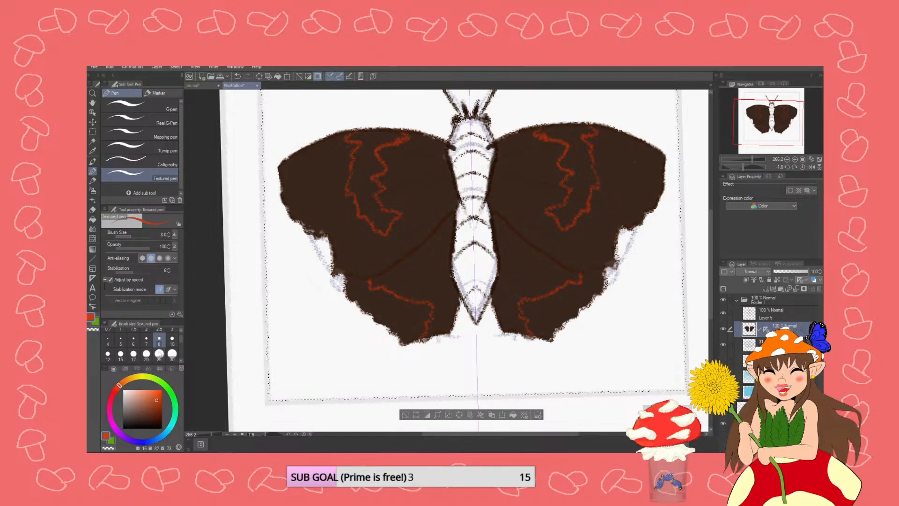
- Try a small orange-red spot inside the forewing bands with the Textured pen
left_click_drag(363, 160, 367, 170)
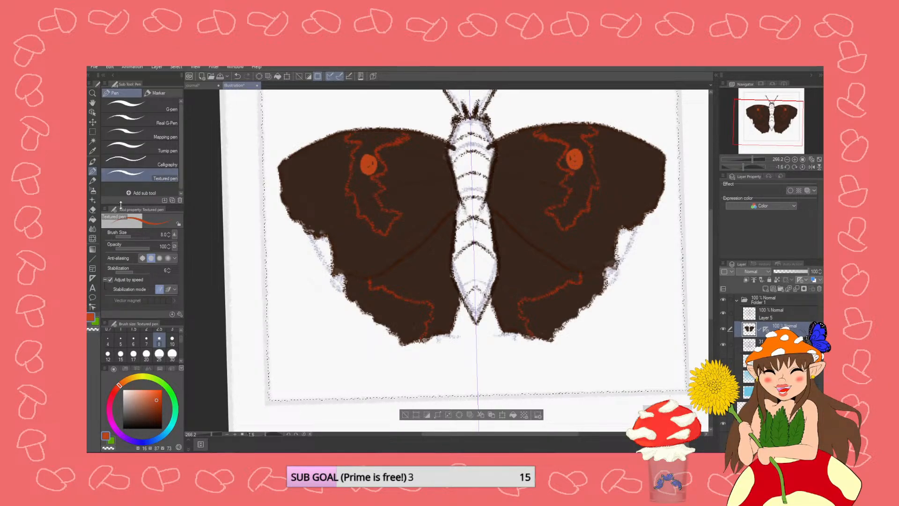
left_click(93, 180)
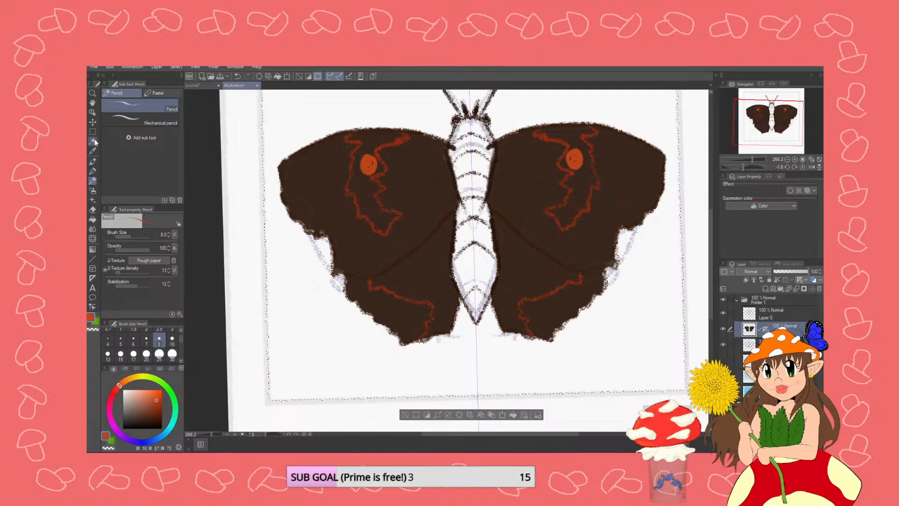
key("ctrl+z")
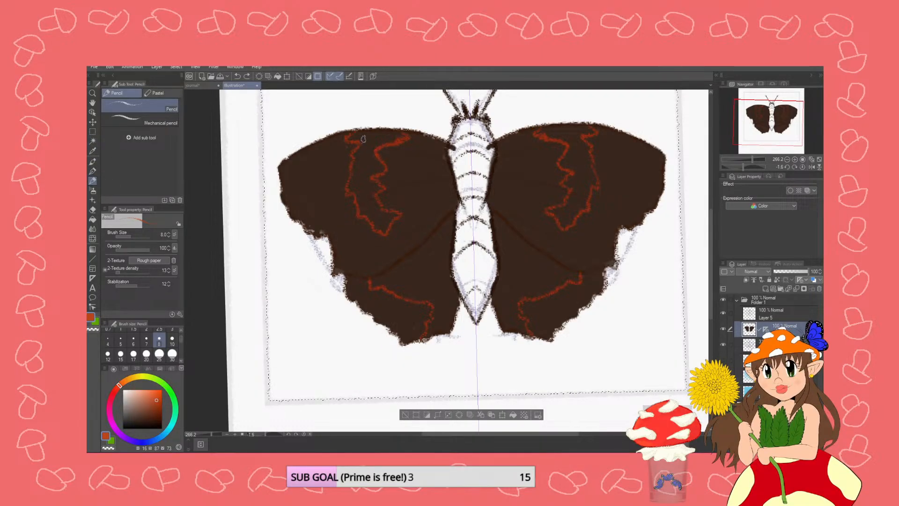
- Start colouring the upper part of the forewing bands with the Pencil and change the drawing colour to a brighter red-orange
mouse_move(362, 134)
left_mouse_down()
mouse_move(399, 136)
mouse_move(356, 153)
mouse_move(374, 145)
mouse_move(365, 157)
mouse_move(381, 162)
mouse_move(372, 174)
left_mouse_up()
left_click(160, 397)
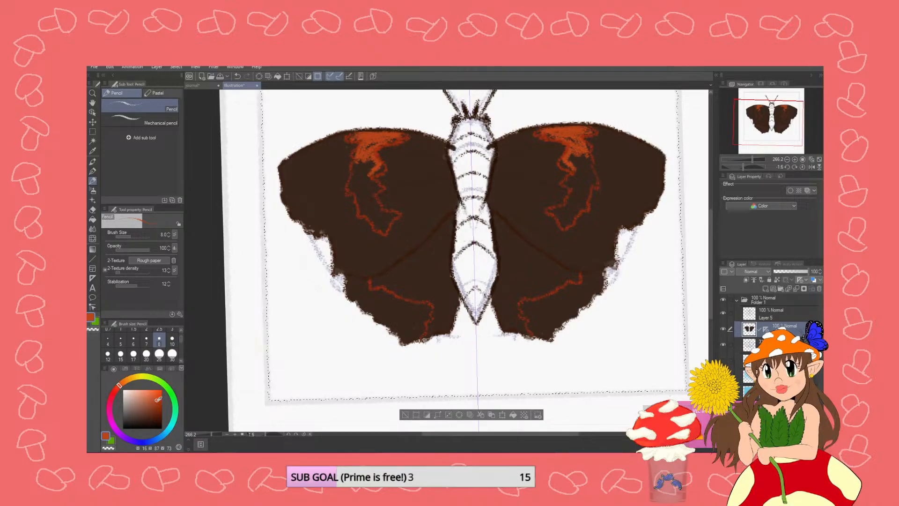
left_click_drag(159, 399, 161, 395)
left_click(118, 387)
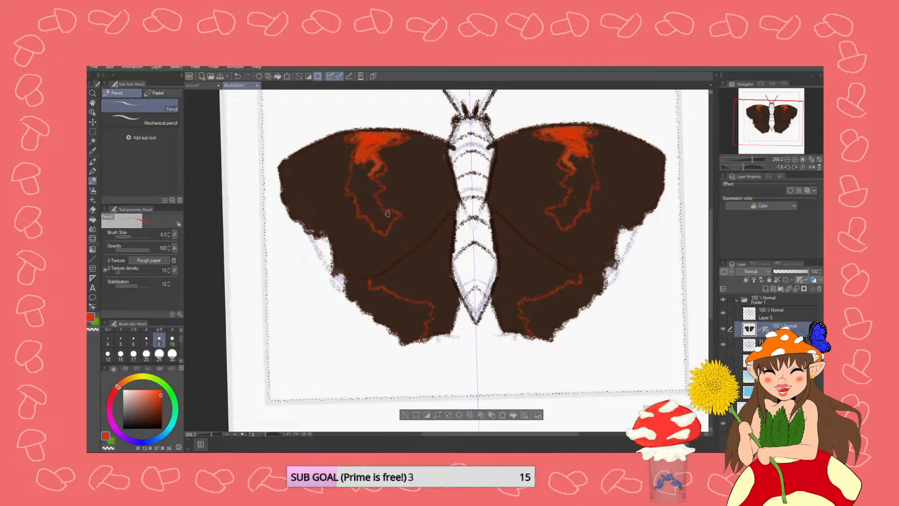
- Try filling the whole length of the forewing bands in bright red-orange with the Pencil
mouse_move(384, 225)
left_mouse_down()
mouse_move(389, 216)
mouse_move(358, 209)
mouse_move(358, 182)
mouse_move(370, 183)
mouse_move(363, 161)
mouse_move(355, 175)
mouse_move(367, 159)
mouse_move(378, 174)
mouse_move(372, 169)
mouse_move(371, 196)
left_mouse_up()
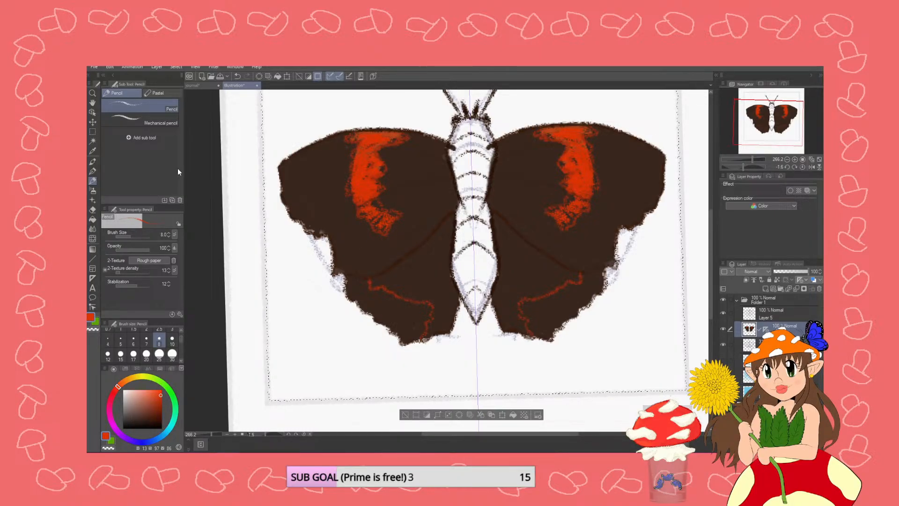
key("ctrl+z")
key("ctrl+z")
key("ctrl+z")
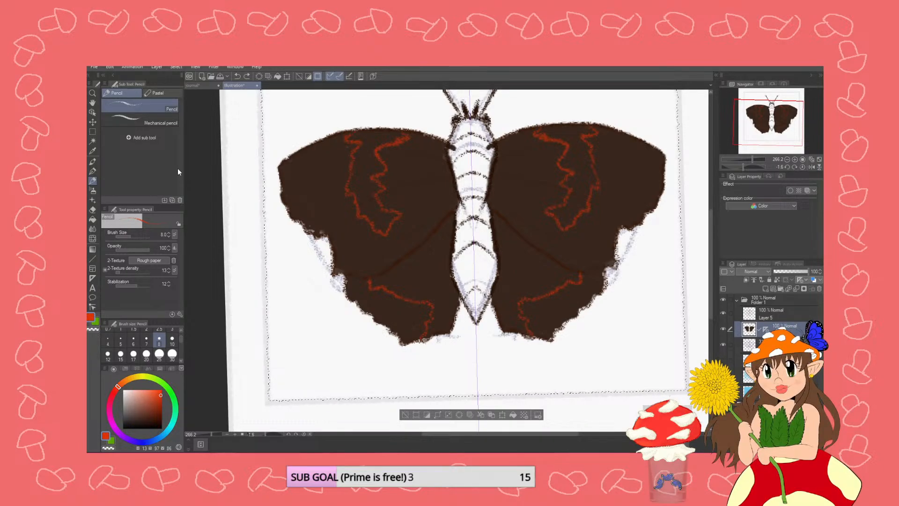
- Select the Round watercolor brush at size 10 and add a new raster layer above the brown wing layer
left_click(92, 161)
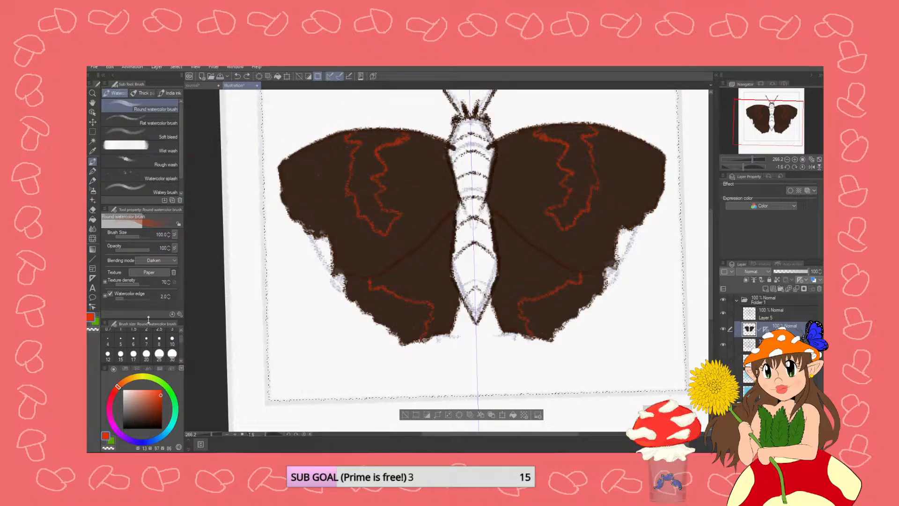
left_click(172, 339)
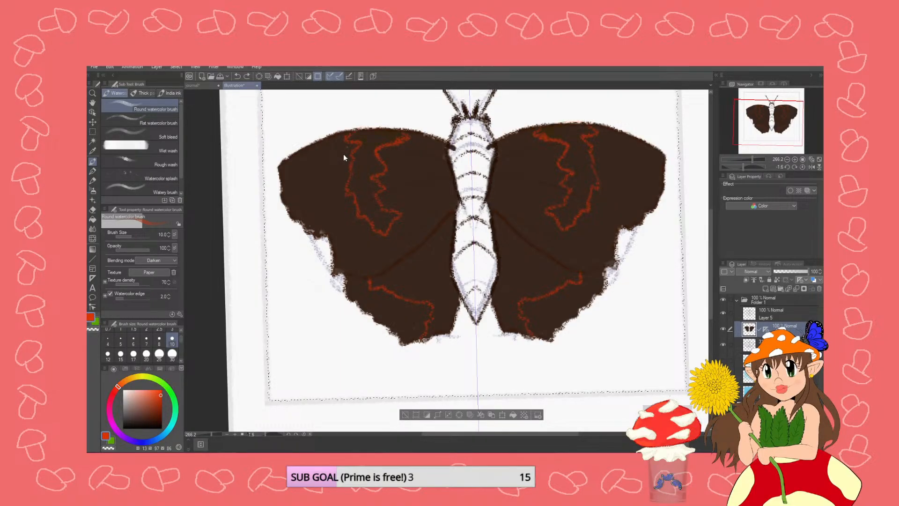
key("ctrl+shift+n")
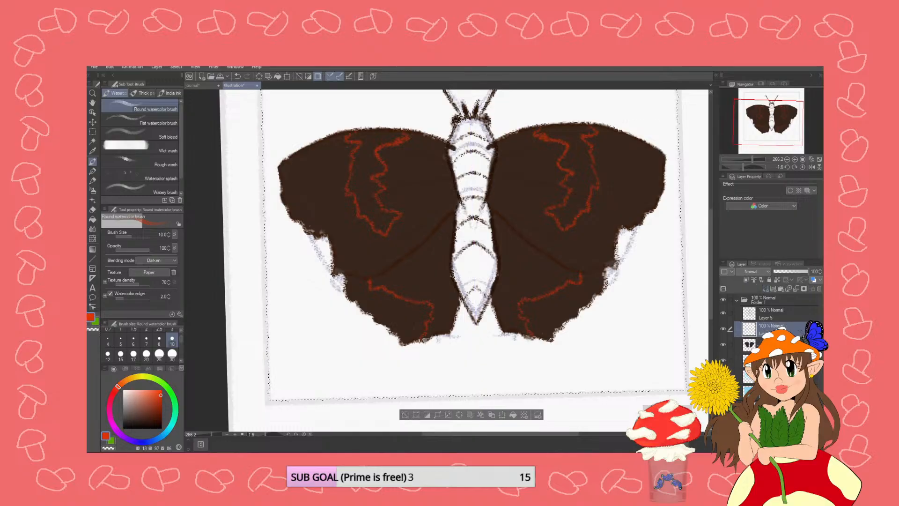
- Fill the outlined band on the left forewing and the marking on the left hindwing with textured red-orange
mouse_move(367, 142)
left_mouse_down()
mouse_move(388, 134)
mouse_move(358, 136)
mouse_move(393, 136)
mouse_move(361, 171)
mouse_move(372, 173)
mouse_move(377, 142)
mouse_move(359, 173)
mouse_move(367, 180)
mouse_move(363, 154)
mouse_move(374, 187)
mouse_move(361, 185)
mouse_move(358, 206)
mouse_move(386, 221)
mouse_move(378, 209)
left_mouse_up()
mouse_move(372, 173)
left_mouse_down()
mouse_move(363, 204)
mouse_move(382, 222)
left_mouse_up()
mouse_move(364, 184)
left_mouse_down()
mouse_move(372, 153)
mouse_move(399, 137)
mouse_move(361, 170)
mouse_move(356, 195)
mouse_move(398, 177)
left_mouse_up()
mouse_move(391, 235)
left_mouse_down()
mouse_move(393, 216)
mouse_move(380, 226)
left_mouse_up()
mouse_move(378, 288)
left_mouse_down()
mouse_move(354, 285)
mouse_move(429, 312)
mouse_move(412, 337)
mouse_move(383, 298)
mouse_move(375, 312)
mouse_move(358, 296)
mouse_move(415, 306)
mouse_move(407, 312)
mouse_move(417, 335)
mouse_move(398, 332)
left_mouse_up()
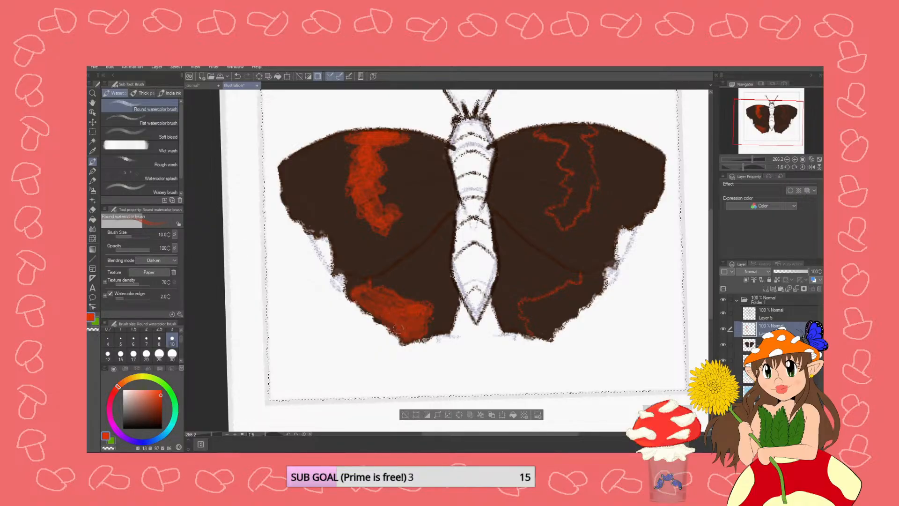
- Fill the matching marking on the right hindwing and the band on the right forewing with red-orange
mouse_move(581, 282)
left_mouse_down()
mouse_move(588, 293)
mouse_move(593, 284)
mouse_move(575, 302)
mouse_move(573, 287)
mouse_move(531, 304)
mouse_move(527, 325)
mouse_move(559, 335)
mouse_move(567, 316)
mouse_move(529, 319)
mouse_move(538, 304)
mouse_move(578, 292)
left_mouse_up()
mouse_move(551, 322)
left_mouse_down()
mouse_move(596, 284)
mouse_move(542, 306)
mouse_move(576, 290)
left_mouse_up()
mouse_move(565, 190)
left_mouse_down()
mouse_move(562, 218)
mouse_move(581, 197)
mouse_move(569, 206)
mouse_move(578, 131)
mouse_move(543, 135)
mouse_move(569, 131)
mouse_move(566, 162)
mouse_move(585, 148)
mouse_move(569, 153)
mouse_move(590, 165)
mouse_move(583, 201)
mouse_move(572, 178)
left_mouse_up()
mouse_move(566, 138)
left_mouse_down()
mouse_move(576, 160)
mouse_move(566, 206)
left_mouse_up()
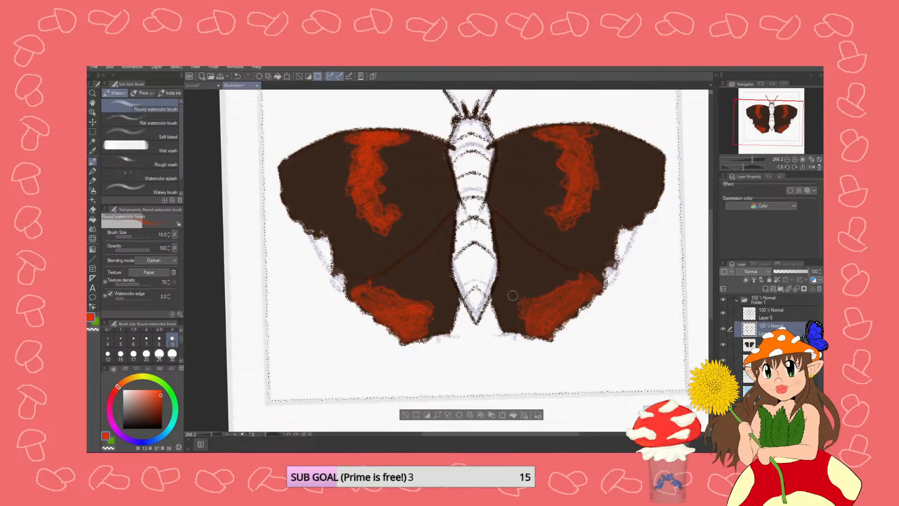
- Texture the right hindwing marking, and reinforce the red-orange markings on both wing pairs with the Pencil on the brown wing layer
left_click_drag(539, 300, 522, 308)
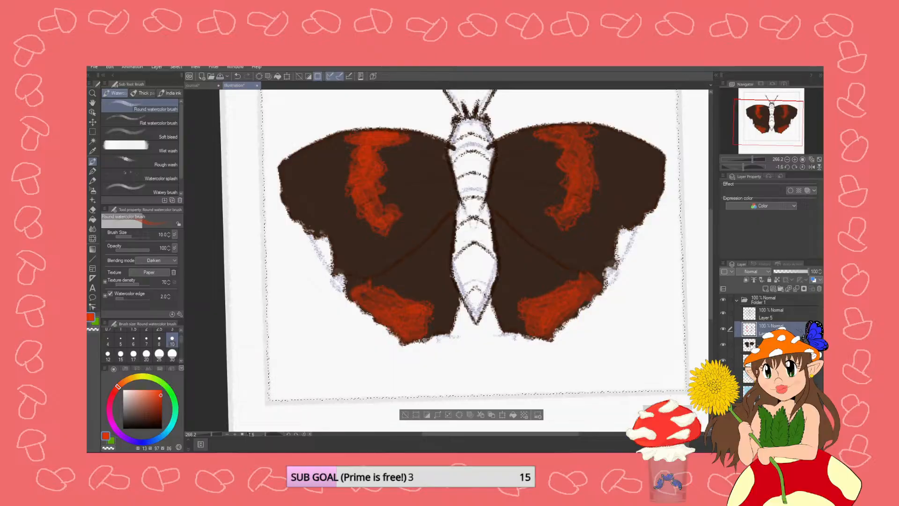
left_click(729, 345)
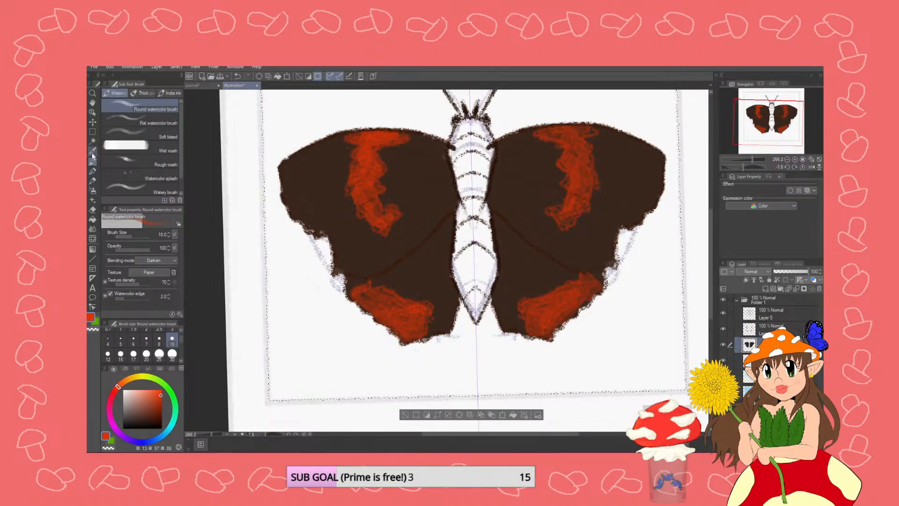
left_click(93, 181)
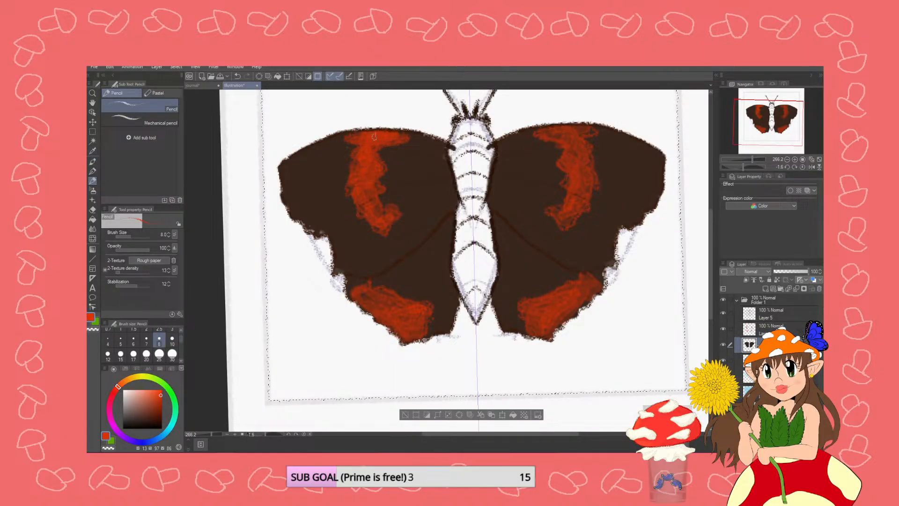
left_click_drag(380, 142, 351, 137)
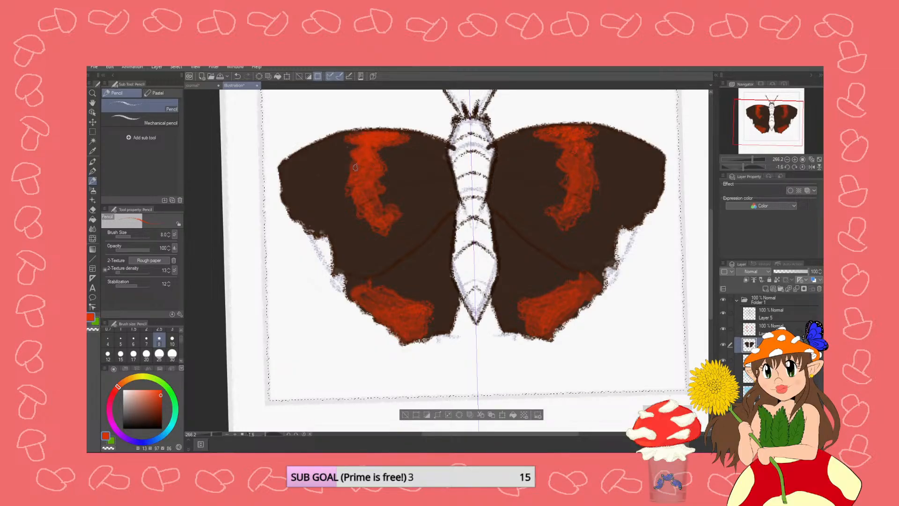
mouse_move(371, 193)
left_mouse_down()
mouse_move(373, 206)
mouse_move(388, 206)
mouse_move(380, 216)
left_mouse_up()
mouse_move(374, 299)
left_mouse_down()
mouse_move(422, 314)
mouse_move(403, 321)
mouse_move(404, 330)
mouse_move(370, 309)
mouse_move(402, 333)
left_mouse_up()
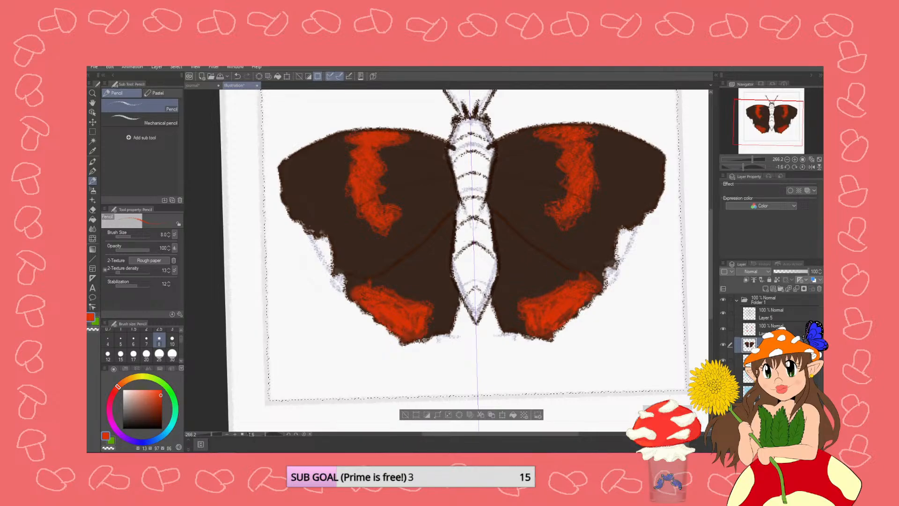
- Lower the brown wing layer's opacity to 45% and pencil light blue marks on the inner corners of both hindwings
left_click(789, 271)
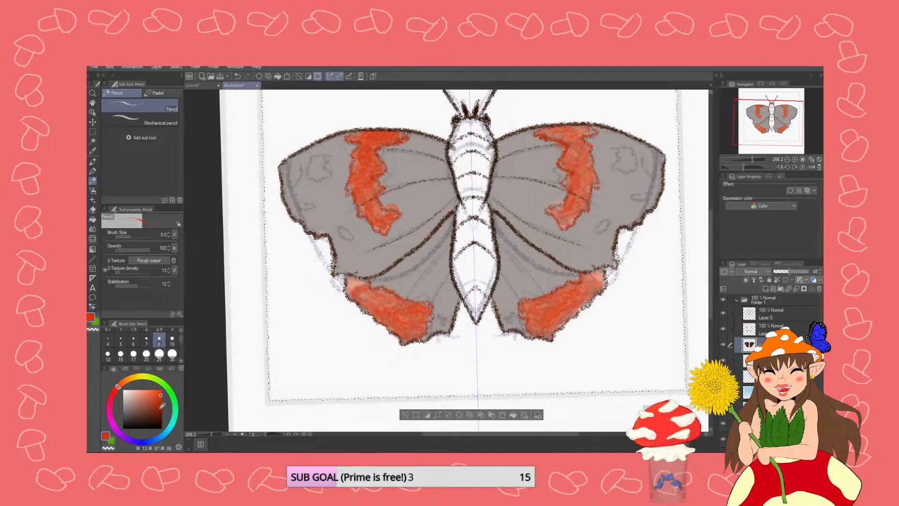
left_click(151, 392)
left_click_drag(150, 391, 150, 397)
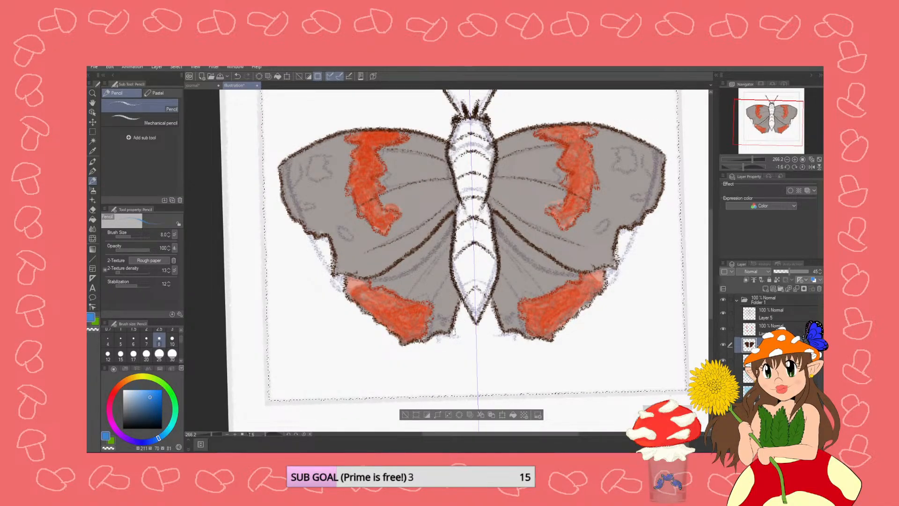
left_click_drag(439, 319, 446, 313)
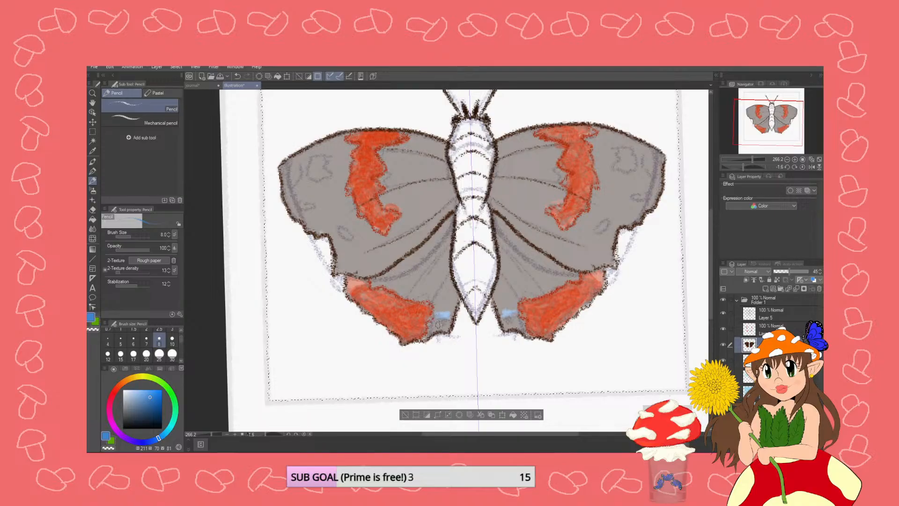
- Pencil darker blue patches and small spots along the outer edges of both forewings
left_click(158, 400)
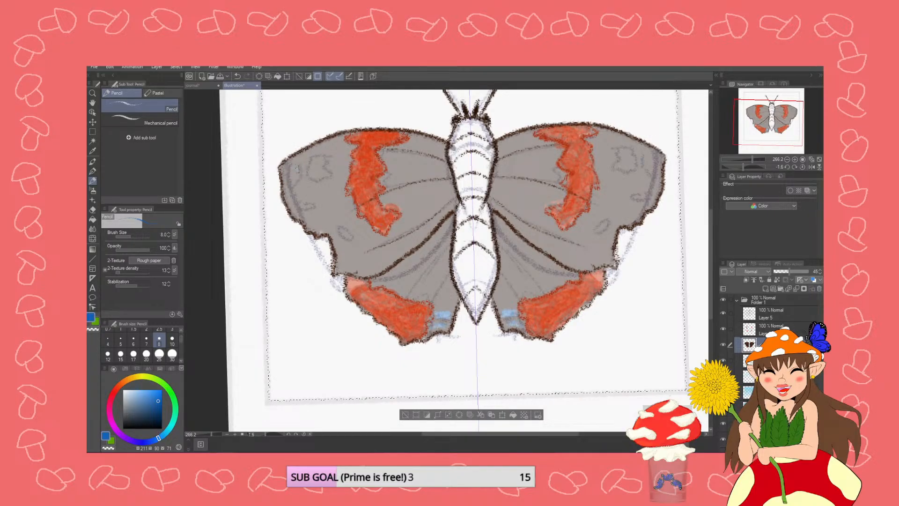
left_click_drag(301, 171, 290, 174)
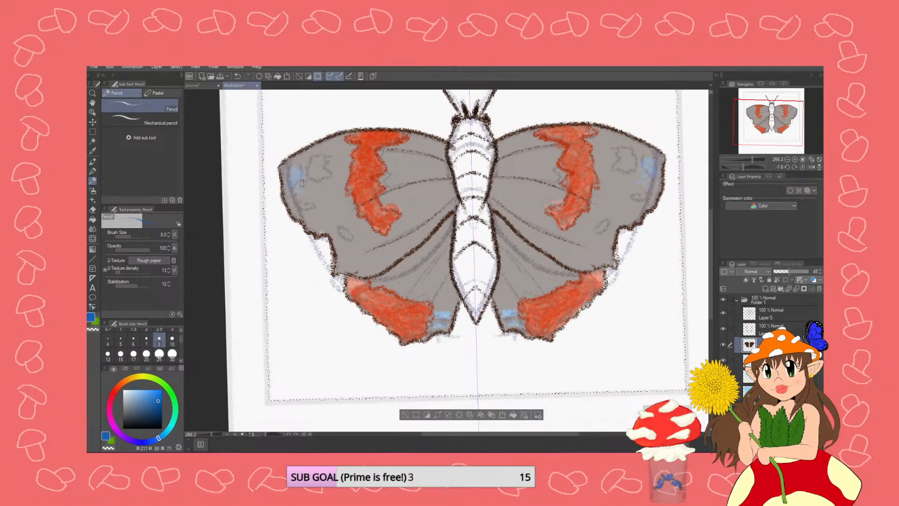
left_click_drag(323, 213, 311, 213)
- Try filling the outlined round spots near both forewing tips with white
left_click(124, 389)
mouse_move(323, 162)
left_mouse_down()
mouse_move(319, 168)
mouse_move(315, 159)
mouse_move(326, 166)
mouse_move(316, 172)
mouse_move(330, 176)
mouse_move(324, 160)
mouse_move(326, 173)
mouse_move(313, 161)
mouse_move(319, 172)
mouse_move(323, 156)
mouse_move(310, 171)
mouse_move(331, 167)
mouse_move(323, 155)
mouse_move(311, 156)
left_mouse_up()
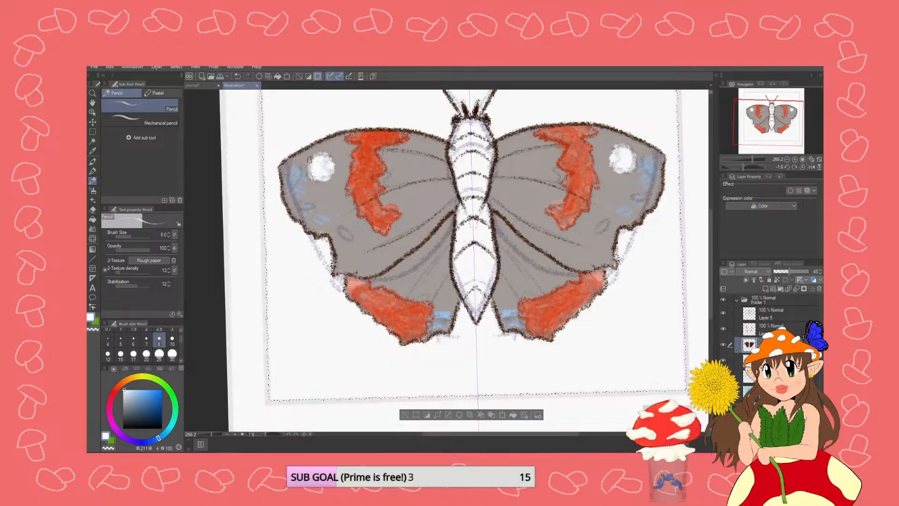
key("ctrl+z")
key("ctrl+z")
key("ctrl+z")
key("ctrl+z")
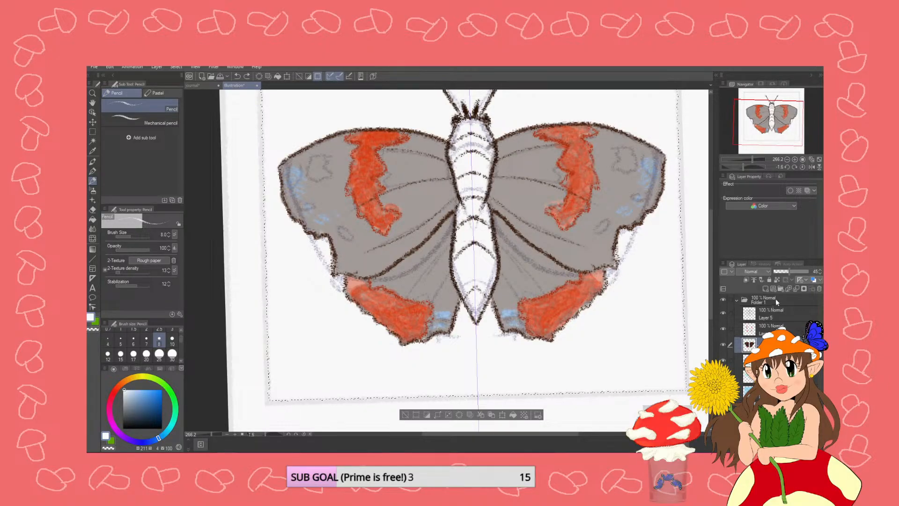
- Move the symmetry ruler from the brown wing layer to Layer 5 and hide the red-orange marking layer
left_click_drag(763, 344, 763, 311)
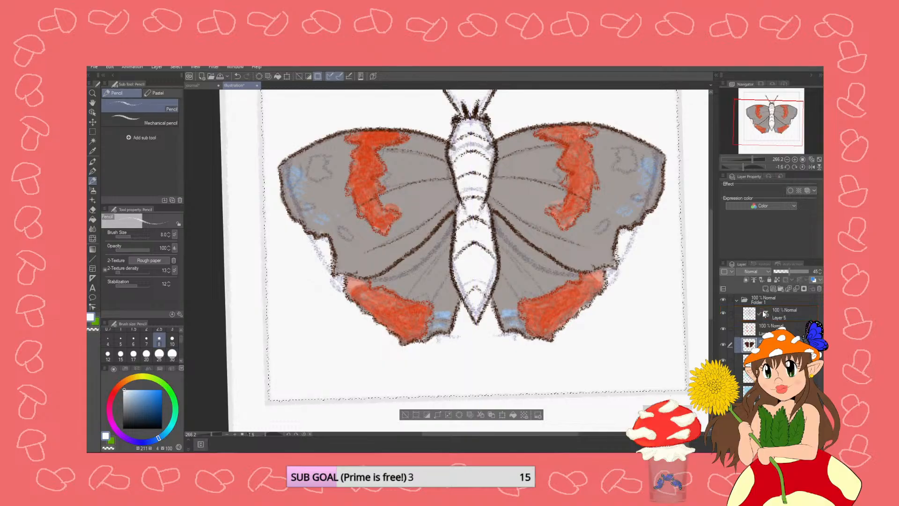
left_click(722, 328)
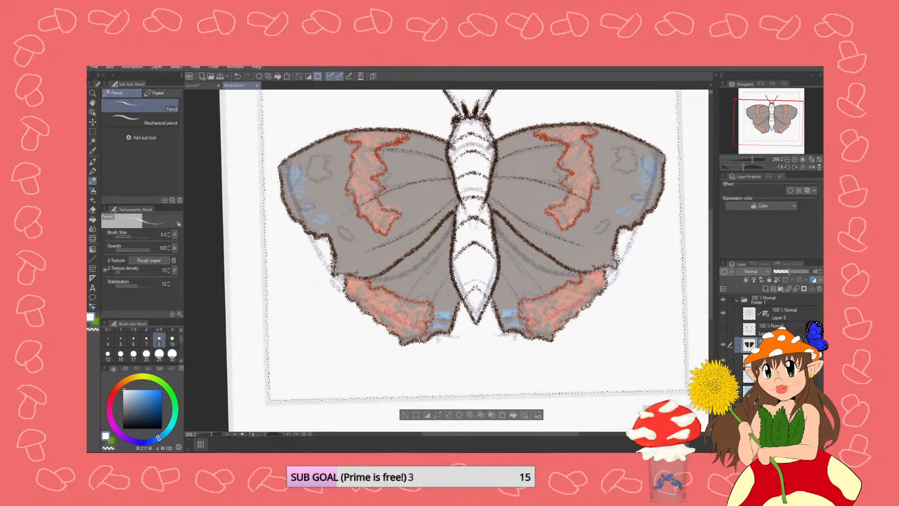
- Erase the red-orange outlines of both forewing bands on Layer 5 with the Hard eraser
left_click(93, 210)
mouse_move(365, 208)
left_mouse_down()
mouse_move(391, 215)
mouse_move(396, 227)
left_mouse_up()
key("ctrl+z")
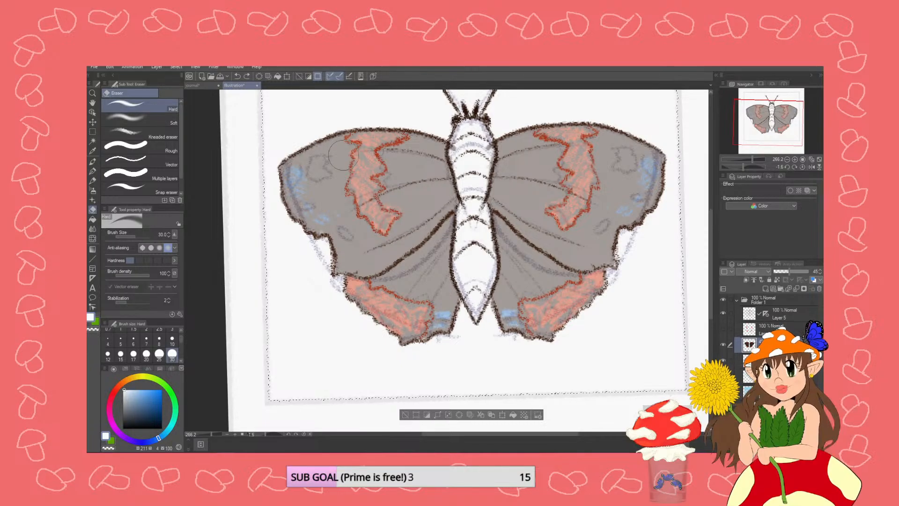
left_click(756, 327)
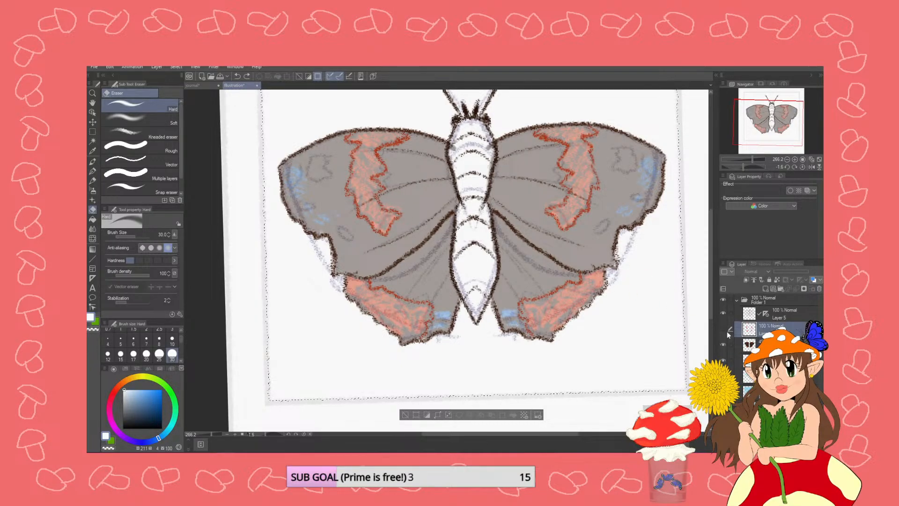
left_click(749, 318)
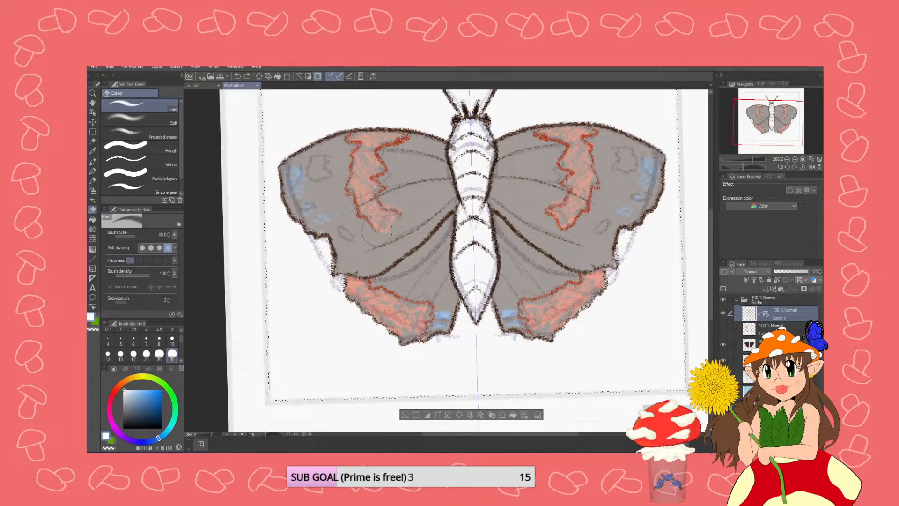
mouse_move(364, 224)
left_mouse_down()
mouse_move(382, 206)
mouse_move(380, 162)
mouse_move(396, 142)
mouse_move(346, 140)
mouse_move(344, 169)
mouse_move(398, 150)
mouse_move(351, 146)
left_mouse_up()
mouse_move(586, 178)
left_mouse_down()
mouse_move(560, 217)
mouse_move(580, 187)
mouse_move(594, 132)
mouse_move(538, 140)
mouse_move(585, 136)
mouse_move(569, 206)
mouse_move(592, 222)
left_mouse_up()
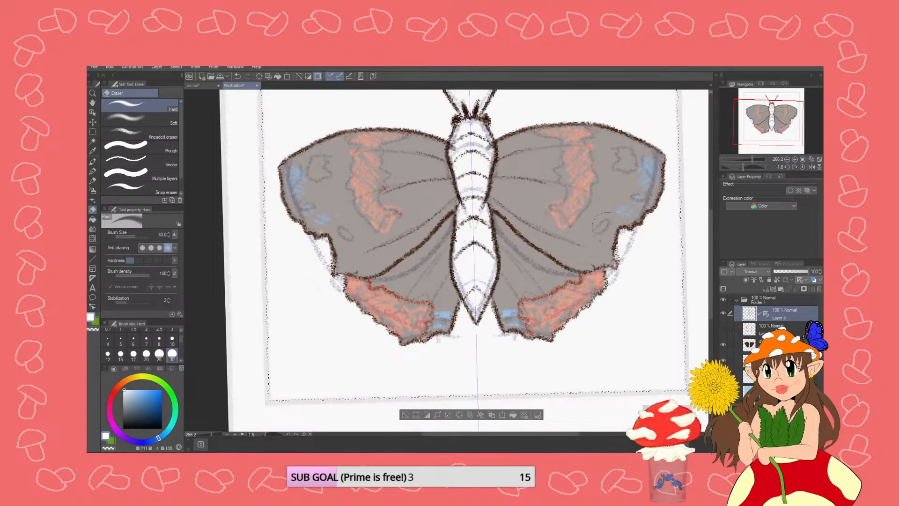
- Restore the brown wing layer to 100% opacity and sample its dark brown as the drawing color
left_click(754, 341)
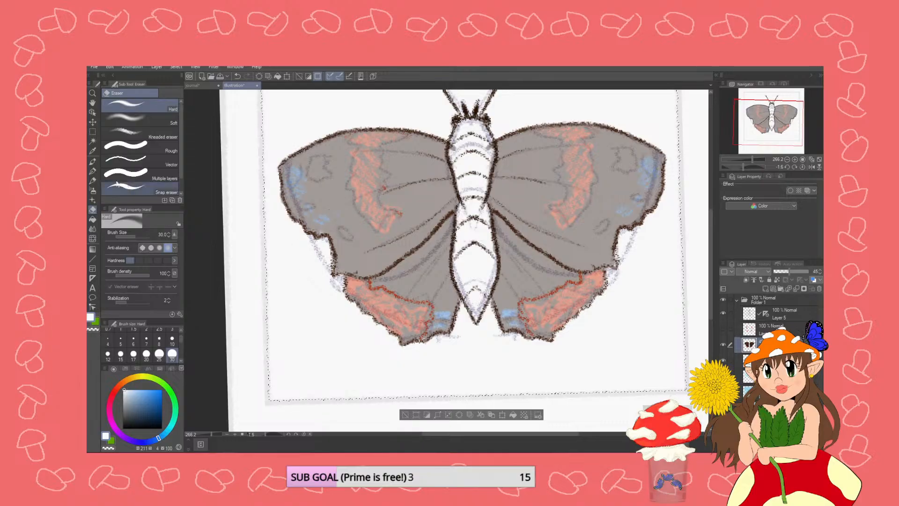
left_click(93, 150)
left_click(322, 189)
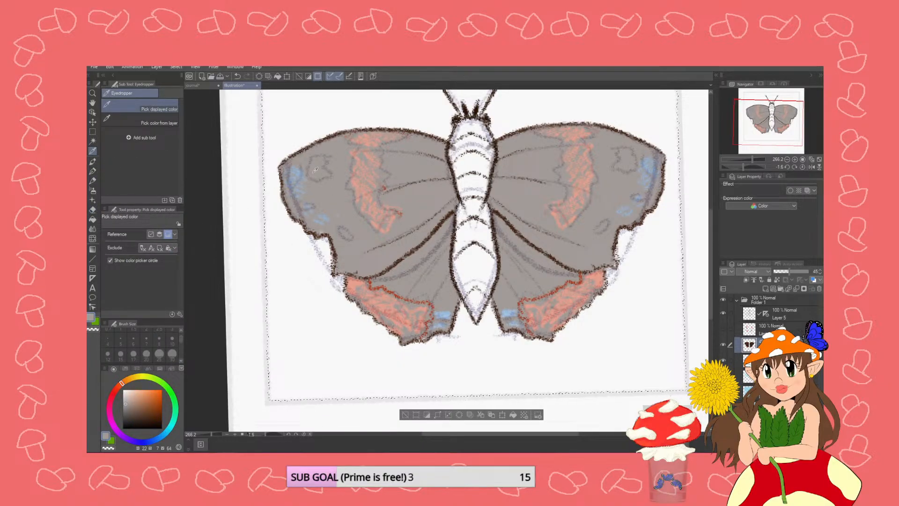
left_click_drag(787, 274, 808, 271)
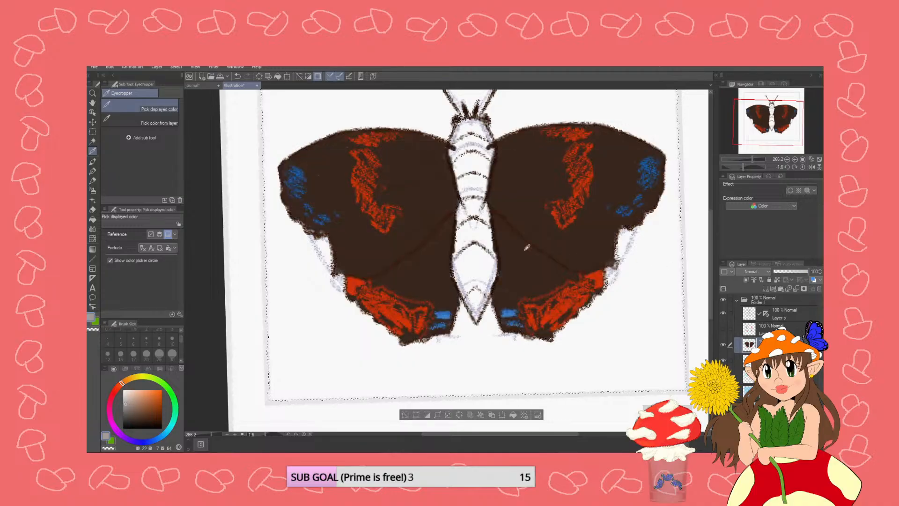
left_click(434, 260)
- Cover the red-orange fill on the left hindwing with dark brown, using the Textured pen at size 10
left_click(92, 161)
left_click_drag(390, 296, 393, 315)
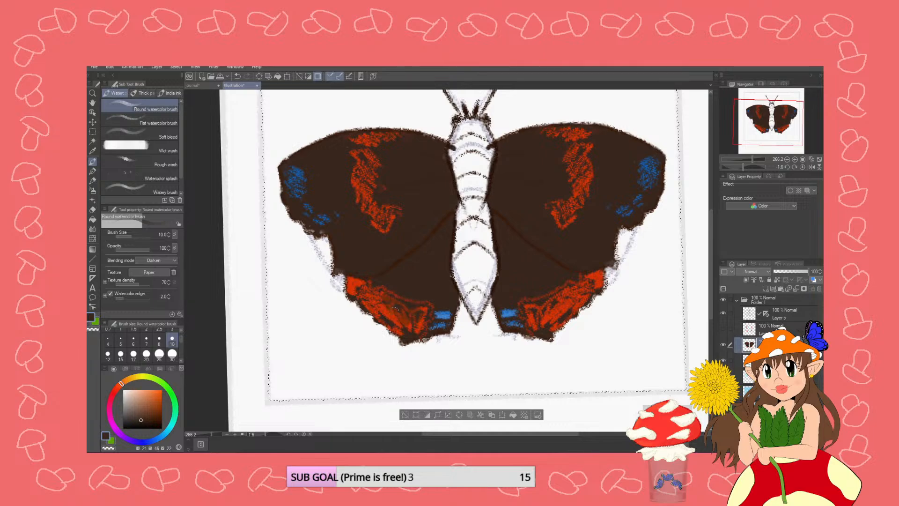
left_click(93, 171)
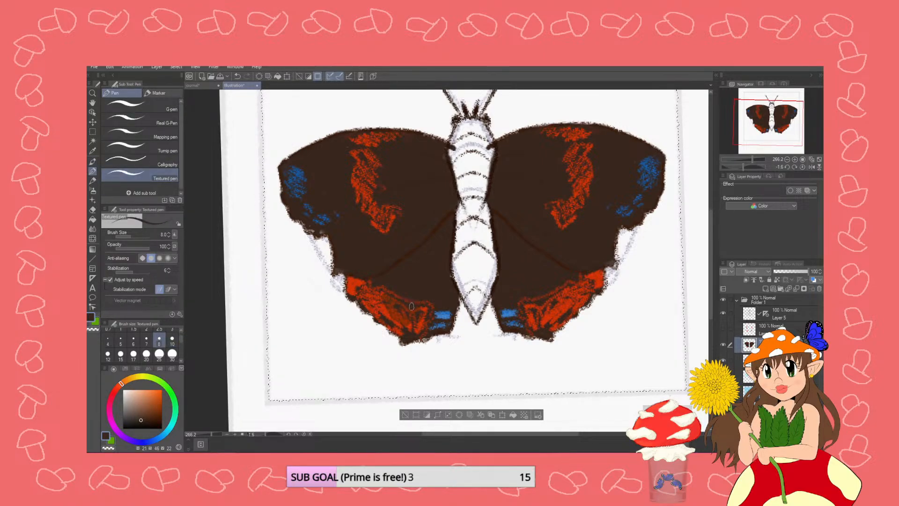
left_click_drag(416, 300, 413, 326)
mouse_move(410, 282)
left_mouse_down()
mouse_move(404, 324)
mouse_move(392, 328)
left_mouse_up()
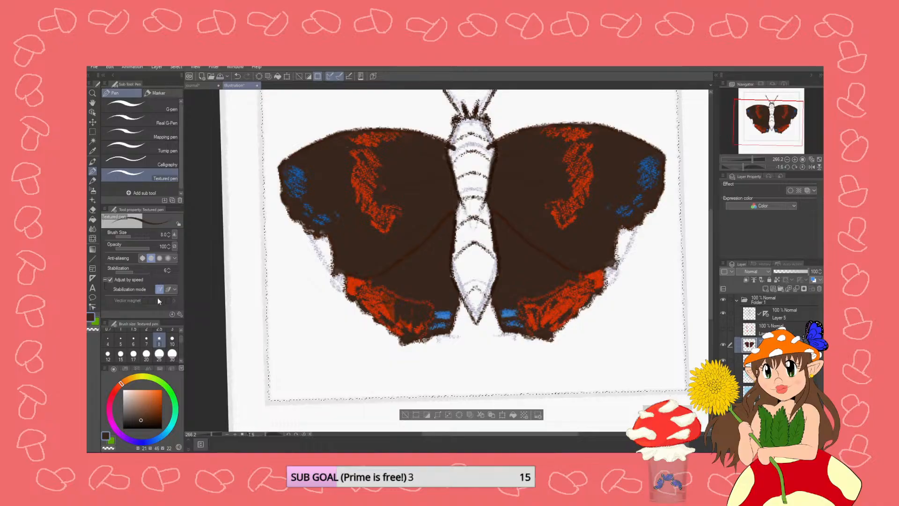
left_click(172, 341)
mouse_move(392, 269)
left_mouse_down()
mouse_move(383, 299)
mouse_move(349, 281)
mouse_move(374, 315)
mouse_move(389, 305)
mouse_move(430, 309)
mouse_move(406, 333)
mouse_move(385, 310)
mouse_move(392, 328)
mouse_move(387, 307)
left_mouse_up()
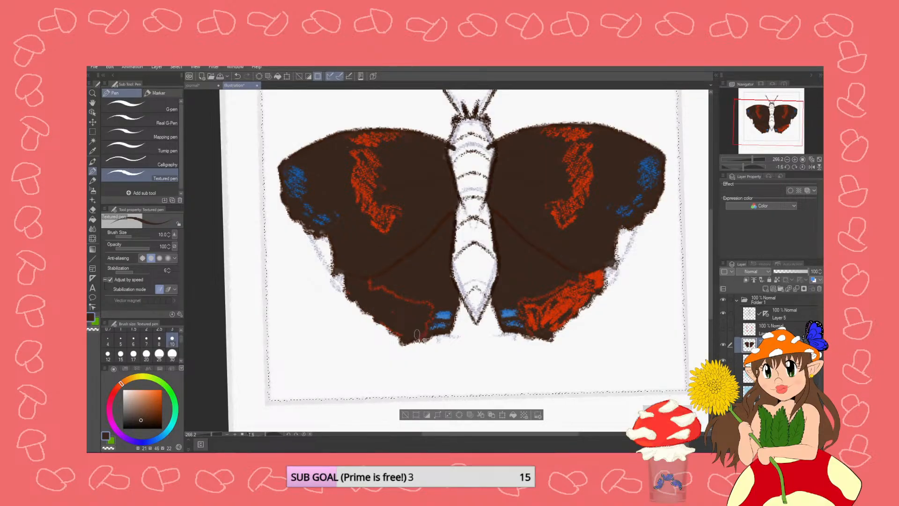
- Cover the red-orange fill on the right hindwing and the bands on both forewings with dark brown
mouse_move(583, 294)
left_mouse_down()
mouse_move(543, 323)
mouse_move(536, 313)
mouse_move(533, 333)
mouse_move(601, 291)
mouse_move(574, 307)
left_mouse_up()
key("ctrl+z")
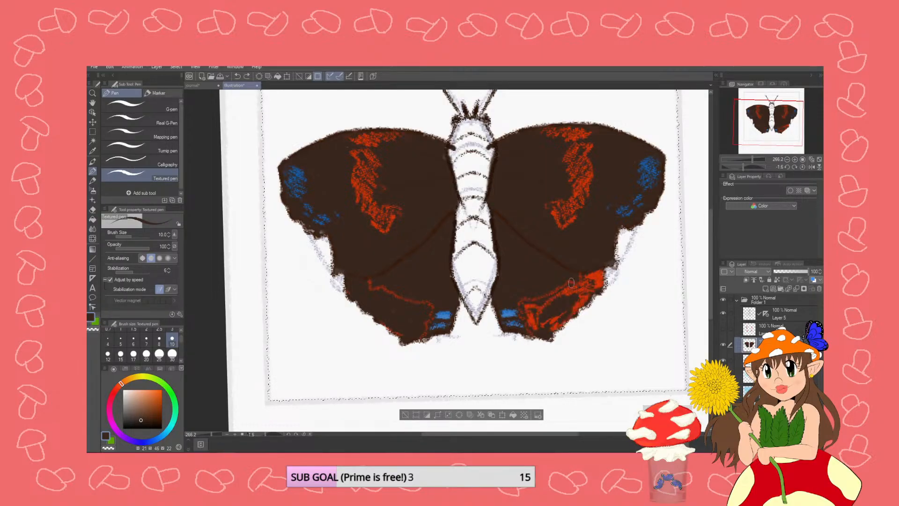
mouse_move(591, 268)
left_mouse_down()
mouse_move(602, 281)
mouse_move(528, 300)
mouse_move(581, 300)
mouse_move(604, 283)
mouse_move(550, 323)
mouse_move(532, 309)
mouse_move(552, 325)
mouse_move(530, 322)
mouse_move(543, 313)
left_mouse_up()
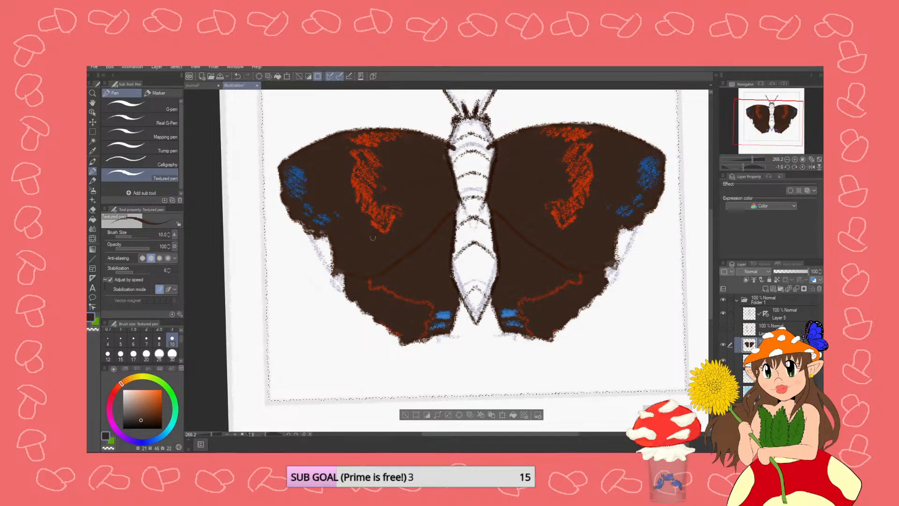
mouse_move(389, 217)
left_mouse_down()
mouse_move(381, 231)
mouse_move(360, 161)
mouse_move(385, 135)
mouse_move(378, 164)
left_mouse_up()
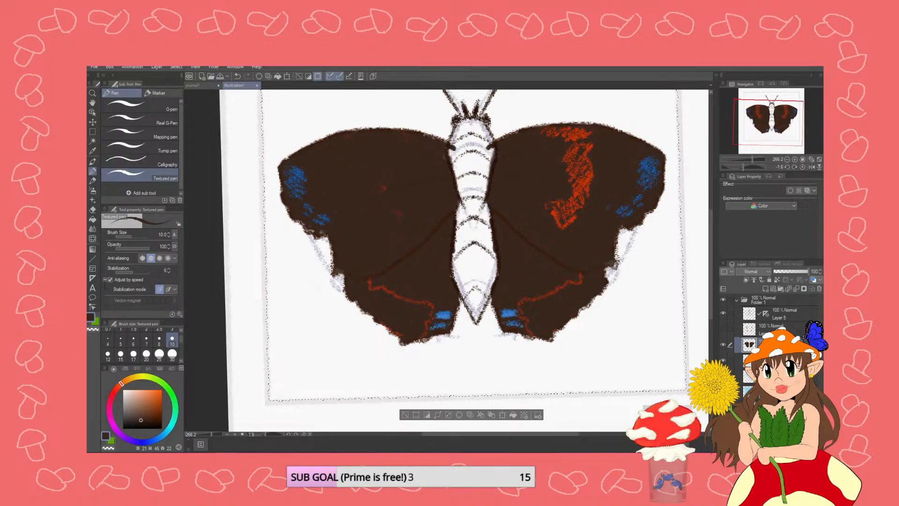
mouse_move(540, 199)
left_mouse_down()
mouse_move(578, 225)
mouse_move(567, 171)
mouse_move(580, 160)
mouse_move(576, 131)
mouse_move(547, 135)
left_mouse_up()
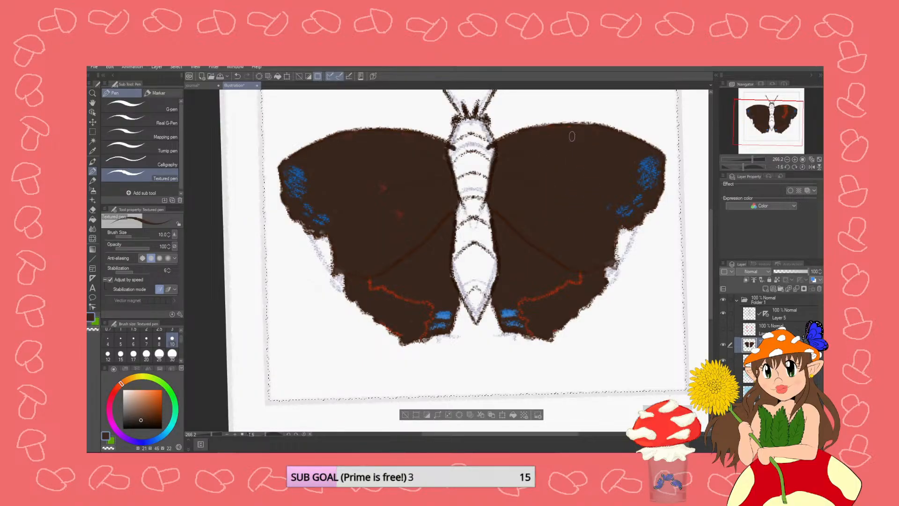
- Paint over the blue marks on both hindwing corners and forewing edges with dark brown
mouse_move(532, 310)
left_mouse_down()
mouse_move(520, 323)
mouse_move(501, 304)
mouse_move(519, 325)
left_mouse_up()
mouse_move(428, 307)
left_mouse_down()
mouse_move(440, 323)
mouse_move(447, 315)
mouse_move(437, 320)
left_mouse_up()
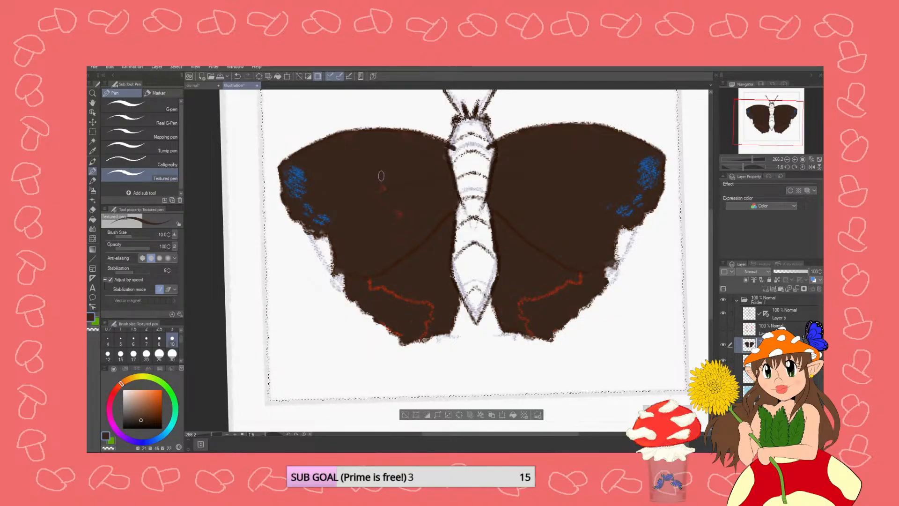
mouse_move(340, 212)
left_mouse_down()
mouse_move(322, 220)
mouse_move(333, 225)
left_mouse_up()
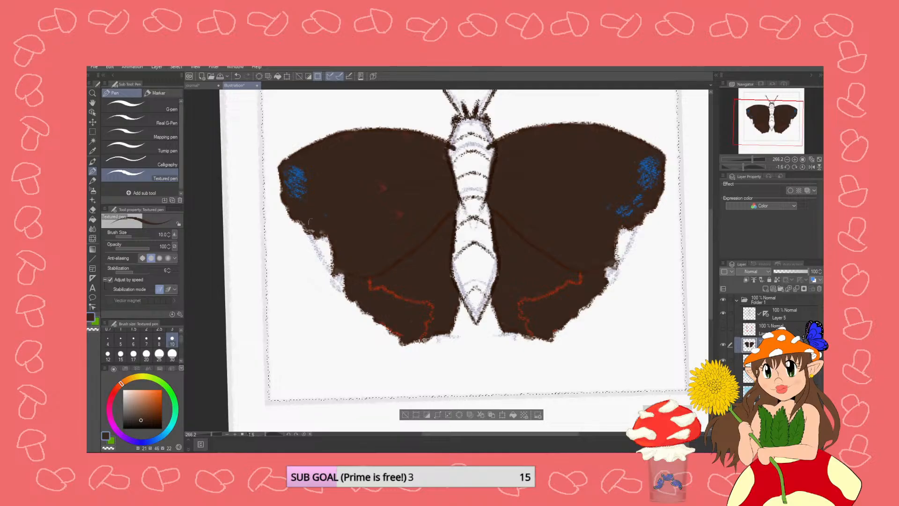
mouse_move(303, 190)
left_mouse_down()
mouse_move(302, 175)
mouse_move(287, 180)
mouse_move(302, 200)
left_mouse_up()
mouse_move(648, 159)
left_mouse_down()
mouse_move(653, 175)
mouse_move(634, 202)
mouse_move(620, 216)
mouse_move(609, 209)
mouse_move(643, 180)
mouse_move(639, 161)
mouse_move(662, 166)
left_mouse_up()
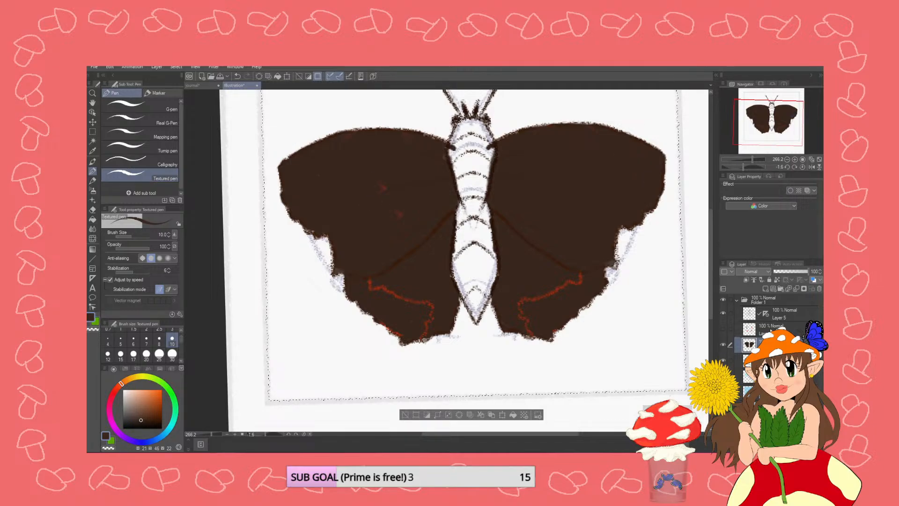
- Erase the stray red specks on the left forewing from Layer 5 with the Hard eraser
left_click(791, 314)
left_click(93, 209)
mouse_move(403, 159)
left_mouse_down()
mouse_move(388, 169)
mouse_move(396, 220)
left_mouse_up()
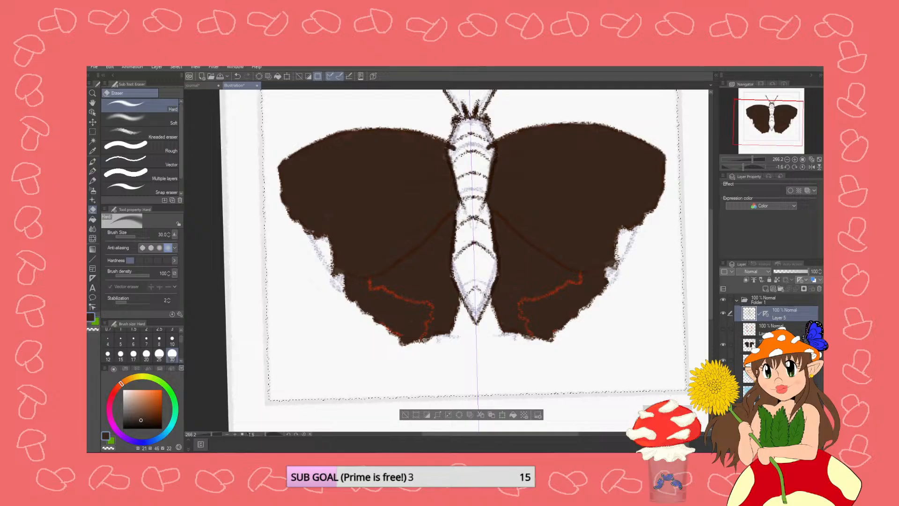
- Return to the brown wing layer with the Textured pen and lower the layer's opacity to about 40%
left_click(754, 344)
left_click(93, 171)
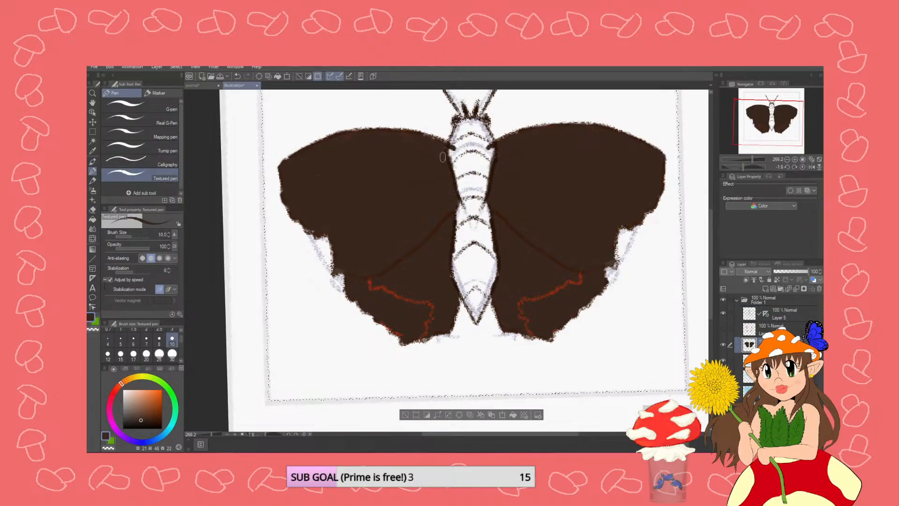
left_click(788, 271)
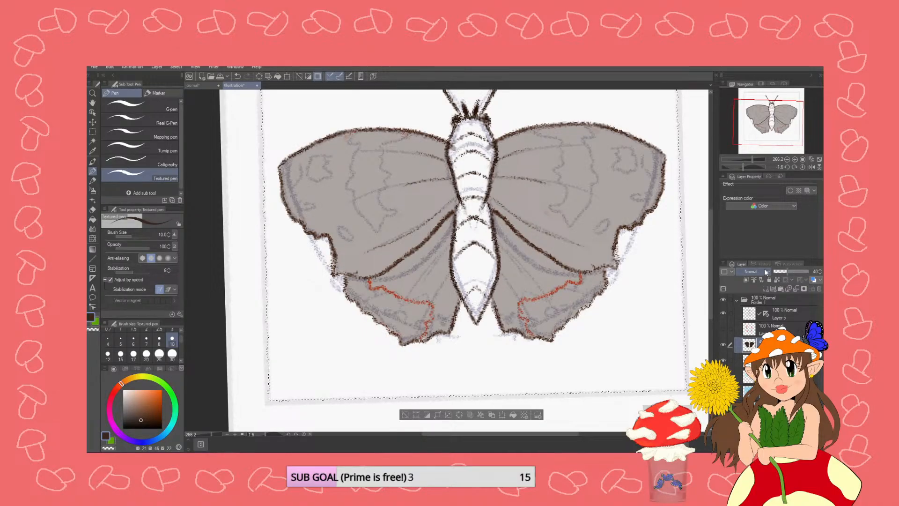
- Create a layer above the dark brown wings and set up the Mechanical pencil at size 10 in red
left_click(765, 289)
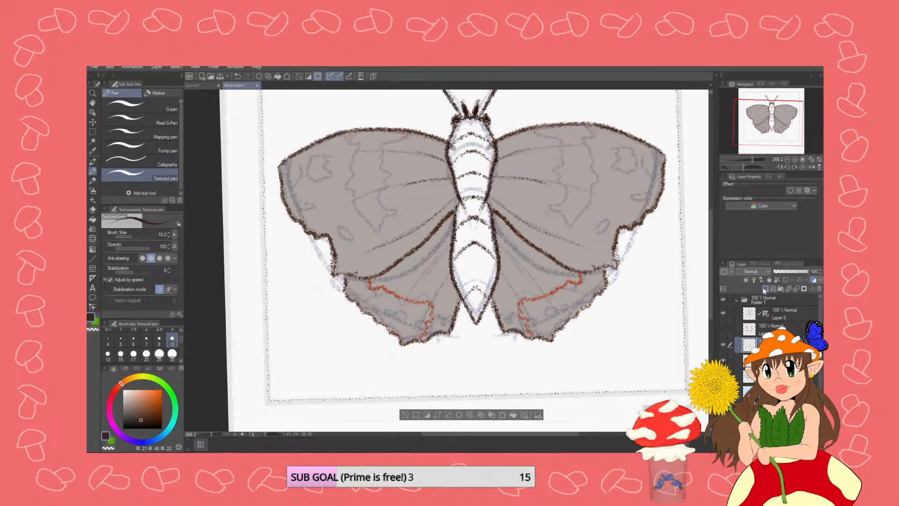
left_click_drag(122, 391, 117, 390)
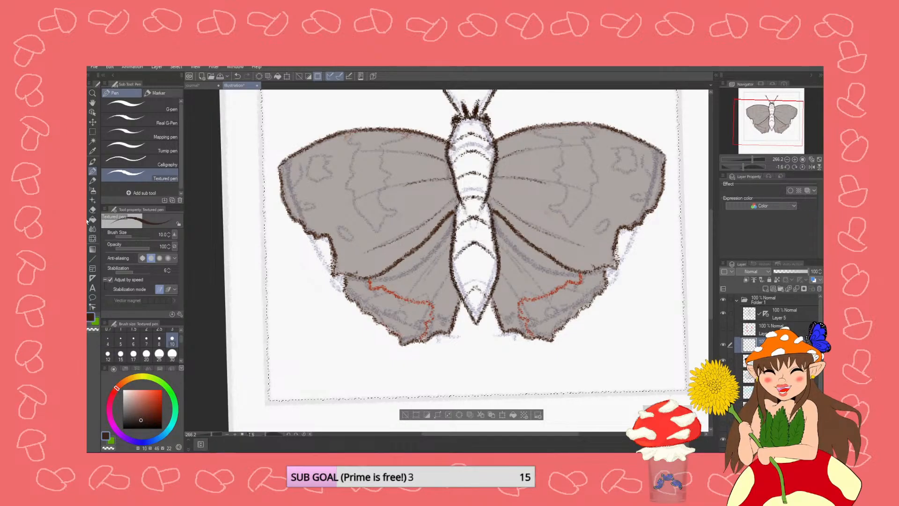
left_click(90, 180)
left_click(131, 121)
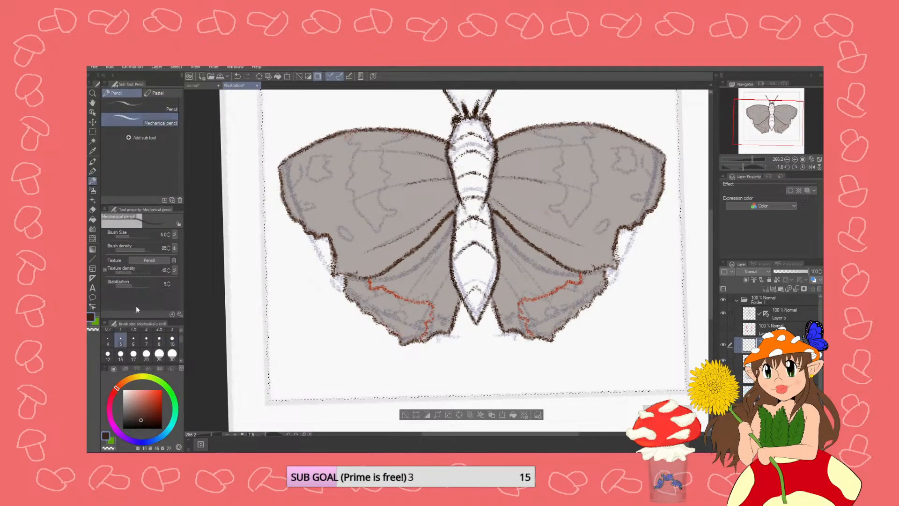
left_click(172, 340)
left_click(159, 400)
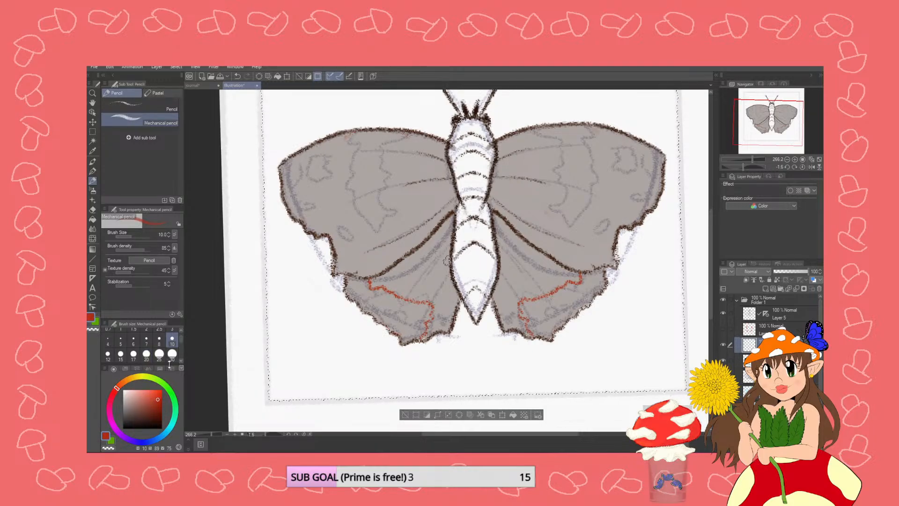
- Undo the unmirrored red test stroke and move the symmetry ruler from Layer 5 to the new markings layer
left_click_drag(530, 139, 559, 139)
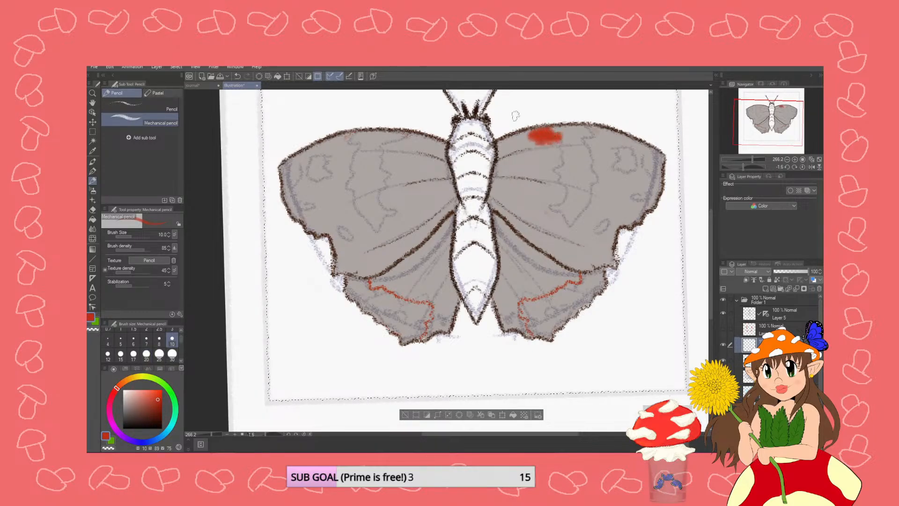
key("ctrl+z")
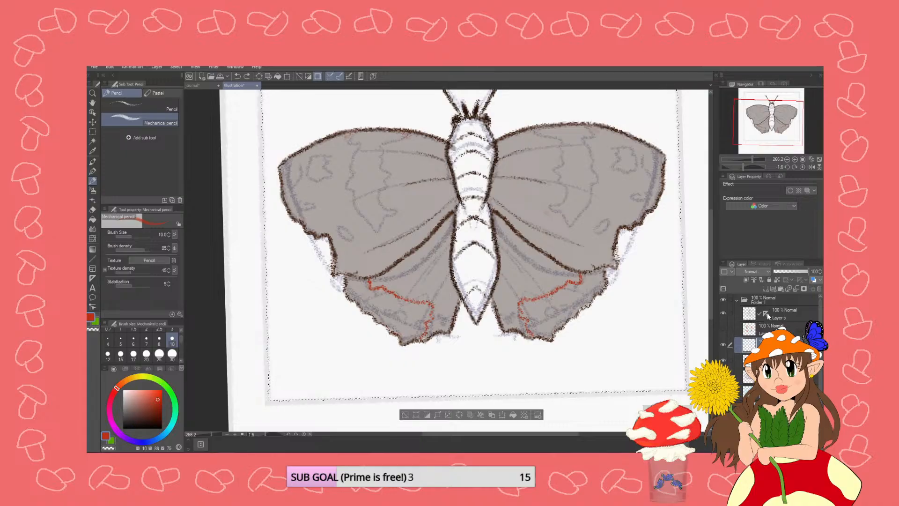
left_click(767, 316)
left_click_drag(765, 314, 766, 345)
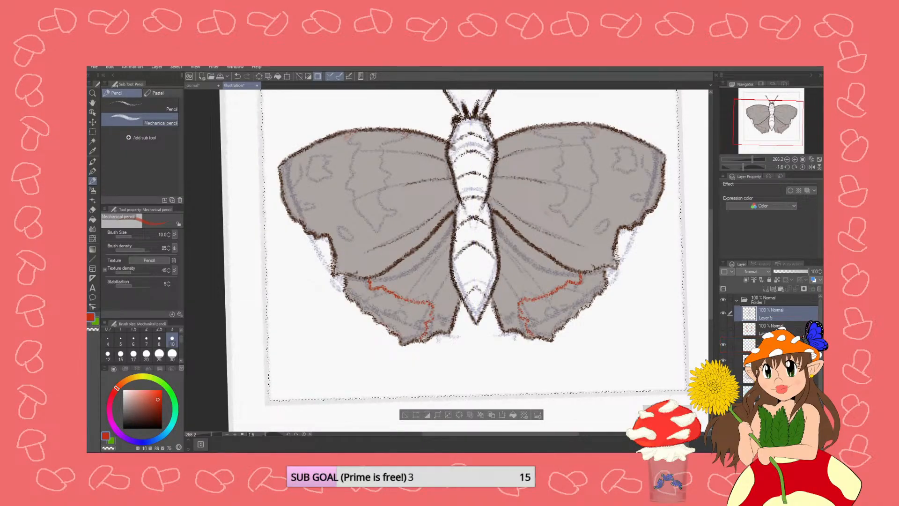
- Paint mirrored red bands across both forewings and fill the outer patches of both hindwings with red on the markings layer
mouse_move(519, 138)
left_mouse_down()
mouse_move(538, 133)
mouse_move(548, 140)
mouse_move(539, 153)
left_mouse_up()
left_click(750, 345)
mouse_move(525, 139)
left_mouse_down()
mouse_move(534, 132)
mouse_move(548, 140)
mouse_move(555, 151)
mouse_move(535, 158)
mouse_move(559, 185)
mouse_move(545, 181)
mouse_move(572, 195)
mouse_move(543, 196)
mouse_move(534, 209)
mouse_move(538, 225)
mouse_move(534, 188)
mouse_move(550, 142)
mouse_move(516, 143)
left_mouse_up()
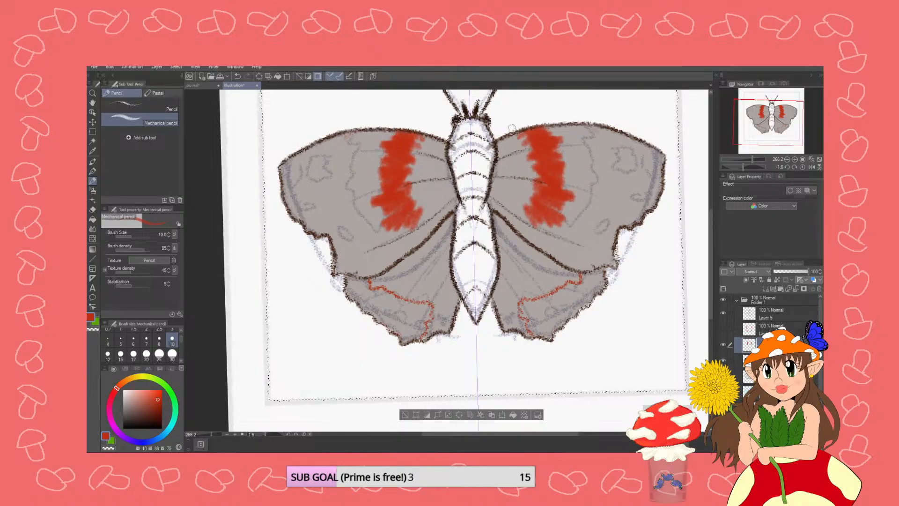
mouse_move(423, 331)
left_mouse_down()
mouse_move(411, 332)
mouse_move(422, 307)
mouse_move(374, 302)
mouse_move(379, 293)
mouse_move(349, 283)
mouse_move(350, 299)
mouse_move(347, 279)
mouse_move(360, 304)
mouse_move(386, 313)
mouse_move(353, 284)
mouse_move(378, 311)
mouse_move(422, 323)
mouse_move(409, 339)
mouse_move(381, 322)
mouse_move(407, 327)
mouse_move(400, 316)
mouse_move(417, 314)
mouse_move(384, 297)
left_mouse_up()
mouse_move(585, 302)
left_mouse_down()
mouse_move(602, 274)
mouse_move(586, 269)
left_mouse_up()
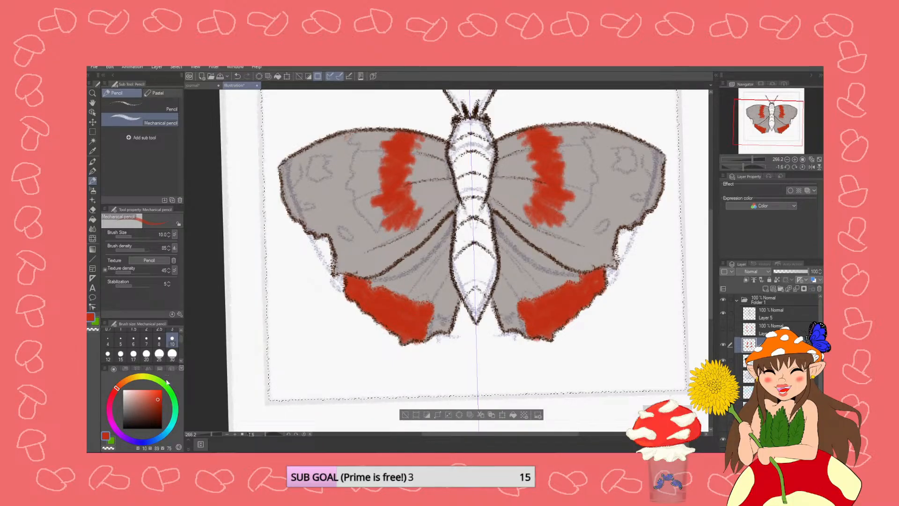
- Paint white bars and spots on the outer half of both forewings and white along their upper edges
left_click(131, 390)
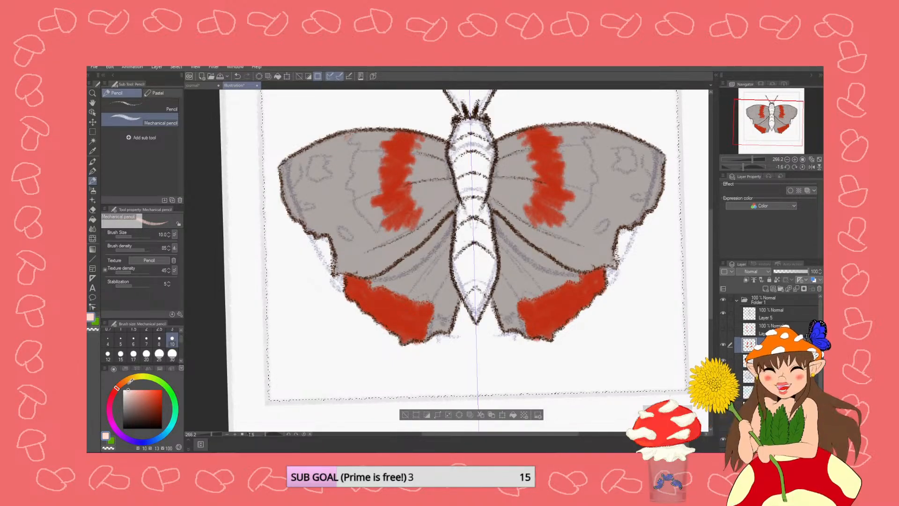
left_click(128, 386)
left_click(123, 389)
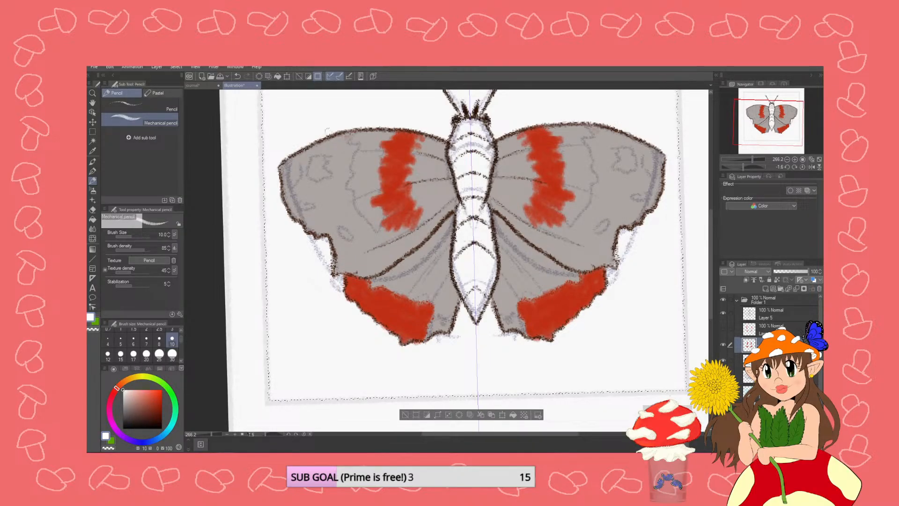
mouse_move(362, 136)
left_mouse_down()
mouse_move(338, 149)
mouse_move(337, 171)
mouse_move(354, 191)
mouse_move(349, 213)
left_mouse_up()
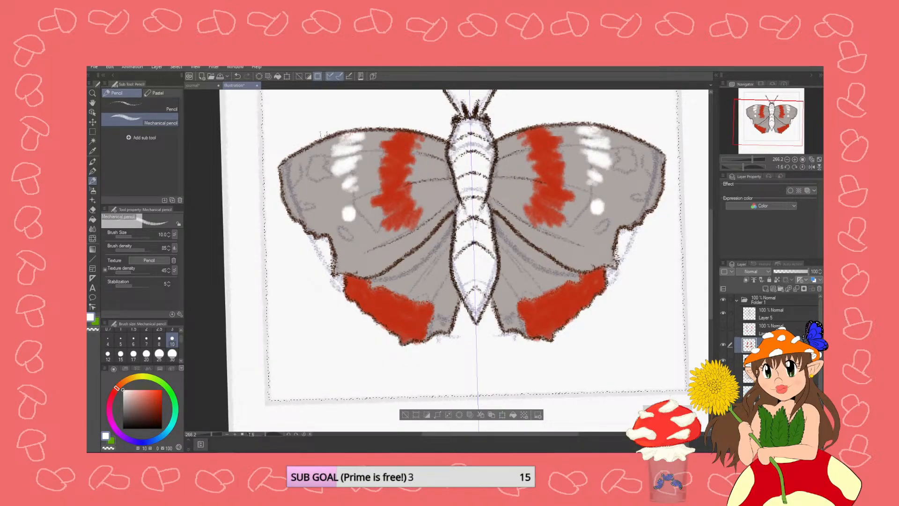
left_click_drag(314, 164, 323, 209)
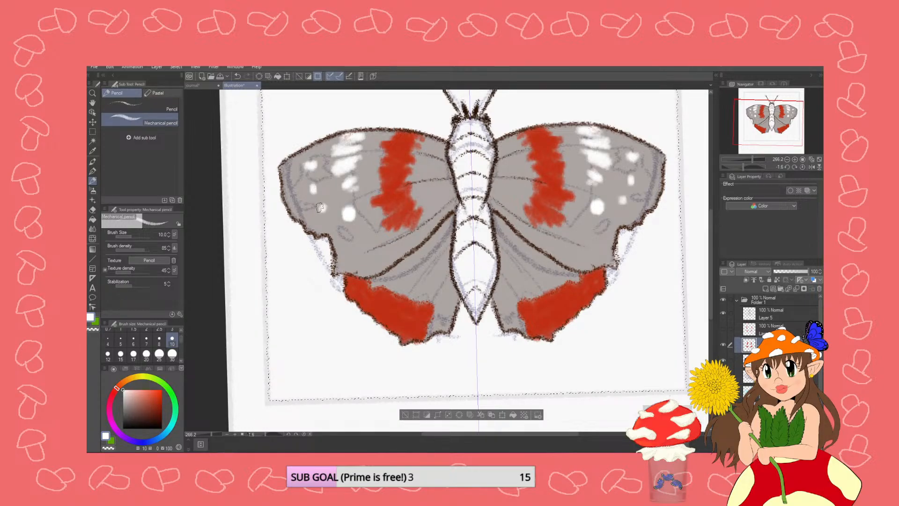
left_click_drag(346, 237, 349, 231)
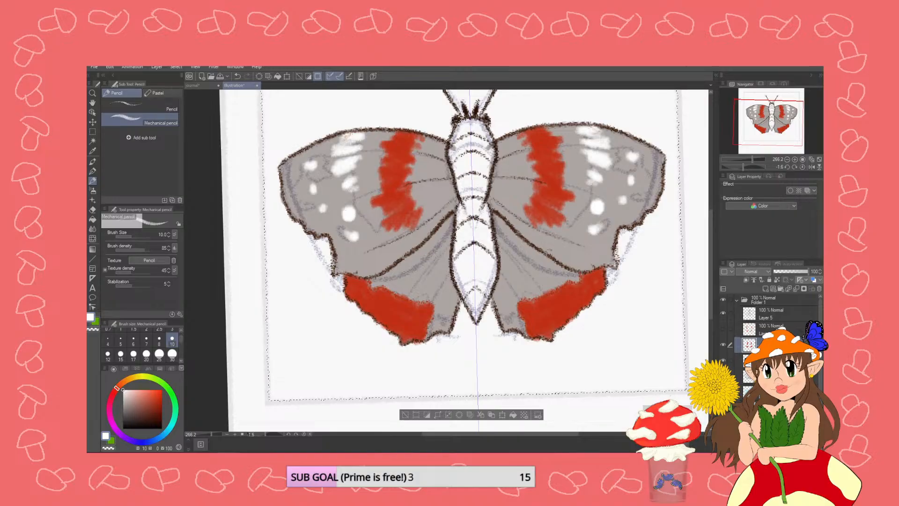
mouse_move(639, 142)
left_mouse_down()
mouse_move(613, 129)
mouse_move(654, 153)
left_mouse_up()
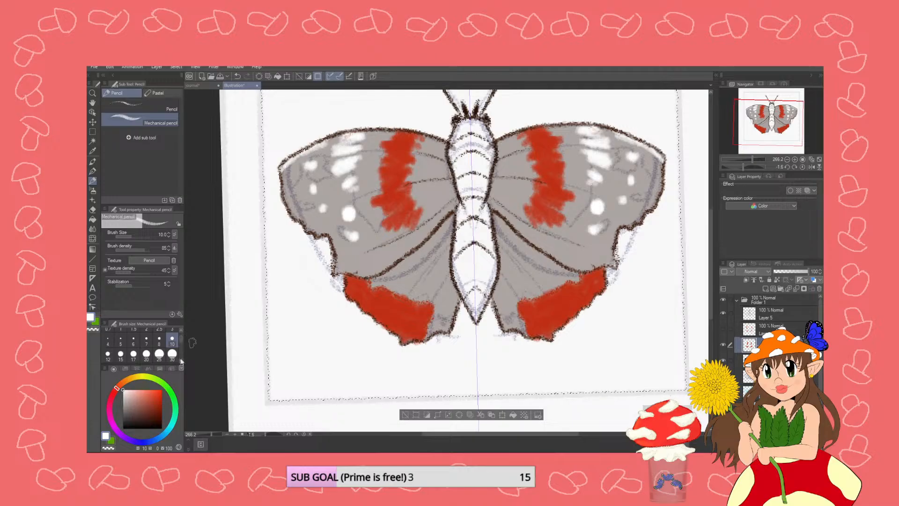
- Paint cream spots along the outer edges of the red hindwing patches and a cream fringe on the forewings' scalloped edges
left_click(132, 377)
left_click_drag(132, 393, 133, 390)
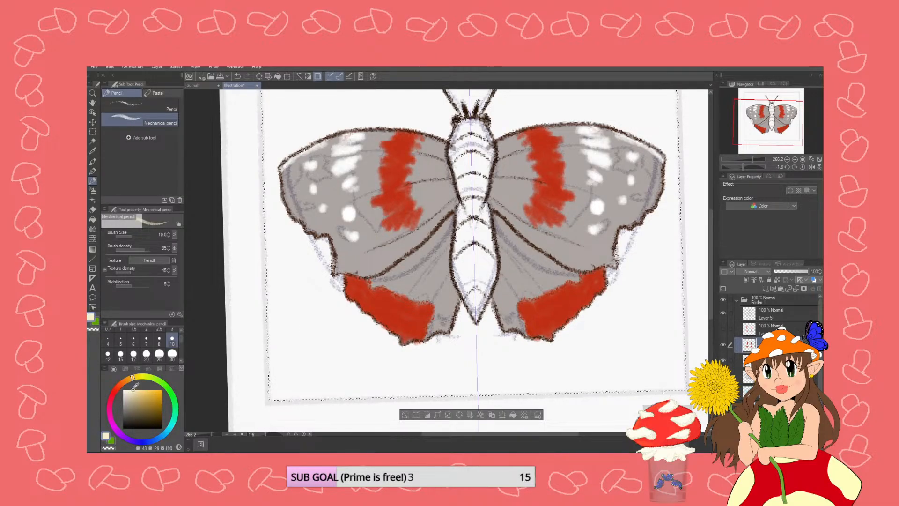
left_click_drag(398, 334, 348, 296)
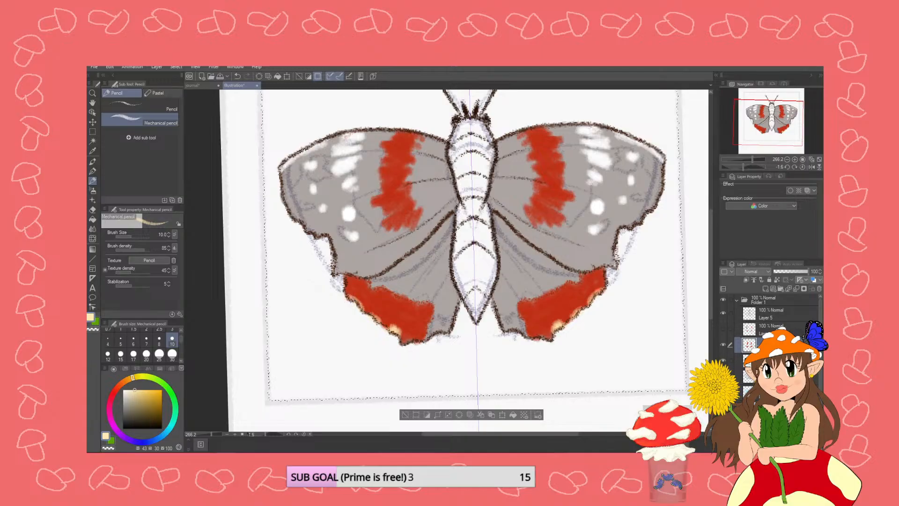
mouse_move(613, 240)
left_mouse_down()
mouse_move(614, 250)
mouse_move(619, 226)
mouse_move(650, 205)
left_mouse_up()
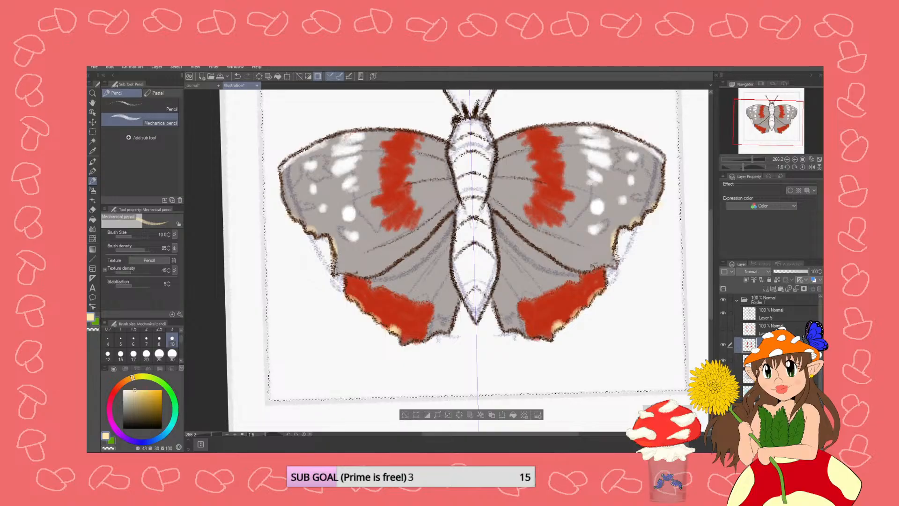
- Reduce the pencil to size 7 and extend the cream fringe at the forewings' lower corners and outer edges
left_click_drag(612, 263, 594, 267)
key("ctrl+z")
left_click(147, 339)
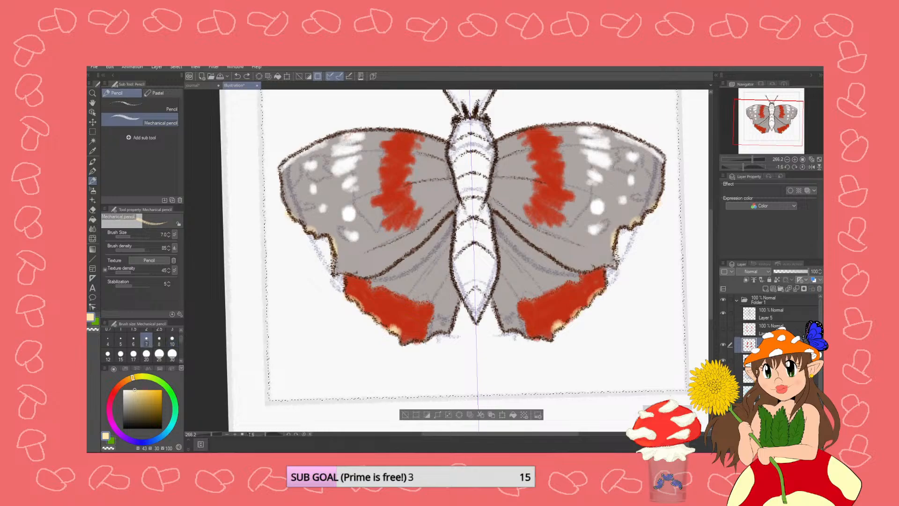
mouse_move(593, 266)
left_mouse_down()
mouse_move(581, 269)
mouse_move(603, 266)
left_mouse_up()
left_click_drag(339, 271, 347, 272)
left_click_drag(292, 212, 304, 222)
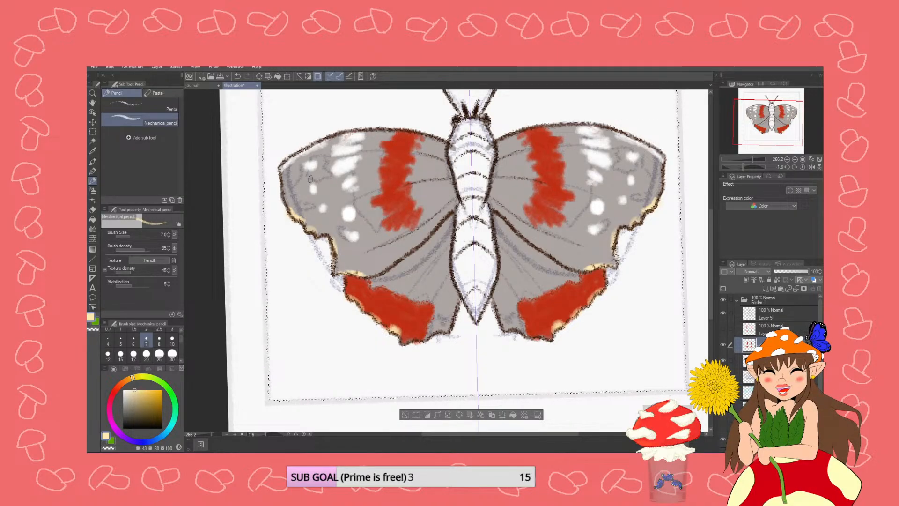
- Add blue marks along the forewings' outer edges and in the hindwings' inner corners, switching to the Crayon at size 10
left_click(155, 439)
left_click(138, 409)
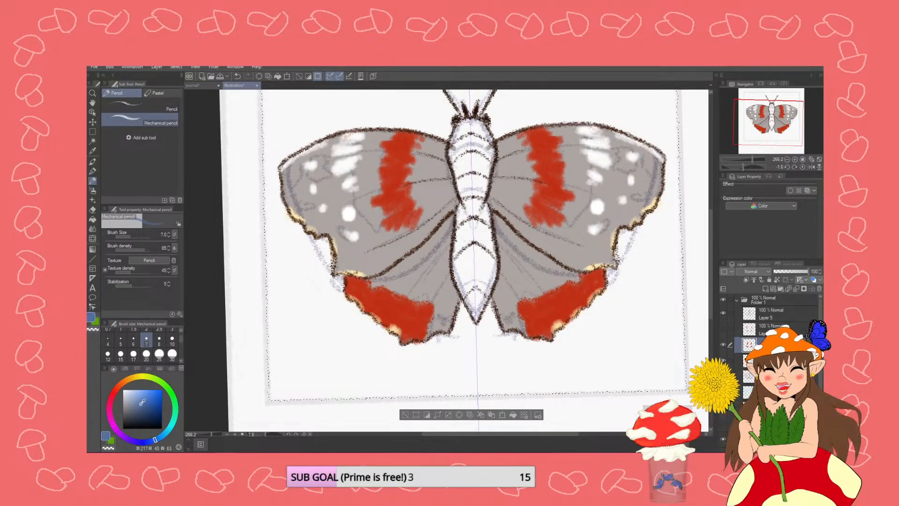
left_click(169, 330)
left_click(157, 94)
left_click(151, 123)
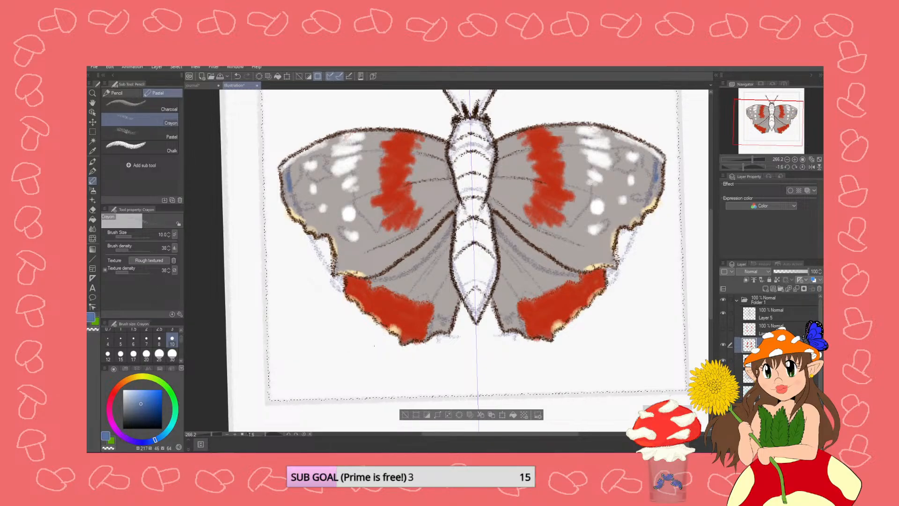
left_click_drag(444, 330, 436, 330)
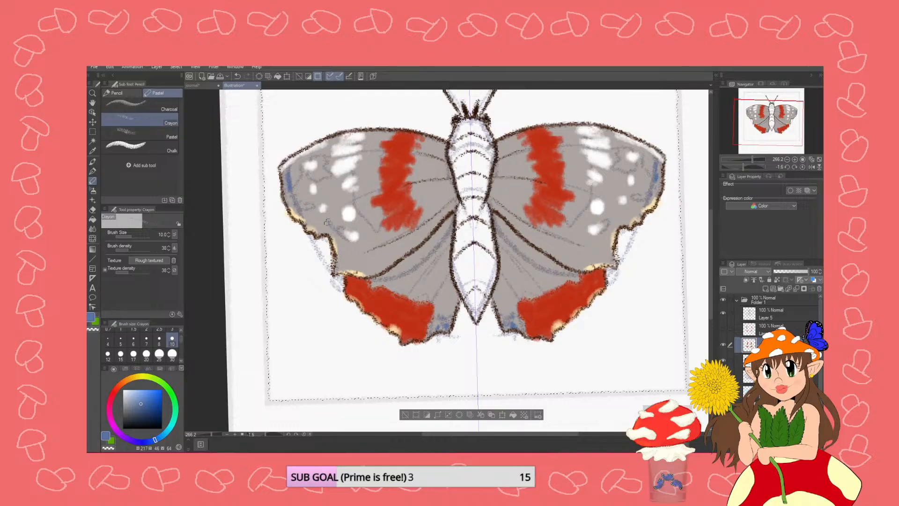
mouse_move(313, 219)
left_mouse_down()
mouse_move(295, 209)
mouse_move(316, 228)
left_mouse_up()
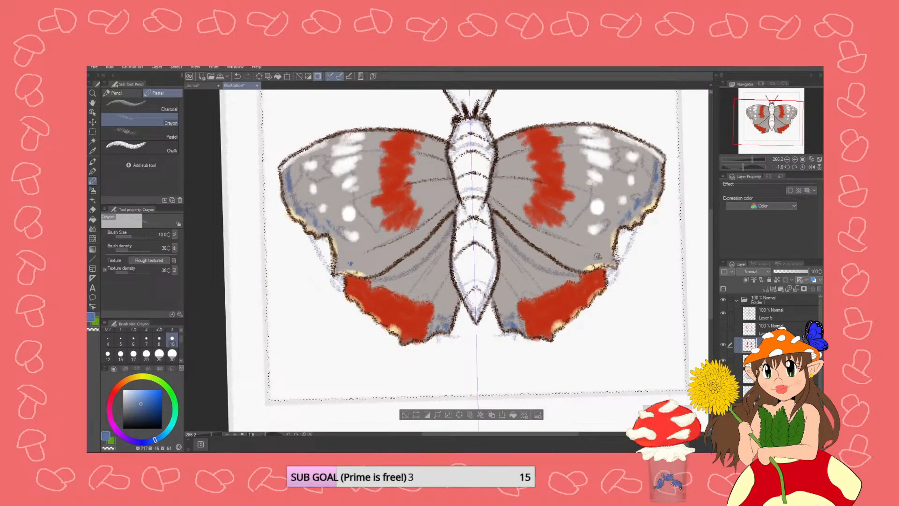
left_click_drag(598, 256, 596, 256)
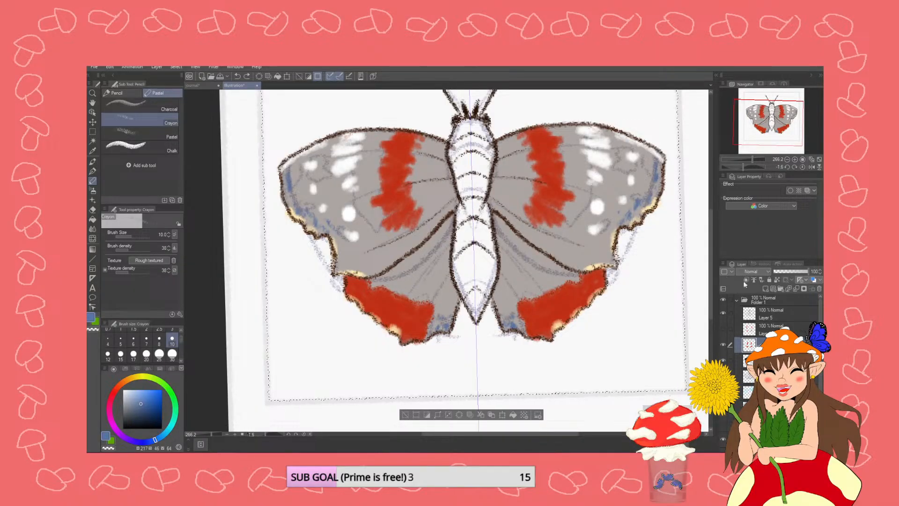
- Restore the dark brown wing layer's opacity to 100%
left_click(771, 314)
left_click(772, 361)
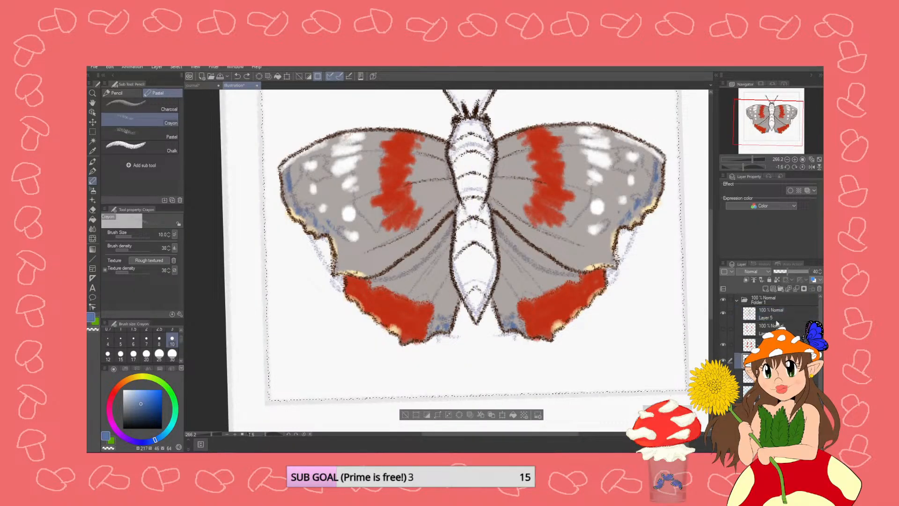
left_click_drag(791, 271, 820, 274)
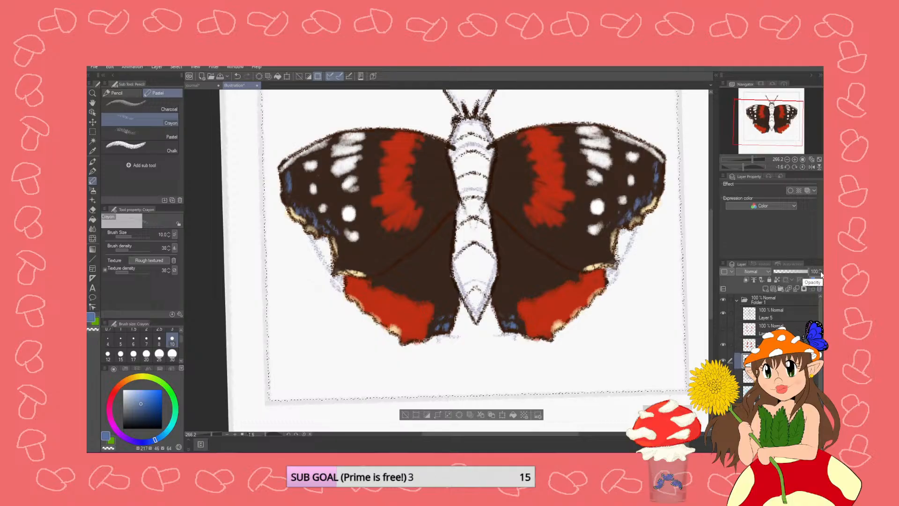
- Darken the brown wing layer with Hue/Saturation/Luminosity by lowering its luminosity to about -35
scroll(565, 246, "down", 2)
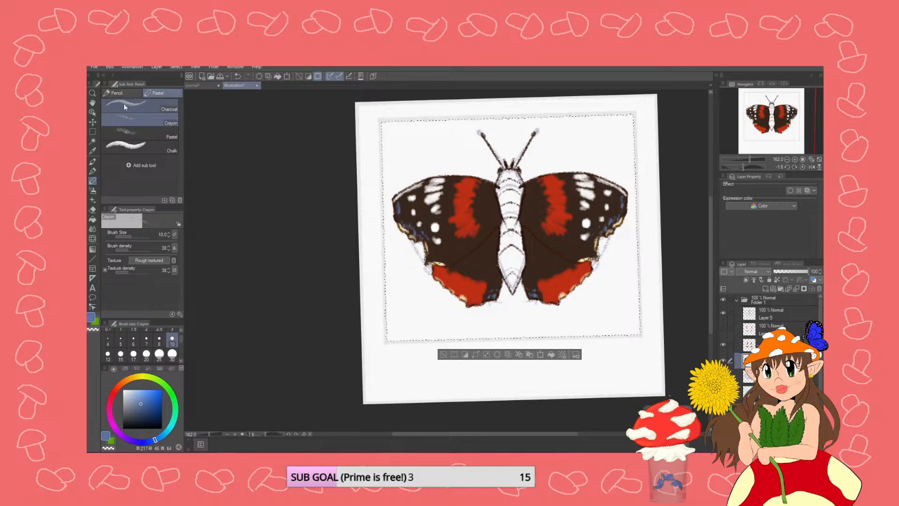
left_click(156, 67)
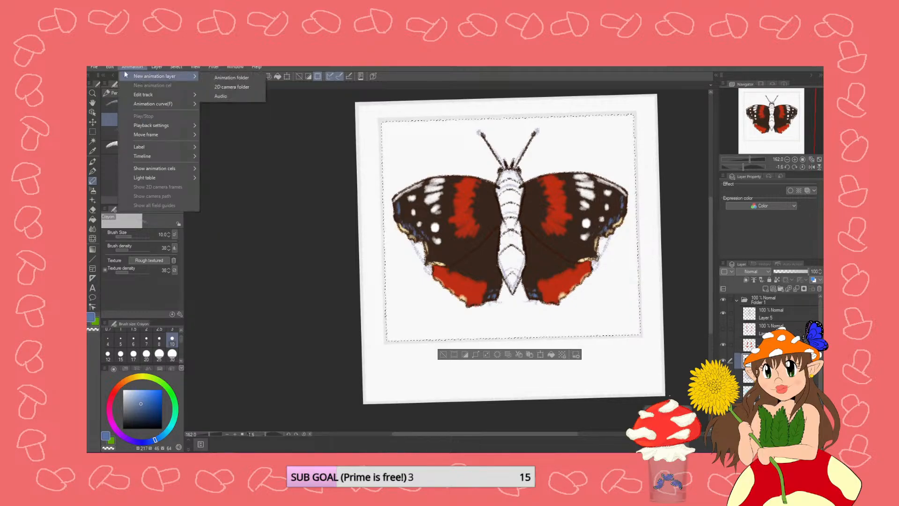
mouse_move(111, 67)
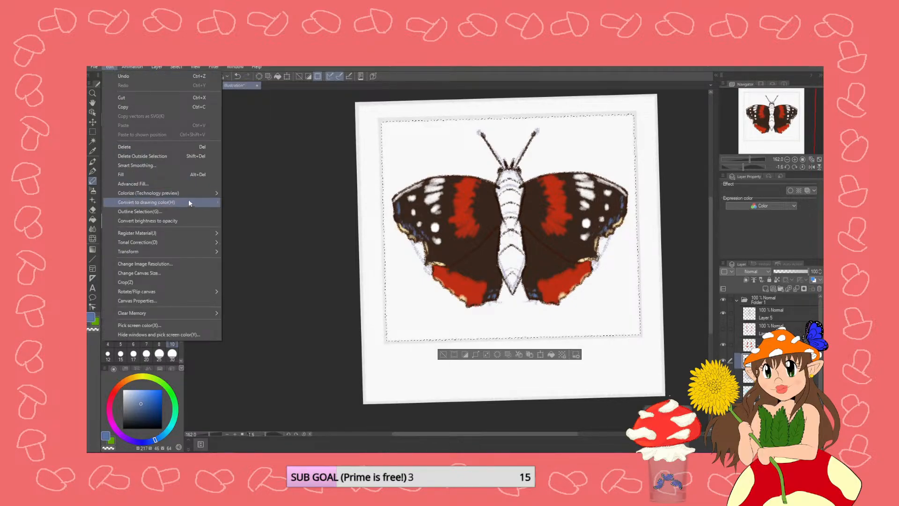
mouse_move(200, 243)
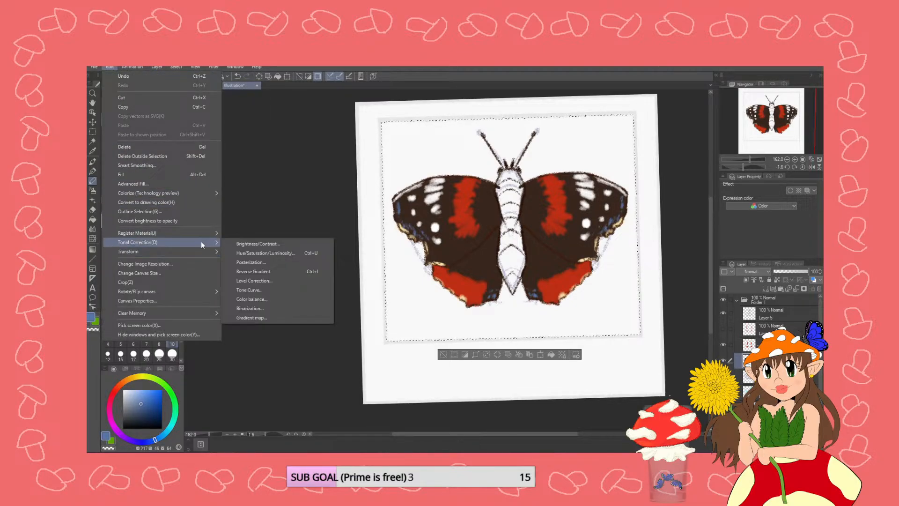
left_click(261, 254)
left_click_drag(333, 220, 322, 220)
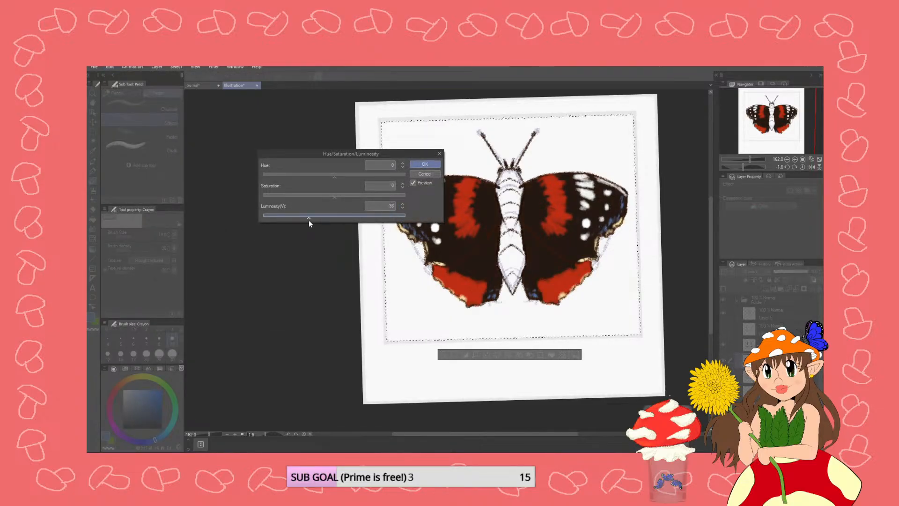
left_click(414, 165)
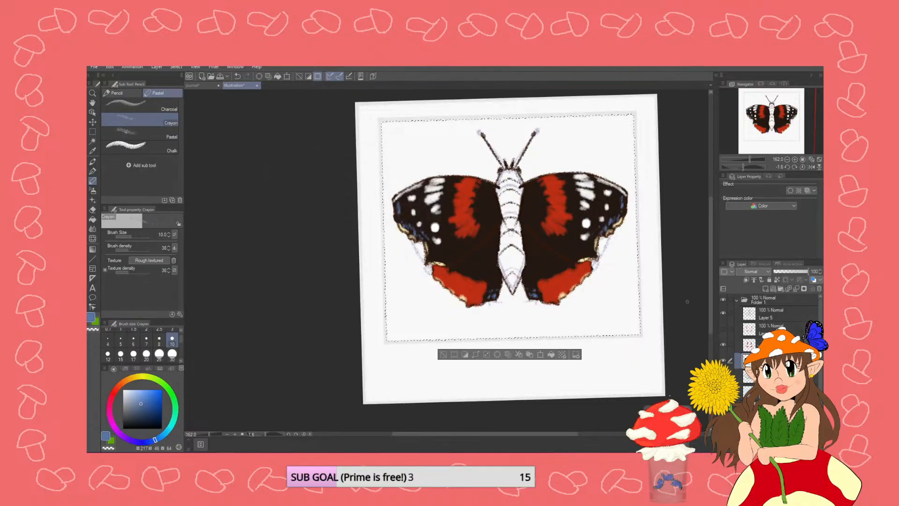
- On Layer 5, draw dark brown vein lines across the hindwings' red patches with the Pencil at size 8
left_click(770, 318)
scroll(600, 269, "up", 3)
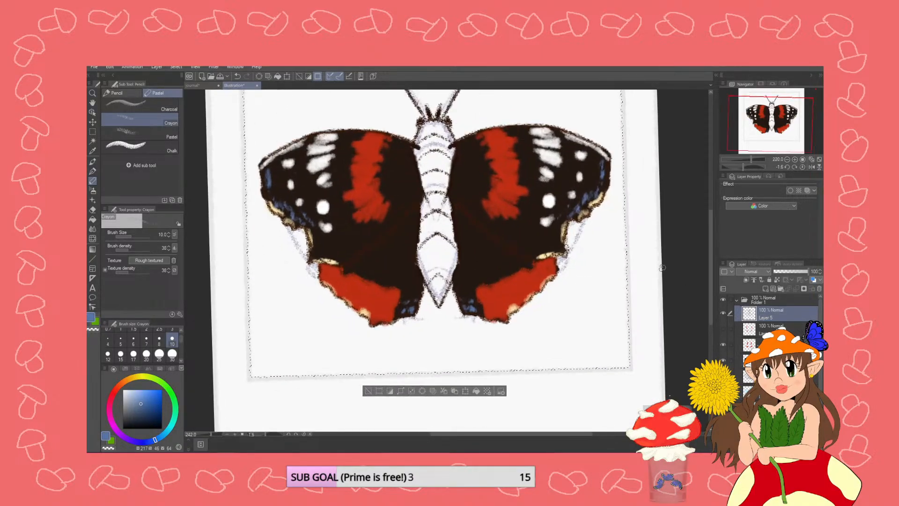
scroll(599, 269, "up", 1)
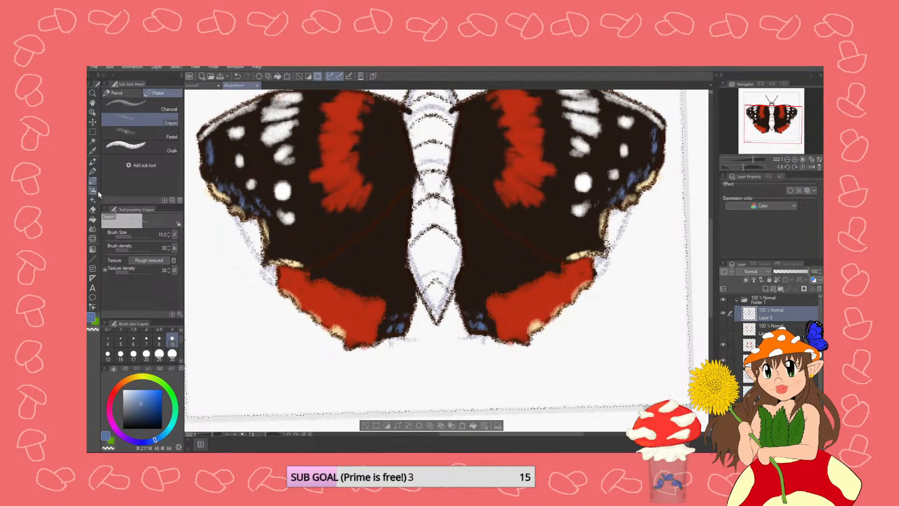
left_click(92, 150)
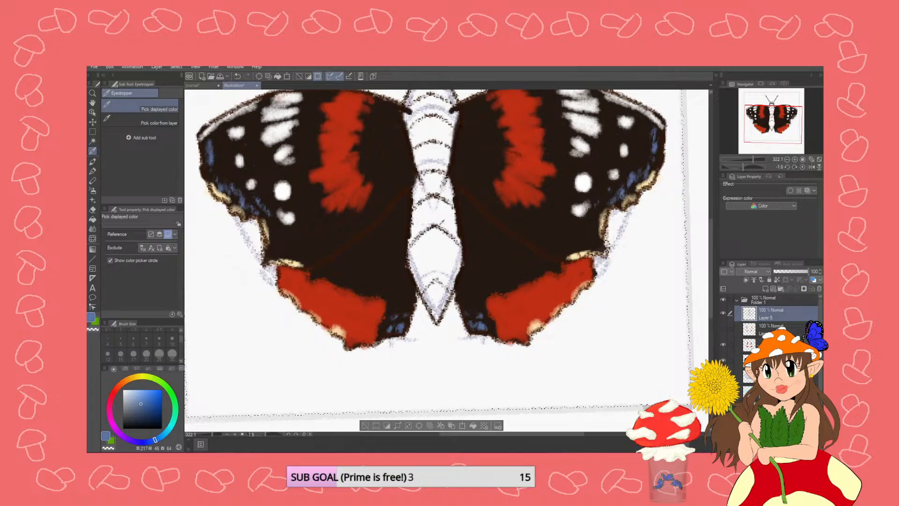
left_click(557, 250)
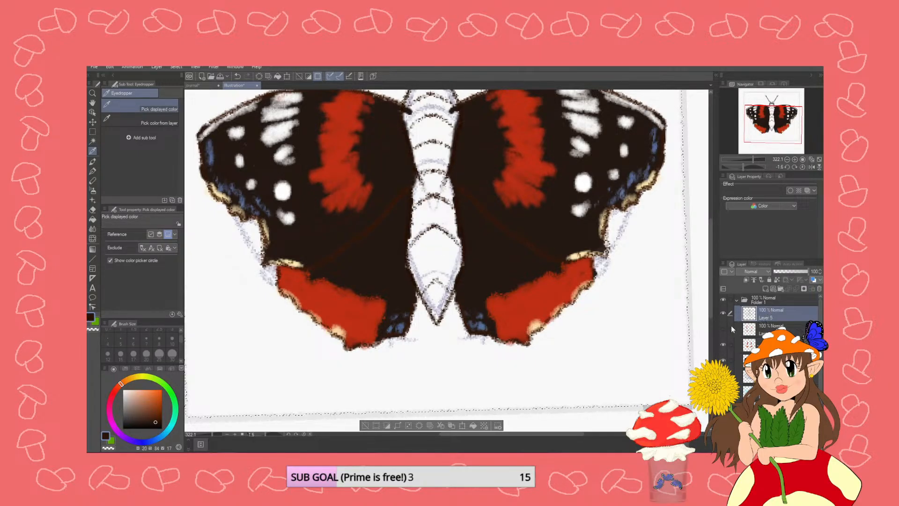
left_click(92, 181)
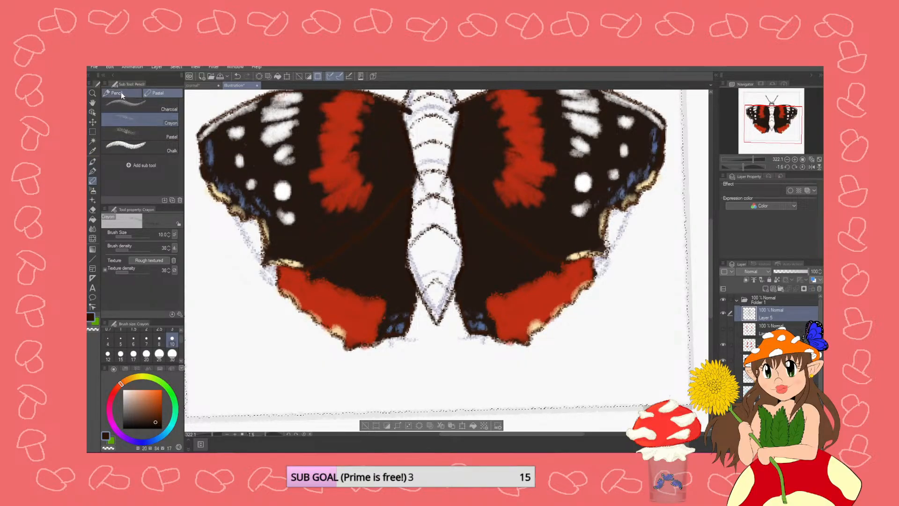
left_click(121, 92)
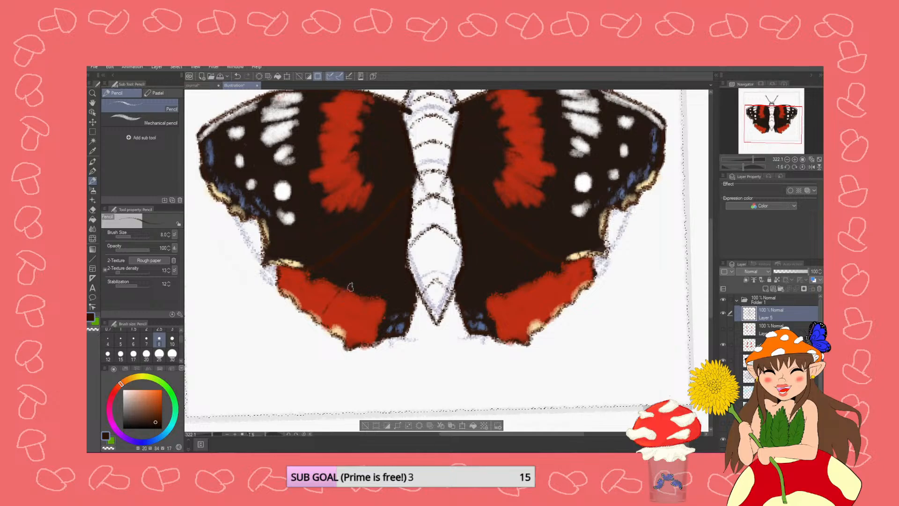
left_click_drag(397, 248, 346, 328)
left_click_drag(520, 287, 532, 301)
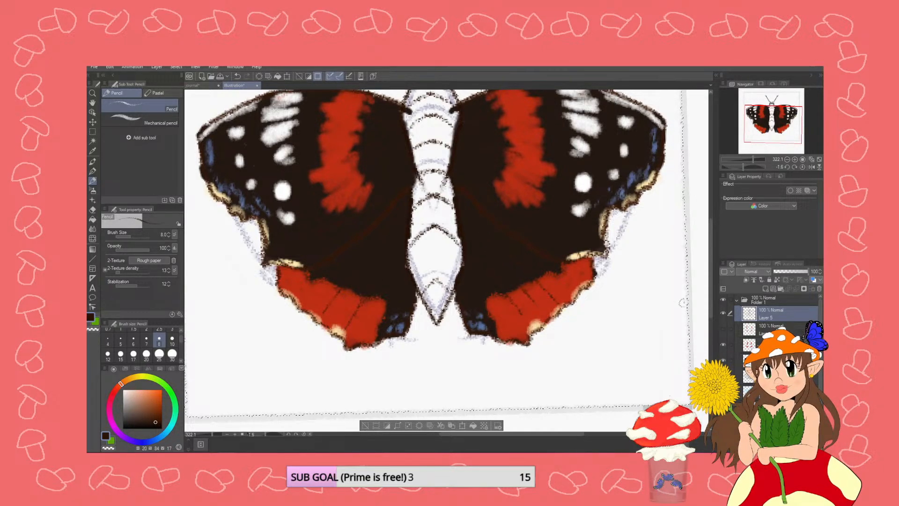
- Draw dark brown vein lines across the forewings' red bands and dot dark spots along the hindwings' red patches
scroll(710, 300, "up", 2)
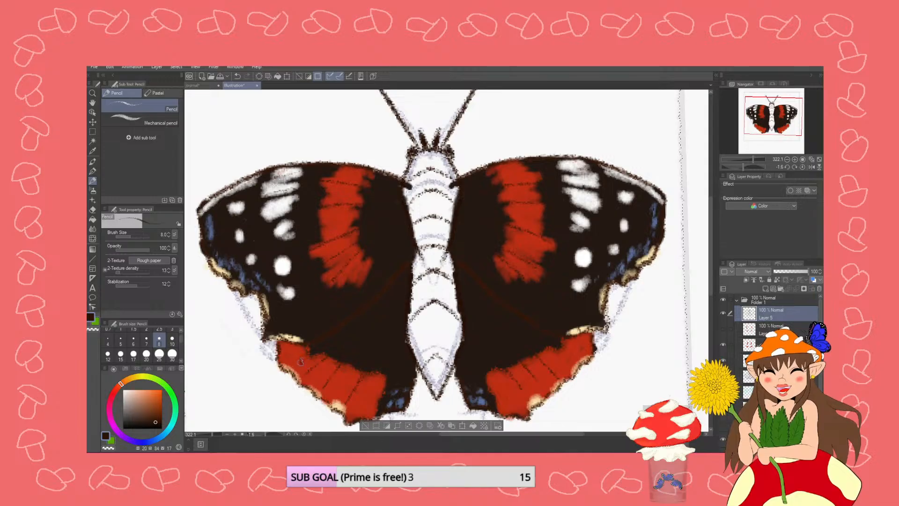
left_click_drag(316, 375, 326, 382)
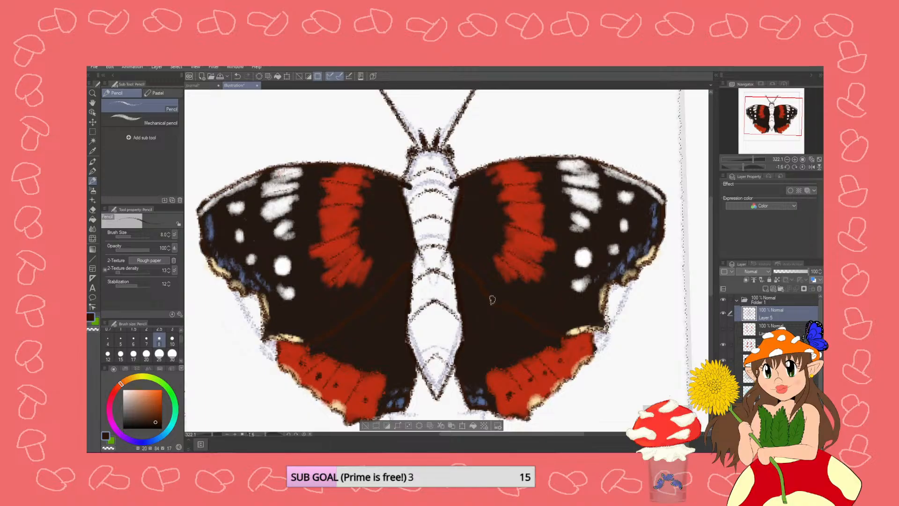
scroll(302, 245, "down", 3)
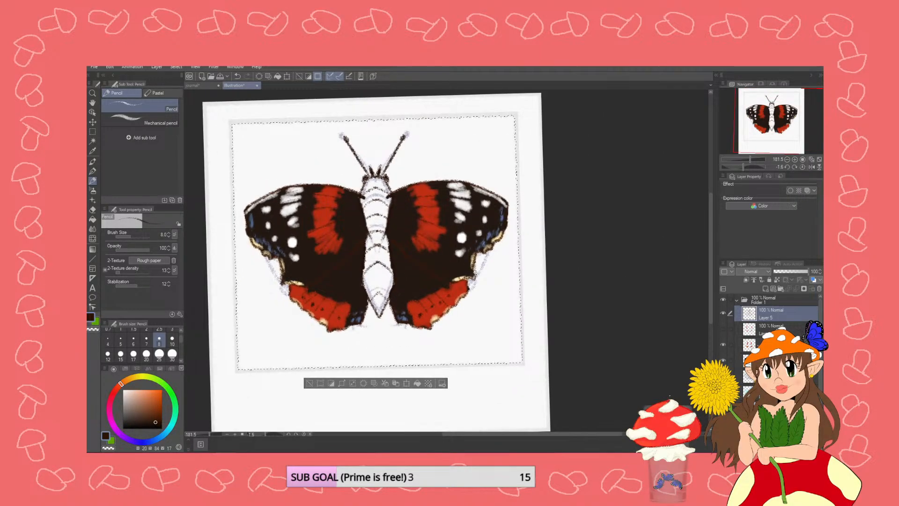
- On the brown wing layer, fill the butterfly's whole body with very dark brown using the Textured pen at size 10
left_click(749, 359)
left_click(143, 420)
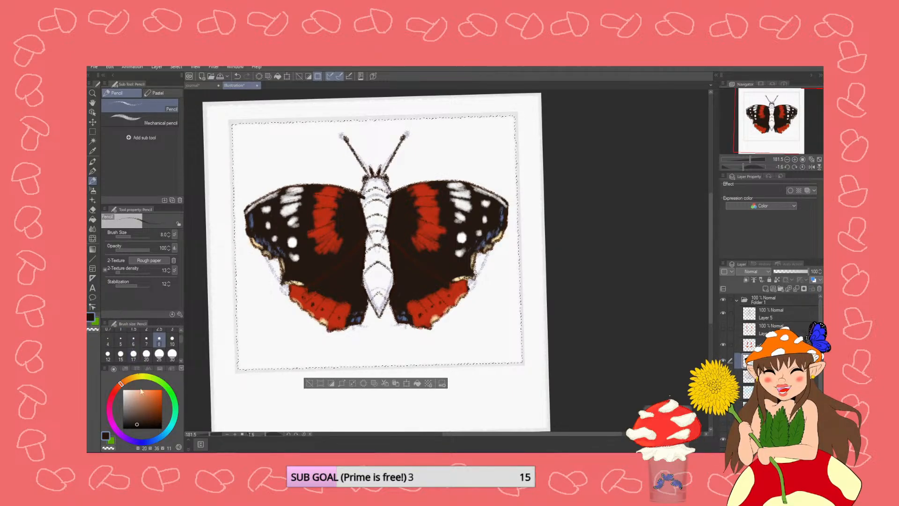
double_click(106, 437)
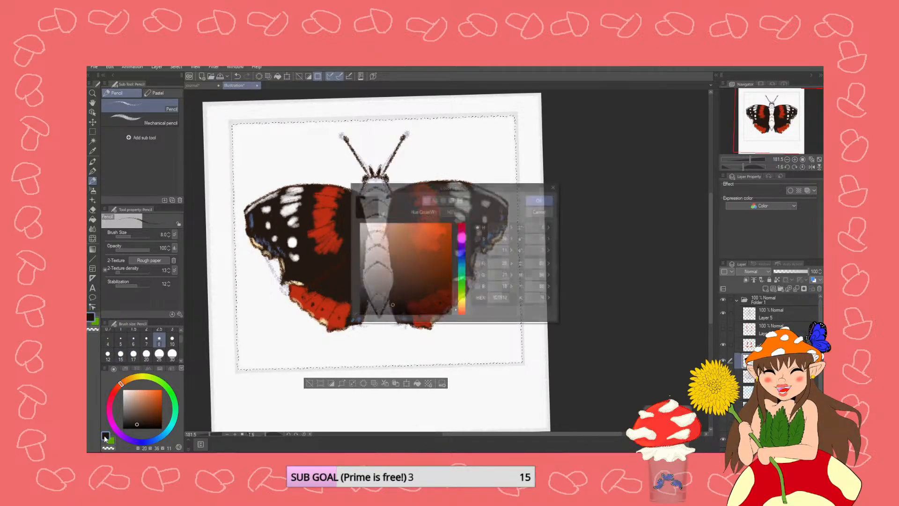
left_click(540, 199)
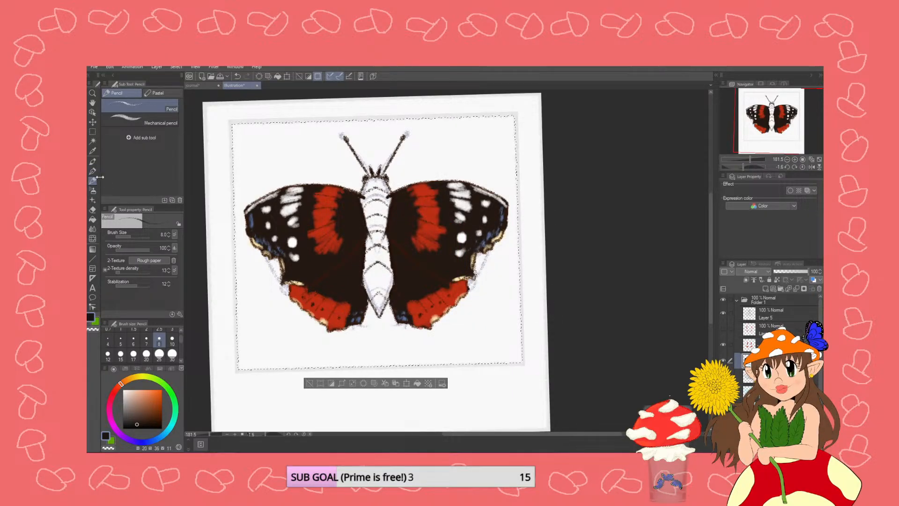
left_click(93, 171)
scroll(373, 193, "up", 3)
left_click_drag(382, 188, 389, 213)
mouse_move(399, 191)
left_mouse_down()
mouse_move(386, 249)
mouse_move(377, 253)
mouse_move(366, 183)
mouse_move(360, 267)
mouse_move(359, 221)
mouse_move(366, 283)
mouse_move(399, 213)
mouse_move(378, 302)
mouse_move(370, 263)
mouse_move(360, 298)
mouse_move(355, 366)
mouse_move(367, 338)
mouse_move(381, 412)
mouse_move(403, 361)
mouse_move(392, 303)
mouse_move(400, 330)
mouse_move(394, 226)
mouse_move(381, 381)
mouse_move(398, 330)
mouse_move(382, 408)
mouse_move(393, 352)
mouse_move(383, 281)
mouse_move(372, 351)
mouse_move(370, 309)
mouse_move(372, 389)
left_mouse_up()
left_click_drag(364, 341, 368, 288)
left_click_drag(368, 288, 371, 392)
left_click_drag(367, 268, 361, 284)
mouse_move(396, 206)
left_mouse_down()
mouse_move(397, 176)
mouse_move(361, 188)
mouse_move(388, 180)
mouse_move(357, 171)
mouse_move(393, 170)
mouse_move(369, 169)
left_mouse_up()
left_click_drag(405, 333, 380, 402)
left_click_drag(357, 333, 357, 356)
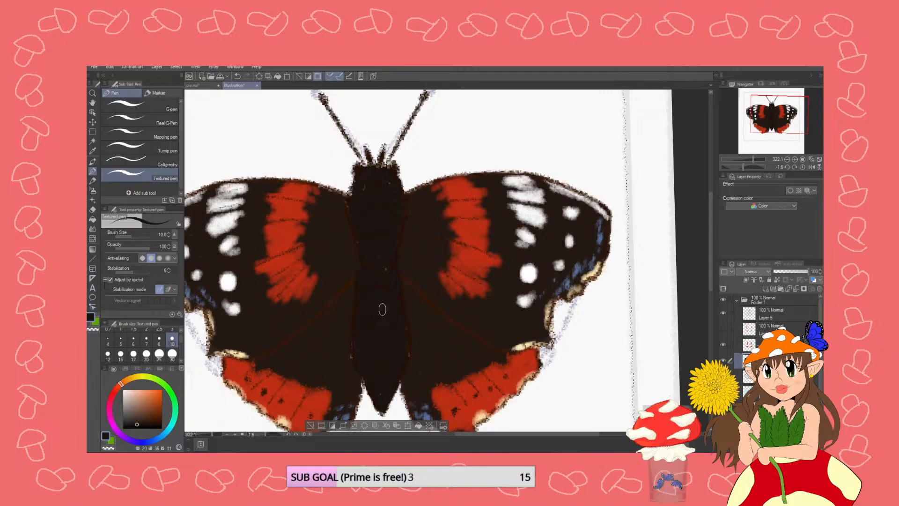
scroll(380, 312, "down", 3)
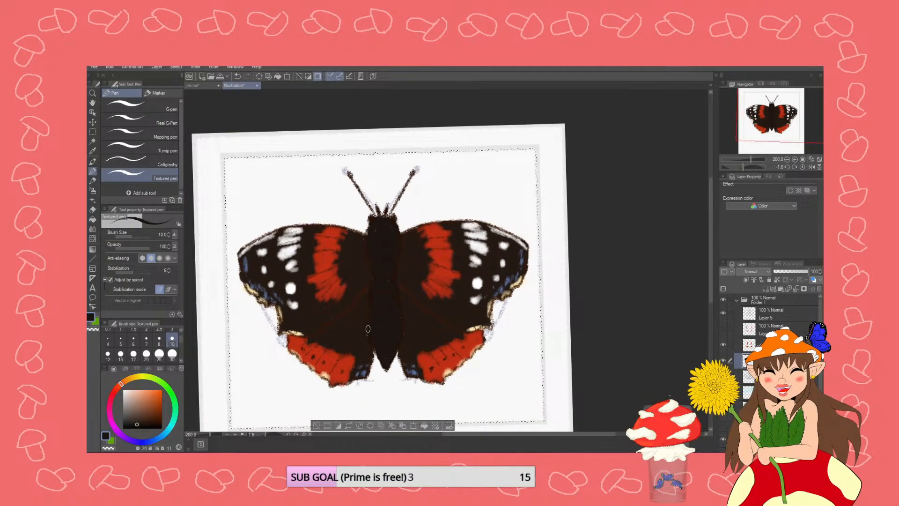
- Draw fine veins on the inner hindwings and zigzag hair texture down the body in lighter brown with the size 8 Pencil
scroll(368, 329, "down", 1)
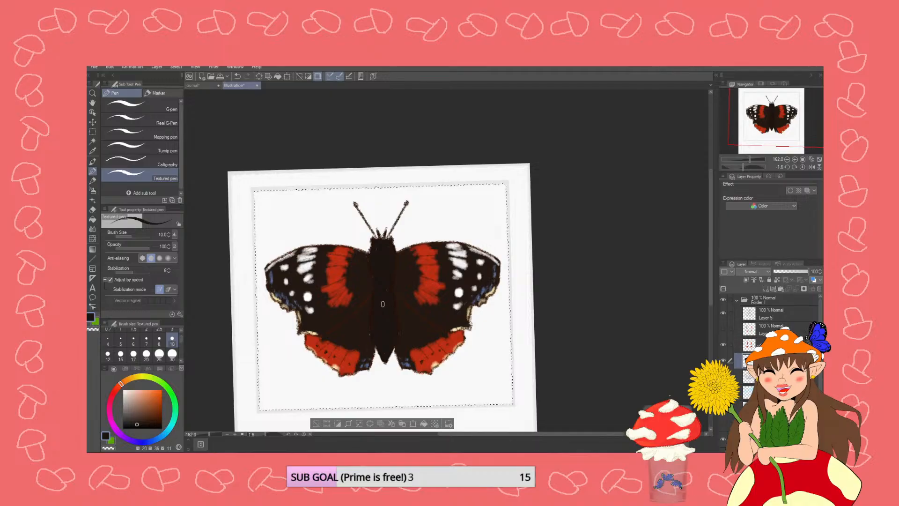
scroll(382, 304, "up", 1)
scroll(410, 335, "up", 1)
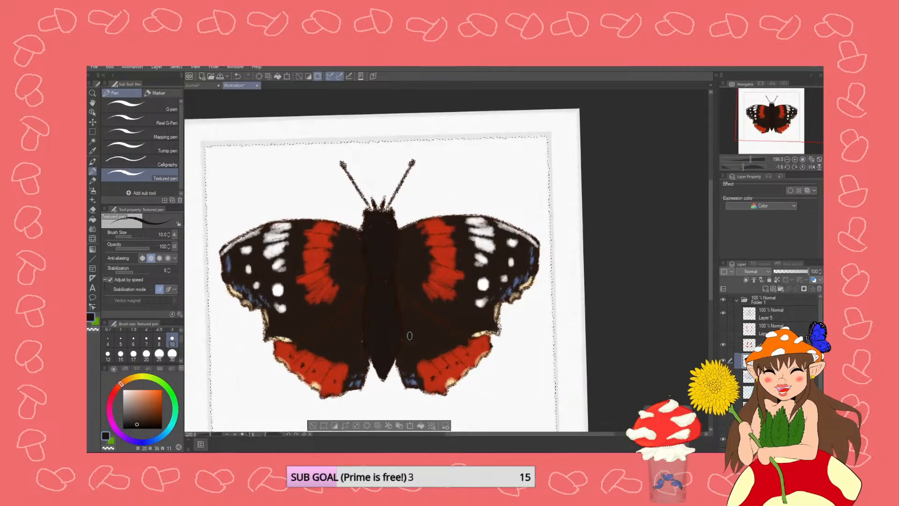
scroll(410, 335, "up", 1)
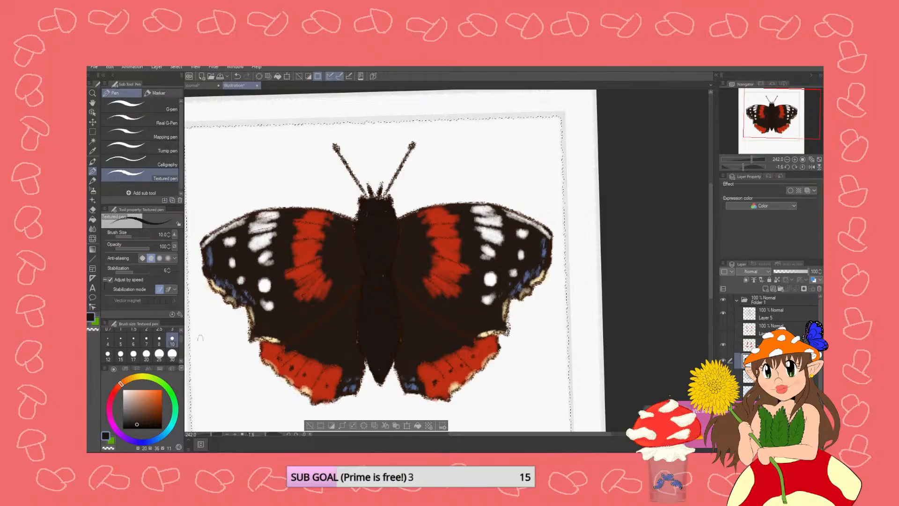
left_click(92, 150)
left_click(349, 287)
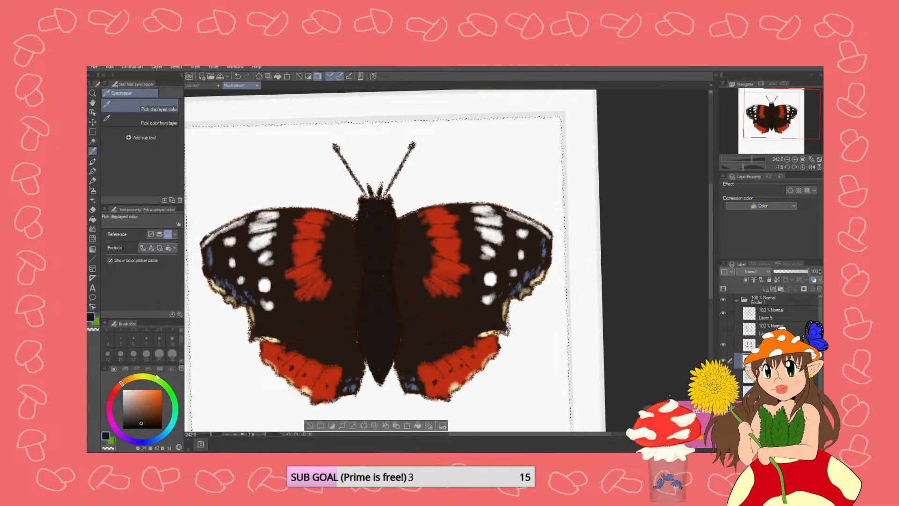
left_click(139, 415)
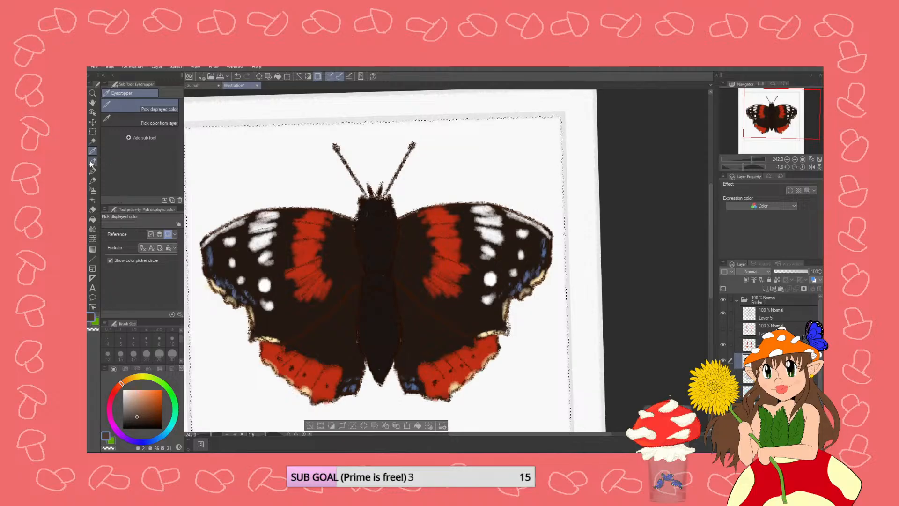
left_click(92, 180)
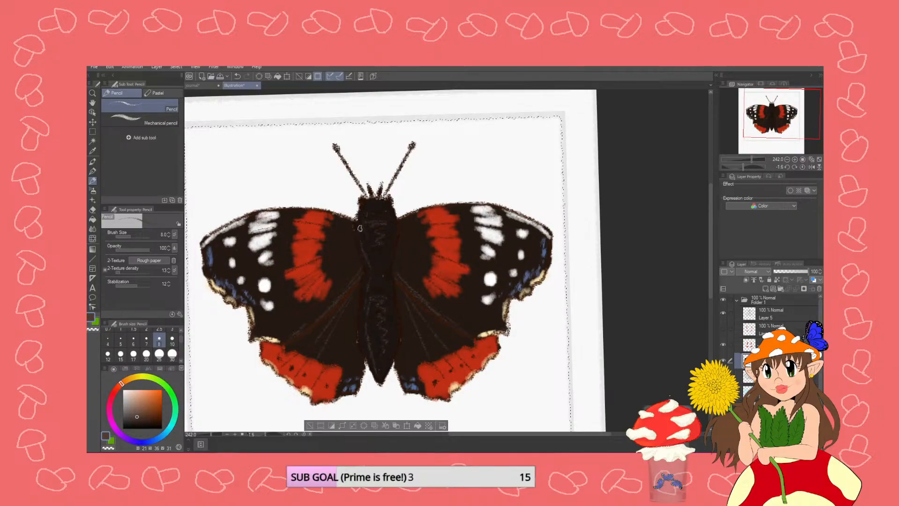
- Add a new raster layer clipped to the brown wing layer and set the Pencil to a lighter greyish brown at size 30
scroll(511, 224, "down", 3)
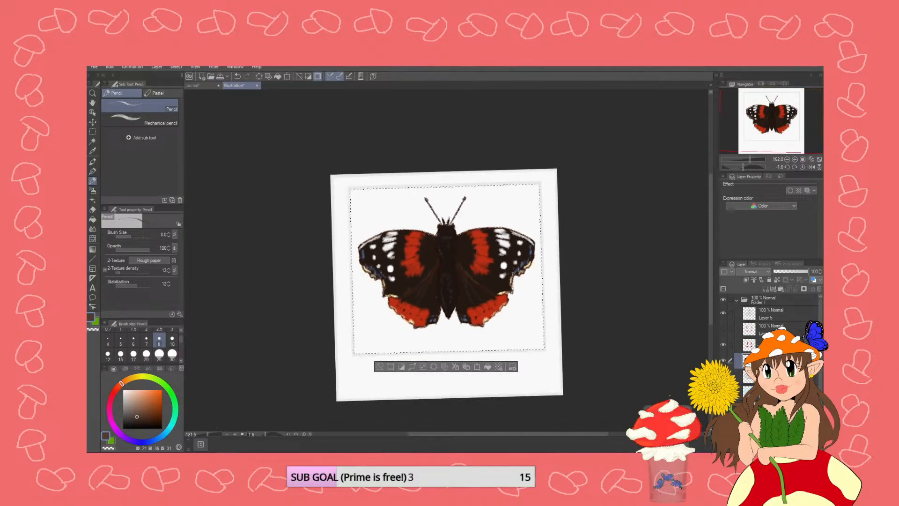
scroll(471, 319, "up", 3)
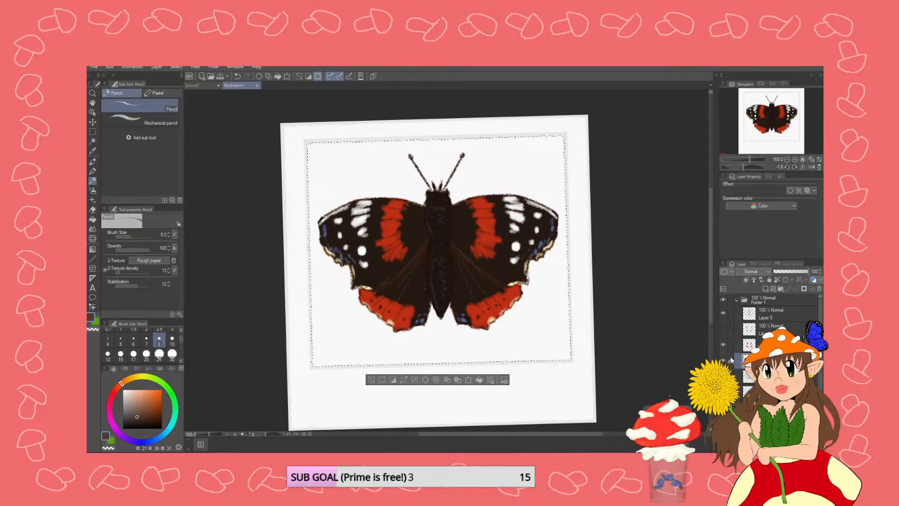
scroll(511, 263, "up", 3)
scroll(455, 243, "down", 3)
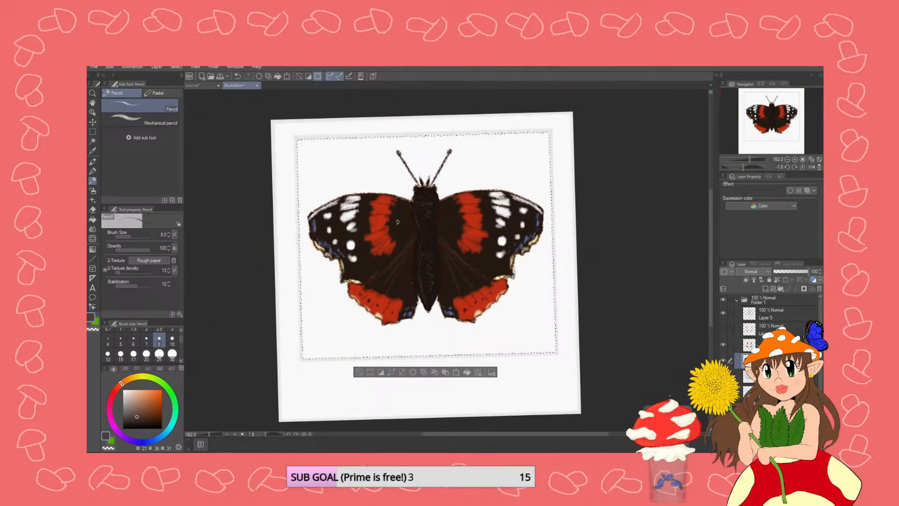
scroll(397, 222, "up", 3)
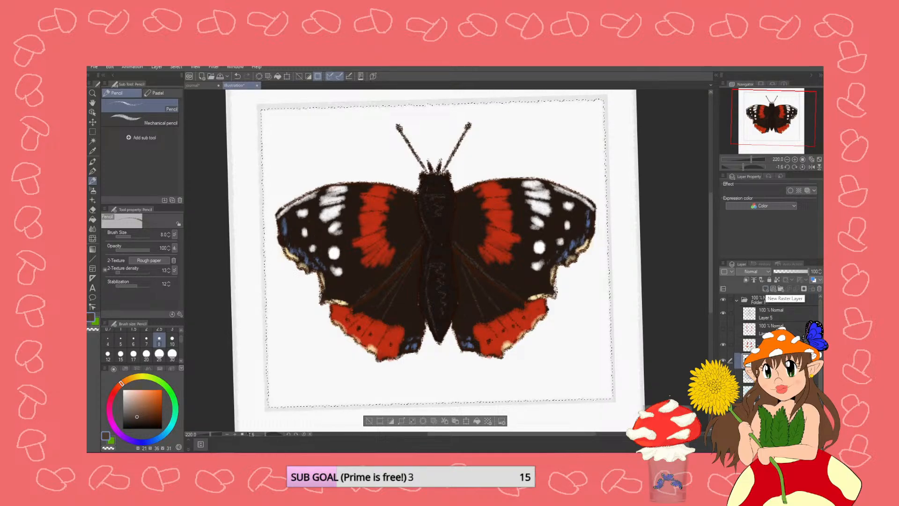
left_click(724, 360)
left_click(723, 360)
left_click(723, 344)
left_click(723, 344)
left_click_drag(136, 415, 137, 409)
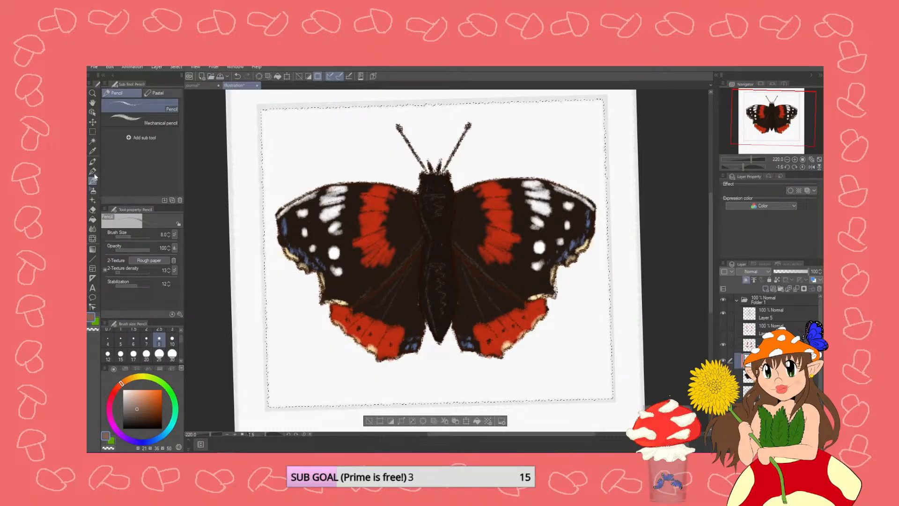
left_click(172, 354)
mouse_move(409, 232)
left_mouse_down()
mouse_move(416, 214)
mouse_move(405, 190)
mouse_move(398, 196)
mouse_move(385, 180)
left_mouse_up()
key("ctrl+z")
key("ctrl+z")
key("ctrl+z")
key("ctrl+z")
key("ctrl+z")
key("ctrl+z")
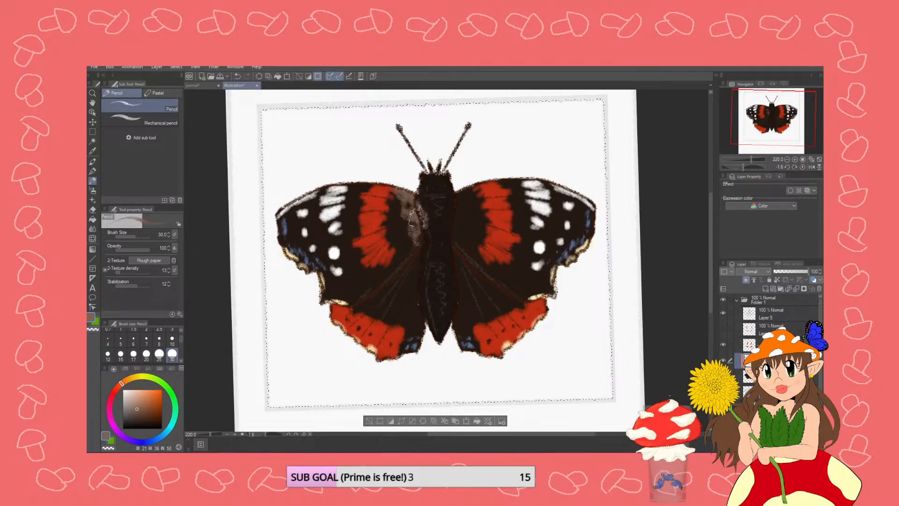
- Shade the inner forewings beside the body with greyish brown pencil strokes and lower the clipped layer's opacity to 26%
mouse_move(403, 192)
left_mouse_down()
mouse_move(388, 201)
mouse_move(416, 213)
mouse_move(412, 238)
left_mouse_up()
mouse_move(473, 190)
left_mouse_down()
mouse_move(457, 241)
mouse_move(489, 265)
left_mouse_up()
left_click_drag(452, 209, 473, 195)
left_click_drag(456, 229, 403, 261)
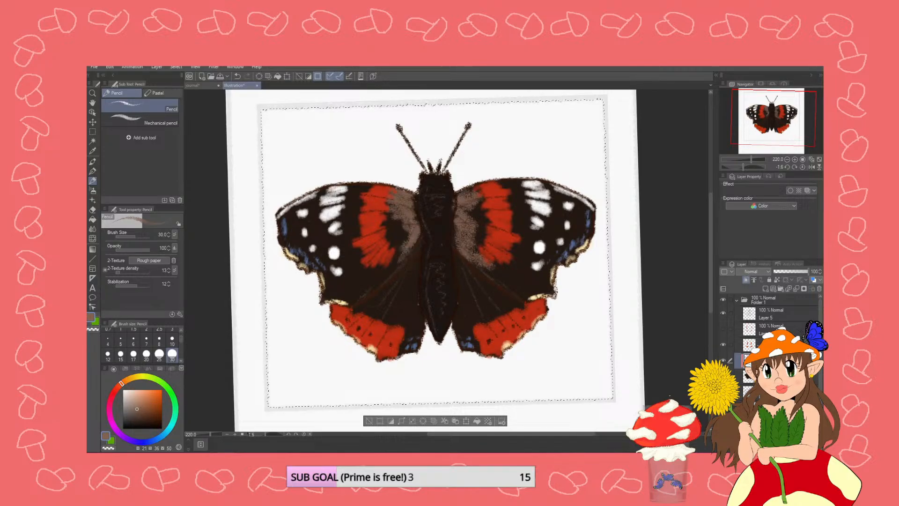
left_click_drag(783, 273, 784, 272)
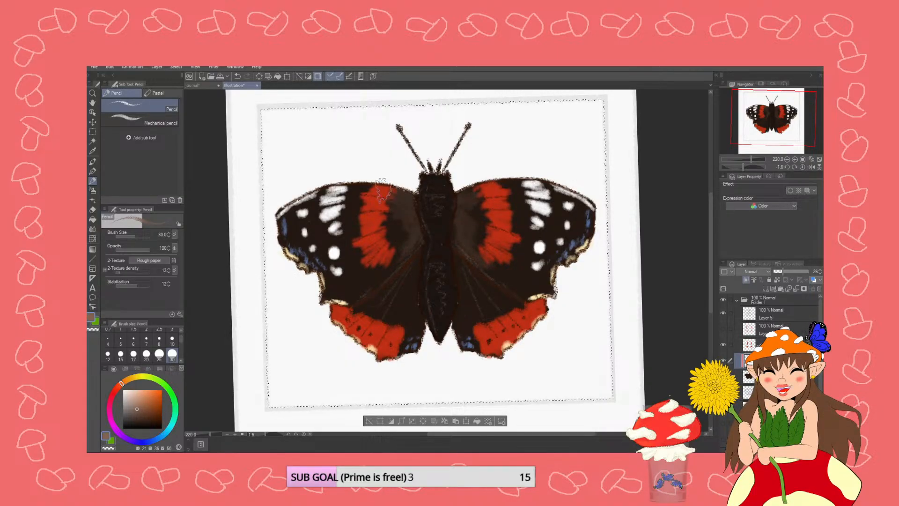
- Show the hidden blue sky and cloud layers behind the butterfly
scroll(426, 226, "down", 5)
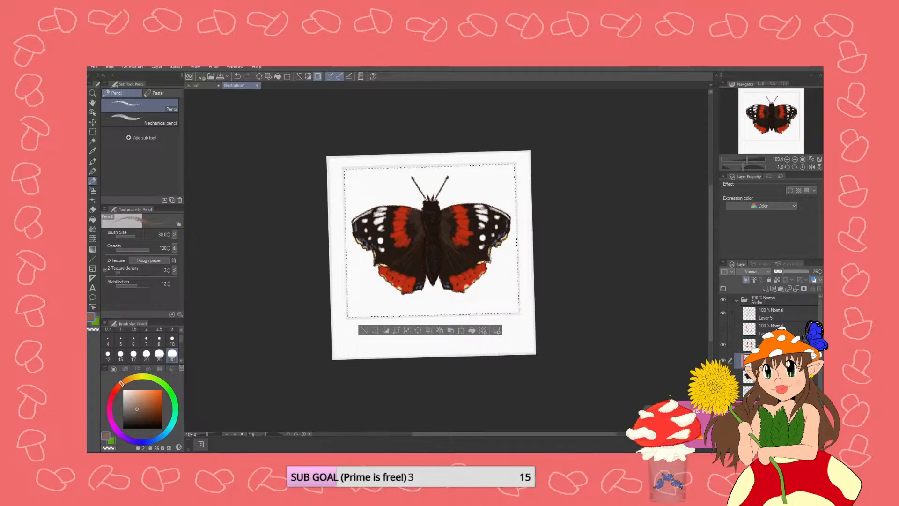
scroll(767, 348, "down", 3)
left_click(724, 410)
left_click(723, 396)
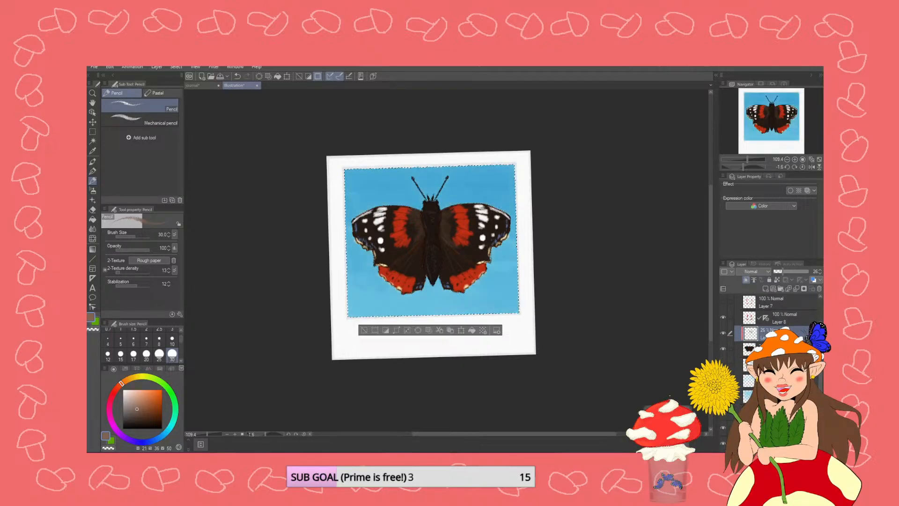
left_click(723, 380)
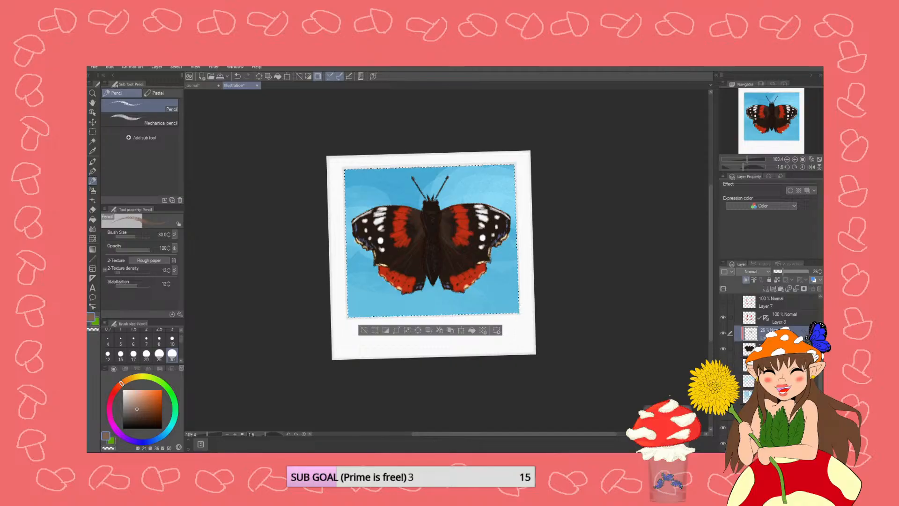
- Delete the cloud and shading layers above the plain blue sky behind the butterfly
right_click(768, 380)
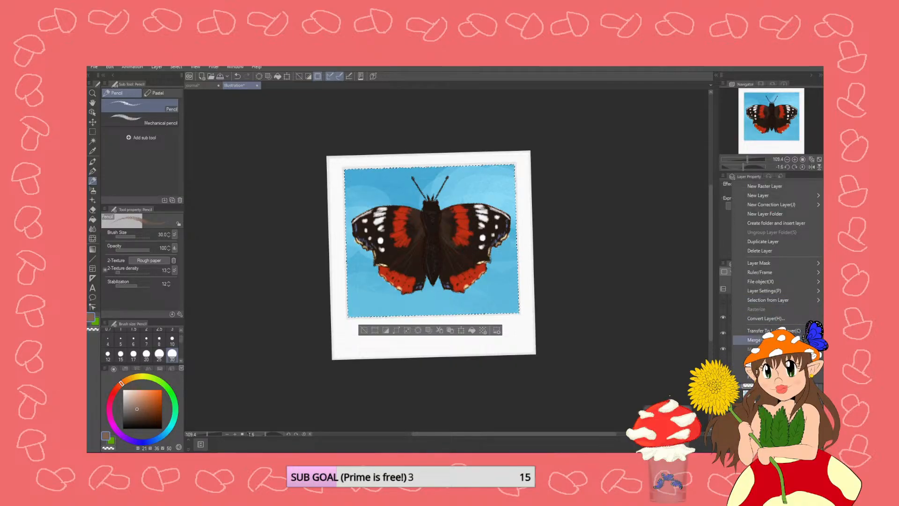
left_click(763, 340)
right_click(763, 396)
left_click(593, 336)
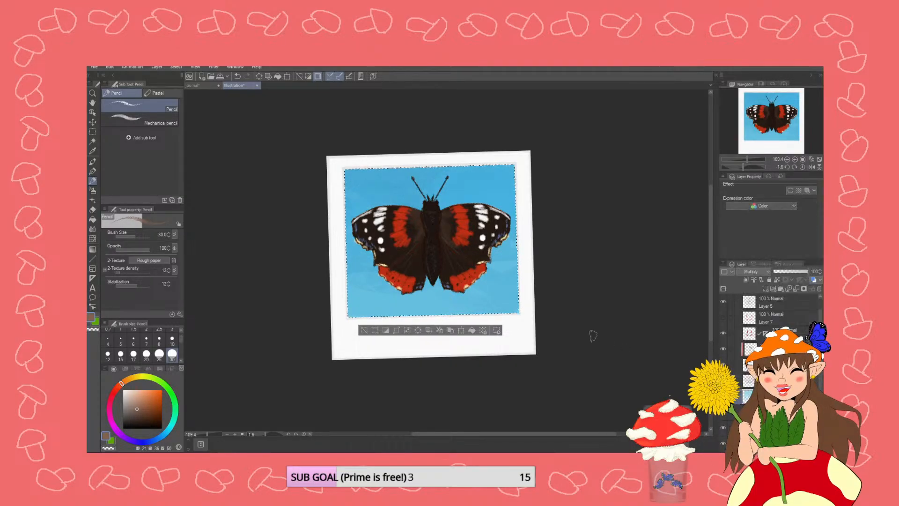
right_click(774, 274)
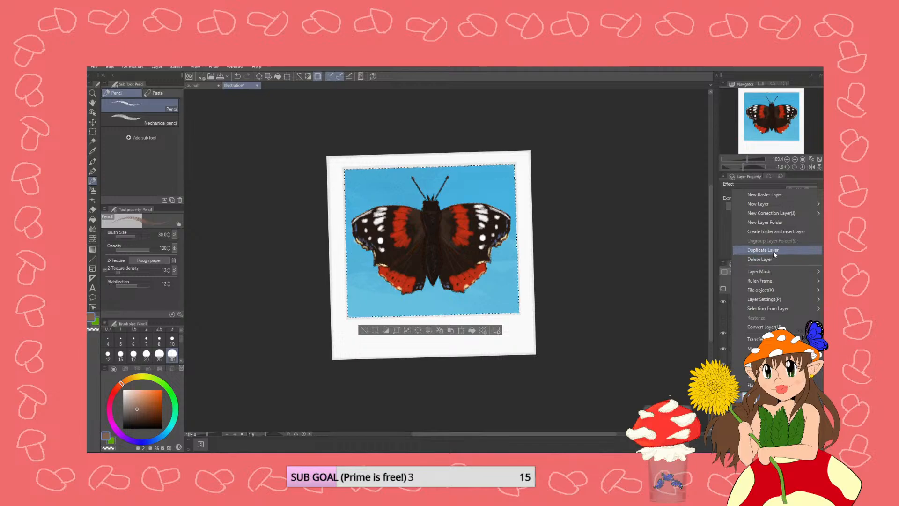
left_click(774, 259)
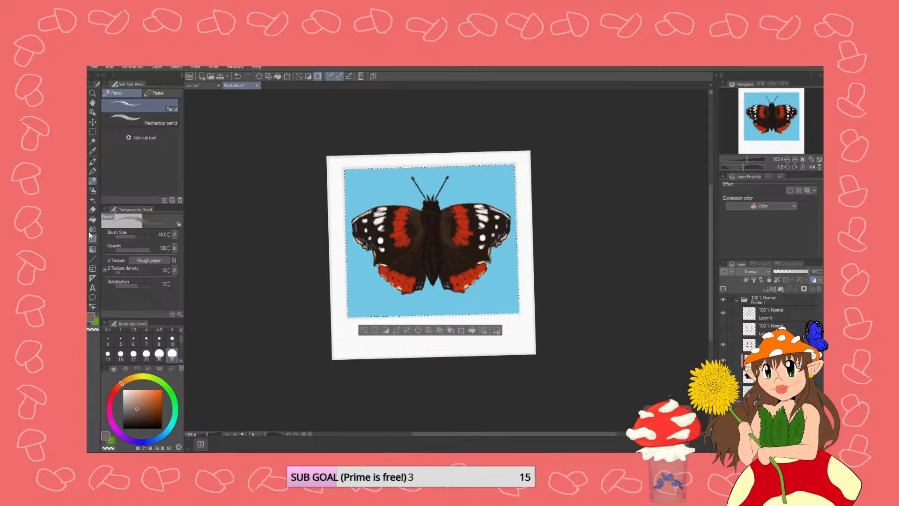
- Fill the selected picture area behind the butterfly with a muted medium green (hue 105, saturation 71, value 50)
left_click(92, 219)
left_click(165, 386)
left_click_drag(159, 405, 162, 389)
left_click_drag(124, 418, 161, 397)
left_click(377, 298)
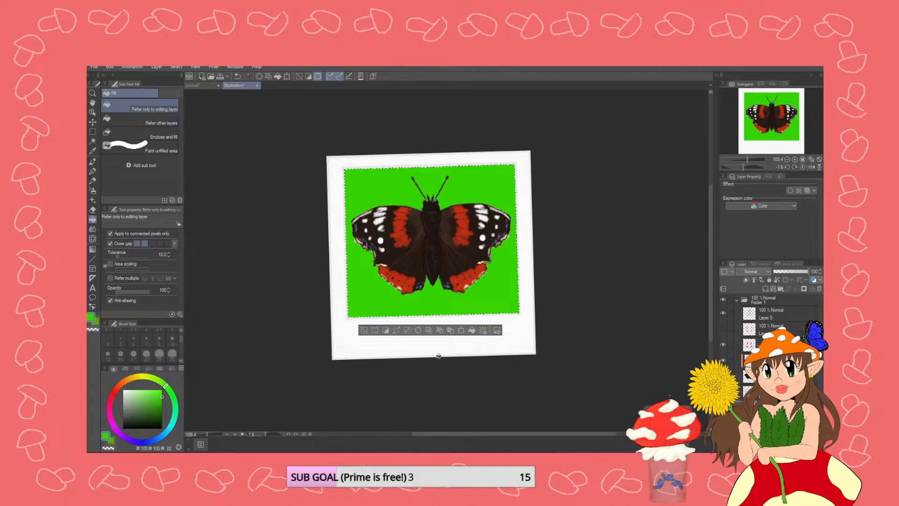
left_click_drag(156, 404, 150, 408)
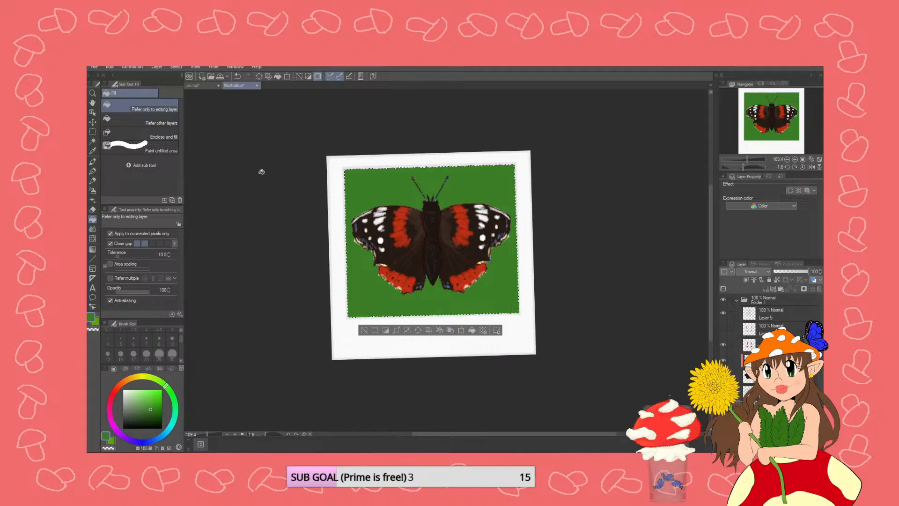
left_click(150, 121)
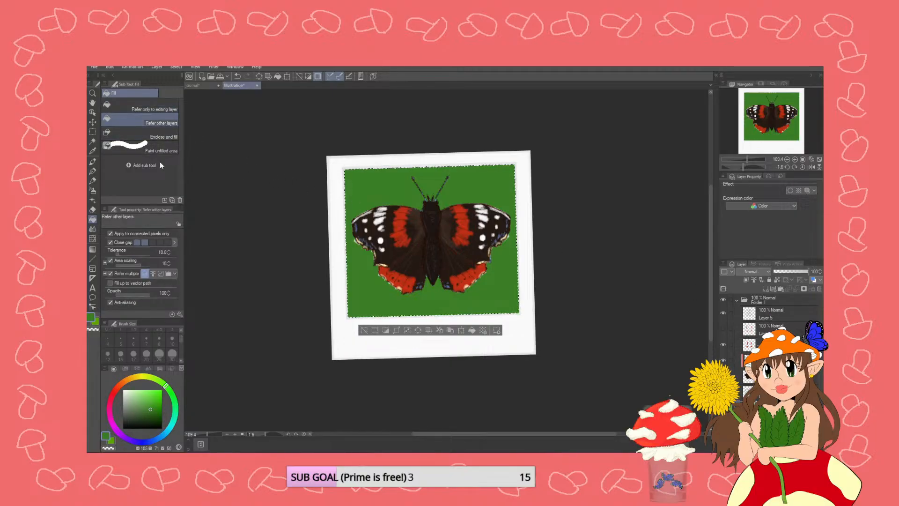
left_click(148, 111)
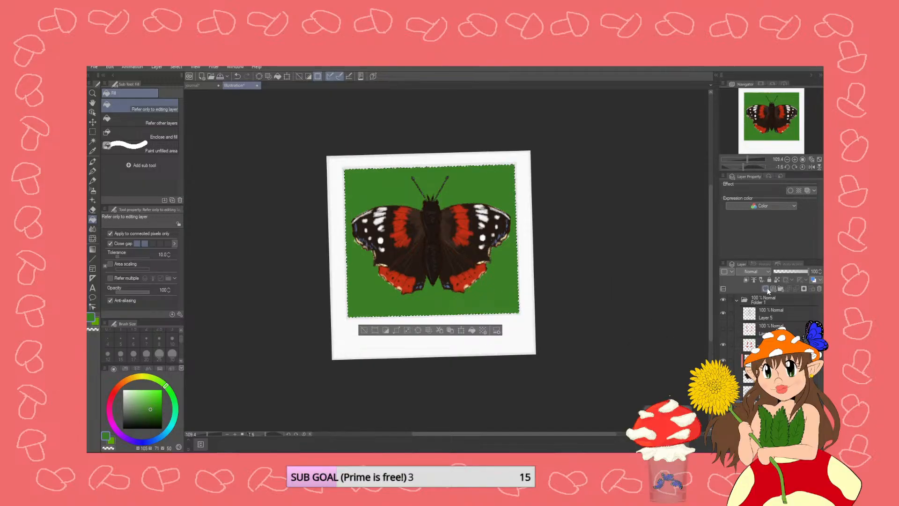
- Brush soft, slightly darker green variation over the green background with the Round watercolor brush, enlarging it to size 80
left_click(92, 162)
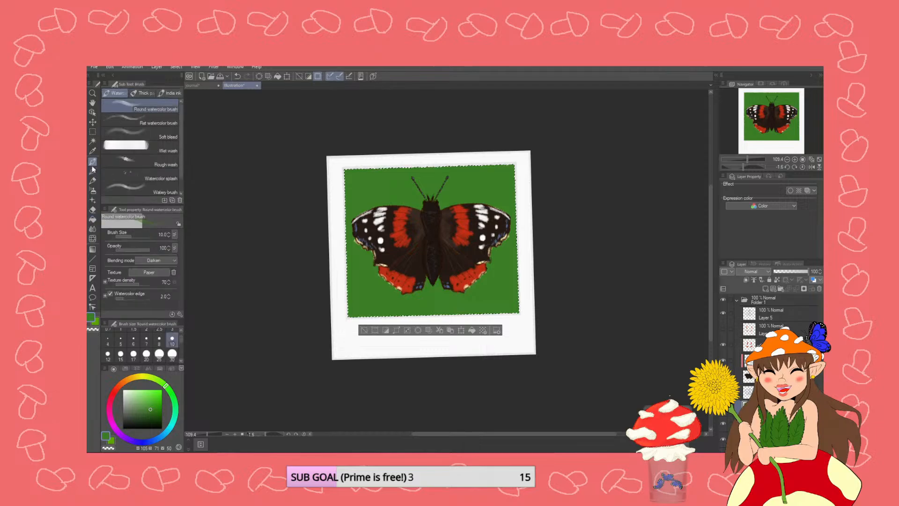
left_click(158, 412)
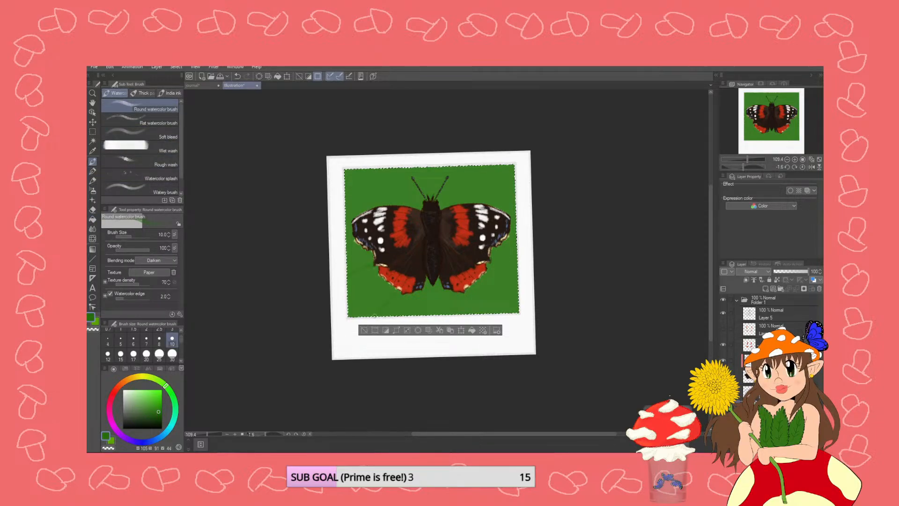
left_click(162, 410)
scroll(181, 343, "down", 3)
scroll(181, 341, "up", 1)
left_click(159, 343)
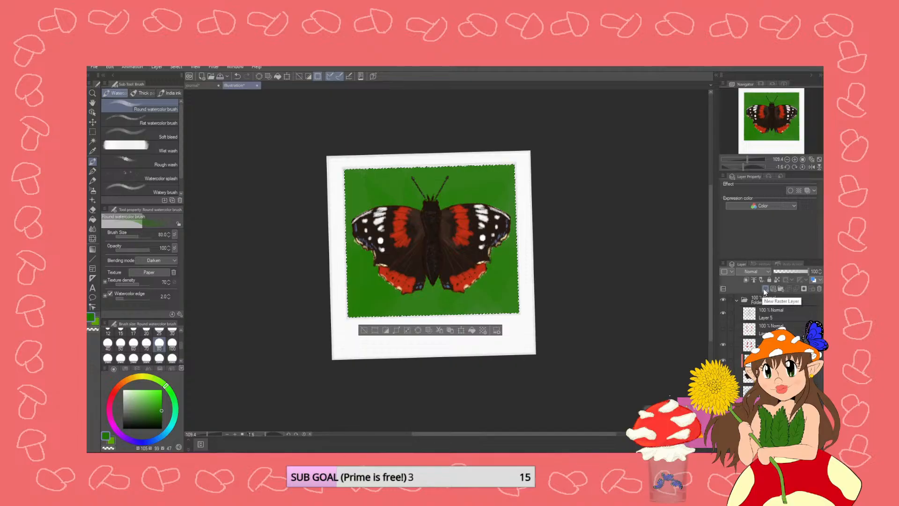
left_click(162, 417)
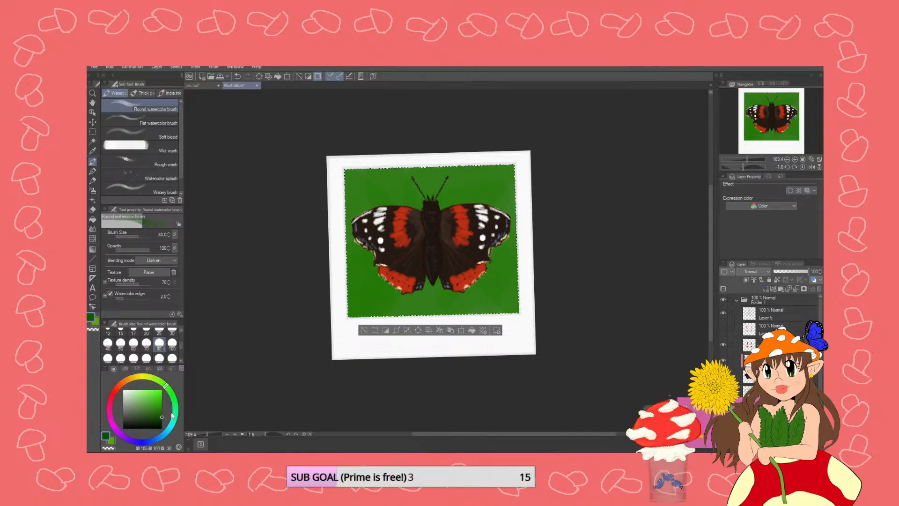
left_click_drag(345, 305, 364, 267)
left_click_drag(378, 310, 360, 298)
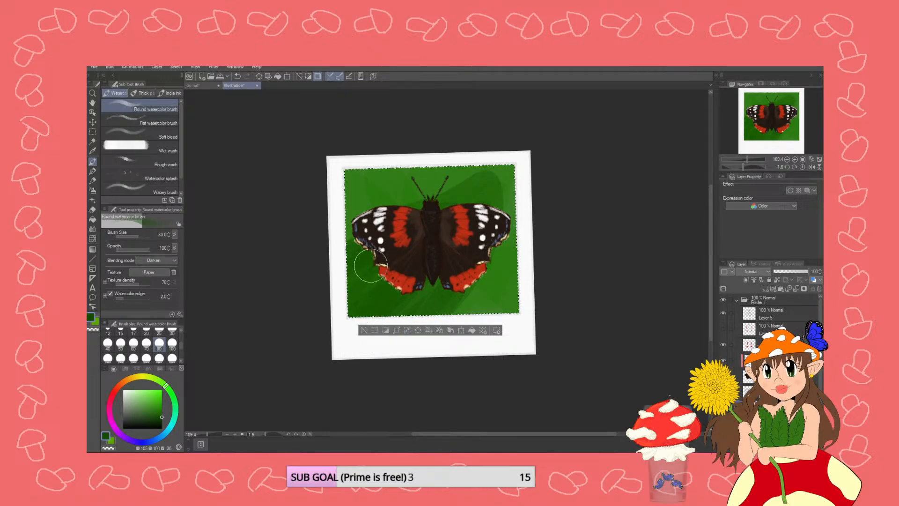
key("ctrl+z")
key("ctrl+z")
key("ctrl+z")
key("ctrl+z")
key("ctrl+z")
key("ctrl+z")
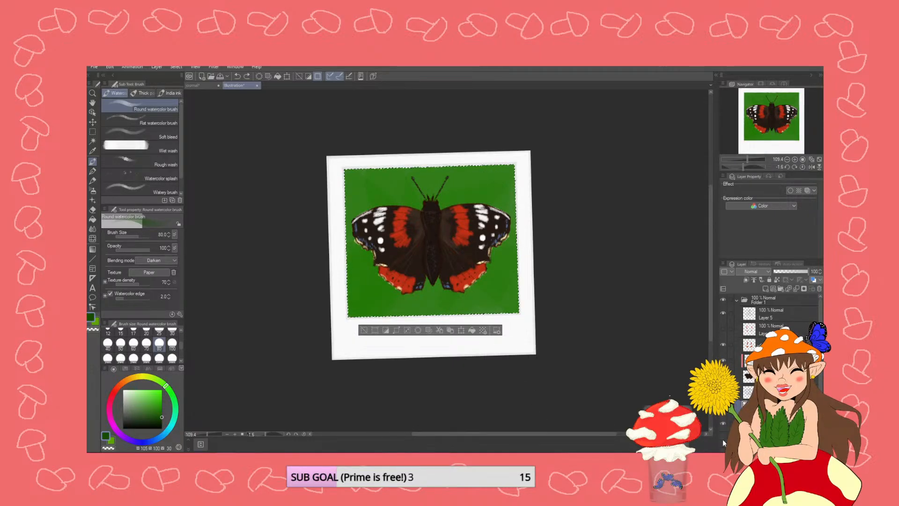
- Hide the frame and background layers and merge the visible butterfly layers into a new layer
left_click(723, 439)
scroll(723, 439, "down", 1)
left_click(723, 443)
left_click(723, 396)
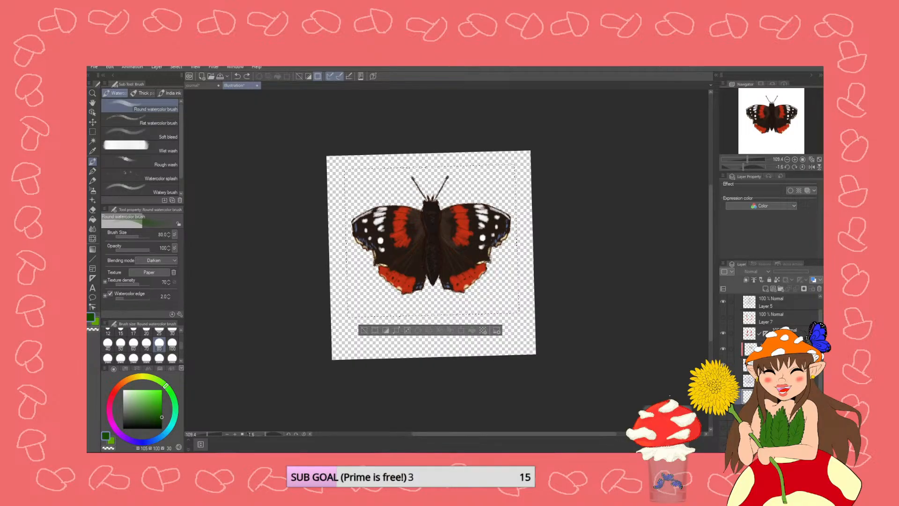
right_click(768, 313)
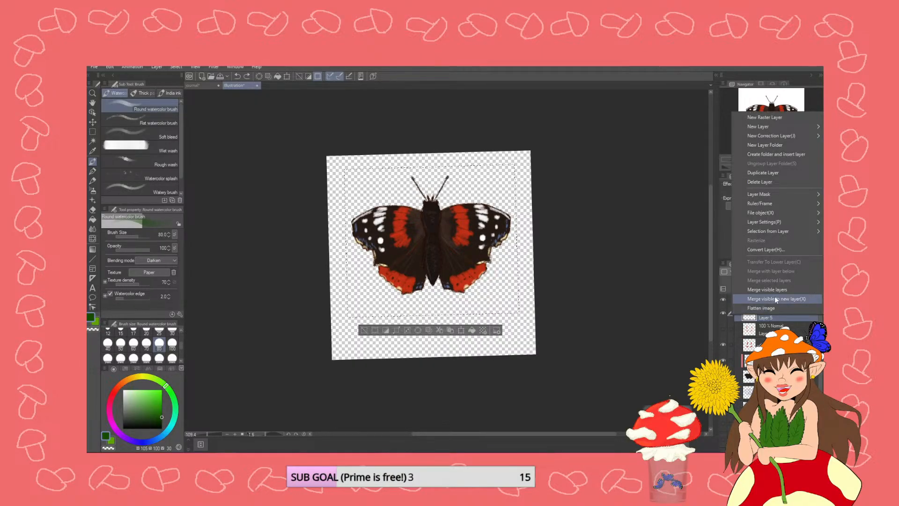
left_click(782, 299)
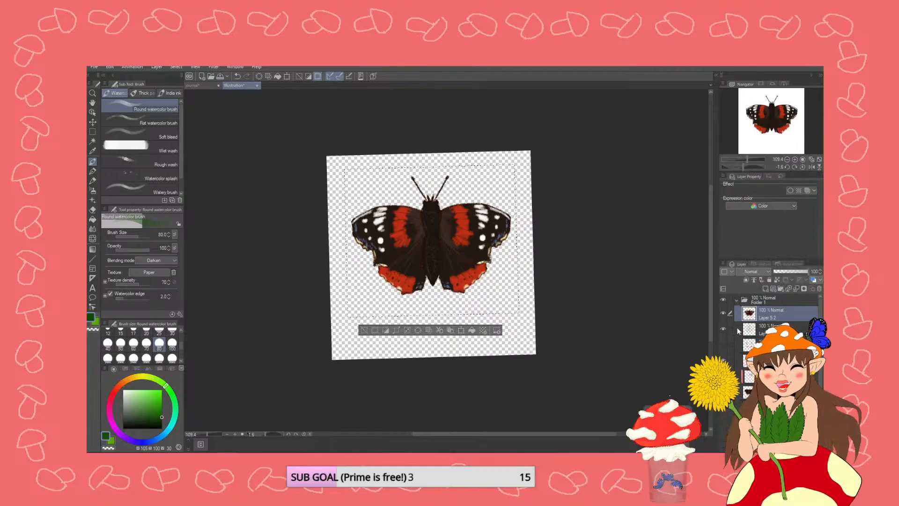
- Hide the original butterfly layers below the merged copy and show the green background again
scroll(775, 346, "down", 3)
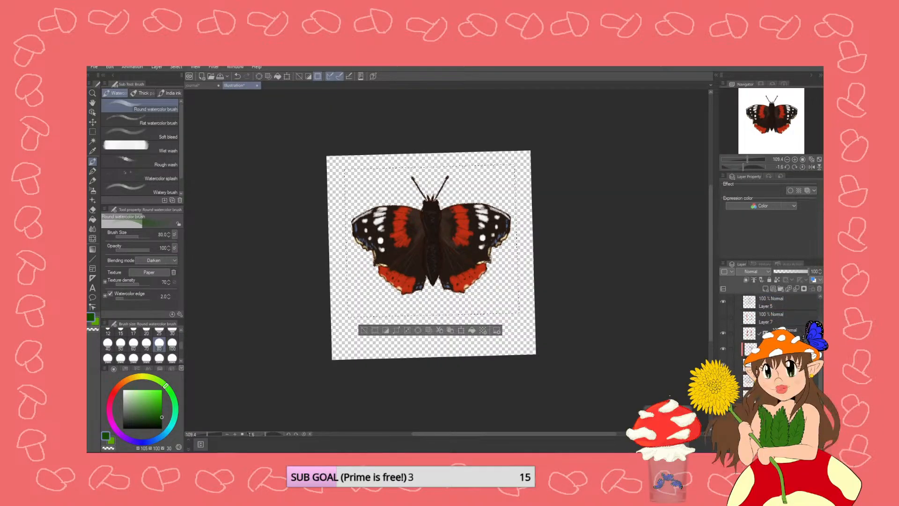
scroll(774, 346, "up", 2)
left_click(723, 322)
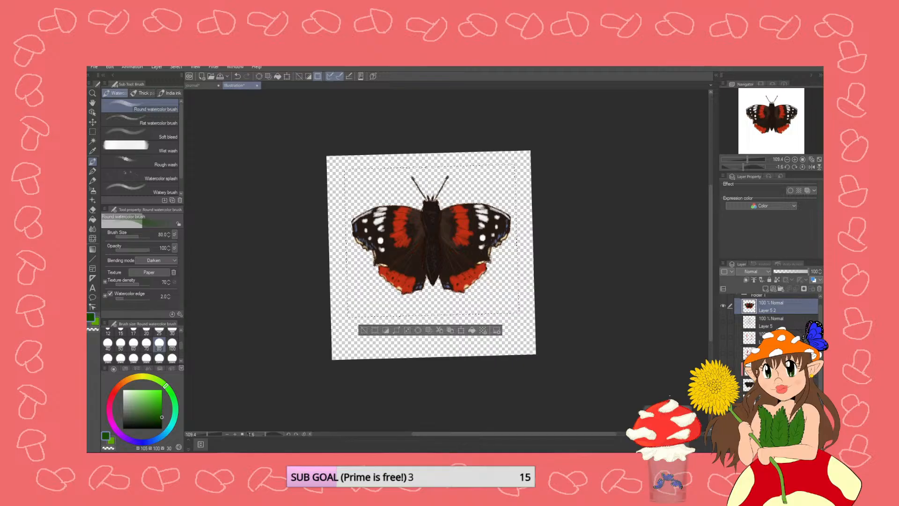
left_click(723, 400)
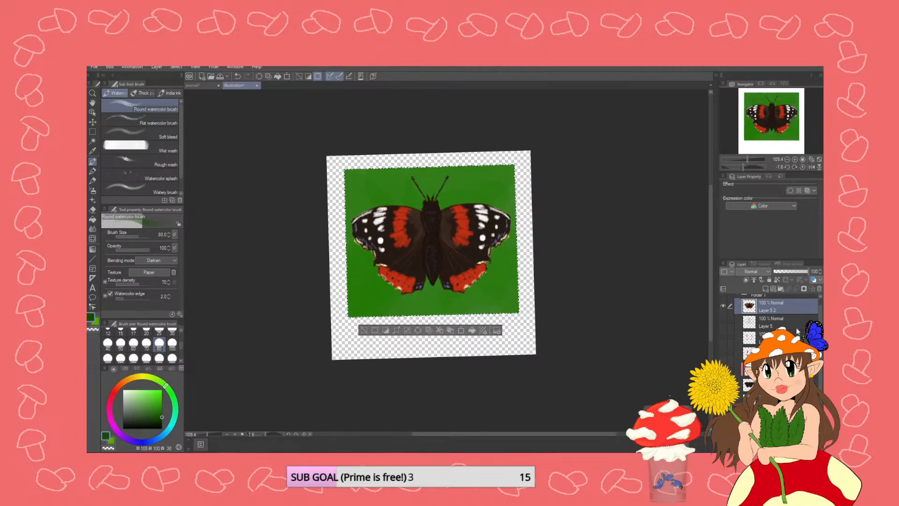
- Rotate the merged butterfly clockwise by about 18.6 degrees around its center
left_click(461, 330)
left_click_drag(461, 333, 442, 338)
left_click_drag(467, 165, 474, 168)
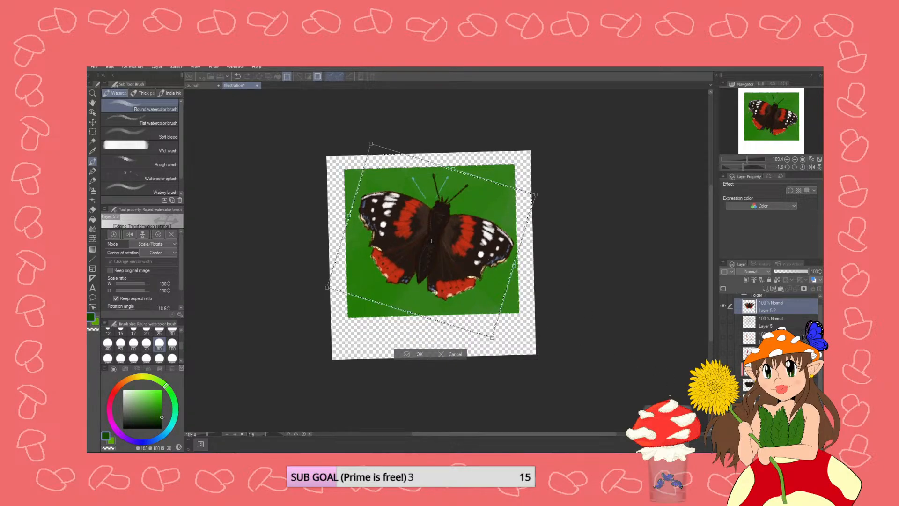
left_click(406, 354)
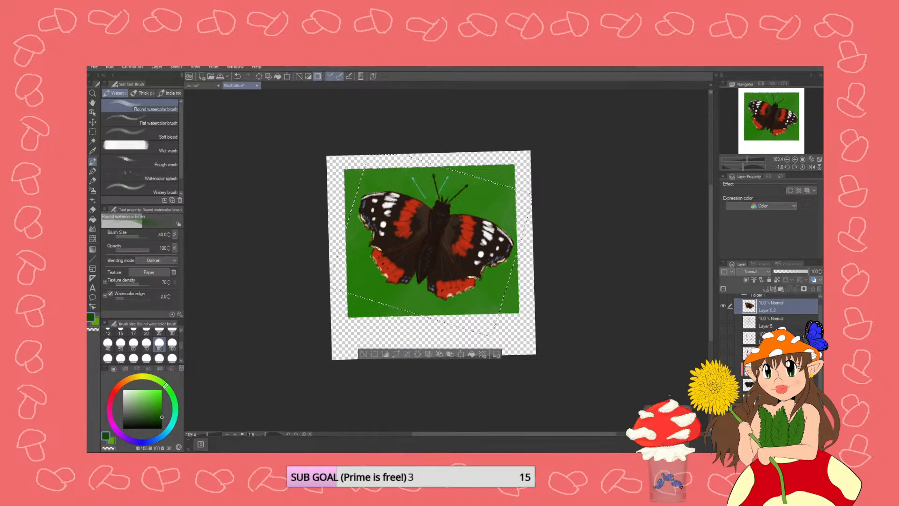
- Select the green picture area by auto-selecting the transparent border around it and inverting the selection
scroll(726, 357, "up", 1)
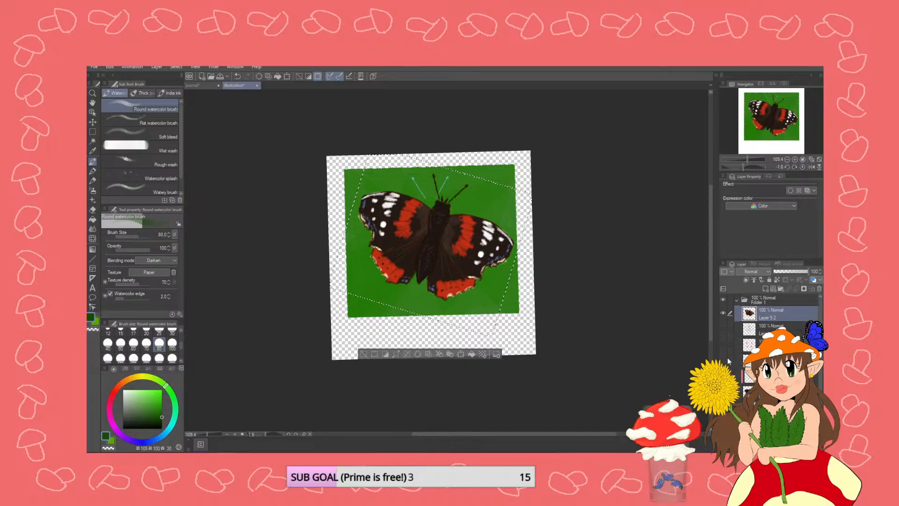
left_click(724, 376)
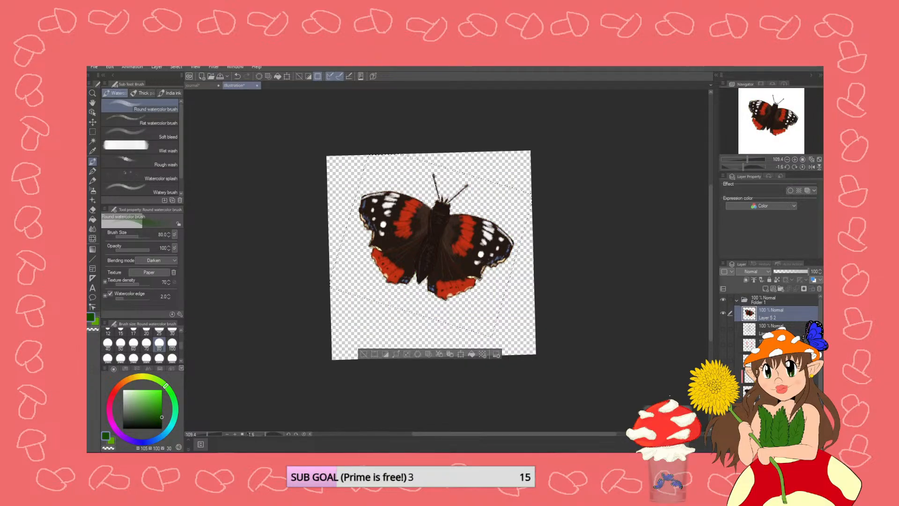
left_click(723, 376)
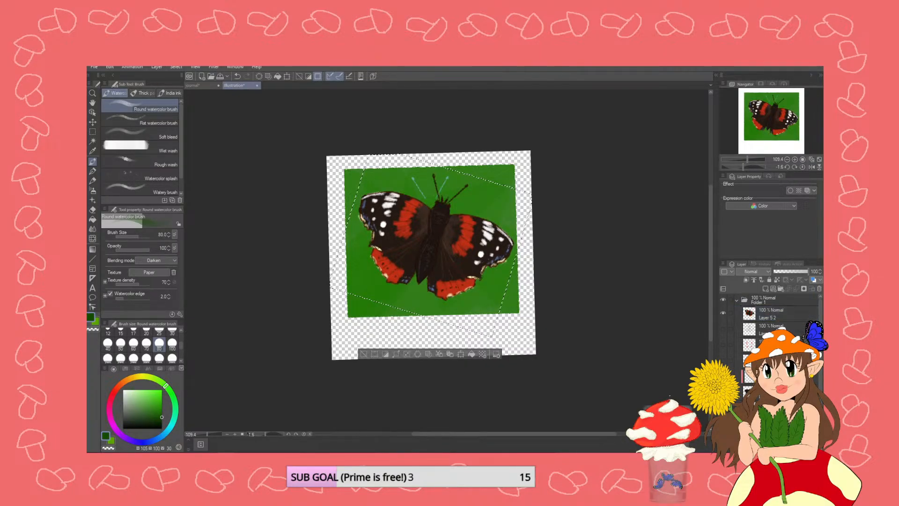
left_click(93, 141)
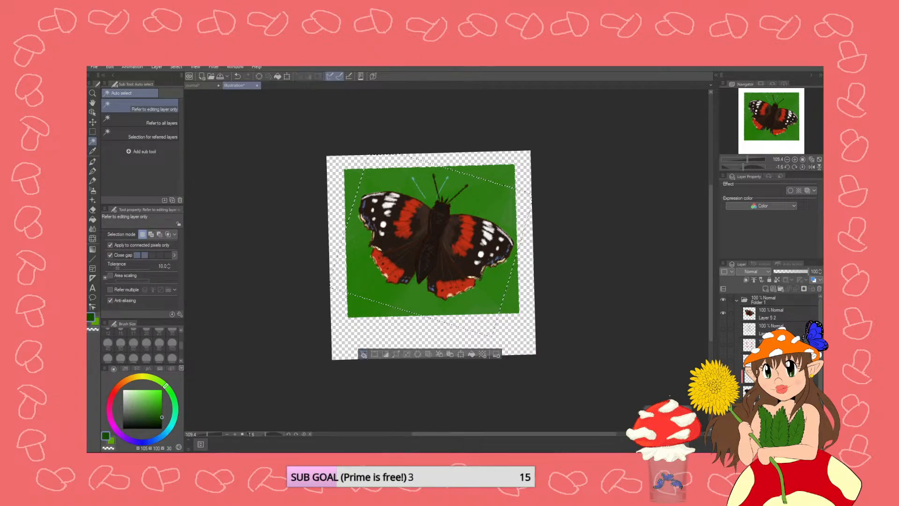
left_click(367, 281)
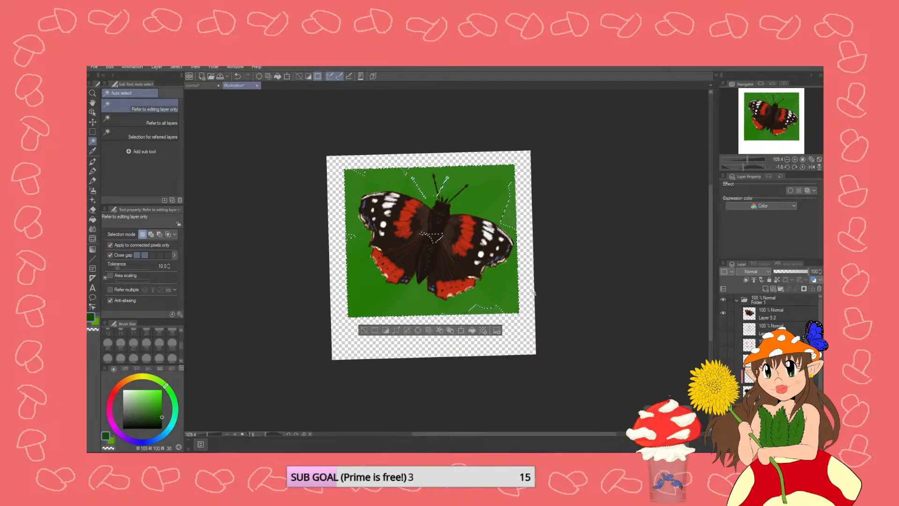
scroll(777, 328, "down", 1)
left_click(527, 321)
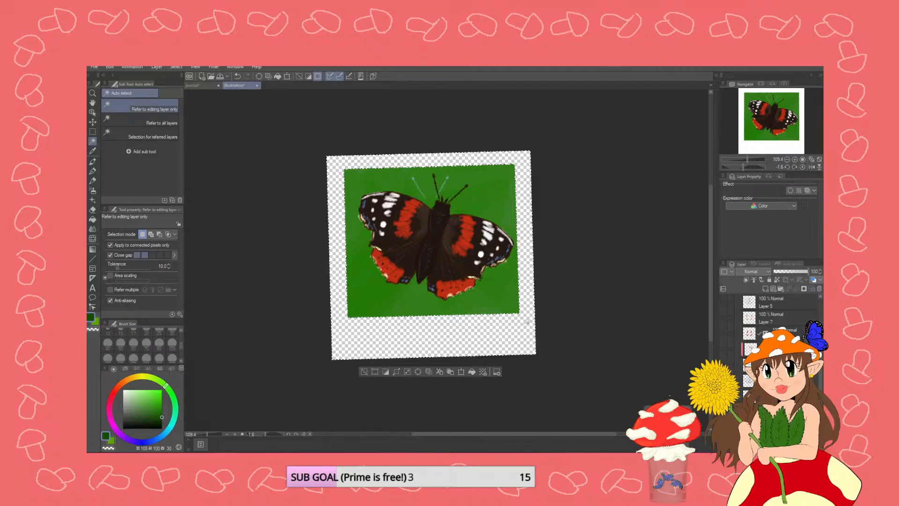
left_click(407, 371)
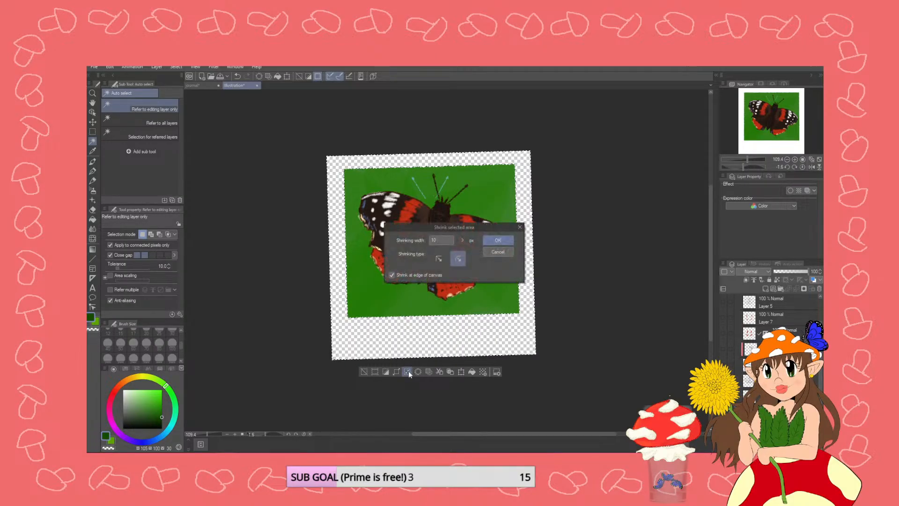
left_click(502, 254)
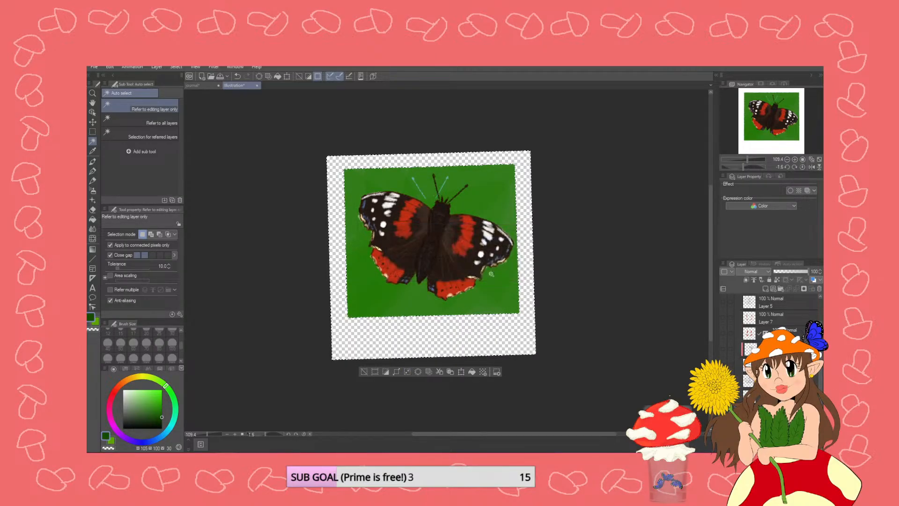
left_click(385, 371)
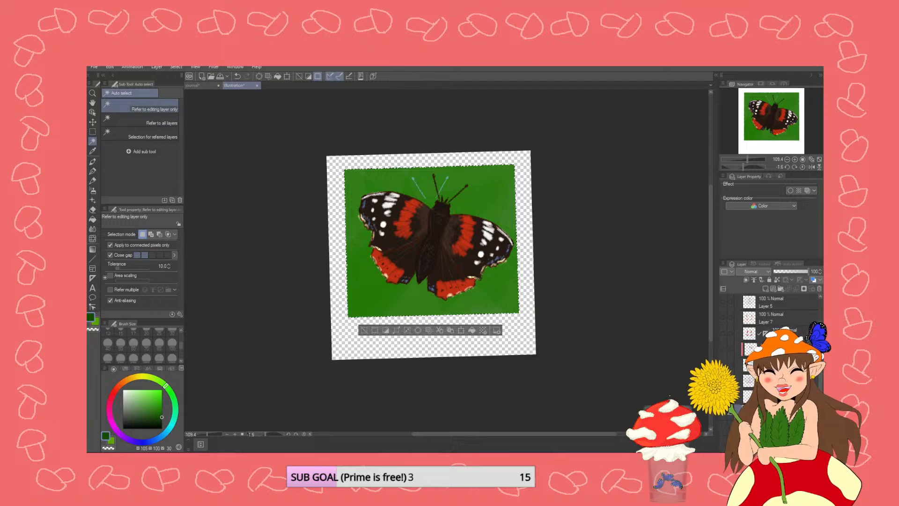
- Paint over the stray blue guide lines beside the antennae with sampled background green, using the Textured pen
left_click(772, 396, "ctrl")
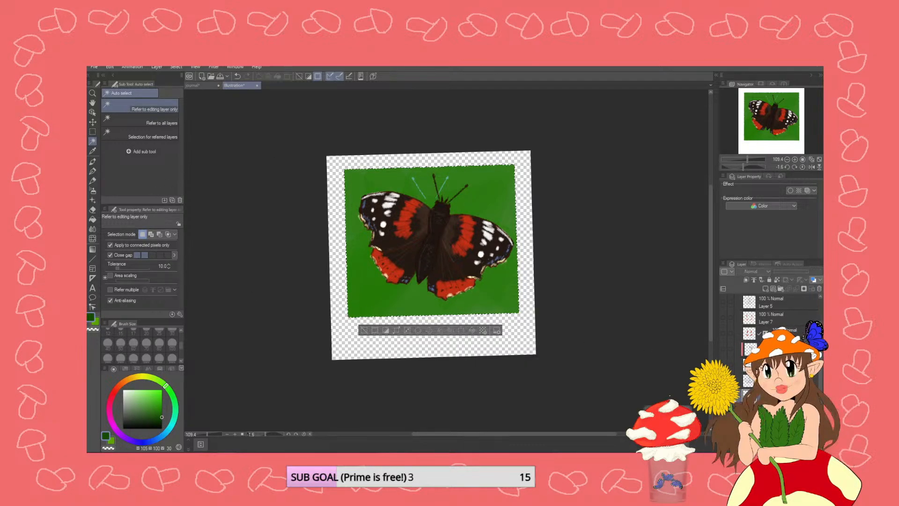
left_click(772, 396)
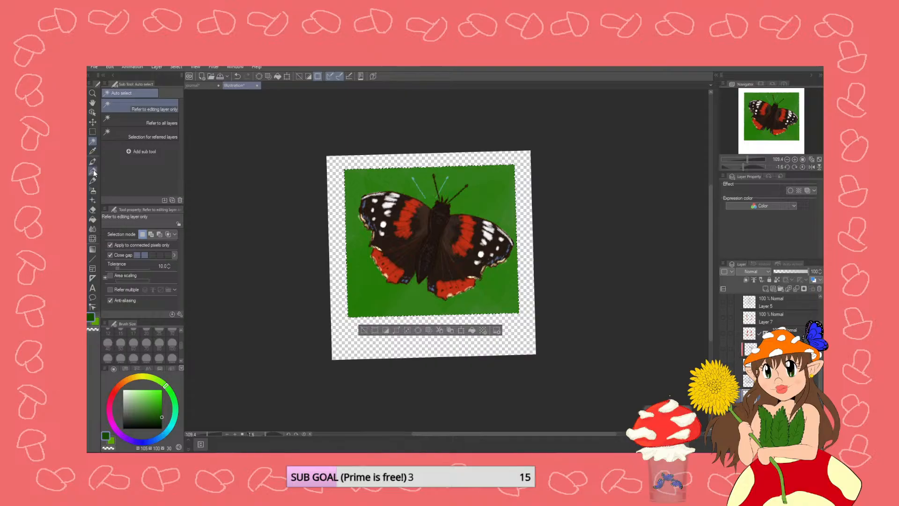
left_click(93, 172)
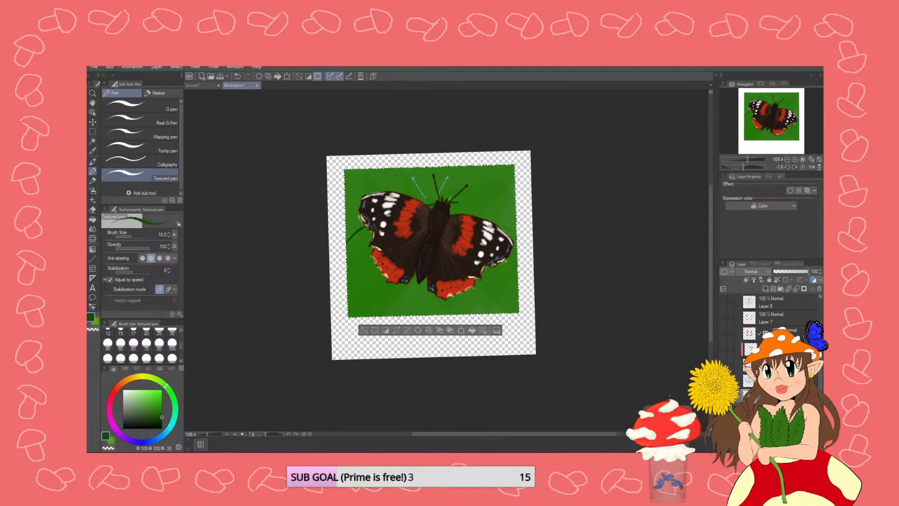
key("ctrl+z")
left_click(92, 150)
left_click(482, 191)
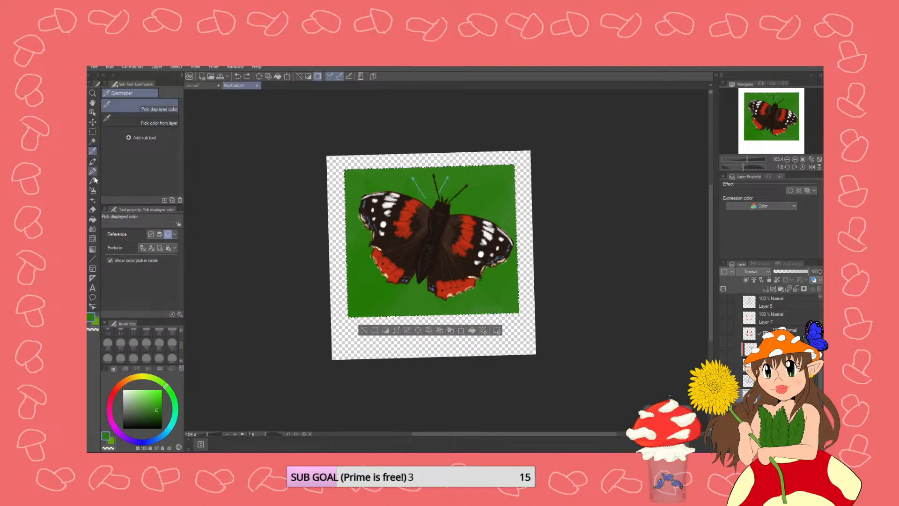
left_click(93, 171)
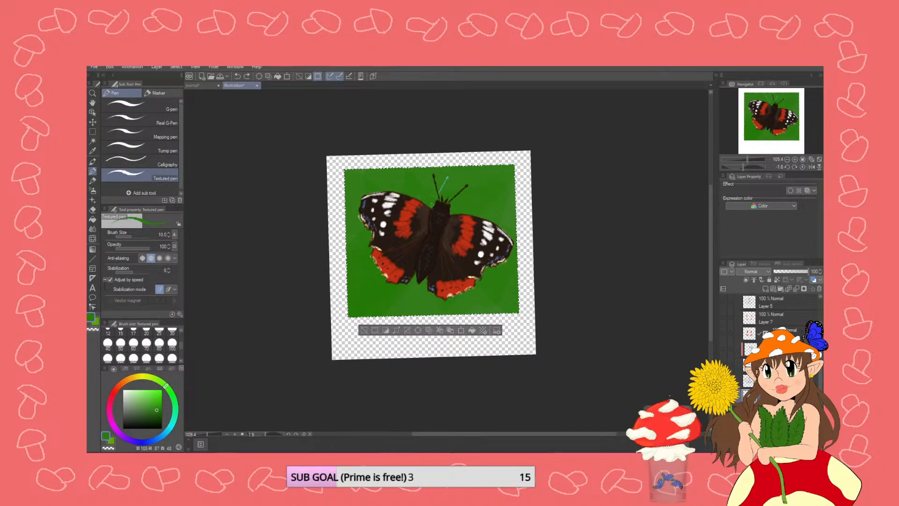
left_click_drag(450, 159, 450, 180)
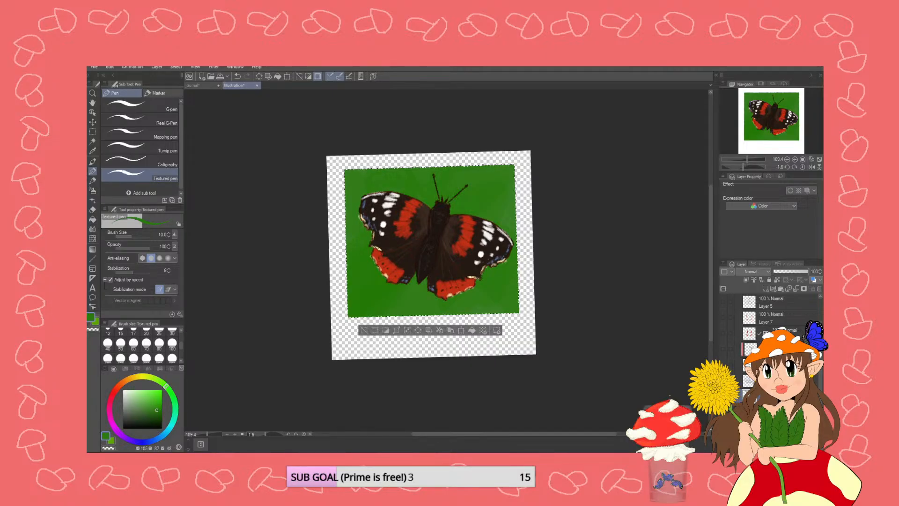
- Try outlining a large leaf behind the butterfly in darker green and filling it, with the butterfly layer hidden
left_click_drag(157, 410, 161, 413)
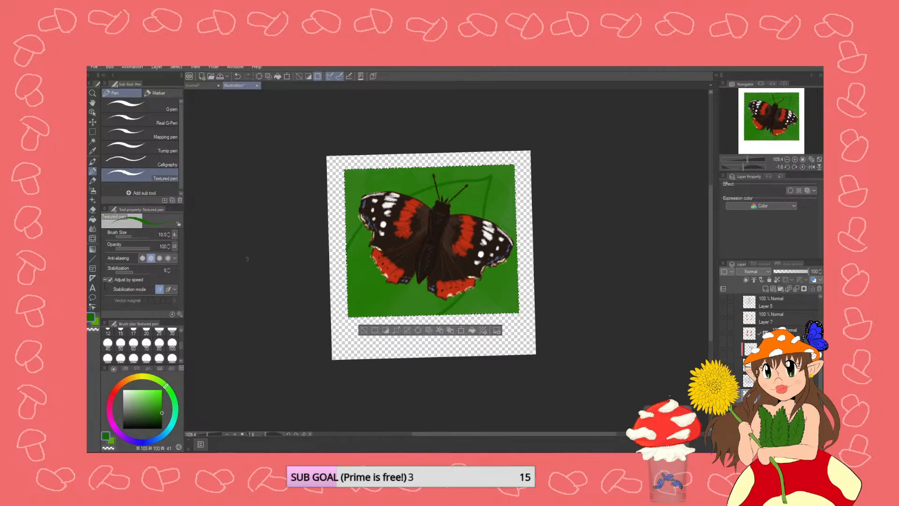
left_click(92, 219)
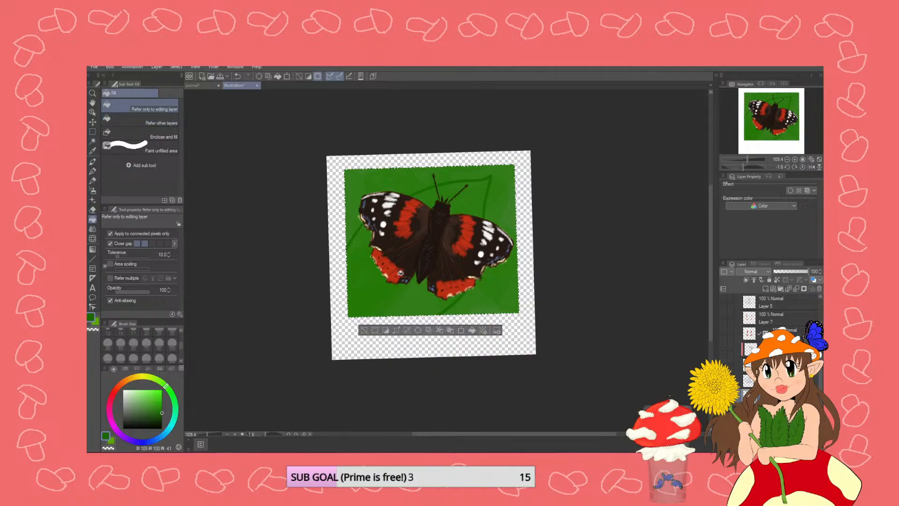
key("ctrl+z")
scroll(730, 353, "up", 2)
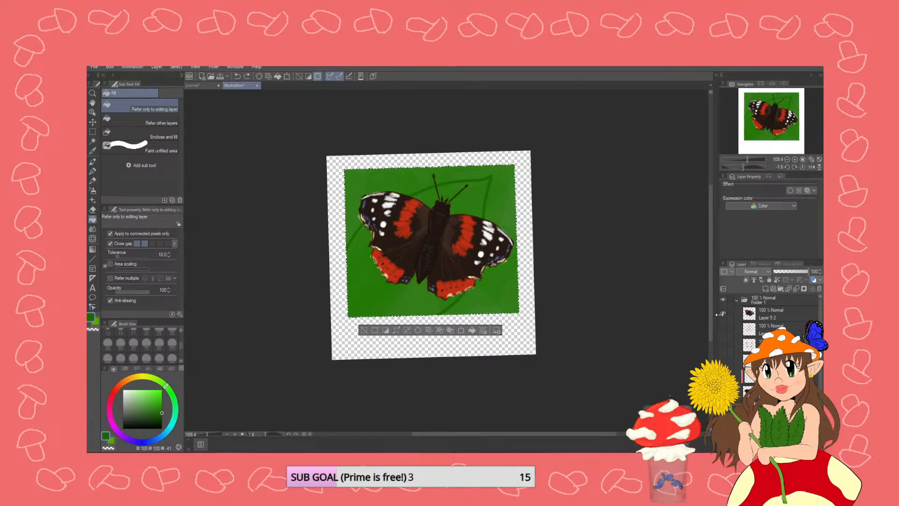
left_click(723, 314)
left_click(456, 265)
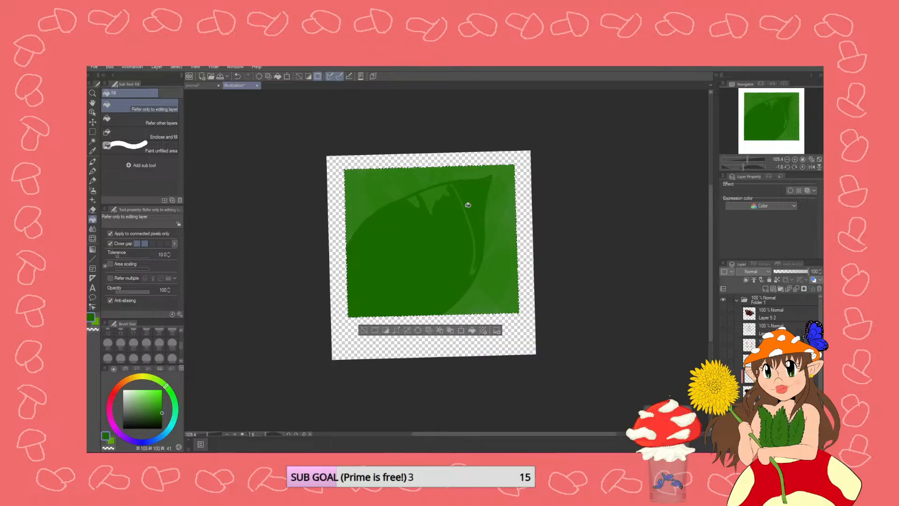
left_click(425, 191)
key("ctrl+z")
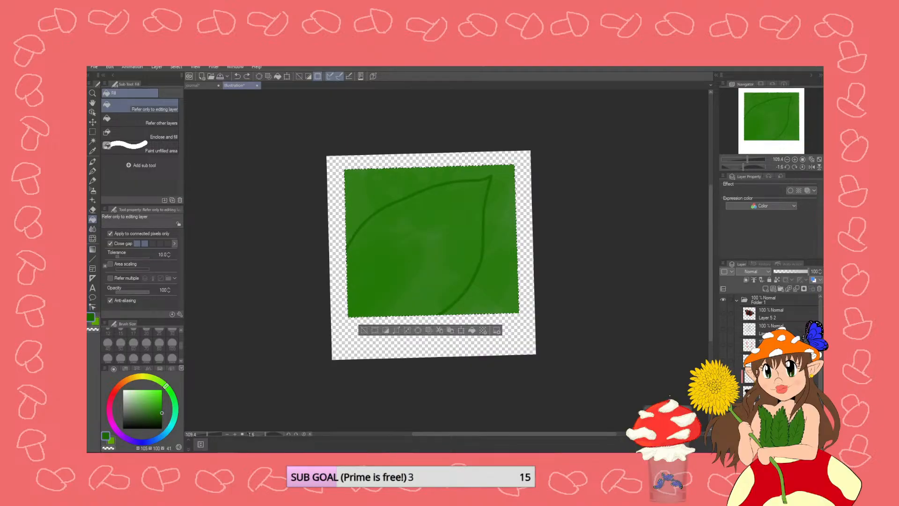
right_click(777, 376)
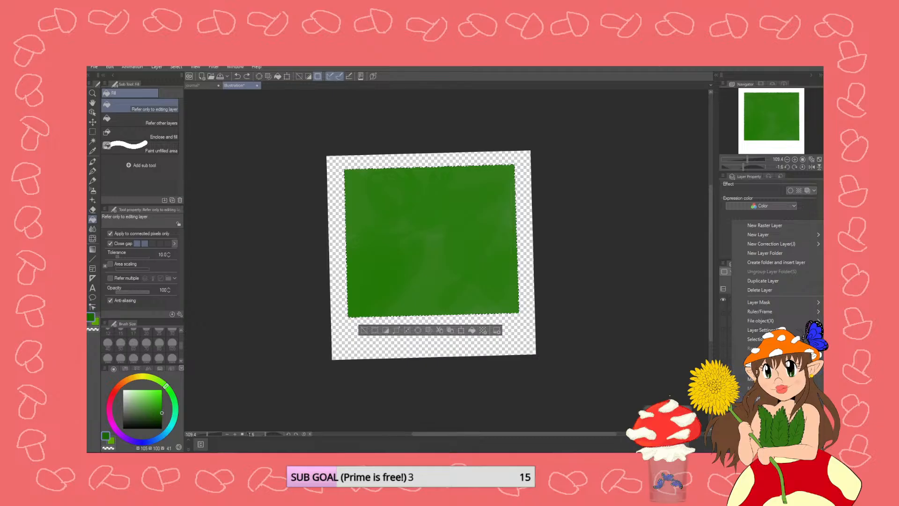
left_click(772, 379)
left_click(765, 287)
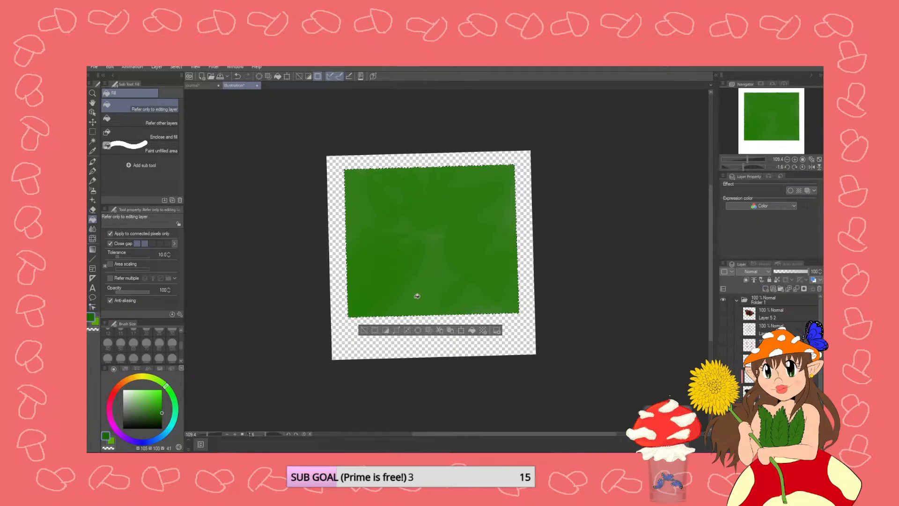
- Sketch a large leaf outline with a midrib and side veins in dark green, using the Pencil at size 8
left_click(92, 172)
left_click(92, 174)
left_click(93, 181)
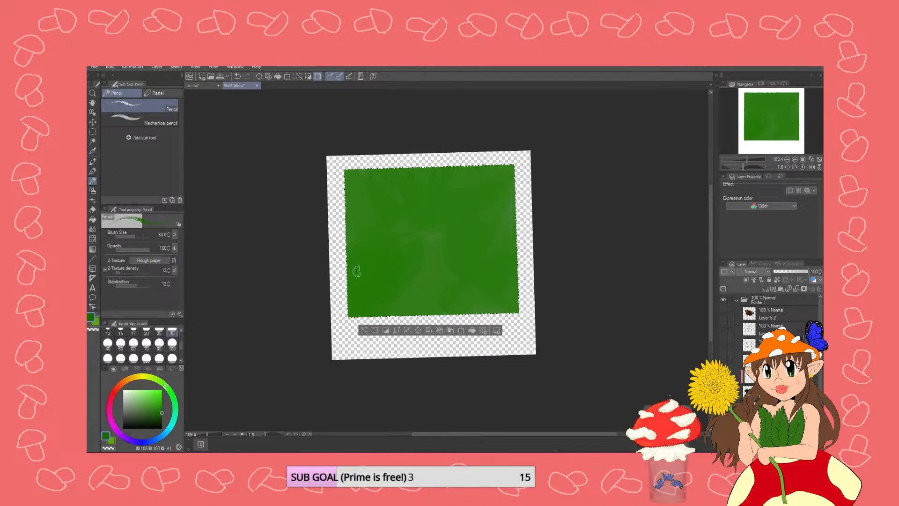
left_click_drag(476, 199, 477, 199)
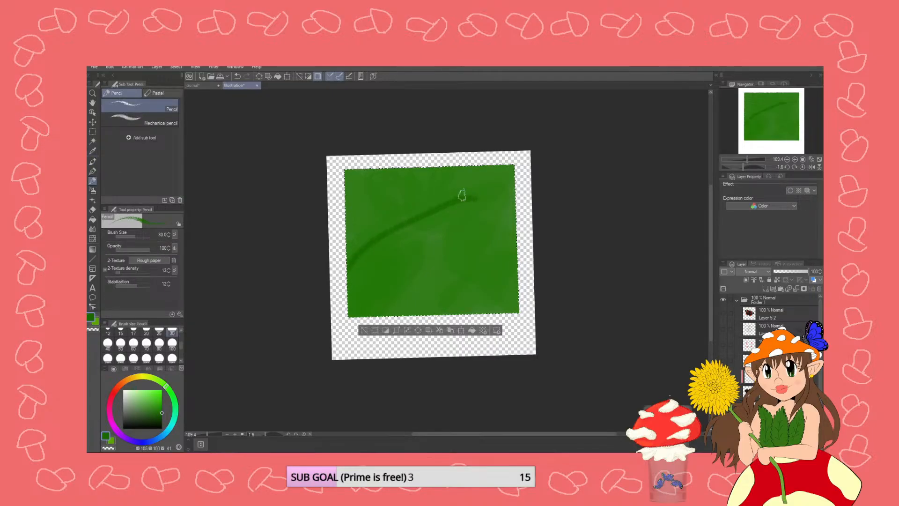
scroll(180, 344, "up", 2)
scroll(181, 344, "up", 1)
left_click(159, 341)
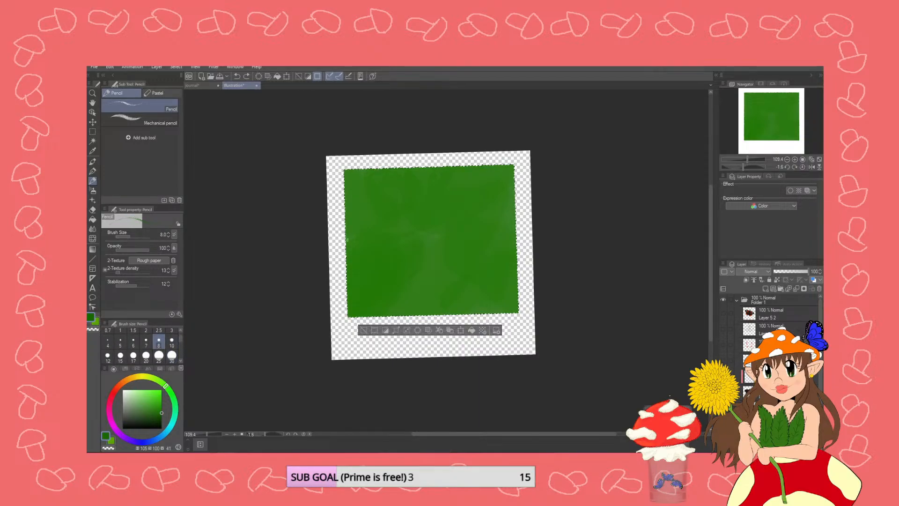
left_click_drag(449, 307, 444, 314)
left_click_drag(469, 200, 352, 313)
left_click(723, 313)
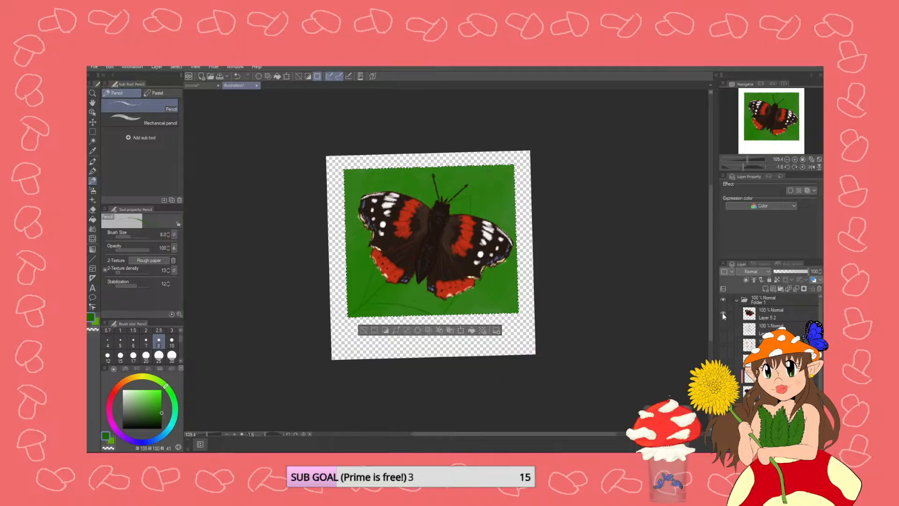
left_click(723, 312)
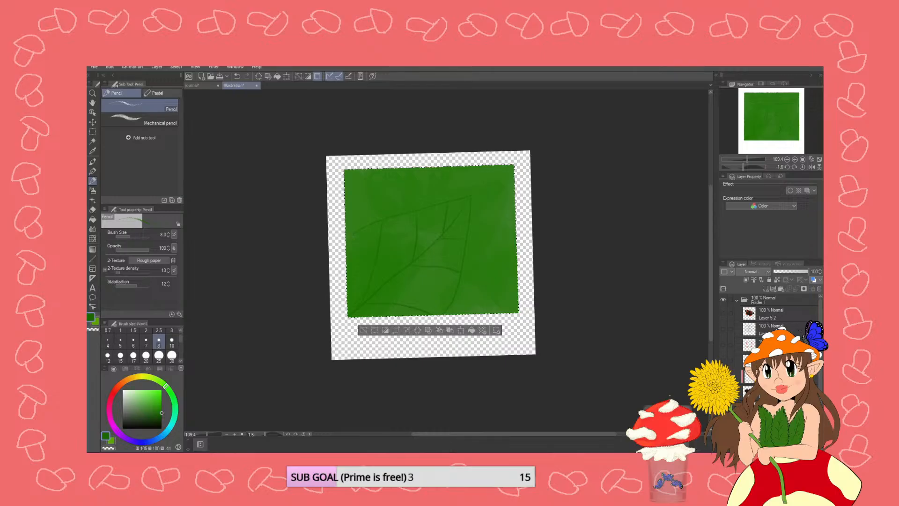
- Shade the leaf's inner area around the midrib with bluish green Pencil strokes at size 30
left_click(162, 415)
left_click(161, 407)
mouse_move(166, 385)
left_mouse_down()
mouse_move(171, 393)
mouse_move(147, 411)
left_mouse_up()
left_click(172, 356)
mouse_move(436, 239)
left_mouse_down()
mouse_move(401, 259)
mouse_move(403, 241)
mouse_move(433, 215)
mouse_move(380, 229)
mouse_move(343, 257)
mouse_move(347, 287)
left_mouse_up()
left_click(156, 412)
left_click(157, 414)
mouse_move(403, 237)
left_mouse_down()
mouse_move(421, 233)
mouse_move(383, 276)
left_mouse_up()
key("ctrl+z")
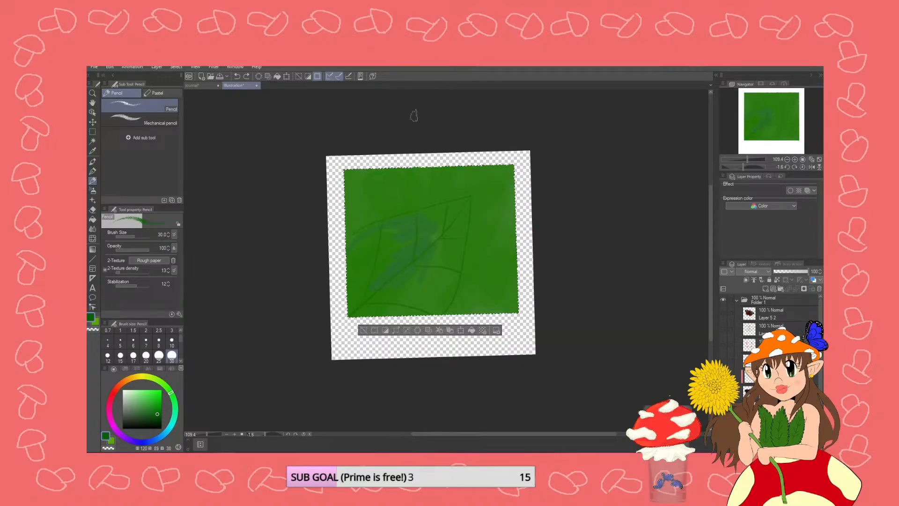
- Cover the whole leaf shape with dark green, working from the midrib out to the edges with the Pencil up to size 30
left_click(172, 341)
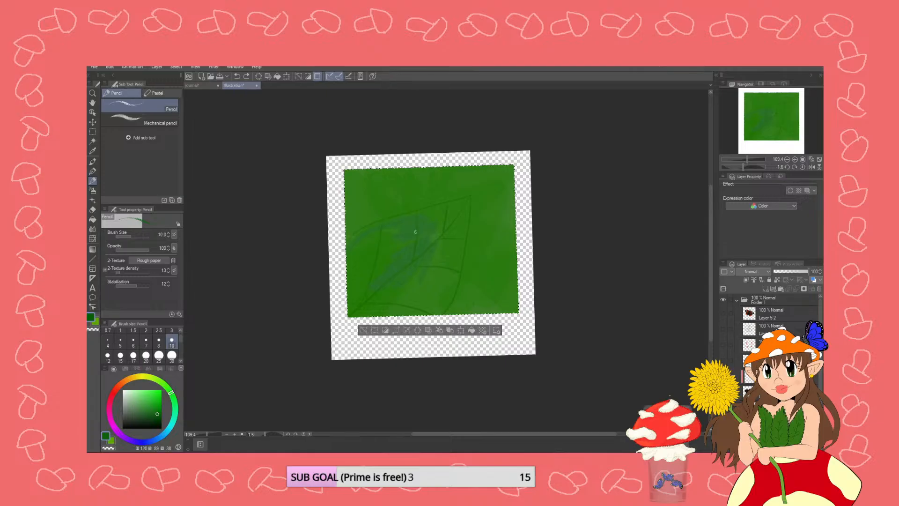
left_click(121, 354)
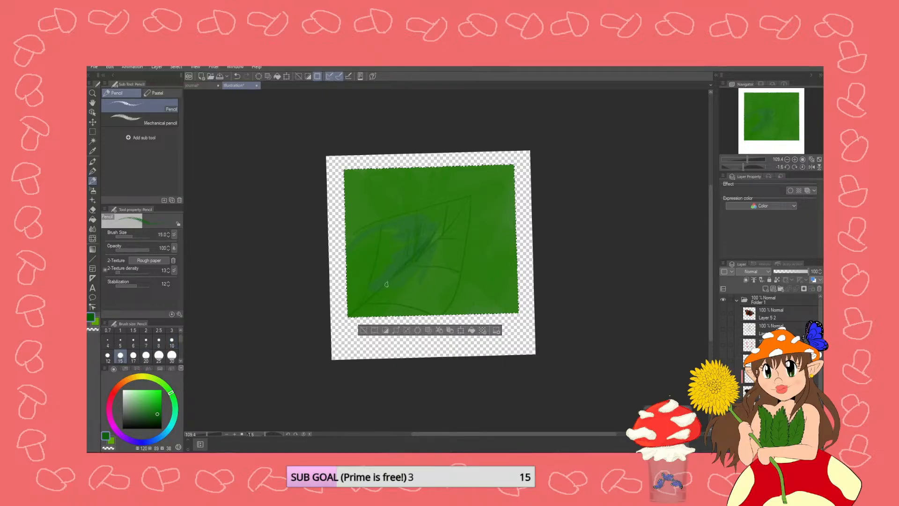
left_click(172, 355)
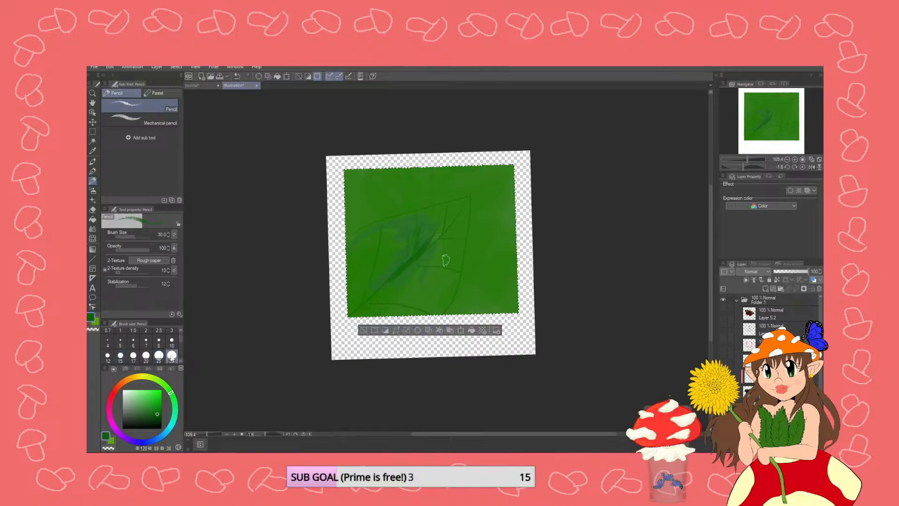
mouse_move(458, 220)
left_mouse_down()
mouse_move(363, 295)
mouse_move(361, 307)
mouse_move(372, 303)
mouse_move(356, 312)
left_mouse_up()
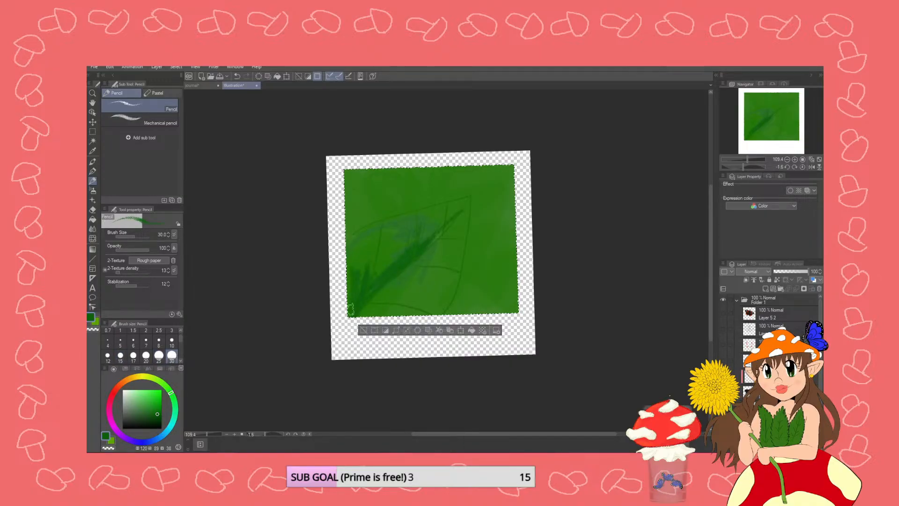
left_click_drag(373, 250, 373, 282)
left_click_drag(438, 217, 380, 277)
left_click_drag(465, 205, 426, 212)
mouse_move(478, 166)
left_mouse_down()
mouse_move(428, 196)
mouse_move(440, 206)
mouse_move(368, 232)
mouse_move(337, 261)
mouse_move(486, 159)
mouse_move(438, 227)
mouse_move(415, 239)
mouse_move(412, 228)
mouse_move(393, 253)
mouse_move(334, 283)
mouse_move(422, 213)
mouse_move(351, 253)
mouse_move(373, 226)
mouse_move(459, 200)
mouse_move(469, 238)
mouse_move(439, 316)
mouse_move(463, 219)
mouse_move(434, 307)
left_mouse_up()
mouse_move(459, 239)
left_mouse_down()
mouse_move(459, 220)
mouse_move(433, 292)
mouse_move(414, 314)
mouse_move(391, 314)
mouse_move(458, 232)
mouse_move(446, 219)
mouse_move(425, 232)
mouse_move(444, 249)
mouse_move(375, 301)
mouse_move(409, 263)
mouse_move(413, 291)
mouse_move(359, 309)
mouse_move(395, 313)
mouse_move(415, 281)
mouse_move(460, 242)
mouse_move(437, 220)
mouse_move(465, 201)
mouse_move(457, 280)
mouse_move(419, 299)
left_mouse_up()
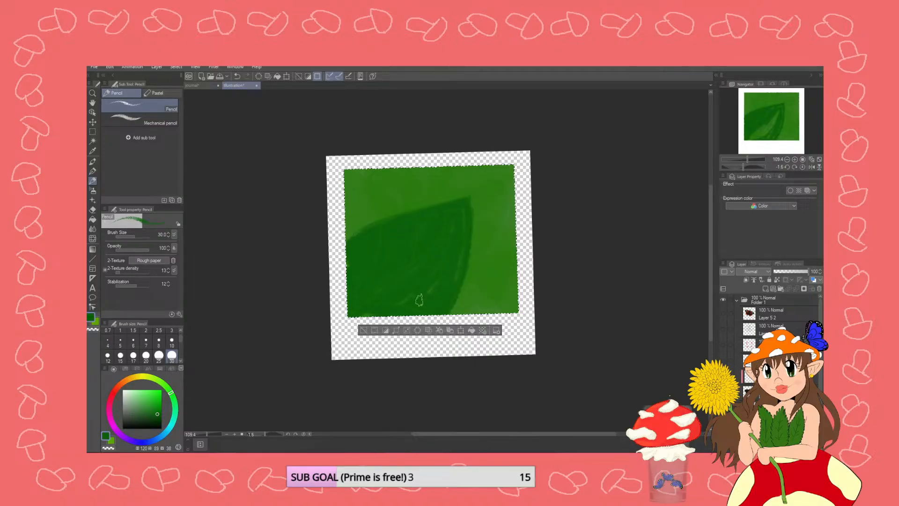
- Add lighter green highlight strokes to the dark leaf and show the butterfly over it again
left_click(150, 408)
mouse_move(403, 262)
left_mouse_down()
mouse_move(401, 241)
mouse_move(351, 277)
left_mouse_up()
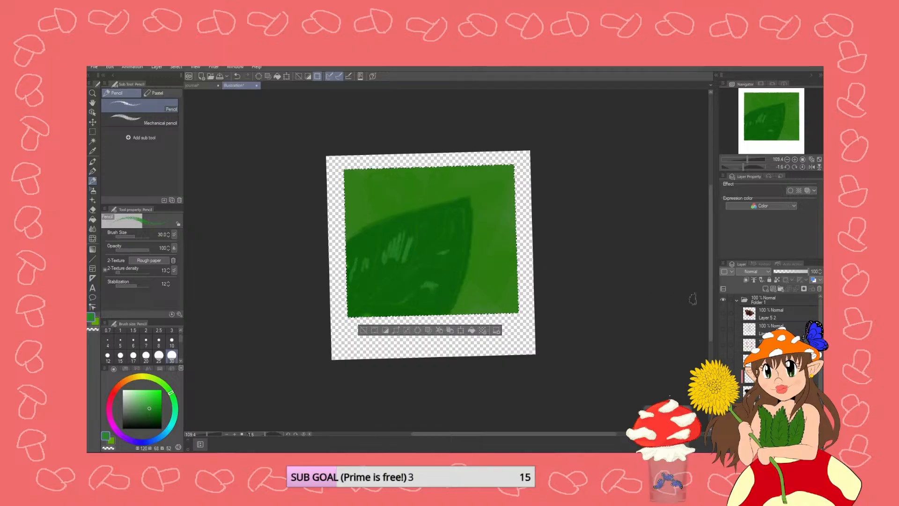
left_click(722, 313)
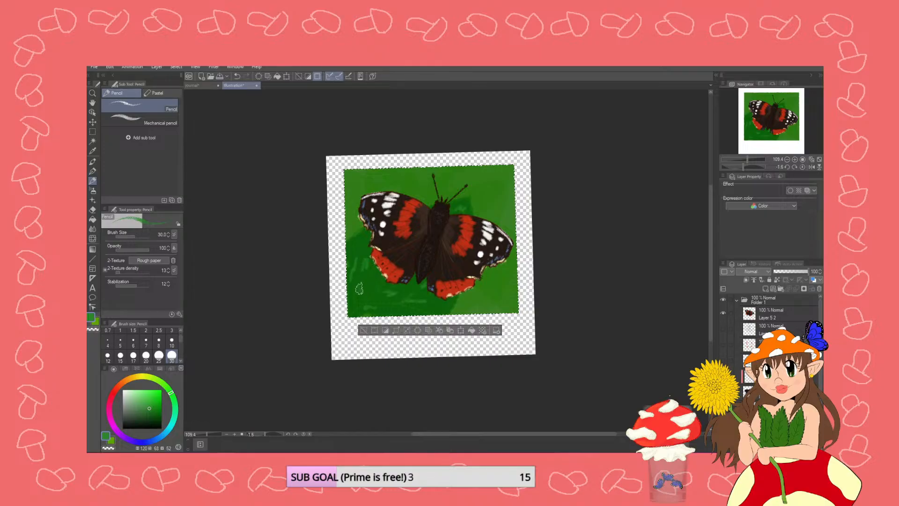
left_click(150, 414)
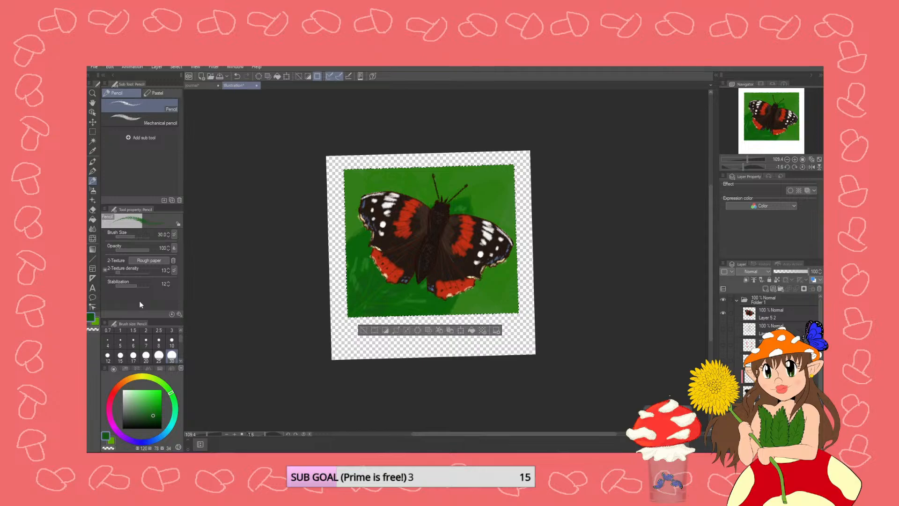
- Try dark, bright and pale green Wet wash strokes in Multiply mode on the leaf and the surrounding background
left_click(93, 163)
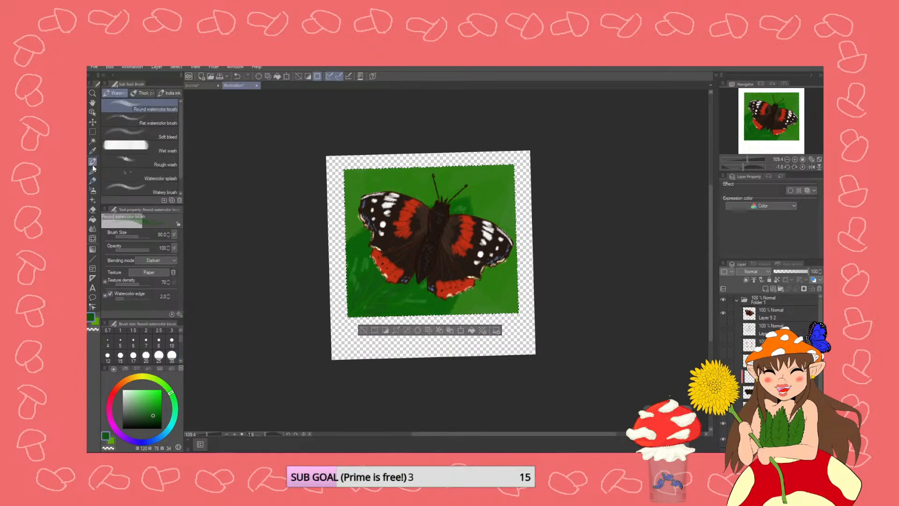
left_click(136, 147)
left_click_drag(387, 266, 388, 256)
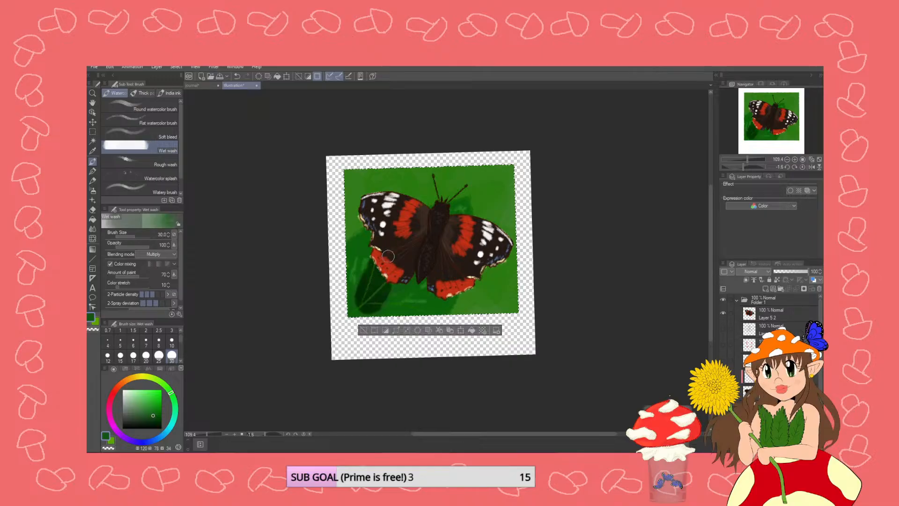
key("ctrl+z")
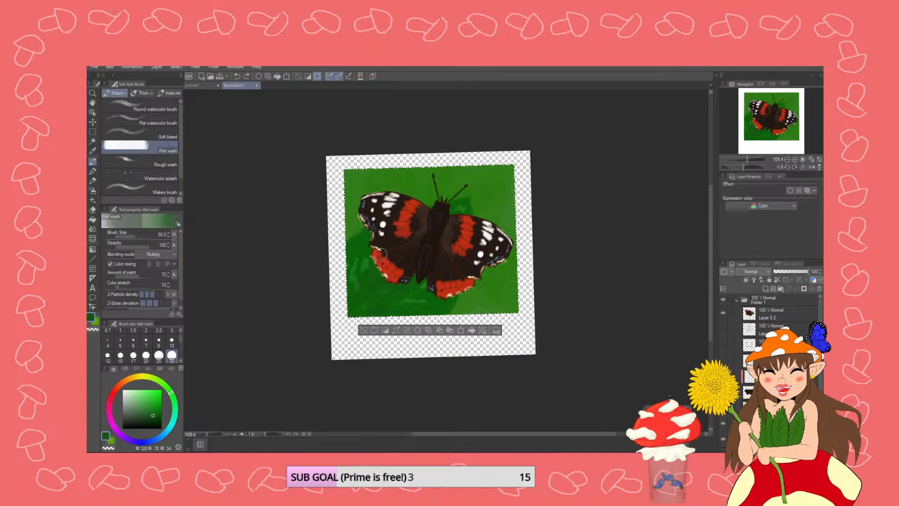
left_click(158, 396)
left_click_drag(363, 302, 393, 238)
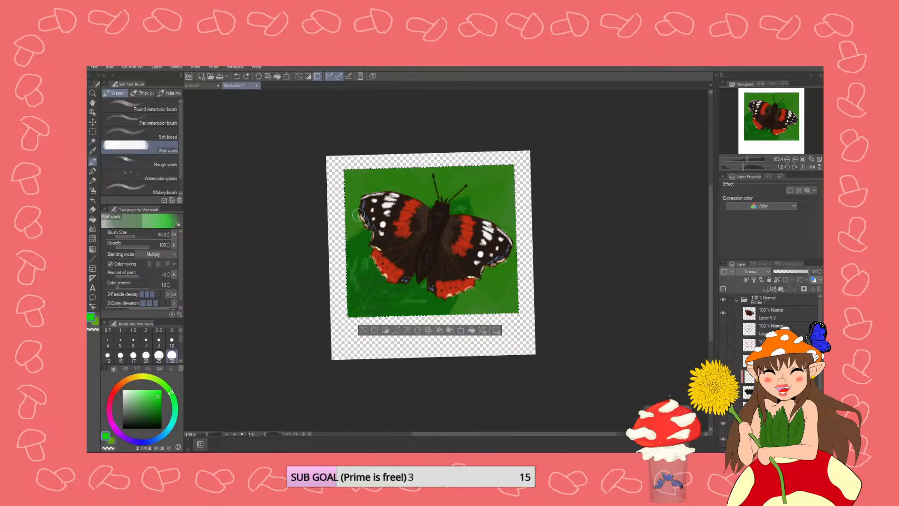
left_click_drag(355, 185, 361, 190)
key("ctrl+z")
left_click_drag(162, 389, 142, 389)
left_click_drag(358, 174, 352, 187)
key("ctrl+z")
key("ctrl+z")
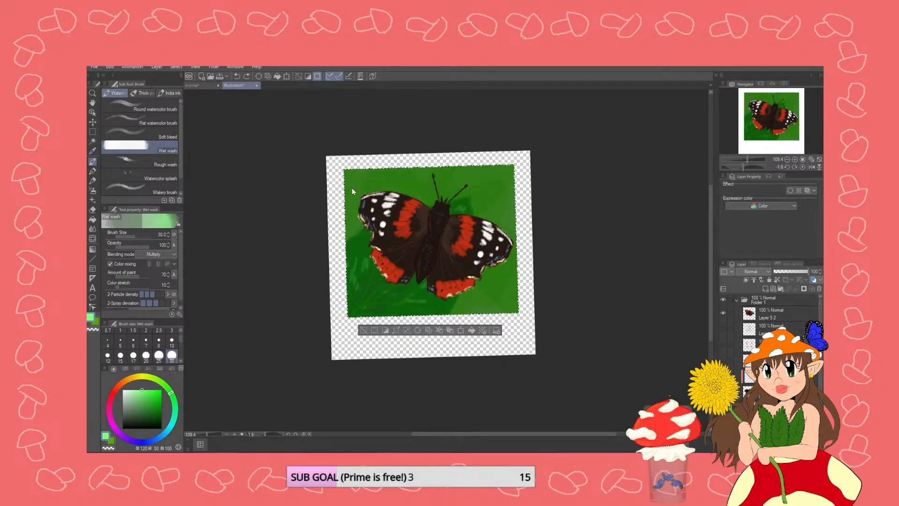
- Set the Wet wash brush's blending mode to Normal and blend a muted green over the leaf around the butterfly
left_click(148, 254)
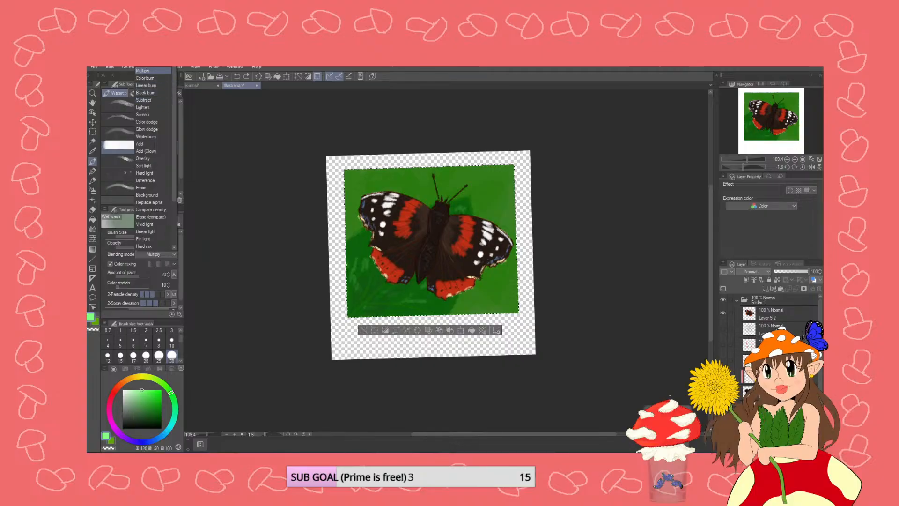
left_click(157, 56)
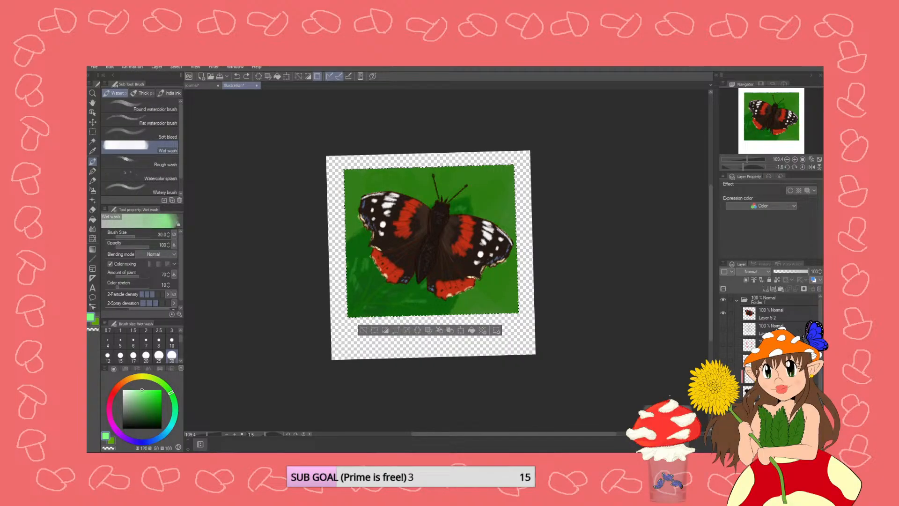
left_click(146, 404)
left_click_drag(374, 276, 357, 296)
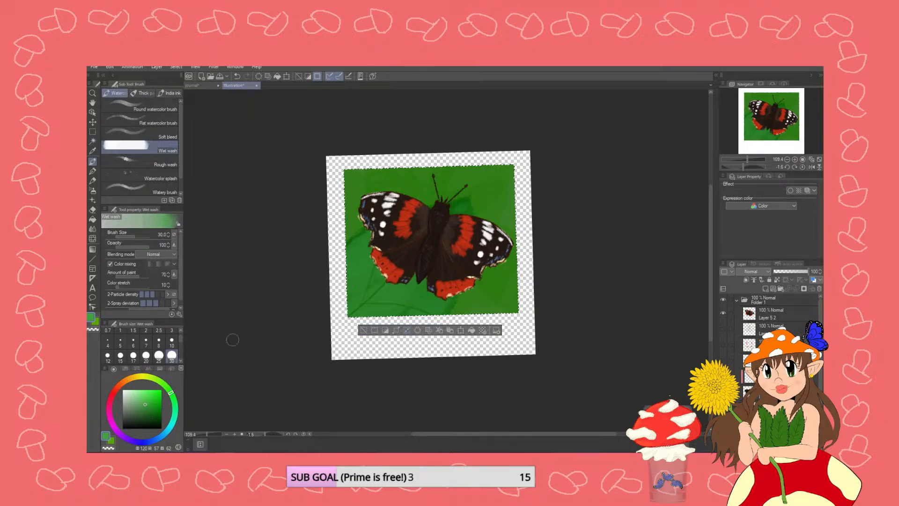
- Darken the leaf and background around the butterfly with deeper greens, using Wet wash and then the size 80 Round watercolor brush in Darken mode
left_click(159, 405)
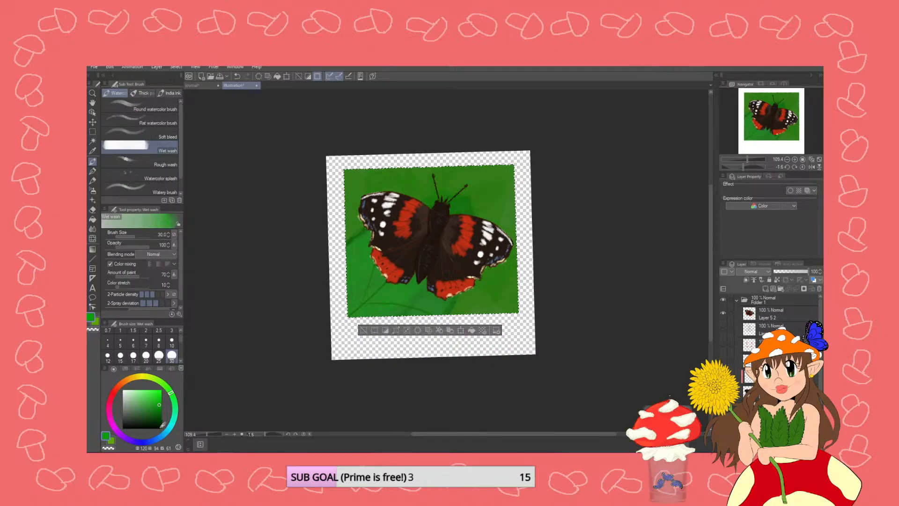
left_click(161, 414)
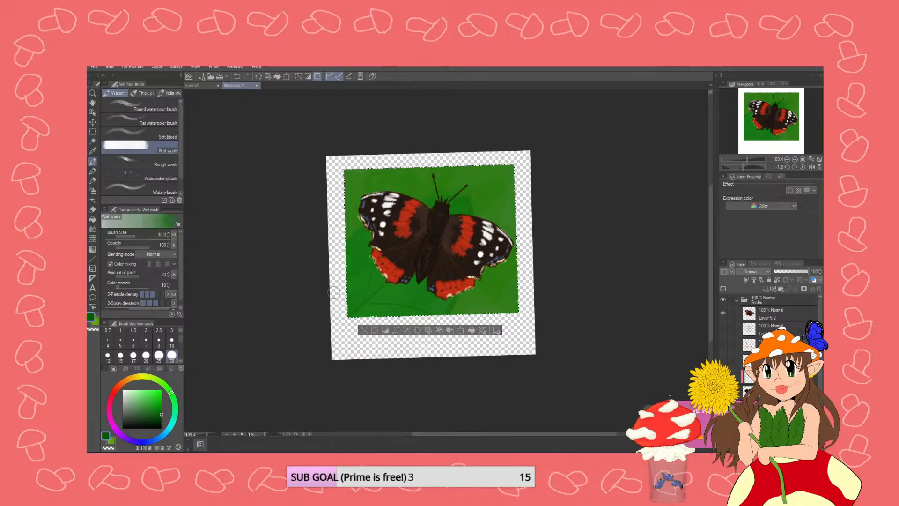
left_click(139, 109)
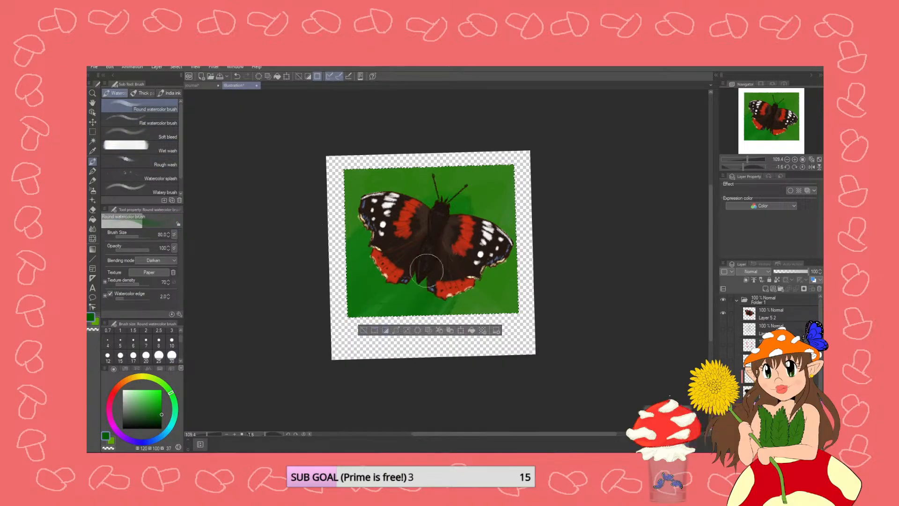
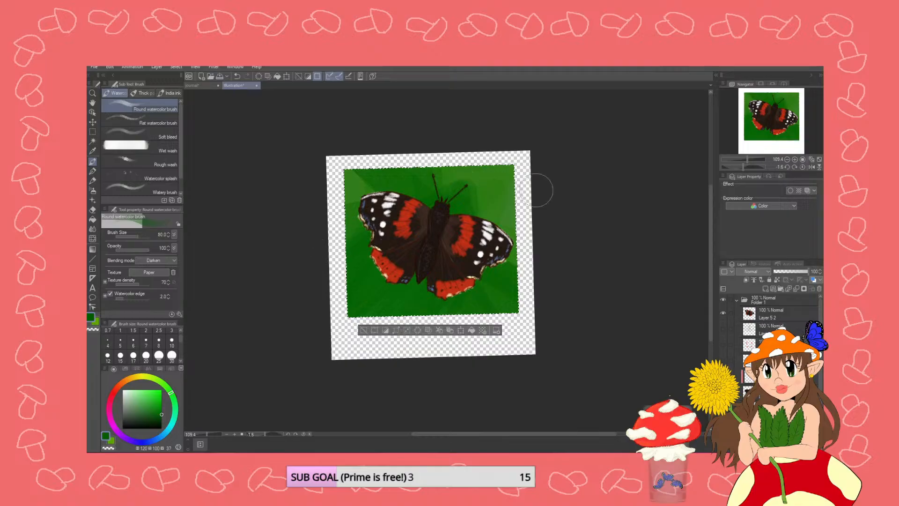
- Shade the leaf and background behind the butterfly with broad near-black green Round watercolor strokes at brush size 80
left_click_drag(162, 402, 162, 424)
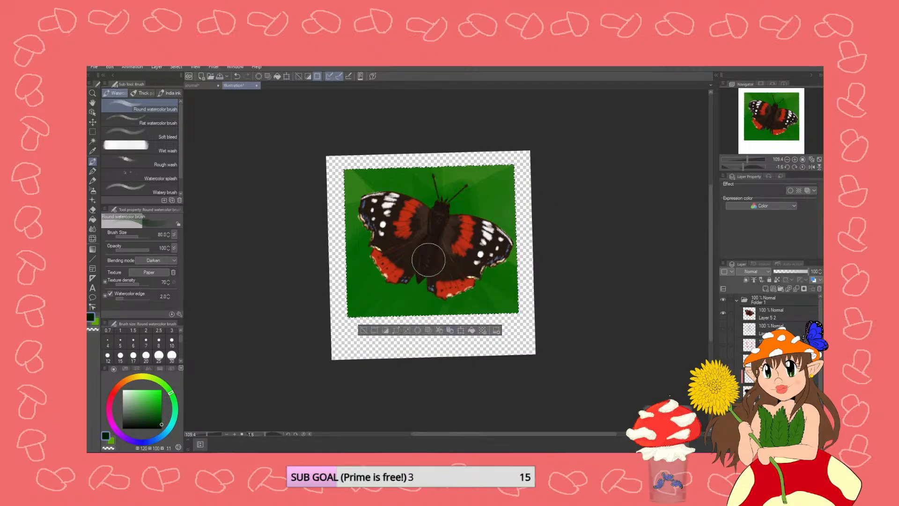
left_click_drag(421, 242, 384, 323)
left_click_drag(441, 257, 404, 344)
left_click_drag(416, 247, 378, 315)
mouse_move(431, 227)
left_mouse_down()
mouse_move(450, 335)
mouse_move(371, 295)
mouse_move(351, 337)
left_mouse_up()
left_click_drag(510, 198, 444, 187)
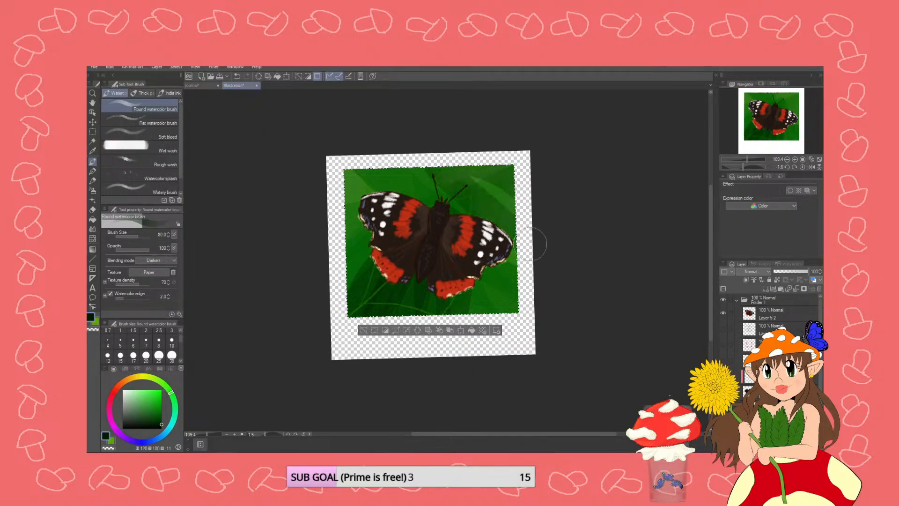
mouse_move(356, 178)
left_mouse_down()
mouse_move(388, 193)
mouse_move(344, 176)
left_mouse_up()
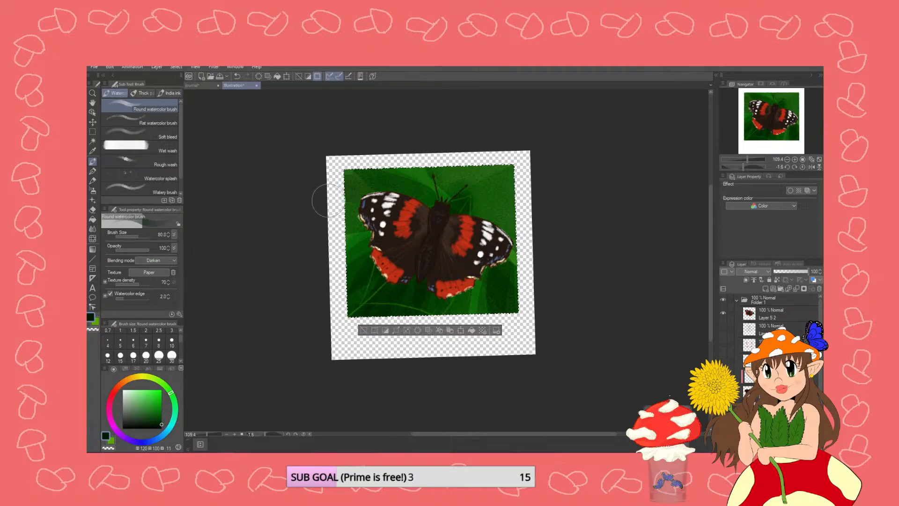
- Lower the opacity of the dark green shading layer to 27%
scroll(769, 301, "down", 2)
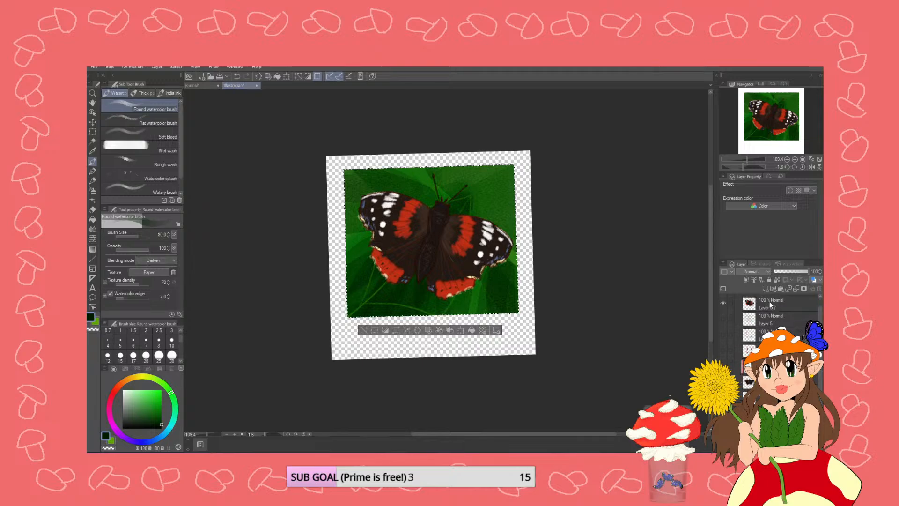
left_click(783, 271)
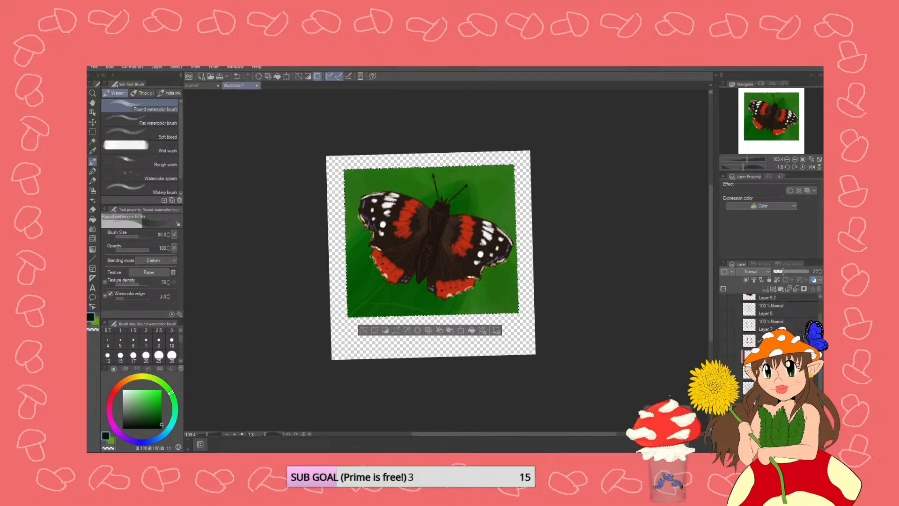
key("ctrl+z")
- Deepen the leaf's shadow around the butterfly and its antennae with near-black green watercolor strokes at brush size 20
left_click(146, 354)
left_click_drag(470, 185, 471, 213)
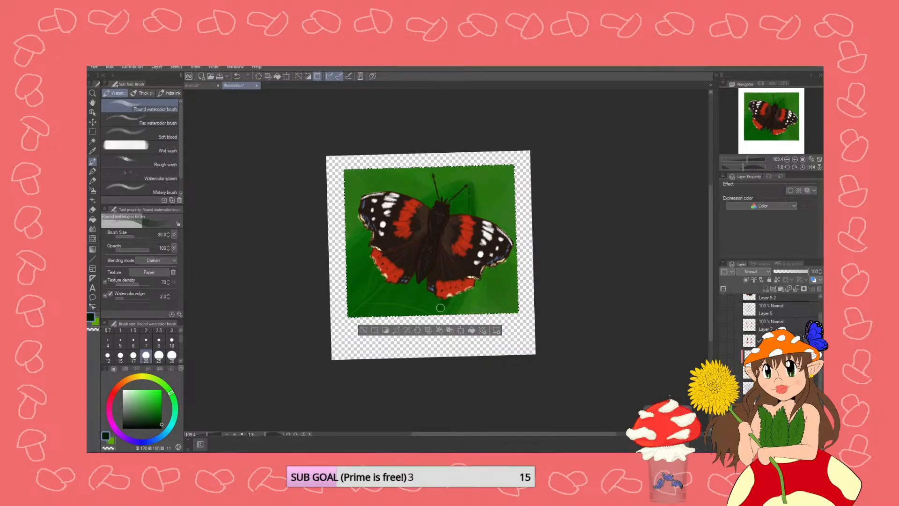
mouse_move(392, 334)
left_mouse_down()
mouse_move(470, 195)
mouse_move(348, 244)
left_mouse_up()
mouse_move(332, 278)
left_mouse_down()
mouse_move(378, 277)
mouse_move(412, 292)
mouse_move(358, 324)
mouse_move(358, 267)
mouse_move(353, 274)
left_mouse_up()
left_click_drag(441, 210, 350, 245)
left_click_drag(477, 186, 480, 215)
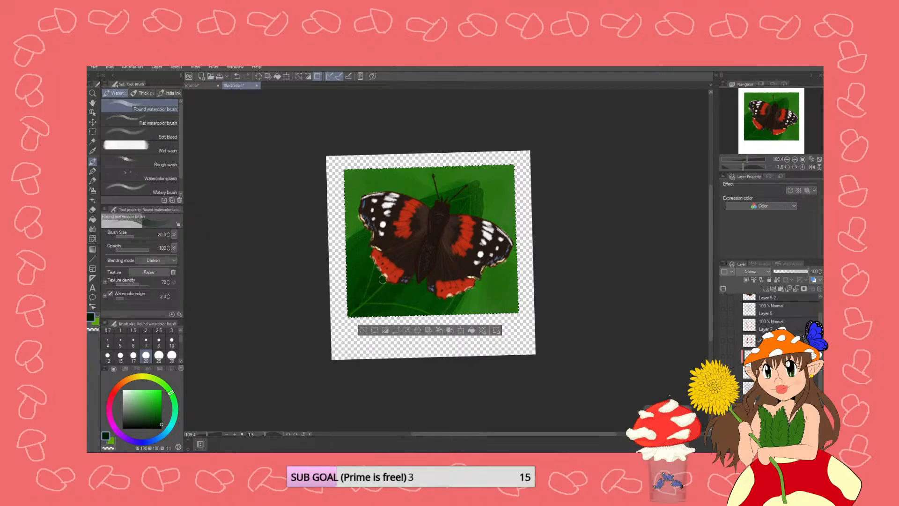
mouse_move(351, 278)
left_mouse_down()
mouse_move(370, 222)
mouse_move(469, 191)
left_mouse_up()
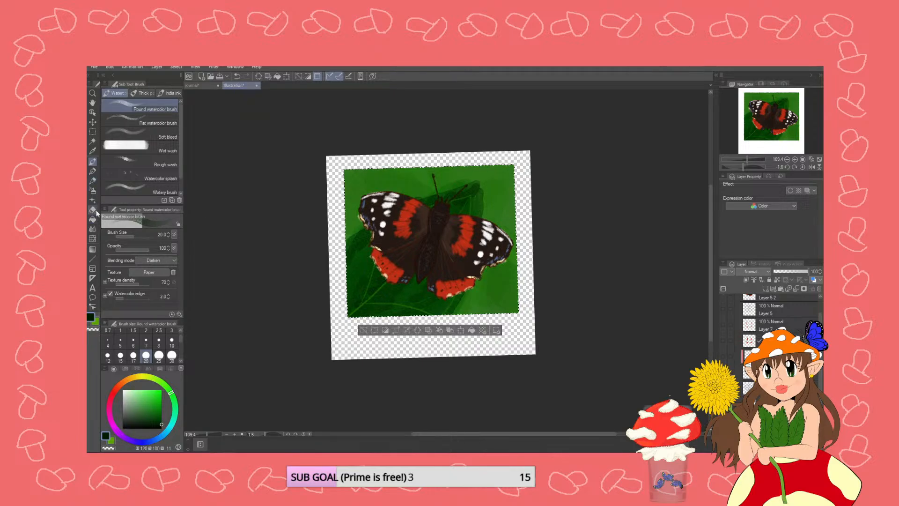
- Erase the stray dark shading around the butterfly's antennae with the Hard eraser at size 30
left_click(93, 209)
left_click_drag(479, 176, 409, 204)
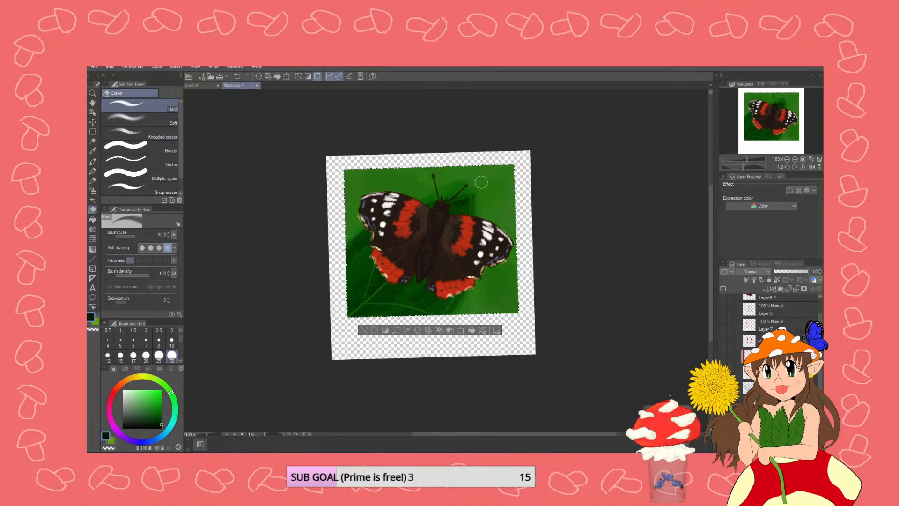
left_click(754, 403)
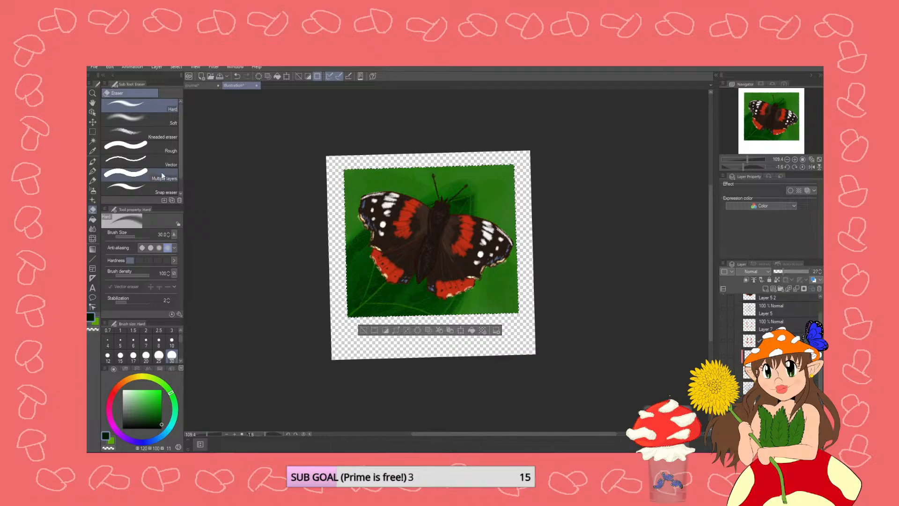
- Add a new raster layer and paint dark green leaf shapes in the picture's corners with the size 20 Round watercolor brush
left_click(92, 162)
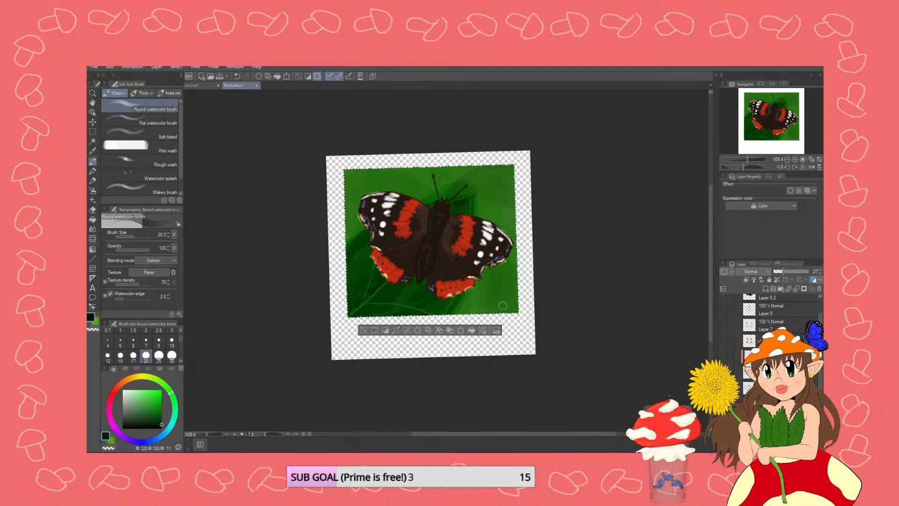
left_click(765, 289)
left_click_drag(353, 170, 378, 205)
mouse_move(377, 205)
left_mouse_down()
mouse_move(332, 207)
mouse_move(351, 173)
mouse_move(365, 205)
left_mouse_up()
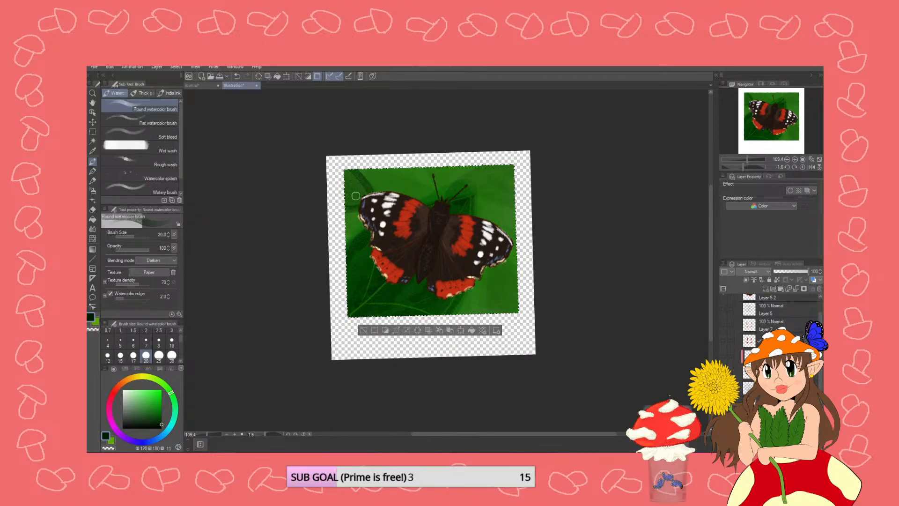
mouse_move(498, 170)
left_mouse_down()
mouse_move(442, 203)
mouse_move(519, 181)
mouse_move(447, 202)
left_mouse_up()
mouse_move(448, 203)
left_mouse_down()
mouse_move(510, 184)
mouse_move(448, 201)
left_mouse_up()
mouse_move(448, 202)
left_mouse_down()
mouse_move(488, 165)
mouse_move(482, 196)
mouse_move(468, 204)
mouse_move(510, 171)
left_mouse_up()
mouse_move(514, 304)
left_mouse_down()
mouse_move(424, 301)
mouse_move(442, 294)
mouse_move(451, 313)
left_mouse_up()
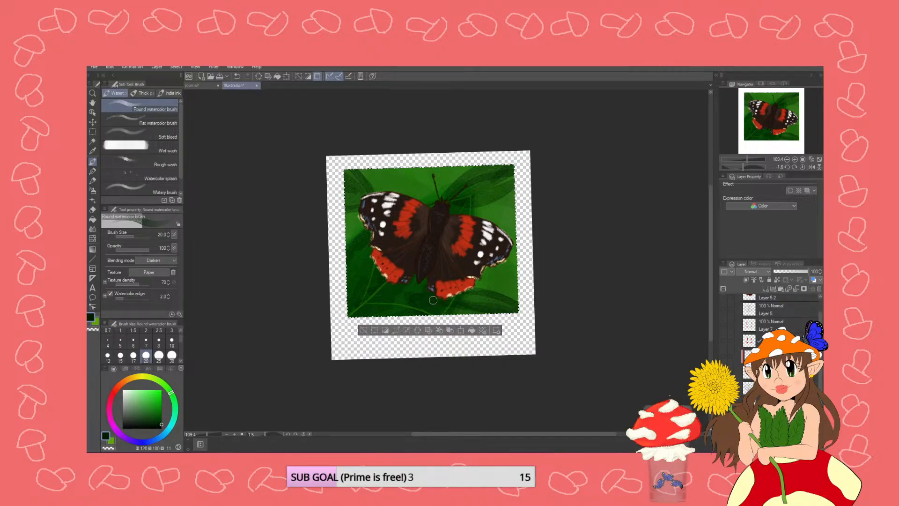
left_click_drag(382, 181, 417, 227)
key("ctrl+z")
key("ctrl+z")
key("ctrl+z")
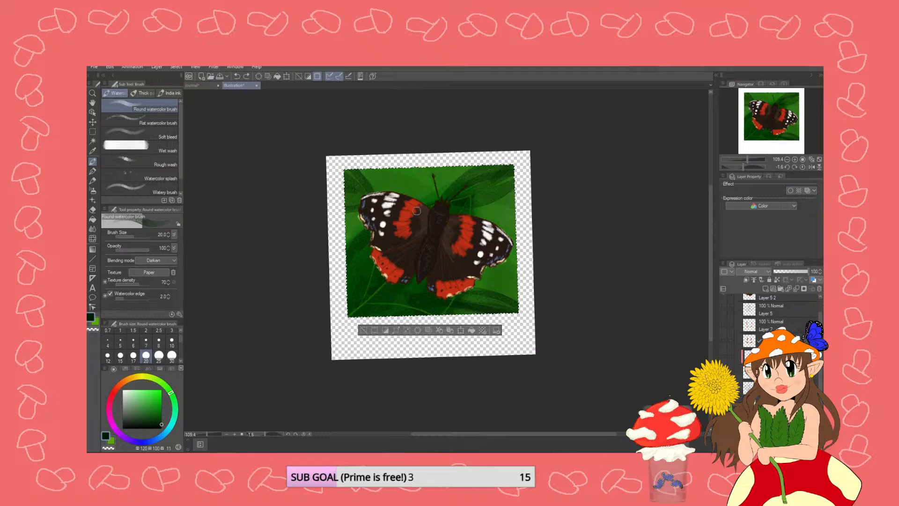
- Add a brighter green stroke above the butterfly and set the new leaf layer's opacity to 34%
left_click_drag(166, 399, 164, 407)
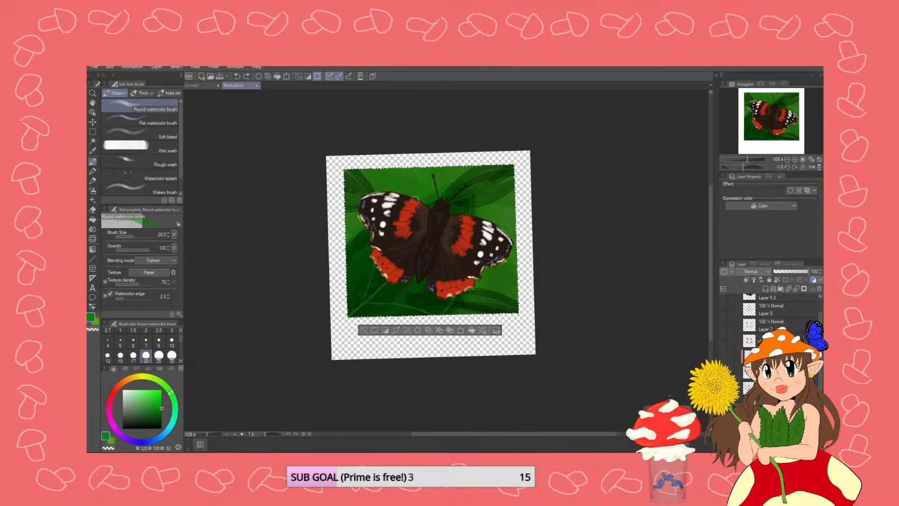
mouse_move(395, 172)
left_mouse_down()
mouse_move(417, 173)
mouse_move(405, 191)
mouse_move(414, 188)
mouse_move(401, 182)
left_mouse_up()
left_click(795, 271)
left_click(808, 271)
left_click(724, 403)
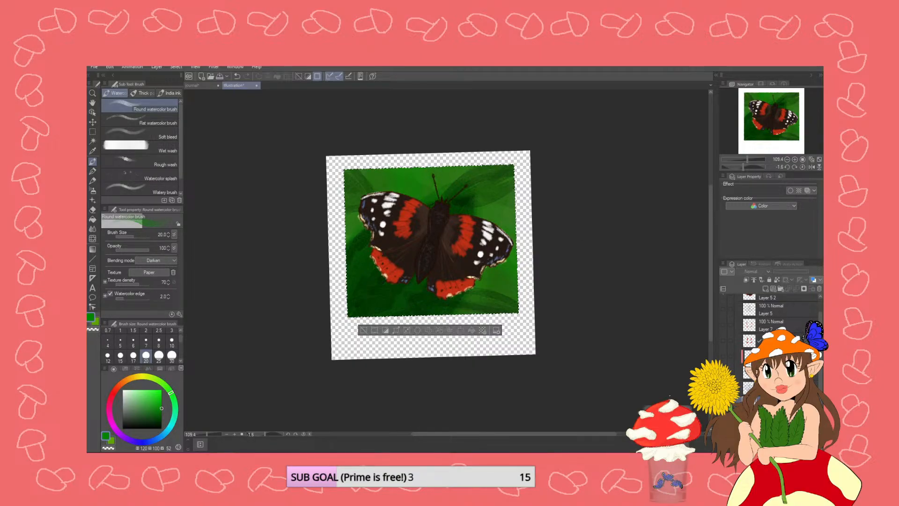
left_click(723, 403)
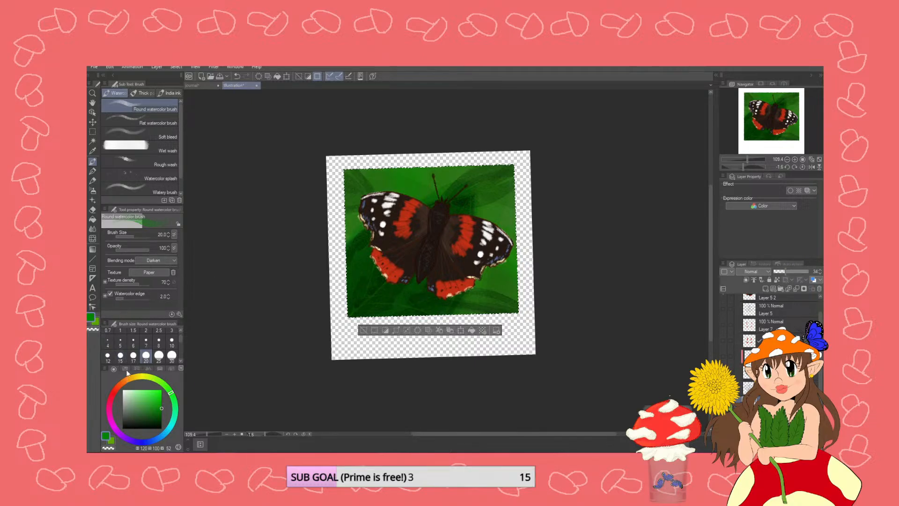
- Add textured strokes to the background leaves with the size 30 Pencil, choosing a dark muted green
left_click(93, 181)
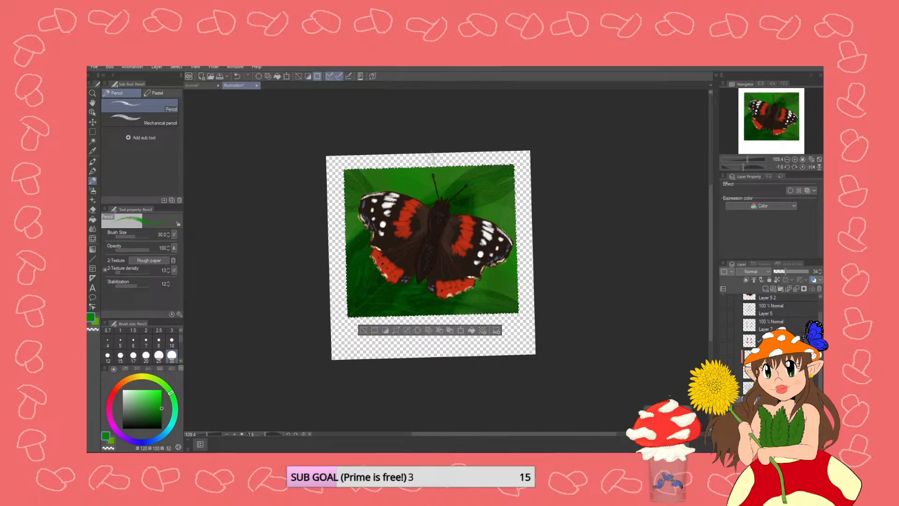
left_click_drag(160, 399, 139, 419)
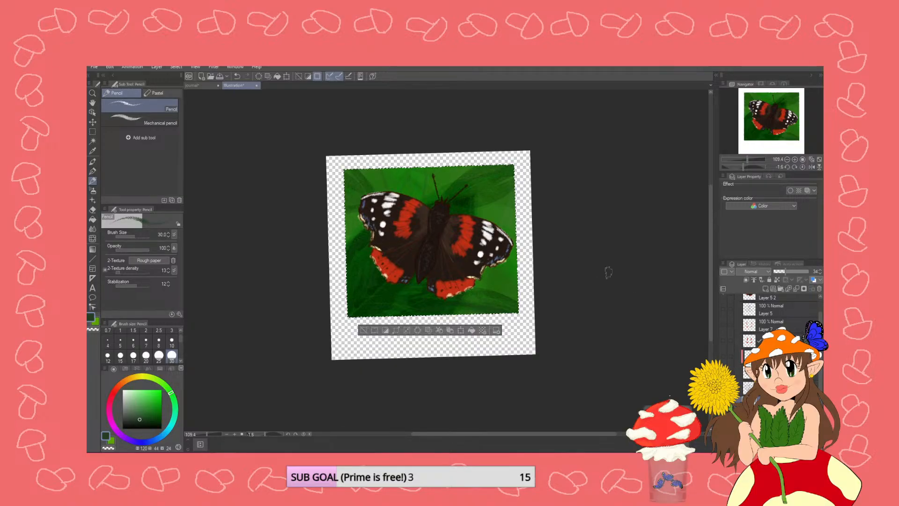
- Deselect the picture area inside the white frame and check the whole framed image
scroll(587, 263, "down", 1)
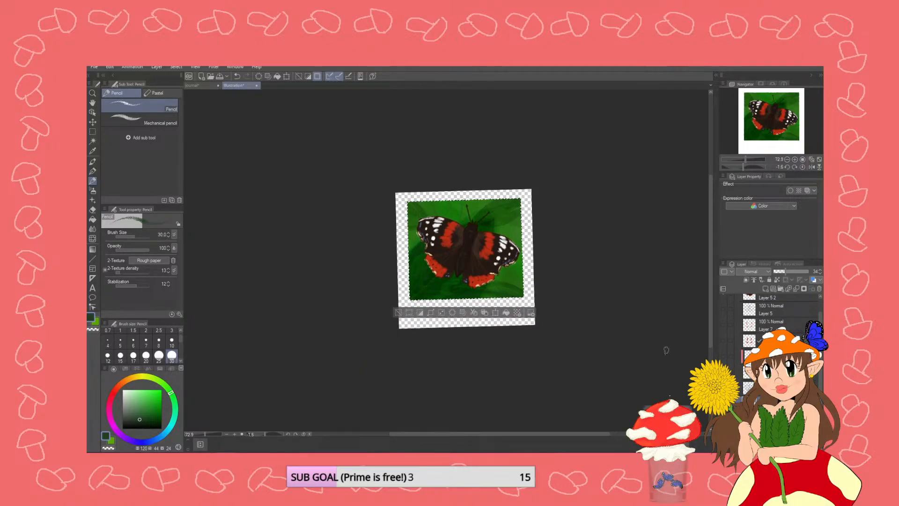
scroll(710, 356, "down", 1)
scroll(749, 360, "down", 1)
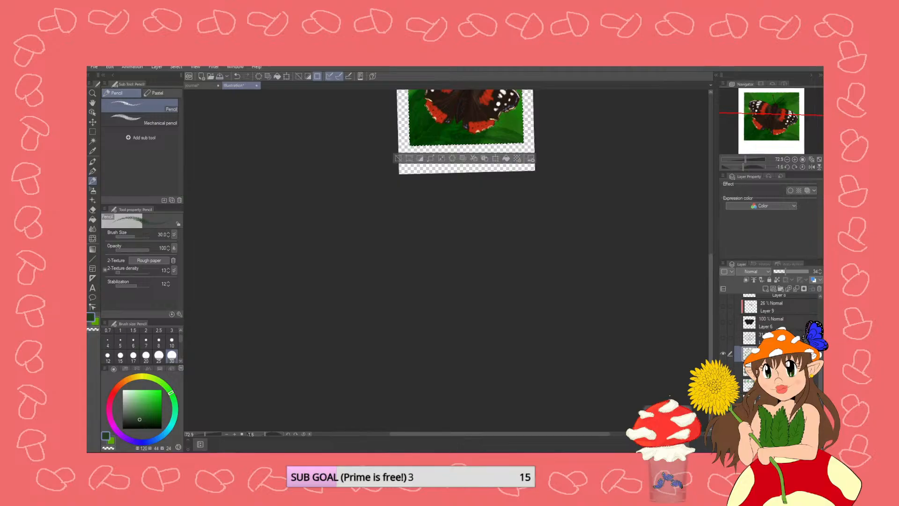
scroll(375, 152, "up", 3)
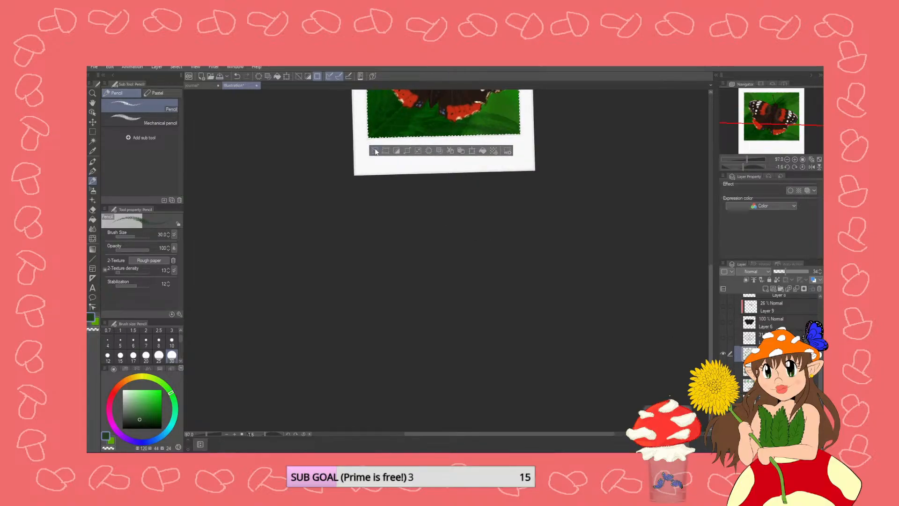
left_click(375, 150)
left_click_drag(710, 339, 700, 266)
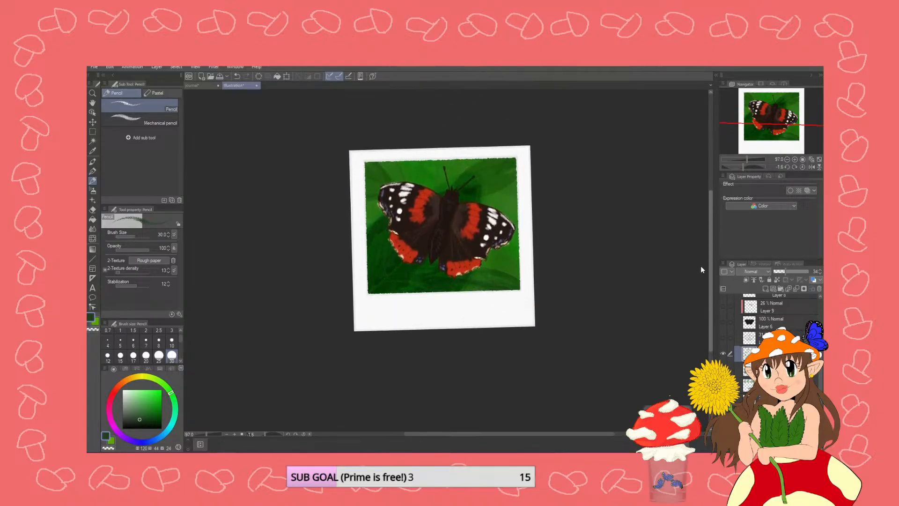
scroll(519, 203, "up", 1)
scroll(515, 219, "up", 1)
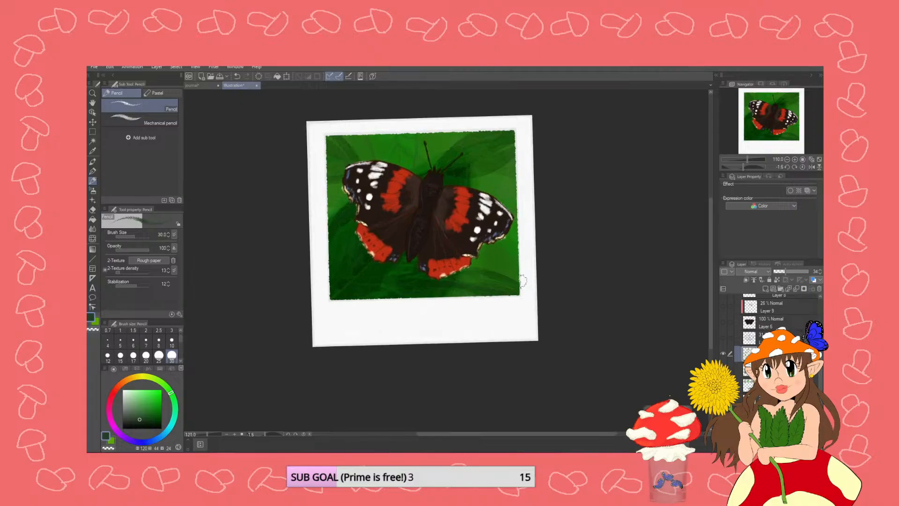
- Duplicate the butterfly layer, Layer 5 2
scroll(762, 323, "up", 3)
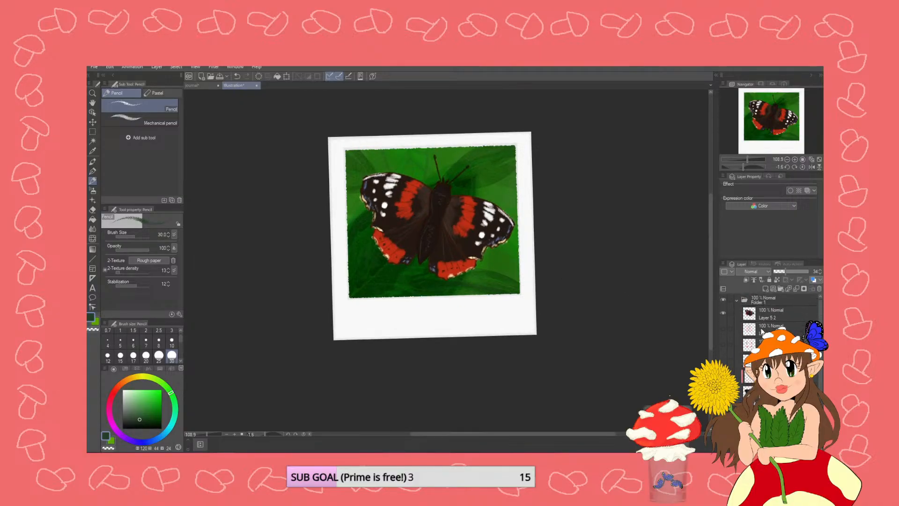
right_click(759, 314)
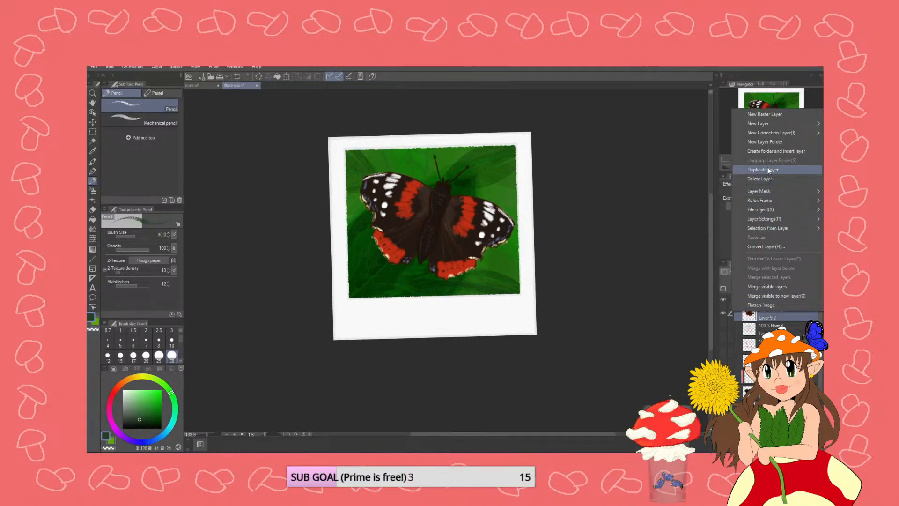
left_click(770, 169)
- Apply a Gaussian blur with a strength of about 28 to the original butterfly layer beneath its copy
left_click(763, 329)
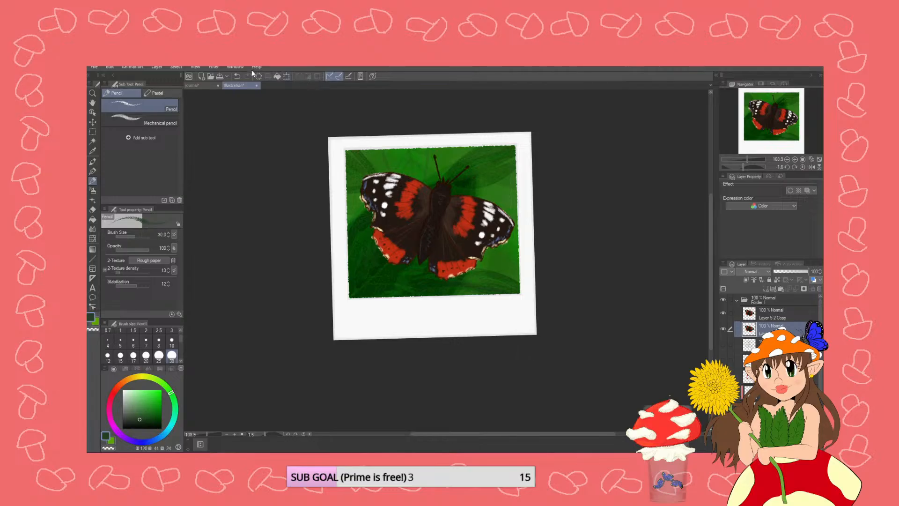
left_click(235, 67)
mouse_move(212, 66)
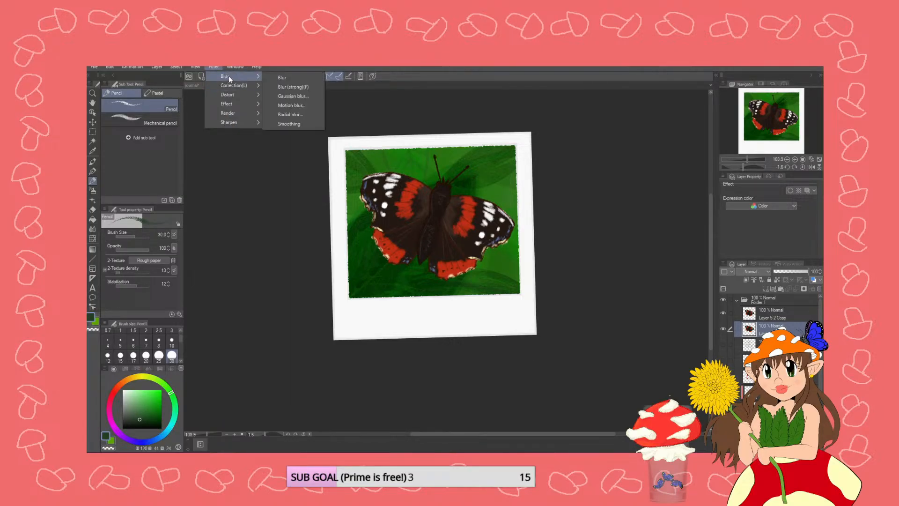
left_click(282, 95)
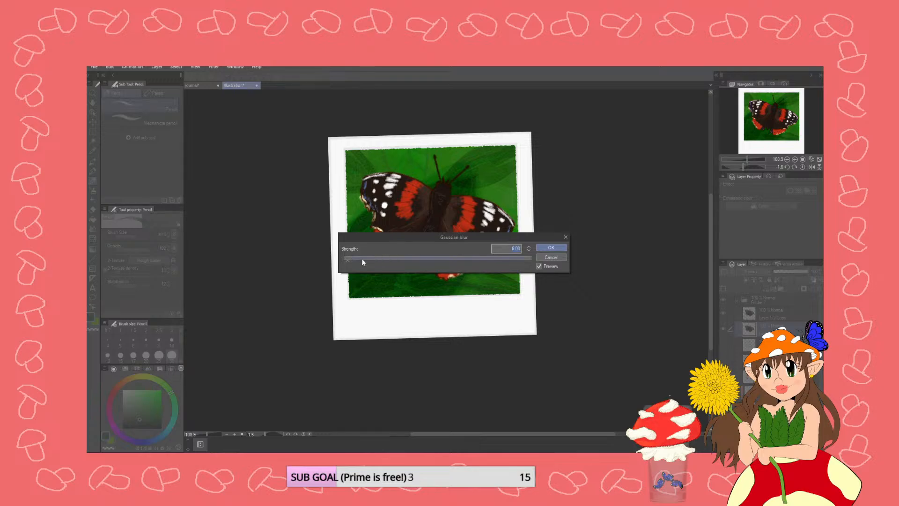
left_click_drag(347, 259, 366, 260)
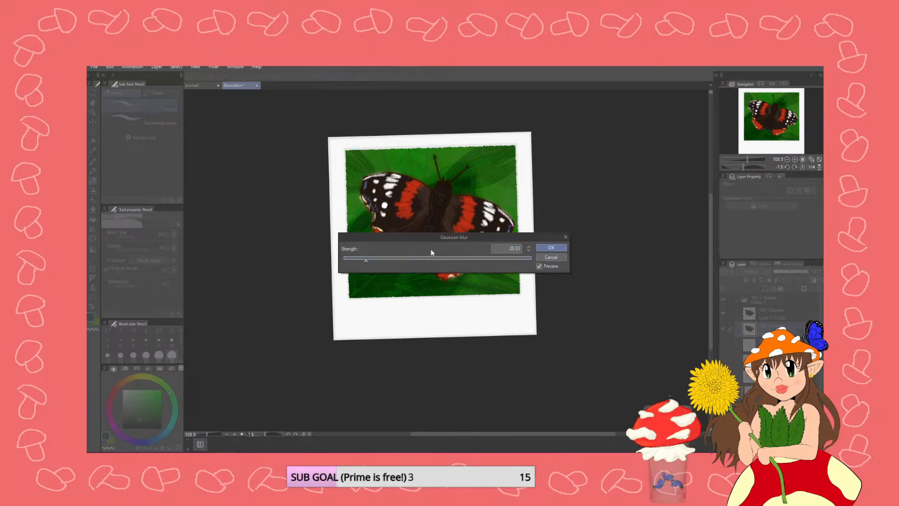
left_click(548, 247)
- Desaturate and darken the blurred butterfly layer with Hue/Saturation/Luminosity, using saturation about -57 and luminosity about -34
left_click(176, 67)
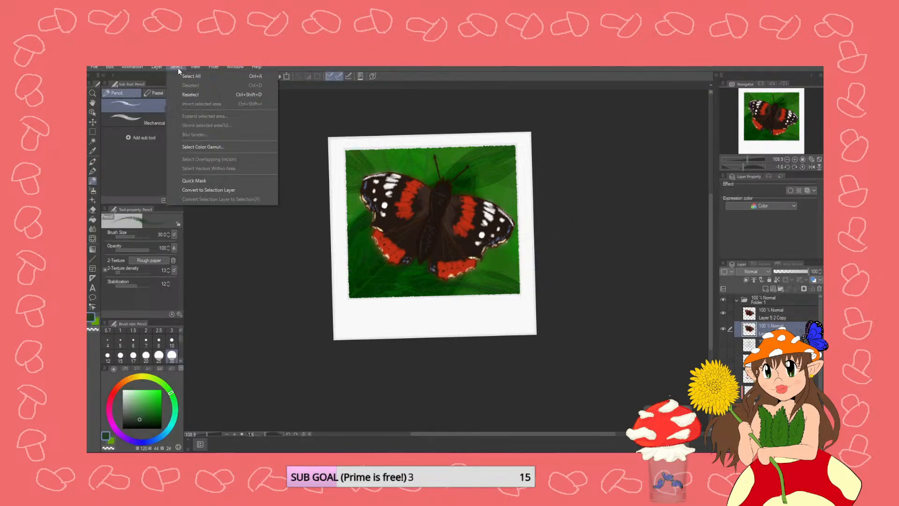
mouse_move(110, 66)
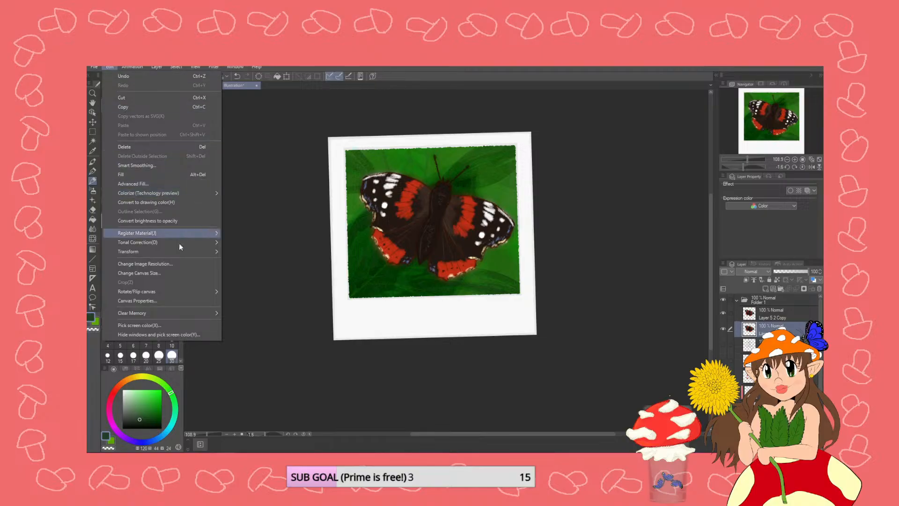
mouse_move(182, 244)
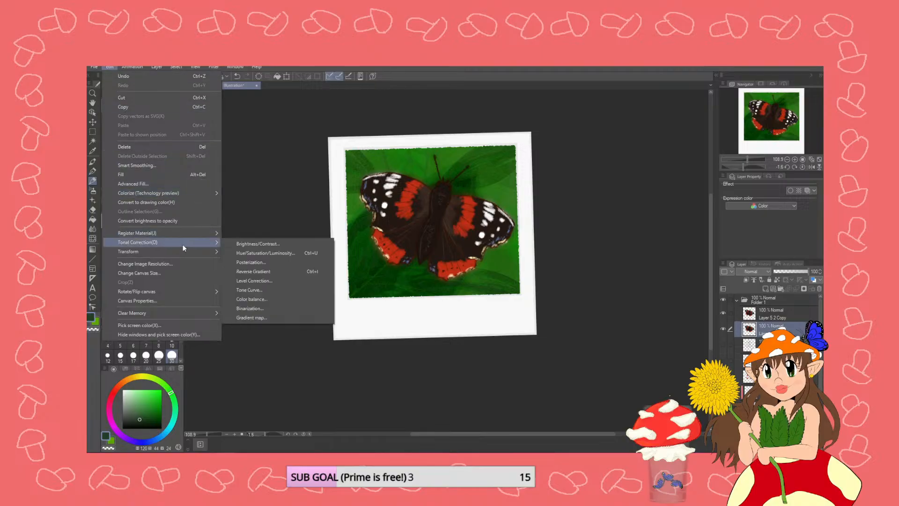
left_click(263, 252)
left_click_drag(330, 215, 303, 199)
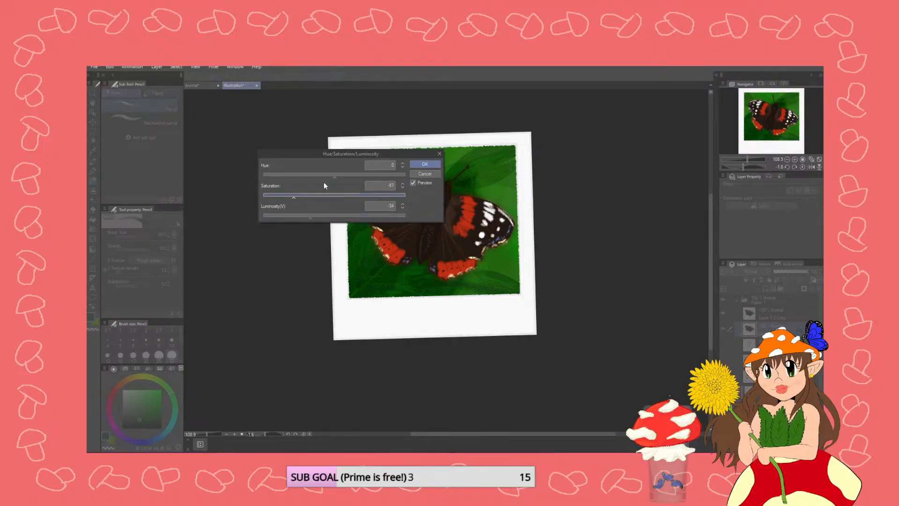
left_click(418, 164)
- Offset the darkened butterfly layer slightly to the right as a shadow and set it to Multiply at 54% opacity
left_click(92, 122)
left_click_drag(262, 206, 279, 210)
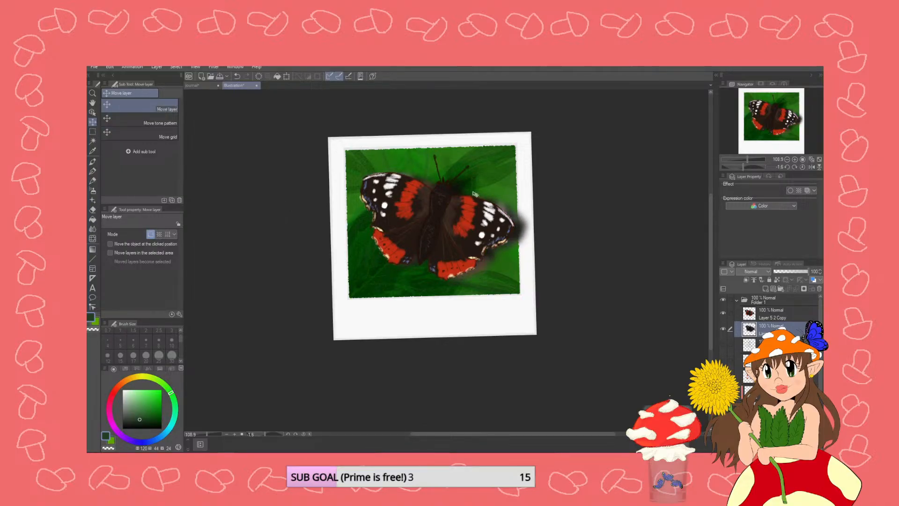
left_click(767, 272)
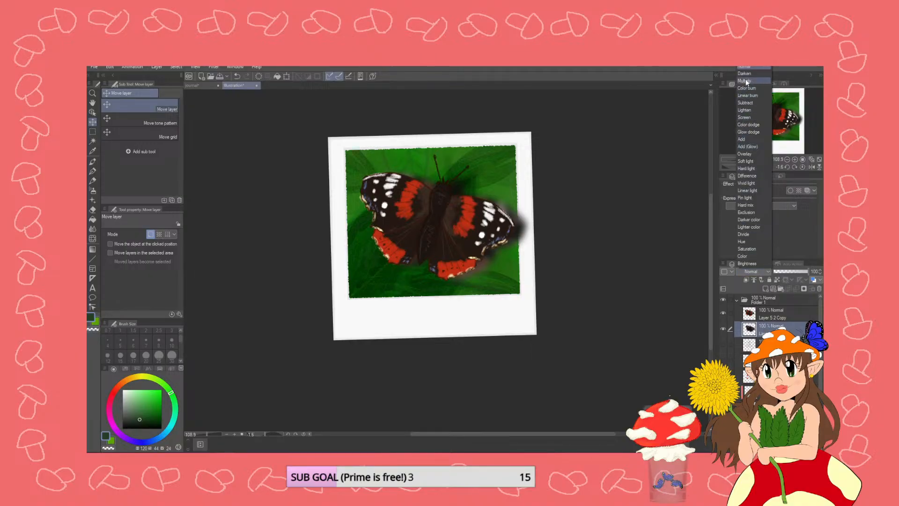
left_click(746, 81)
left_click(779, 271)
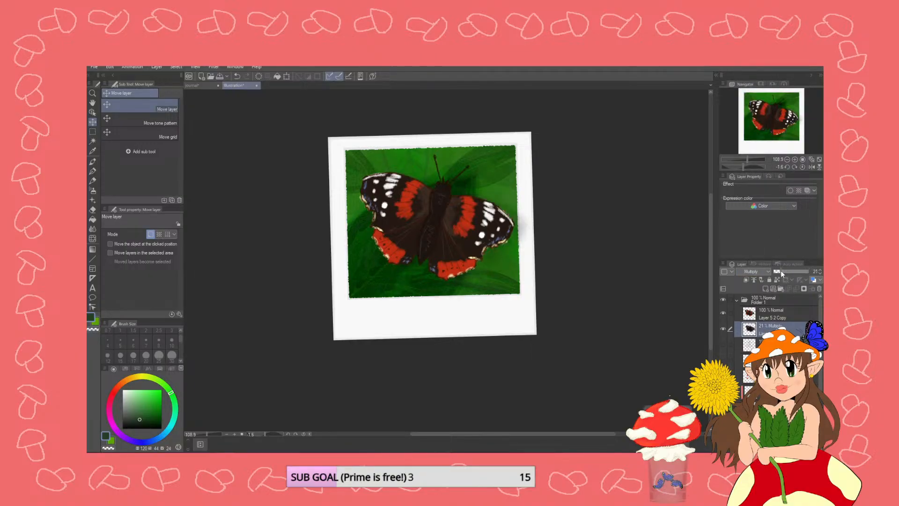
left_click_drag(791, 269, 792, 270)
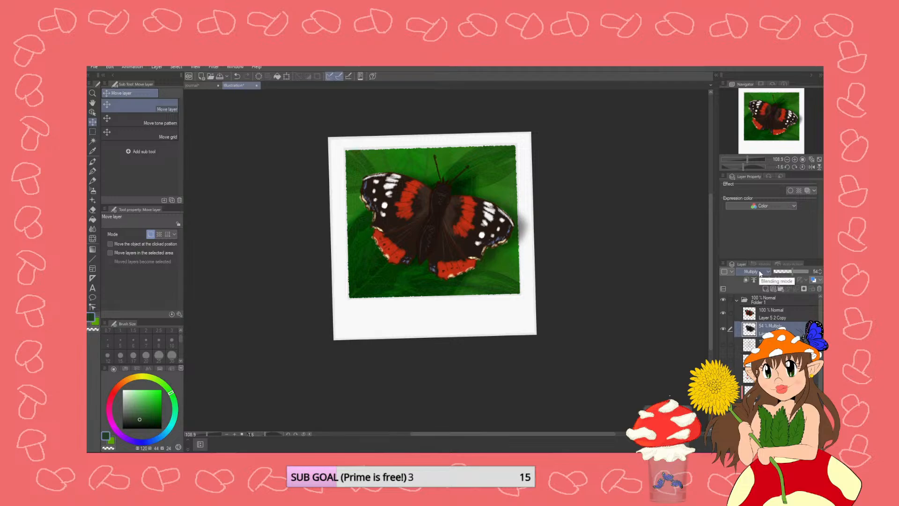
- Erase the shadow spilling onto the white frame beside the right wing with the size 30 Hard eraser
left_click(92, 209)
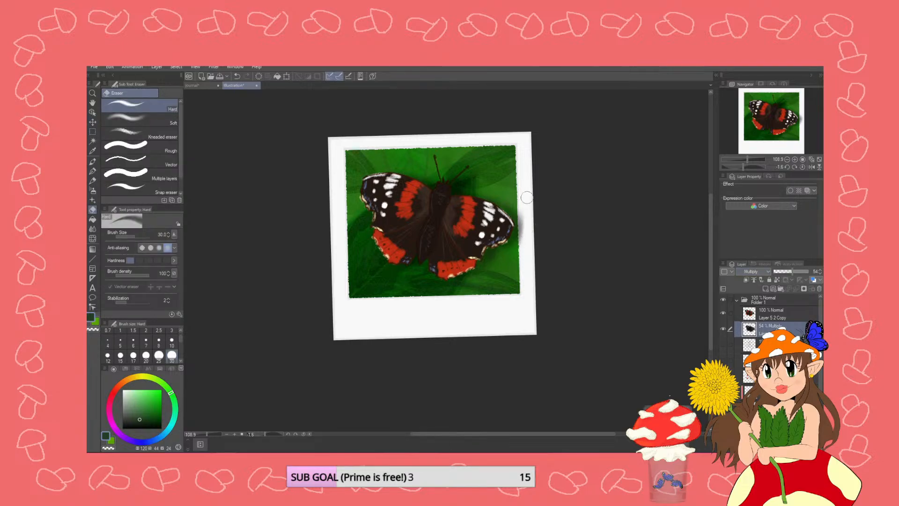
left_click_drag(522, 213, 520, 237)
left_click_drag(525, 185, 533, 261)
- Add a new raster layer directly above the sharp butterfly layer, Layer 5 2 Copy
scroll(562, 257, "down", 1)
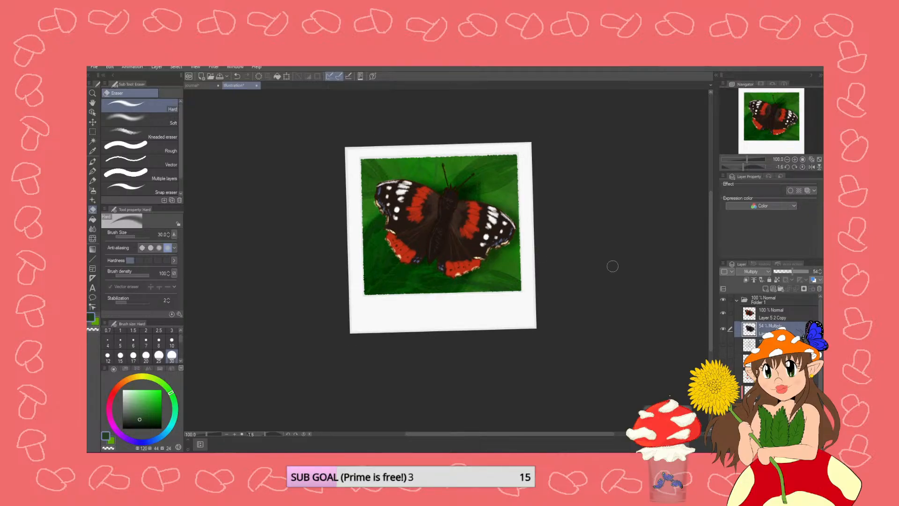
scroll(608, 263, "down", 1)
scroll(625, 266, "up", 1)
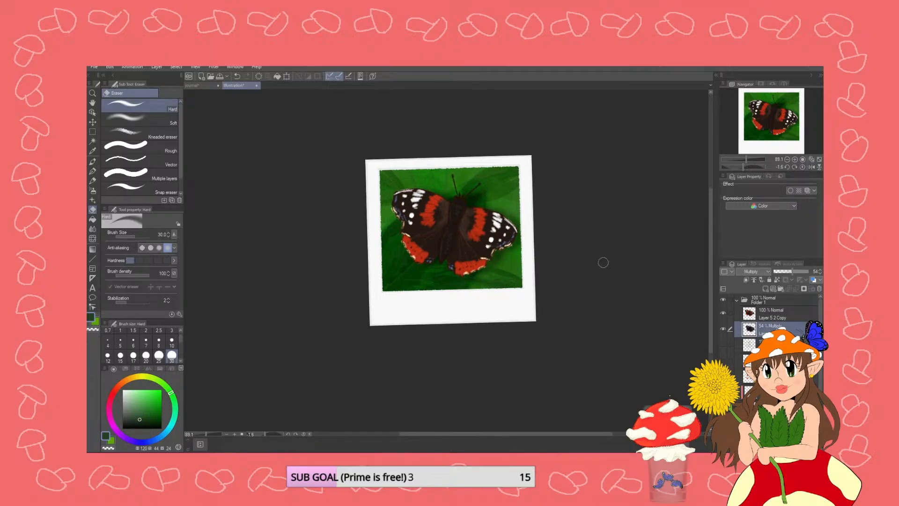
scroll(604, 261, "up", 1)
left_click(768, 314)
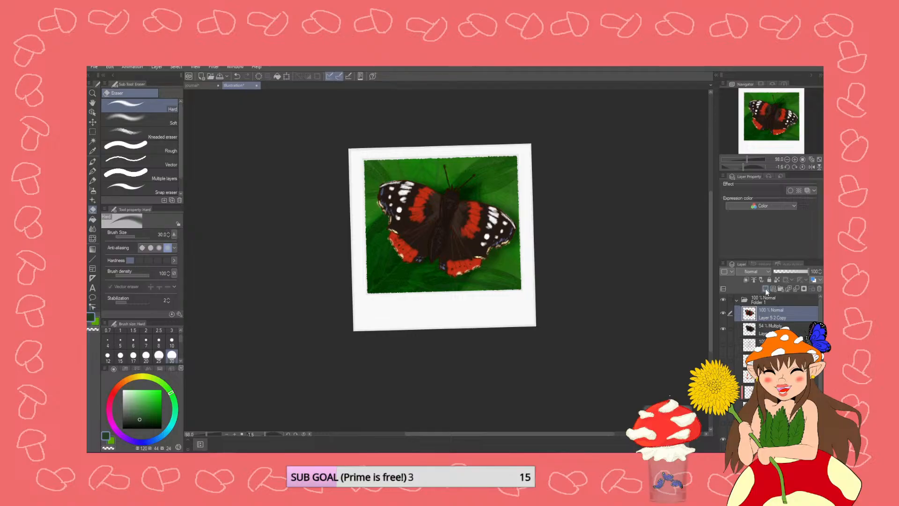
left_click(766, 287)
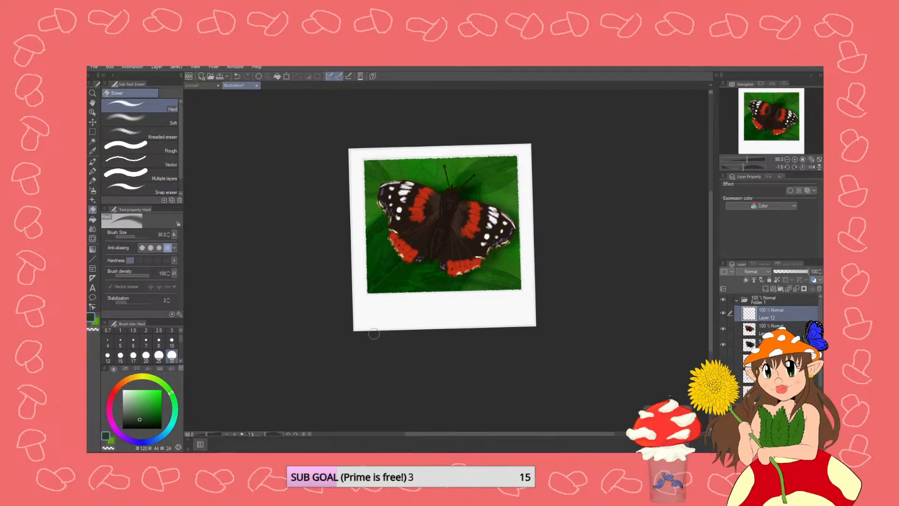
- Handwrite "Red" in dark red with the Textured pen at the start of the blank strip below the butterfly picture
scroll(390, 344, "up", 2)
scroll(365, 317, "up", 2)
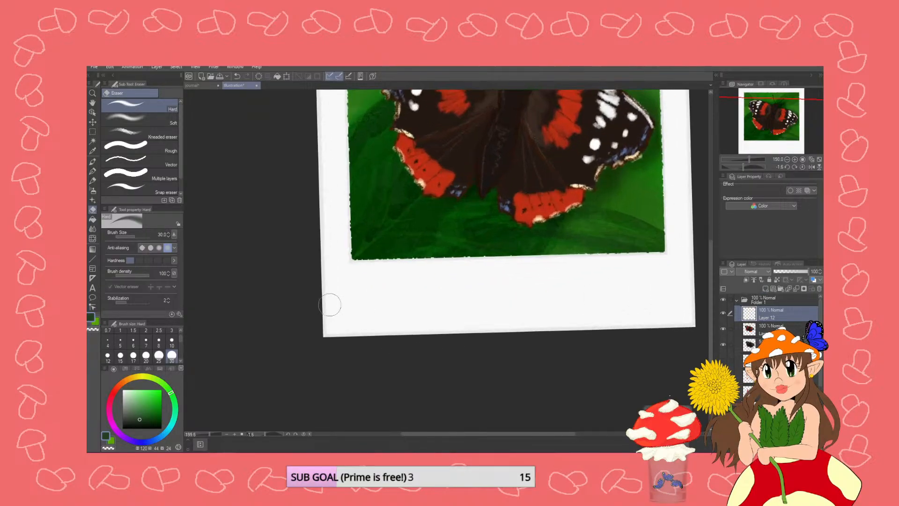
left_click(117, 390)
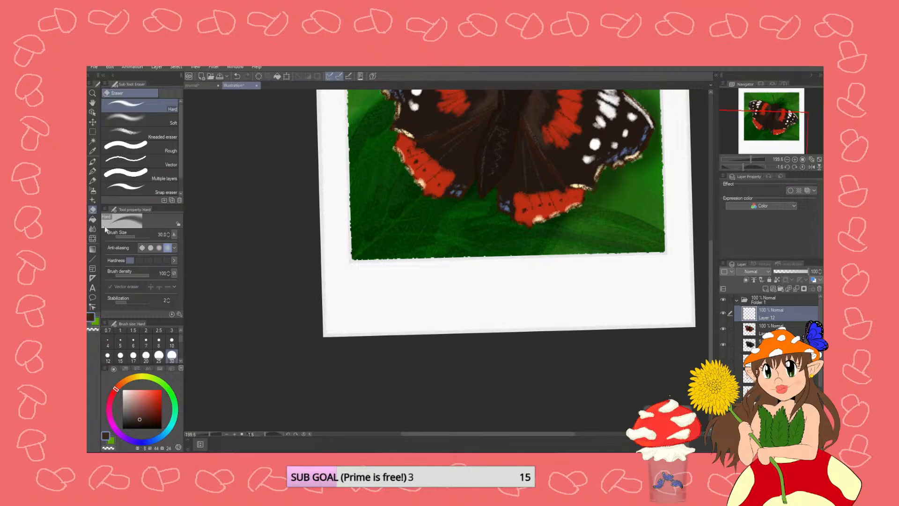
left_click(93, 173)
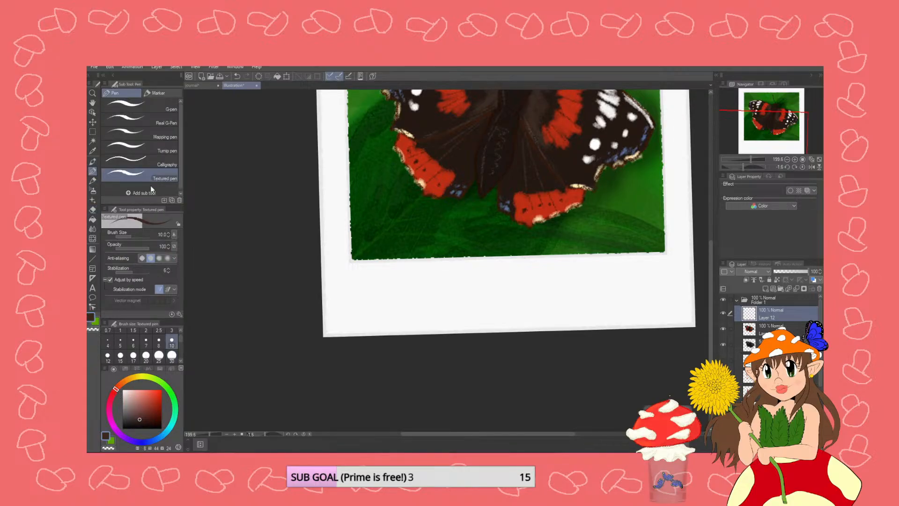
left_click_drag(342, 281, 340, 323)
key("ctrl+z")
left_click(162, 402)
left_click_drag(340, 281, 338, 322)
mouse_move(339, 282)
left_mouse_down()
mouse_move(354, 298)
mouse_move(342, 302)
mouse_move(355, 322)
left_mouse_up()
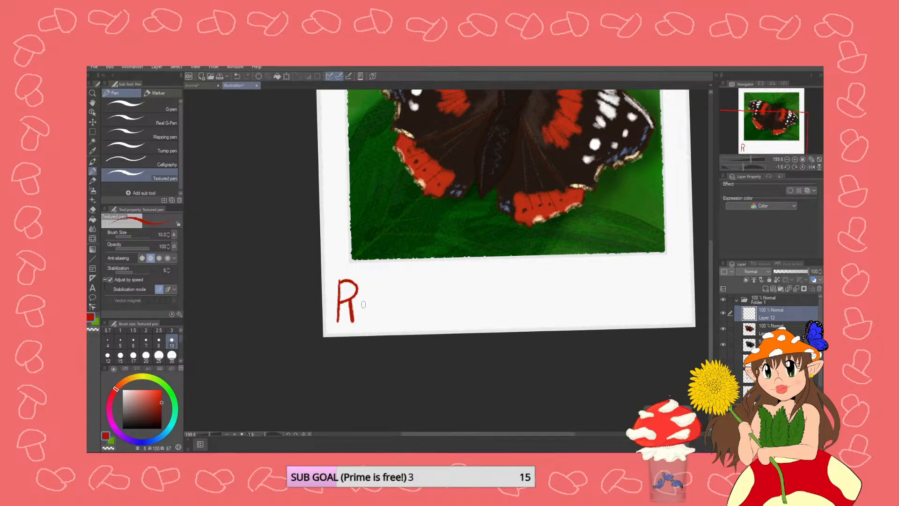
mouse_move(363, 307)
left_mouse_down()
mouse_move(372, 302)
mouse_move(359, 313)
mouse_move(376, 319)
mouse_move(395, 298)
mouse_move(397, 318)
left_mouse_up()
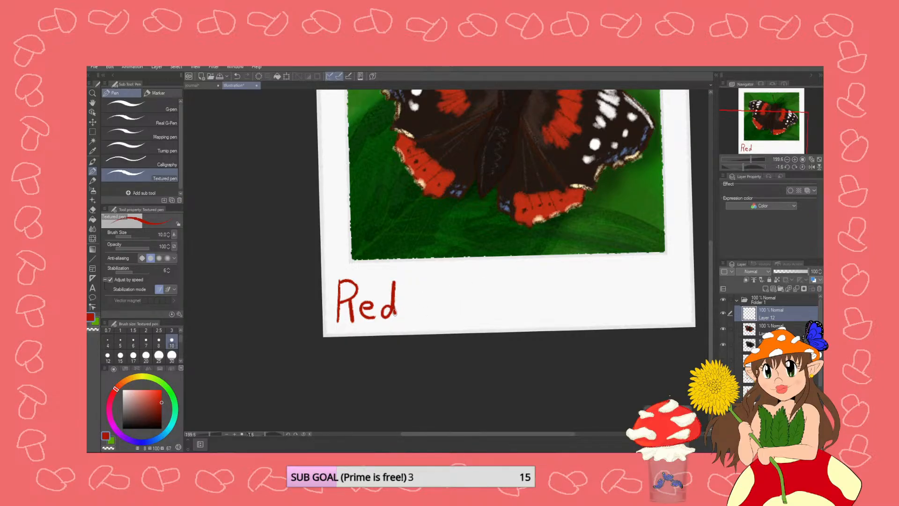
- Handwrite "Admiral" after "Red" in the same dark red to complete the Polaroid's caption
mouse_move(423, 313)
left_mouse_down()
mouse_move(435, 271)
mouse_move(448, 312)
left_mouse_up()
left_click_drag(426, 300, 445, 298)
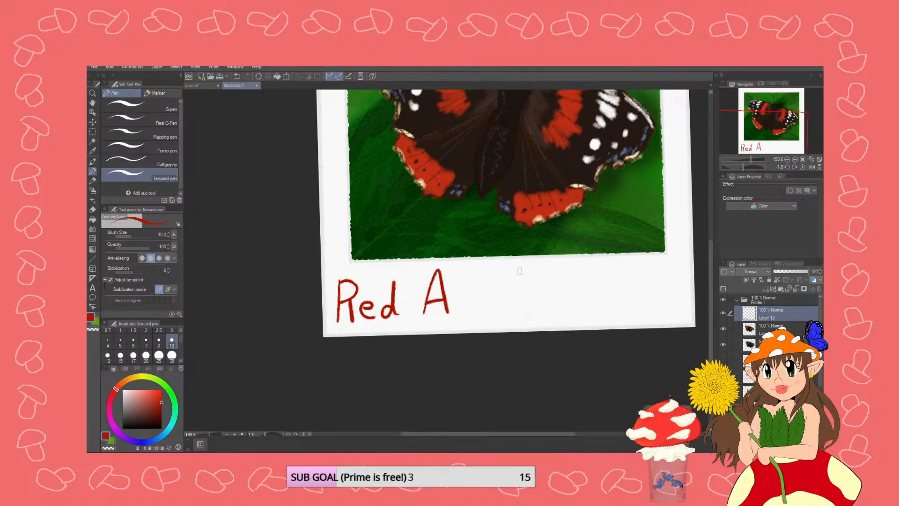
mouse_move(468, 302)
left_mouse_down()
mouse_move(464, 314)
mouse_move(475, 278)
mouse_move(474, 311)
mouse_move(511, 310)
left_mouse_up()
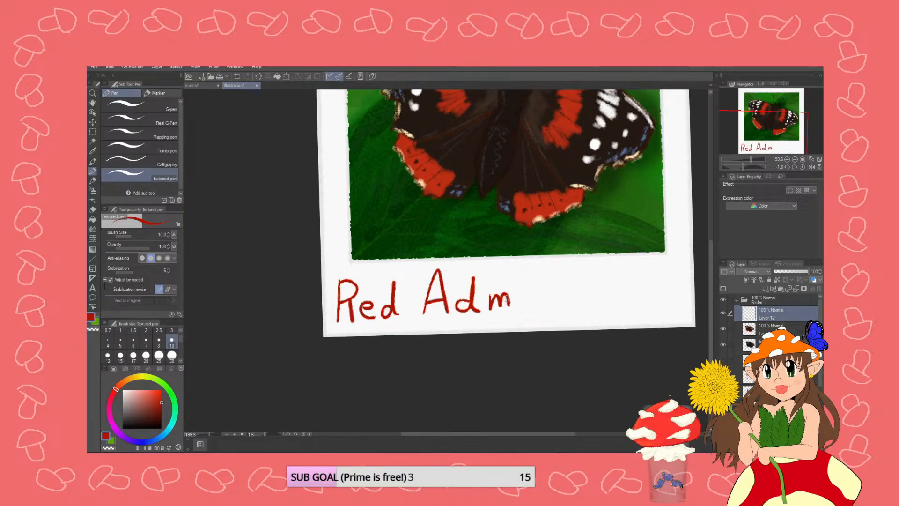
left_click_drag(522, 295, 521, 306)
left_click(522, 287)
mouse_move(534, 289)
left_mouse_down()
mouse_move(534, 300)
mouse_move(550, 282)
left_mouse_up()
mouse_move(561, 291)
left_mouse_down()
mouse_move(551, 294)
mouse_move(560, 303)
mouse_move(563, 288)
mouse_move(582, 307)
left_mouse_up()
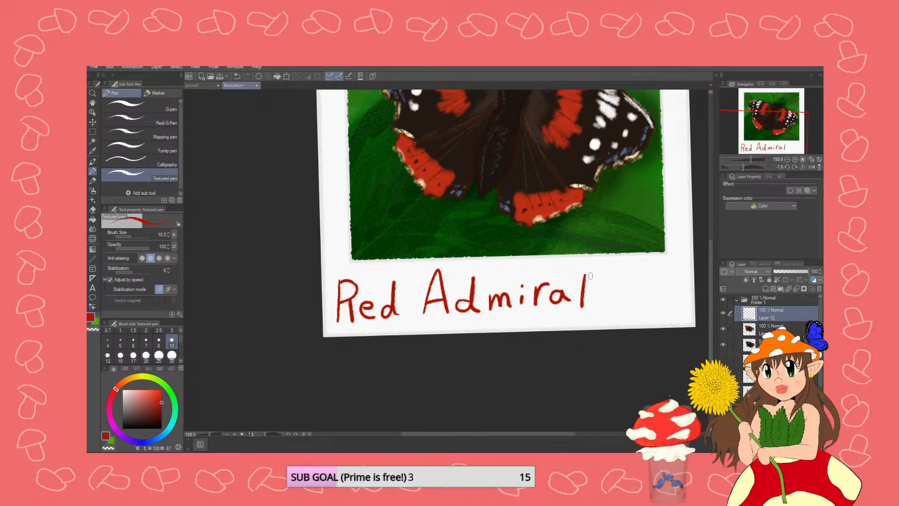
scroll(589, 272, "down", 1)
scroll(610, 269, "up", 1)
scroll(610, 270, "down", 1)
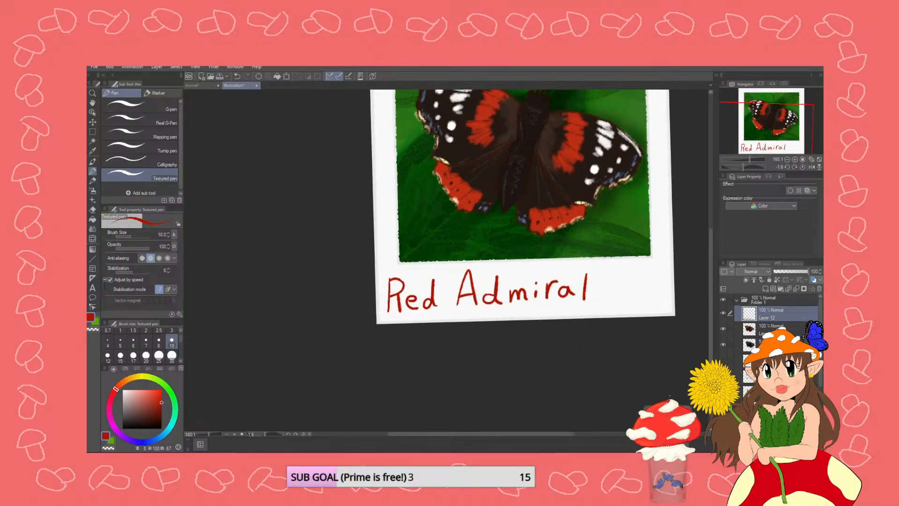
- Move the "Red Admiral" caption layer so the lettering sits centred beneath the butterfly picture
left_click(92, 122)
left_click_drag(499, 301, 541, 306)
scroll(543, 307, "down", 4)
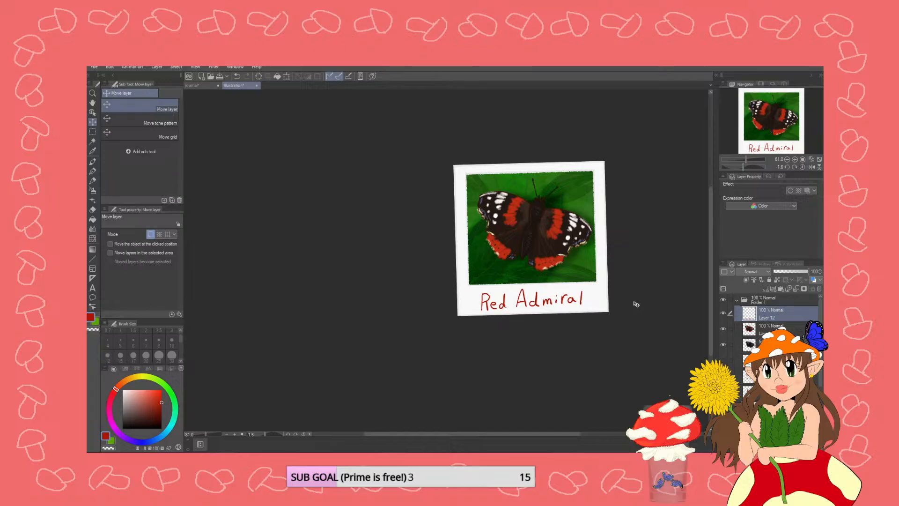
scroll(635, 304, "up", 1)
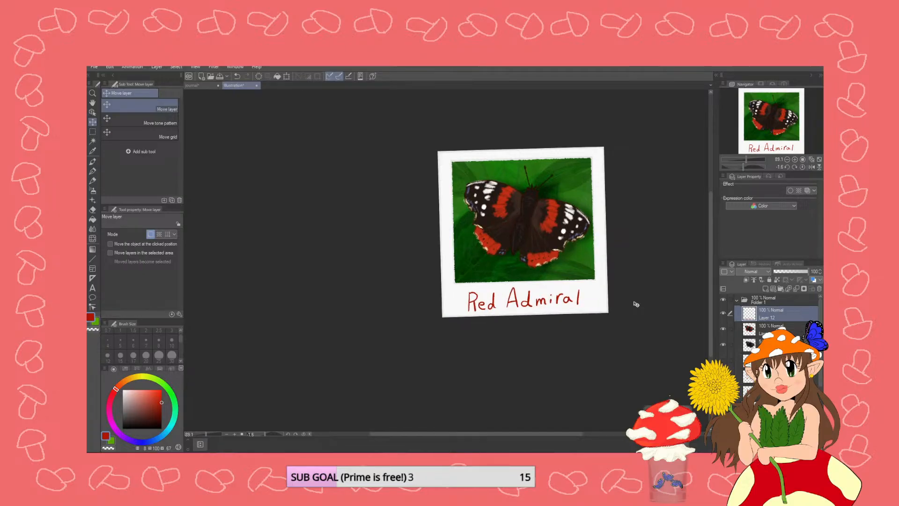
scroll(636, 304, "up", 4)
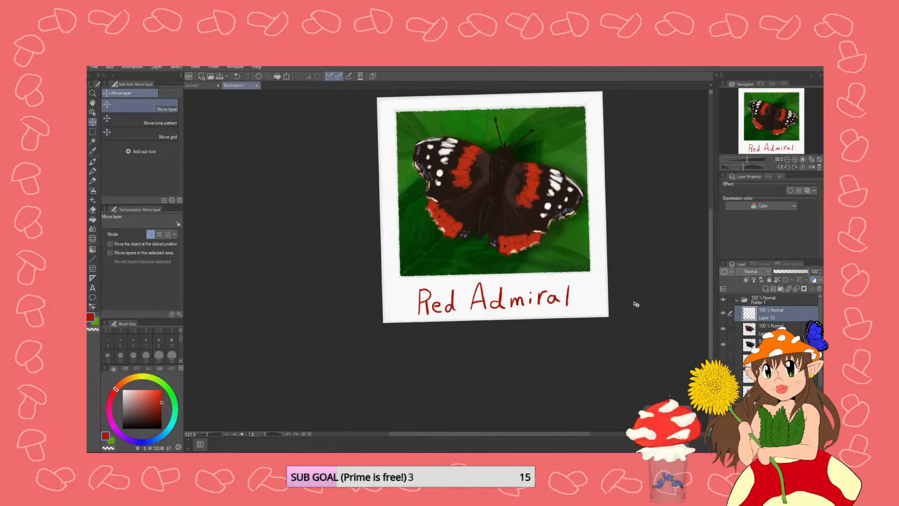
scroll(635, 304, "down", 3)
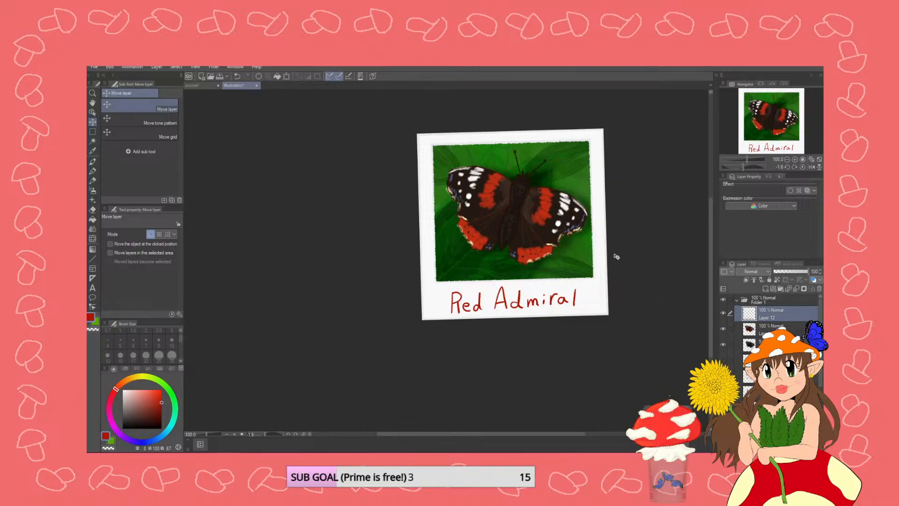
- Merge the visible layers to a new layer and paste the Polaroid onto the upper part of the journal's left page
right_click(762, 314)
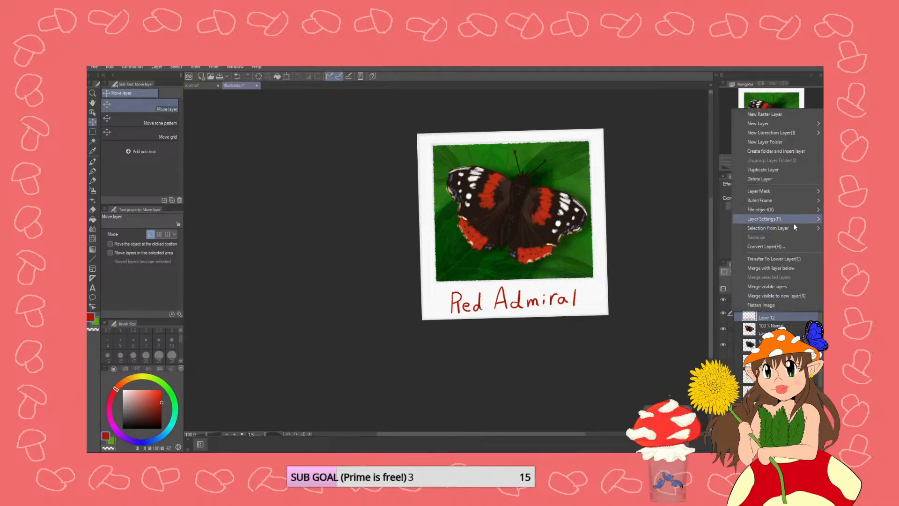
left_click(804, 293)
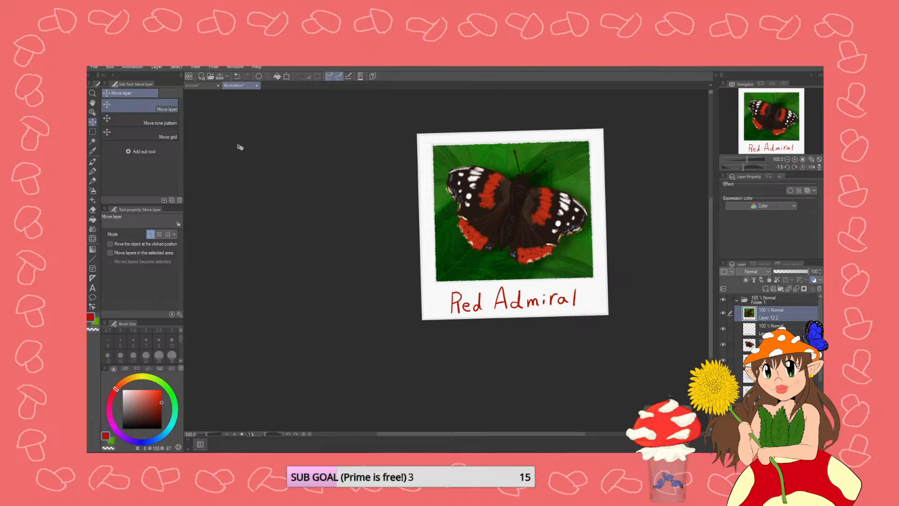
left_click(200, 85)
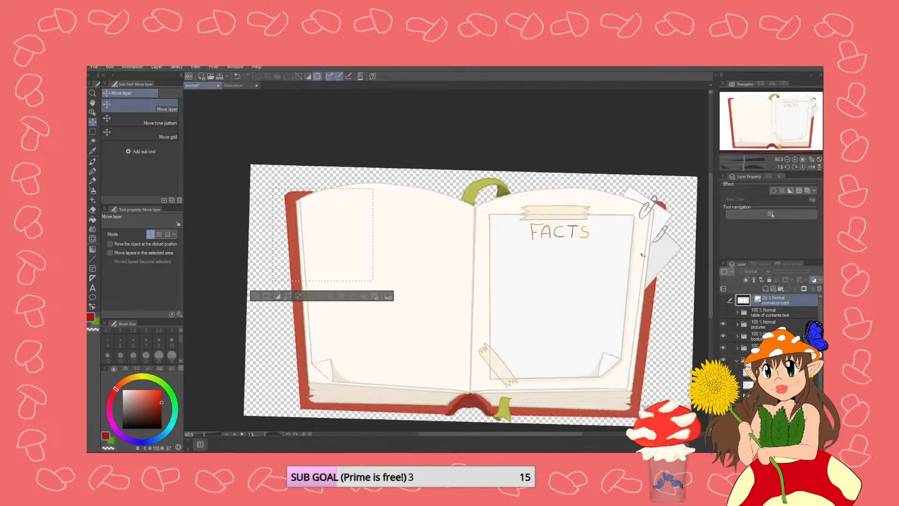
key("ctrl+v")
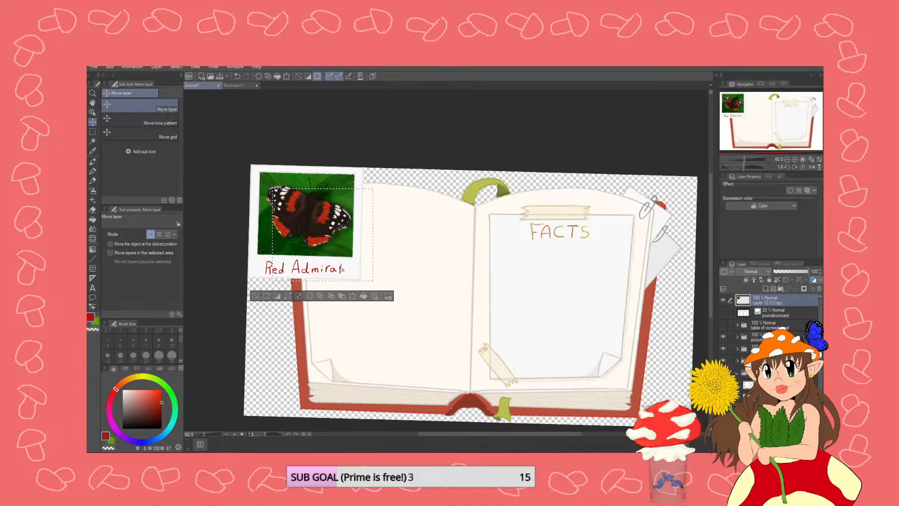
left_click_drag(326, 229, 349, 243)
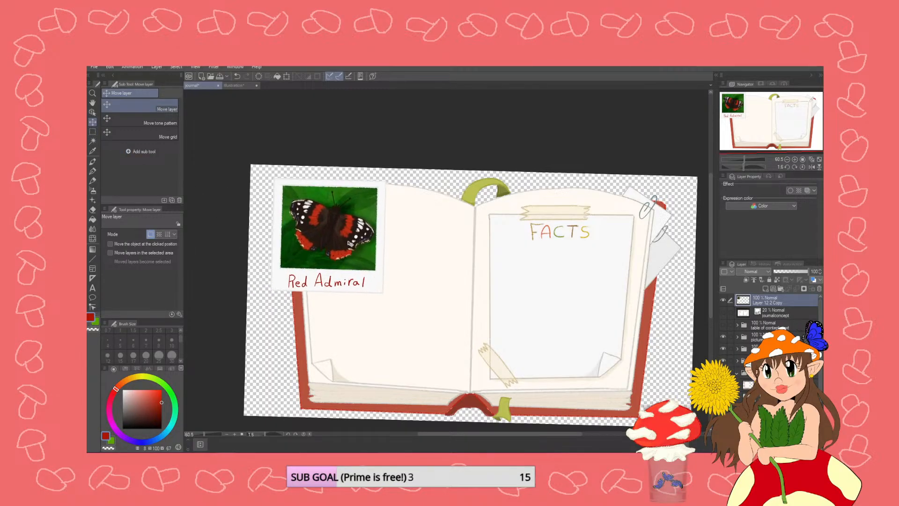
- Rotate the pasted Polaroid 17 degrees counterclockwise, shift it slightly inward over the left page's corner, and clear the selection
left_click(93, 132)
left_click_drag(288, 201, 419, 317)
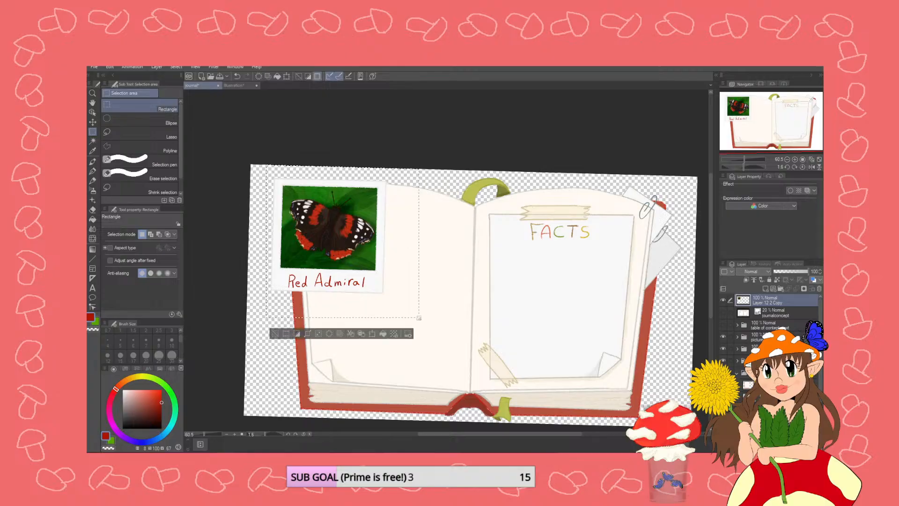
left_click(372, 333)
left_click_drag(360, 148, 327, 145)
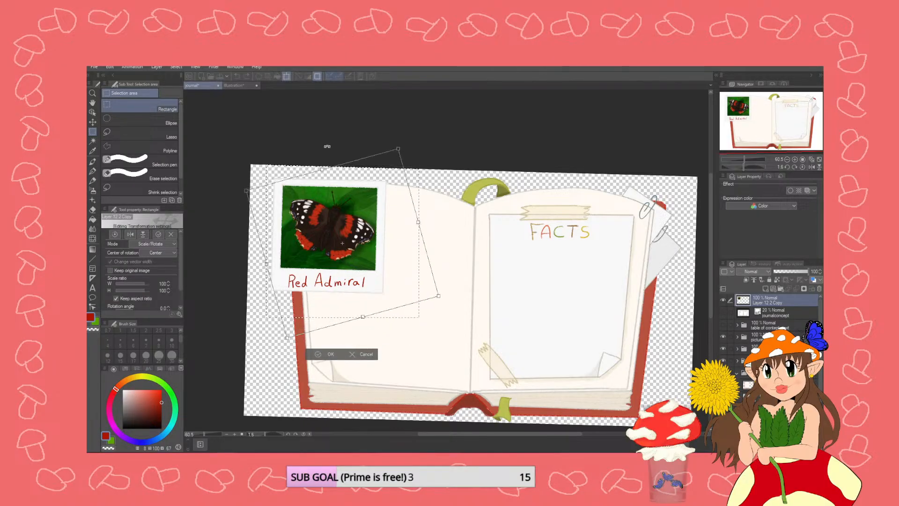
left_click_drag(355, 255, 367, 263)
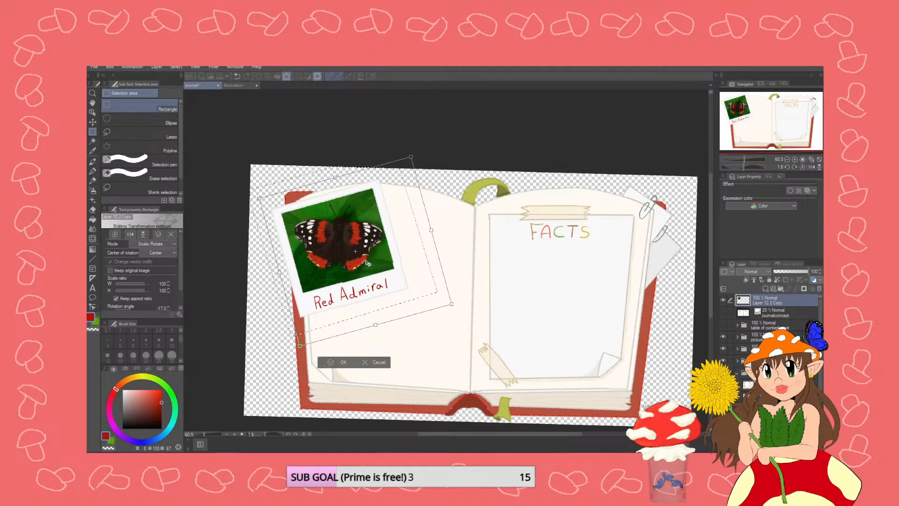
left_click(330, 362)
left_click(288, 362)
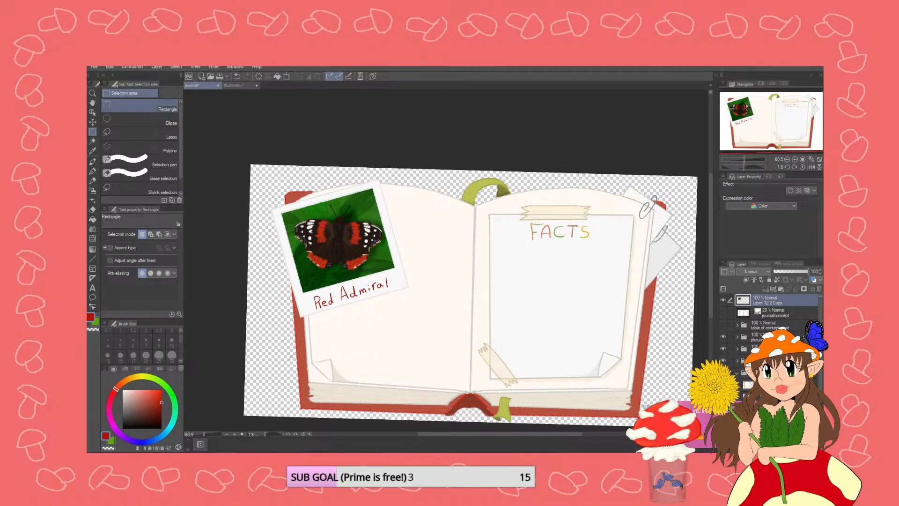
left_click(351, 258)
left_click(296, 271)
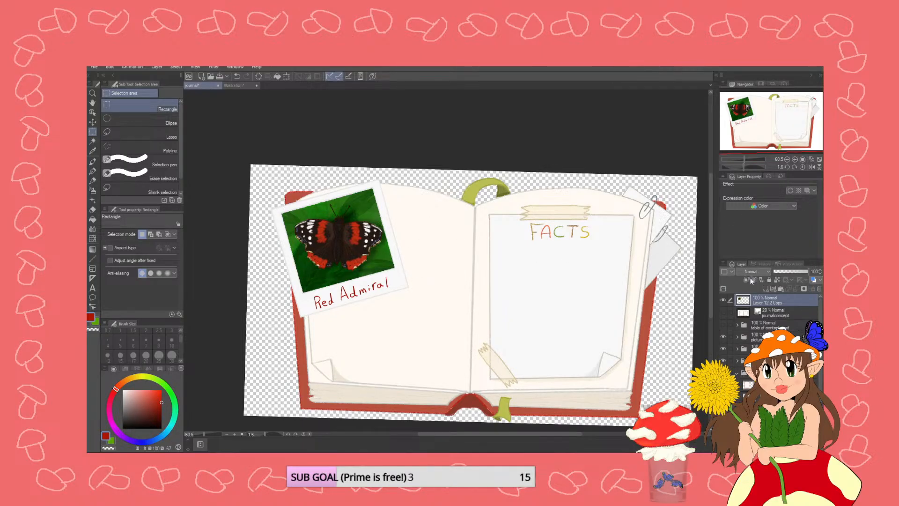
- Add a new raster layer above Folder 1 in the Polaroid illustration document
left_click(234, 86)
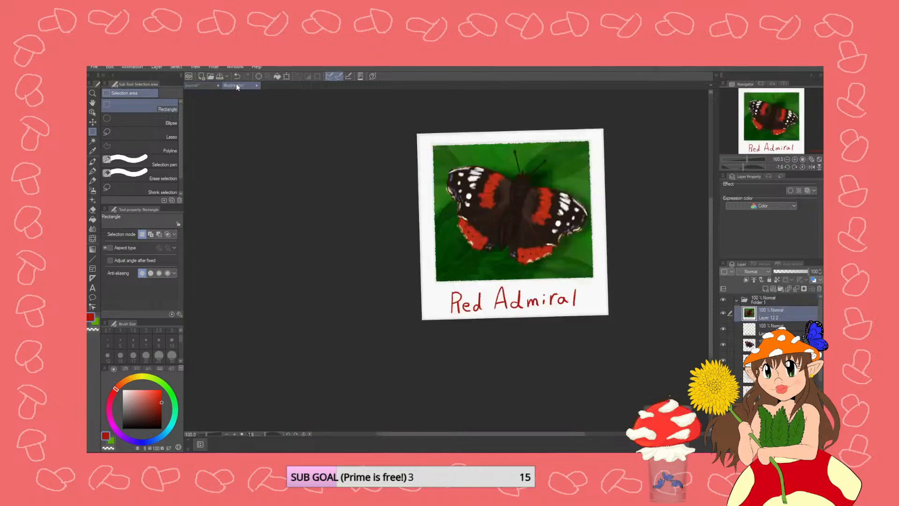
left_click(764, 288)
left_click_drag(757, 311, 754, 305)
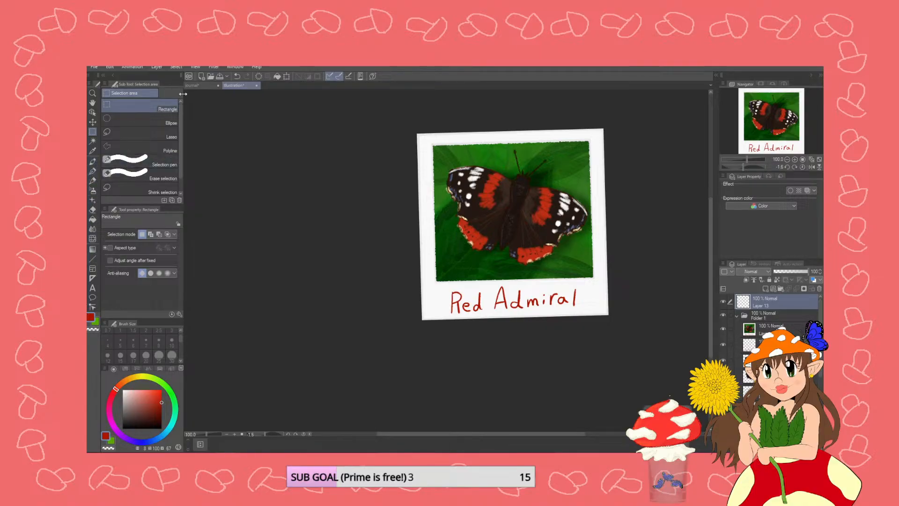
- In the journal document, hide the pasted Polaroid layer and show the journalconcept sketch layer
left_click(197, 85)
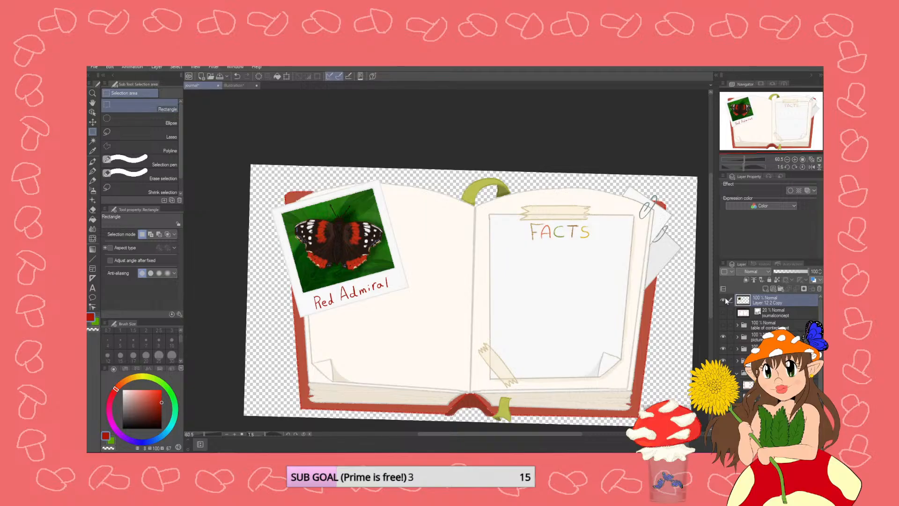
left_click(722, 300)
left_click(723, 312)
left_click(745, 316)
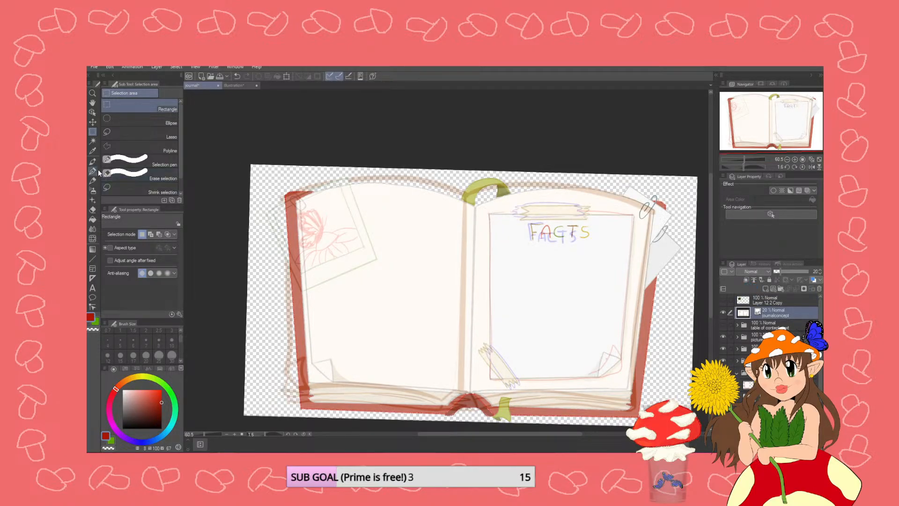
- Draw a grey paper clip with the Textured pen on a new layer at the left page's upper outer corner
left_click_drag(134, 405, 123, 409)
left_click_drag(156, 436, 165, 433)
left_click(124, 405)
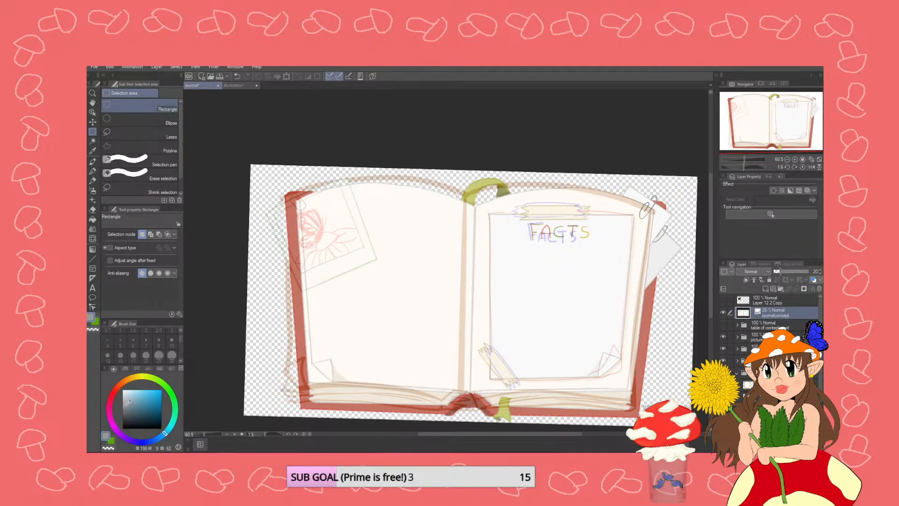
left_click(92, 181)
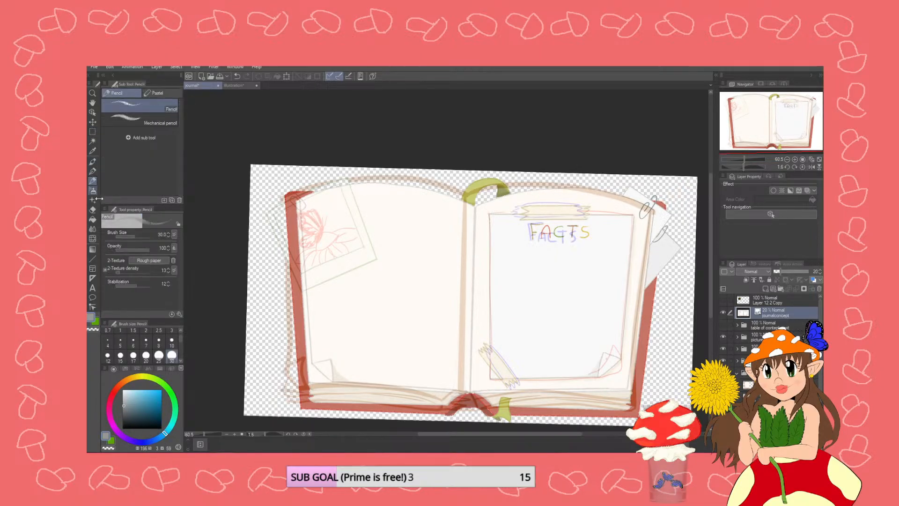
left_click(92, 170)
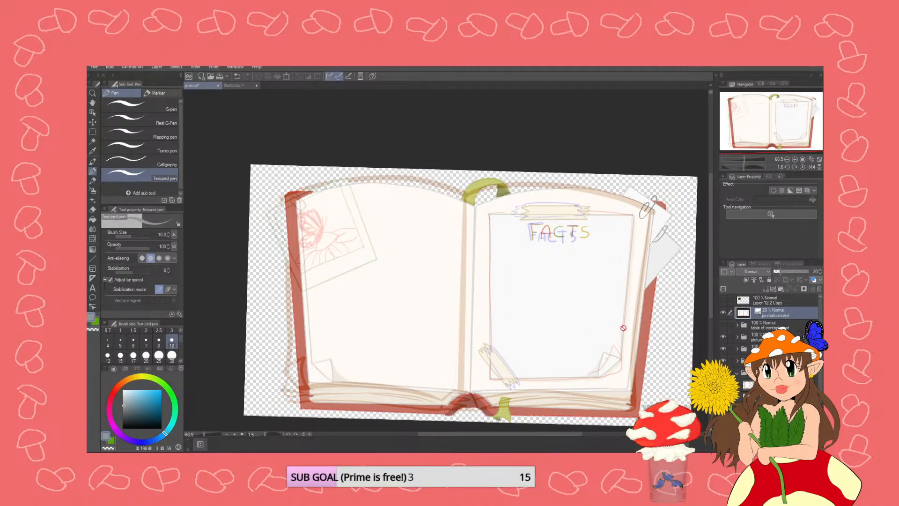
left_click(765, 289)
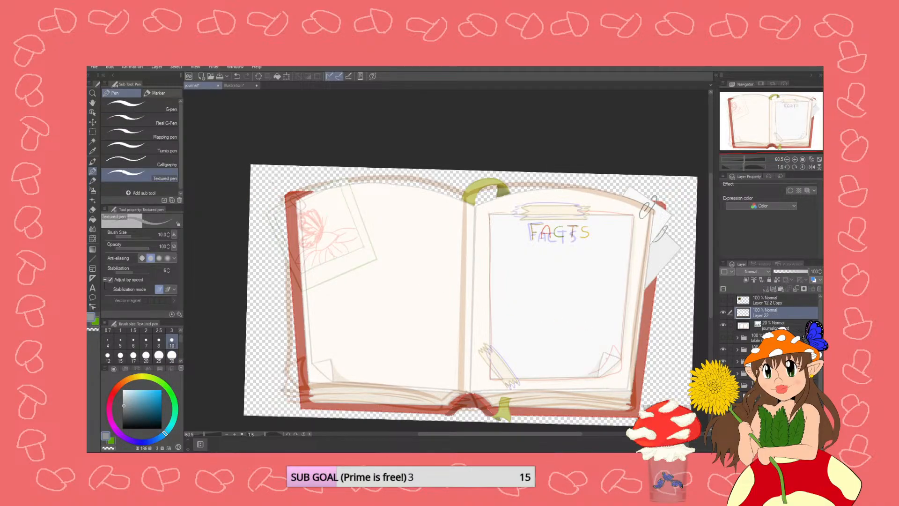
mouse_move(289, 193)
left_mouse_down()
mouse_move(300, 190)
mouse_move(307, 219)
mouse_move(295, 199)
mouse_move(301, 209)
left_mouse_up()
- Make a close-fitting rectangular selection around the drawn paper clip
left_click(92, 132)
left_click_drag(269, 176, 319, 225)
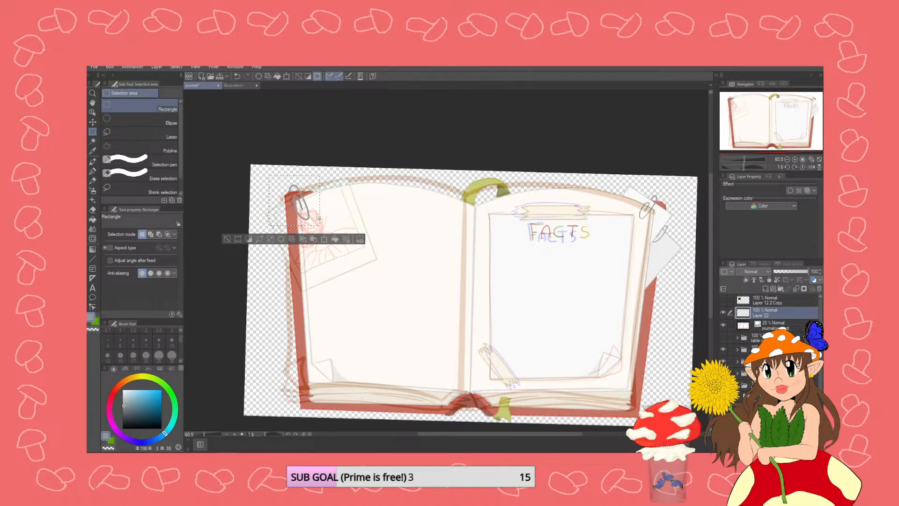
left_click(272, 181)
left_click_drag(276, 178, 320, 224)
- Create a new 150 × 150 px illustration canvas and paste the paper clip drawing into it
left_click(95, 68)
left_click(110, 77)
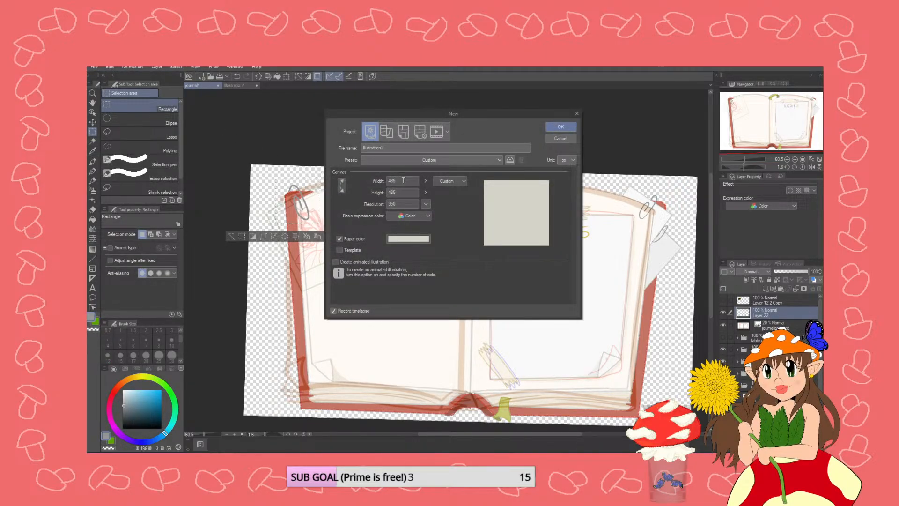
type("150")
key("Tab")
type("150")
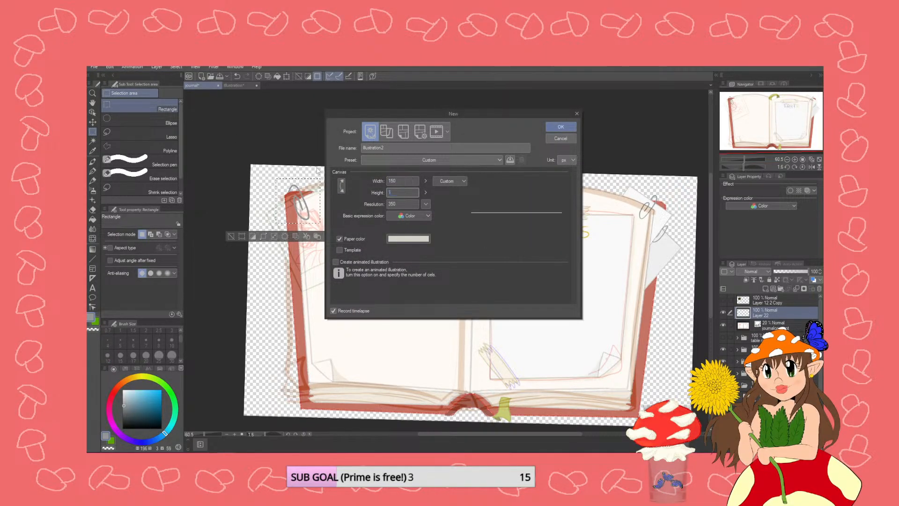
key("Return")
key("ctrl+v")
scroll(496, 290, "up", 4)
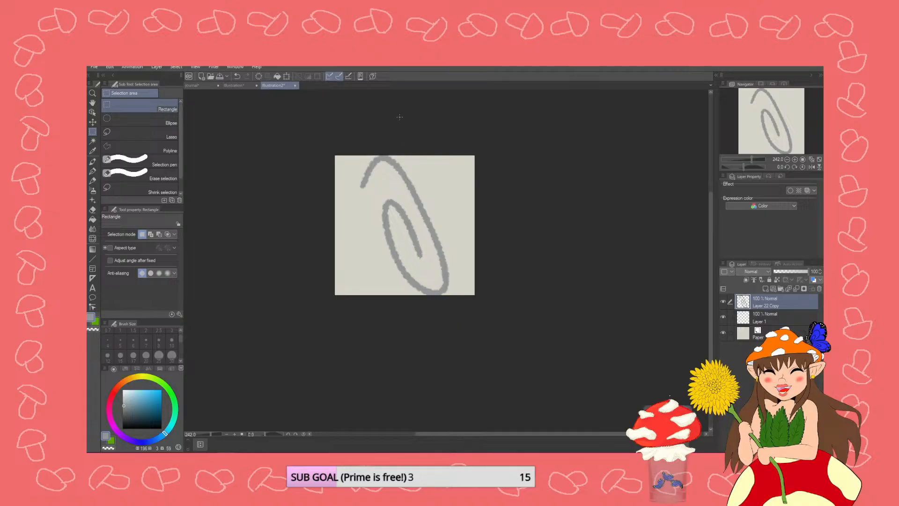
- Replace the 150 × 150 px canvas with a new 175 × 175 px illustration canvas, closing the old one without saving
key("ctrl+z")
left_click(93, 66)
left_click(112, 82)
double_click(398, 181)
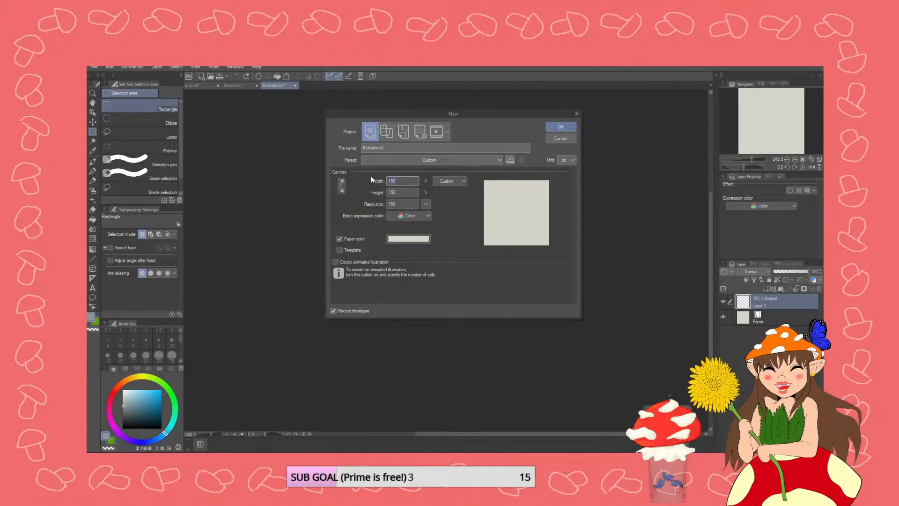
type("175")
key("Tab")
type("175")
key("Return")
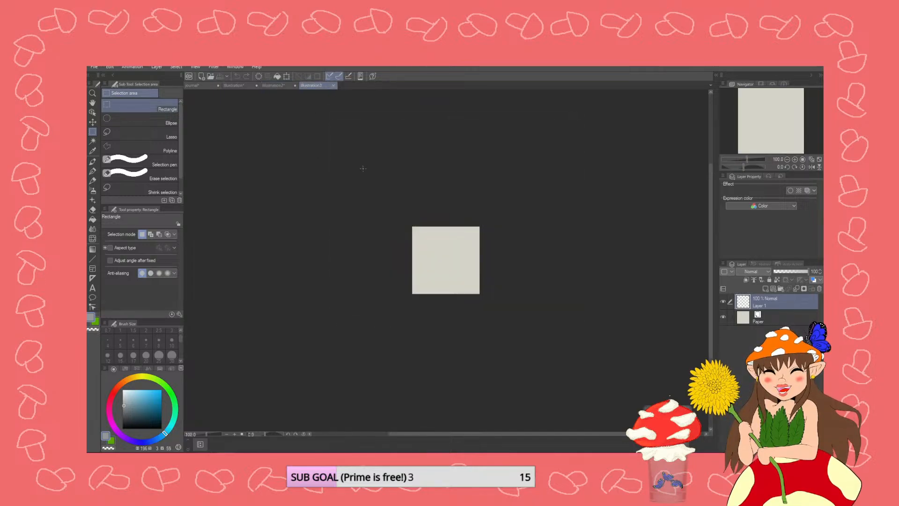
left_click(295, 85)
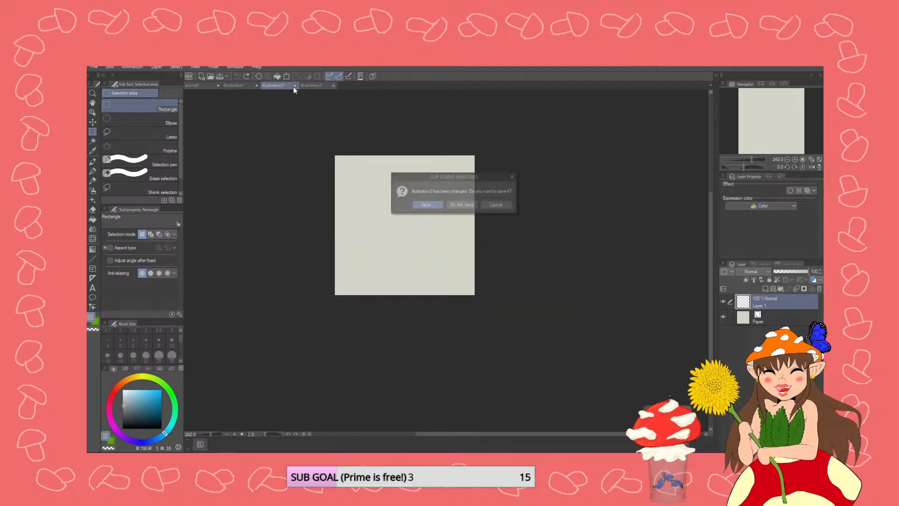
left_click(469, 206)
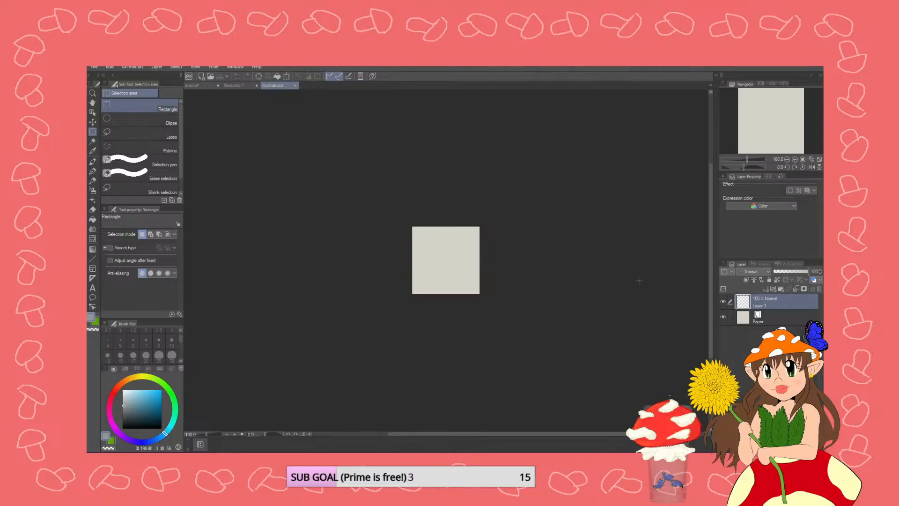
key("ctrl+v")
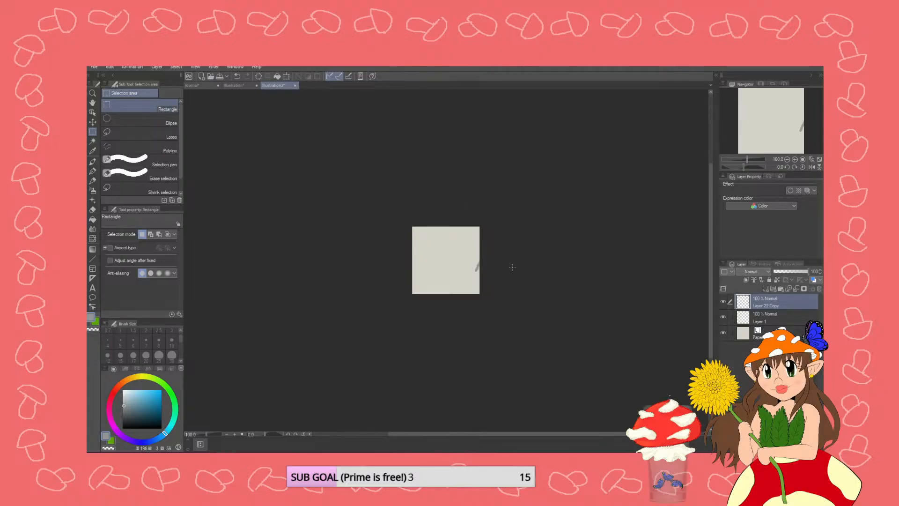
key("ctrl+z")
key("ctrl+a")
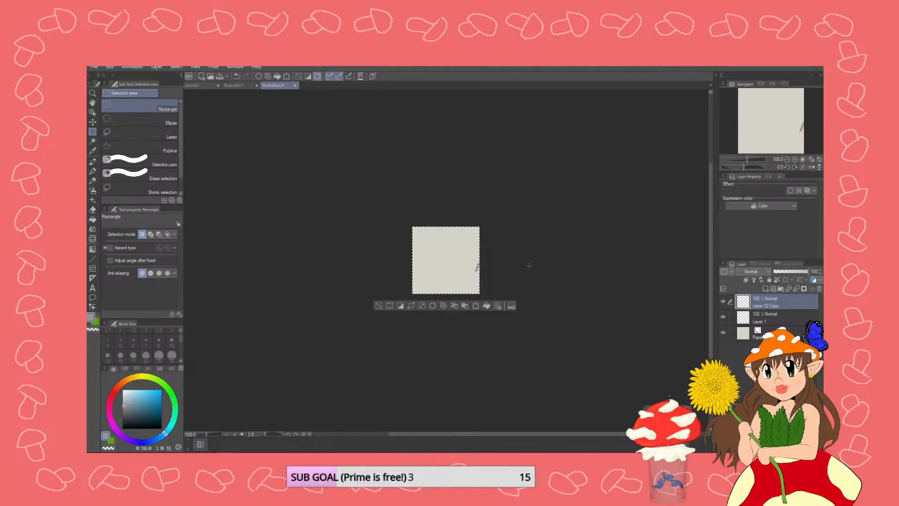
left_click(201, 86)
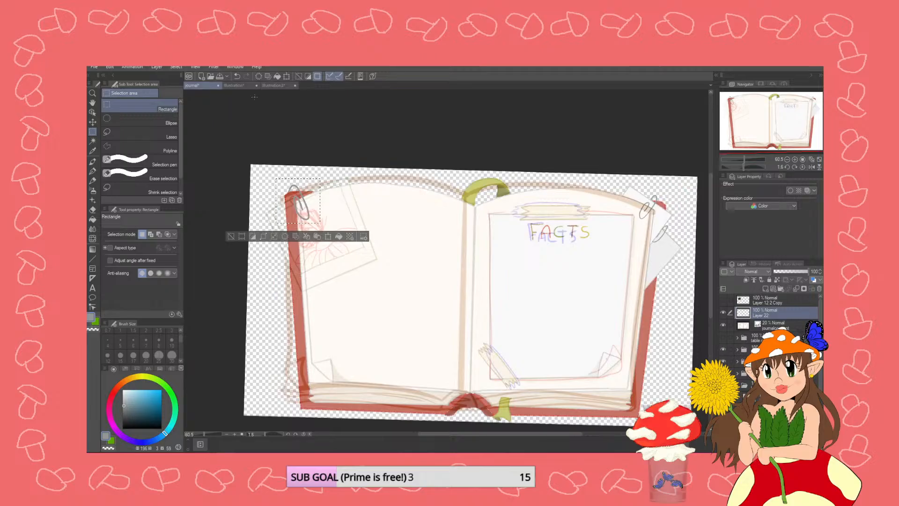
left_click(273, 86)
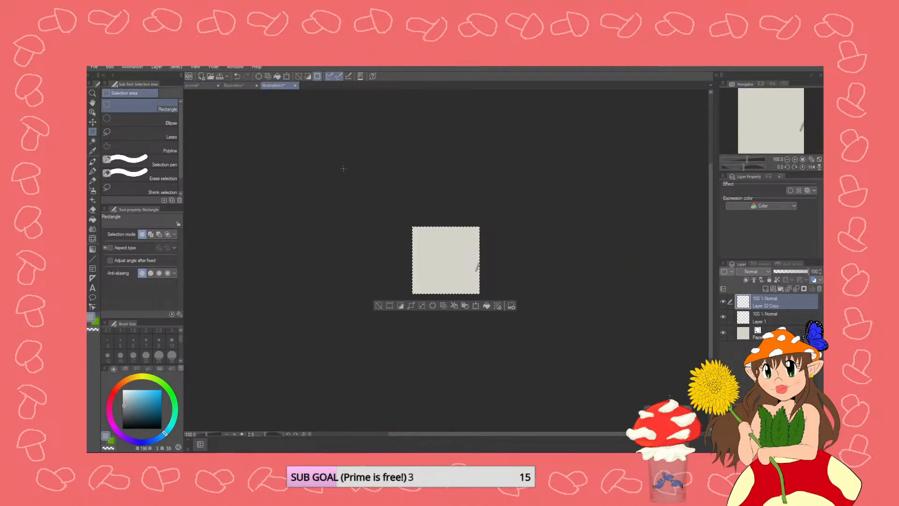
- Save the Red Admiral Polaroid illustration as poleriods in Clip Studio format in the journal folder
left_click(233, 86)
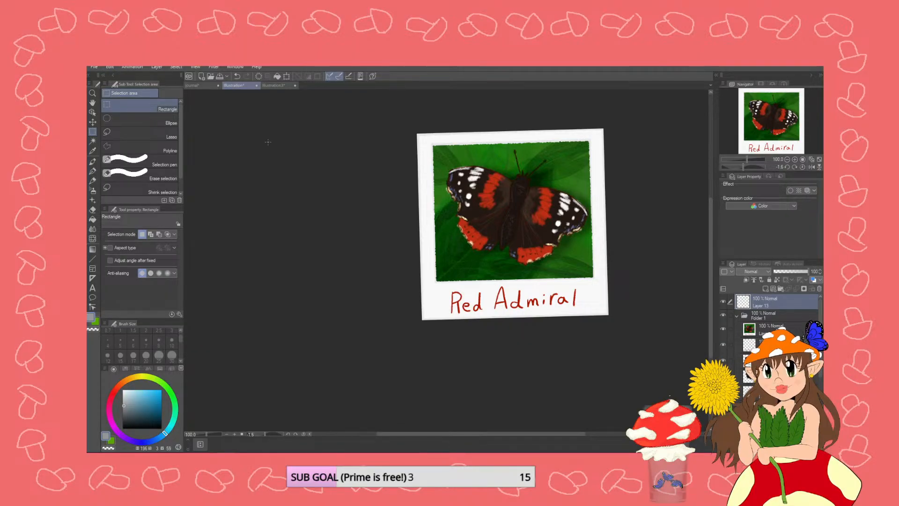
key("ctrl+s")
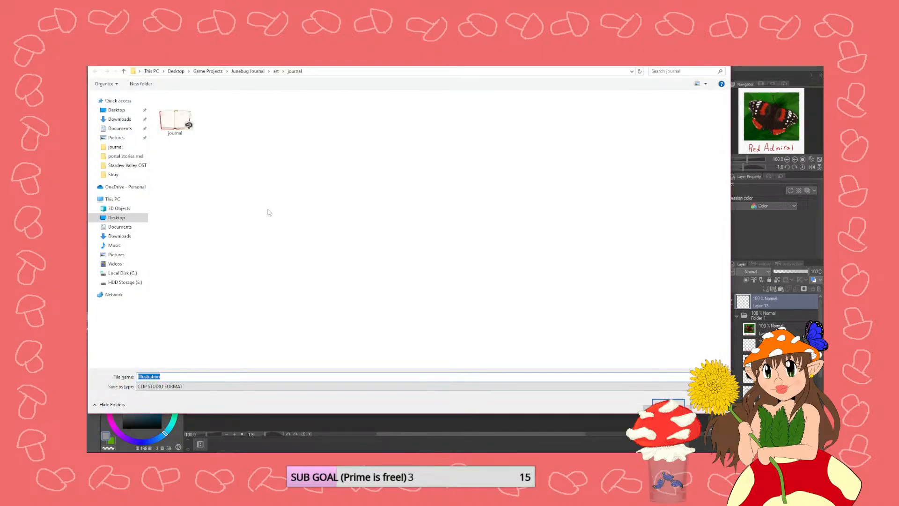
type("poleriods")
key("Return")
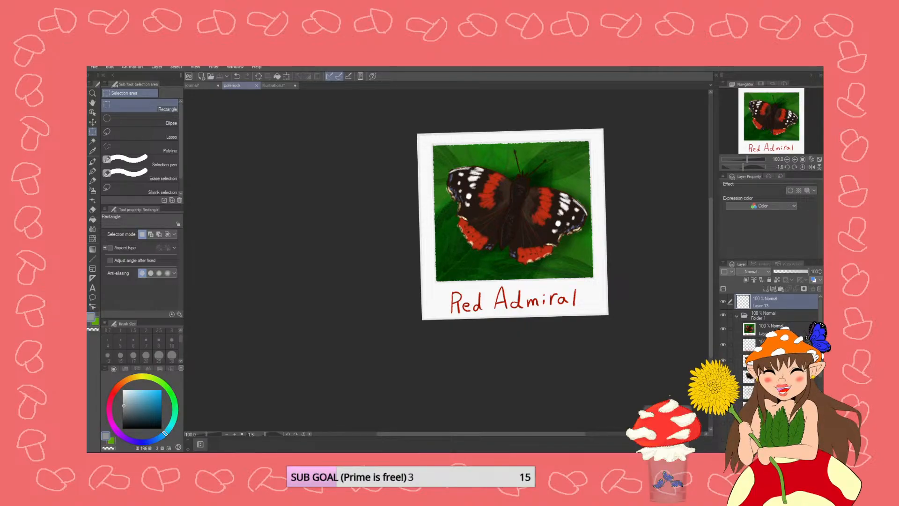
scroll(440, 247, "down", 3)
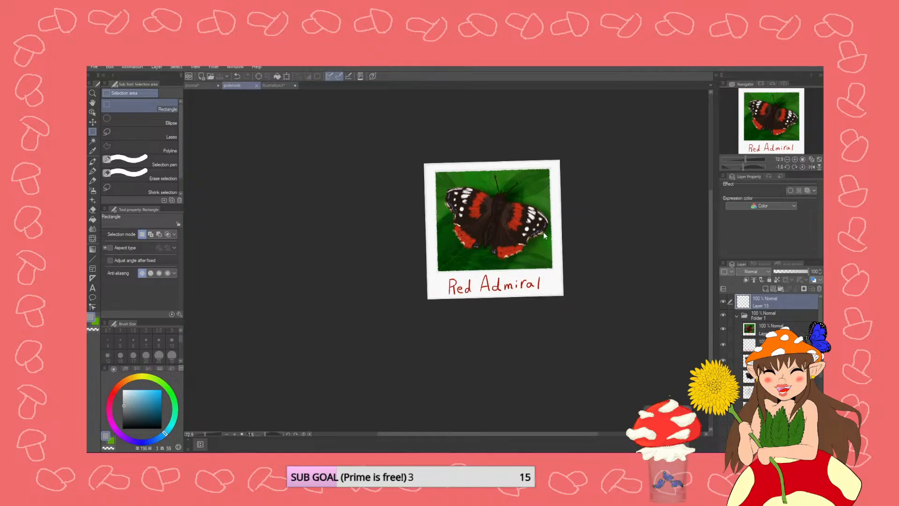
scroll(547, 225, "up", 4)
- Try pasting the paper clip into the selected area of the 175 px canvas, then undo the paste and clear the selection
left_click(269, 86)
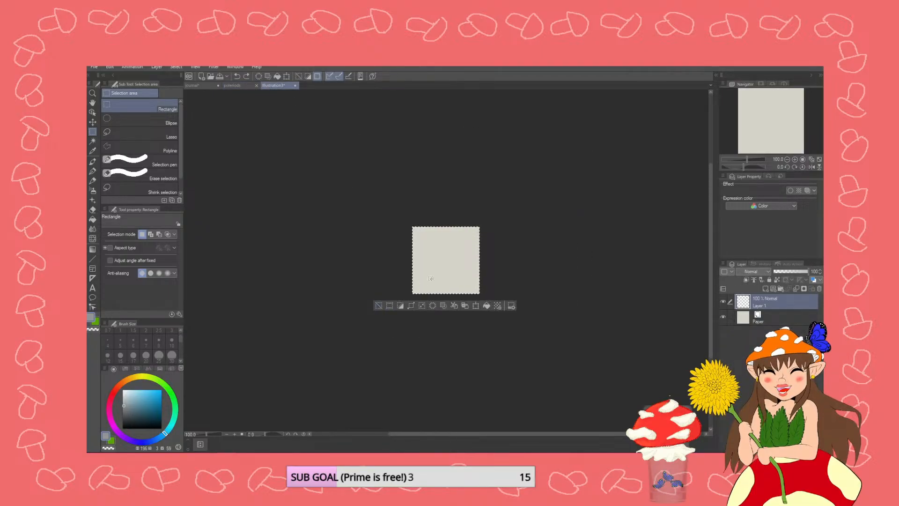
key("ctrl+v")
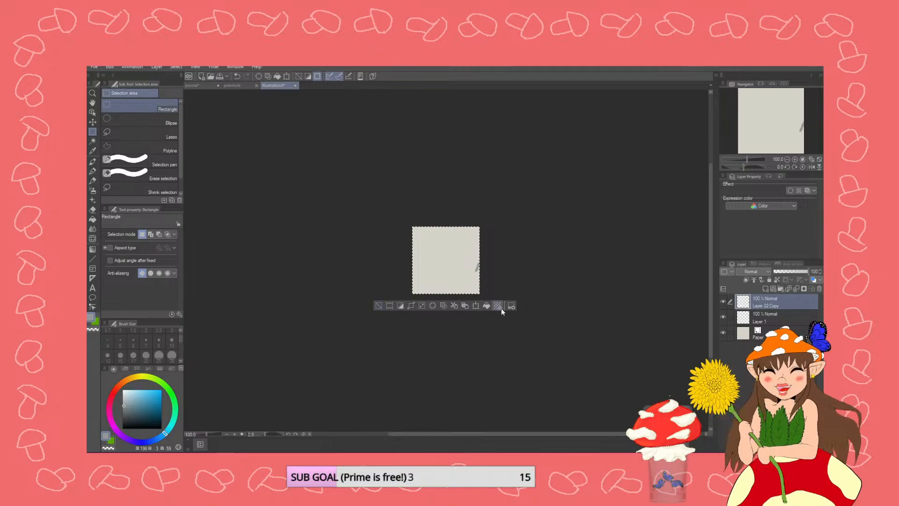
left_click(379, 305)
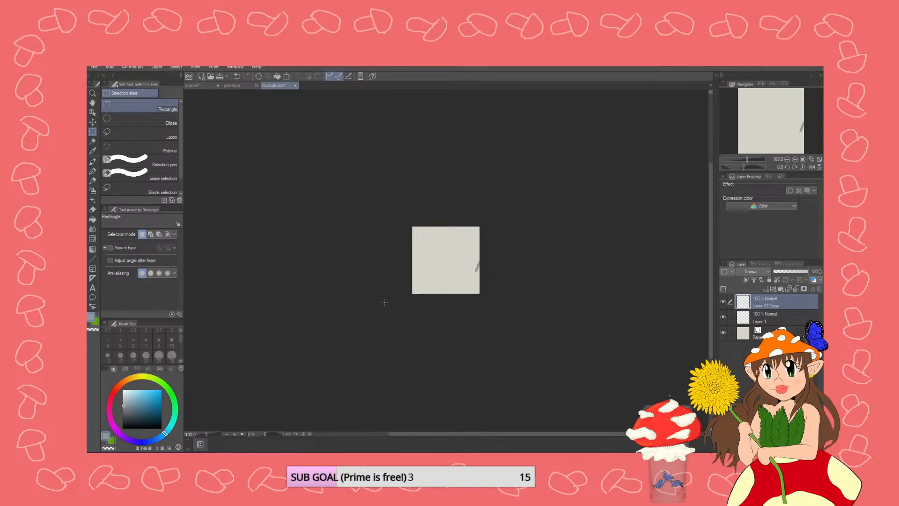
key("ctrl+z")
key("ctrl+z")
left_click(320, 287)
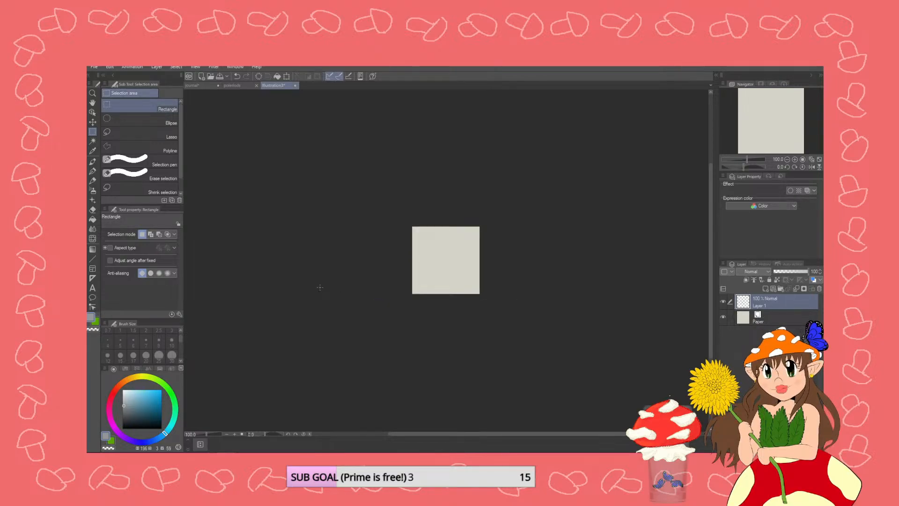
- Paste the paper clip drawing, move it fully inside the canvas, and hide the Paper layer behind it
key("ctrl+v")
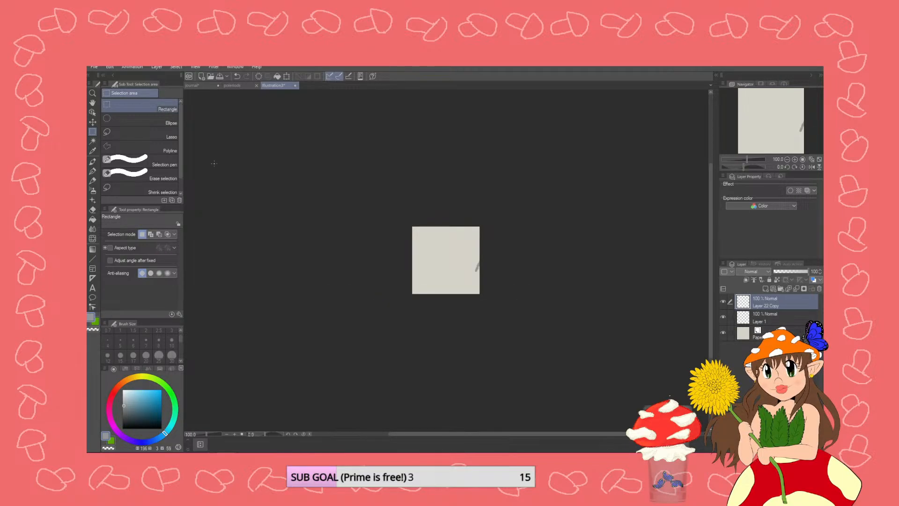
left_click(92, 122)
mouse_move(340, 228)
left_mouse_down()
mouse_move(271, 227)
mouse_move(287, 199)
mouse_move(276, 197)
left_mouse_up()
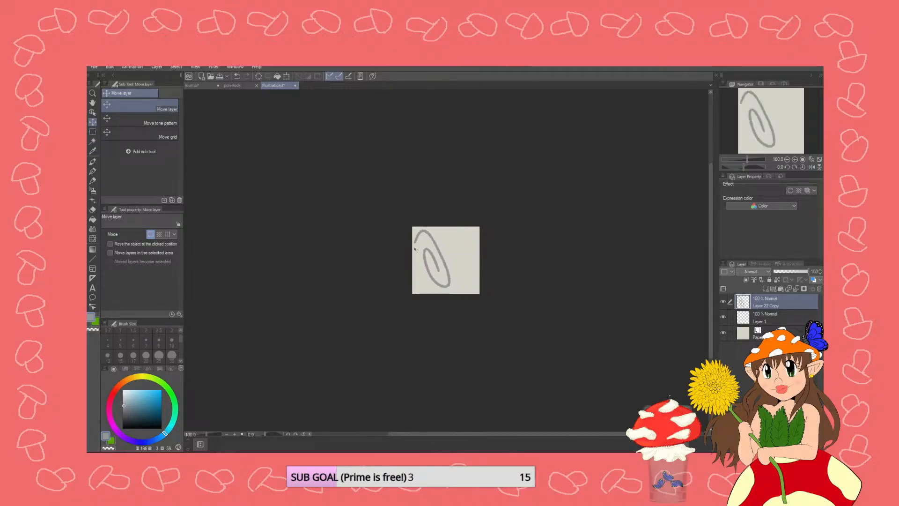
left_click(723, 332)
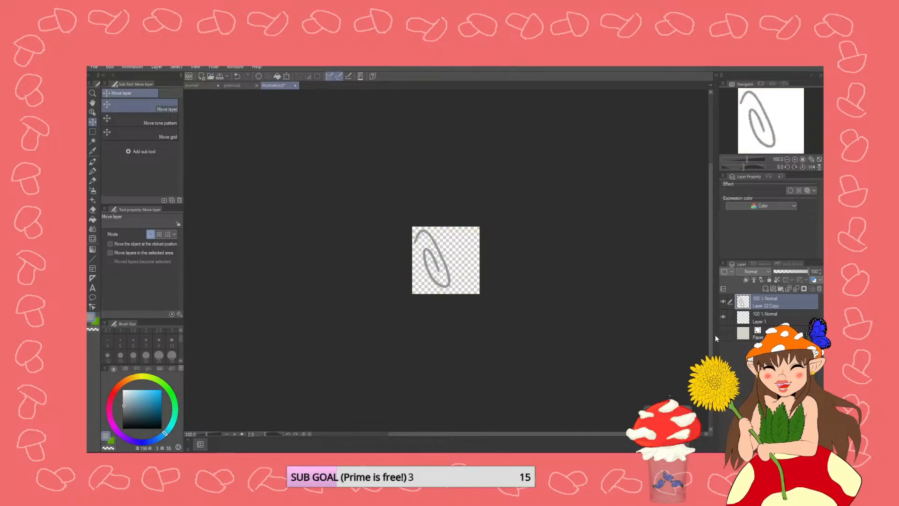
- Reduce the canvas width to 100 px and reposition the paper clip so it fits inside the narrower canvas
left_click(94, 68)
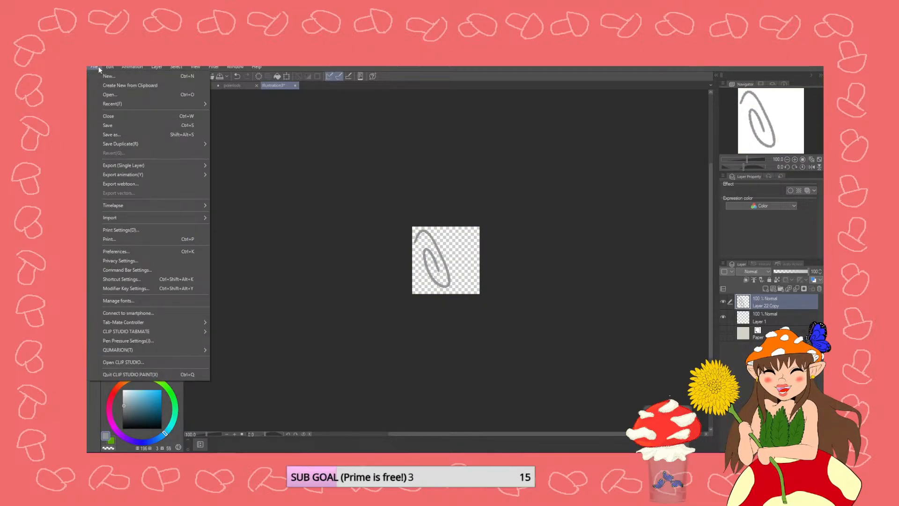
mouse_move(110, 67)
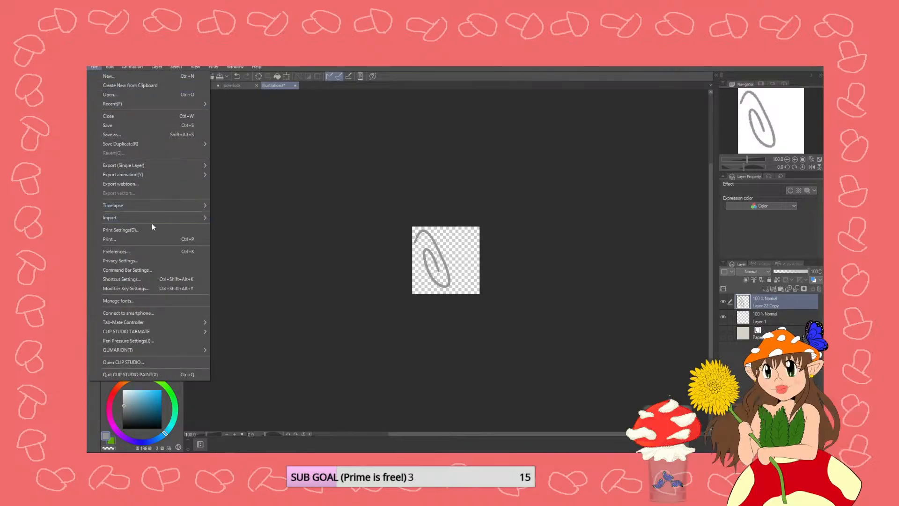
mouse_move(153, 174)
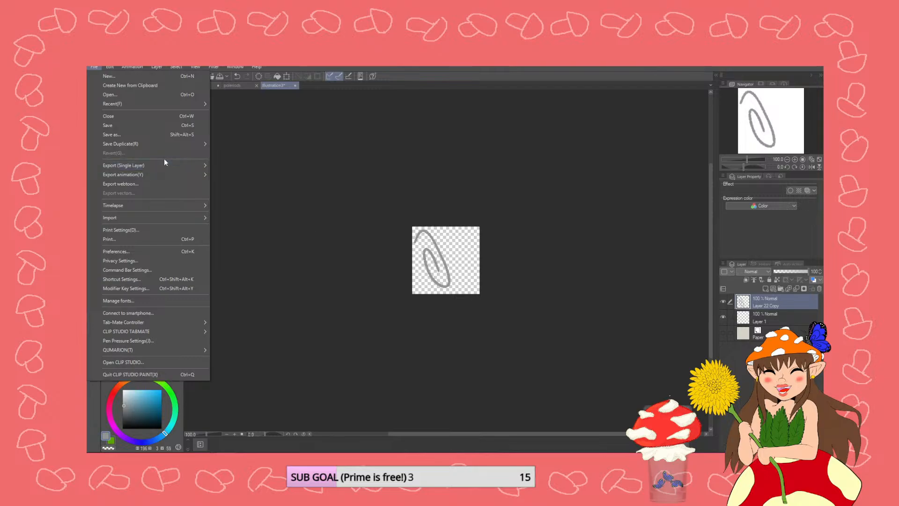
mouse_move(139, 67)
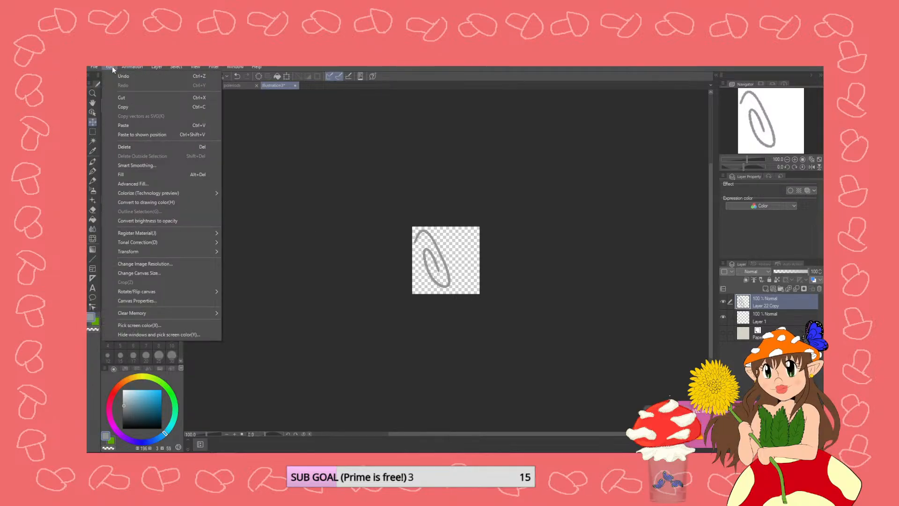
left_click(182, 301)
double_click(402, 169)
type("150")
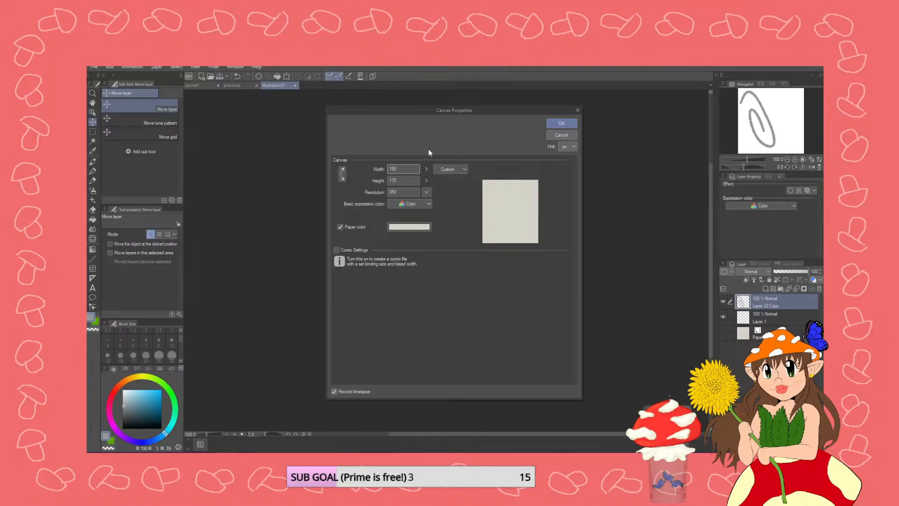
key("BackSpace")
key("BackSpace")
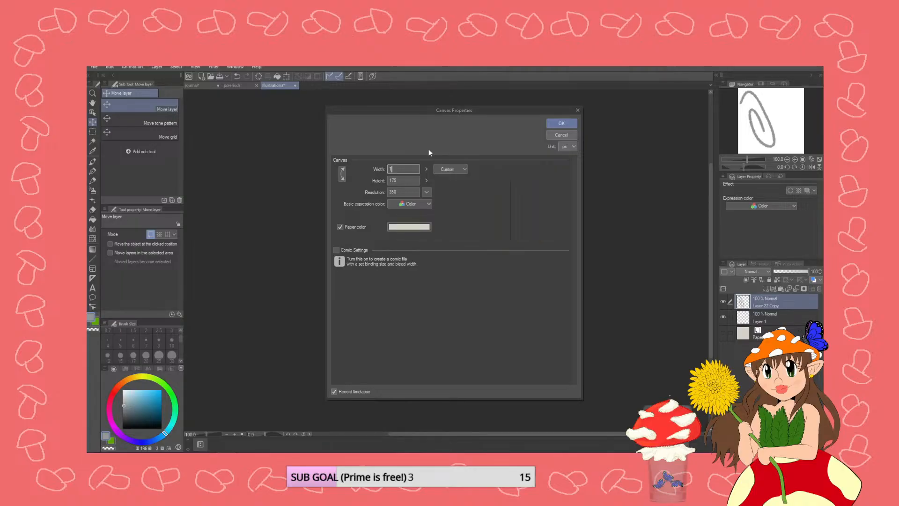
type("00")
left_click(560, 123)
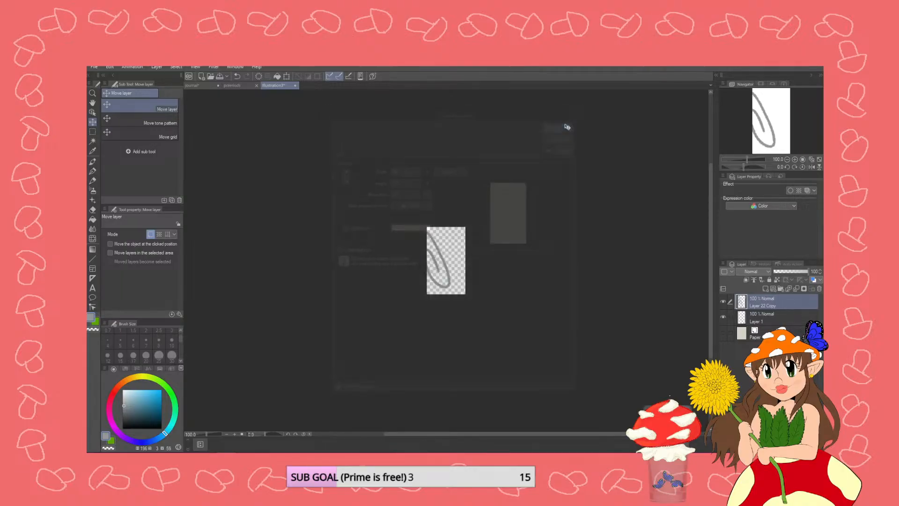
left_click_drag(351, 271, 365, 275)
- Export the paper clip as a single-layer PNG named paperclip in the journal folder with the default export settings
left_click(93, 66)
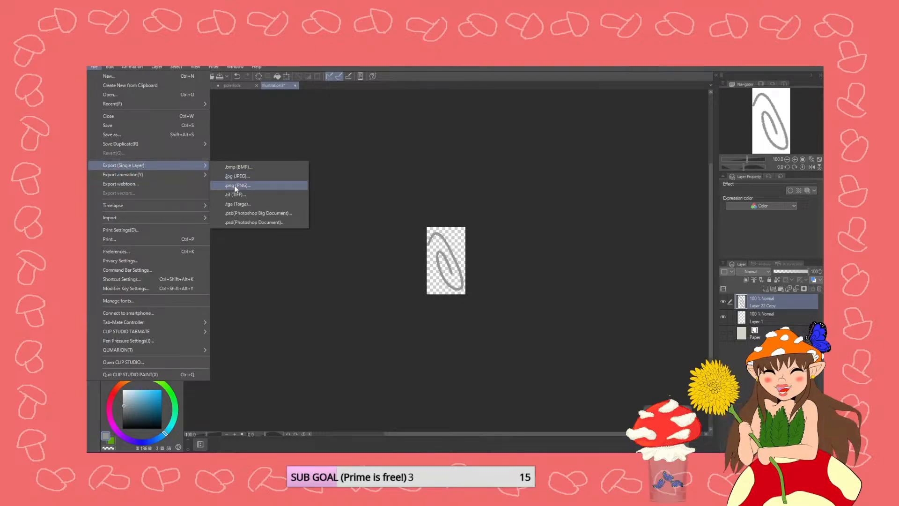
left_click(236, 185)
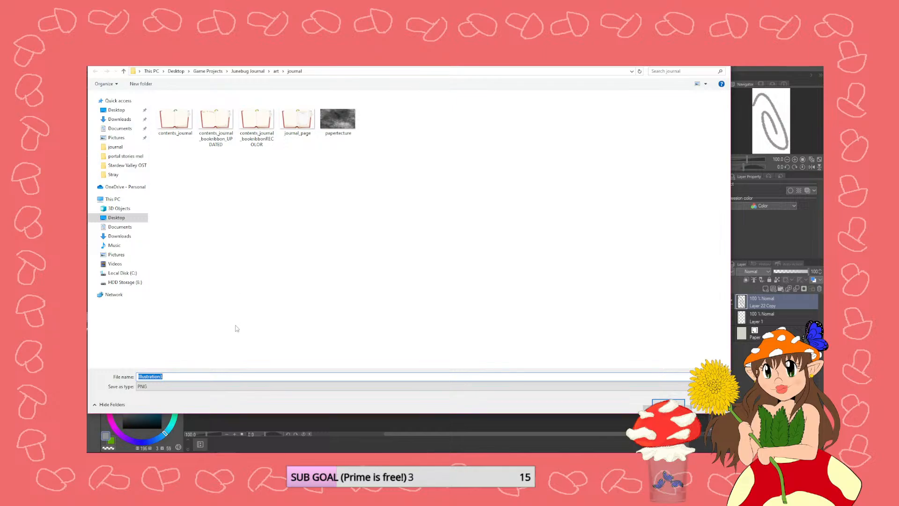
type("paperclip")
key("Return")
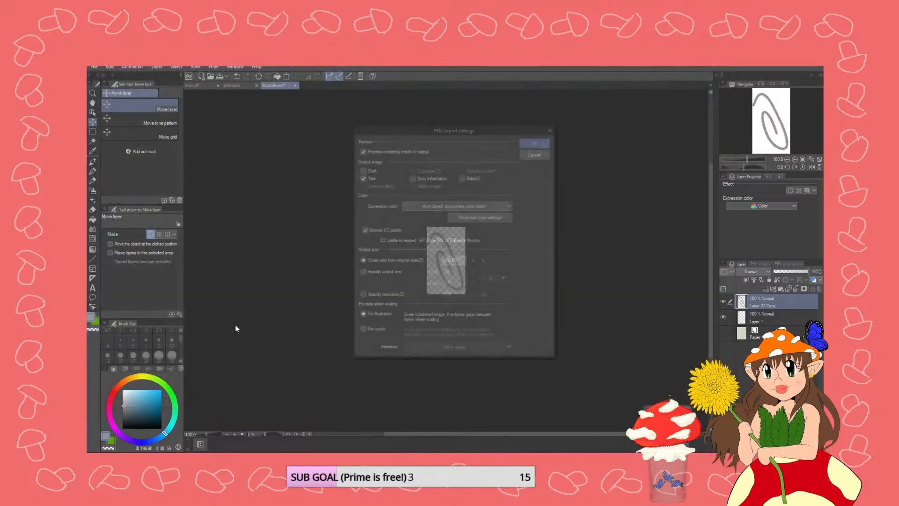
left_click(535, 142)
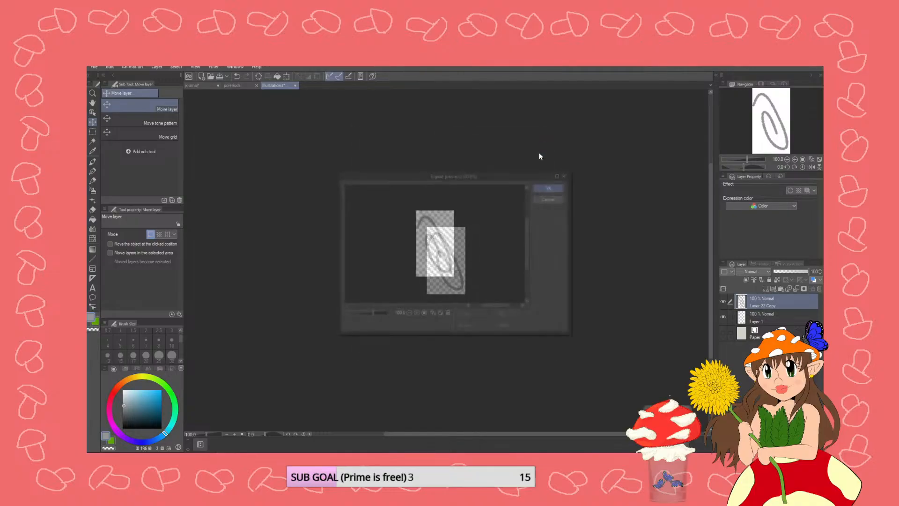
left_click(554, 188)
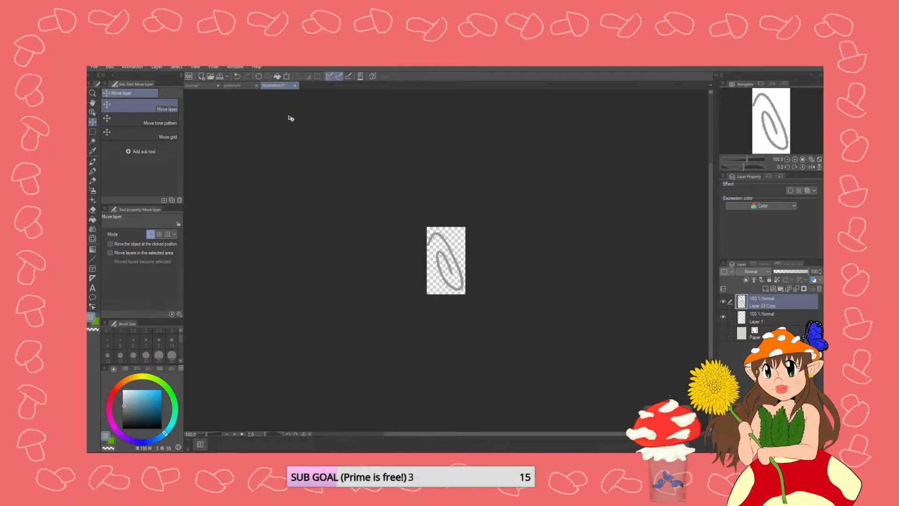
- Export the Red Admiral Polaroid document as a single-layer PNG named red_admiral_photo in the journal folder with the default export settings
left_click(229, 85)
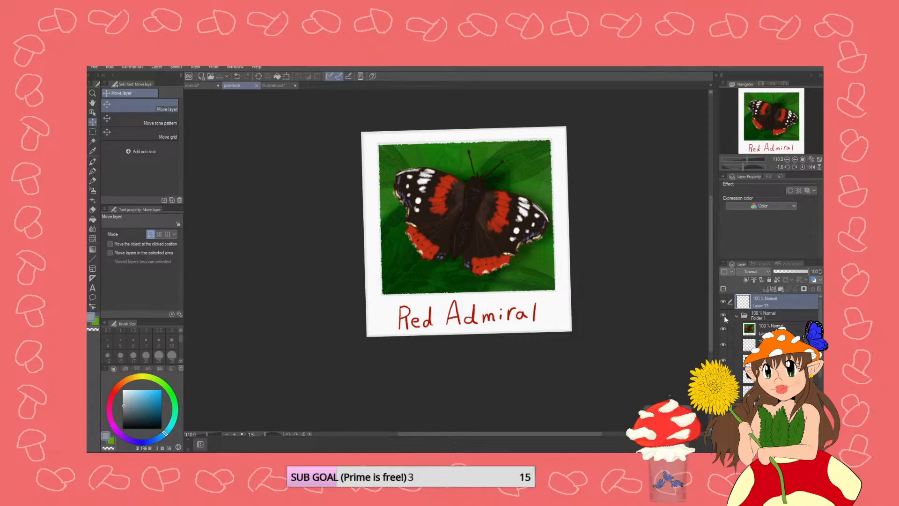
scroll(478, 291, "up", 1)
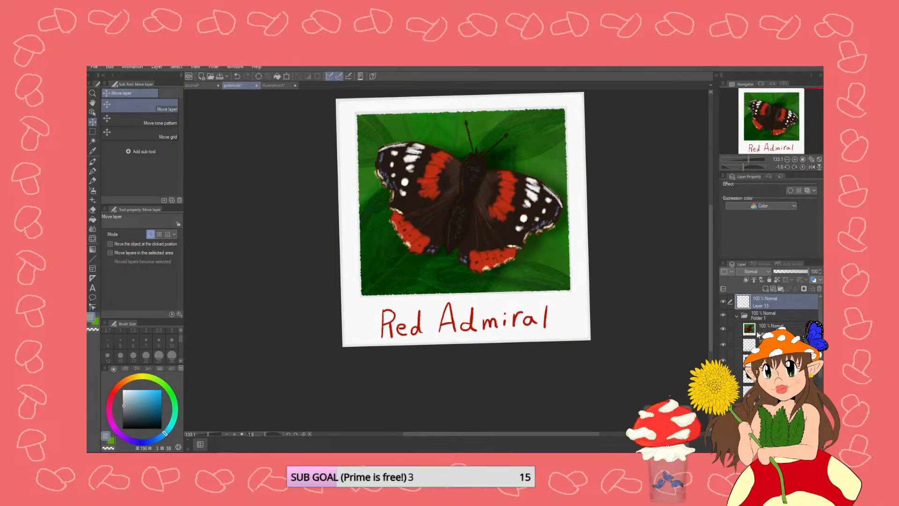
left_click(94, 67)
mouse_move(192, 165)
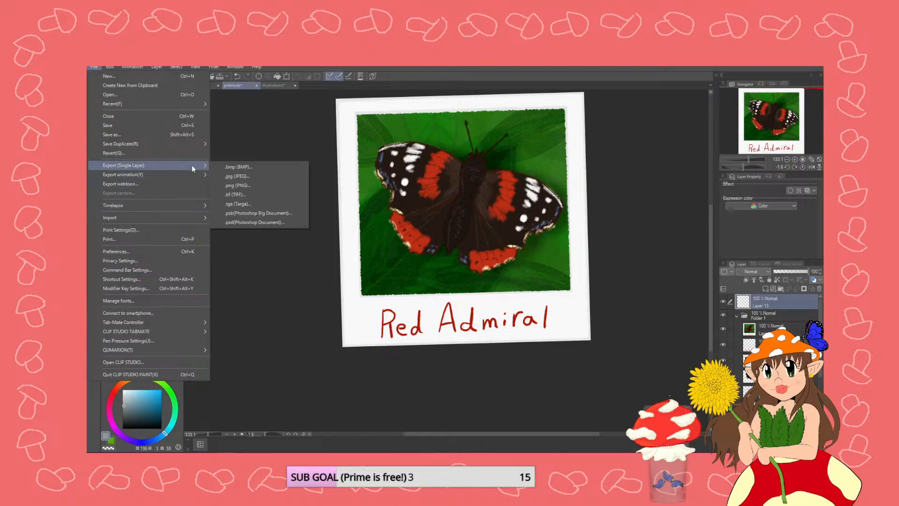
left_click(249, 186)
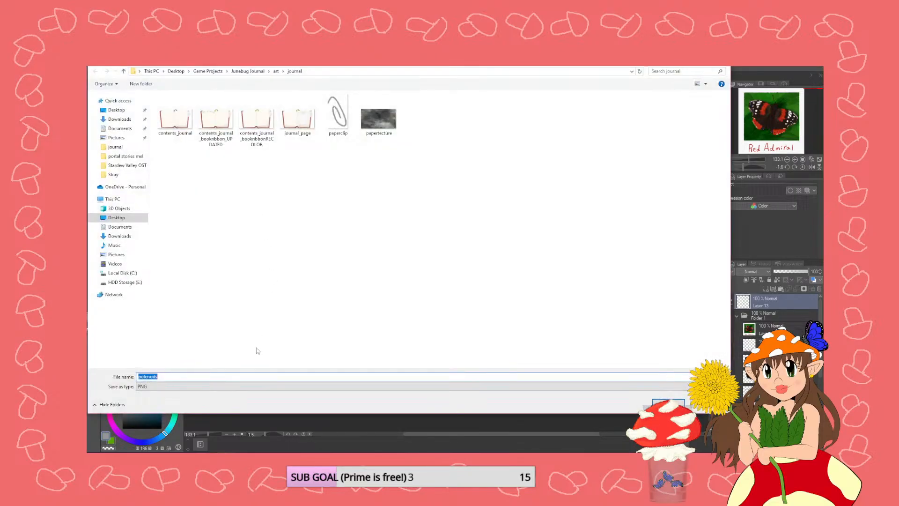
type("re")
type("d_admiral_photo")
key("Return")
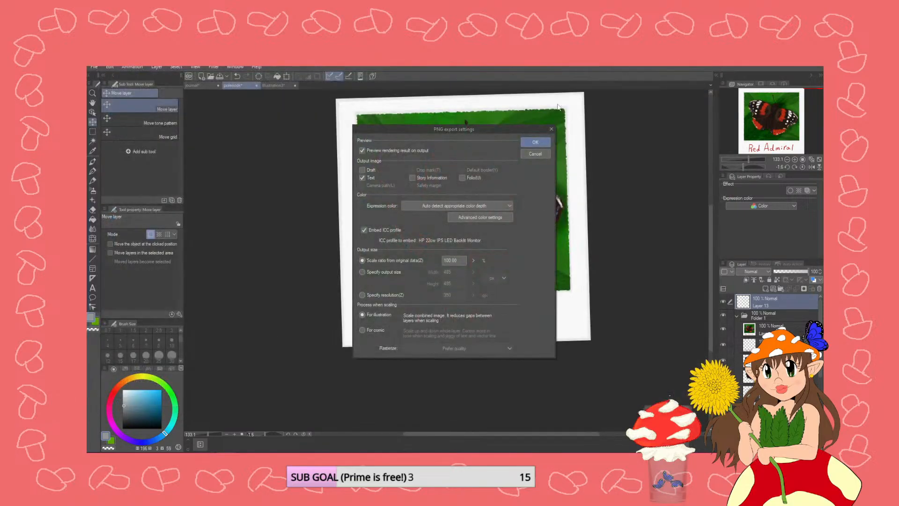
left_click(535, 142)
left_click(550, 187)
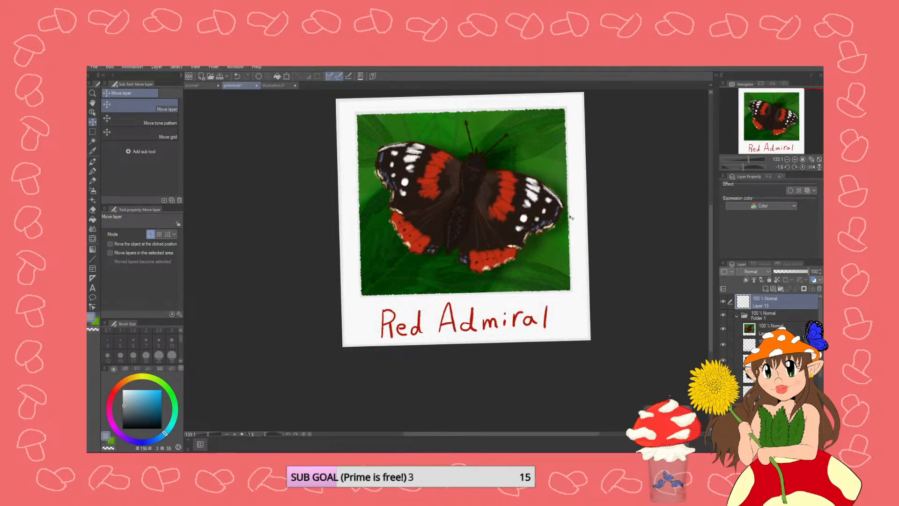
- Switch to GDevelop, shrink the green placeholder square to 113 by 113, and move it beside the book's lower-left corner
scroll(531, 310, "down", 5)
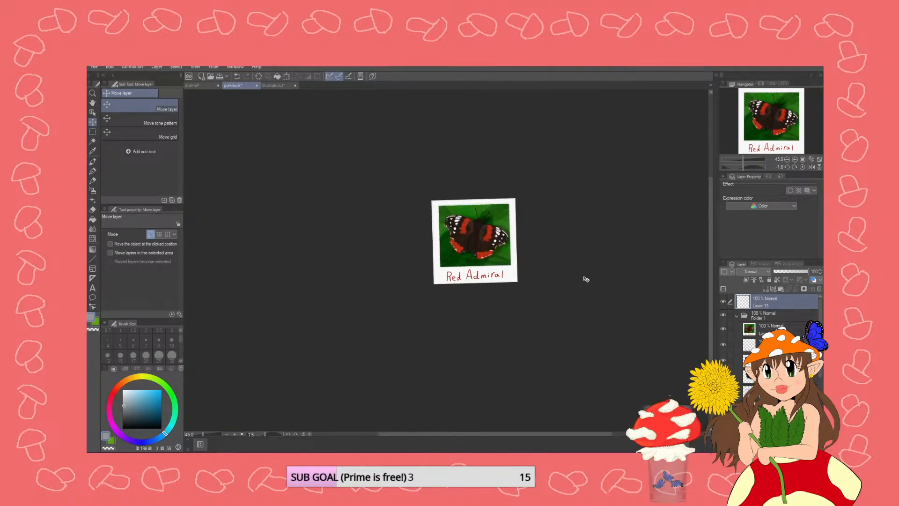
scroll(564, 286, "up", 2)
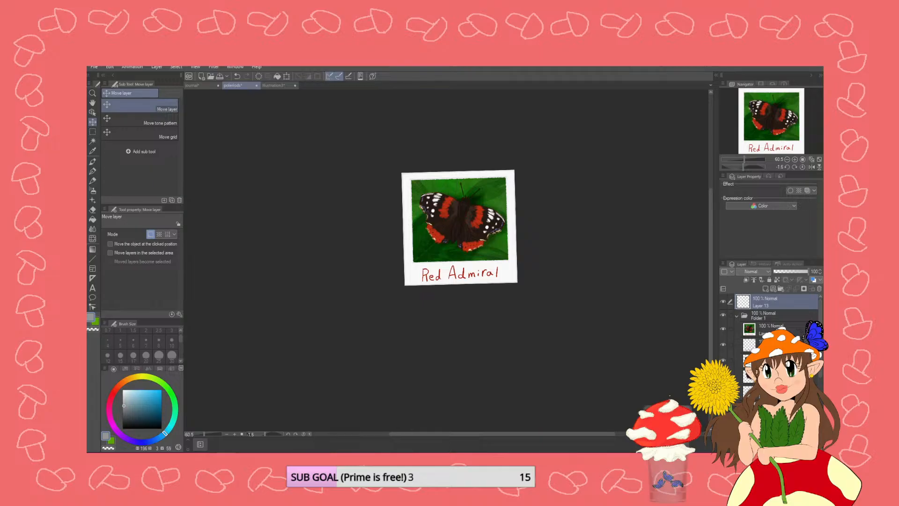
key("alt+Tab")
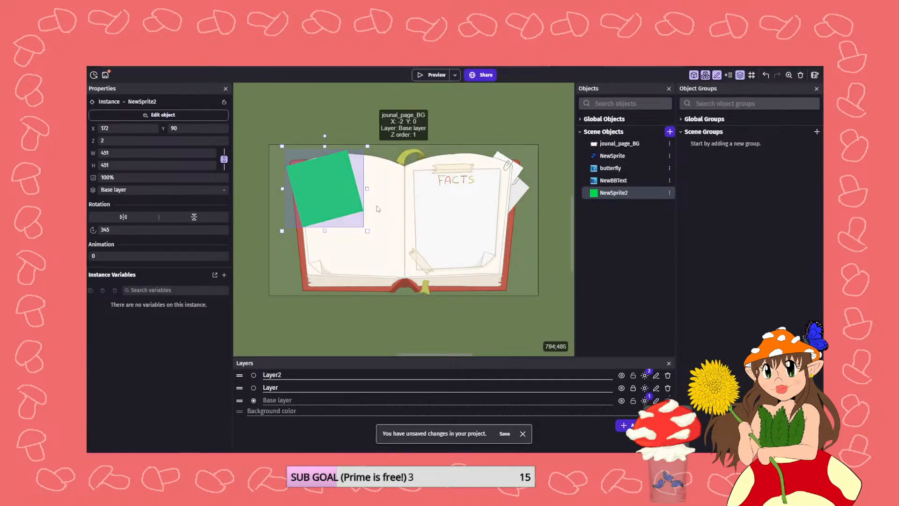
left_click_drag(367, 231, 286, 276)
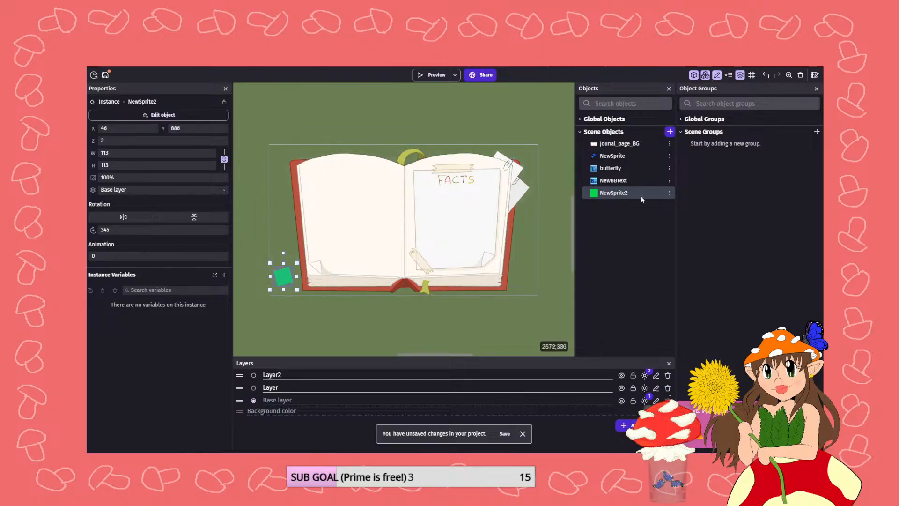
- Create a sprite object named pictures using the red_admiral_photo image, and name its animation red_admiral
left_click(669, 131)
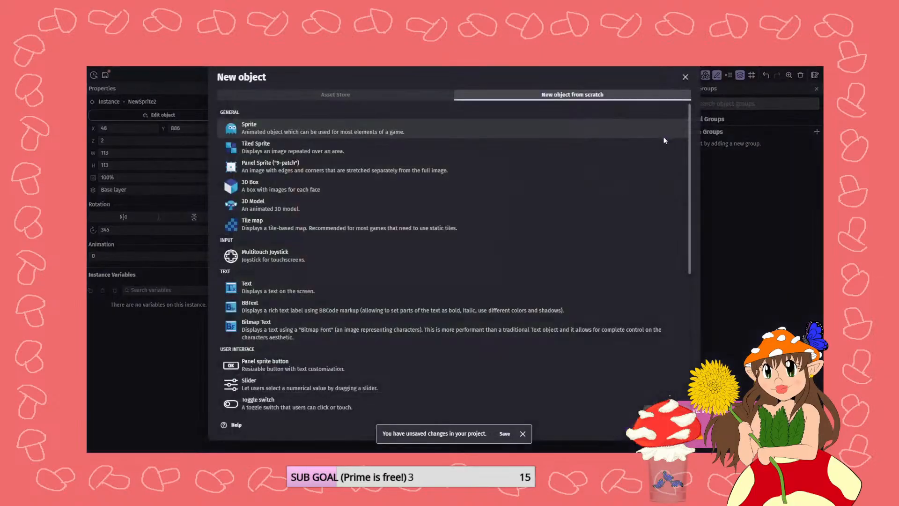
left_click(242, 130)
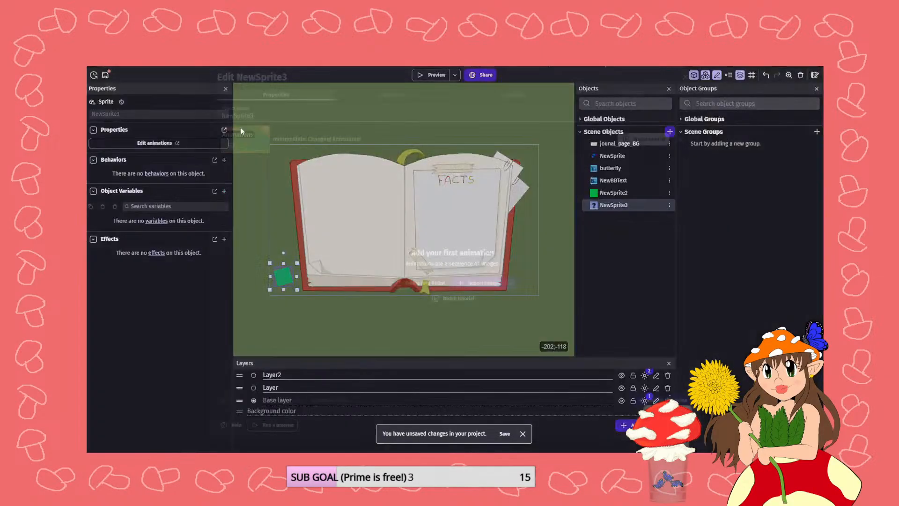
type("pictures")
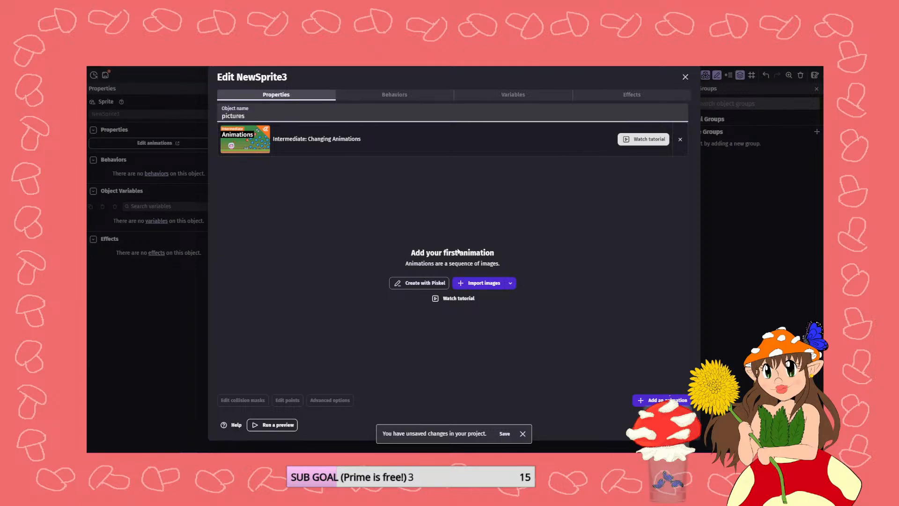
left_click(483, 284)
left_click(320, 232)
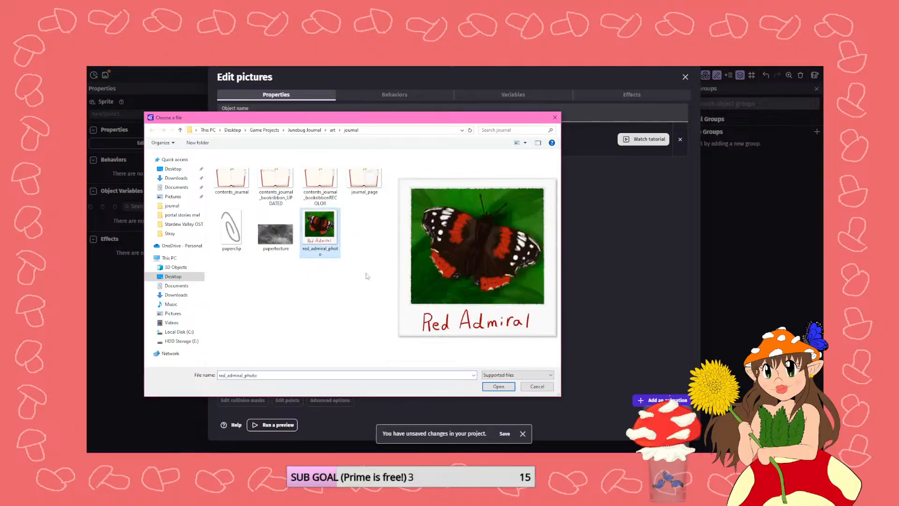
left_click(497, 387)
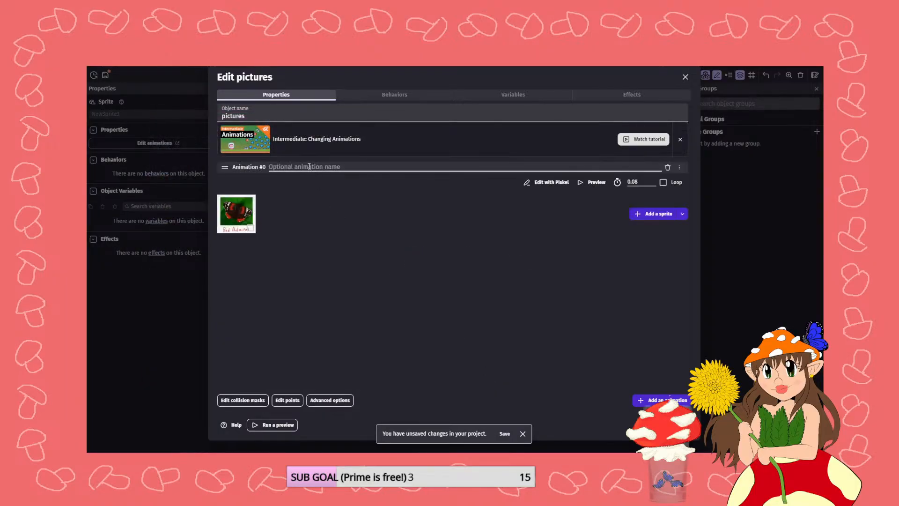
type("red_admiral")
left_click(674, 424)
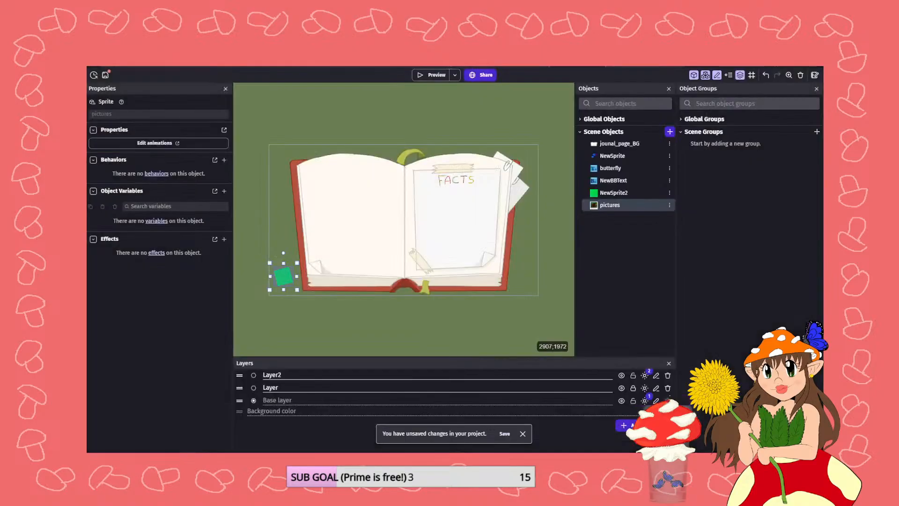
- Place the Polaroid on the upper part of the journal's left page at about 485 by 485, rotated to 338 degrees
left_click_drag(608, 205, 319, 147)
left_click(316, 147)
left_click(313, 181)
left_click_drag(313, 182, 322, 184)
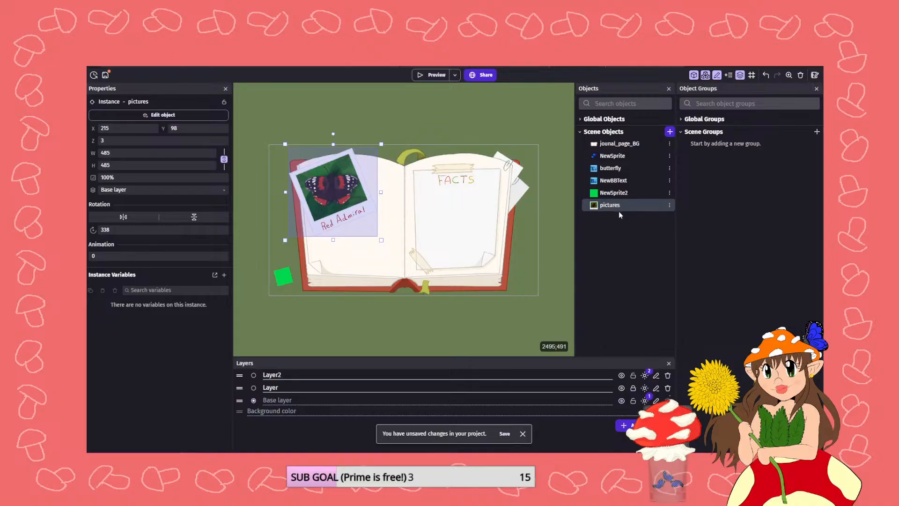
- Create a sprite object named paperclip and import the paperclip image from the journal folder as its sprite
left_click(669, 131)
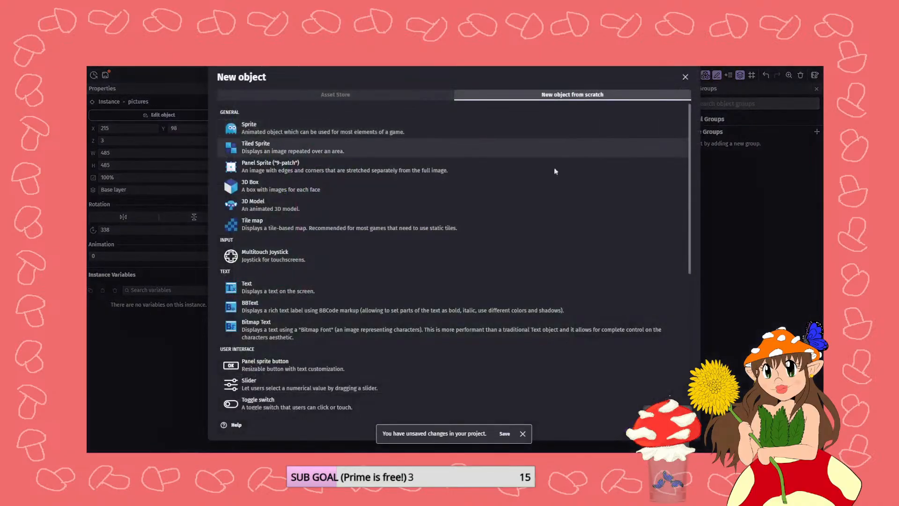
left_click(259, 129)
double_click(270, 118)
type("paper")
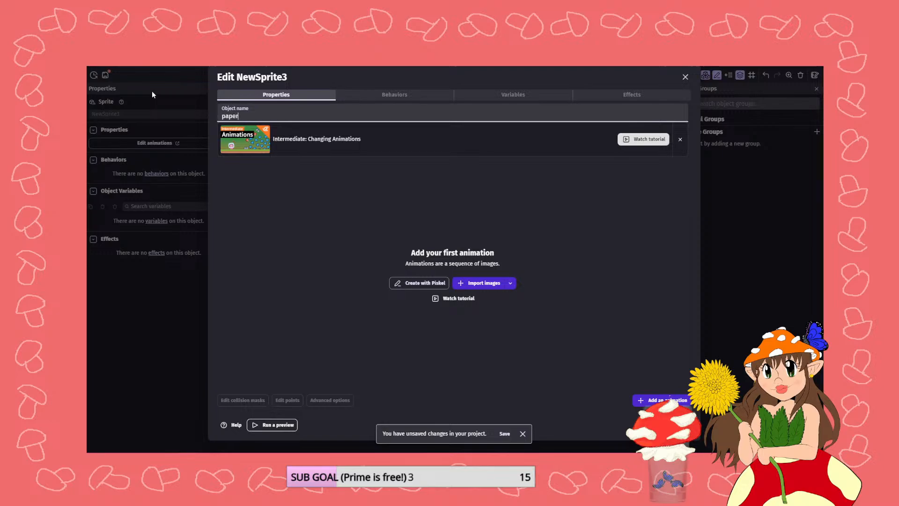
type("clip")
left_click(411, 282)
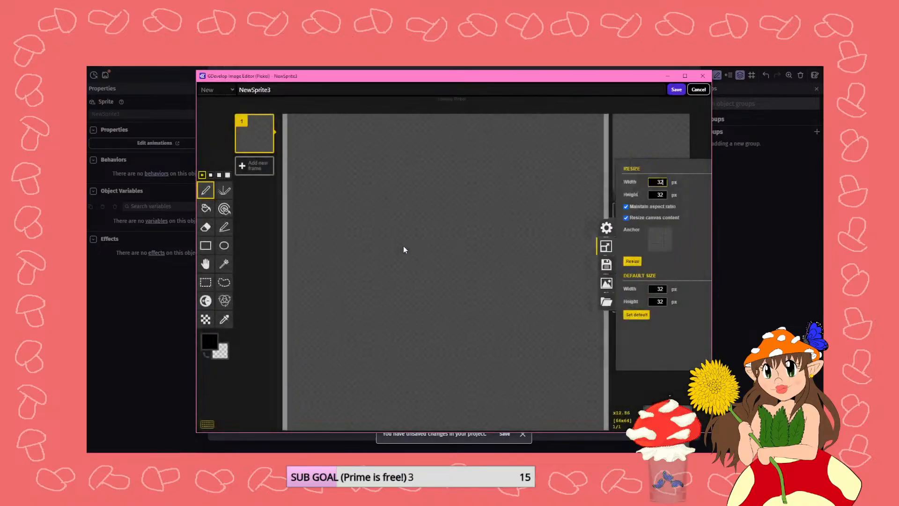
left_click(698, 89)
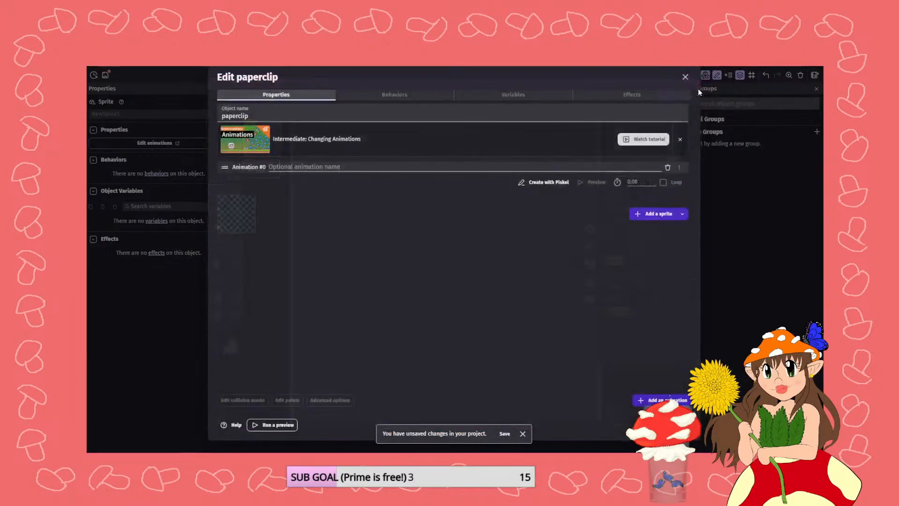
left_click(639, 216)
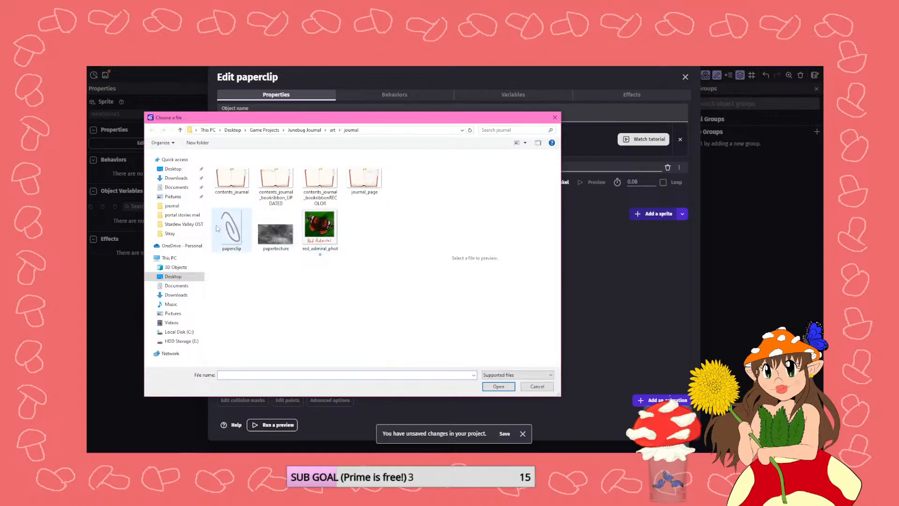
left_click(232, 229)
left_click(507, 388)
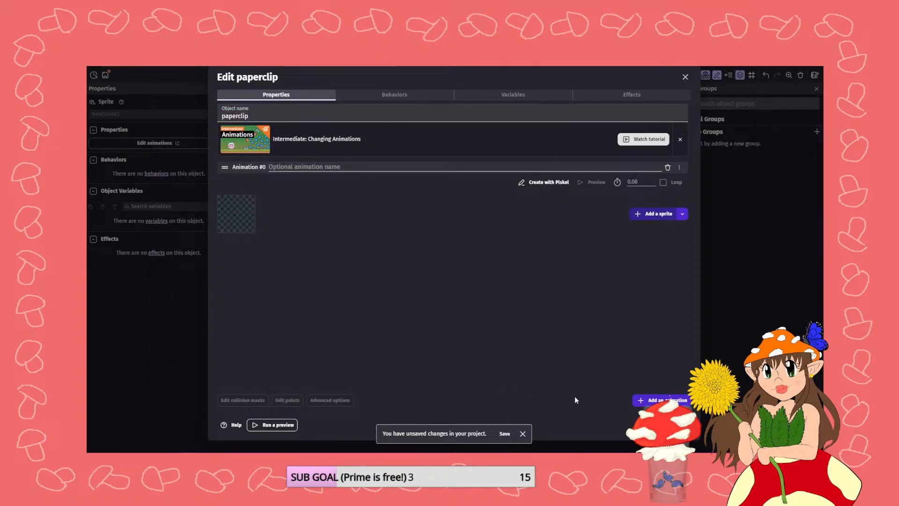
left_click(673, 425)
- Place the paperclip over the Polaroid's upper edge at about X 300, Y 58
left_click_drag(603, 217, 313, 155)
left_click(352, 122)
scroll(278, 124, "up", 1)
scroll(315, 139, "up", 3)
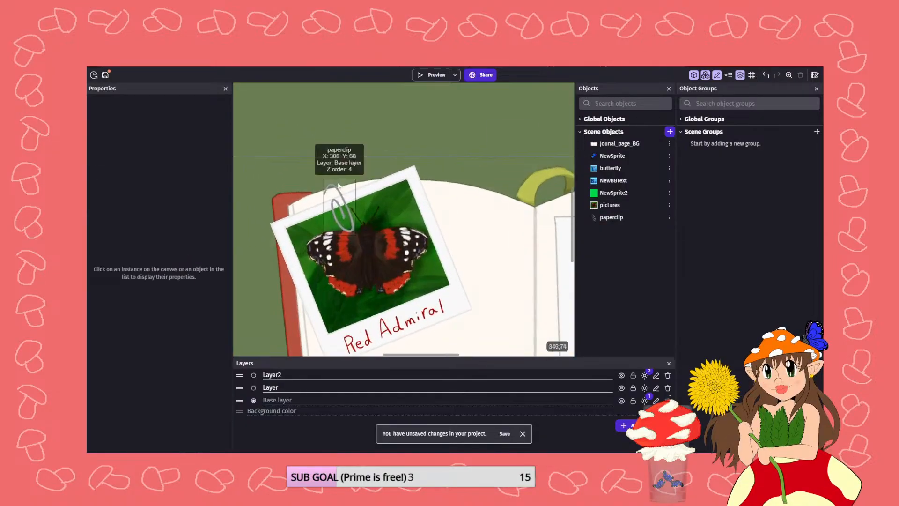
left_click(348, 224)
left_click_drag(348, 225, 347, 224)
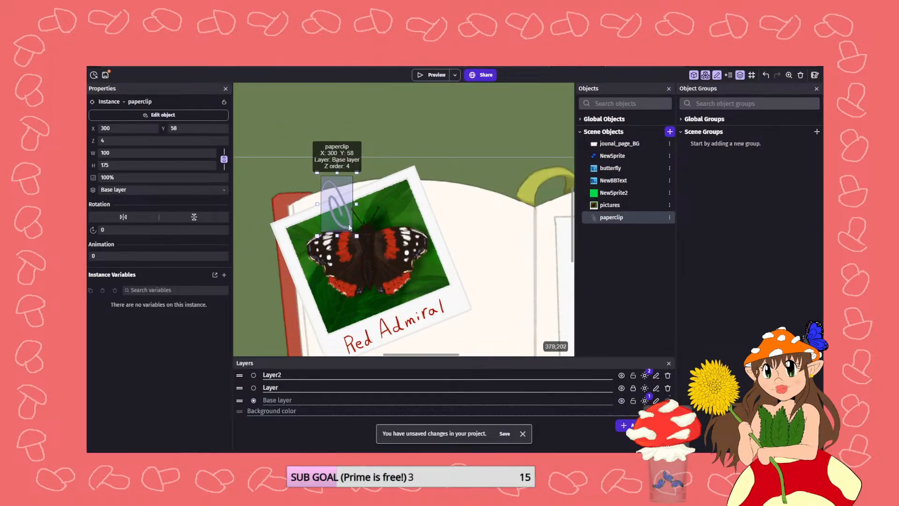
- Move the Polaroid to about X 202, Y 70, and fit the paperclip near its upper-left corner with a height of about 146
left_click(398, 257)
left_click_drag(398, 257, 391, 246)
left_click_drag(348, 223, 328, 232)
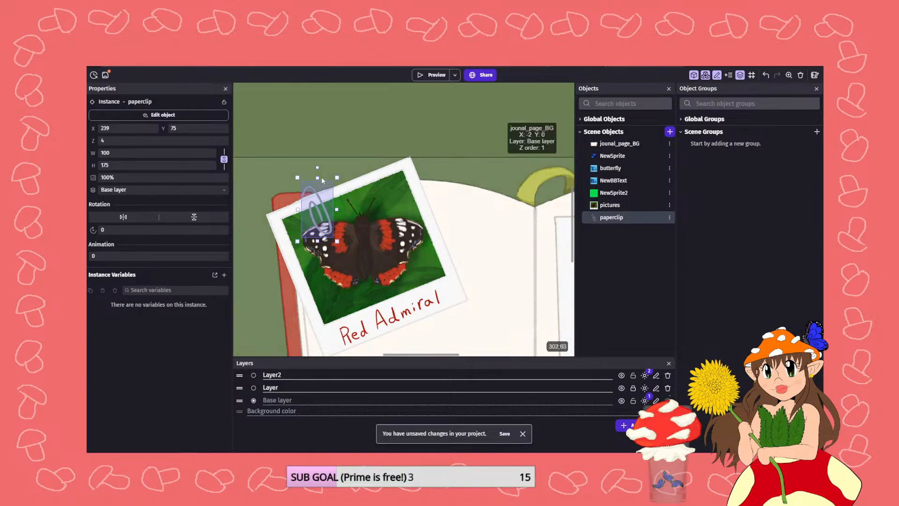
left_click_drag(319, 180, 303, 207)
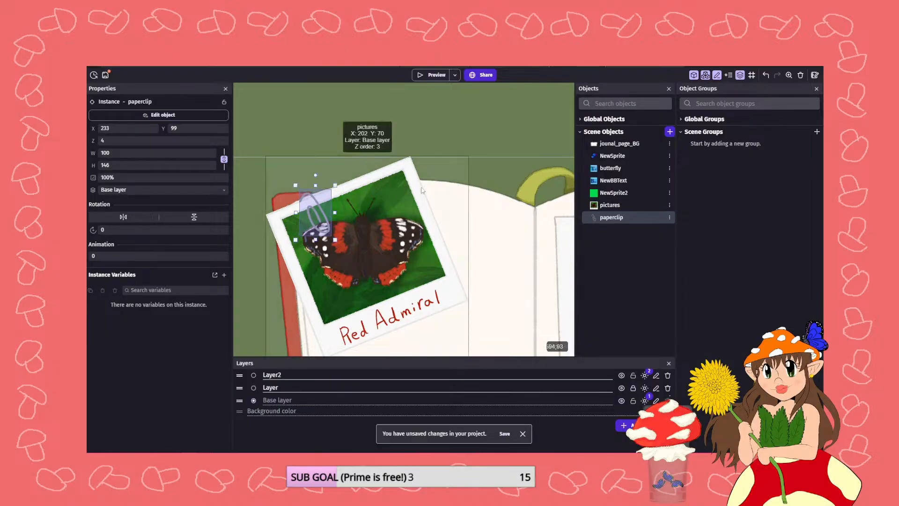
- Add a Drop shadow effect with alpha 0.5 to the paperclip object and preview the scene
scroll(440, 181, "down", 1)
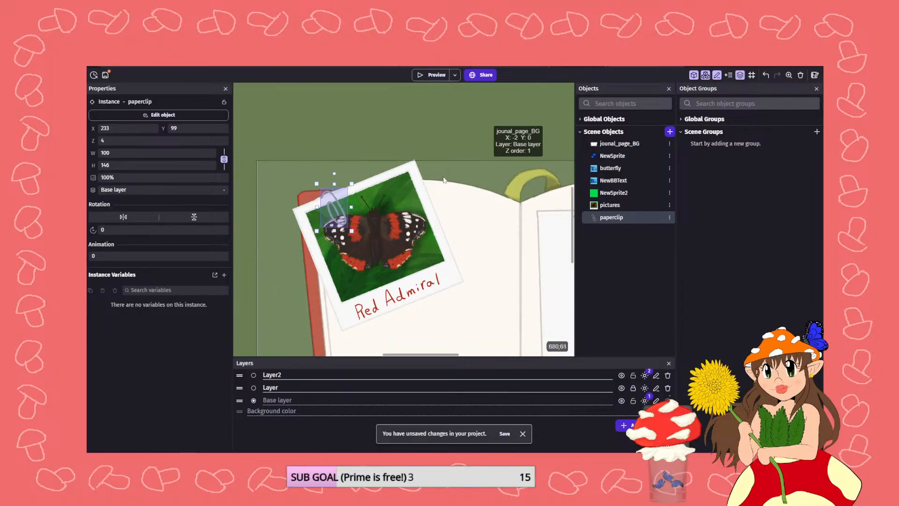
double_click(600, 218)
left_click(623, 95)
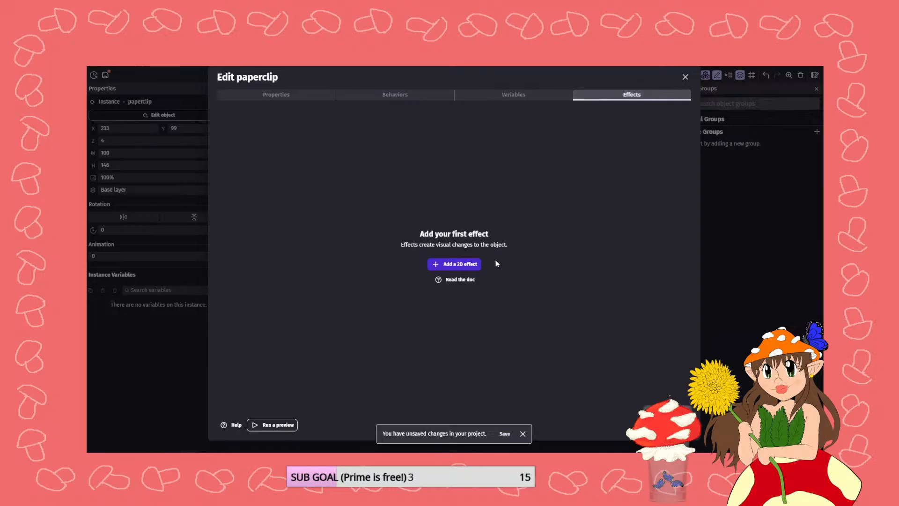
left_click(452, 265)
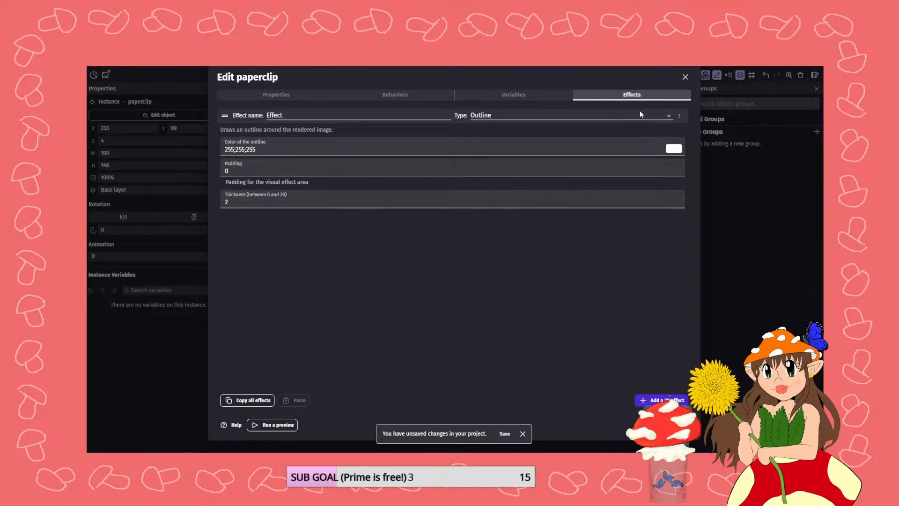
left_click(668, 117)
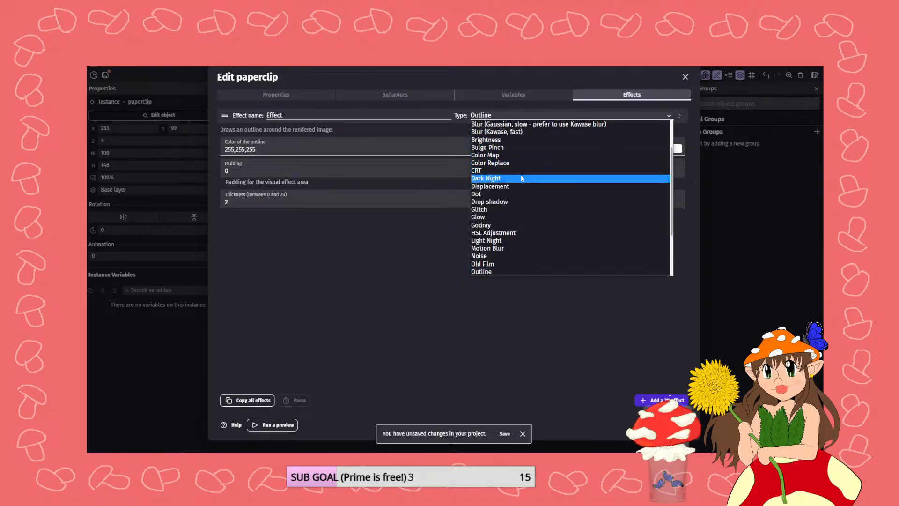
left_click(513, 203)
left_click_drag(236, 150, 215, 150)
type("00.5")
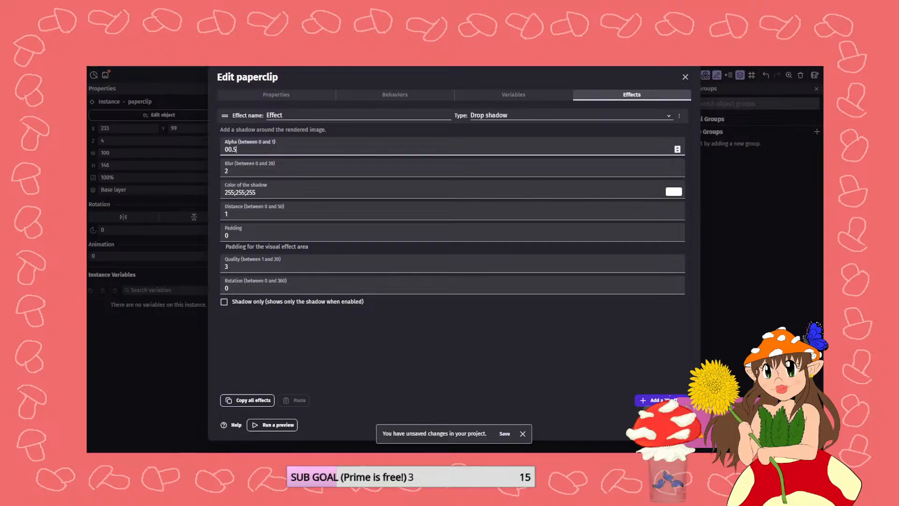
key("Return")
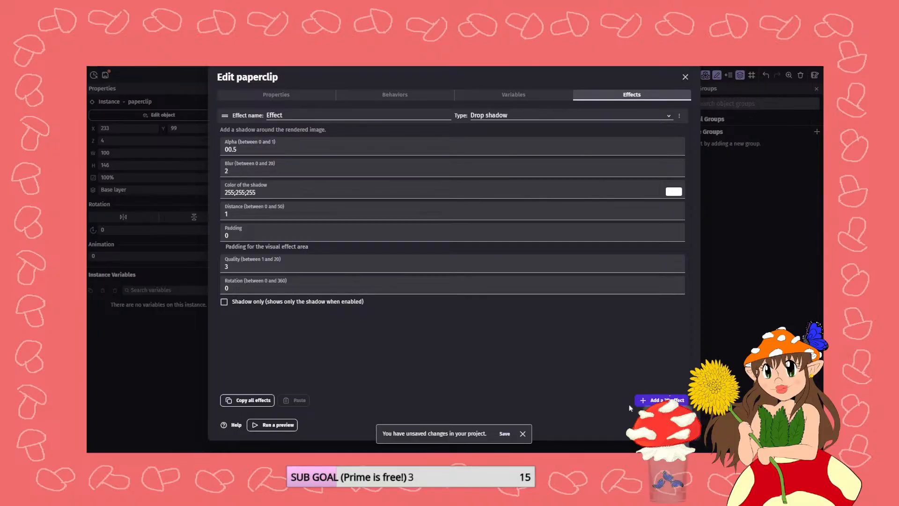
left_click(674, 425)
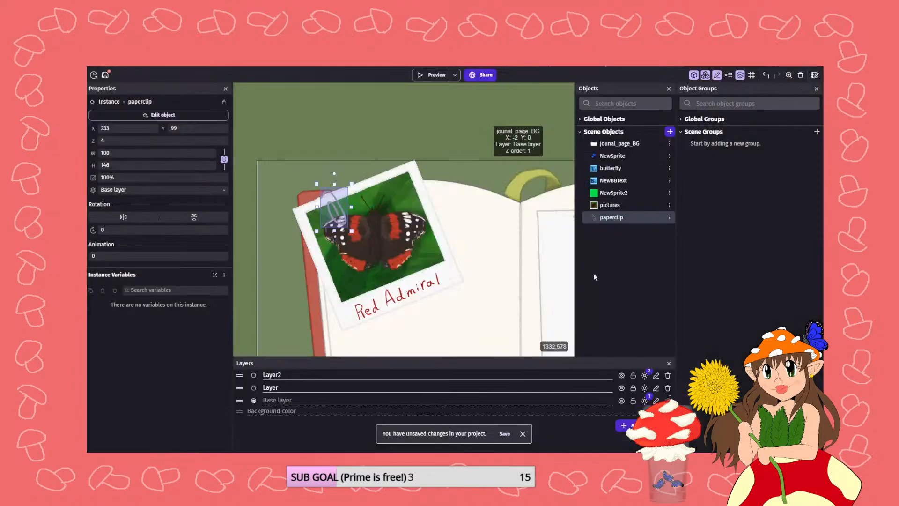
left_click(428, 75)
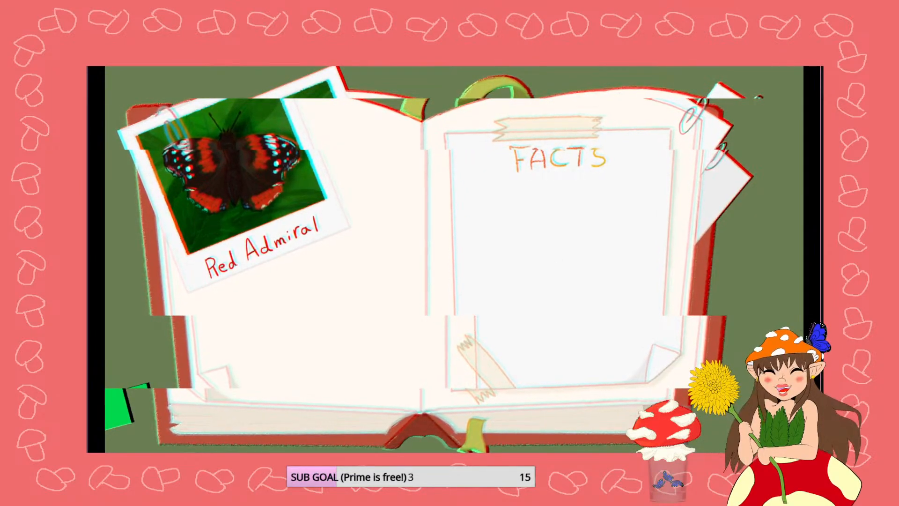
- Close the preview and review the effects applied to Layer2
key("alt+F4")
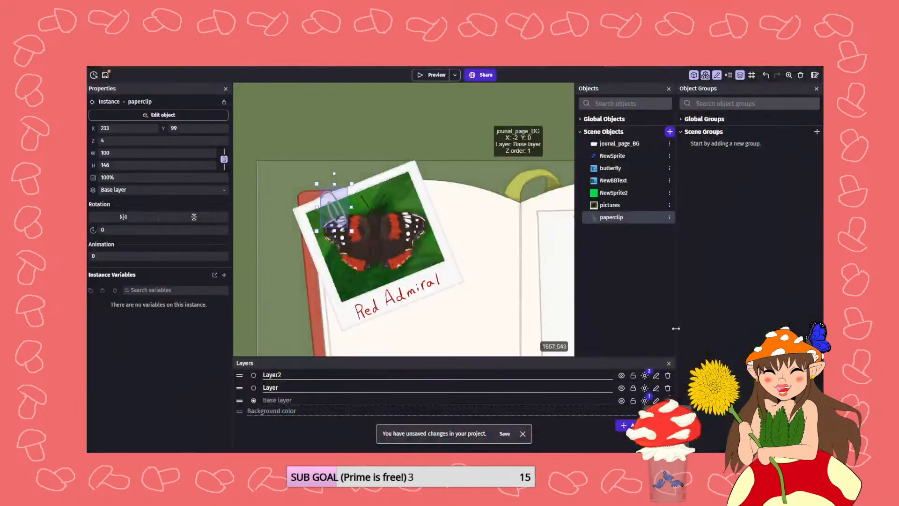
left_click(645, 375)
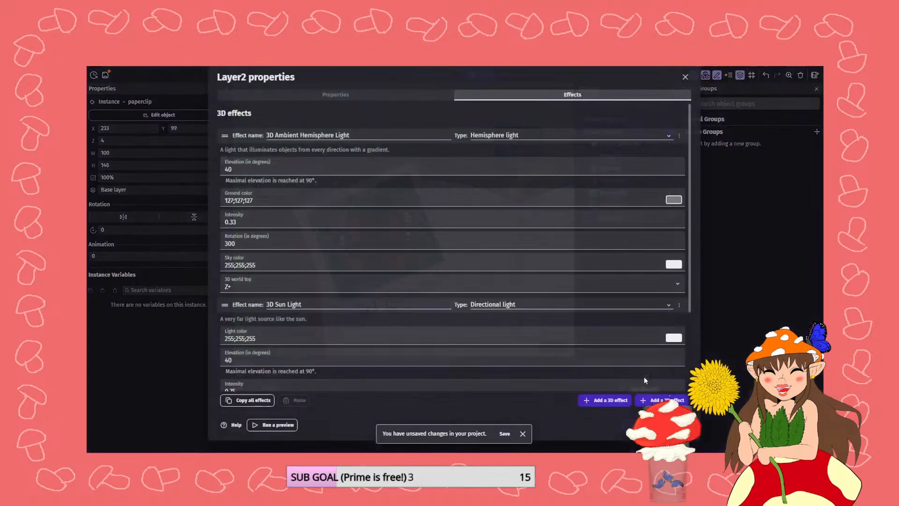
left_click(679, 136)
left_click(622, 218)
scroll(622, 220, "down", 3)
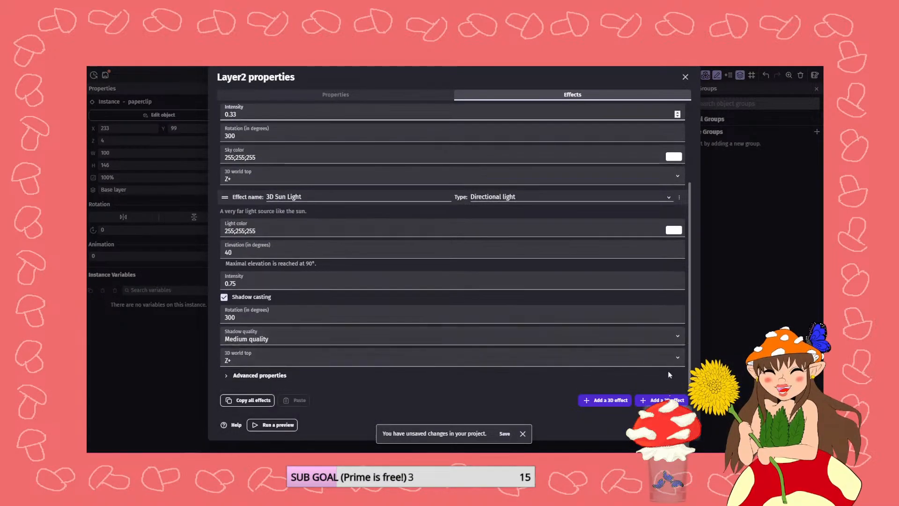
left_click(671, 425)
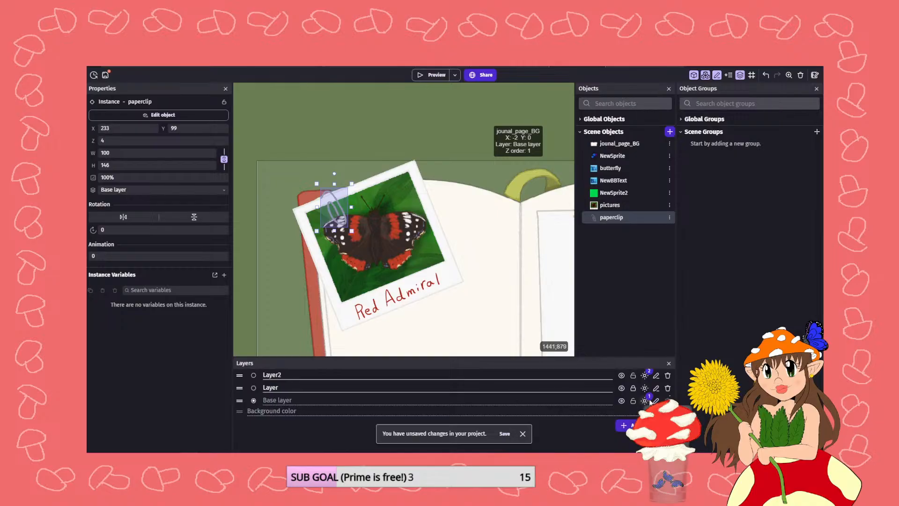
- Delete the Glitch and Outline effects from the Base layer and preview the scene
left_click(646, 401)
scroll(660, 234, "up", 10)
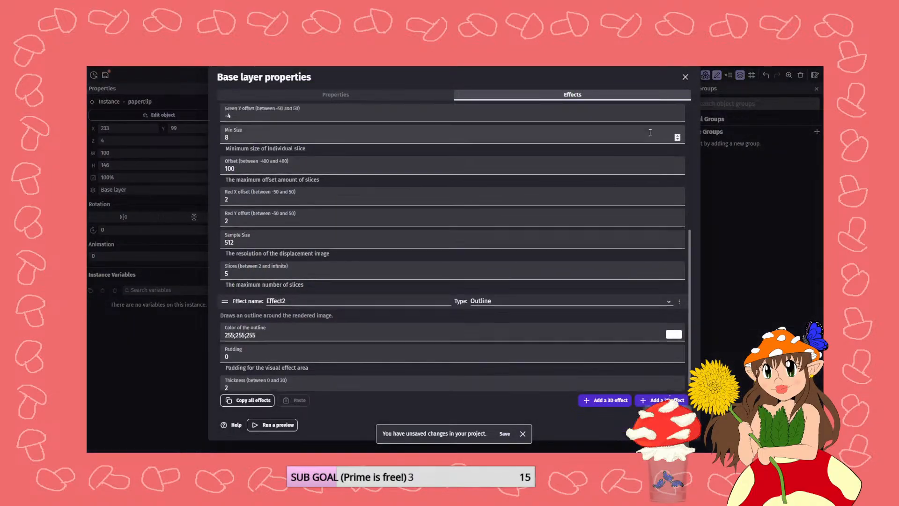
left_click(679, 136)
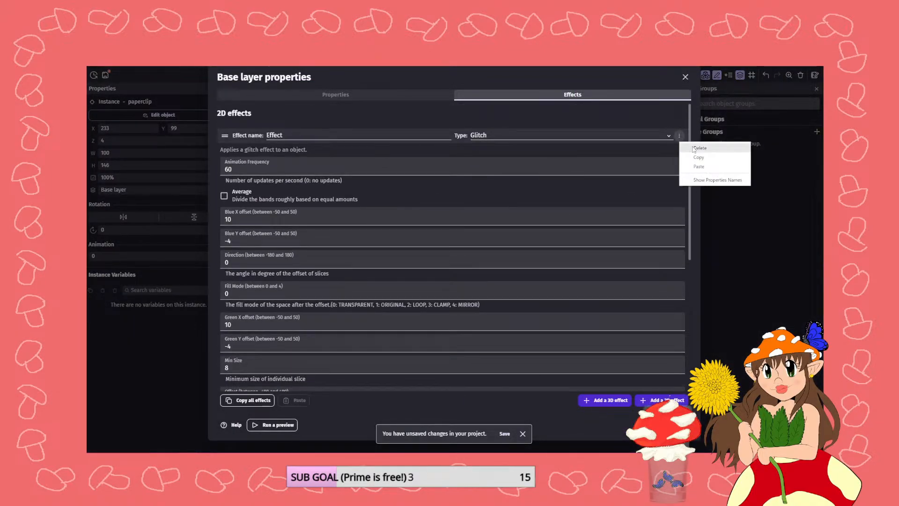
left_click(701, 148)
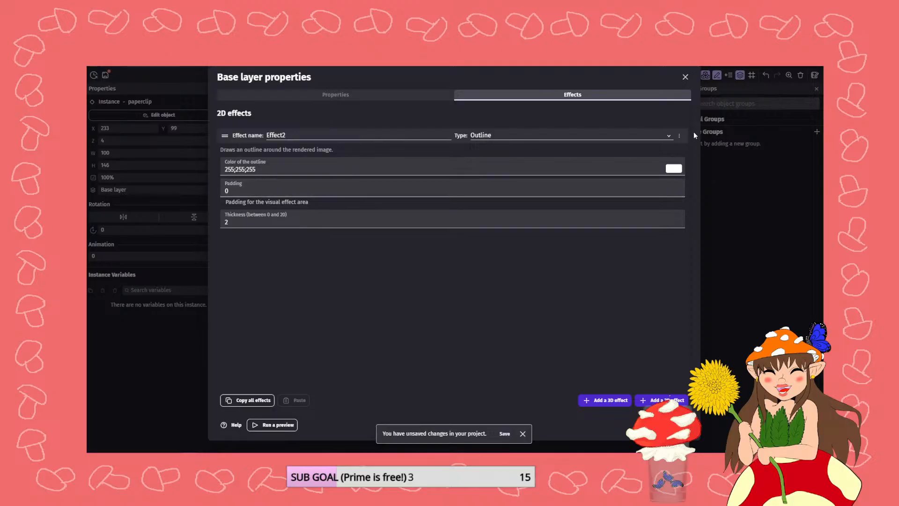
left_click(679, 136)
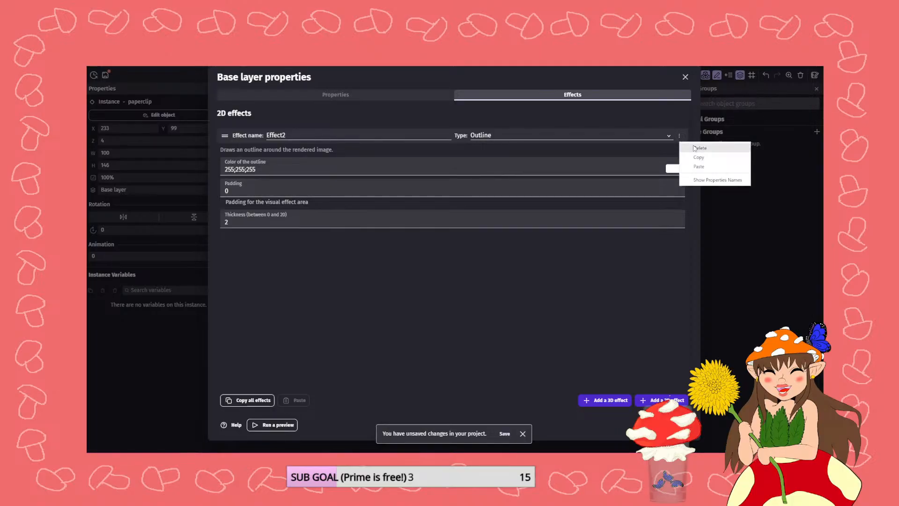
left_click(695, 148)
left_click(679, 425)
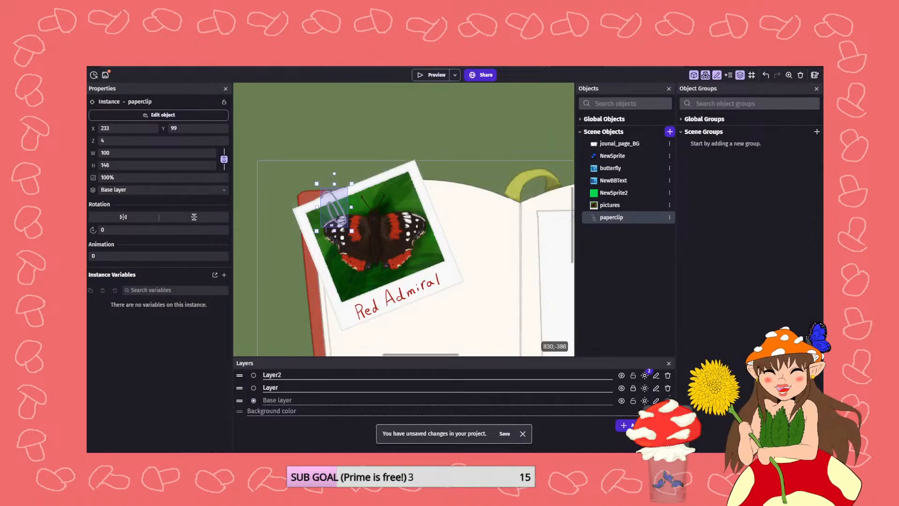
left_click(431, 75)
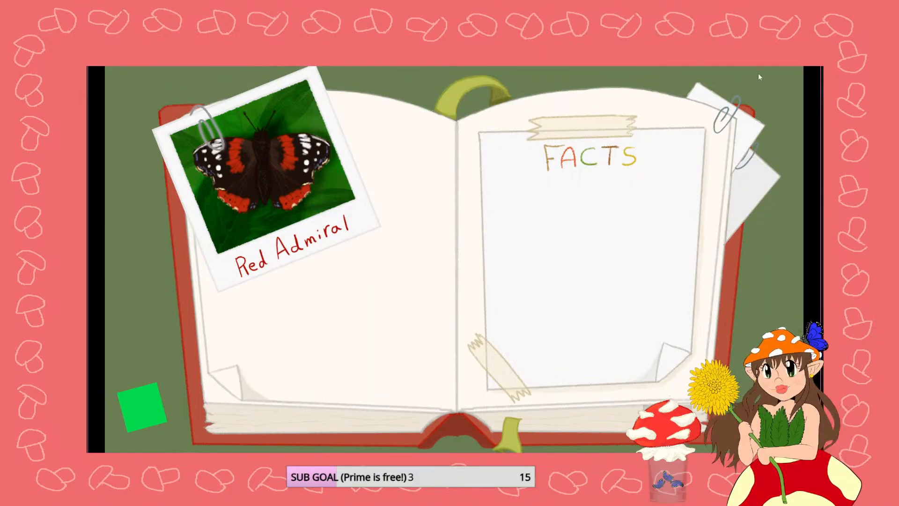
left_click(816, 61)
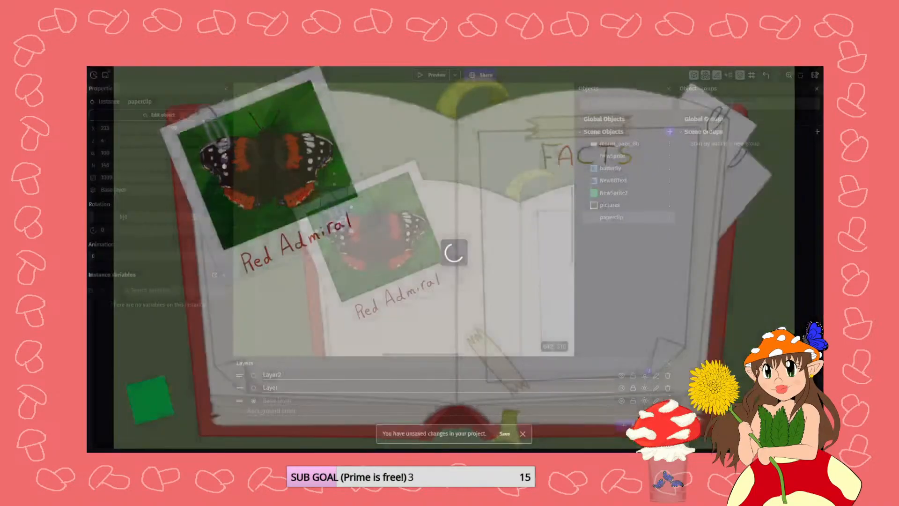
- Shrink the Polaroid to about 406 by 406 at about X 213, Y 87, and shift the paperclip onto its upper-left edge
left_click(425, 235)
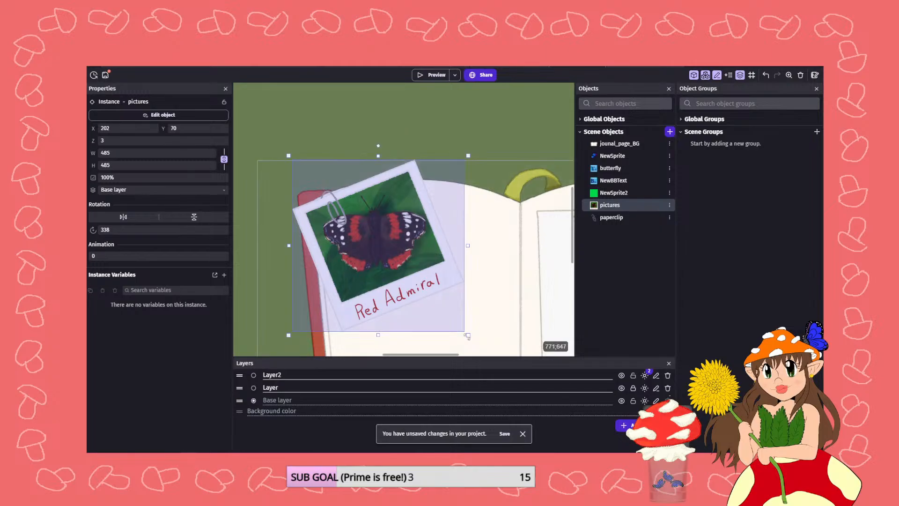
left_click_drag(467, 335, 440, 306)
left_click_drag(402, 234, 405, 249)
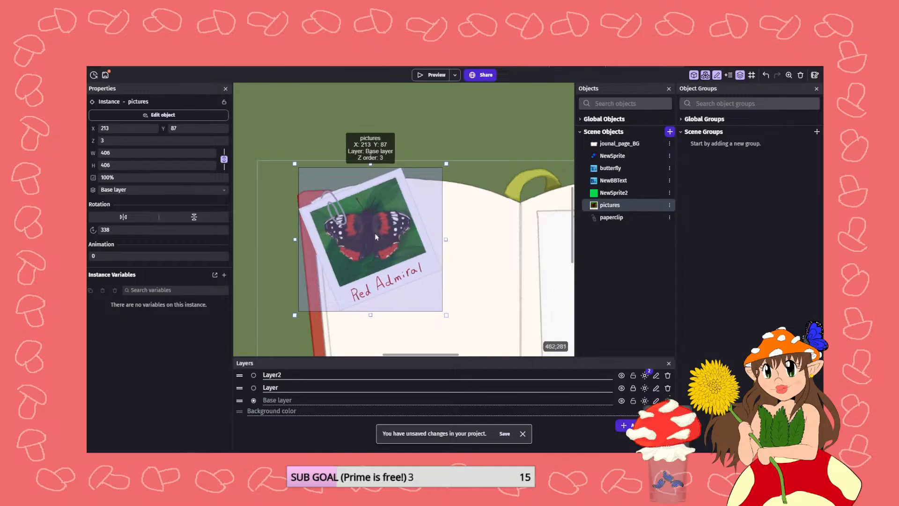
left_click(347, 219)
left_click_drag(347, 218, 338, 230)
left_click(439, 138)
- Save the project and preview the scene with the smaller Polaroid
scroll(463, 239, "down", 4)
scroll(463, 239, "down", 1)
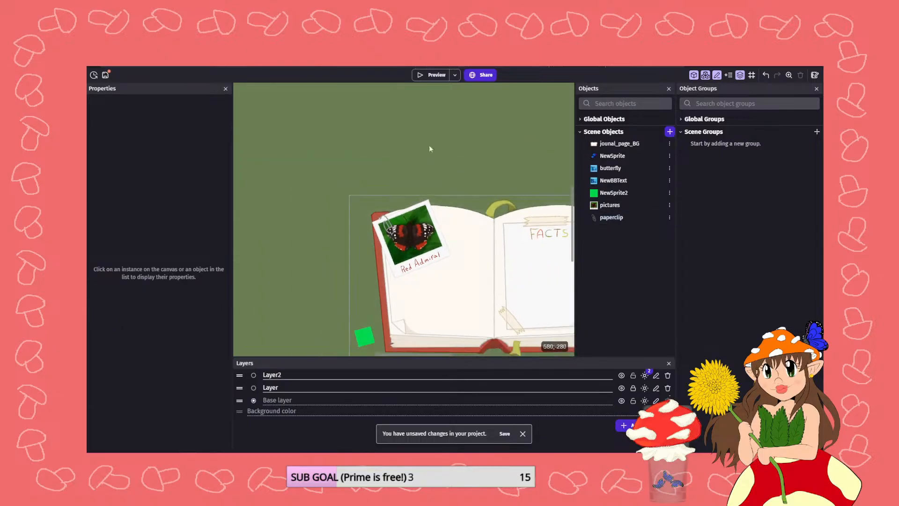
left_click(504, 433)
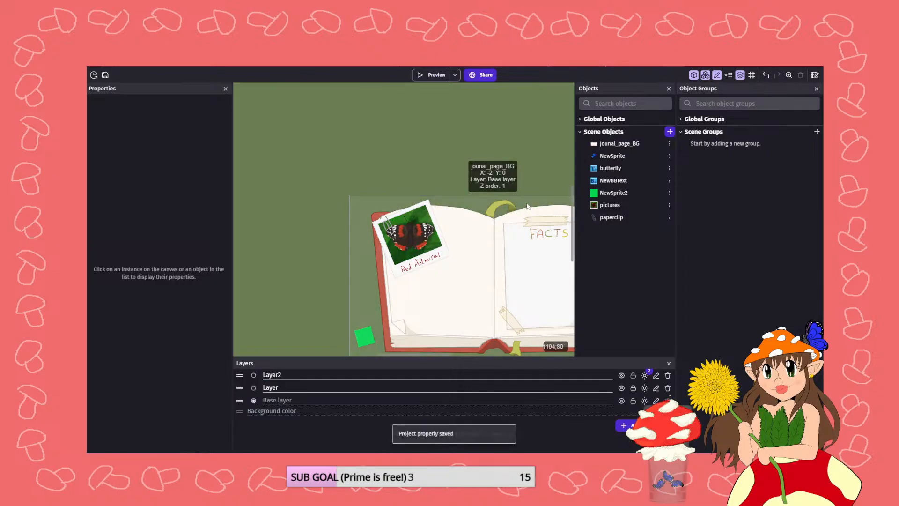
left_click(423, 77)
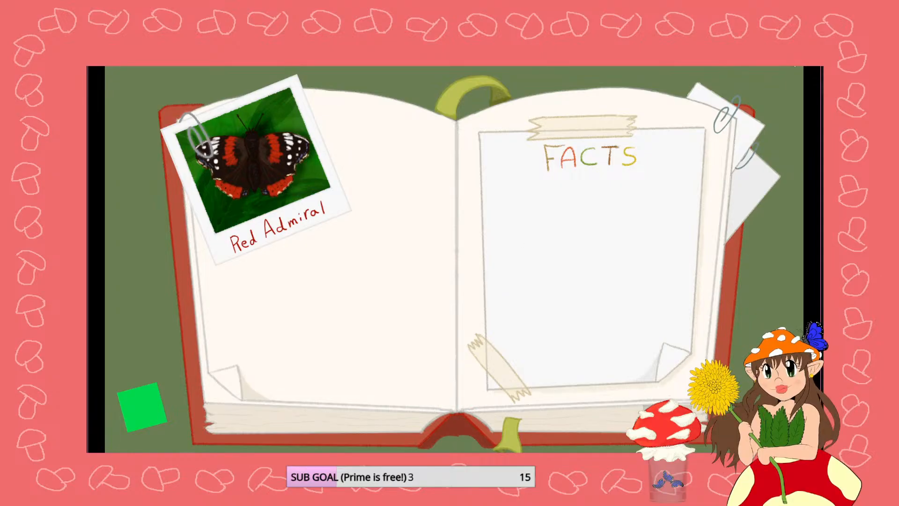
left_click(814, 61)
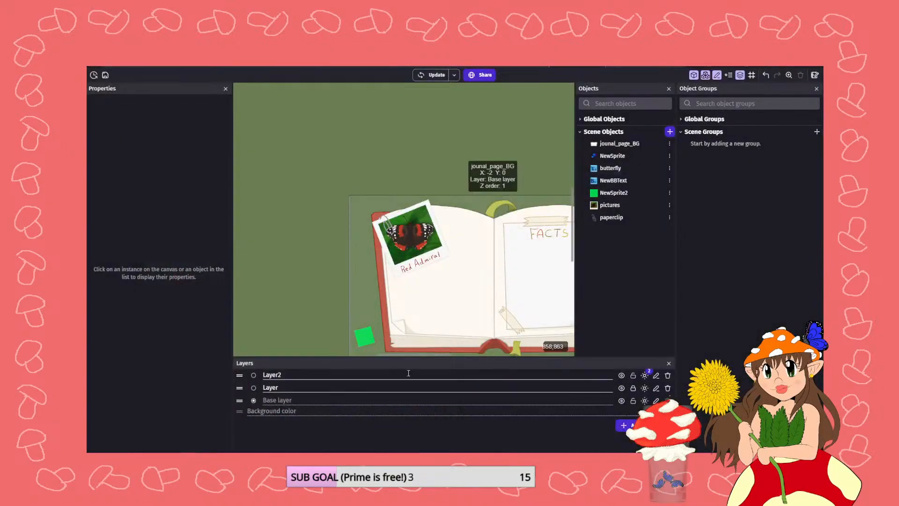
- Scale the journal background down to about 1837 by 1033 and recenter it at about X 49, Y 24
scroll(481, 326, "down", 4)
left_click(481, 327)
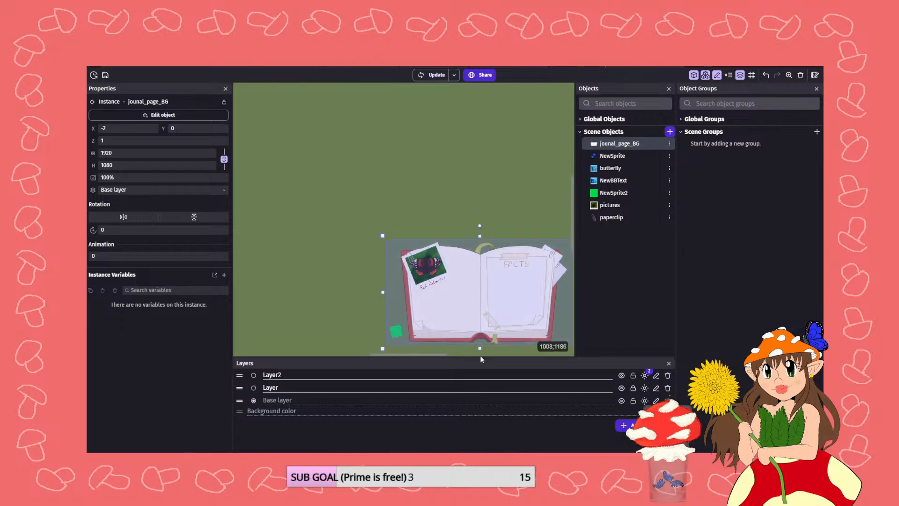
left_click_drag(420, 356, 444, 355)
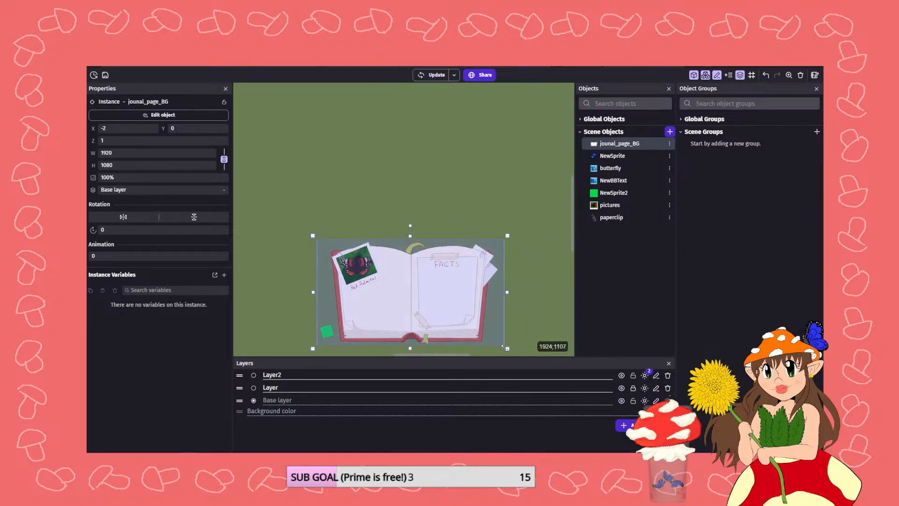
left_click_drag(499, 344, 448, 320)
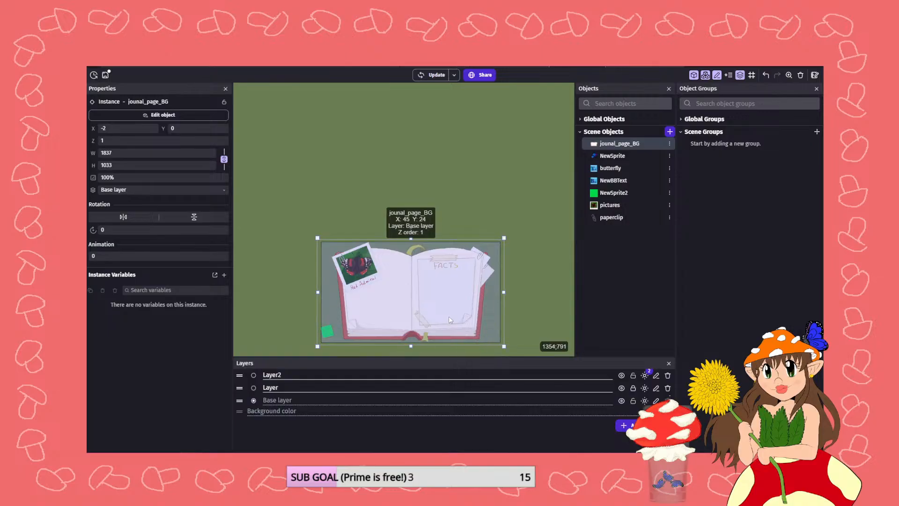
- Move the Polaroid to about X 233, Y 122 and the paperclip to about X 247, Y 121
scroll(371, 283, "up", 3)
scroll(371, 283, "up", 3)
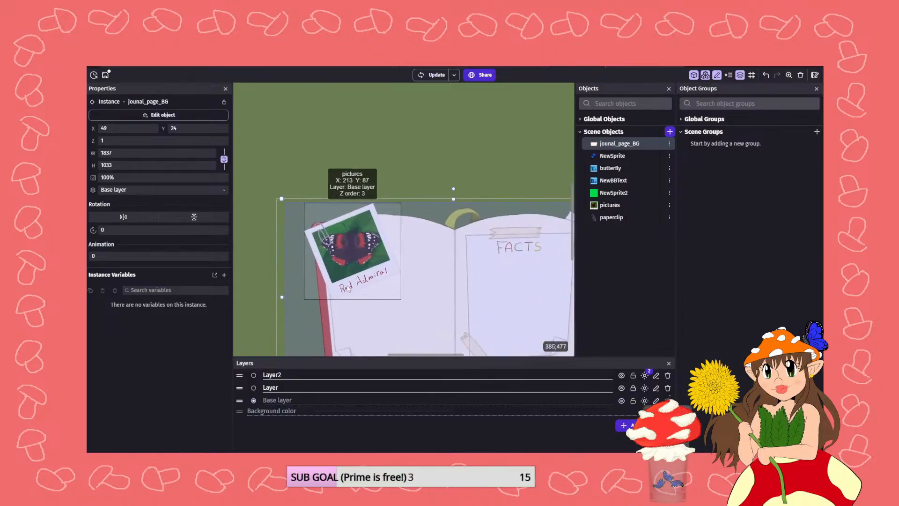
left_click(350, 248)
scroll(350, 245, "up", 1)
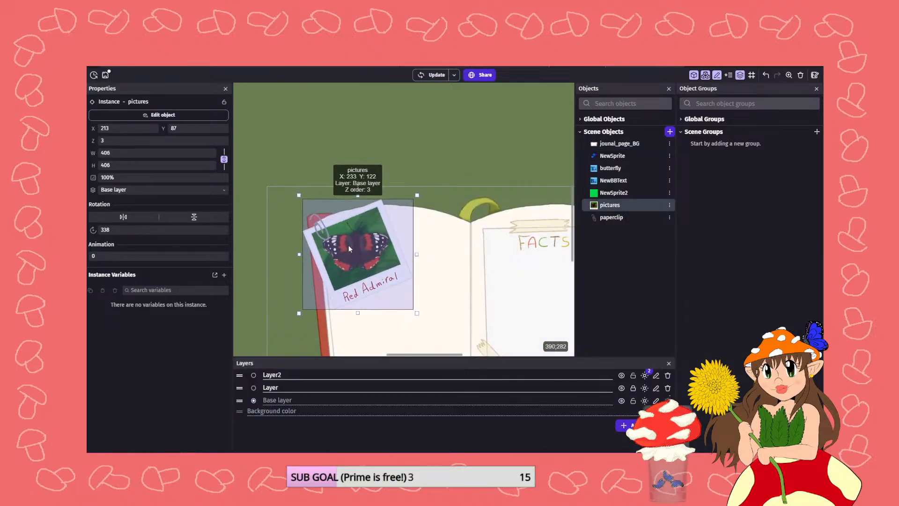
left_click(334, 235)
left_click_drag(333, 234, 332, 235)
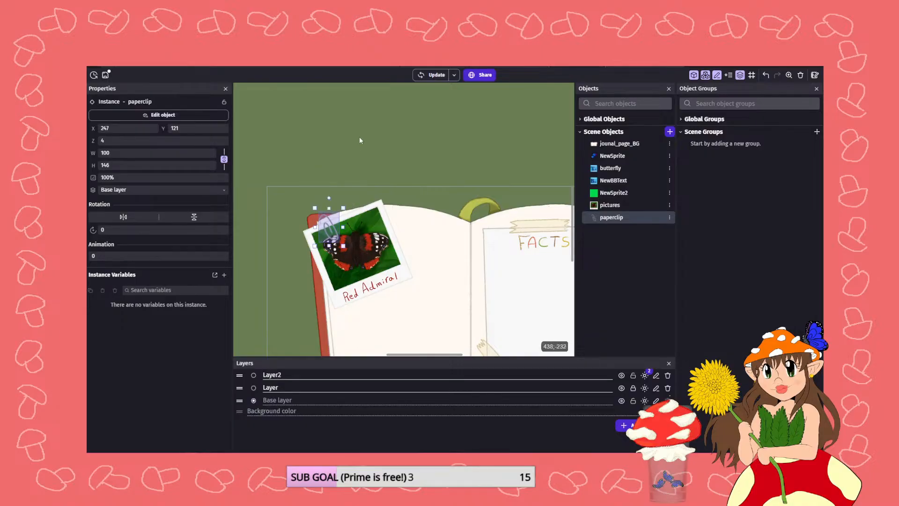
- Preview the scene to check the rearranged journal, Polaroid and paperclip
left_click(431, 75)
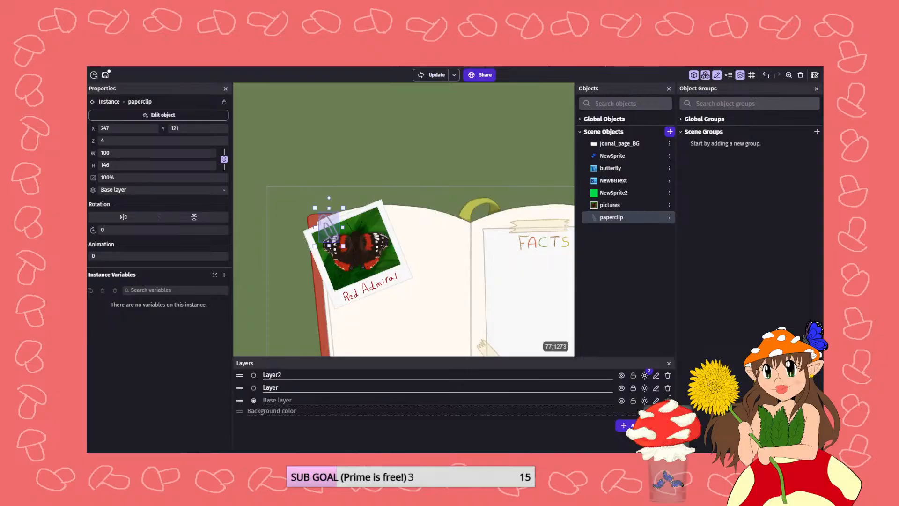
left_click(232, 421)
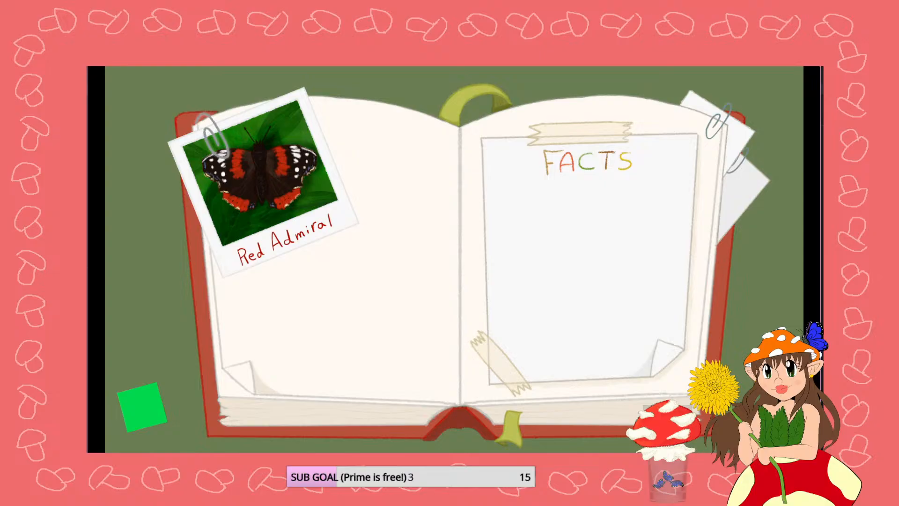
key("alt+Tab")
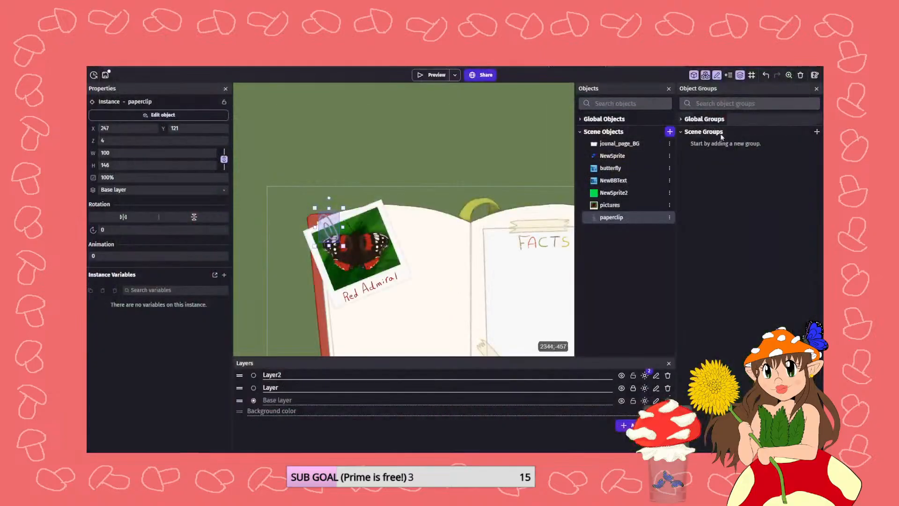
- Change the paperclip's Drop shadow color to black (0;0;0) and preview the scene
double_click(609, 217)
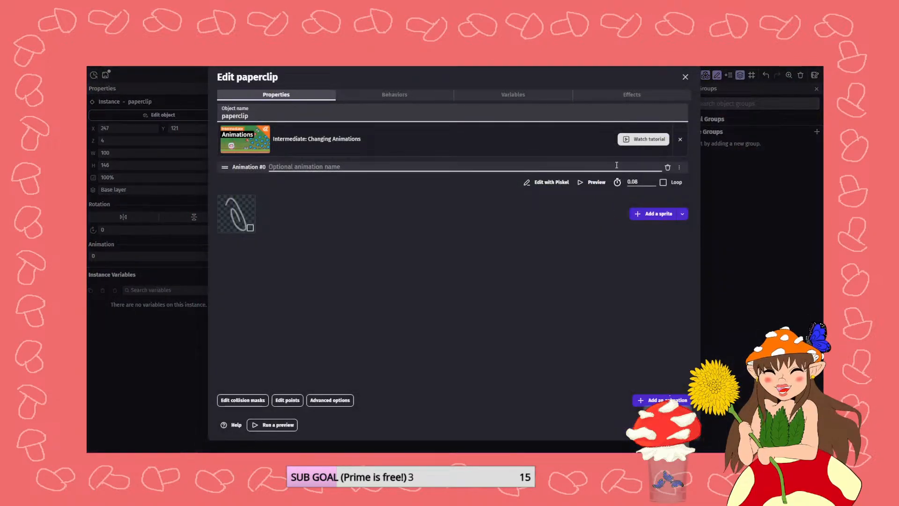
left_click(595, 96)
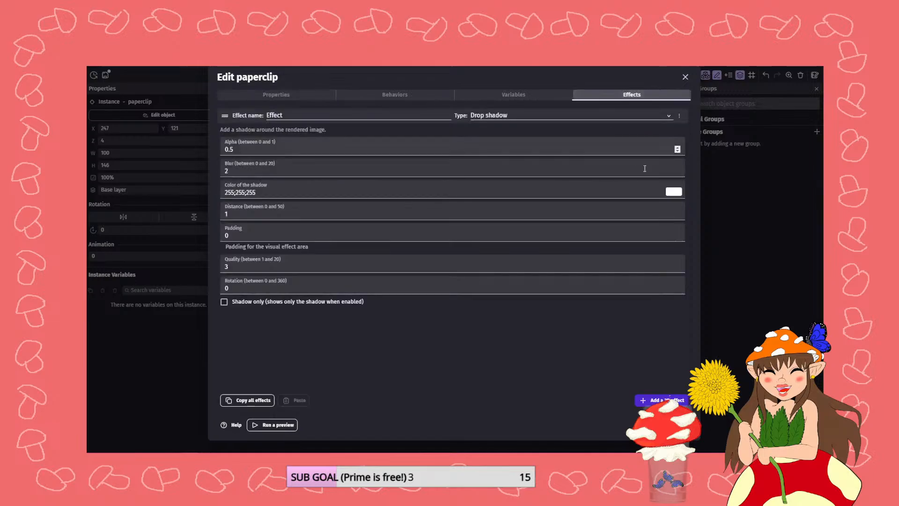
left_click(673, 192)
left_click(703, 289)
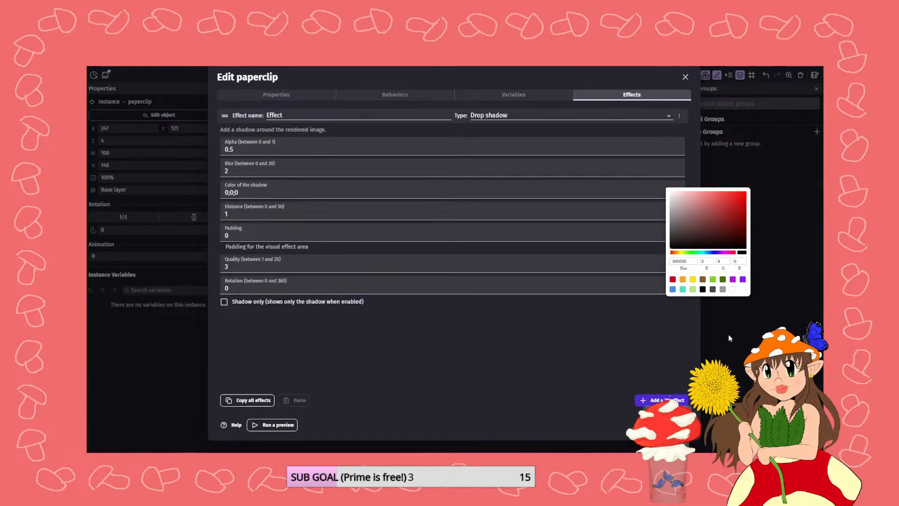
left_click(676, 424)
left_click(675, 424)
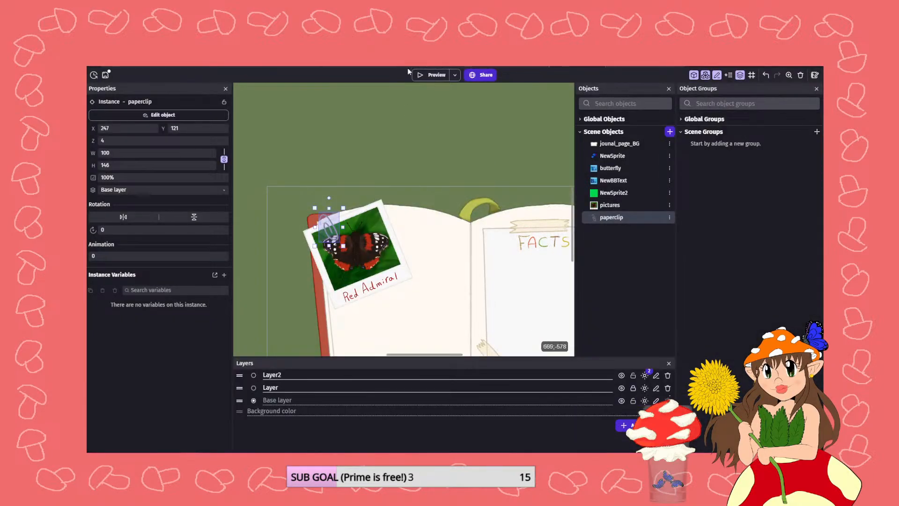
left_click(421, 77)
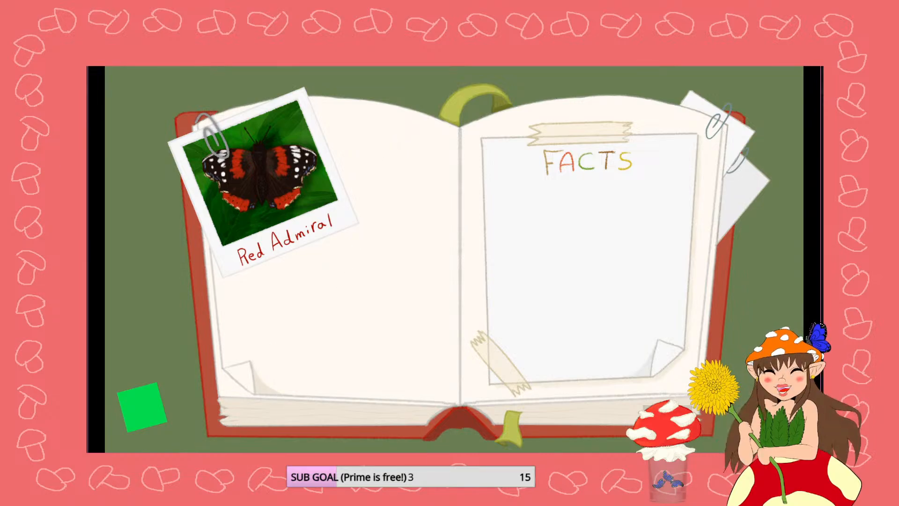
- Switch to Clip Studio Paint, hide the top picture layer inside Folder 1 of the Polaroid file, and select the layer below it
key("alt+Tab")
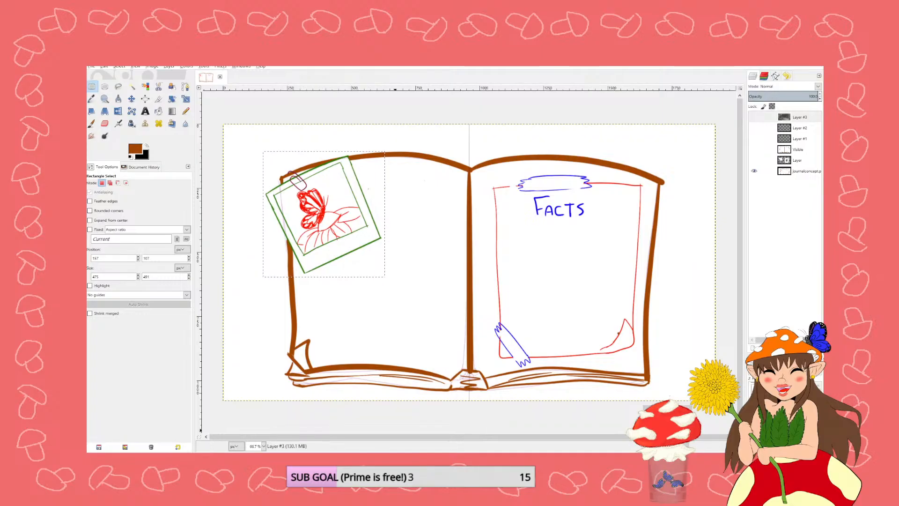
mouse_move(226, 461)
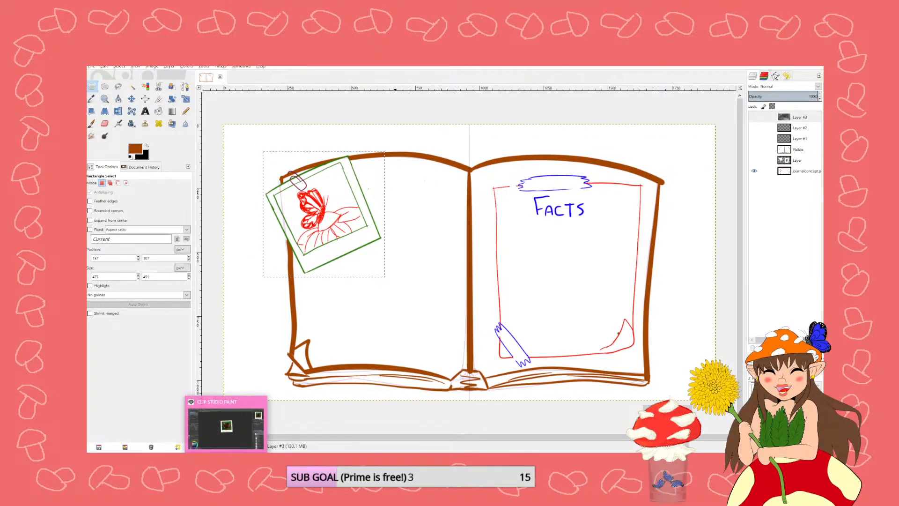
left_click(226, 426)
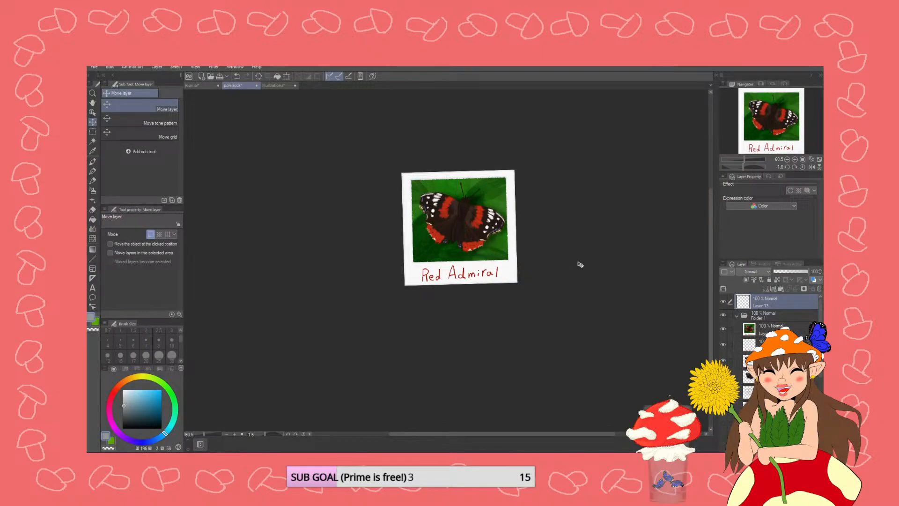
scroll(513, 270, "up", 12)
left_click(723, 329)
left_click(749, 345)
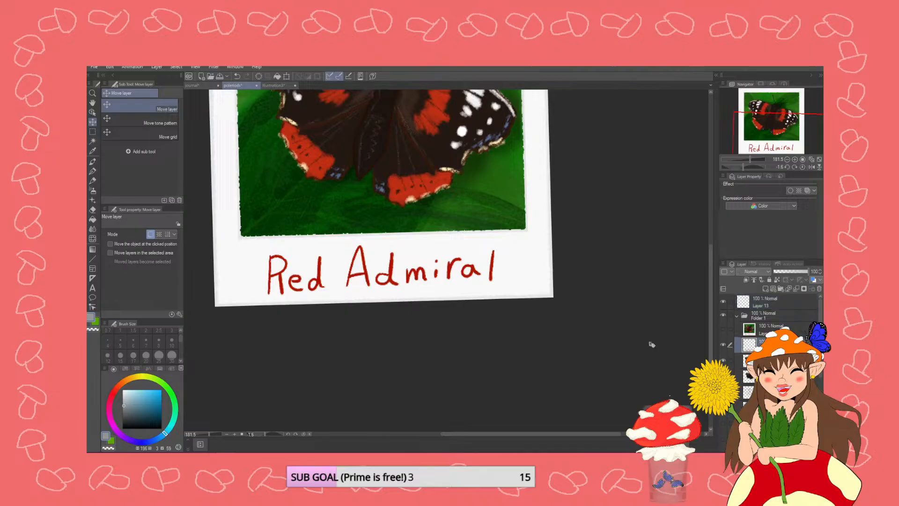
- Hide the layer with the dark red Red Admiral lettering and add a new raster layer for replacement lettering
left_click(724, 345)
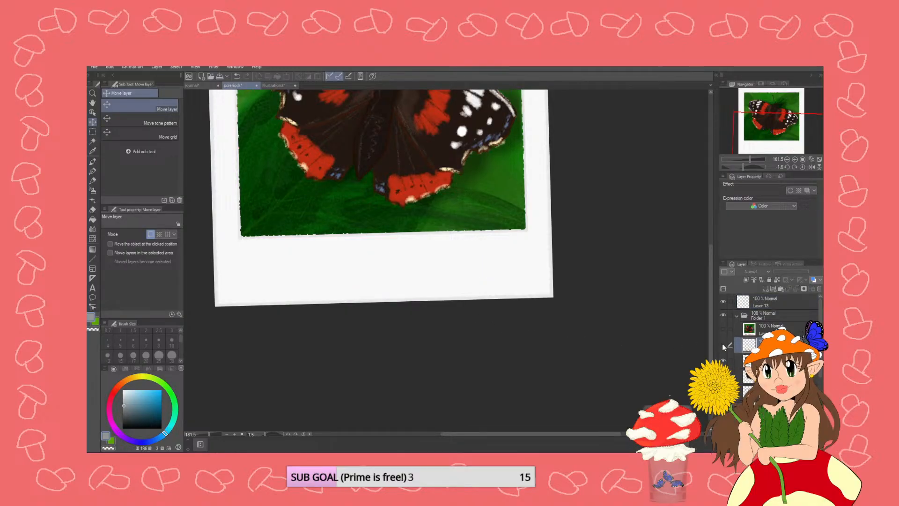
left_click(766, 289)
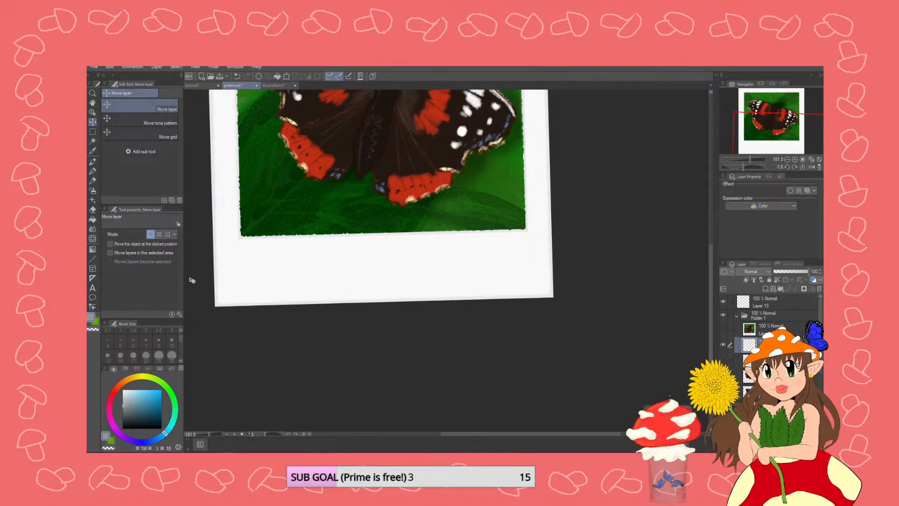
scroll(278, 245, "down", 4)
left_click_drag(485, 434, 443, 434)
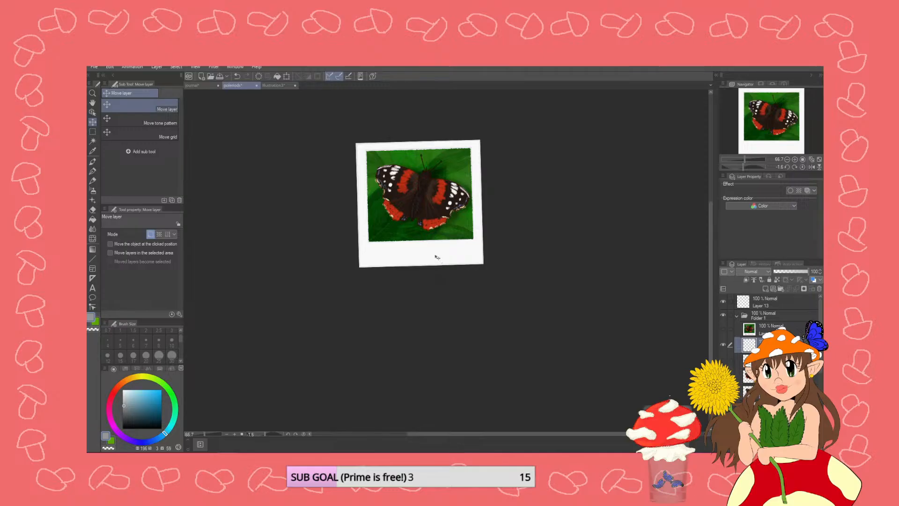
scroll(395, 209, "up", 3)
scroll(394, 209, "up", 2)
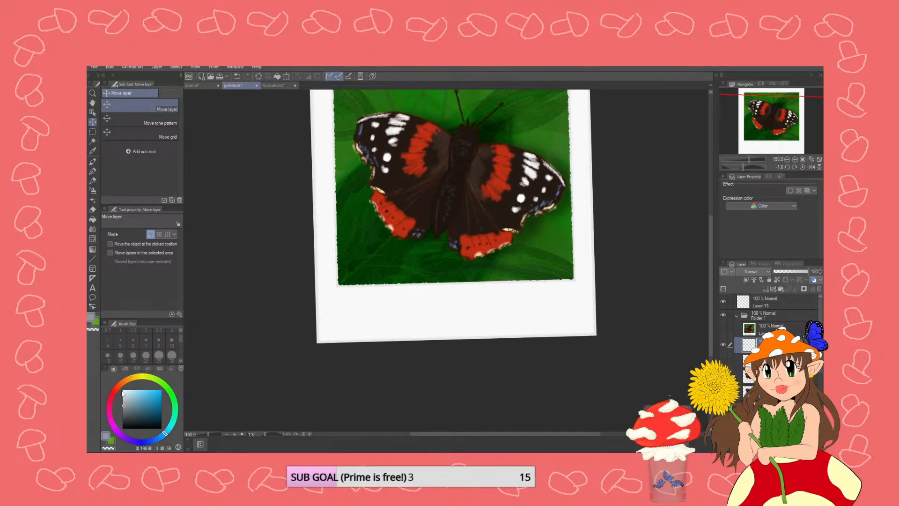
- Set up the Pencil tool with a strong orange colour and a brush size of 10
left_click(116, 391)
left_click(122, 383)
left_click(157, 398)
left_click(162, 397)
left_click(93, 180)
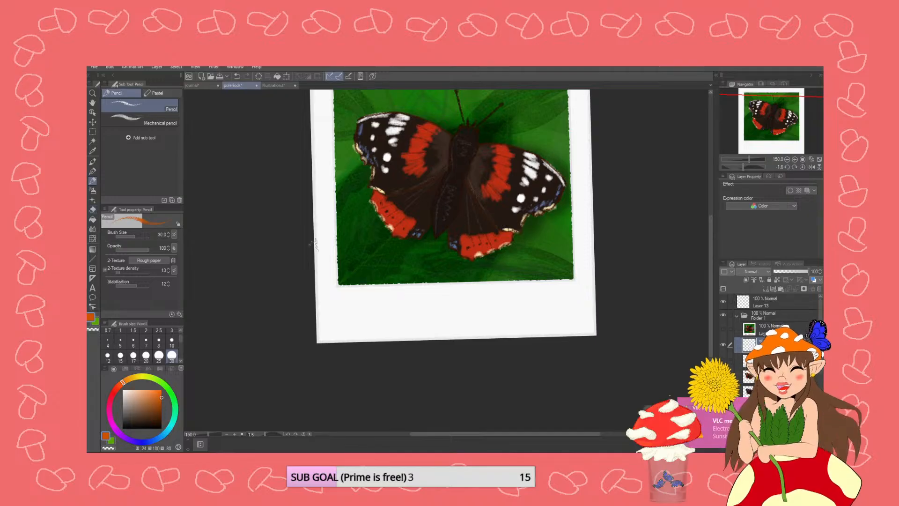
left_click(171, 341)
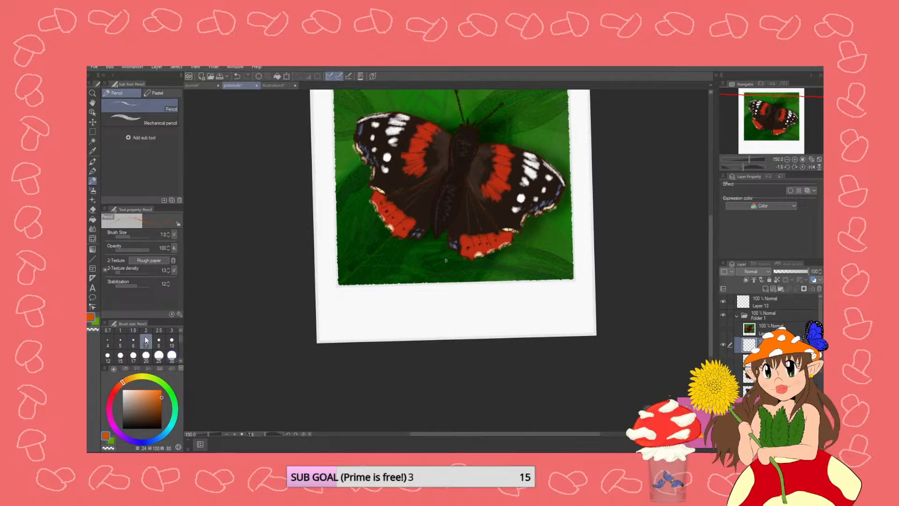
- Handwrite "Red Admiral" in orange pencil on the white strip below the butterfly photo
left_click_drag(337, 298, 329, 325)
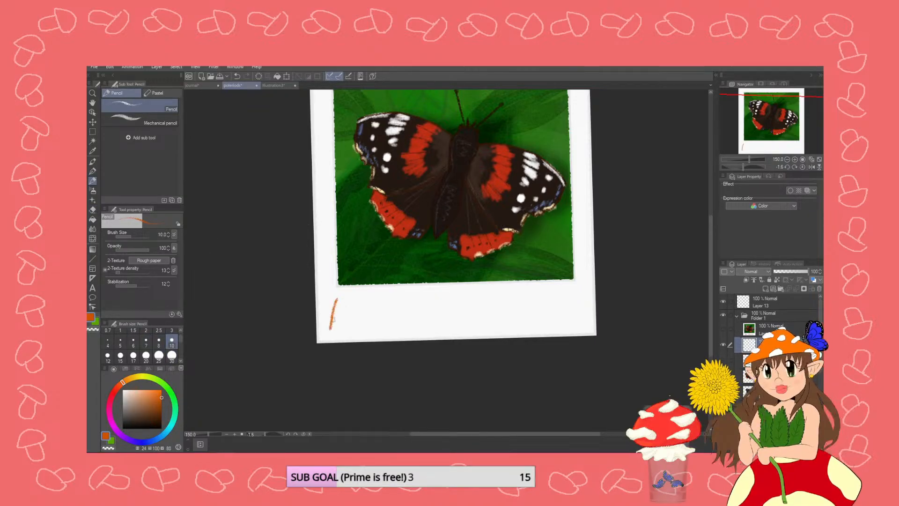
key("ctrl+z")
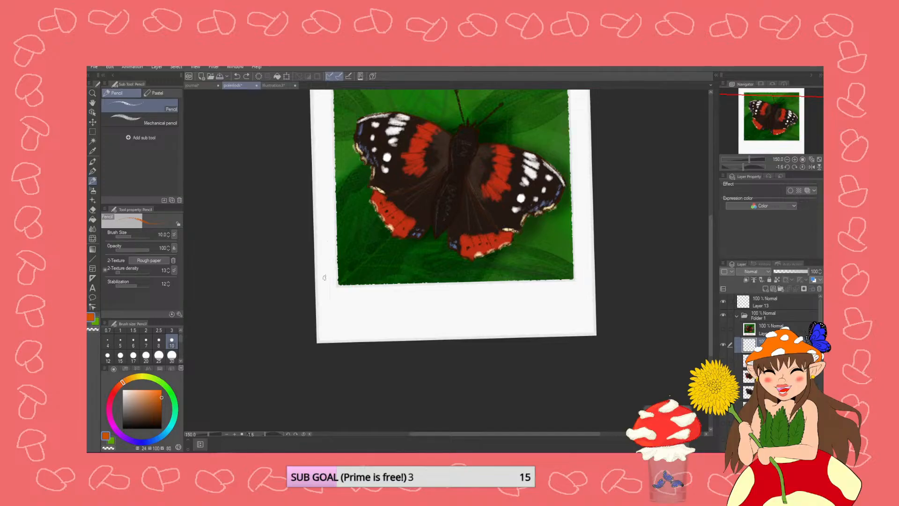
mouse_move(339, 296)
left_mouse_down()
mouse_move(337, 326)
mouse_move(341, 311)
mouse_move(350, 327)
mouse_move(368, 310)
mouse_move(361, 326)
mouse_move(375, 323)
left_mouse_up()
mouse_move(389, 314)
left_mouse_down()
mouse_move(396, 307)
mouse_move(399, 323)
mouse_move(425, 323)
mouse_move(433, 295)
mouse_move(442, 323)
mouse_move(441, 315)
left_mouse_up()
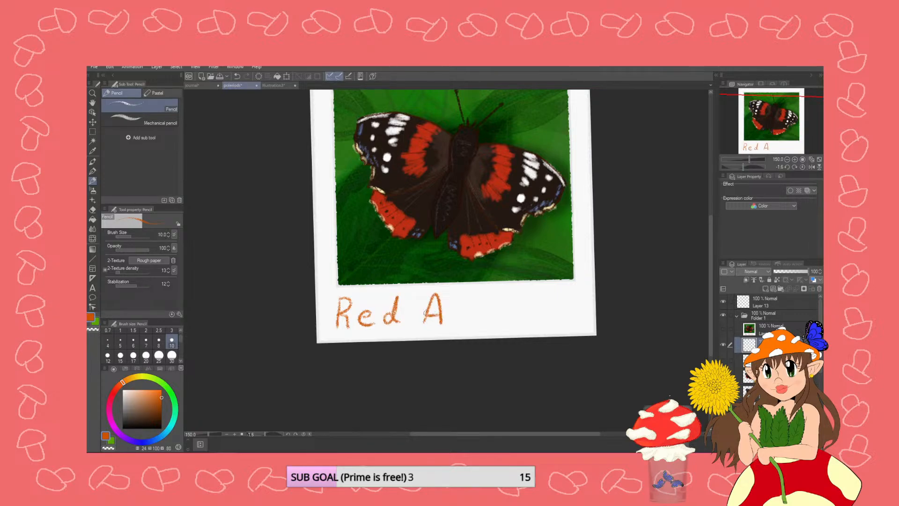
key("ctrl+z")
mouse_move(458, 310)
left_mouse_down()
mouse_move(447, 319)
mouse_move(458, 320)
left_mouse_up()
left_click_drag(462, 295, 466, 320)
mouse_move(468, 307)
left_mouse_down()
mouse_move(469, 321)
mouse_move(496, 320)
mouse_move(509, 304)
mouse_move(541, 320)
left_mouse_up()
left_click(498, 301)
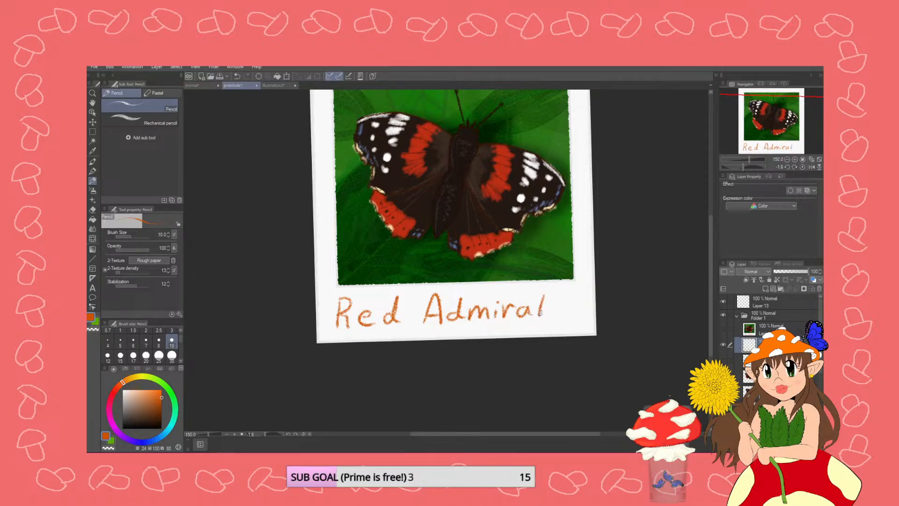
- Shift the pencil lettering slightly to the right to centre it on the Polaroid's white strip
left_click(92, 123)
left_click_drag(239, 277, 257, 281)
scroll(291, 224, "down", 2)
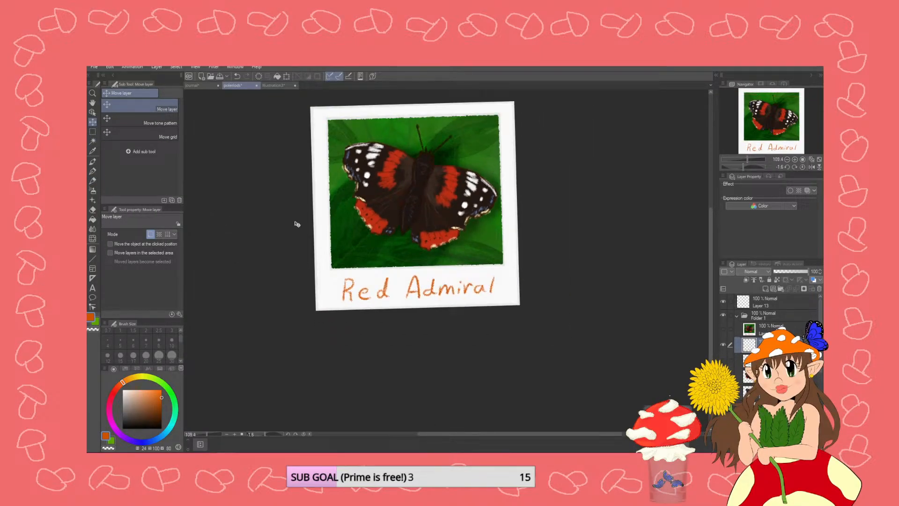
scroll(208, 185, "up", 2)
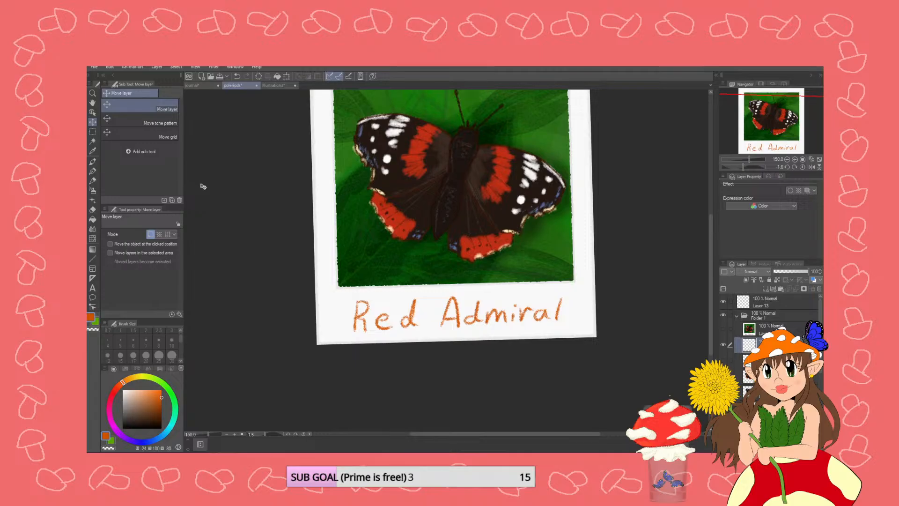
scroll(205, 185, "down", 2)
scroll(206, 184, "up", 1)
scroll(207, 185, "down", 2)
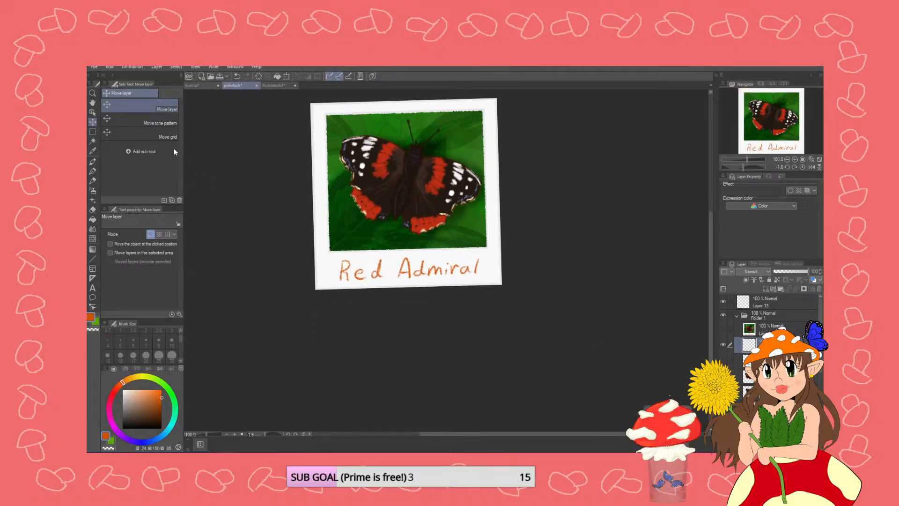
- Export the Polaroid as a PNG named red_admiral_photo_pencilwriting in the journal art folder, keeping the default export settings
left_click(94, 66)
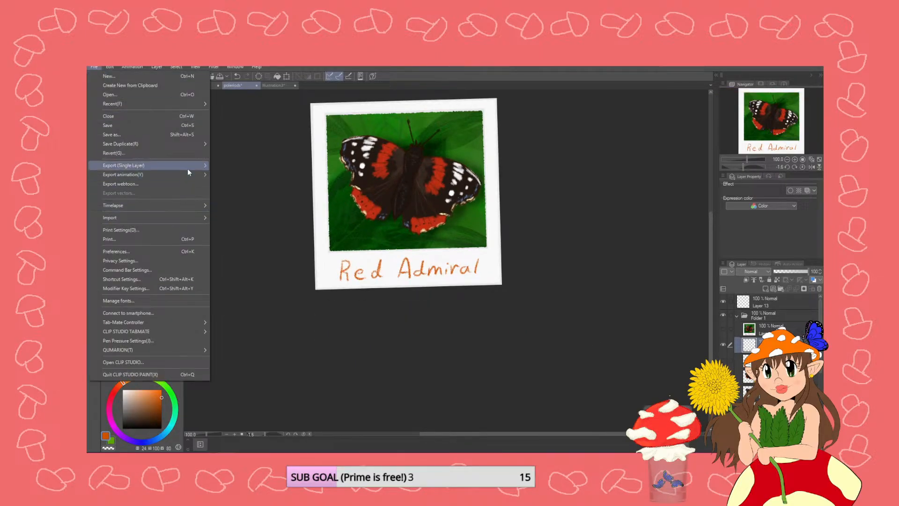
mouse_move(187, 168)
left_click(229, 186)
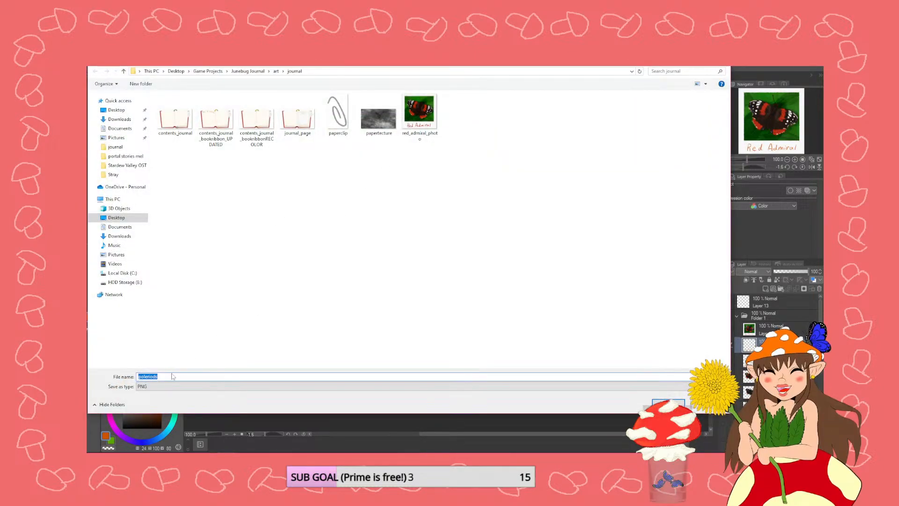
left_click(419, 114)
double_click(196, 375)
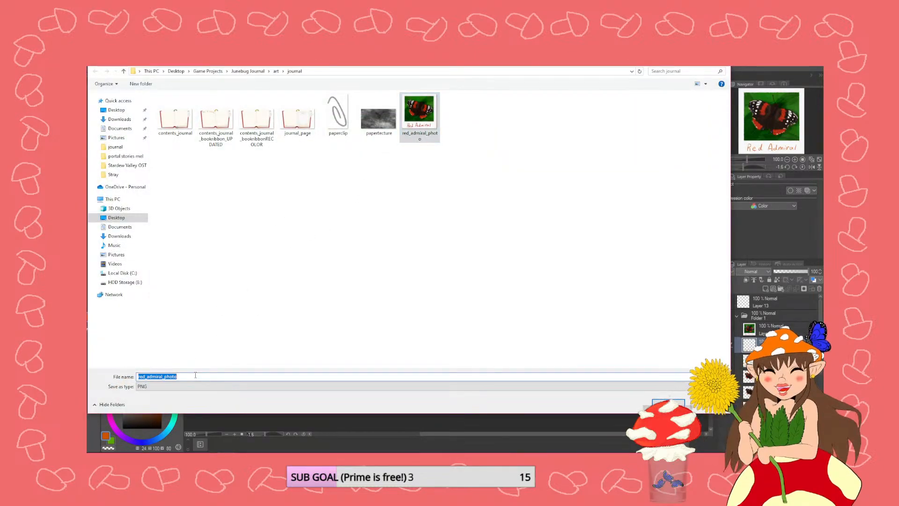
left_click(195, 375)
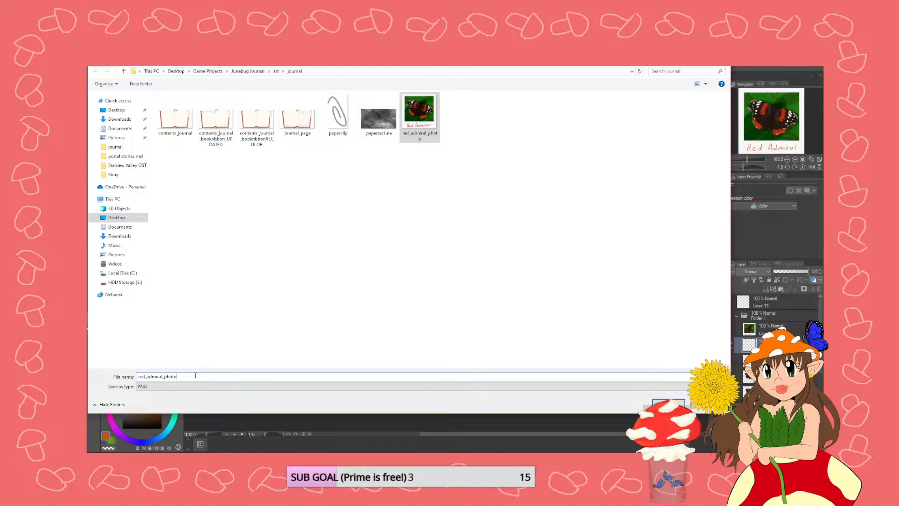
type("_pencilwriting")
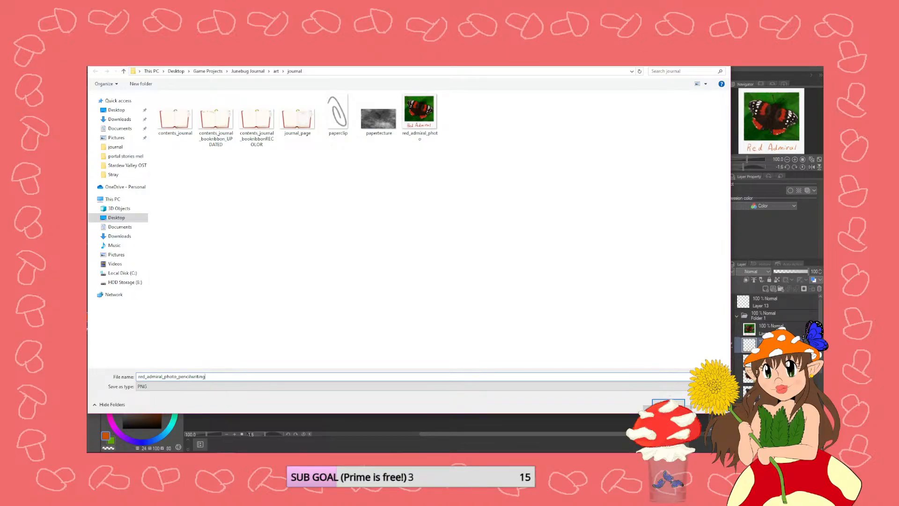
key("Return")
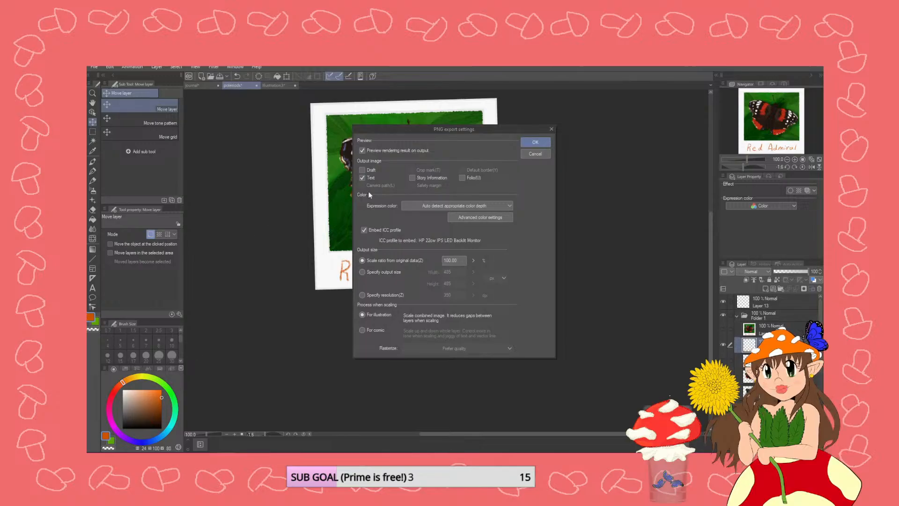
left_click(543, 143)
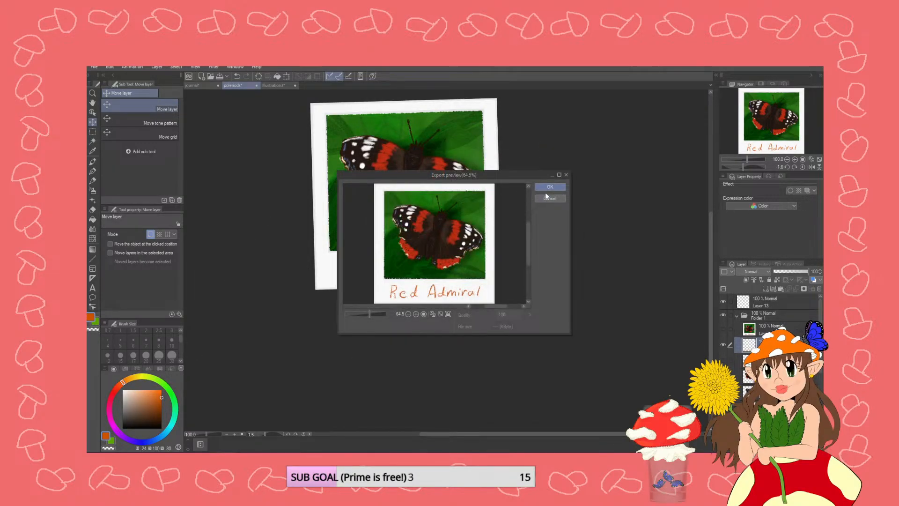
left_click(547, 187)
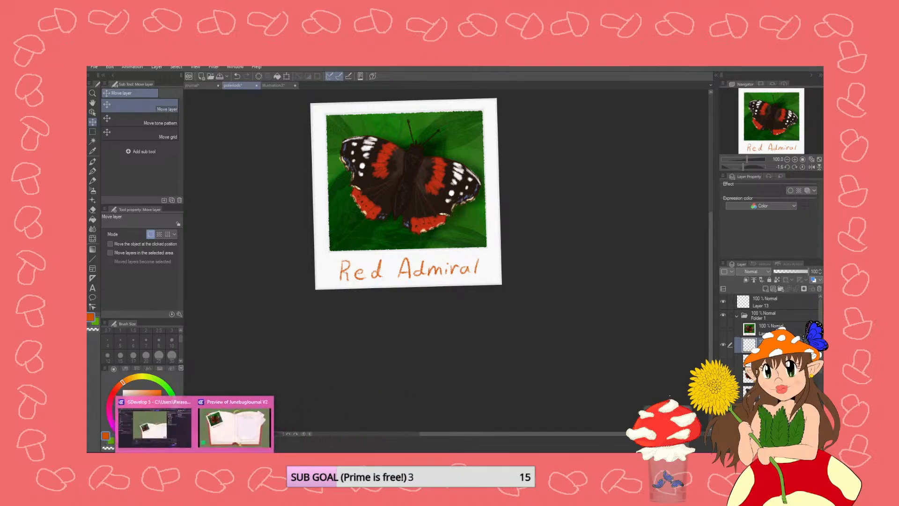
- Switch to GDevelop and add the pencil-lettered Polaroid image as a second frame in the pictures object's red_admiral animation
left_click(177, 427)
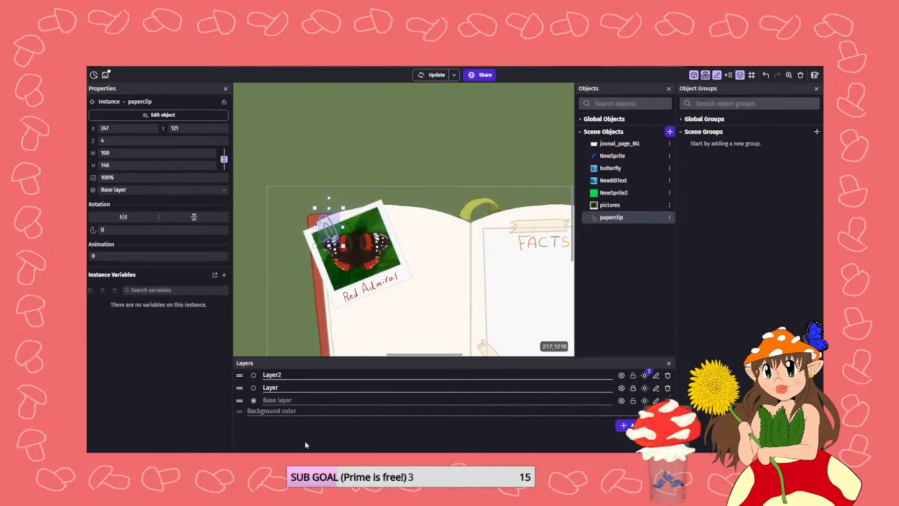
double_click(611, 206)
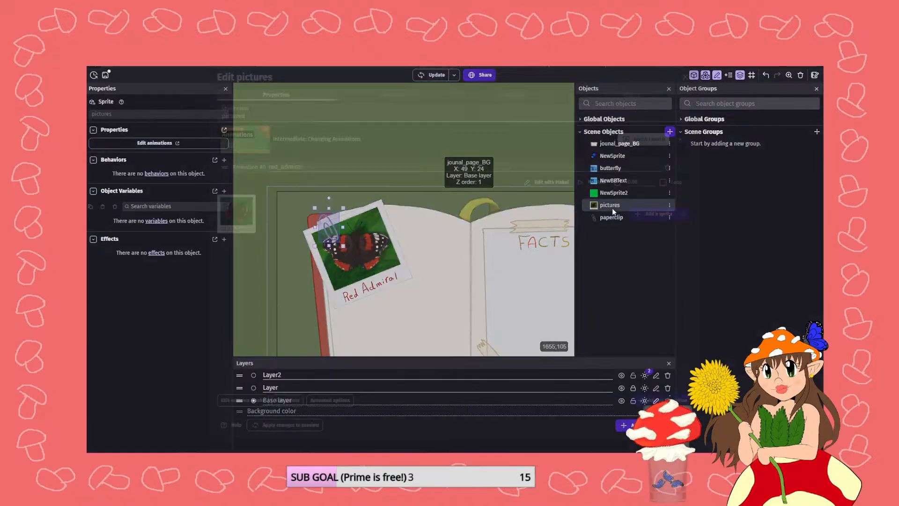
left_click(652, 213)
left_click(368, 229)
left_click(483, 349)
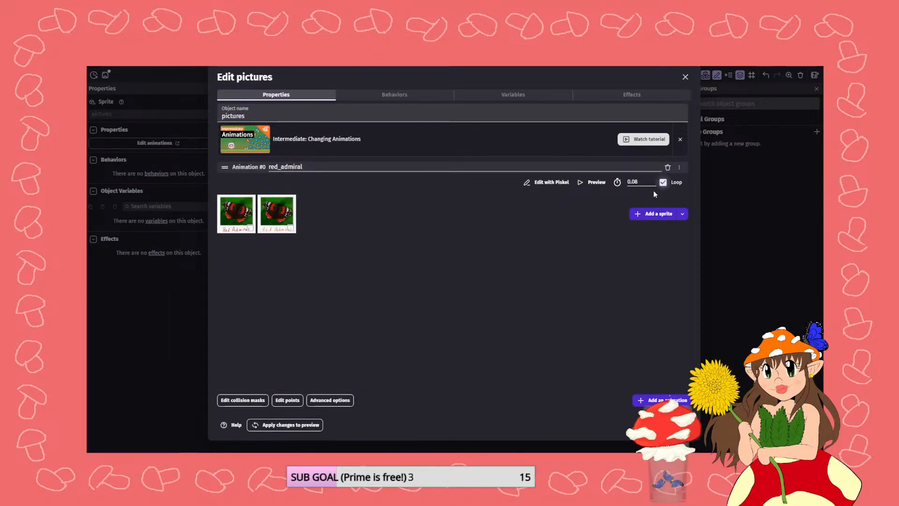
- Preview the red_admiral animation and try a speed of 60 FPS
left_click(597, 184)
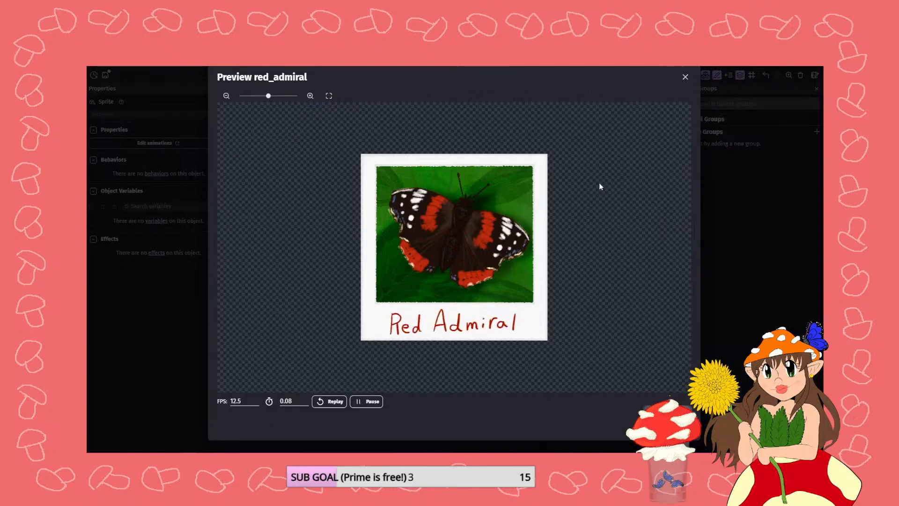
double_click(252, 401)
type("10")
key("BackSpace")
key("BackSpace")
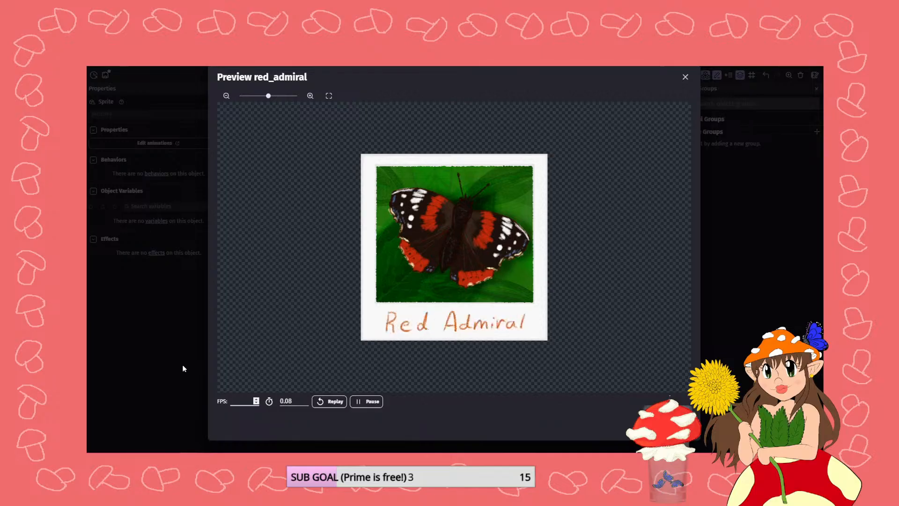
type("60")
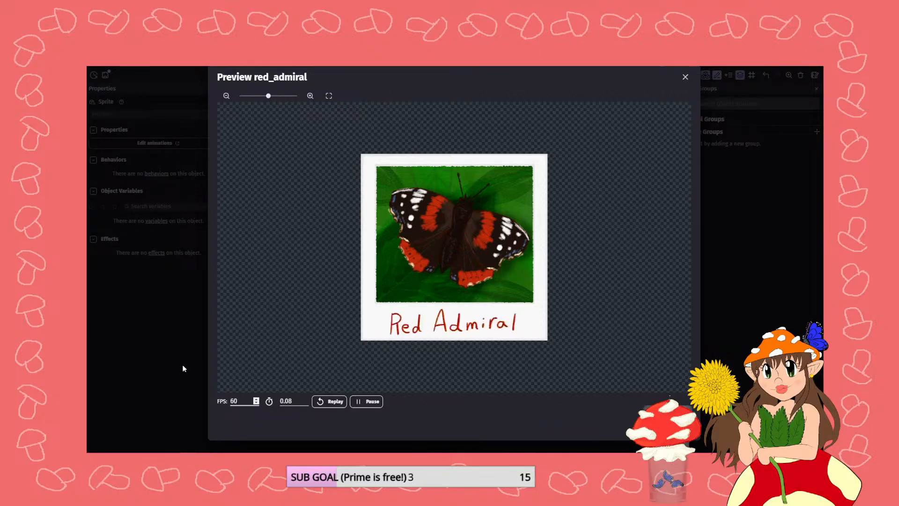
- Slow the animation preview to 1 FPS, set the time between frames to 1.045 seconds, and close the preview
left_click(291, 401)
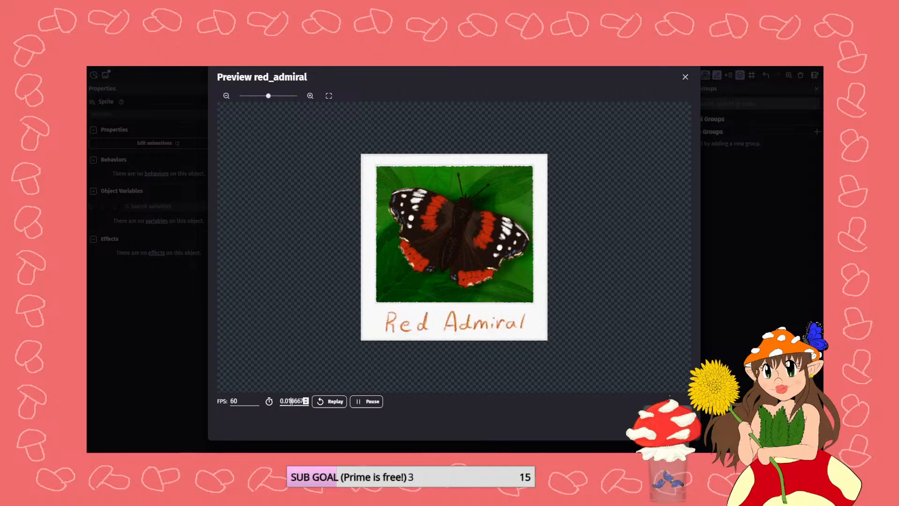
left_click_drag(238, 402, 200, 406)
key("ctrl+a")
type("1")
left_click(305, 399)
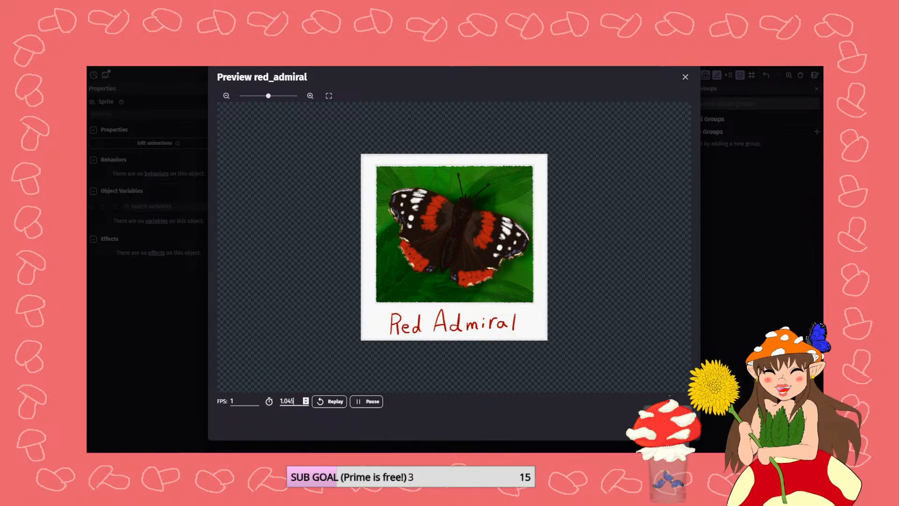
key("Escape")
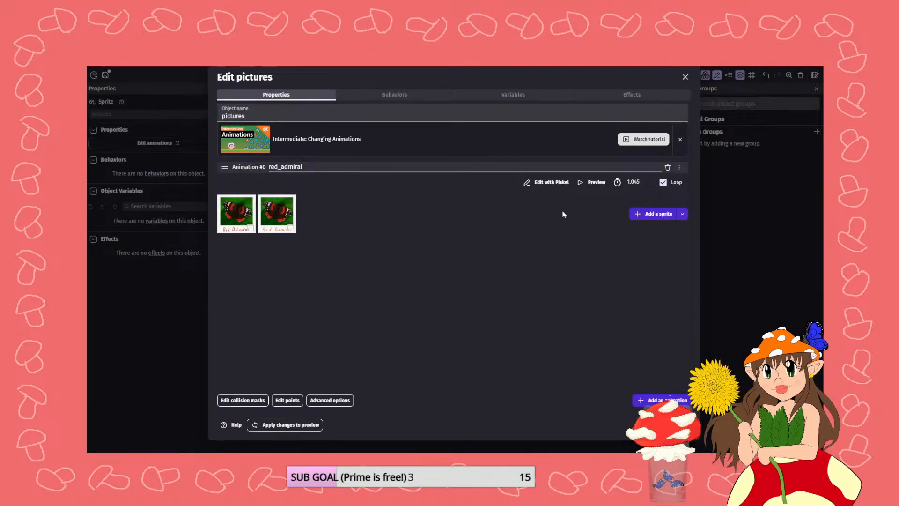
- Turn off looping for red_admiral, remove the frame with the dark red lettering, and apply the object changes
left_click(664, 183)
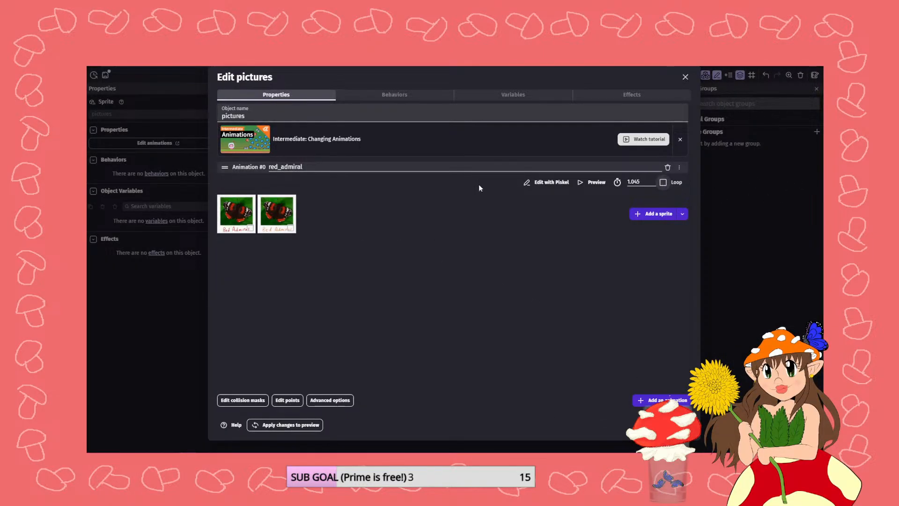
right_click(242, 229)
left_click(251, 230)
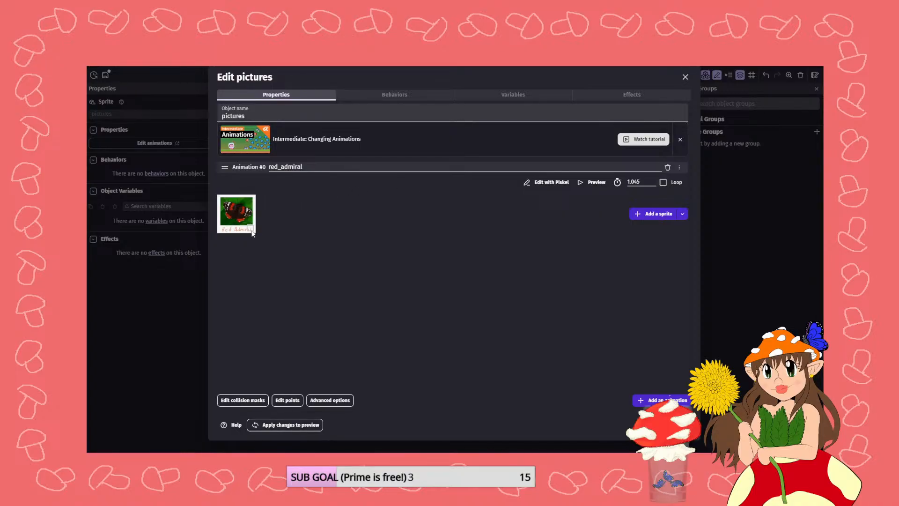
left_click(674, 425)
- Examine the Polaroid with its pencil lettering on the journal page, clearing the paperclip selection
scroll(477, 306, "down", 5)
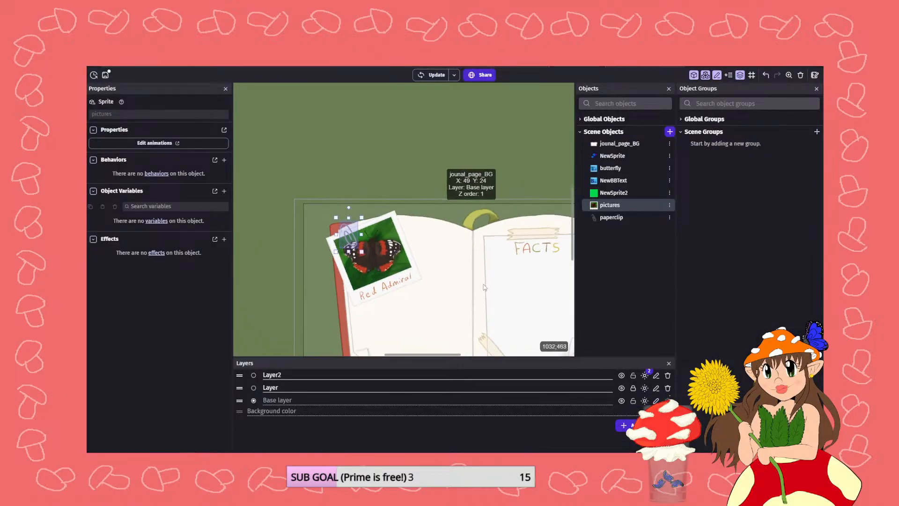
scroll(478, 306, "up", 2)
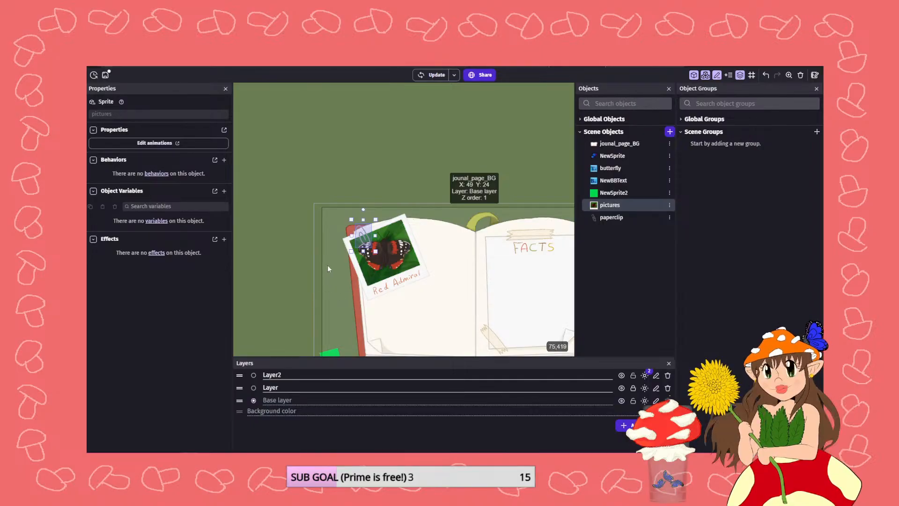
scroll(402, 267, "down", 4)
scroll(468, 283, "up", 3)
scroll(470, 284, "down", 1)
left_click(250, 302)
scroll(369, 315, "up", 2)
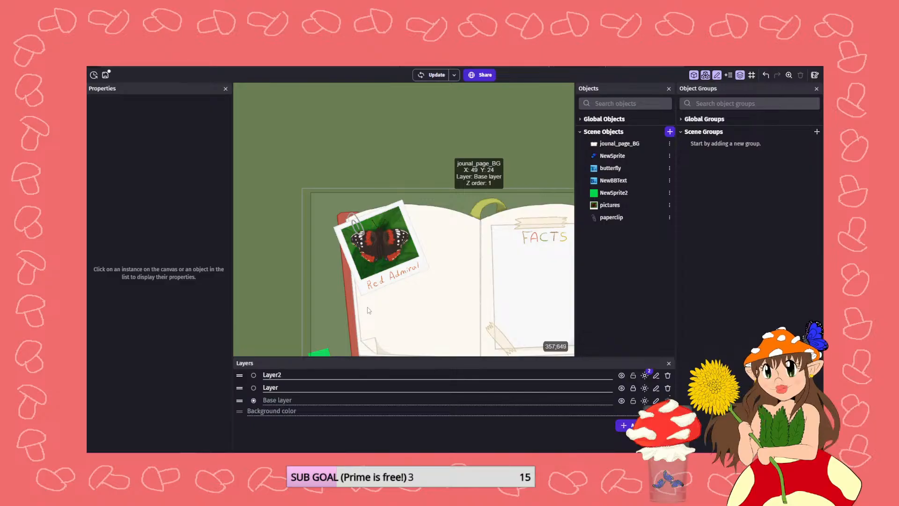
- Examine the whole journal spread, comparing the Red Admiral Polaroid with the FACTS page
scroll(380, 298, "up", 3)
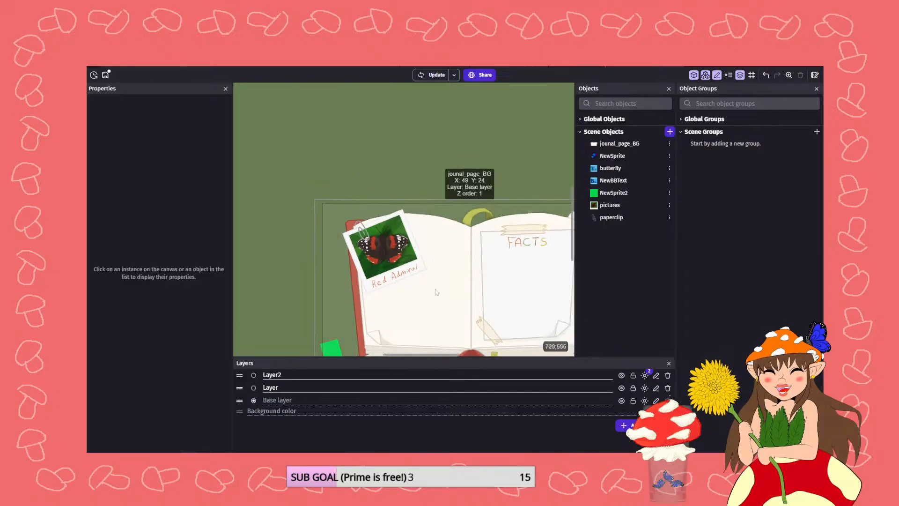
scroll(470, 283, "up", 3)
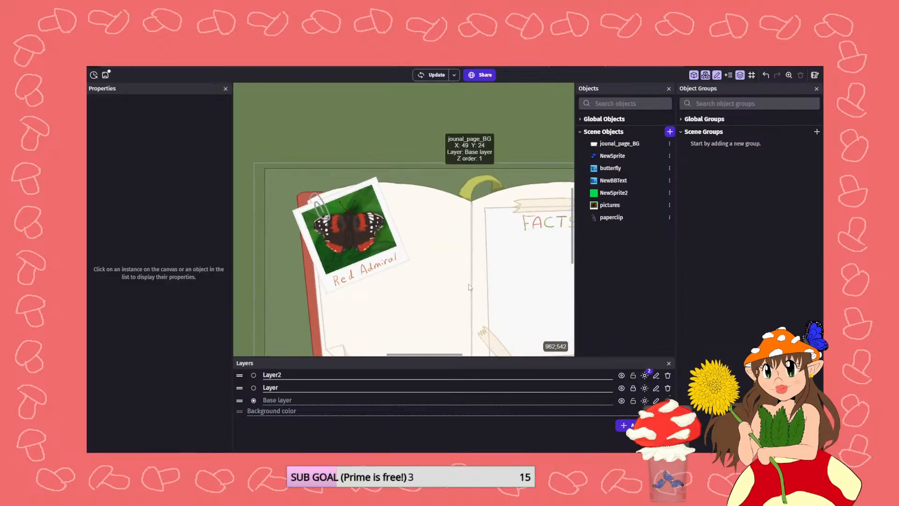
scroll(470, 283, "down", 4)
mouse_move(572, 232)
left_mouse_down()
mouse_move(575, 253)
mouse_move(573, 244)
left_mouse_up()
left_click_drag(454, 354, 465, 354)
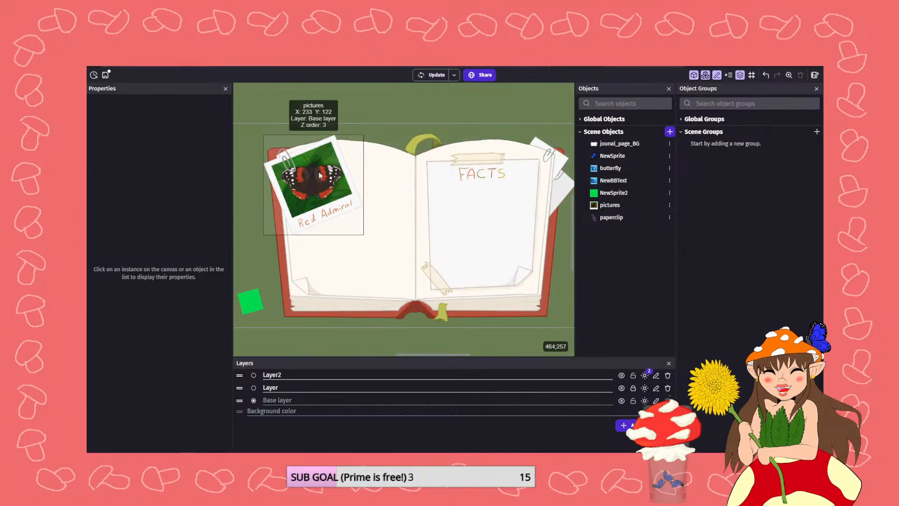
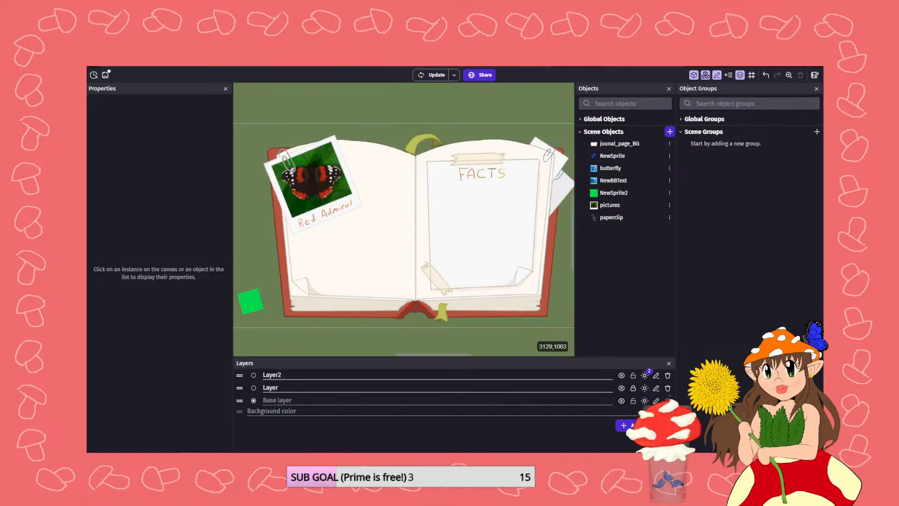
key("super+d")
key("super+d")
scroll(249, 236, "up", 2)
scroll(283, 250, "up", 3)
scroll(386, 231, "down", 4)
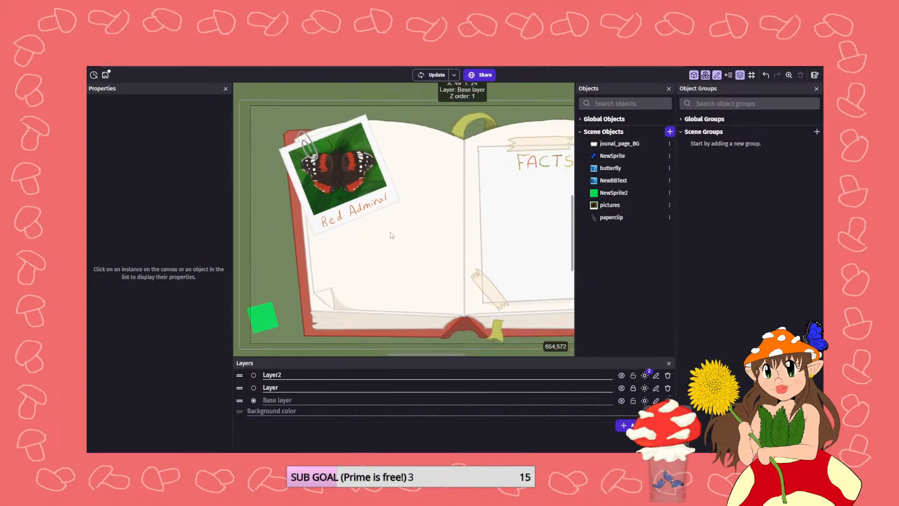
left_click_drag(429, 354, 434, 355)
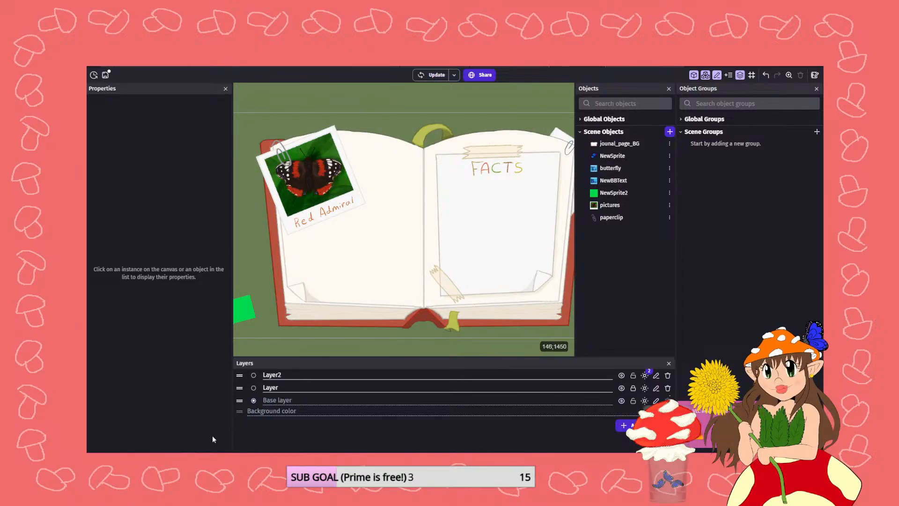
- Switch to Clip Studio Paint, rename the butterfly artwork's Folder 1 to red_admiral, and hide it
key("alt+Tab")
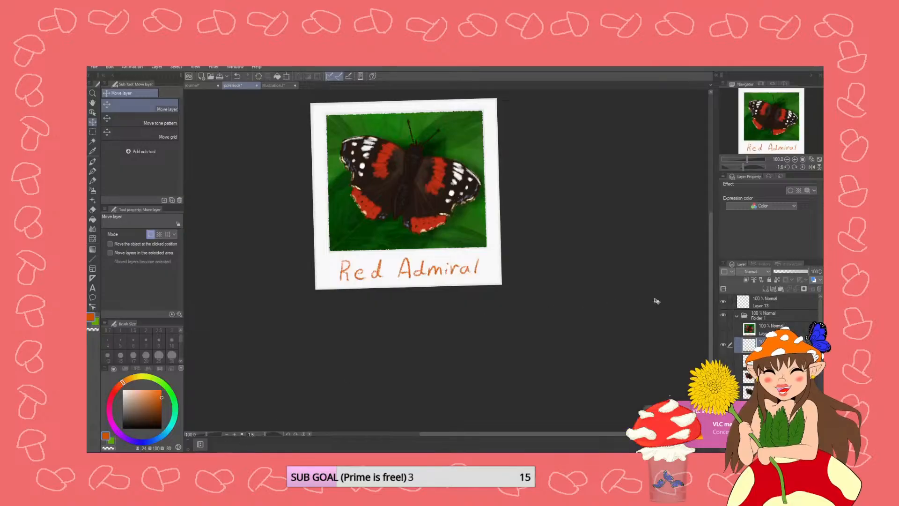
left_click(738, 317)
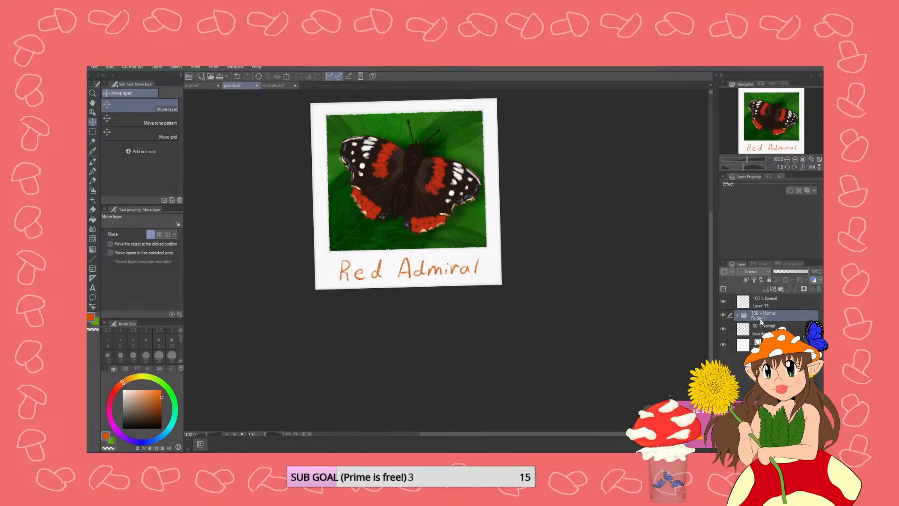
double_click(761, 319)
type("red")
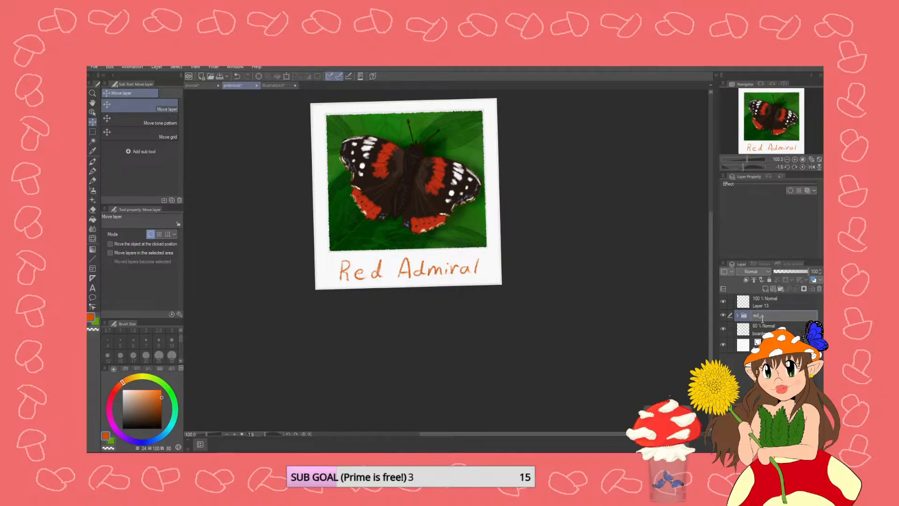
type("_admi")
key("Return")
left_click(722, 315)
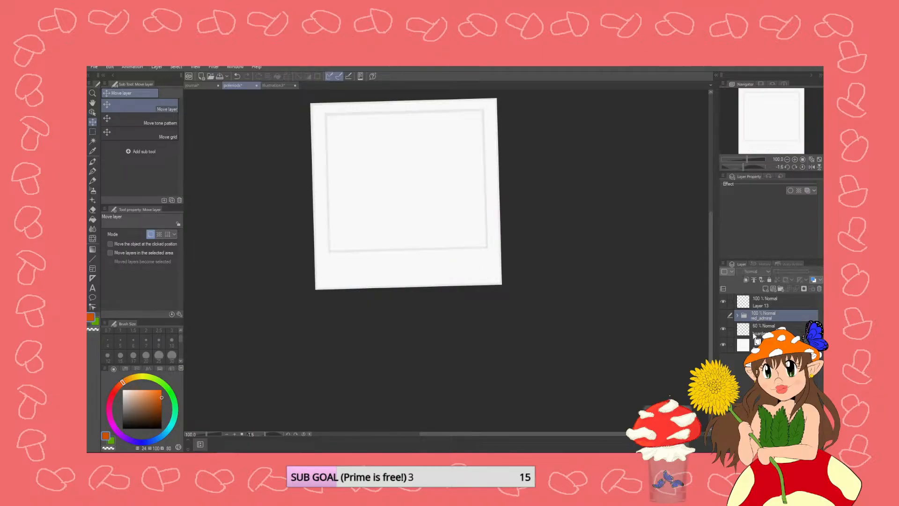
- Select the photo area inside the blank Polaroid's border, fill it with black on a new layer, and deselect
left_click(754, 333)
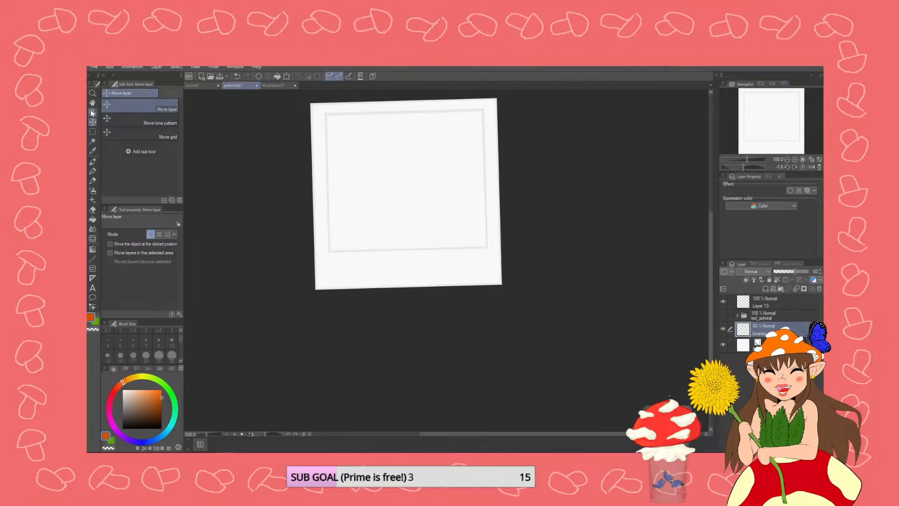
left_click(92, 141)
left_click(387, 171)
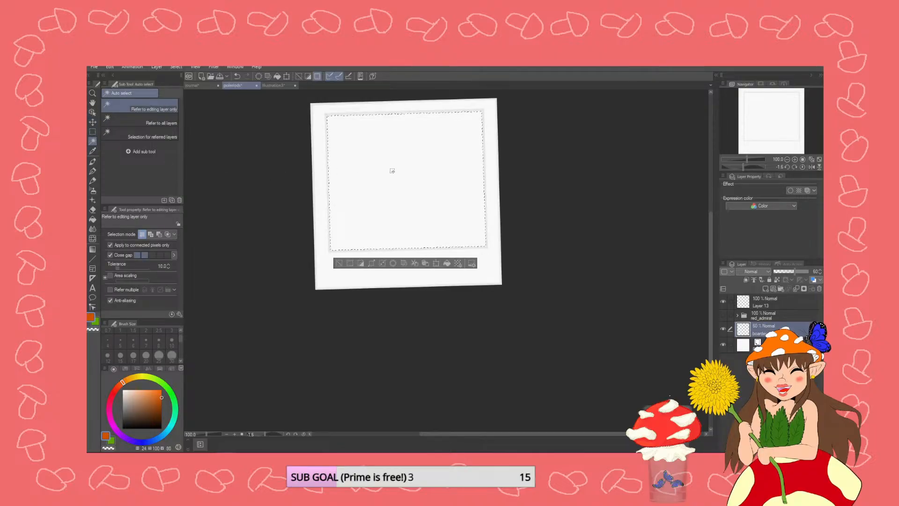
key("ctrl+shift+n")
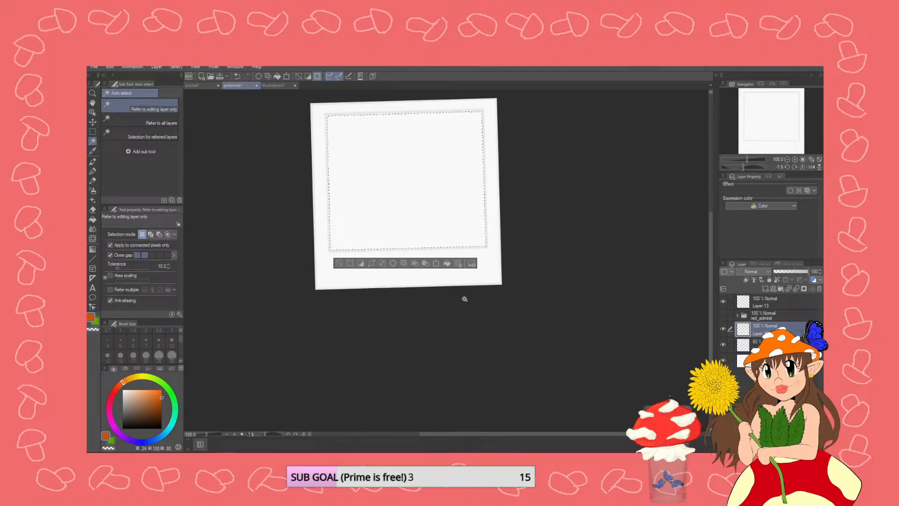
left_click(92, 219)
left_click(161, 427)
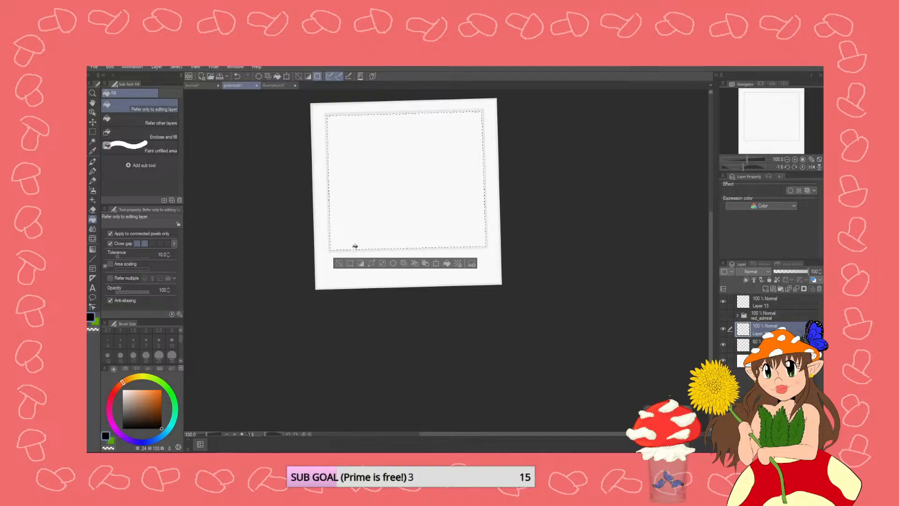
left_click(356, 244)
key("ctrl+d")
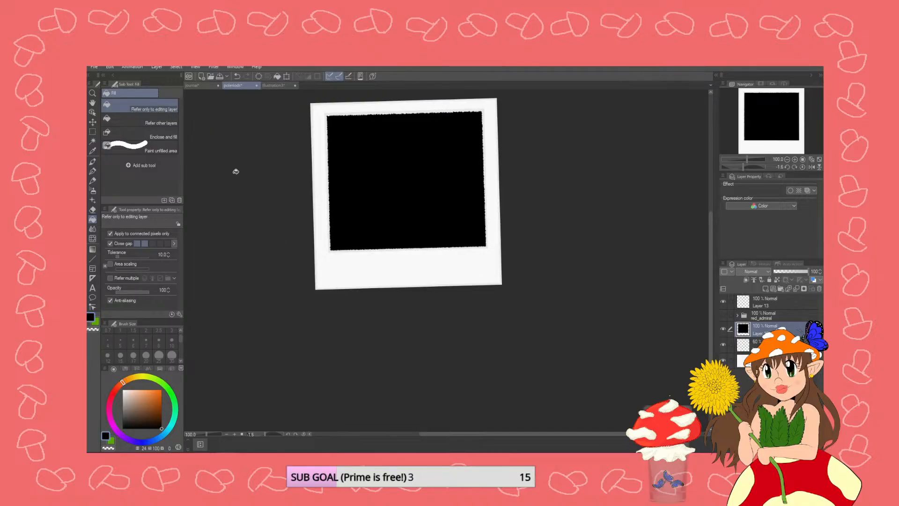
- Draw a large white question mark on the black photo area with the Pencil at size 10
scroll(235, 173, "up", 1)
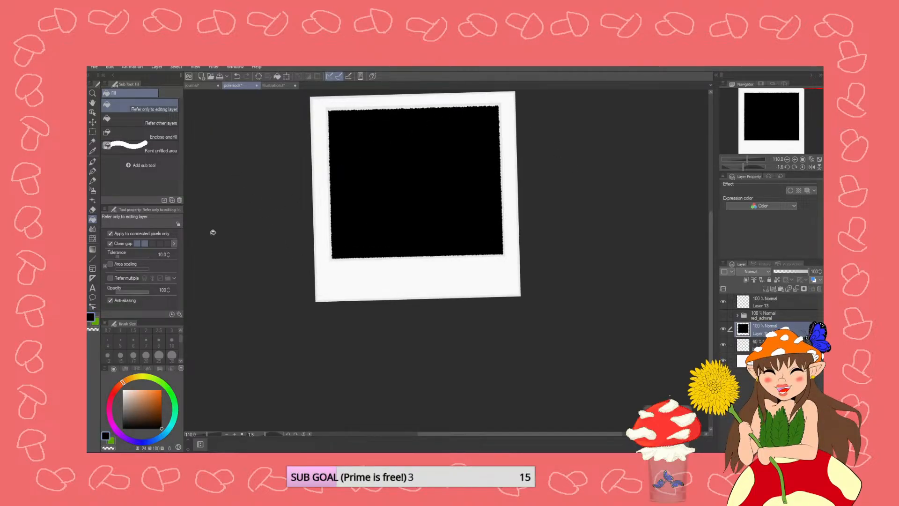
left_click(123, 390)
left_click(93, 161)
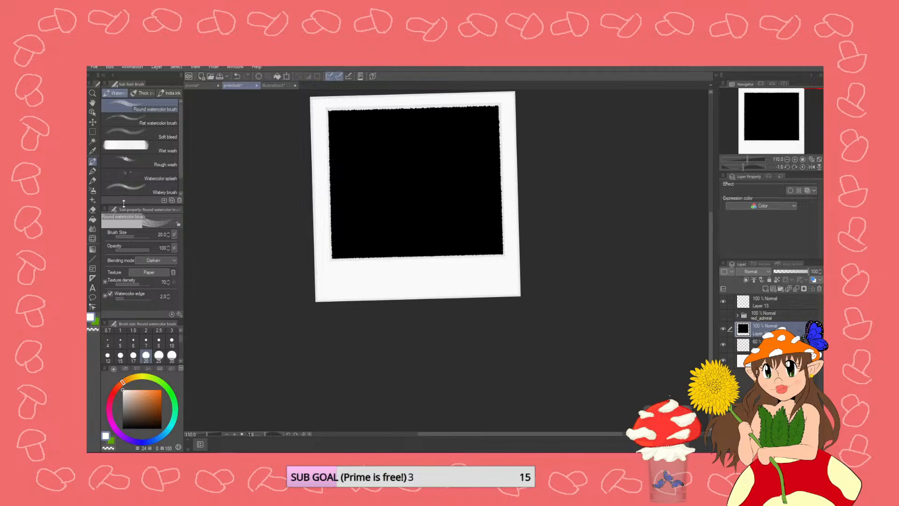
left_click(92, 181)
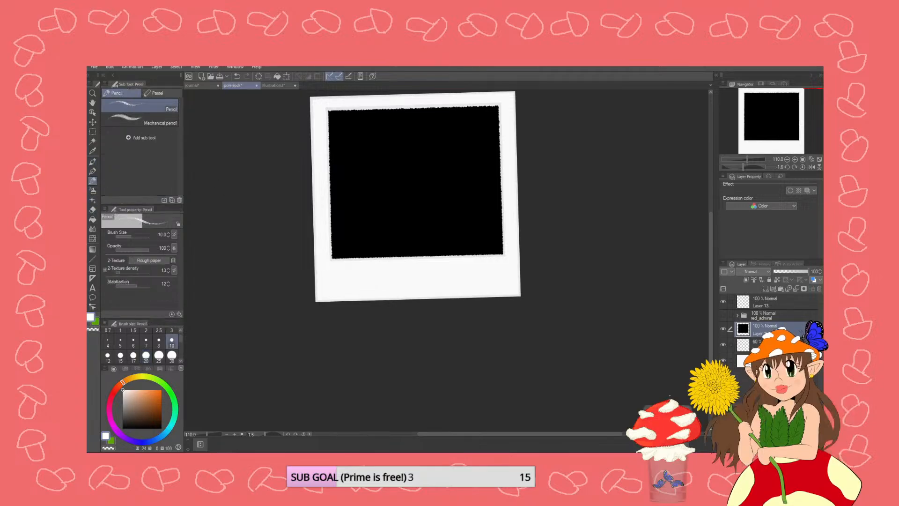
mouse_move(378, 156)
left_mouse_down()
mouse_move(390, 127)
mouse_move(431, 161)
mouse_move(411, 225)
mouse_move(420, 214)
left_mouse_up()
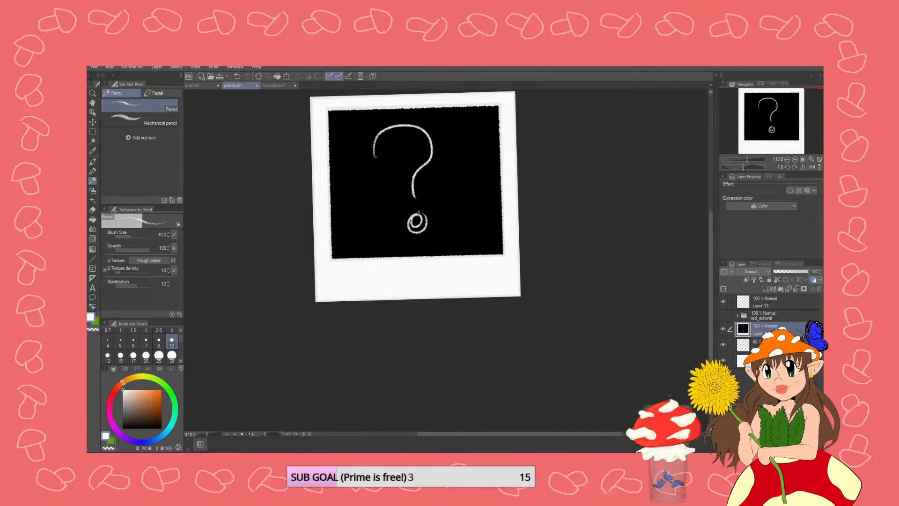
- Try adding white pencil doodles of two small winged insects and a scribbled shape around the question mark
mouse_move(467, 164)
left_mouse_down()
mouse_move(475, 164)
mouse_move(470, 171)
left_mouse_up()
mouse_move(361, 209)
left_mouse_down()
mouse_move(369, 232)
mouse_move(358, 206)
mouse_move(379, 185)
mouse_move(392, 201)
mouse_move(342, 211)
mouse_move(360, 222)
mouse_move(364, 212)
mouse_move(347, 193)
left_mouse_up()
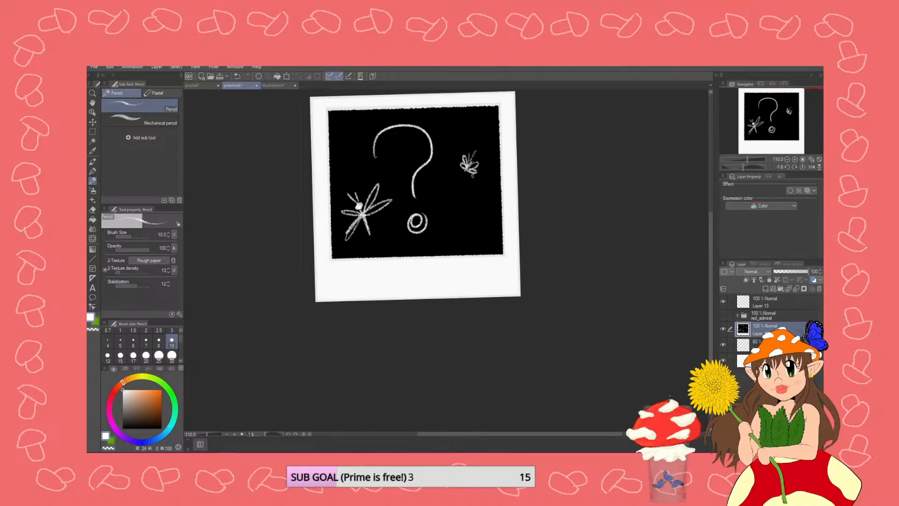
mouse_move(487, 219)
left_mouse_down()
mouse_move(476, 212)
mouse_move(455, 236)
mouse_move(486, 216)
mouse_move(455, 240)
mouse_move(461, 245)
mouse_move(494, 213)
mouse_move(464, 226)
left_mouse_up()
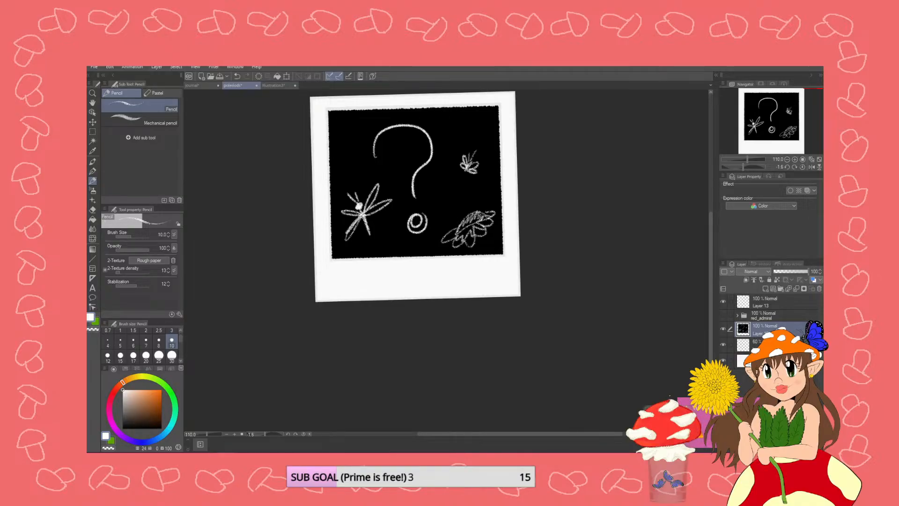
- Undo the doodles around the question mark
key("ctrl+z")
key("ctrl+z")
key("ctrl+z")
key("ctrl+z")
key("ctrl+z")
key("ctrl+z")
key("ctrl+z")
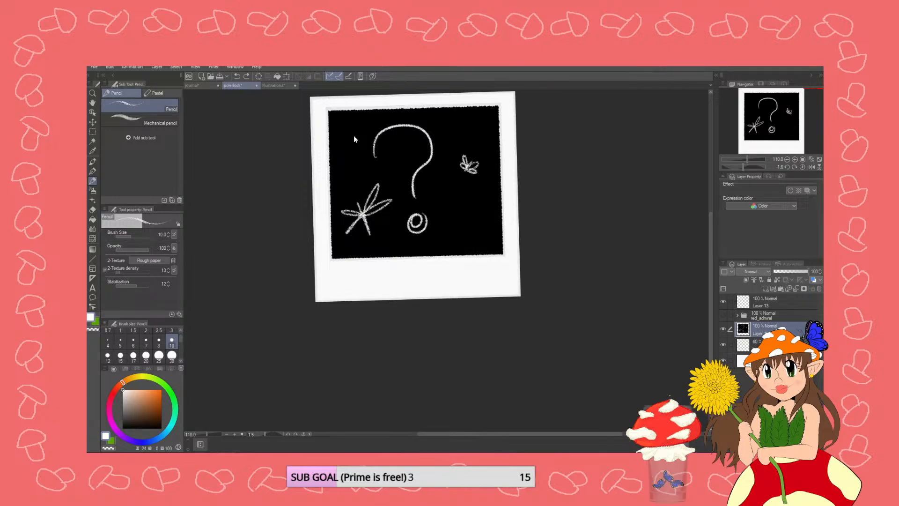
key("ctrl+z")
key("ctrl+z")
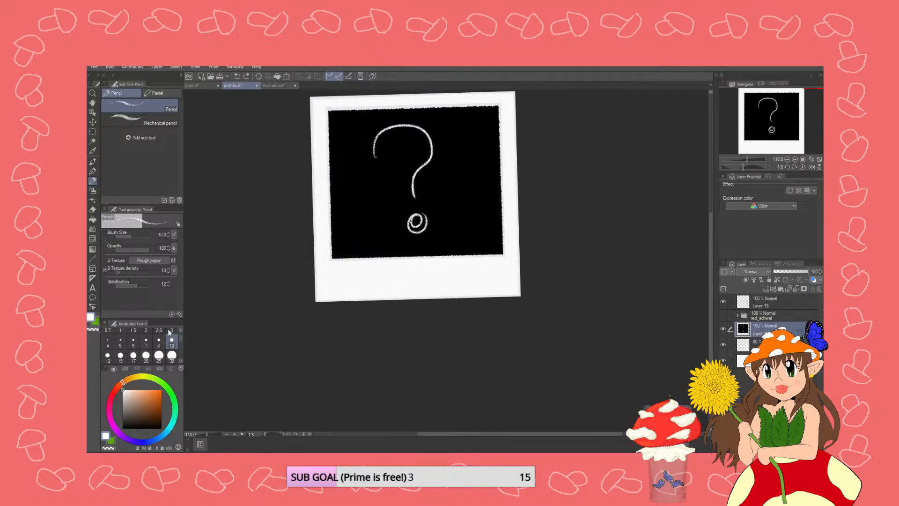
- Set the pencil size to 15, thicken the question mark's curve and stem, and fill in its dot with white
left_click(120, 356)
mouse_move(374, 141)
left_mouse_down()
mouse_move(411, 125)
mouse_move(418, 168)
mouse_move(423, 133)
mouse_move(375, 155)
mouse_move(390, 123)
mouse_move(425, 137)
mouse_move(416, 197)
left_mouse_up()
left_click_drag(415, 197, 416, 173)
mouse_move(417, 214)
left_mouse_down()
mouse_move(424, 218)
mouse_move(407, 220)
mouse_move(425, 216)
mouse_move(407, 233)
left_mouse_up()
- Undo the thickening strokes on the question mark, restore them again, and choose the Hard eraser
key("ctrl+z")
key("ctrl+z")
key("ctrl+z")
key("ctrl+z")
key("ctrl+z")
key("ctrl+z")
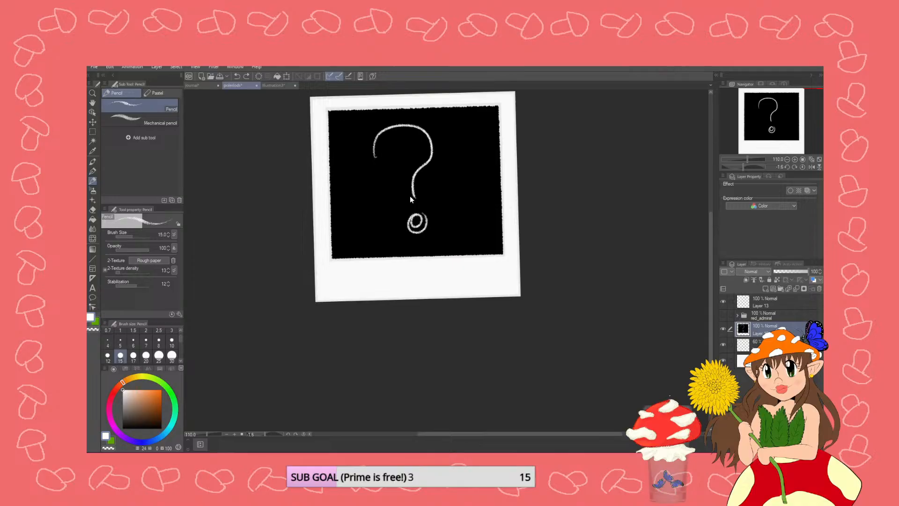
key("ctrl+y")
key("ctrl+y")
key("ctrl+y")
left_click(93, 209)
key("ctrl+y")
key("ctrl+y")
key("ctrl+y")
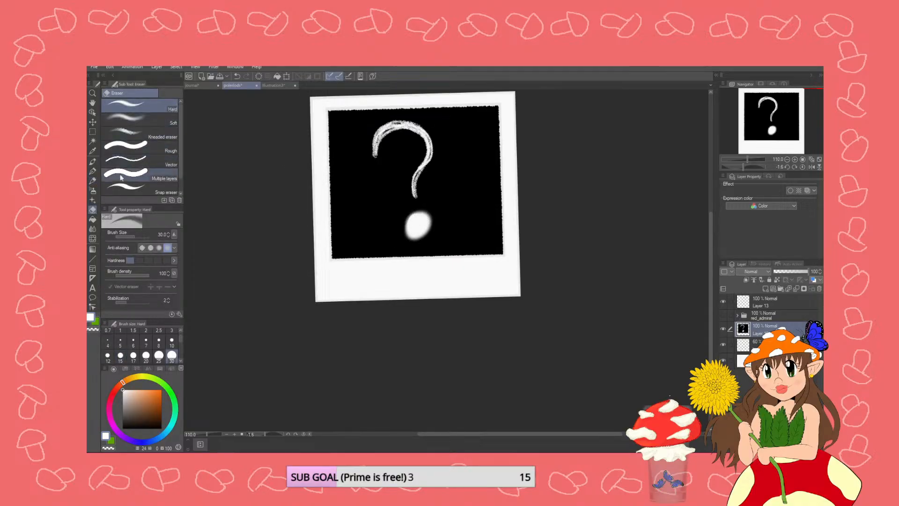
- Sample the photo area's black as the secondary color and fill the question mark's dot with it
left_click(96, 321)
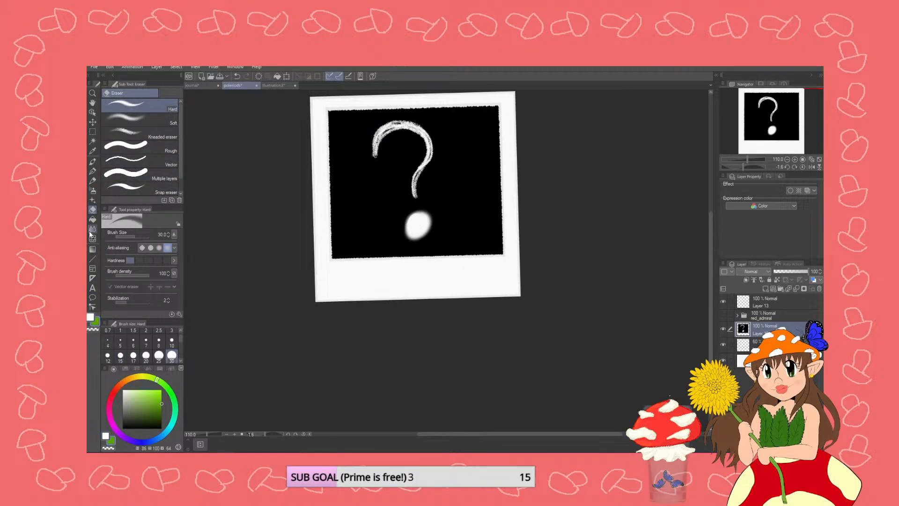
left_click(93, 172)
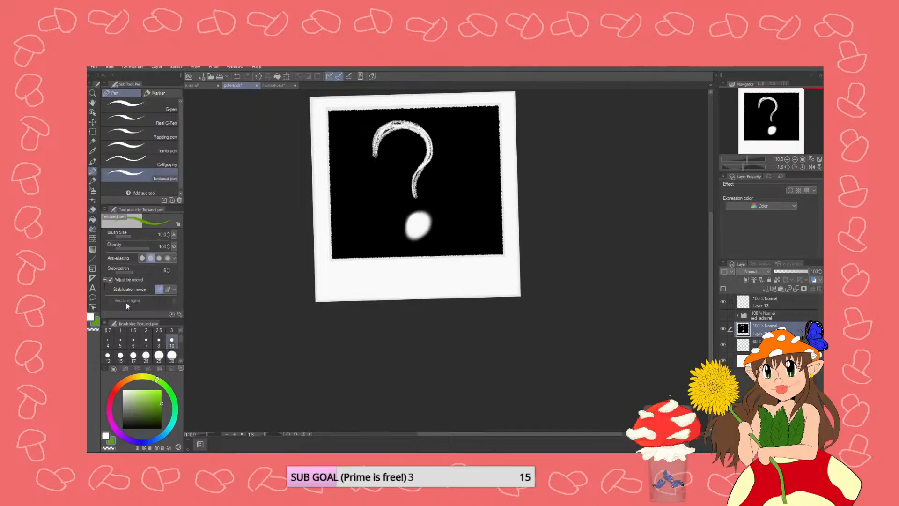
left_click(93, 151)
left_click(354, 214)
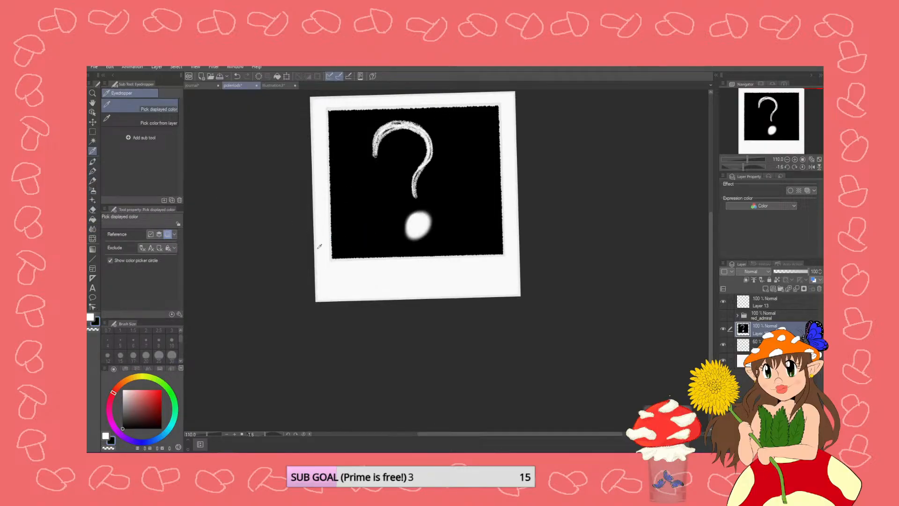
left_click(92, 219)
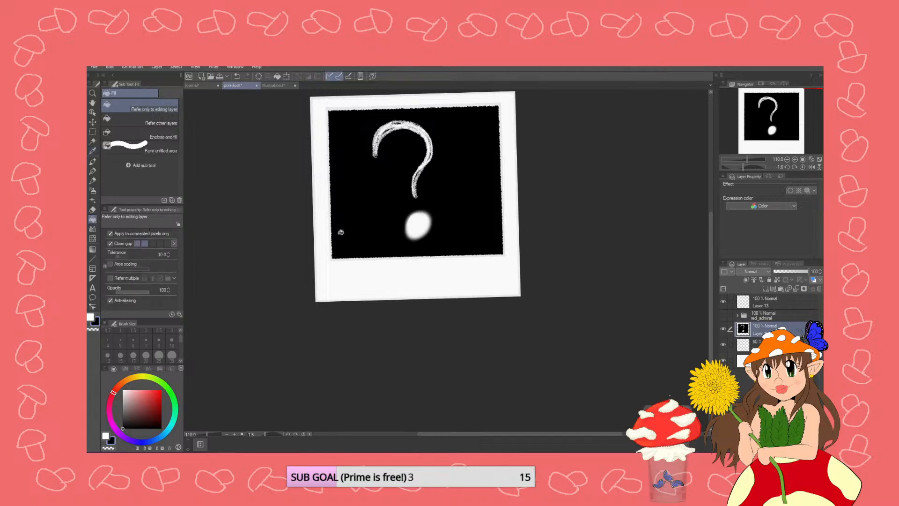
left_click(417, 223)
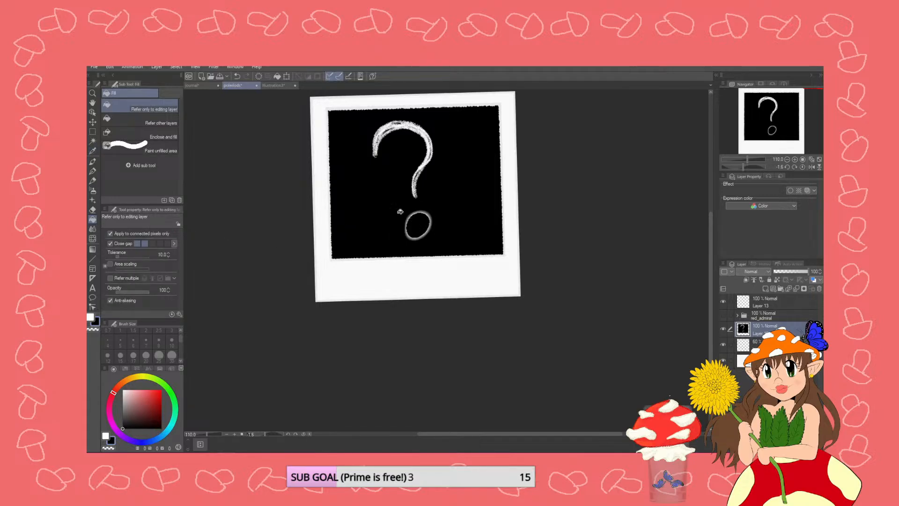
- Auto-select the black photo area, using the layer directly beneath the question mark's layer as the source
left_click(93, 161)
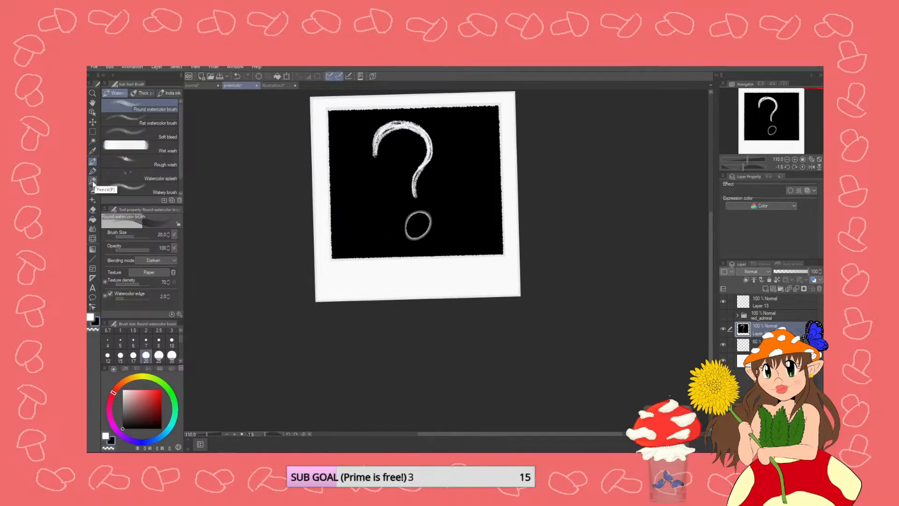
left_click(92, 181)
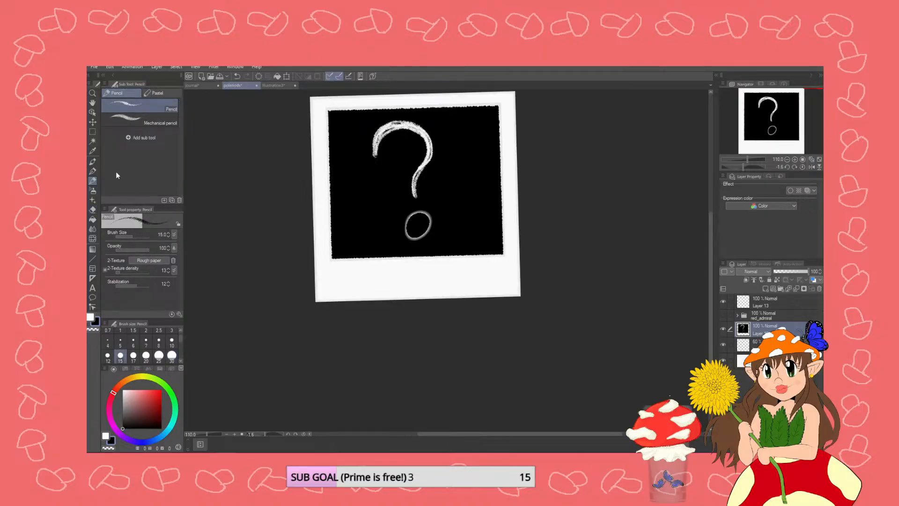
left_click(744, 345)
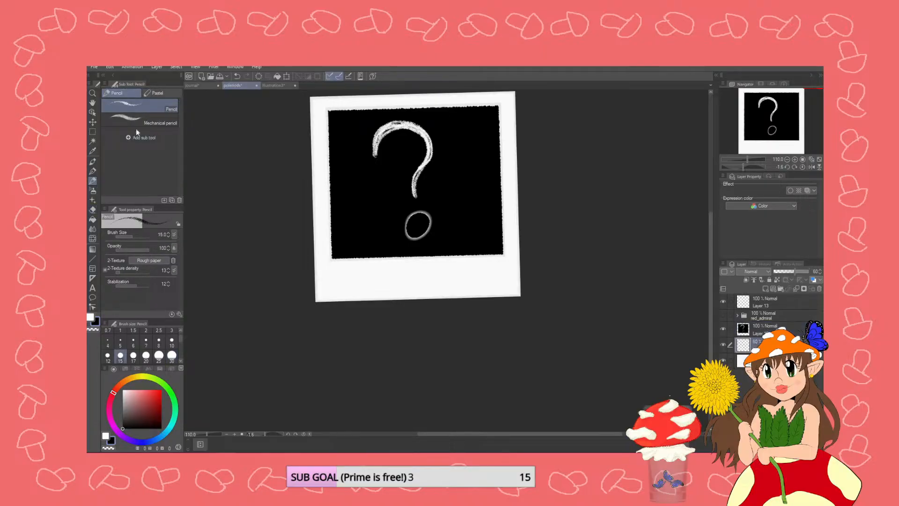
left_click(92, 141)
left_click(368, 195)
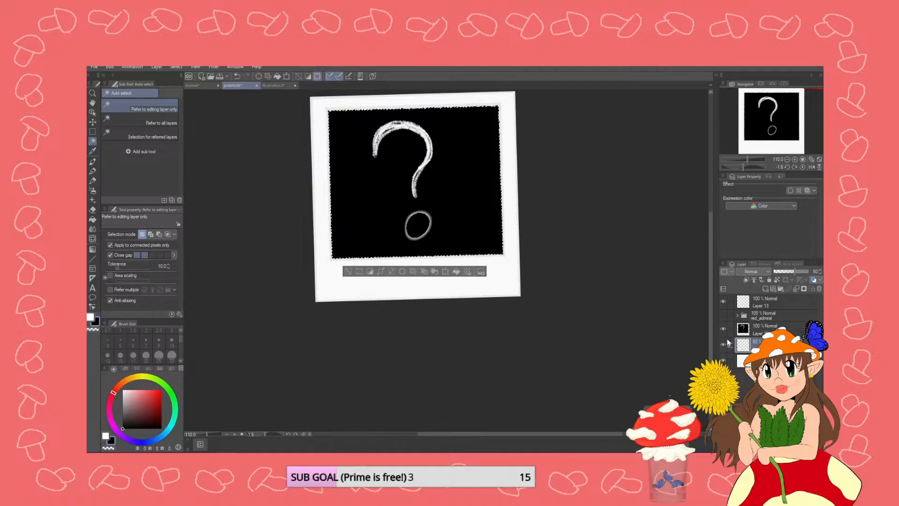
- Pick a very dark brown and fill the background around the question mark with it on the question mark's layer
left_click(748, 332)
left_click(128, 423)
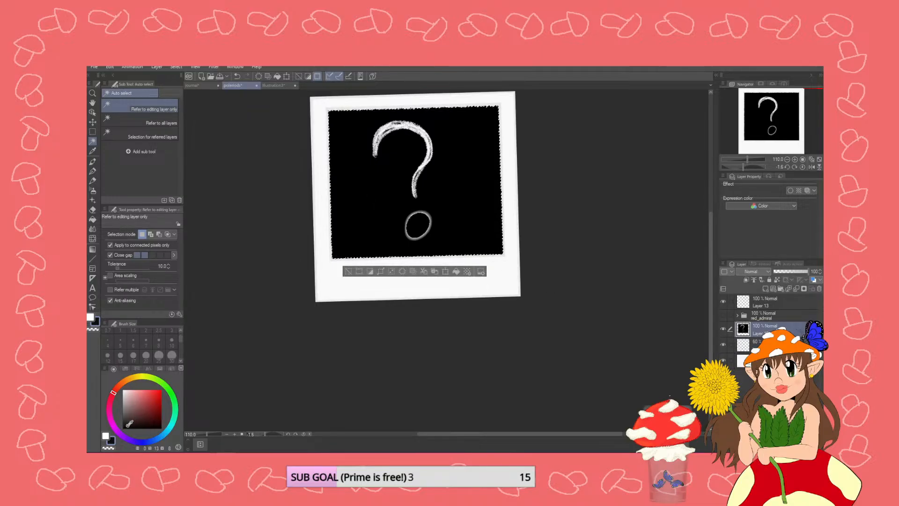
left_click(93, 219)
left_click(362, 212)
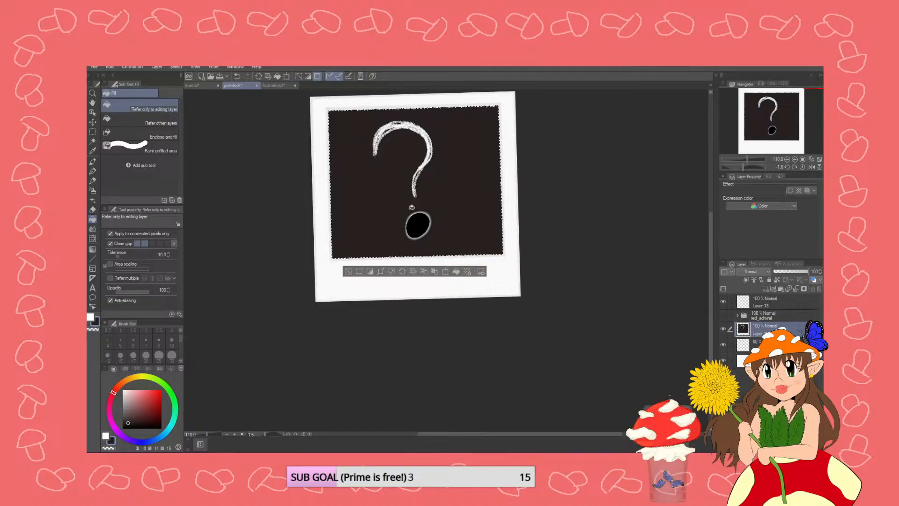
- Set the pencil size to 100 and paint over the old question mark and its dot with the dark brown
left_click(92, 171)
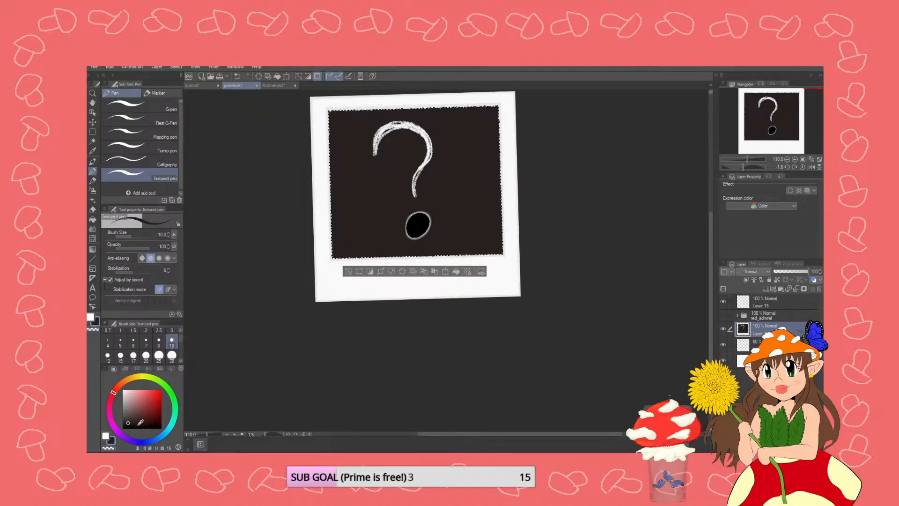
left_click(92, 181)
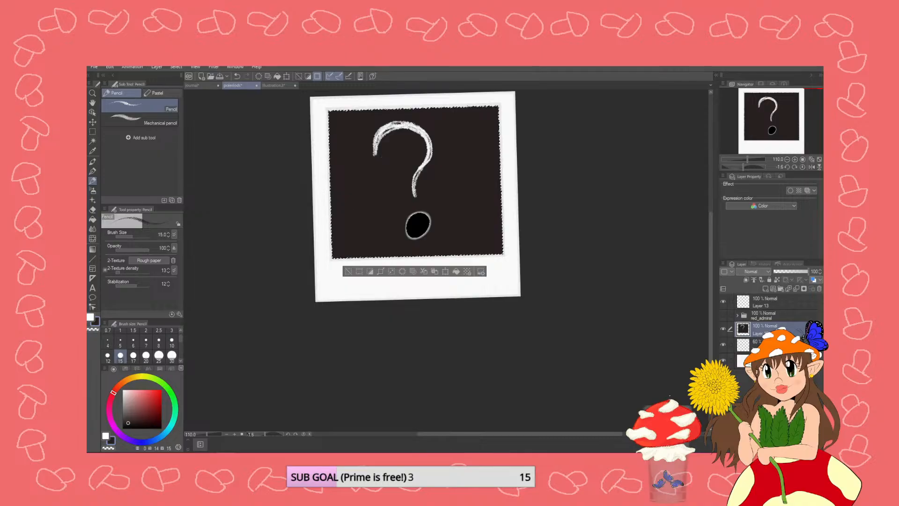
left_click_drag(182, 358, 180, 359)
left_click(178, 361)
left_click(169, 357)
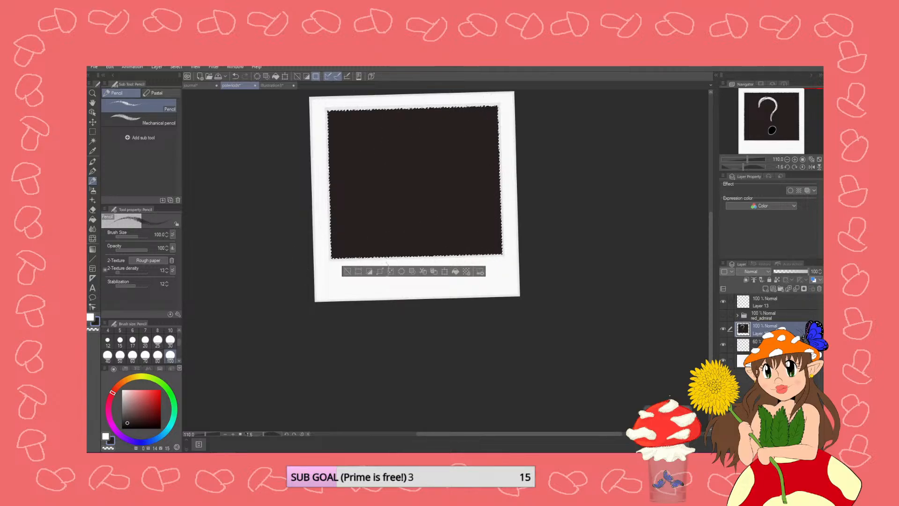
- Draw a new white question mark with its dot in the photo area, using the Crayon at size 30
left_click(156, 344)
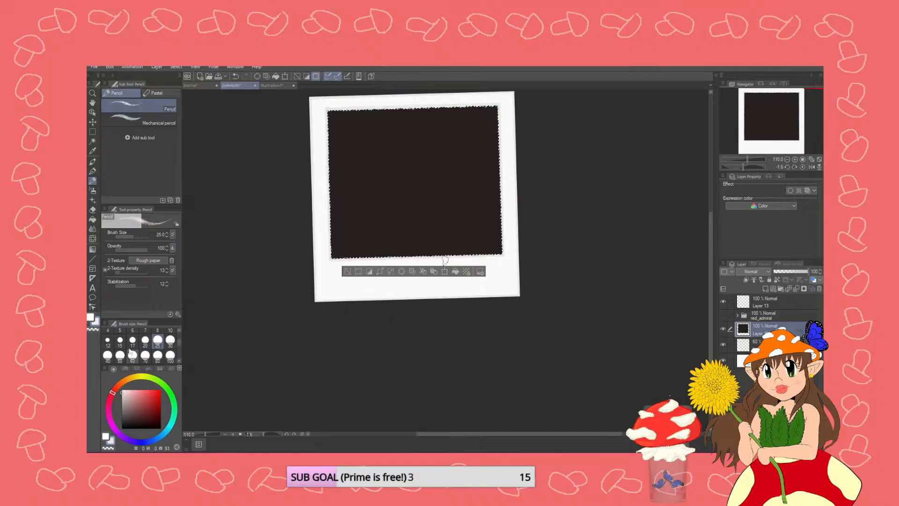
left_click(157, 93)
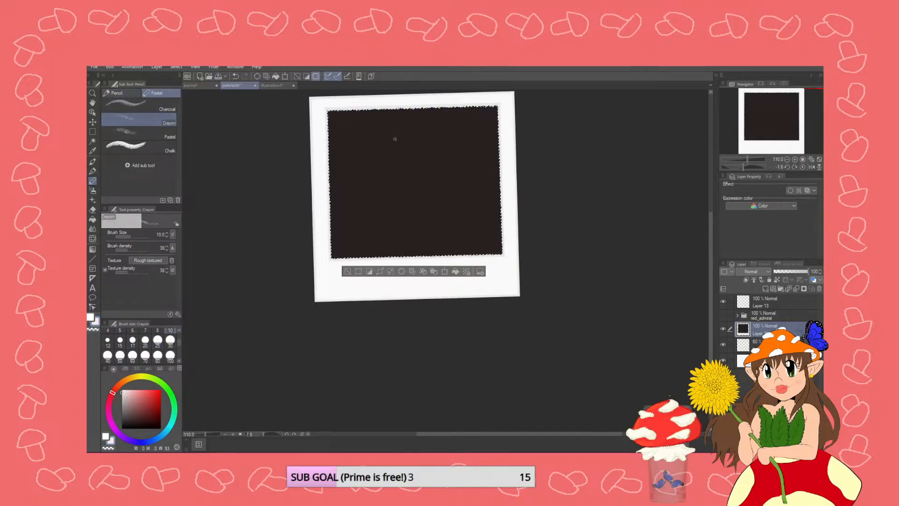
left_click(170, 340)
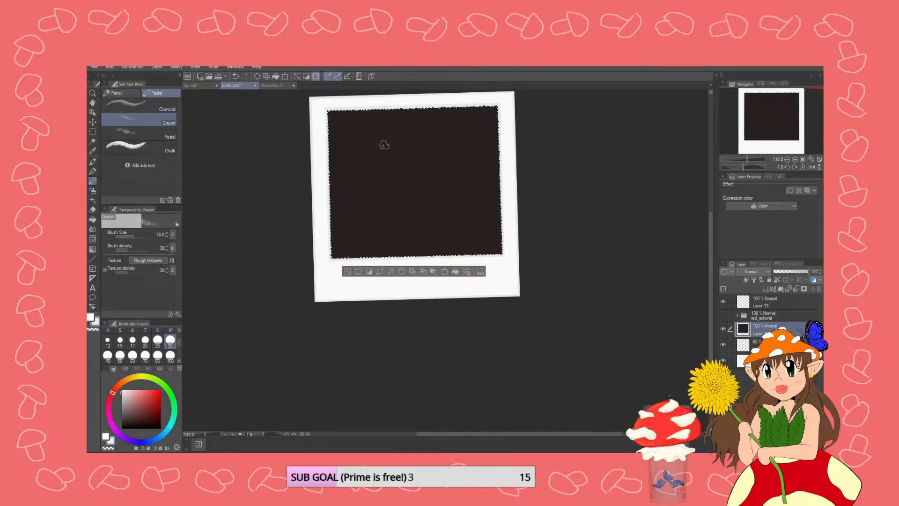
left_click_drag(433, 146, 412, 202)
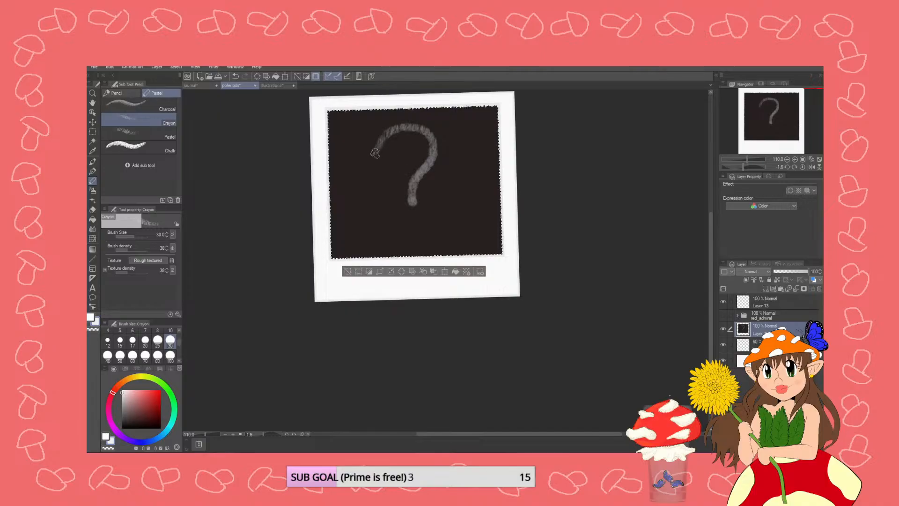
left_click_drag(393, 124, 380, 137)
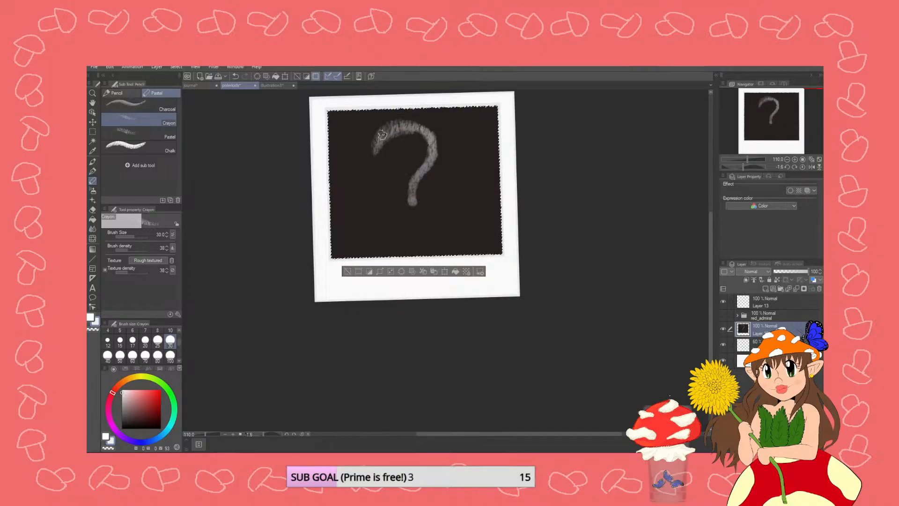
left_click_drag(424, 174, 409, 210)
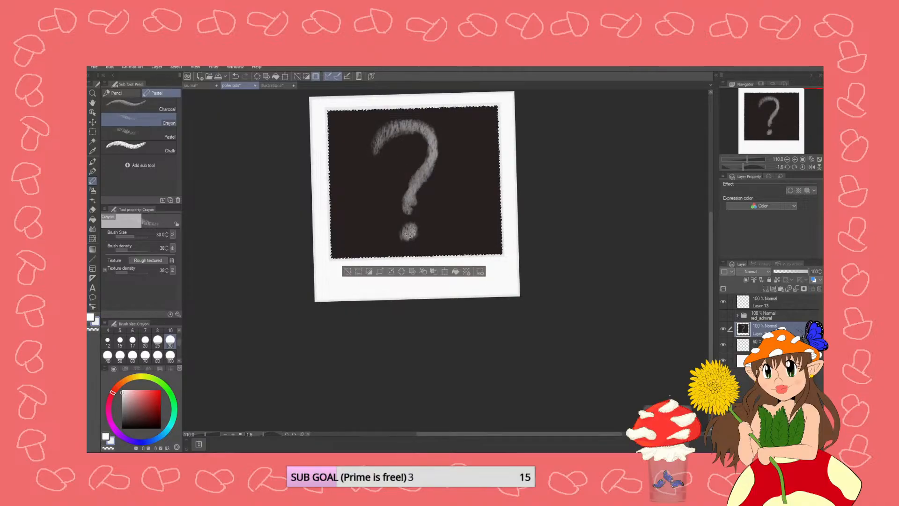
left_click_drag(422, 129, 396, 124)
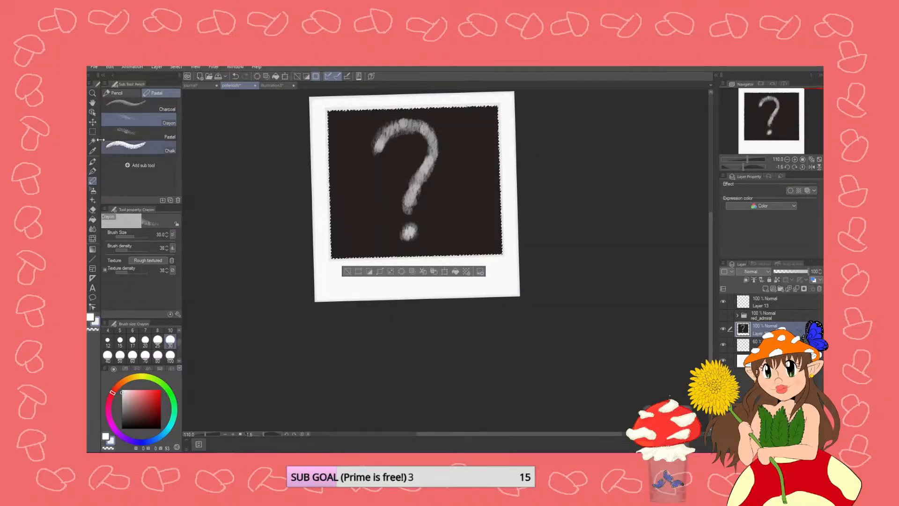
- Brighten the question mark and its dot with white Pencil strokes at size 25, and clear the selection
left_click(124, 92)
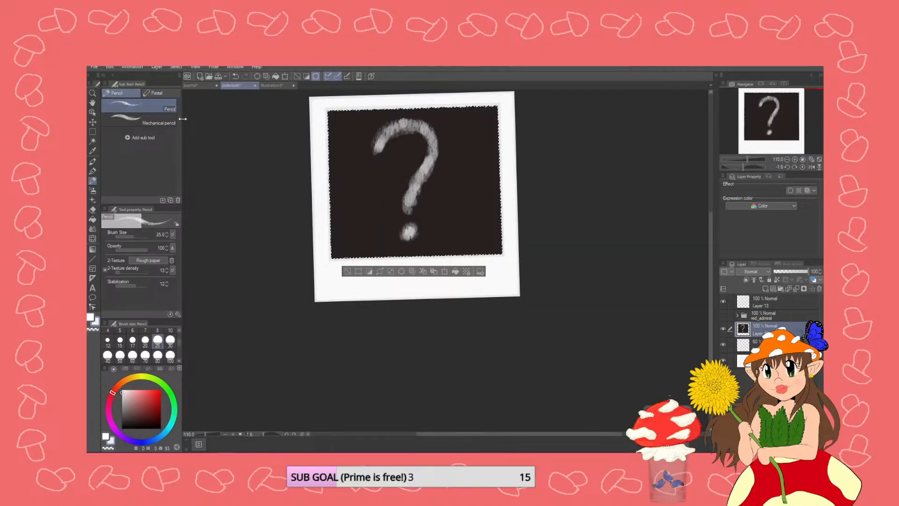
mouse_move(378, 150)
left_mouse_down()
mouse_move(409, 124)
mouse_move(431, 153)
mouse_move(408, 234)
left_mouse_up()
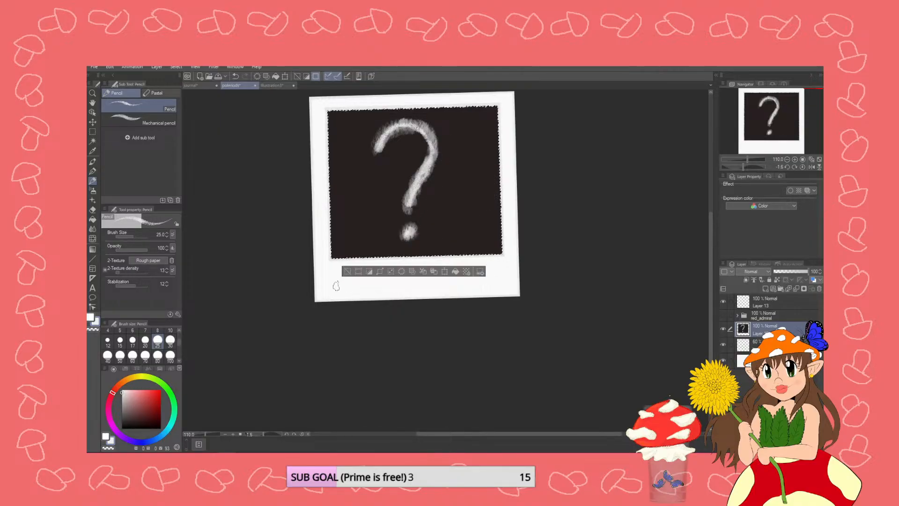
left_click(347, 271)
scroll(357, 356, "down", 3)
scroll(355, 315, "up", 3)
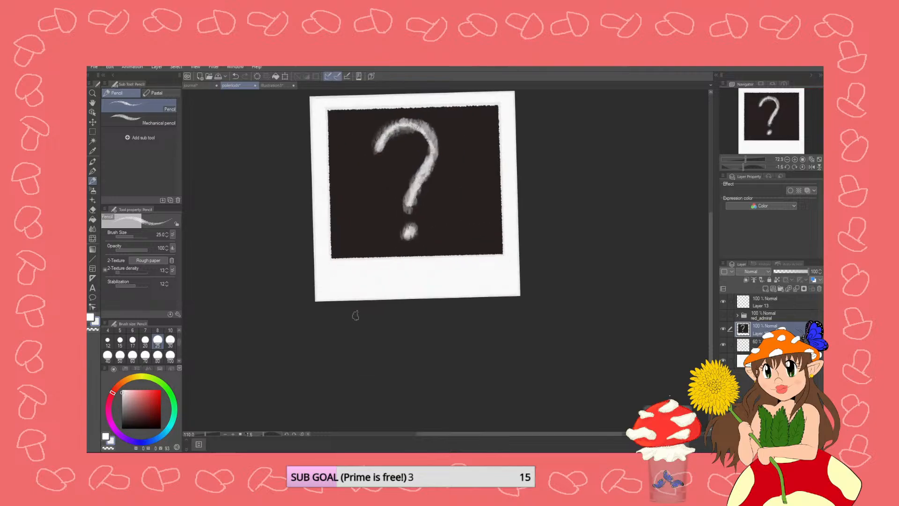
scroll(352, 308, "down", 3)
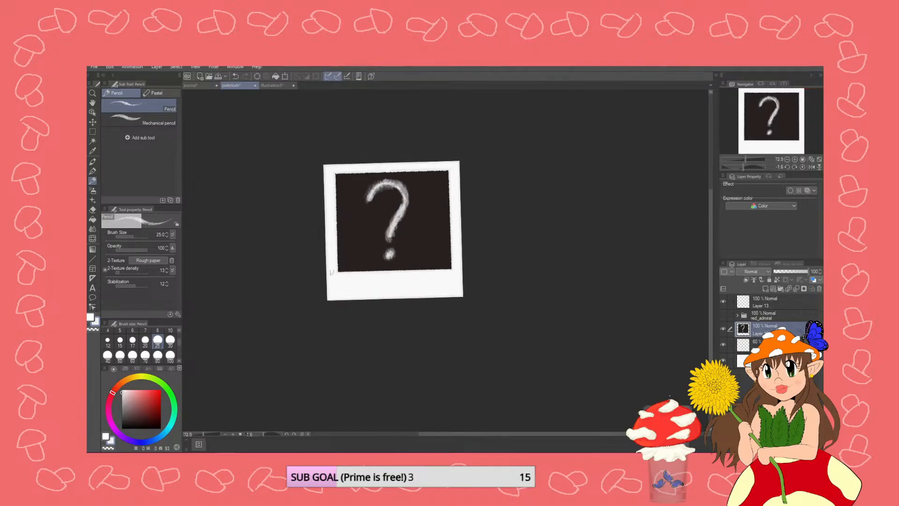
- Export the question-mark Polaroid as a PNG named photo_locked in the journal art folder, keeping the default export settings
left_click(98, 67)
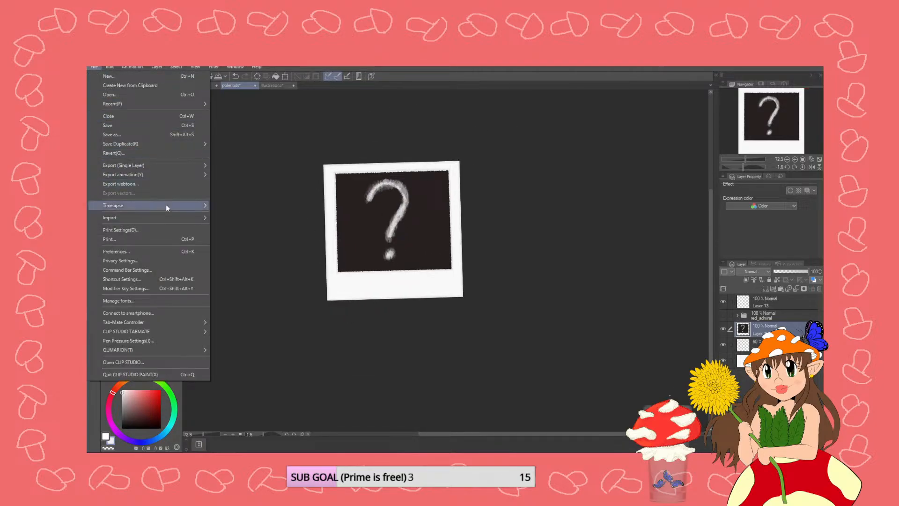
mouse_move(179, 165)
left_click(249, 185)
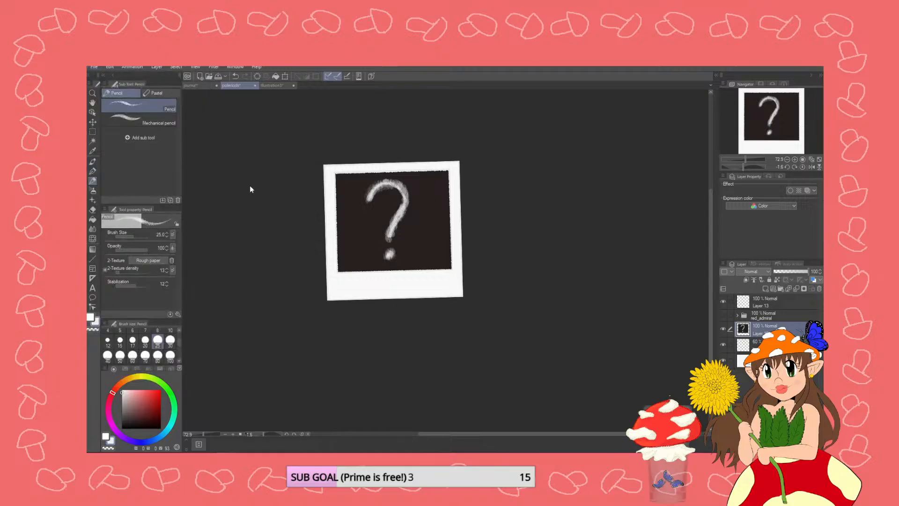
left_click(171, 375)
double_click(171, 374)
type("photo_locked")
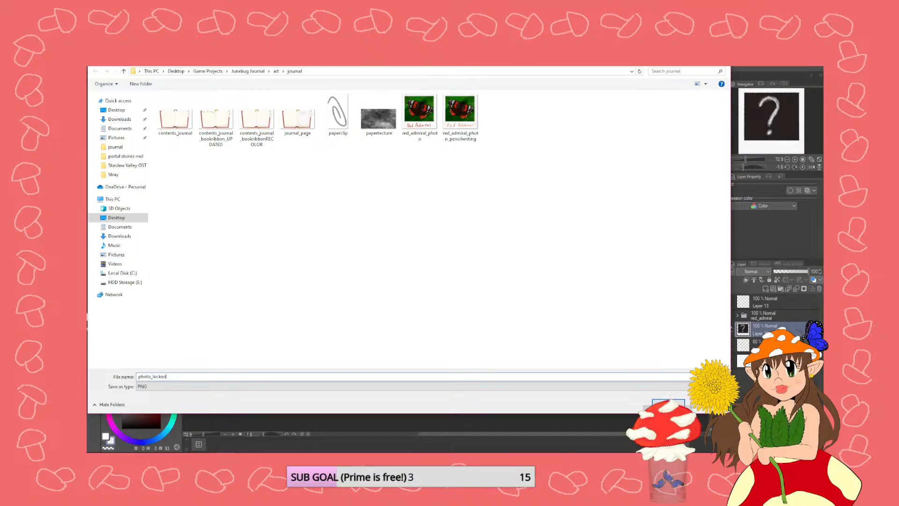
key("Return")
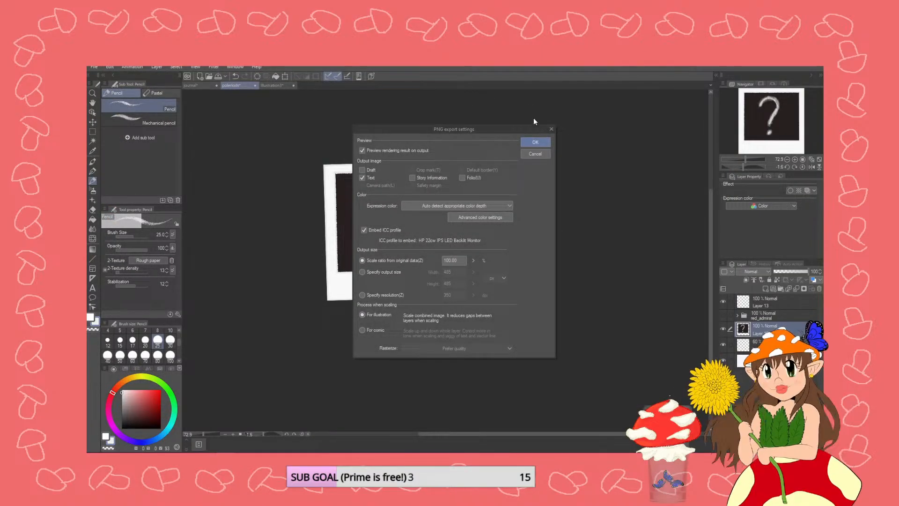
left_click(534, 143)
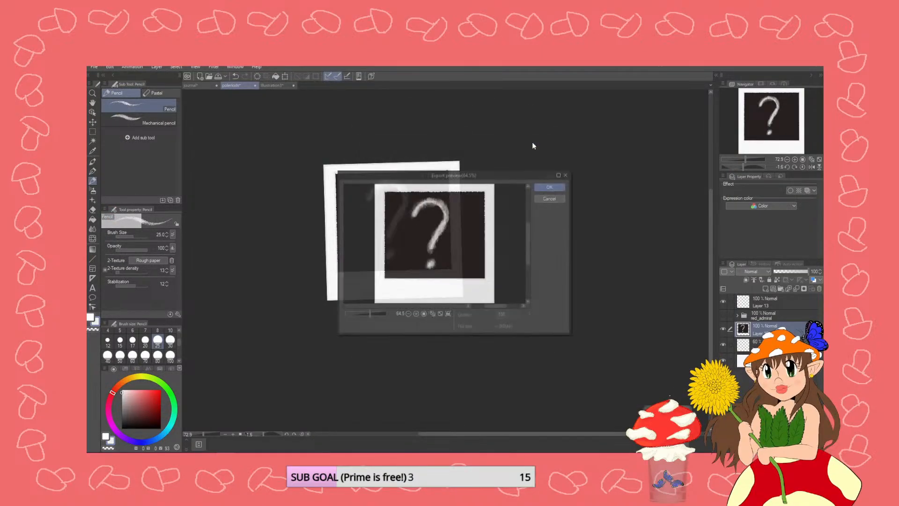
left_click(551, 186)
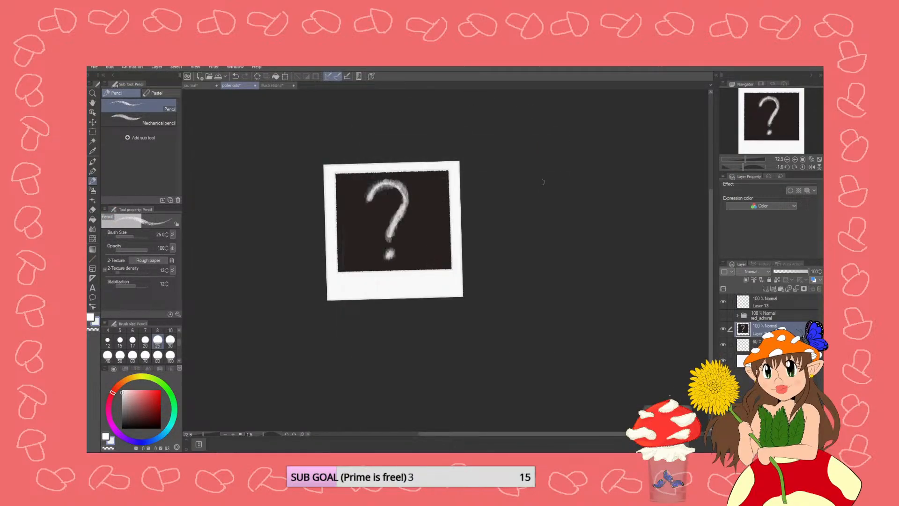
- Switch to the journal document and hide the concept sketch, book, bookmark and clipped pictures, leaving only the facts sheet visible
left_click(201, 85)
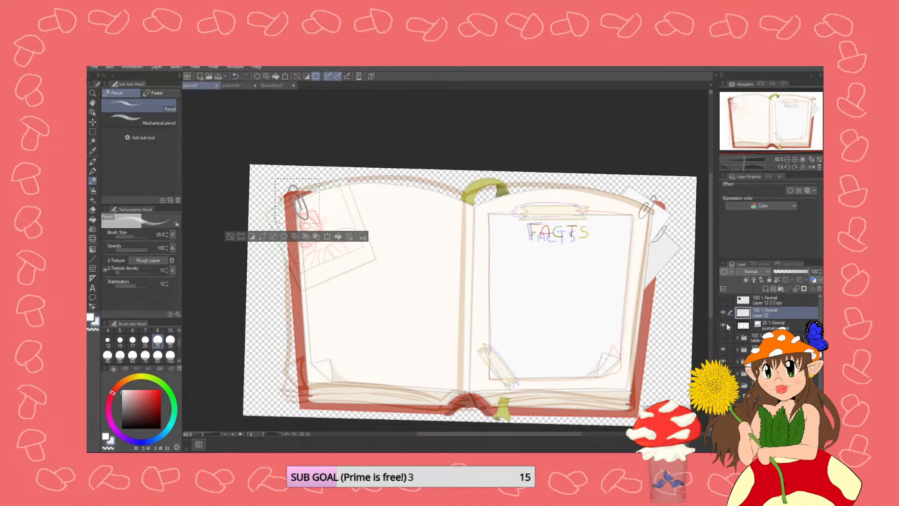
left_click_drag(723, 313, 721, 343)
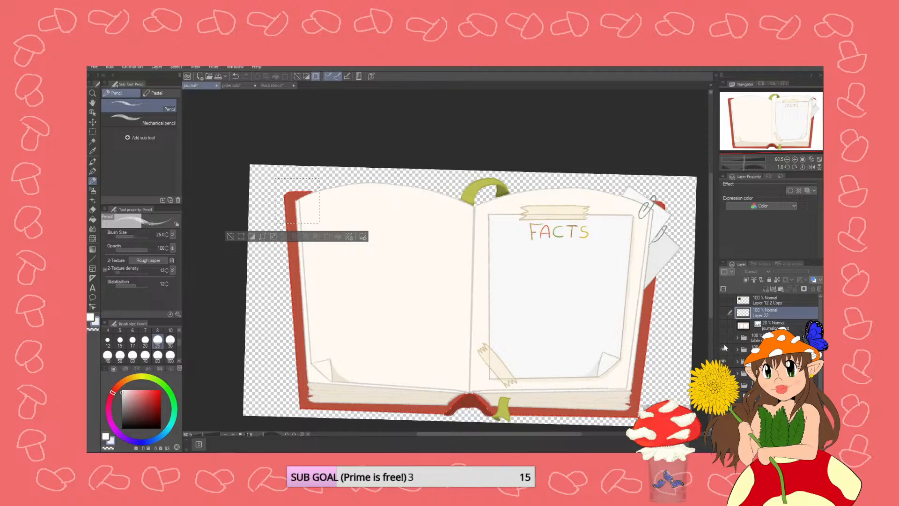
left_click(722, 373)
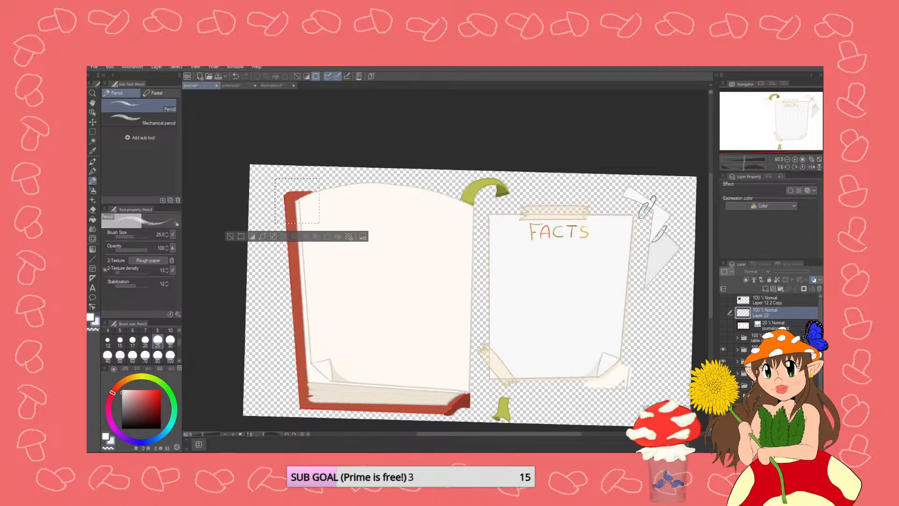
left_click(723, 385)
left_click(723, 397)
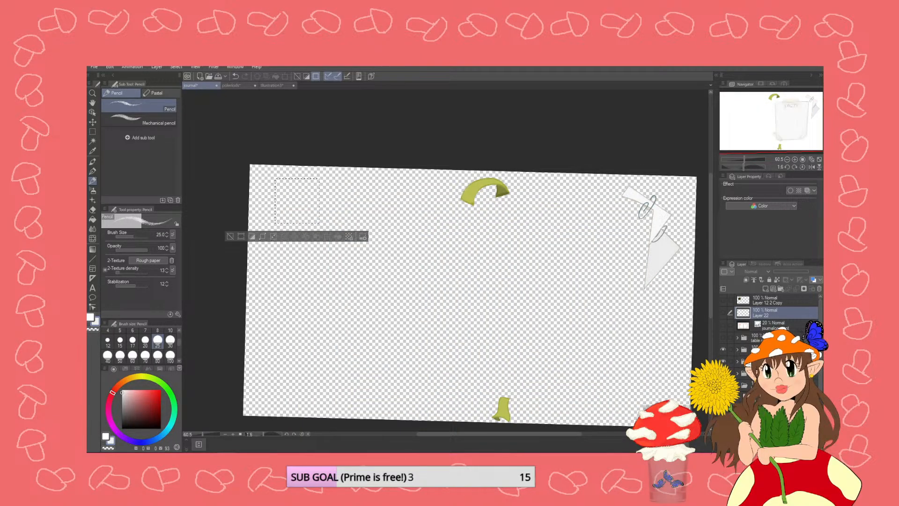
left_click(723, 396)
left_click(723, 361)
left_click(723, 350)
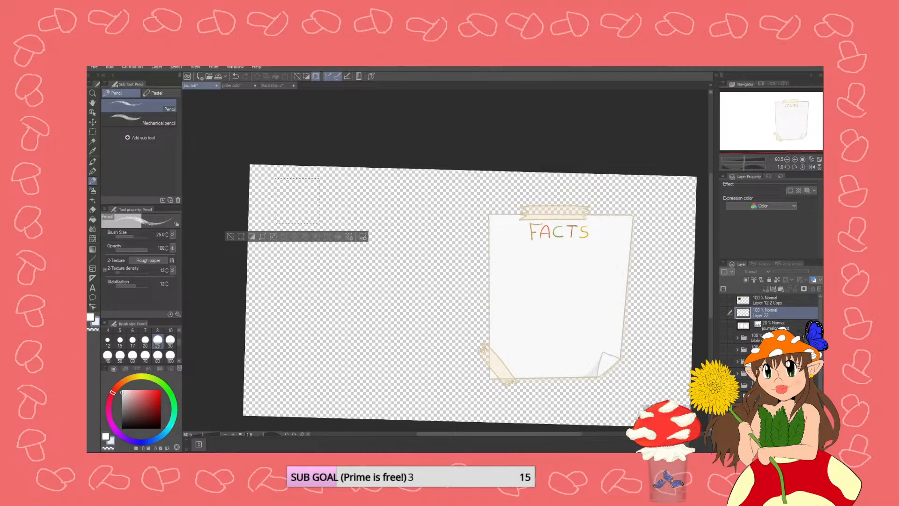
- Expand the facts sheet folder and hide its FACTS lettering and tape pieces, leaving only the bare paper visible
left_click(737, 374)
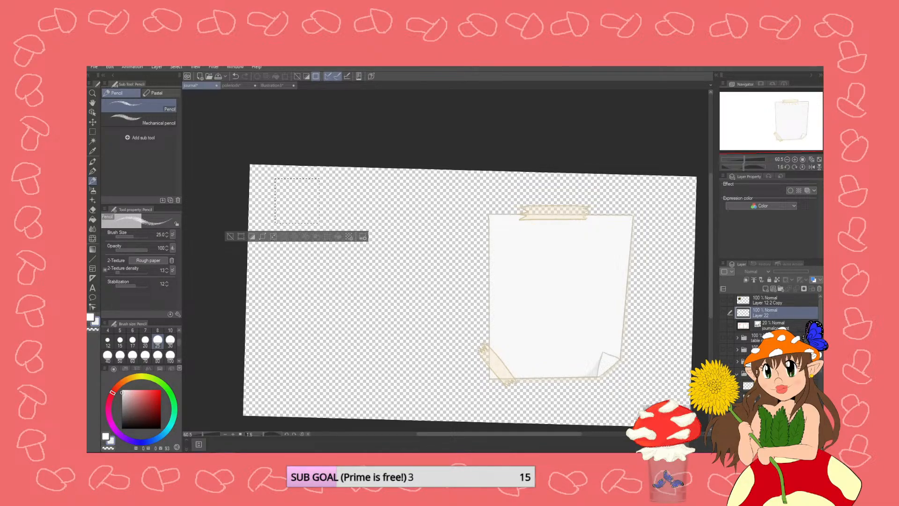
left_click(722, 386)
left_click(723, 397)
left_click(723, 374)
scroll(723, 372, "down", 4)
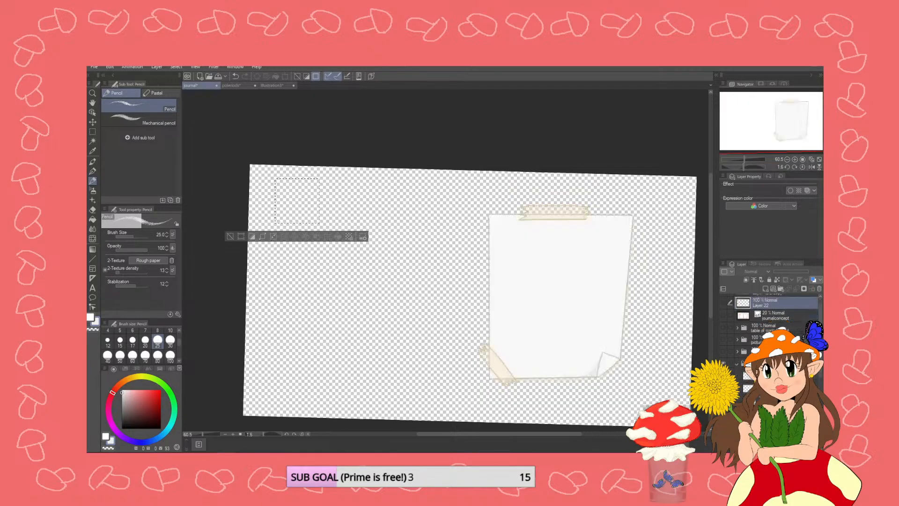
left_click(723, 357)
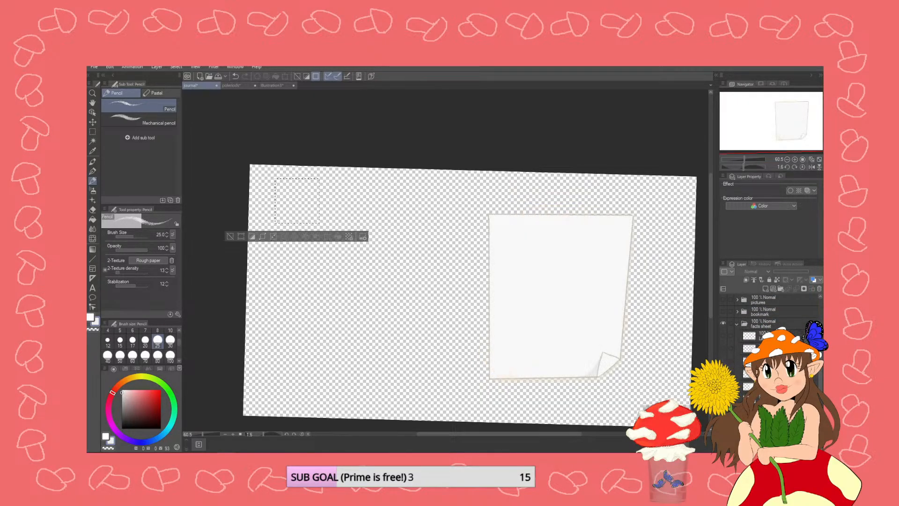
- Select the paper layer in the facts sheet folder and show the sheet's tape pieces again
left_click(772, 373)
right_click(772, 373)
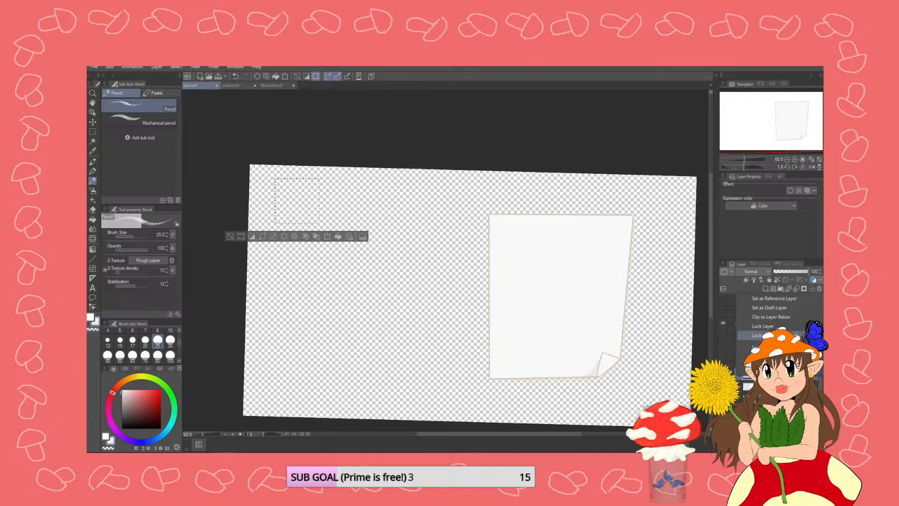
left_click(772, 359)
right_click(772, 375)
left_click(772, 361)
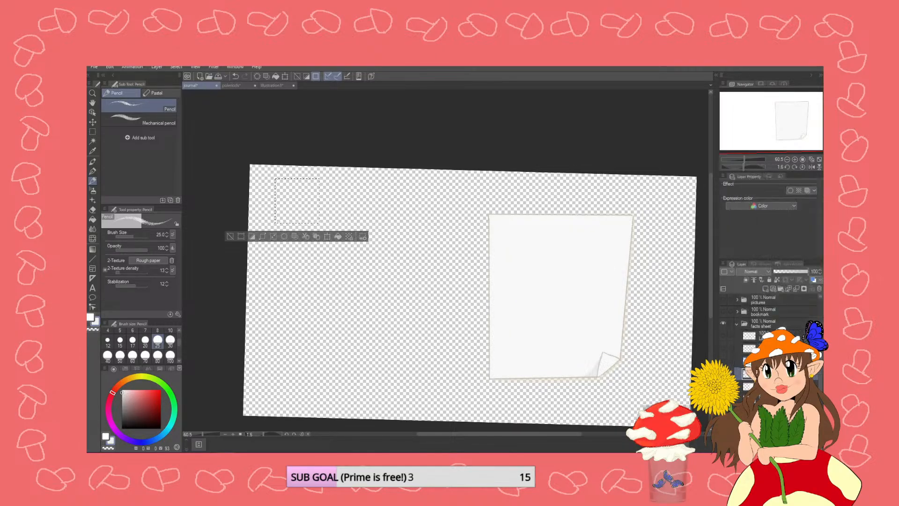
left_click(723, 374)
left_click(723, 335)
left_click(723, 348)
left_click(723, 335)
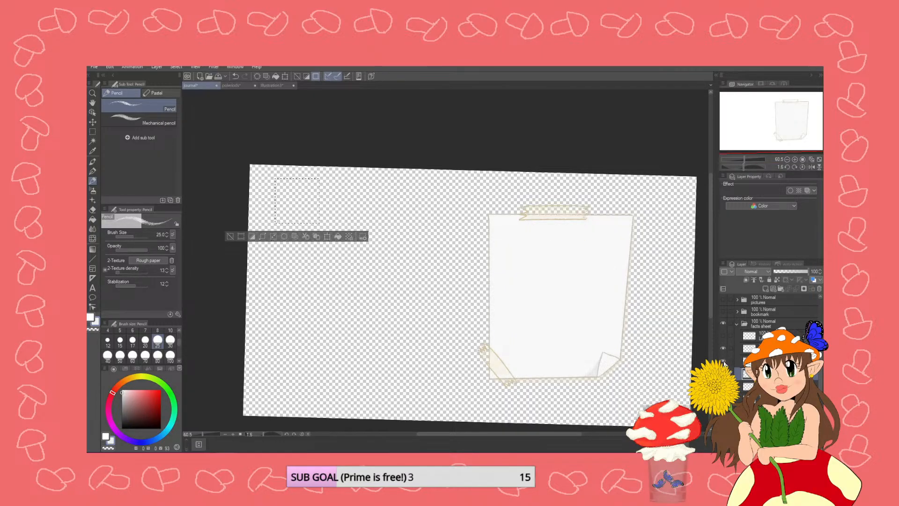
- Try to apply a Hue/Saturation/Luminosity correction to the facts sheet paper while the old selection is active
left_click(110, 67)
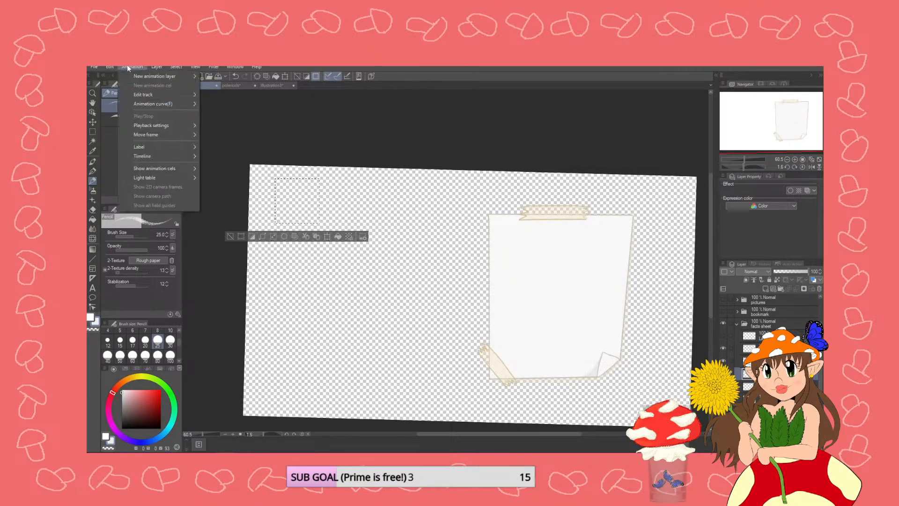
mouse_move(182, 232)
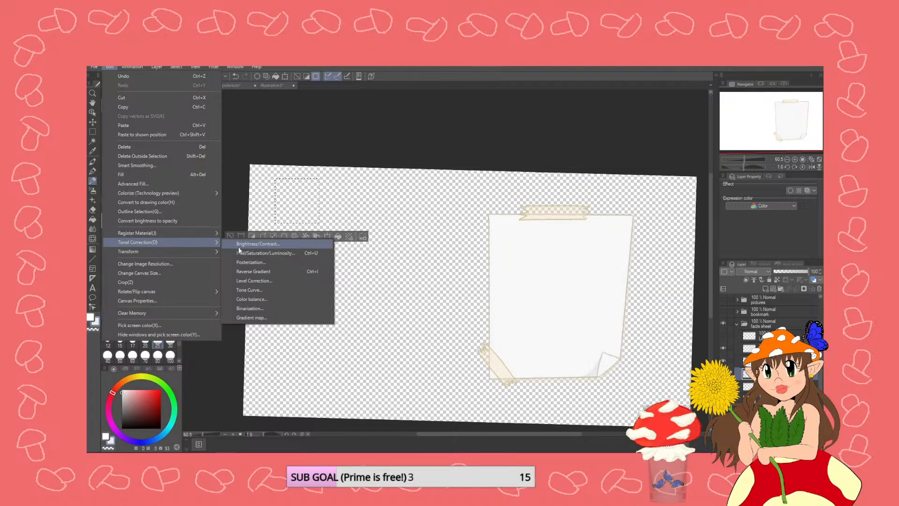
left_click(239, 253)
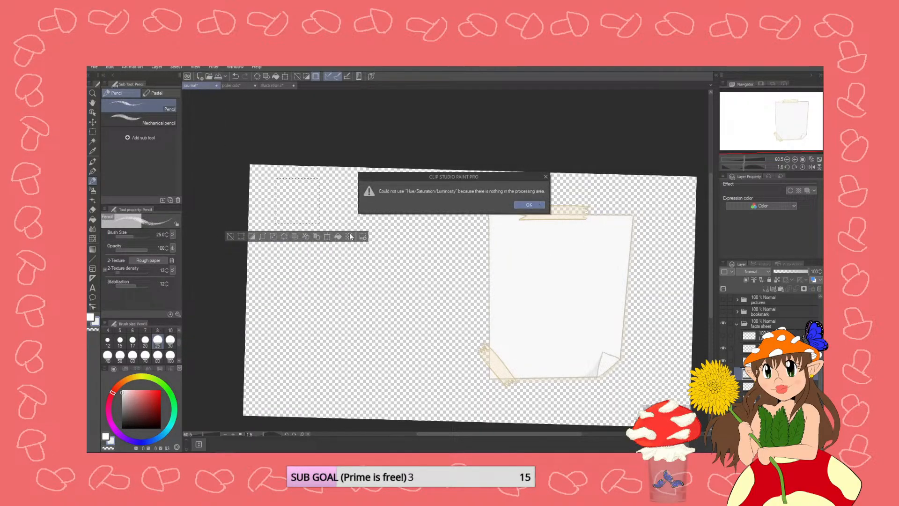
left_click(529, 204)
- Clear the selection and darken the facts sheet paper to near-black by lowering its luminosity to about -84
left_click(230, 236)
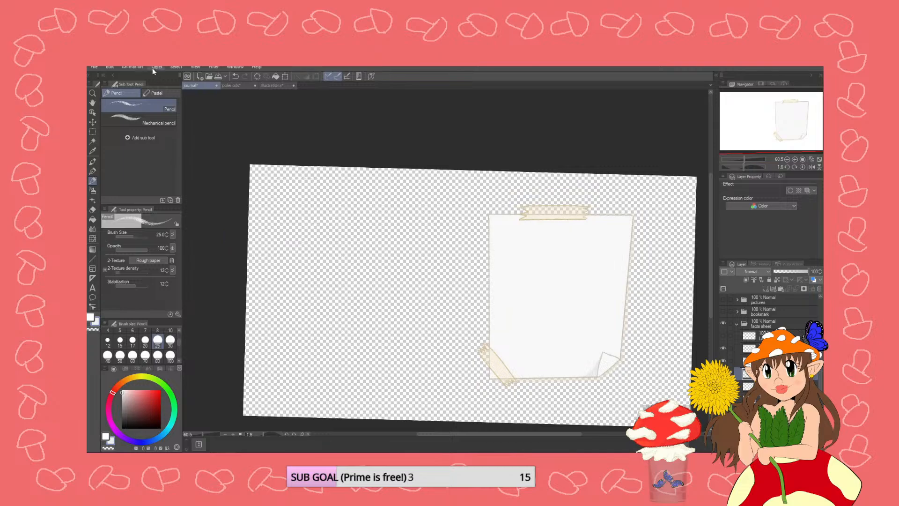
left_click(108, 67)
mouse_move(191, 241)
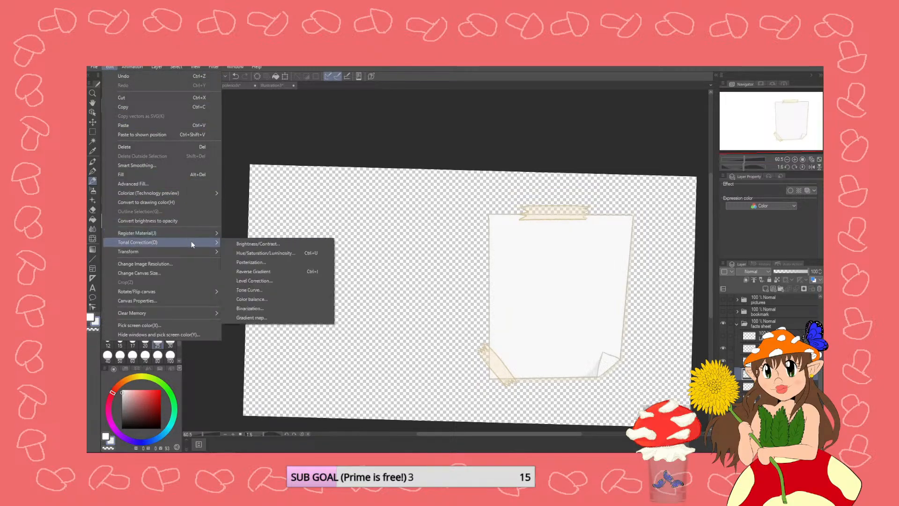
left_click(239, 254)
left_click_drag(334, 223, 294, 226)
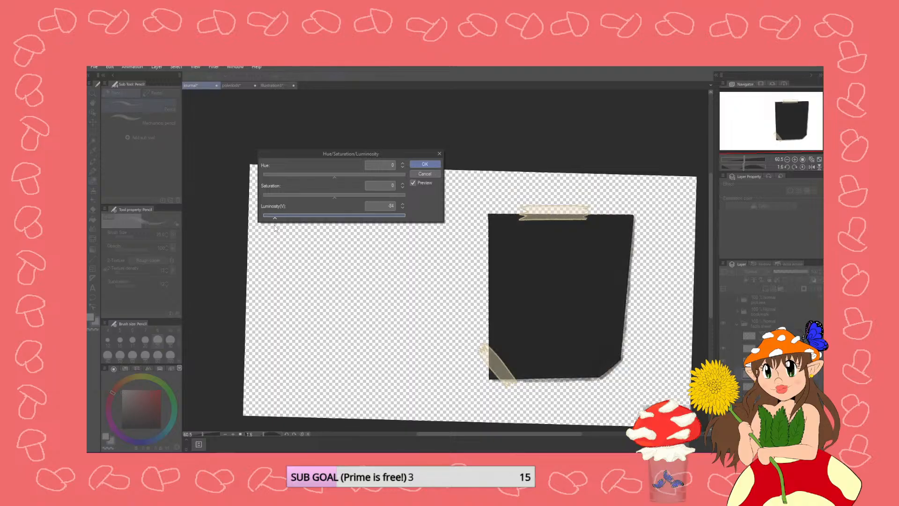
left_click(434, 164)
- Draw a large white question mark with its dot on the dark sheet using the Chalk pastel at size 50
scroll(665, 297, "up", 2)
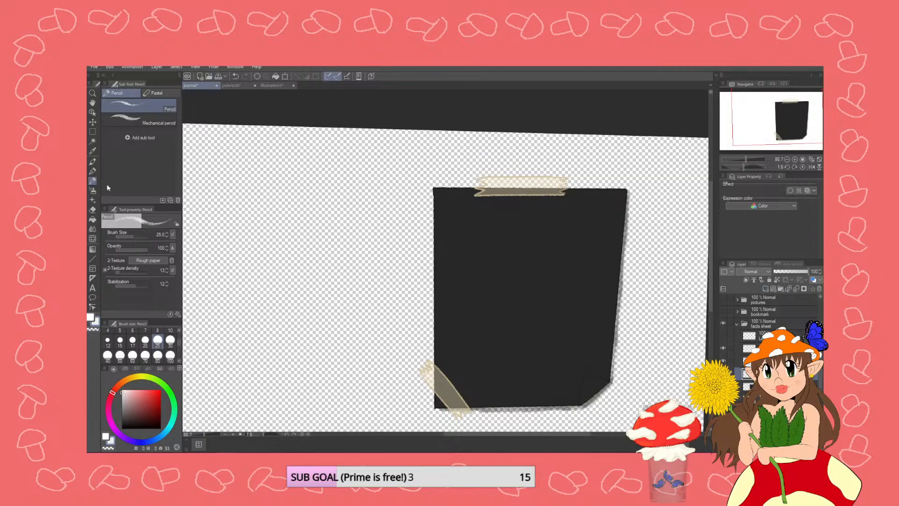
left_click(93, 162)
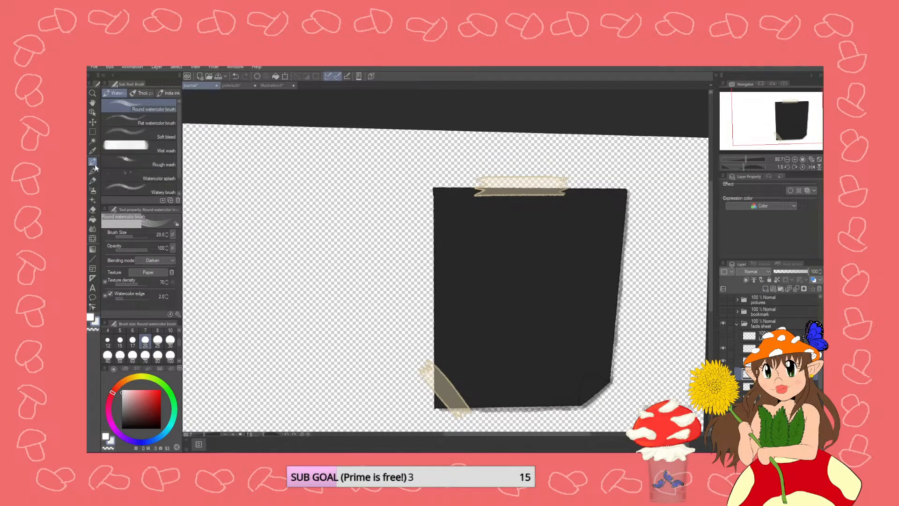
left_click(93, 181)
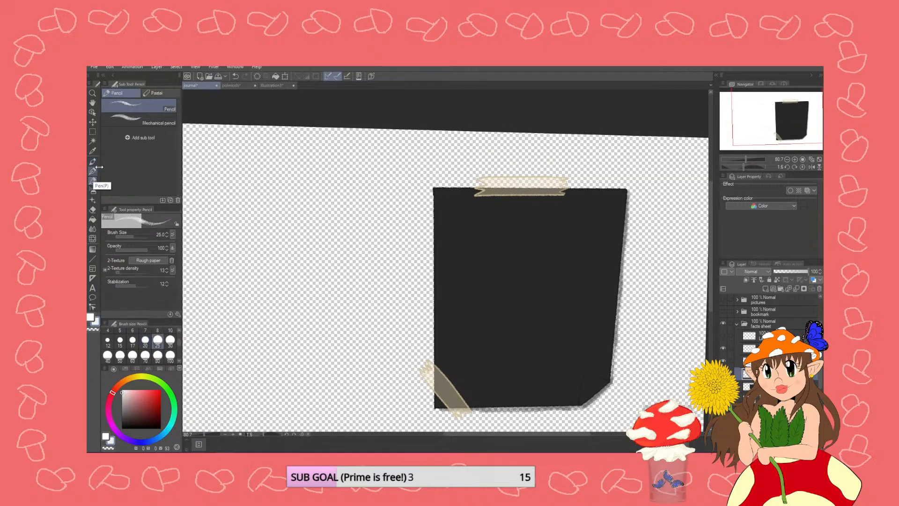
left_click(164, 92)
left_click(134, 118)
left_click(127, 146)
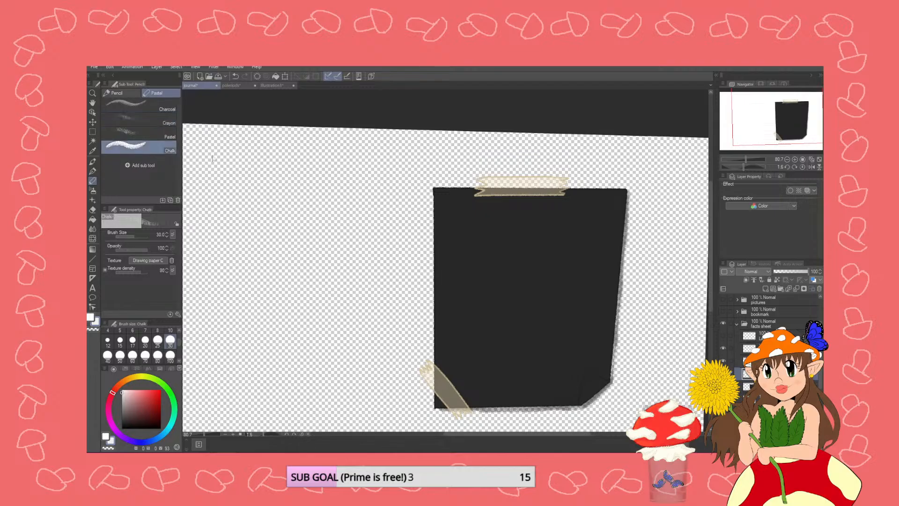
left_click(120, 355)
mouse_move(473, 261)
left_mouse_down()
mouse_move(496, 227)
mouse_move(544, 259)
mouse_move(514, 321)
mouse_move(511, 355)
mouse_move(522, 351)
mouse_move(515, 349)
left_mouse_up()
mouse_move(535, 244)
left_mouse_down()
mouse_move(544, 232)
mouse_move(536, 276)
mouse_move(543, 236)
mouse_move(499, 236)
mouse_move(508, 216)
mouse_move(475, 257)
mouse_move(492, 220)
mouse_move(528, 282)
mouse_move(510, 358)
mouse_move(508, 350)
left_mouse_up()
- Undo the last chalk strokes that thickened the question mark's curve
scroll(508, 350, "down", 3)
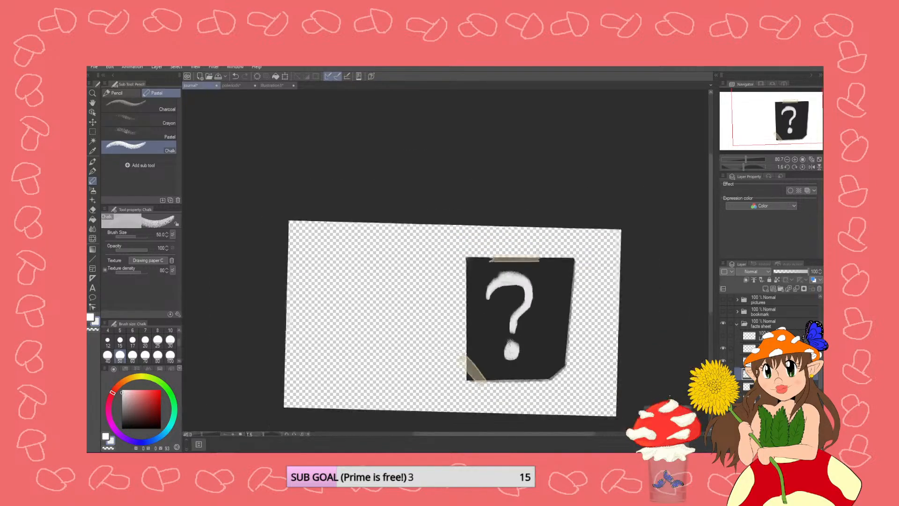
scroll(500, 305, "up", 2)
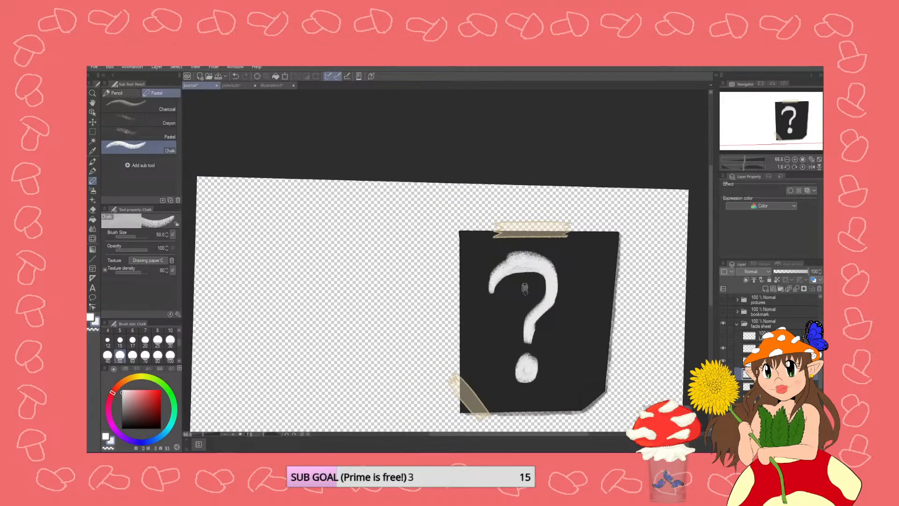
scroll(520, 291, "up", 3)
key("ctrl+z")
key("ctrl+z")
key("ctrl+z")
key("ctrl+z")
key("ctrl+z")
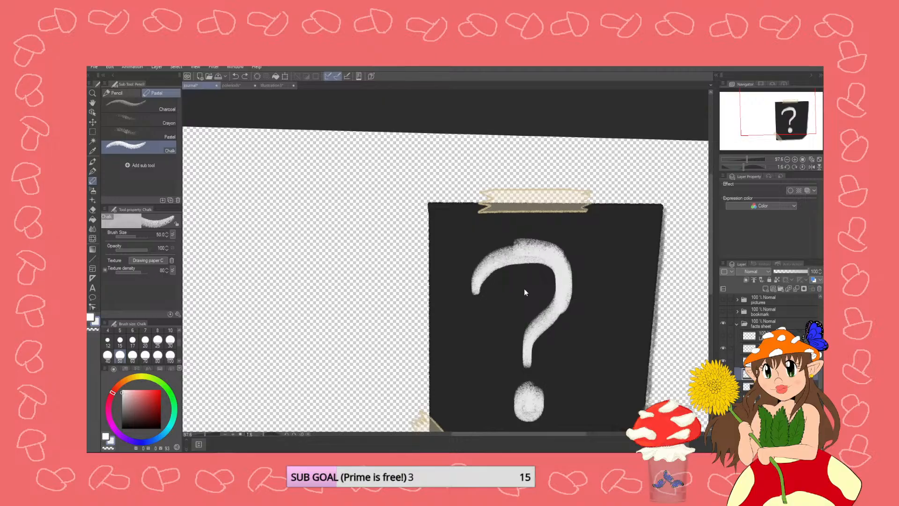
key("ctrl+z")
key("ctrl+z")
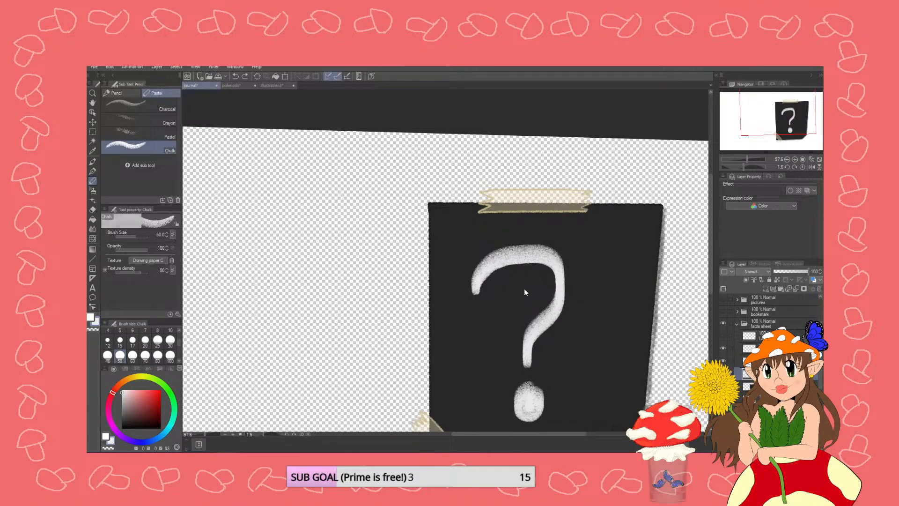
- Thicken the question mark's curve and fill in its dot with more white Chalk strokes at size 50
mouse_move(547, 251)
left_mouse_down()
mouse_move(563, 281)
mouse_move(550, 312)
mouse_move(565, 270)
mouse_move(519, 265)
left_mouse_up()
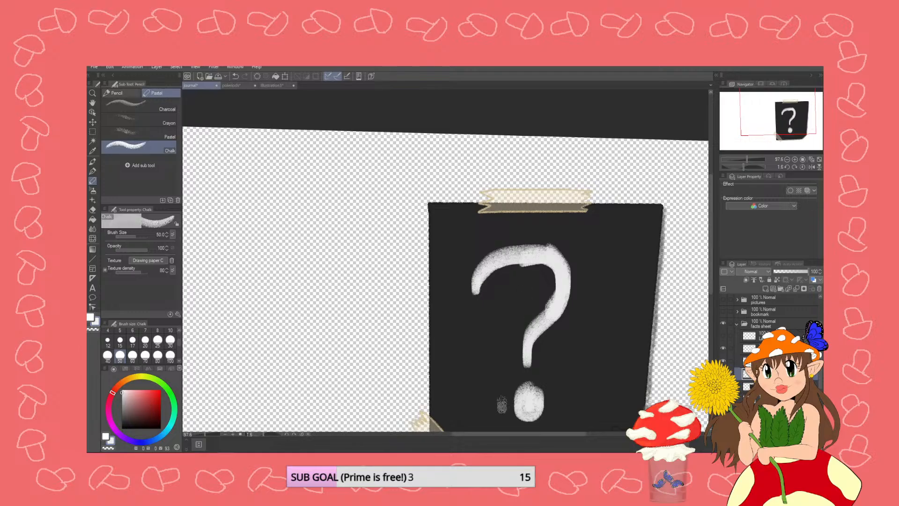
mouse_move(475, 297)
left_mouse_down()
mouse_move(478, 280)
mouse_move(543, 255)
mouse_move(528, 358)
left_mouse_up()
scroll(516, 319, "down", 2)
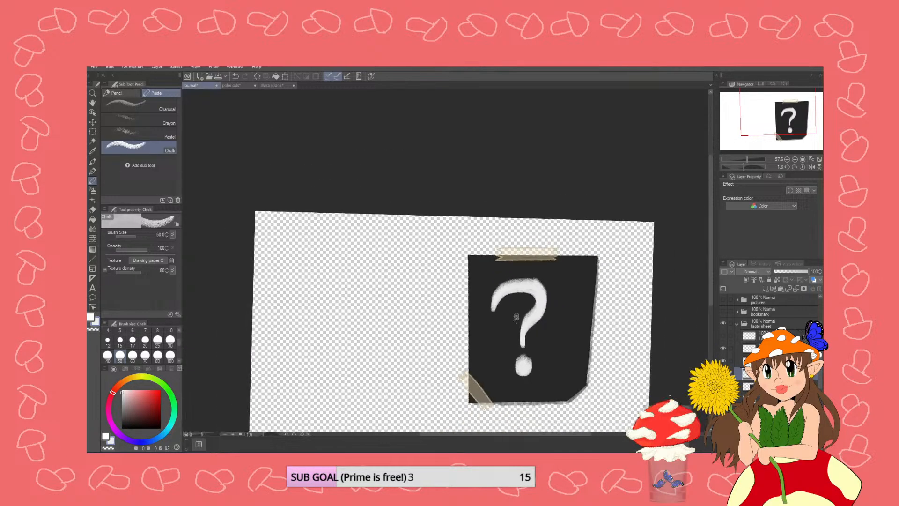
scroll(542, 328, "up", 2)
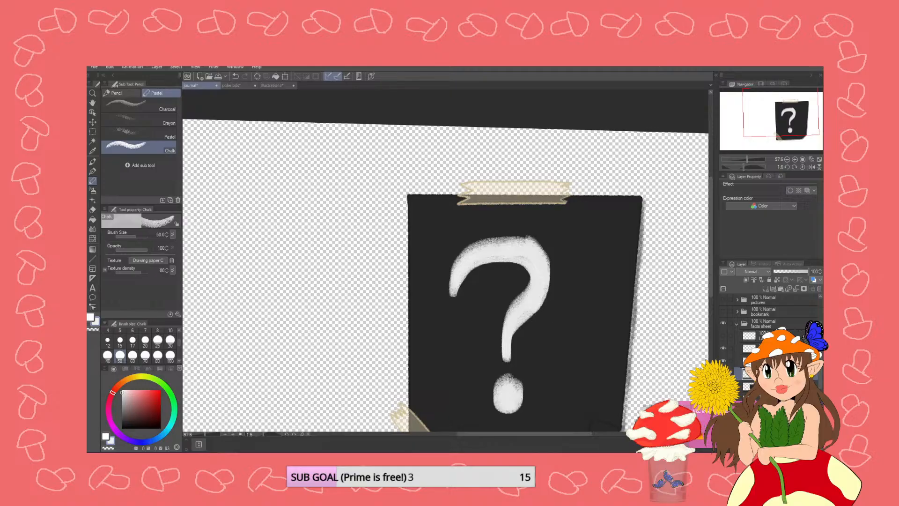
- Shift the question mark slightly to the right with Move layer so it sits centred on the dark sheet
left_click(92, 123)
left_click_drag(534, 305, 551, 306)
scroll(550, 305, "down", 2)
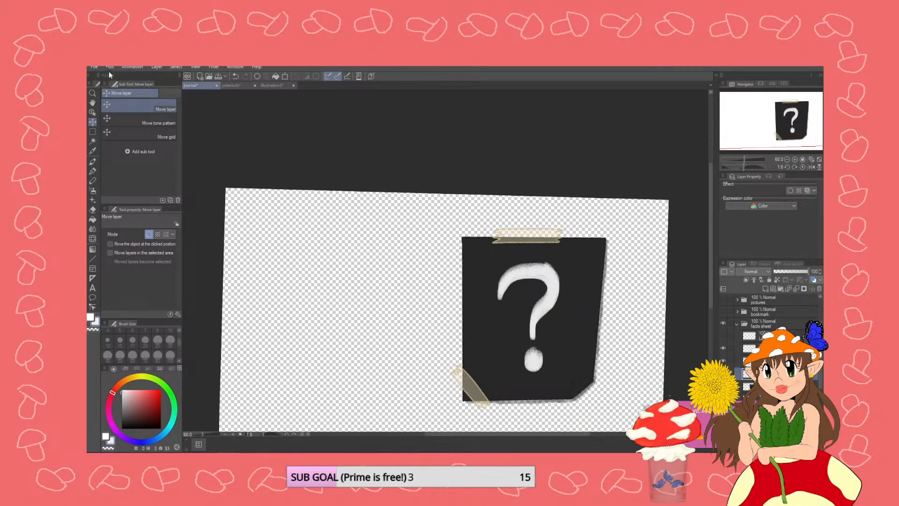
- Export the locked facts sheet as a PNG named factslocked in the journal art folder, keeping the default export settings
left_click(93, 66)
mouse_move(159, 164)
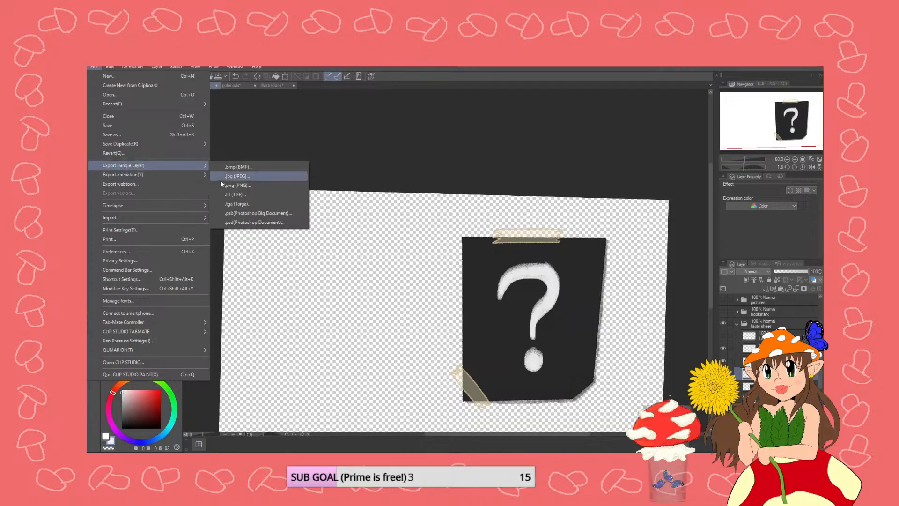
left_click(232, 185)
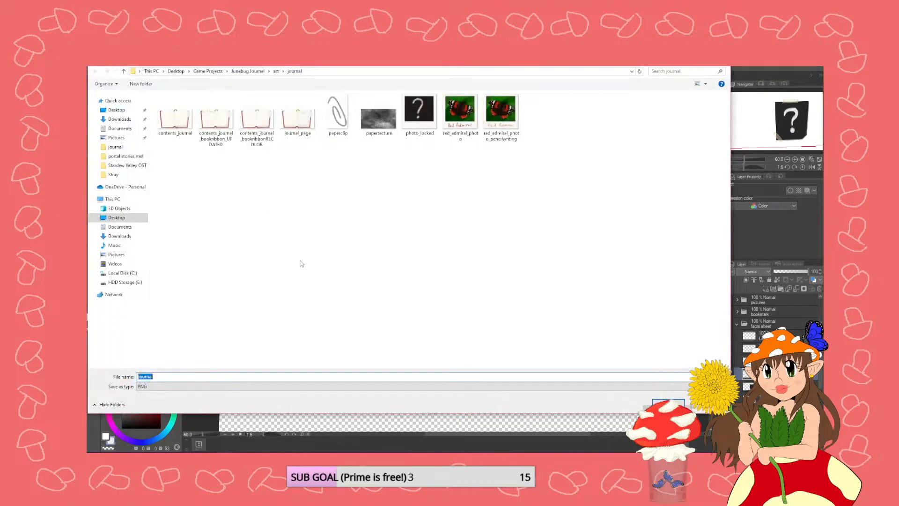
type("factslocked")
key("Return")
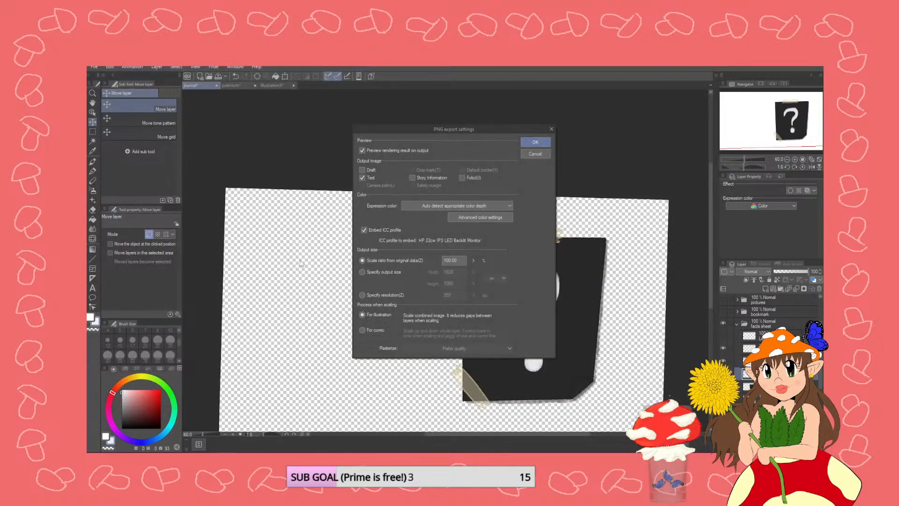
key("Return")
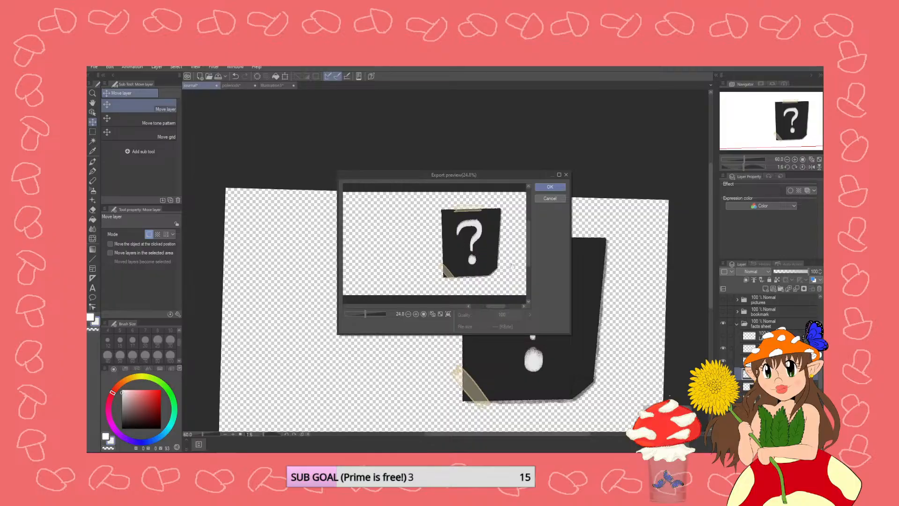
left_click(560, 187)
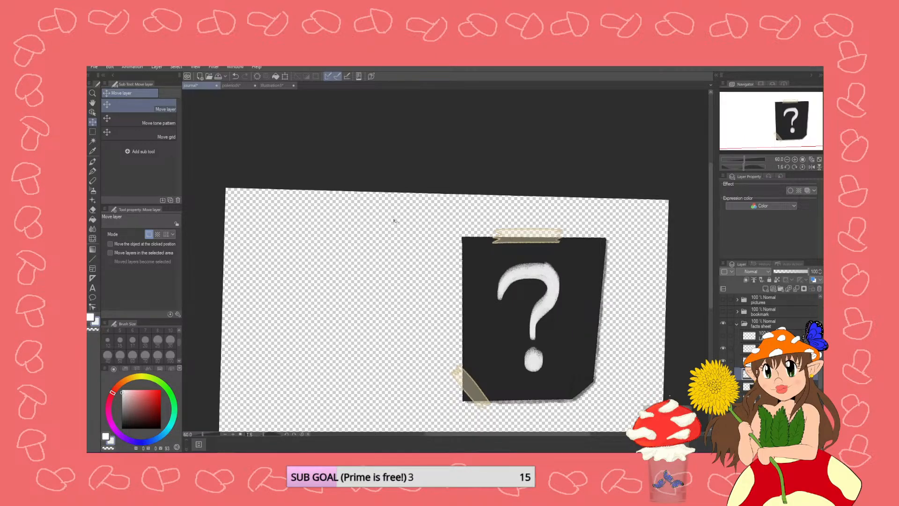
- Check the exported factslocked.png in the photo viewer and close it
scroll(476, 244, "down", 6)
scroll(488, 338, "up", 4)
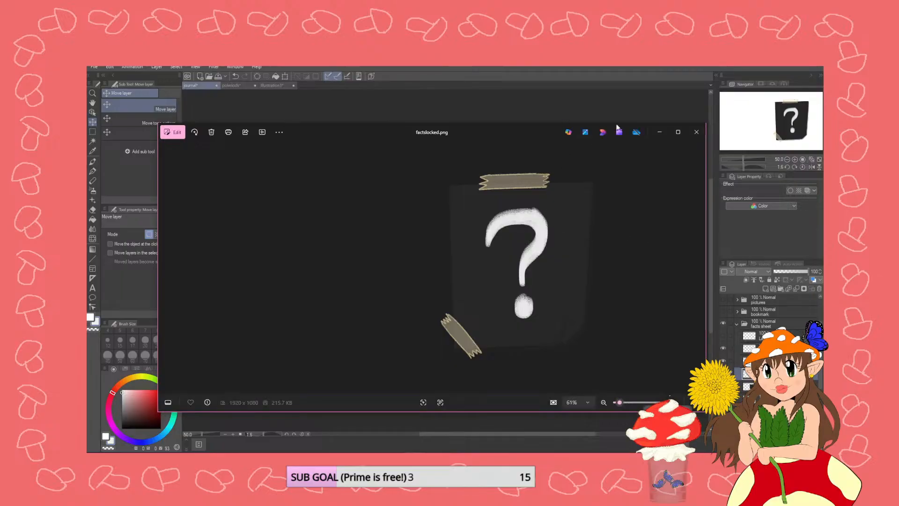
left_click(697, 132)
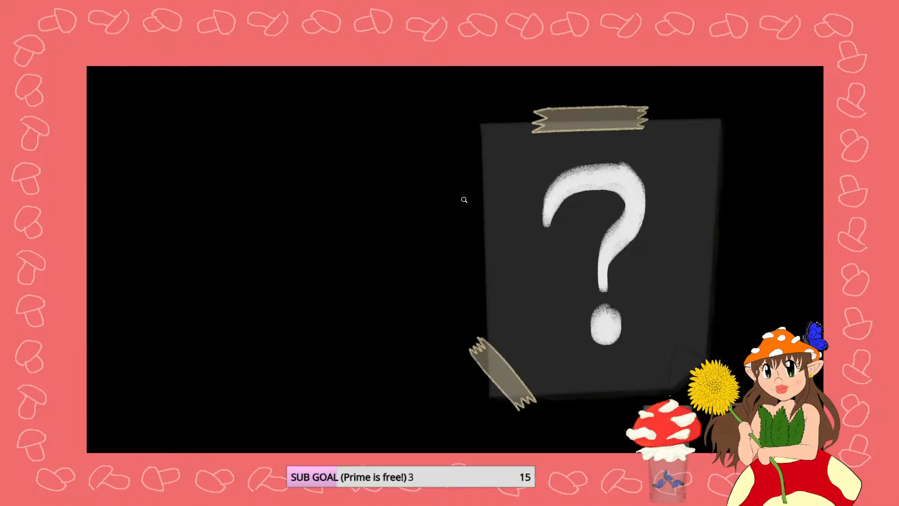
- In the full-screen image viewer, crop factslocked.png to about 710 × 816 px around the taped dark sheet
right_click(464, 200)
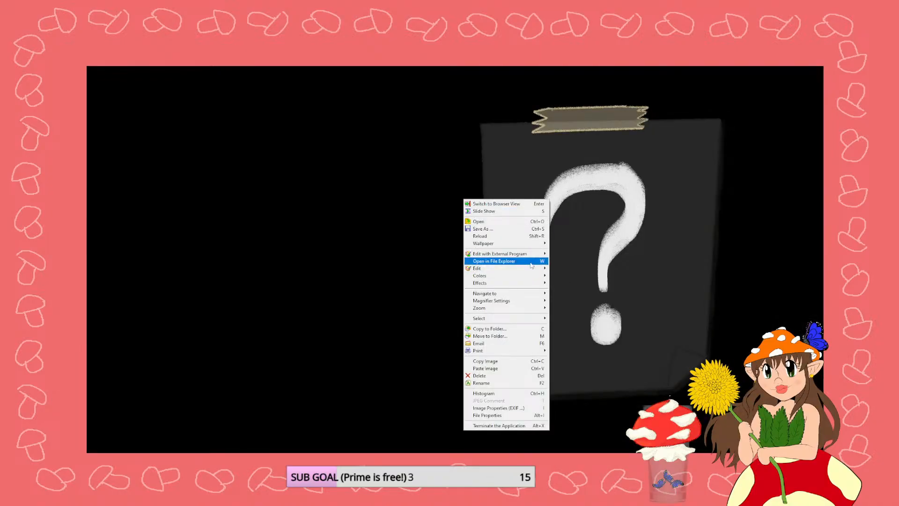
mouse_move(515, 267)
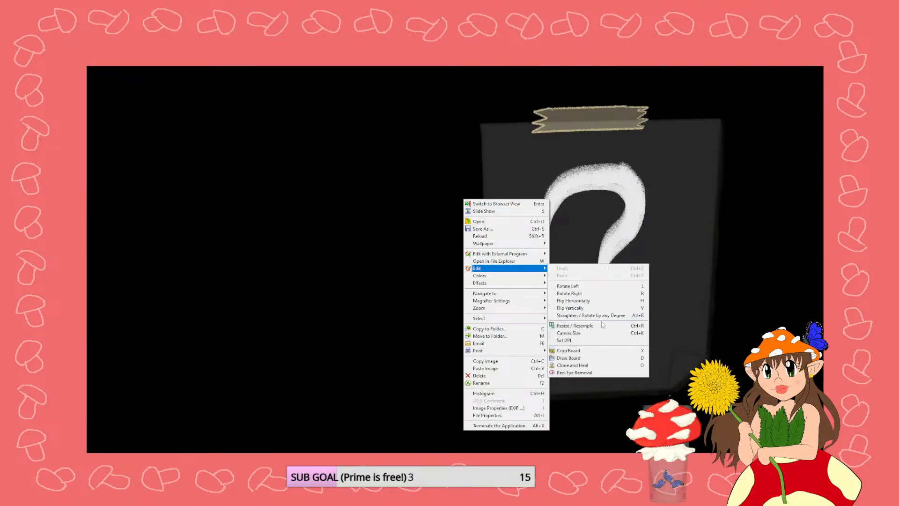
left_click(588, 350)
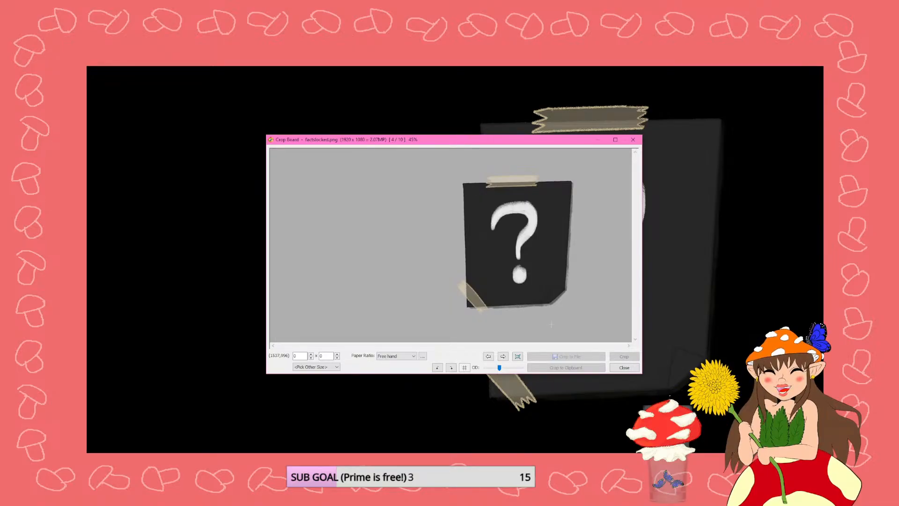
left_click_drag(461, 176, 582, 322)
left_click_drag(450, 168, 576, 321)
left_click_drag(514, 322, 514, 314)
left_click_drag(576, 240, 575, 240)
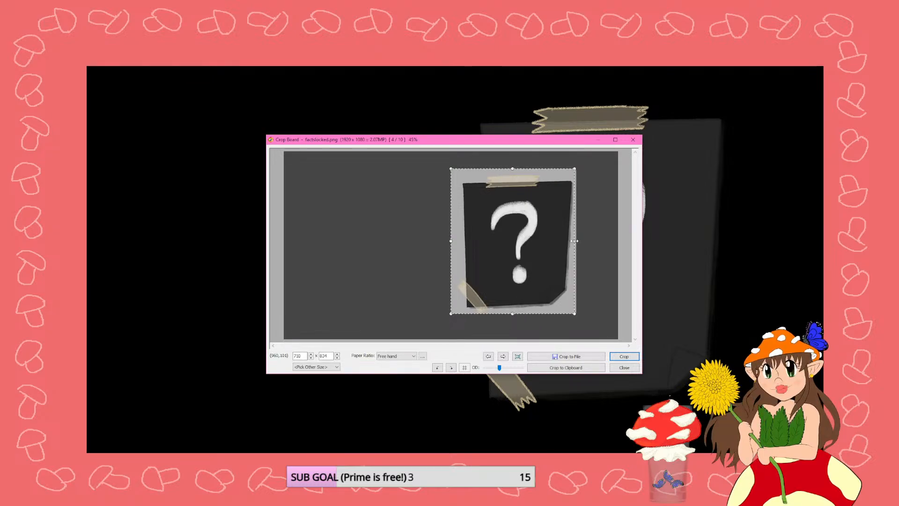
left_click_drag(511, 169, 509, 173)
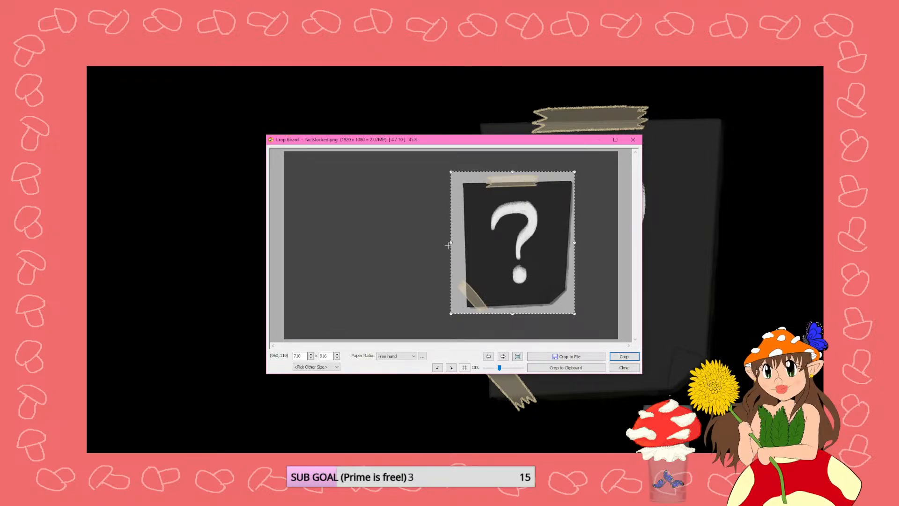
left_click(624, 356)
- Save the cropped image as a PNG over the existing factslocked file in the journal folder
right_click(525, 292)
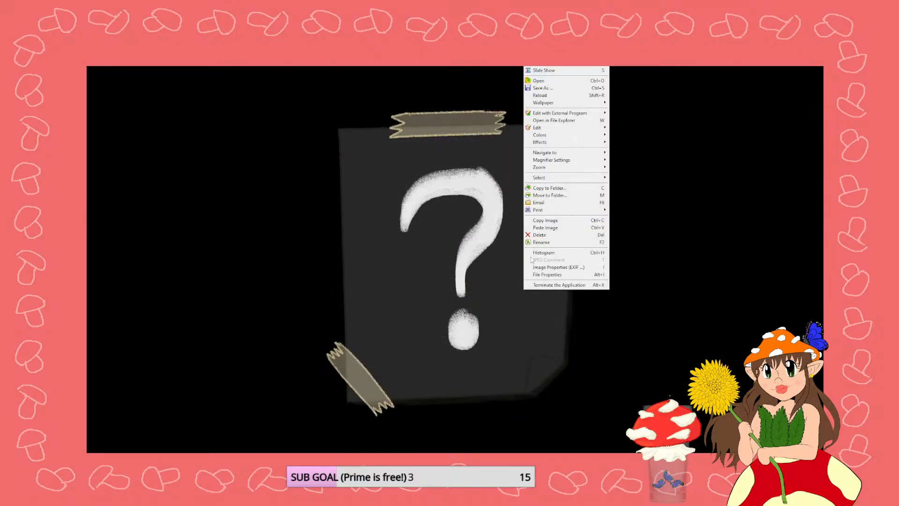
left_click(551, 96)
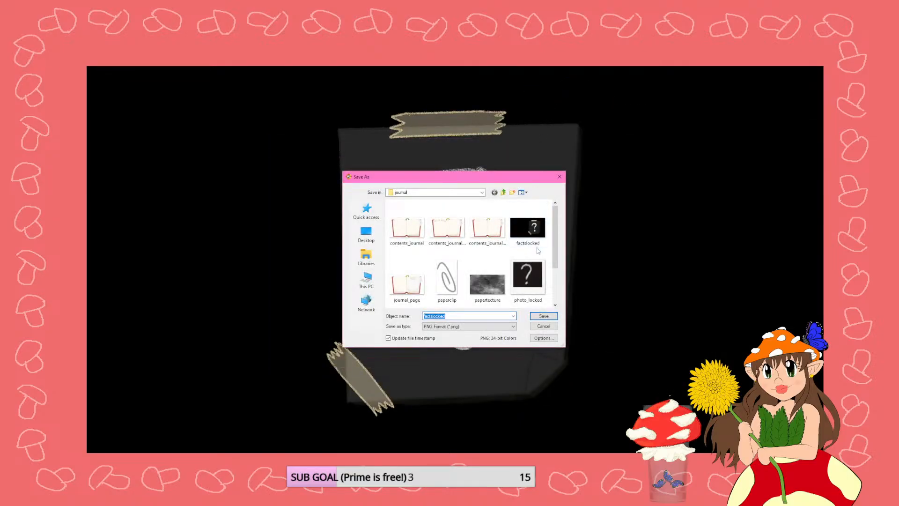
left_click(544, 316)
left_click(439, 279)
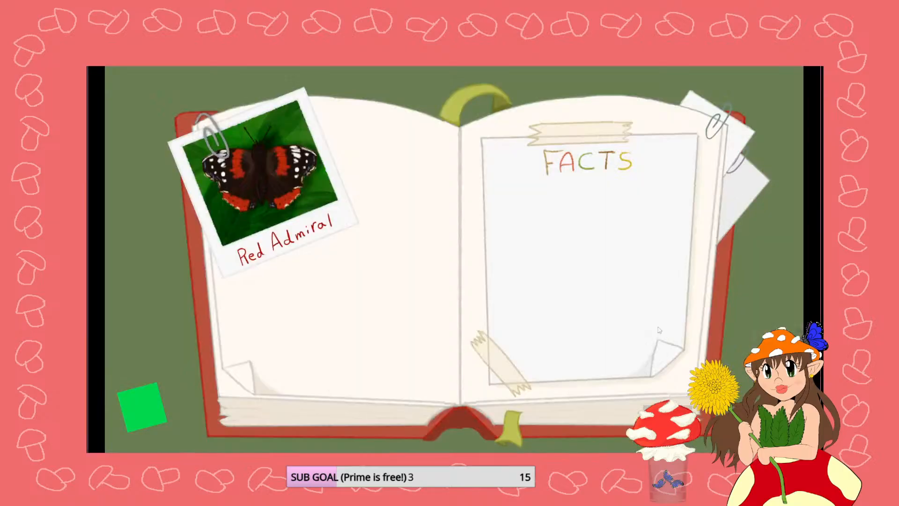
- In GDevelop, add a locked animation using the photo_locked image to the pictures object and place it before red_admiral
key("alt+Tab")
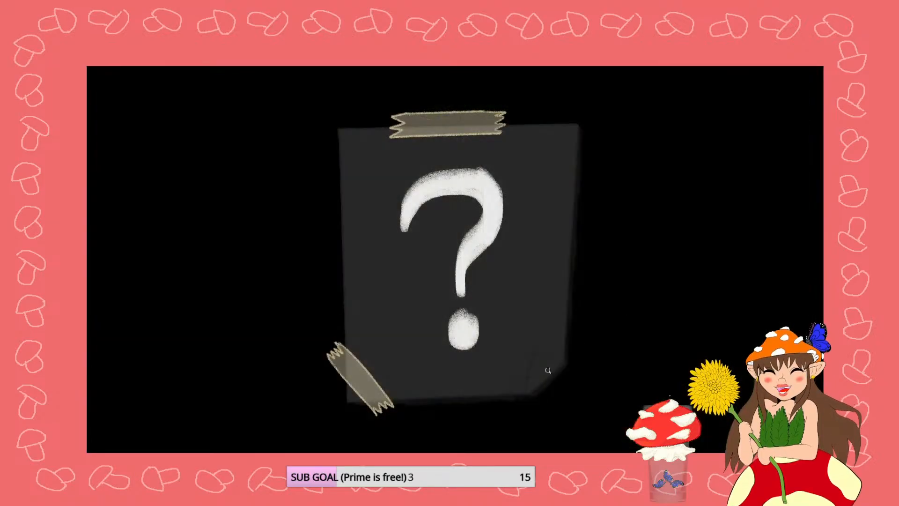
key("alt+Tab")
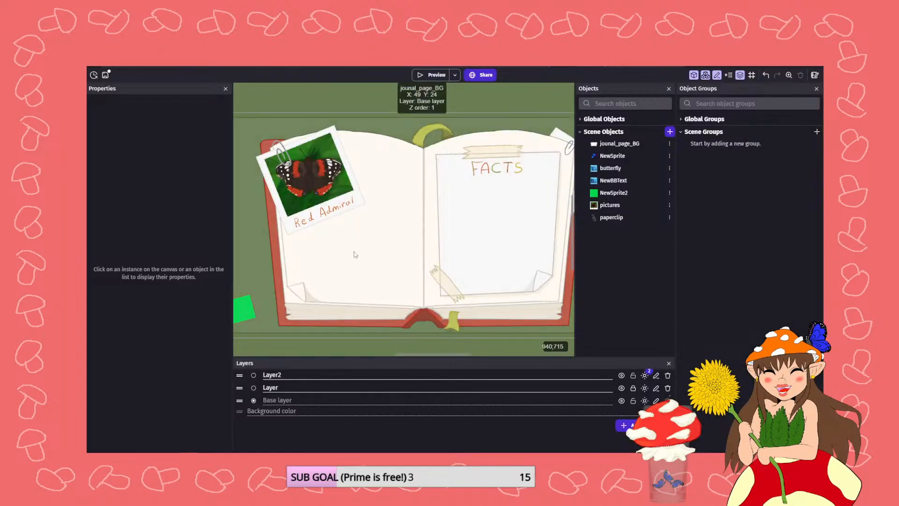
double_click(602, 206)
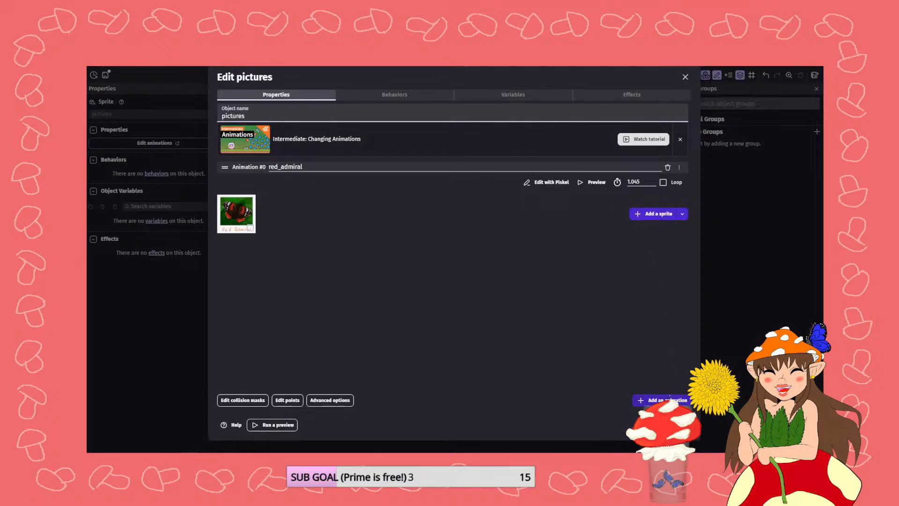
left_click(662, 400)
left_click(462, 246)
type("l")
left_click(654, 293)
left_click(364, 228)
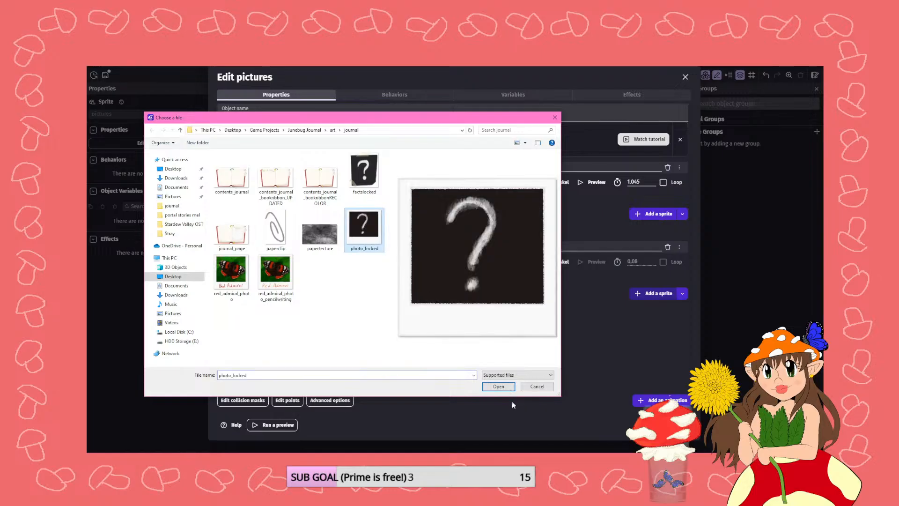
left_click(507, 386)
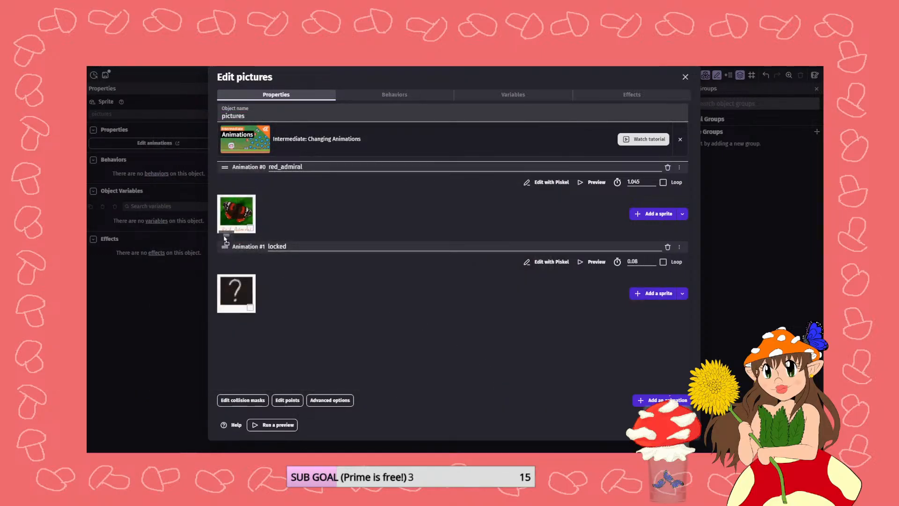
left_click_drag(229, 247, 224, 169)
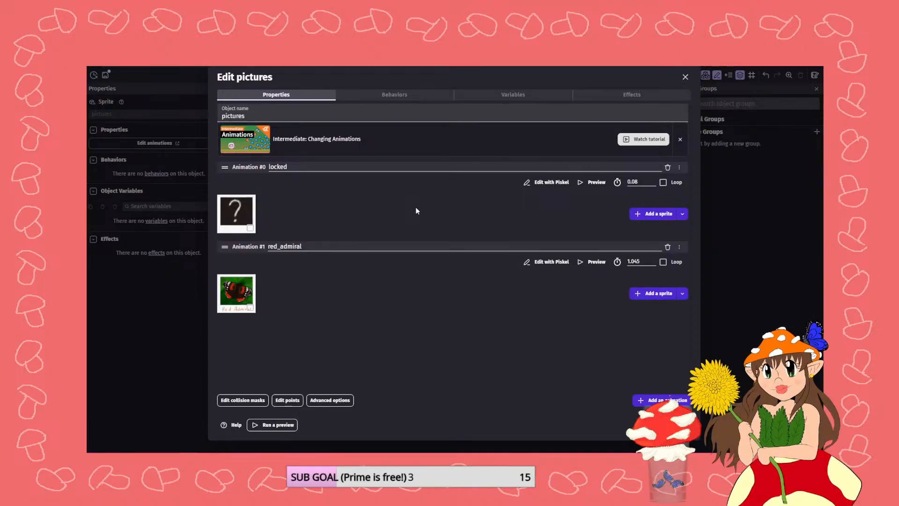
left_click(674, 424)
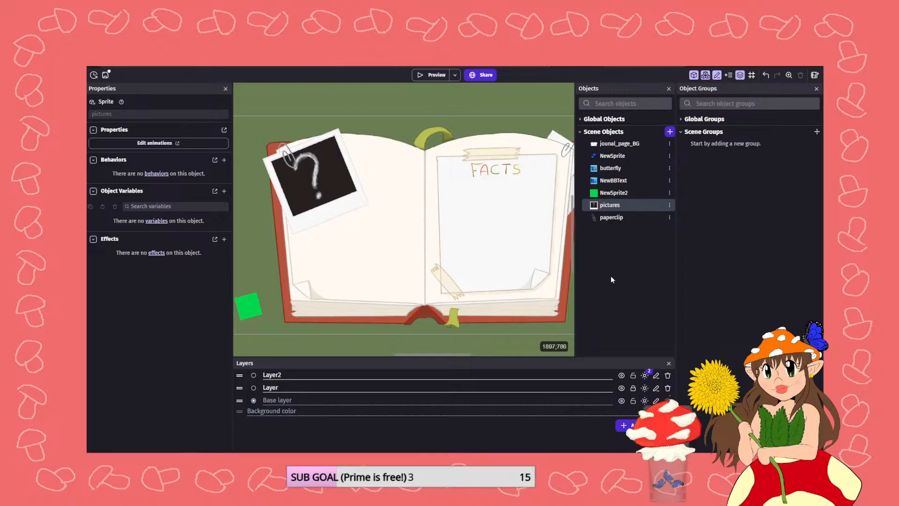
- Create a new sprite object named facts_locked with the factslocked image as its animation
left_click(669, 132)
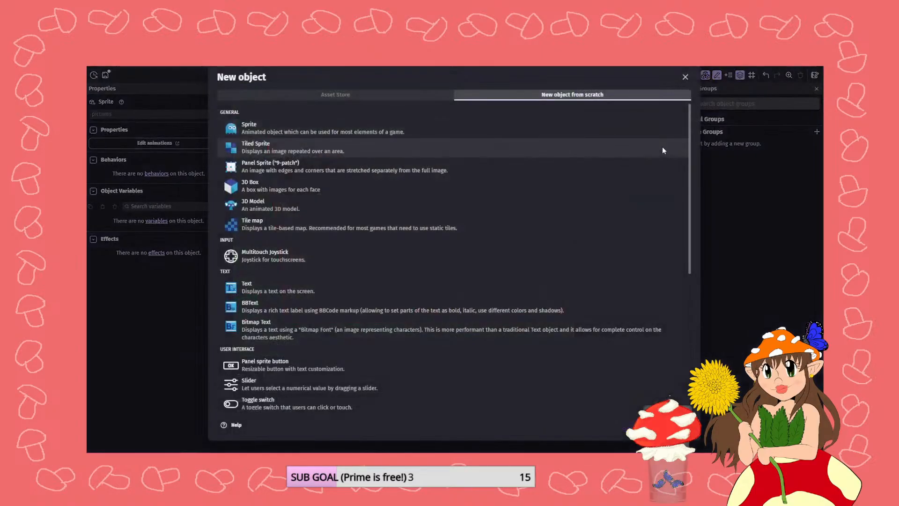
left_click(243, 129)
type("facts_locked")
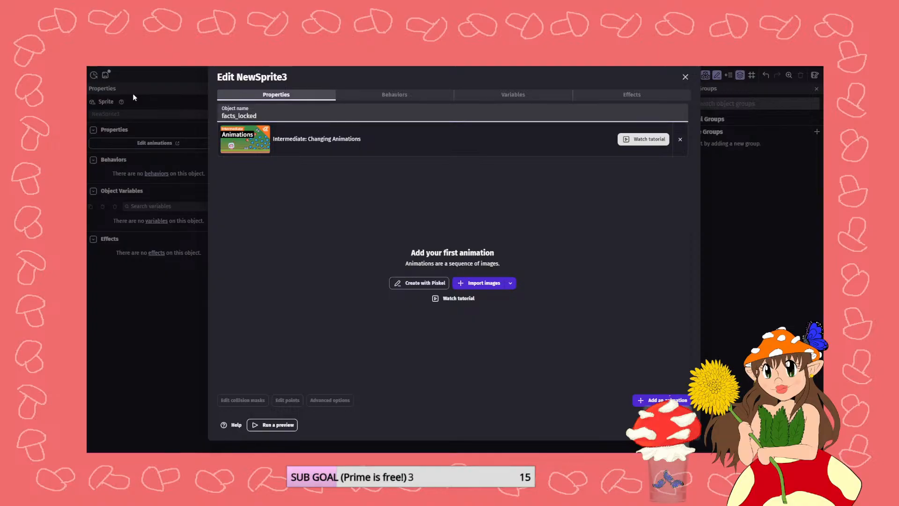
left_click(461, 286)
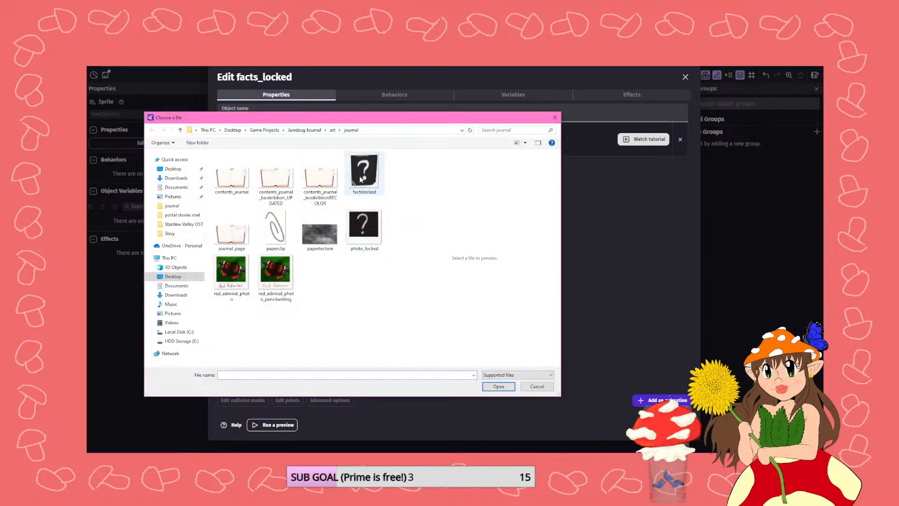
left_click(362, 179)
left_click(497, 386)
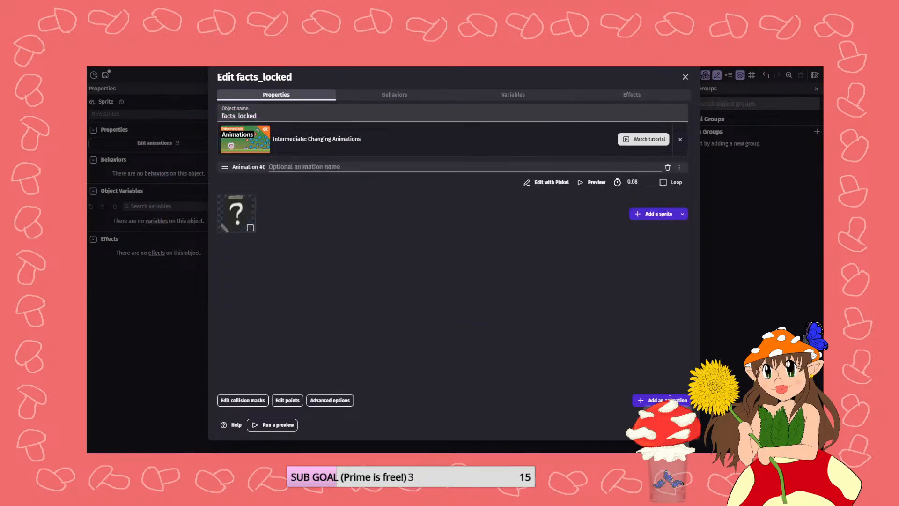
left_click(674, 424)
- Place a facts_locked instance over the facts sheet on the right page, at about X 980, Y 97
left_click_drag(617, 217, 423, 139)
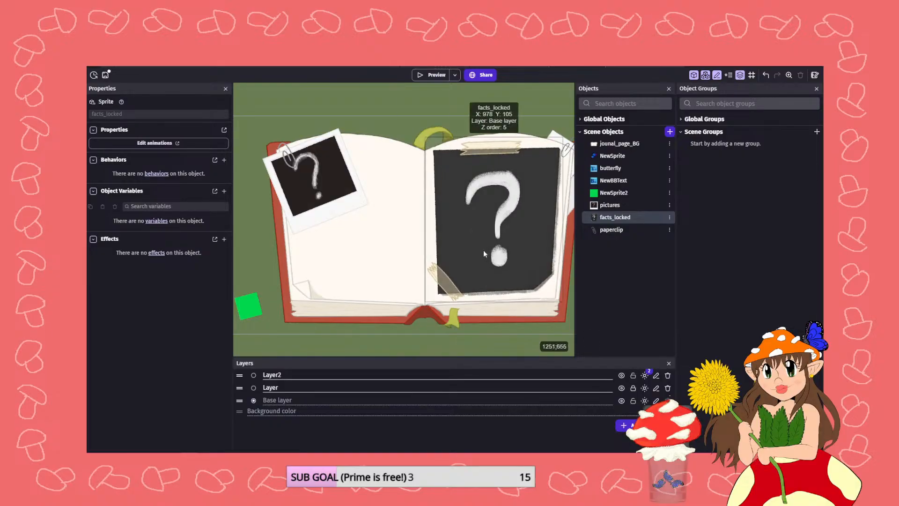
left_click(480, 247)
left_click_drag(489, 256, 490, 252)
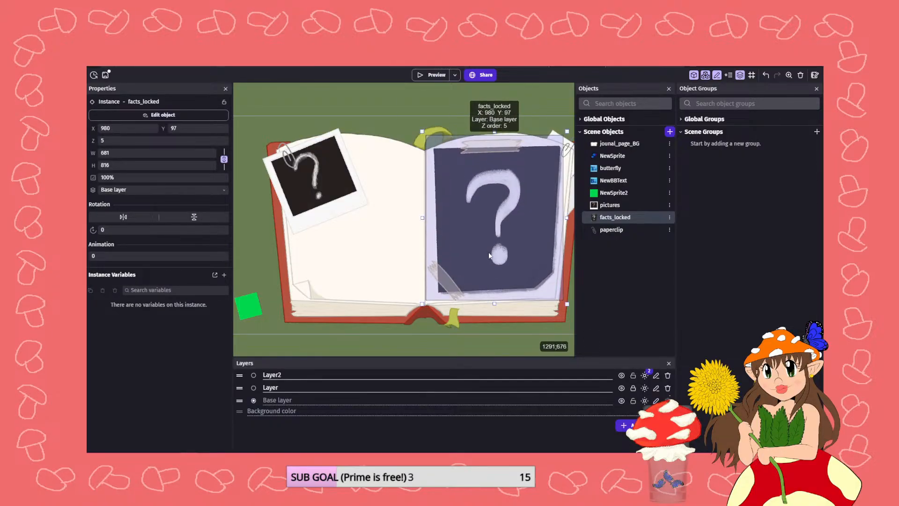
- Scale the facts_locked instance down to about 651 × 780 and align it over the facts sheet at about X 999, Y 141
double_click(530, 294)
left_click(672, 424)
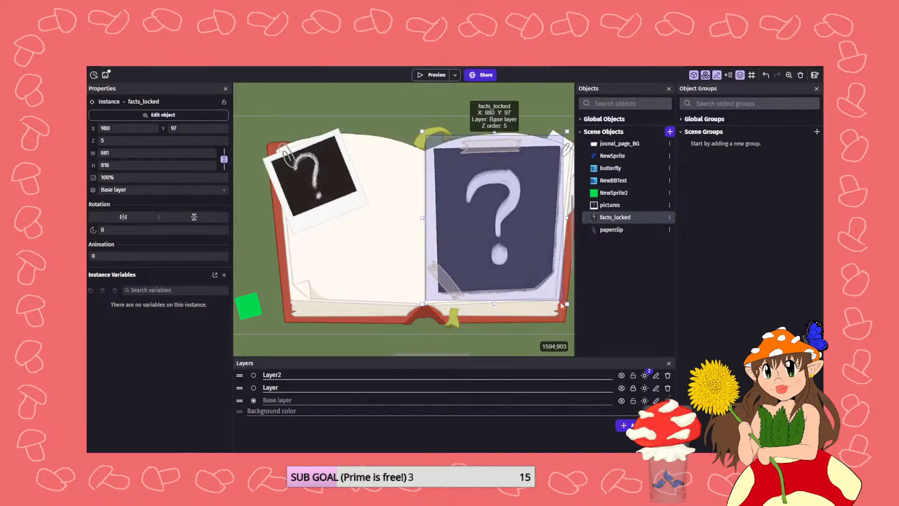
left_click(556, 296, "shift")
left_click_drag(526, 261, 526, 278)
key("ctrl+z")
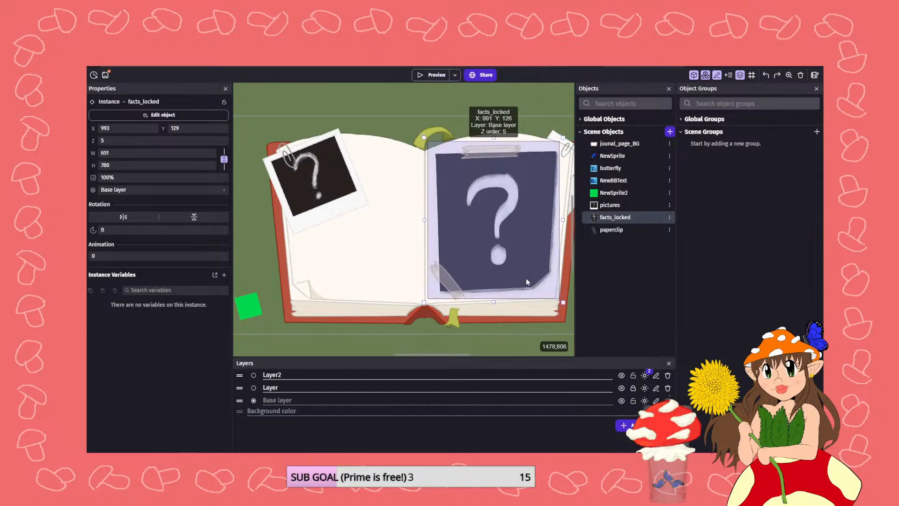
left_click_drag(564, 301, 566, 308)
key("ctrl+z")
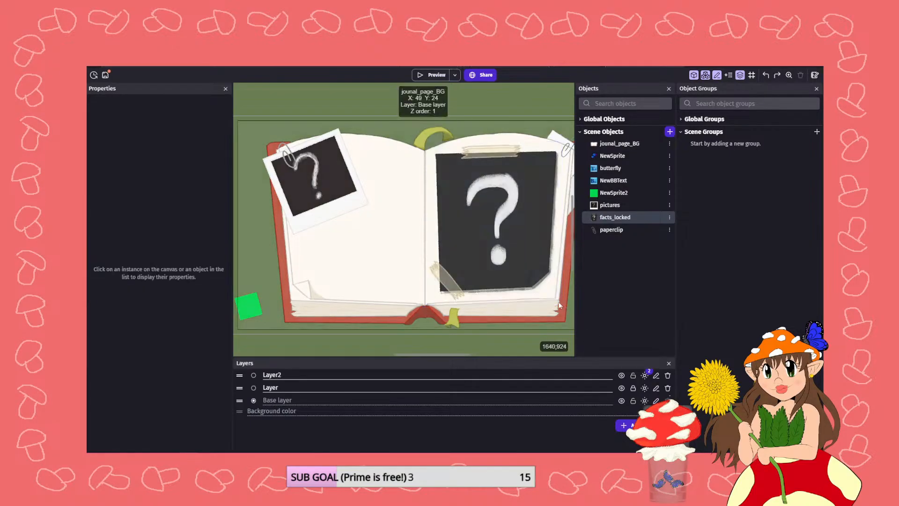
key("ctrl+z")
left_click_drag(522, 253, 526, 263)
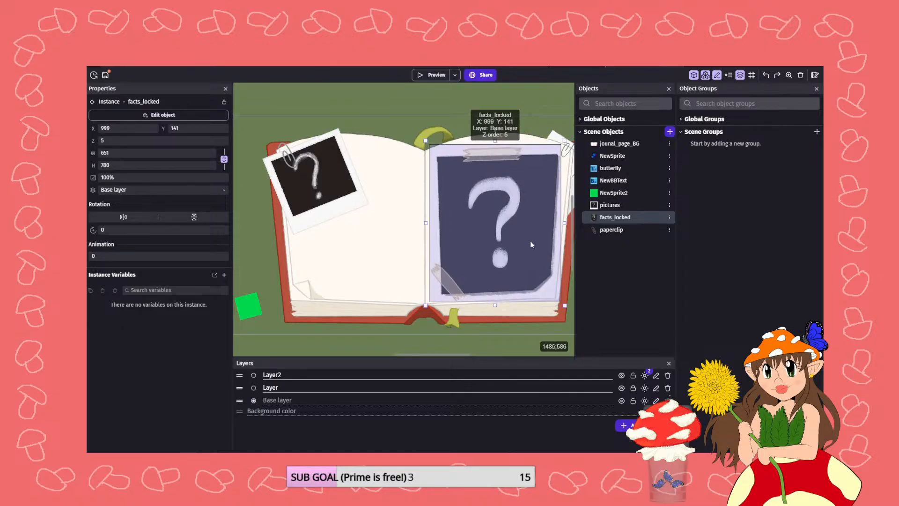
left_click(515, 257)
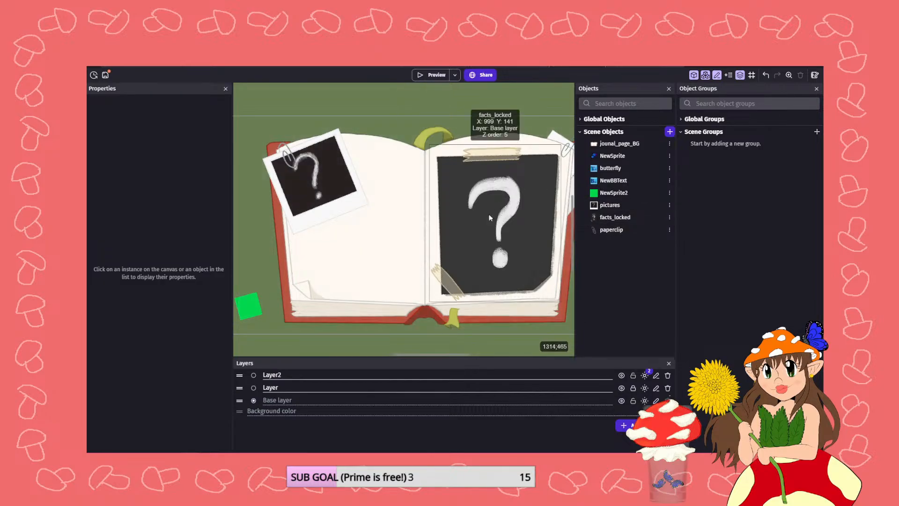
scroll(471, 235, "down", 3)
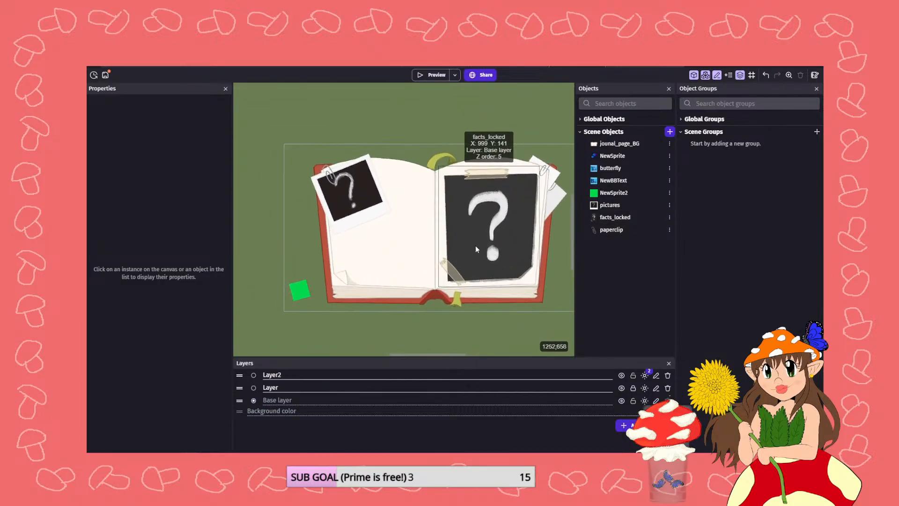
scroll(477, 245, "up", 2)
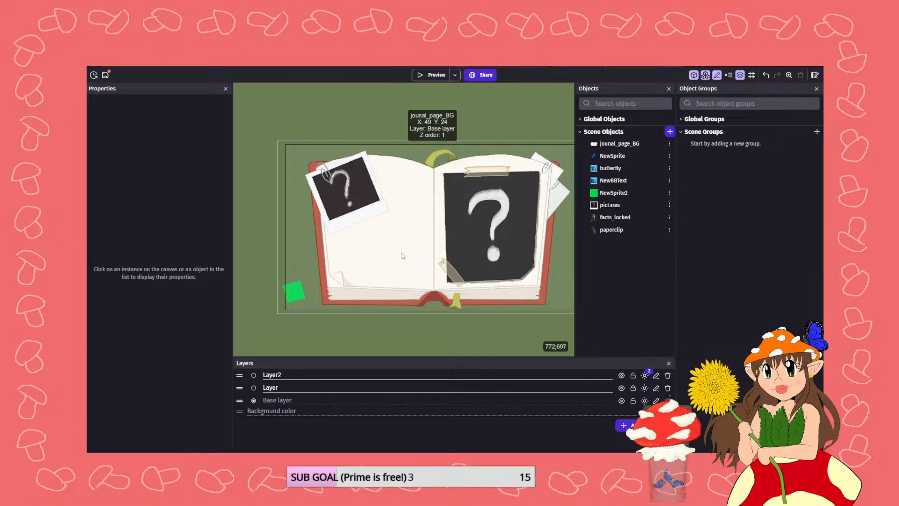
scroll(402, 255, "up", 1)
scroll(402, 256, "up", 1)
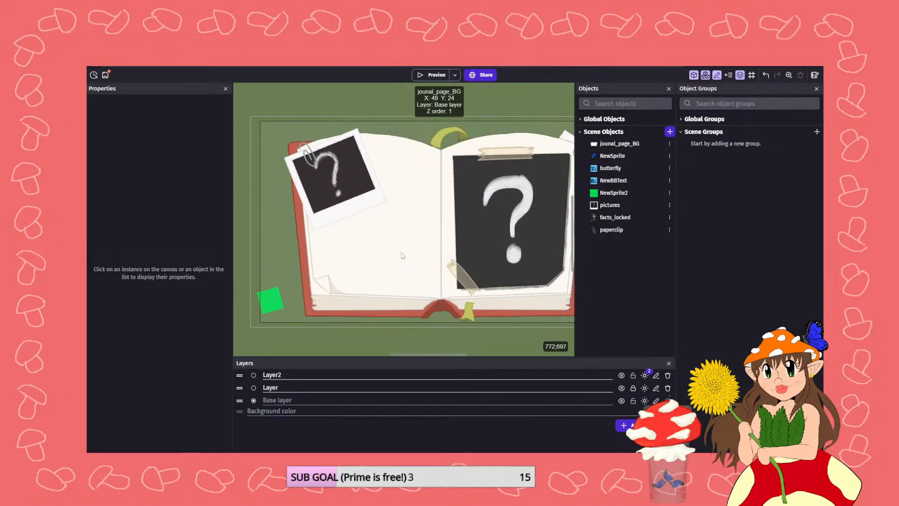
scroll(402, 256, "down", 1)
scroll(402, 256, "down", 1)
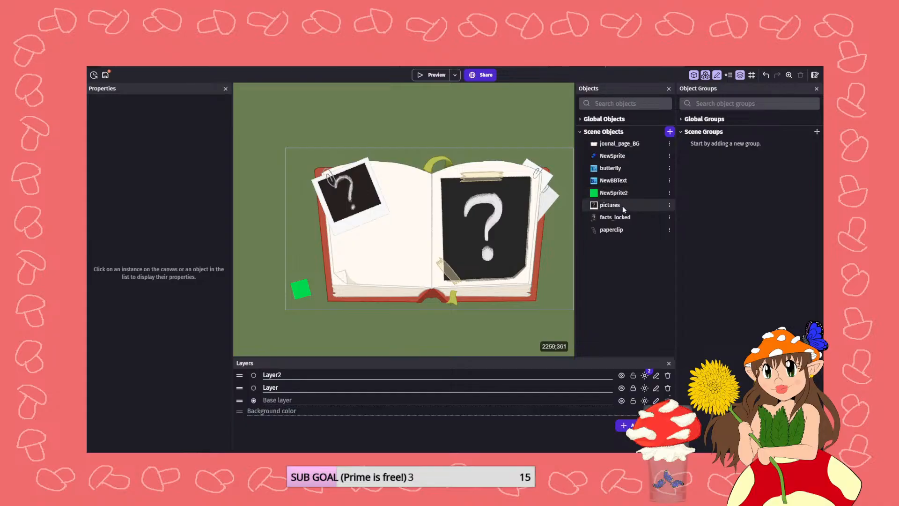
scroll(412, 303, "up", 2)
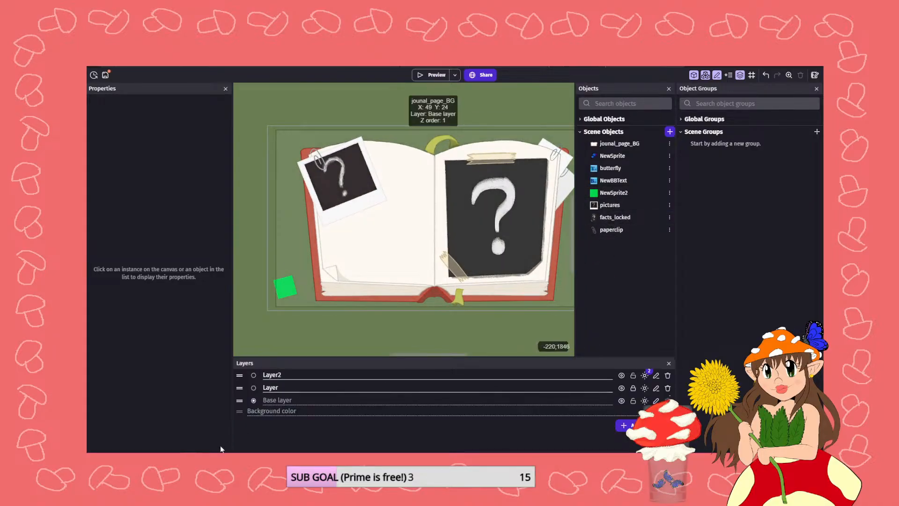
- Check the journal layout sketch in GIMP, return to GDevelop and save the project
left_click(228, 459)
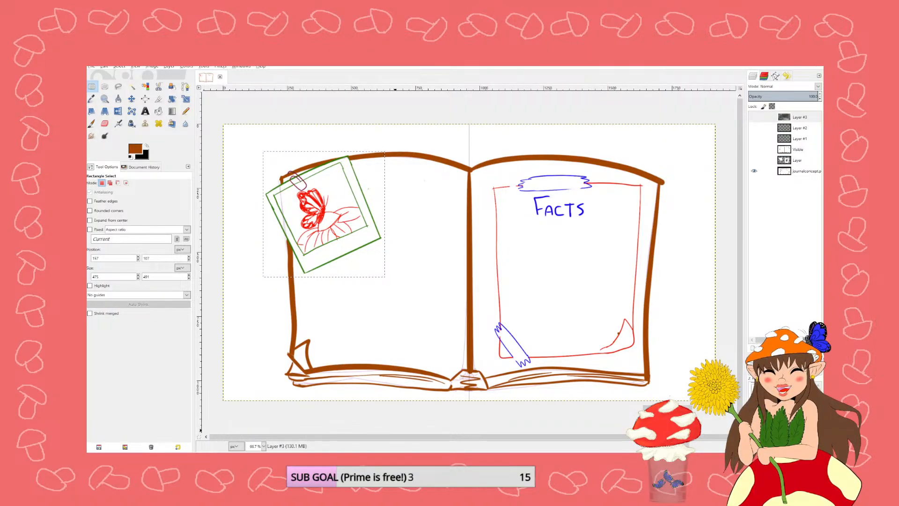
left_click(272, 459)
key("ctrl+s")
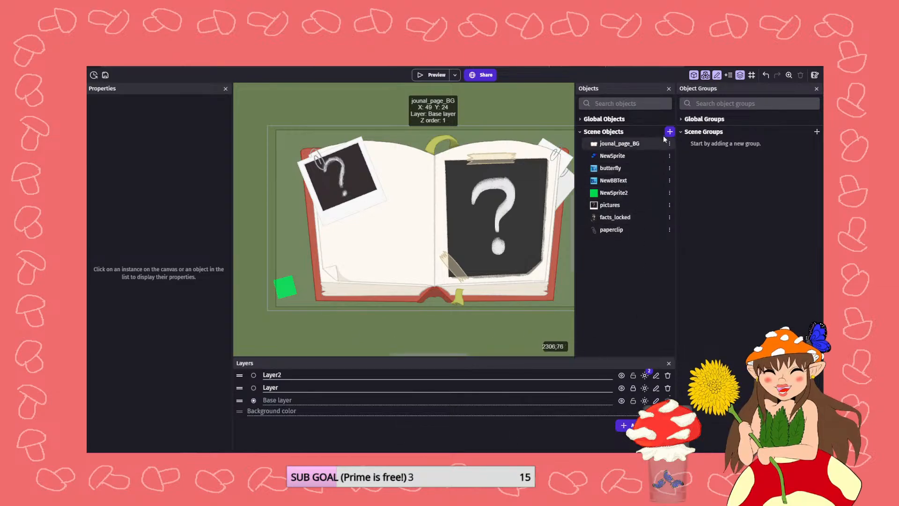
- Create an object folder named Sationary and move jounal_page_BG, facts_locked and paperclip into it
right_click(615, 230)
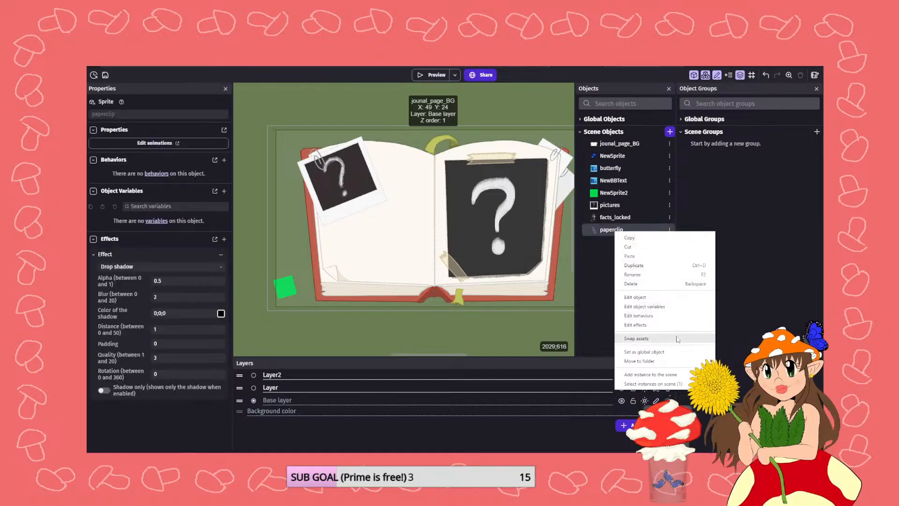
mouse_move(679, 362)
left_click(739, 375)
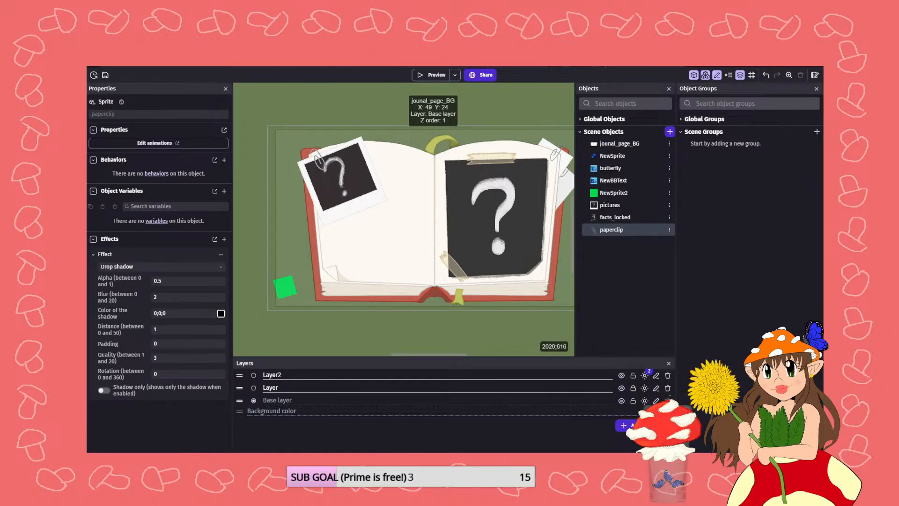
type("Sationary")
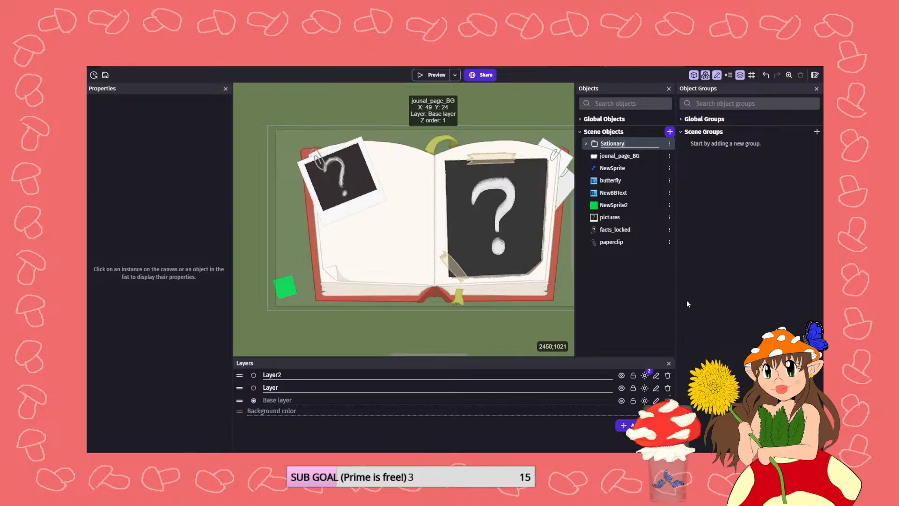
left_click_drag(618, 155, 611, 144)
- Place the butterfly text on the journal spread, then rename the object no_entry with the initial text "No Entry Yet"
left_click_drag(624, 217, 468, 234)
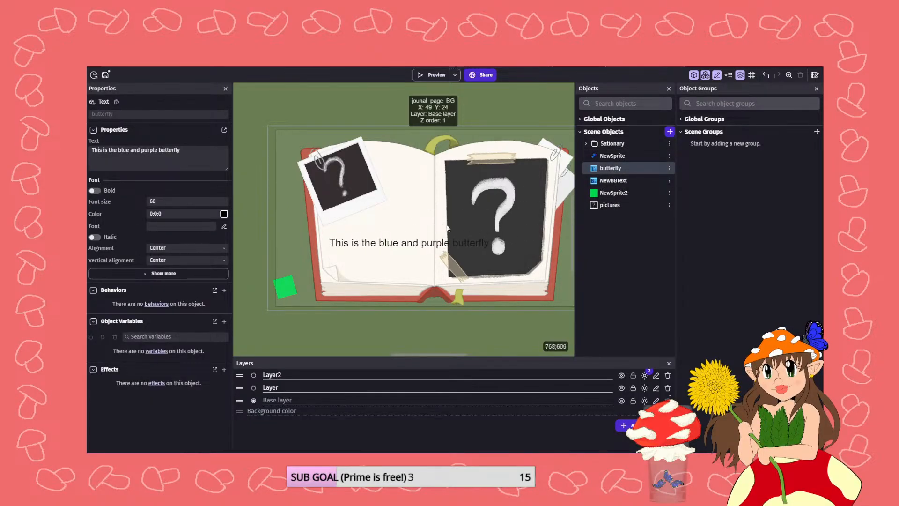
double_click(607, 169)
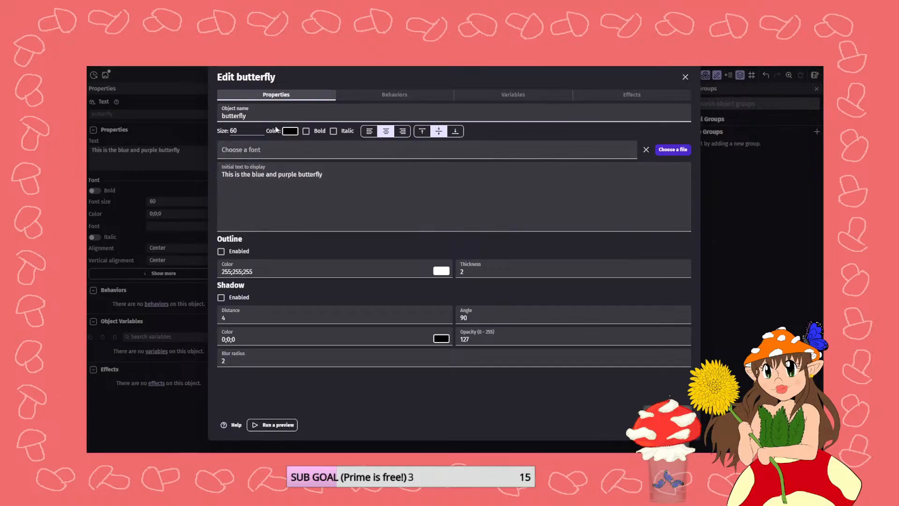
type("no")
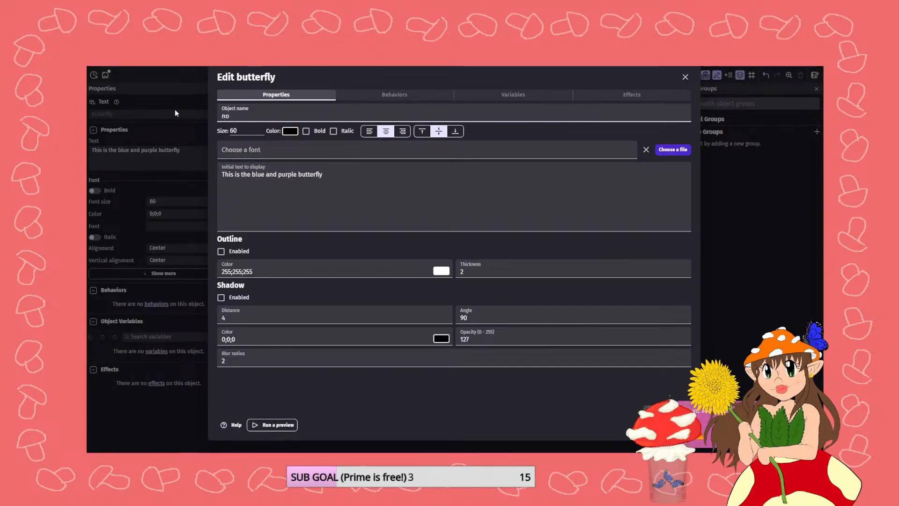
type("_entry")
key("Tab")
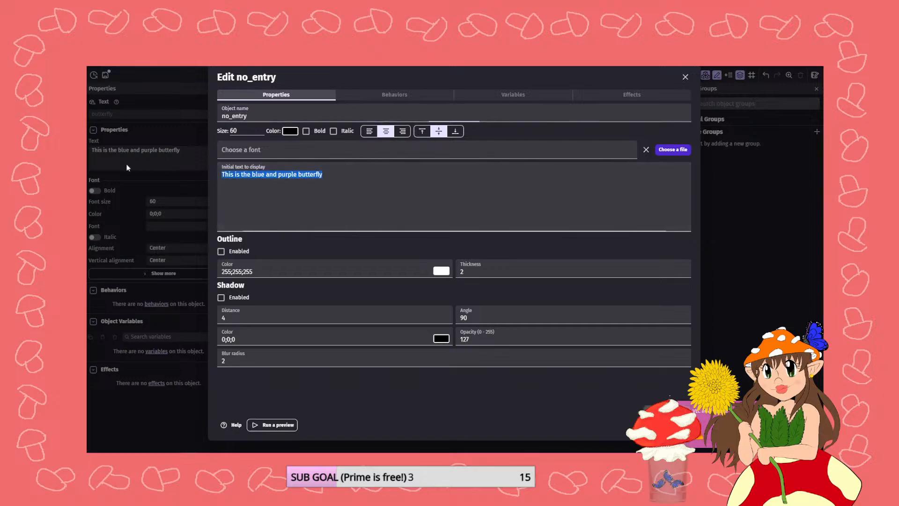
type("No Entry Yet")
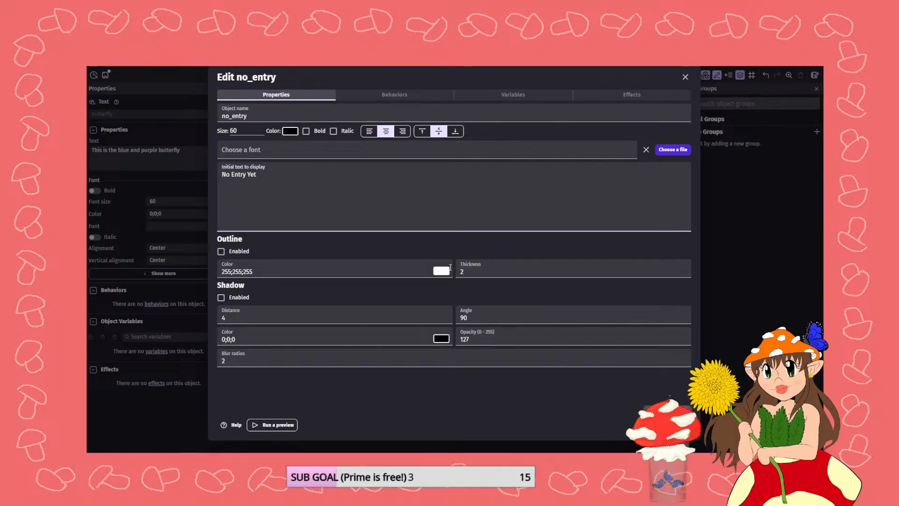
- Assign the FrederickatheGreat-Regular font from the asset store to the no_entry text and apply the object changes
left_click(665, 151)
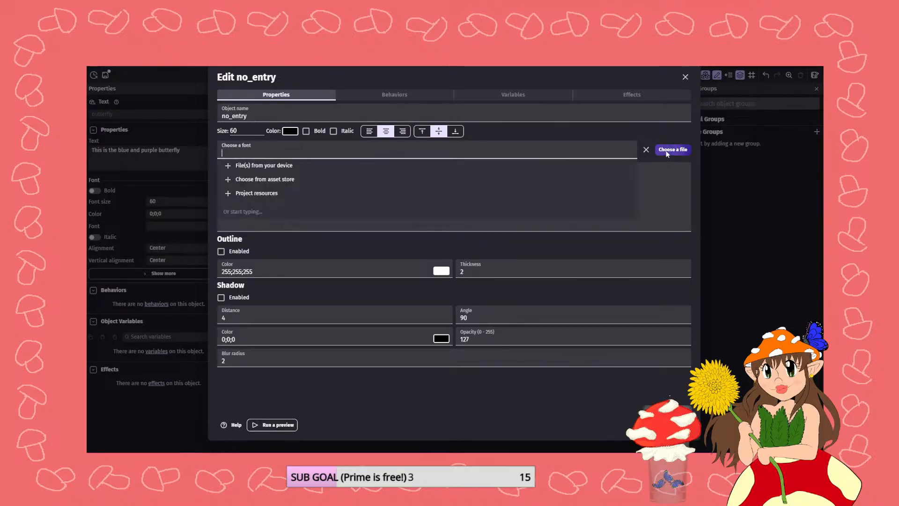
left_click(275, 183)
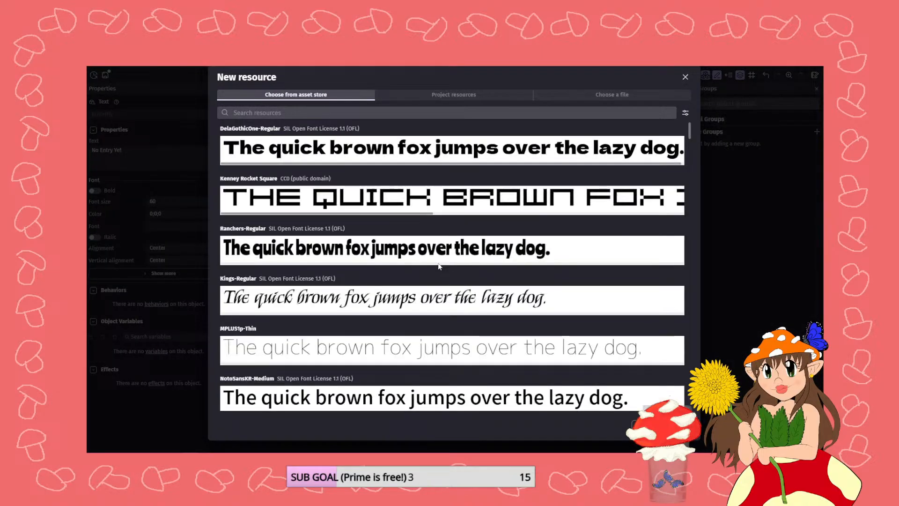
scroll(438, 266, "down", 4)
scroll(438, 265, "down", 7)
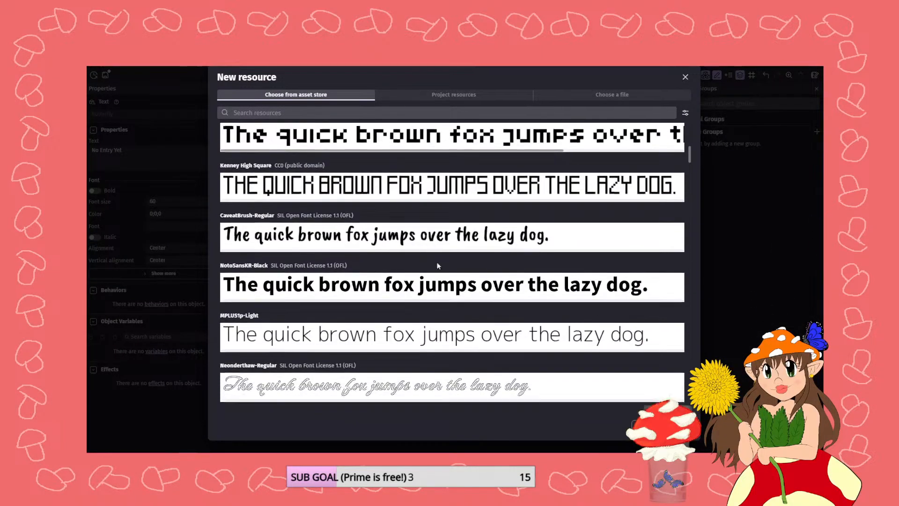
scroll(438, 265, "down", 10)
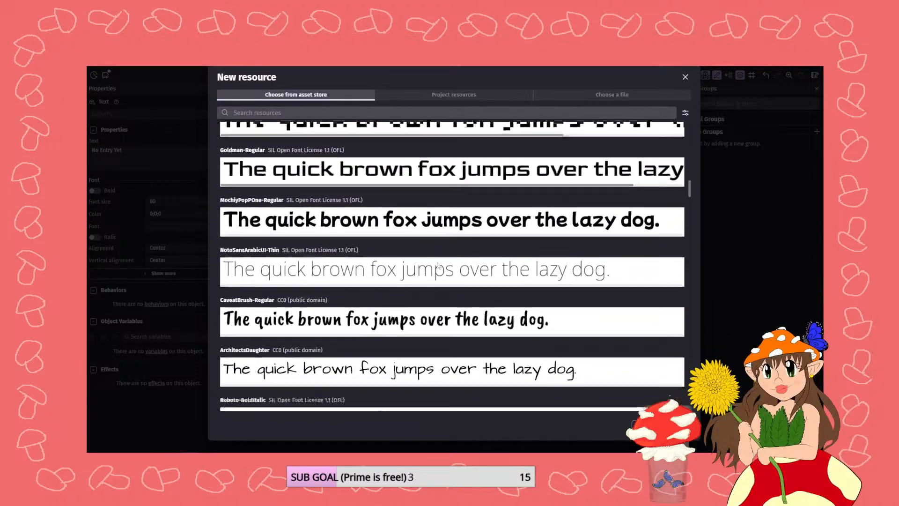
scroll(438, 266, "down", 10)
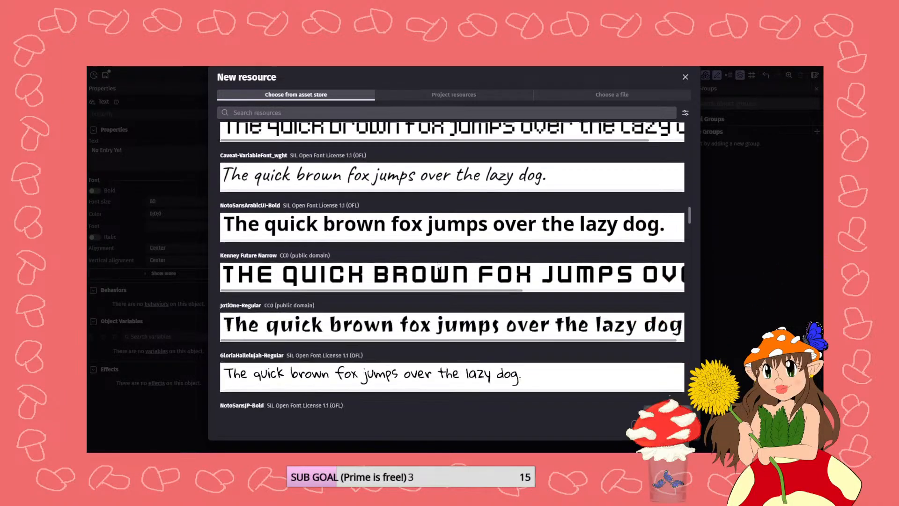
scroll(438, 266, "down", 10)
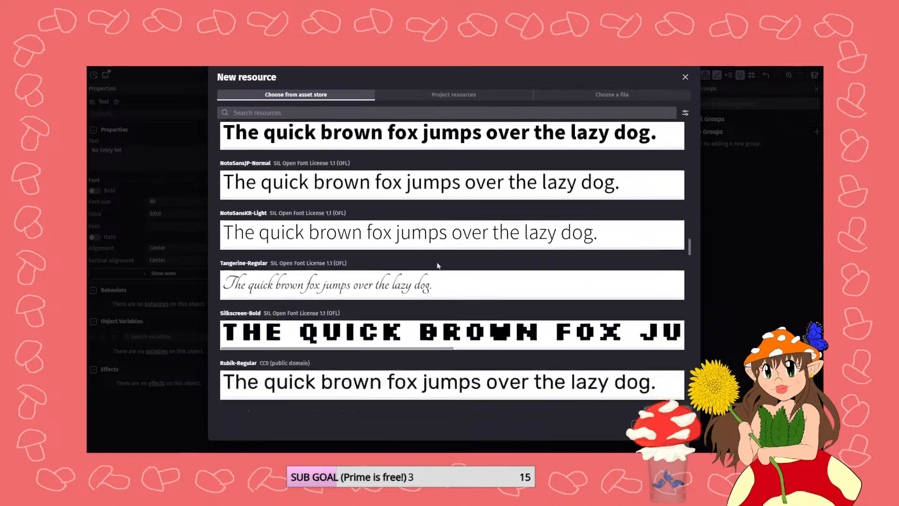
scroll(438, 266, "down", 10)
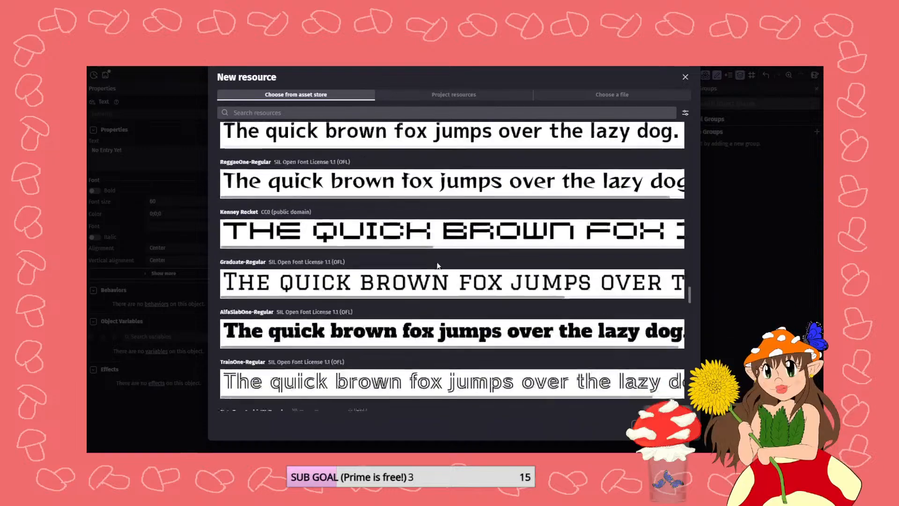
scroll(438, 265, "down", 10)
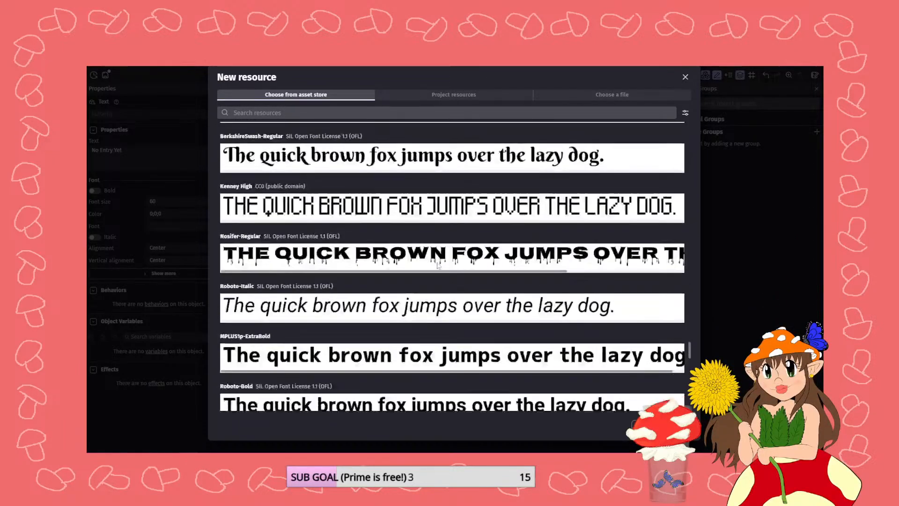
scroll(437, 265, "down", 4)
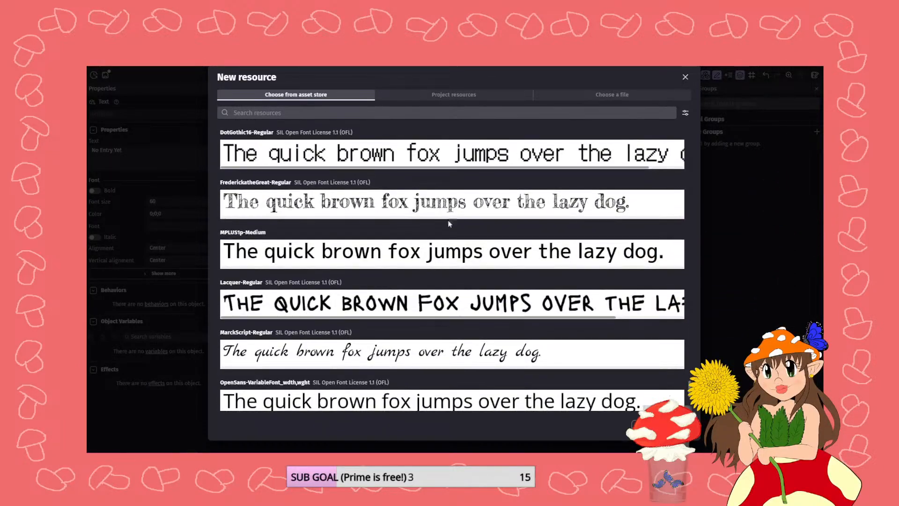
scroll(513, 326, "down", 4)
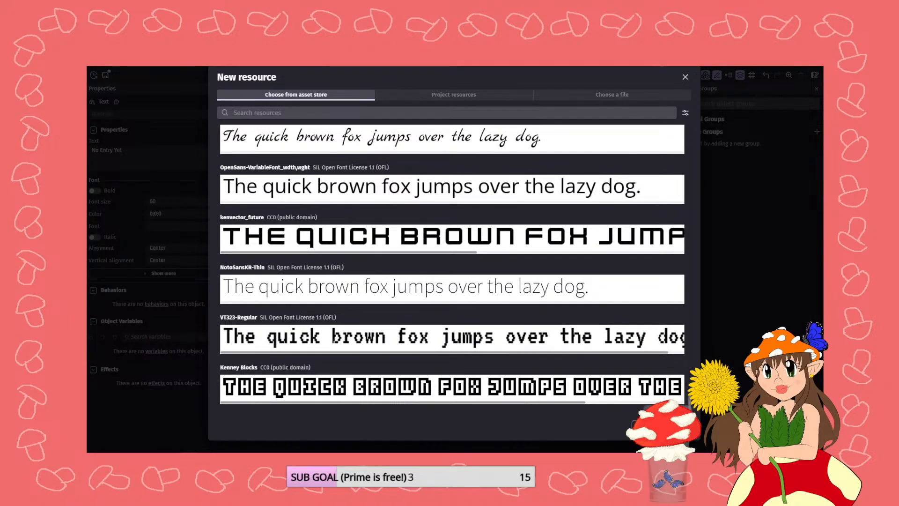
scroll(520, 328, "up", 4)
left_click(519, 327)
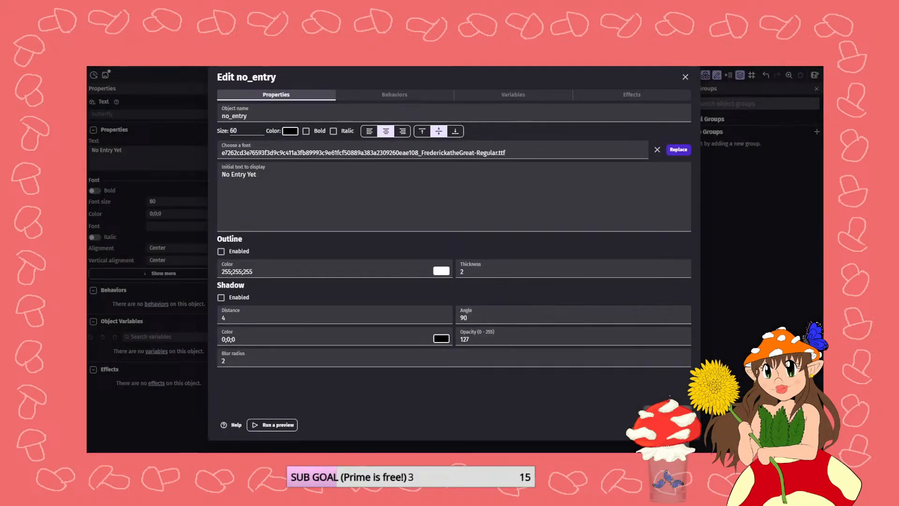
left_click(678, 425)
- Rotate the No Entry Yet text to 6° and position it near the bottom of the journal's left page, about X 523, Y 877
mouse_move(382, 247)
left_mouse_down()
mouse_move(414, 269)
mouse_move(411, 225)
mouse_move(409, 276)
mouse_move(390, 253)
left_mouse_up()
scroll(391, 258, "up", 5)
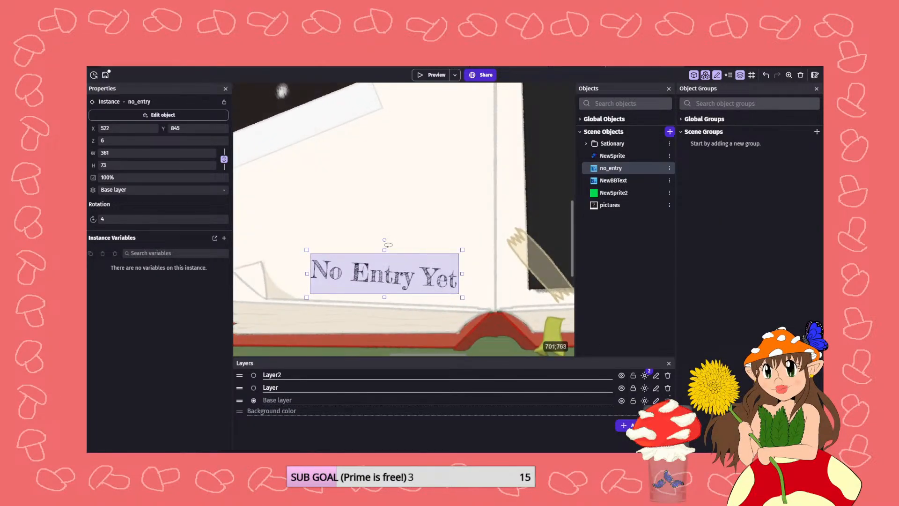
left_click(215, 219)
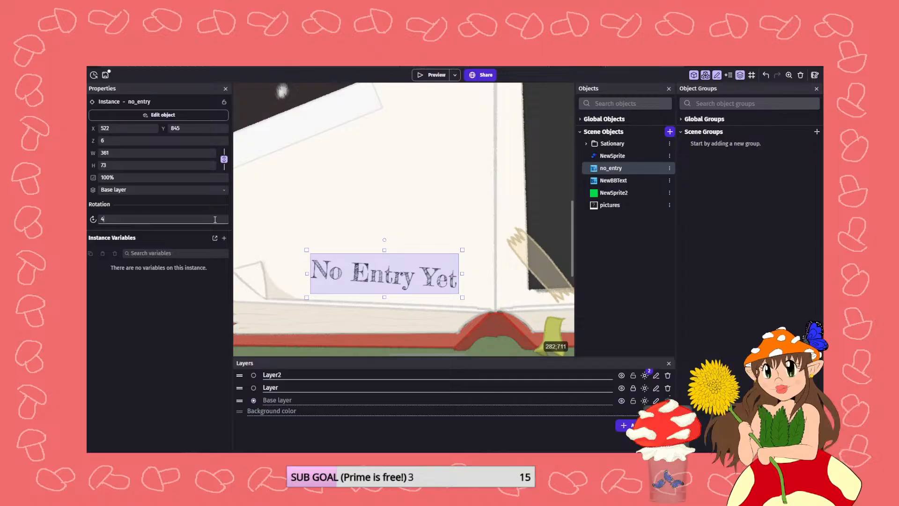
key("BackSpace")
type("10")
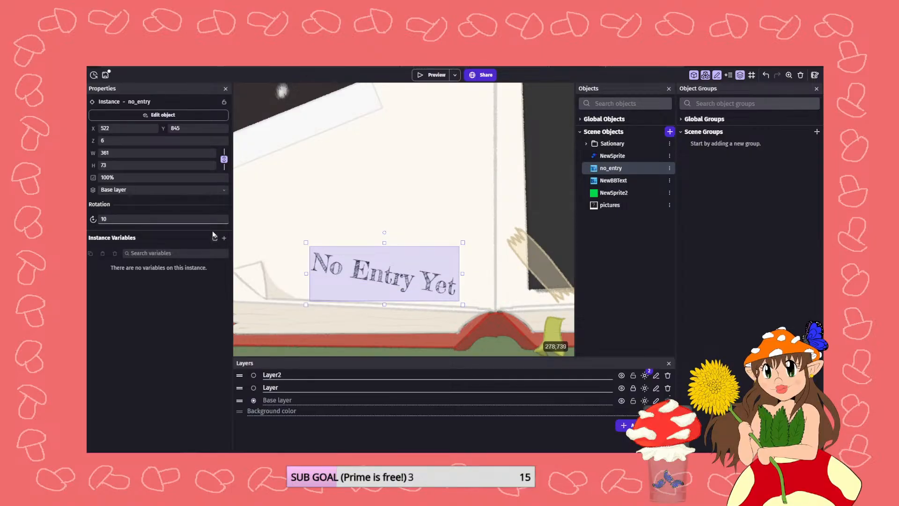
key("BackSpace")
key("BackSpace")
type("6")
left_click_drag(410, 277, 410, 289)
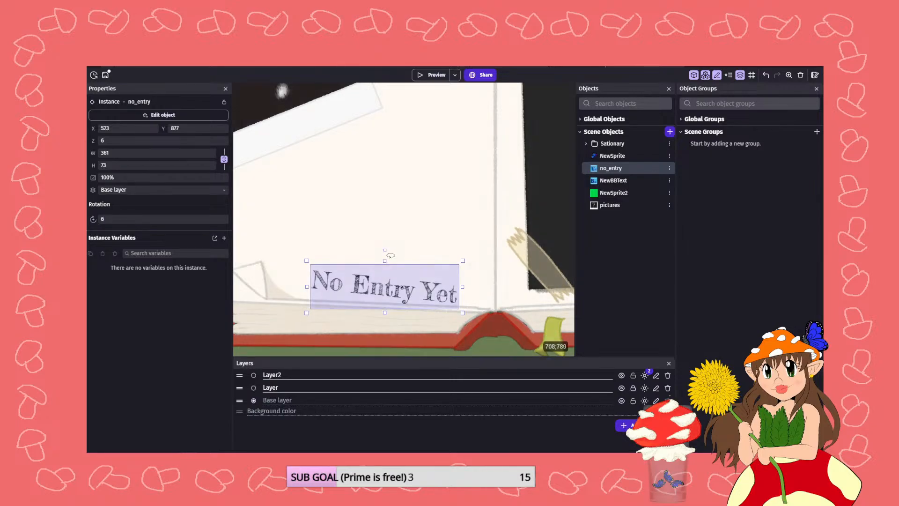
- Move the No Entry Yet text to the middle of the left page, tilt it to 334 degrees and enlarge its box to about 509 by 103
left_click_drag(387, 254, 385, 254)
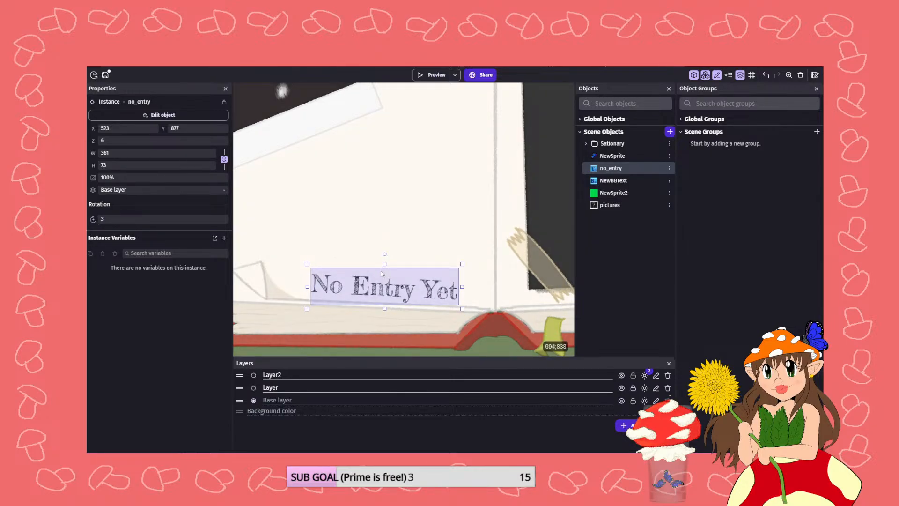
scroll(411, 272, "down", 3, "ctrl")
scroll(431, 233, "down", 2)
left_click_drag(430, 233, 386, 188)
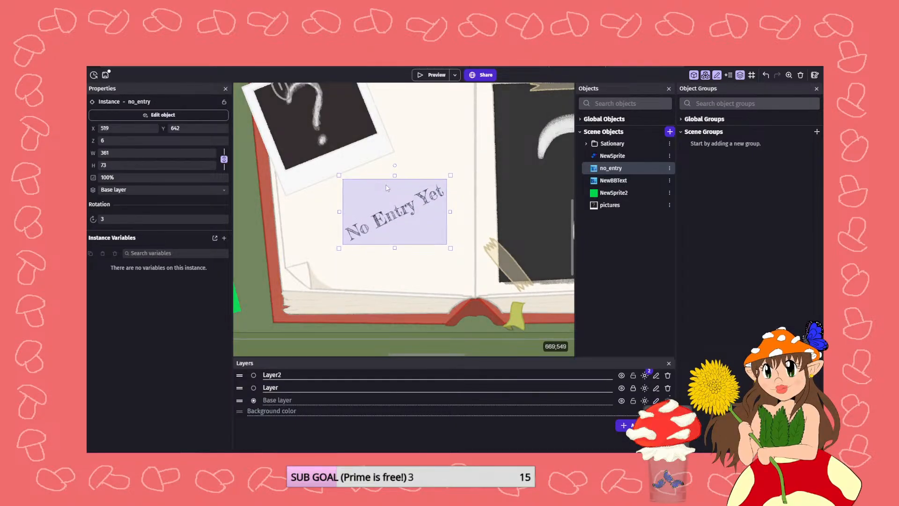
left_click_drag(450, 248, 433, 256)
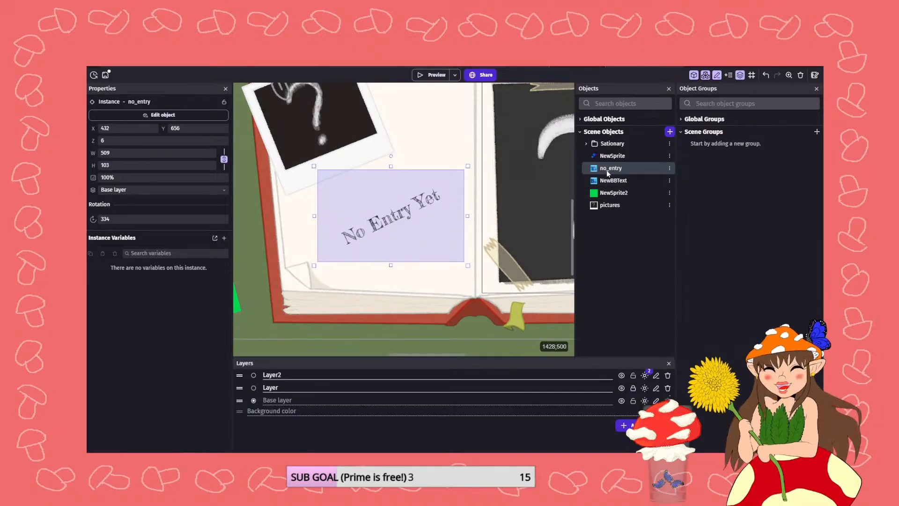
- Set the no_entry text size to 90, enlarge its box to about 592 by 120 and reposition it on the left page
double_click(605, 169)
double_click(237, 131)
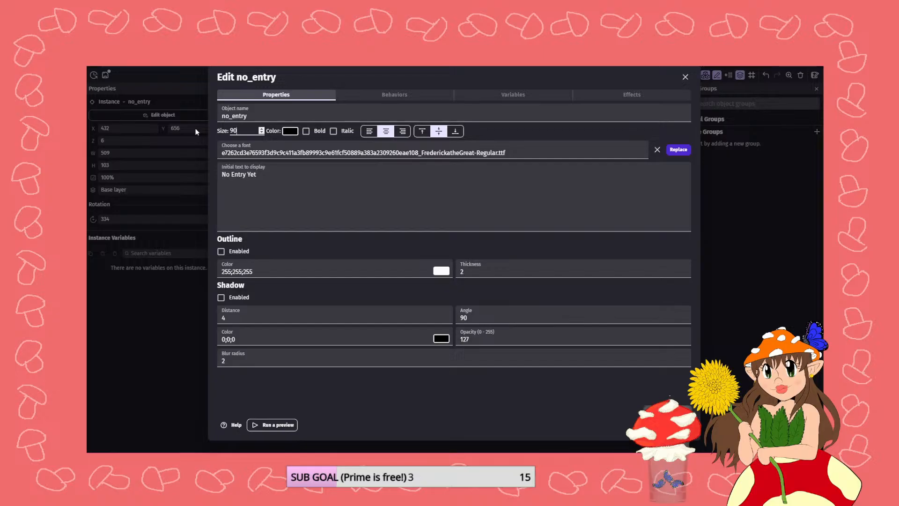
left_click(677, 425)
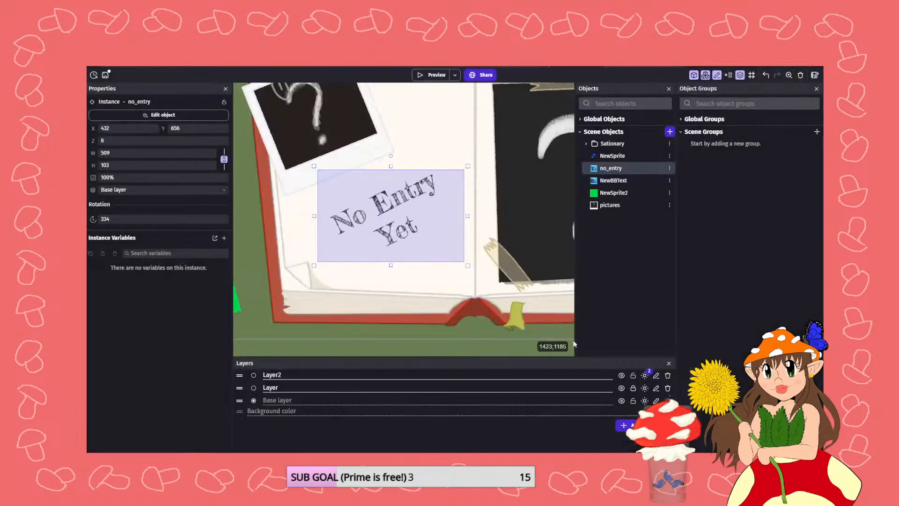
left_click_drag(467, 265, 490, 273)
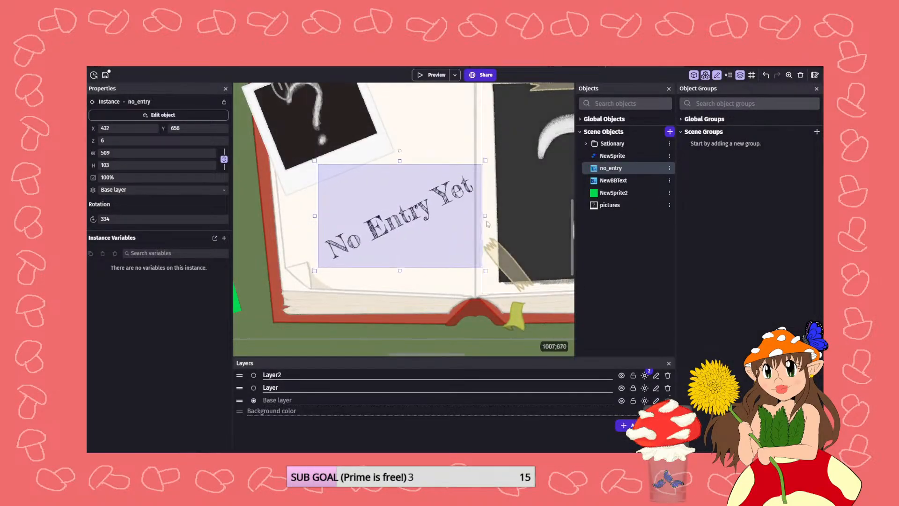
left_click_drag(418, 209, 407, 197)
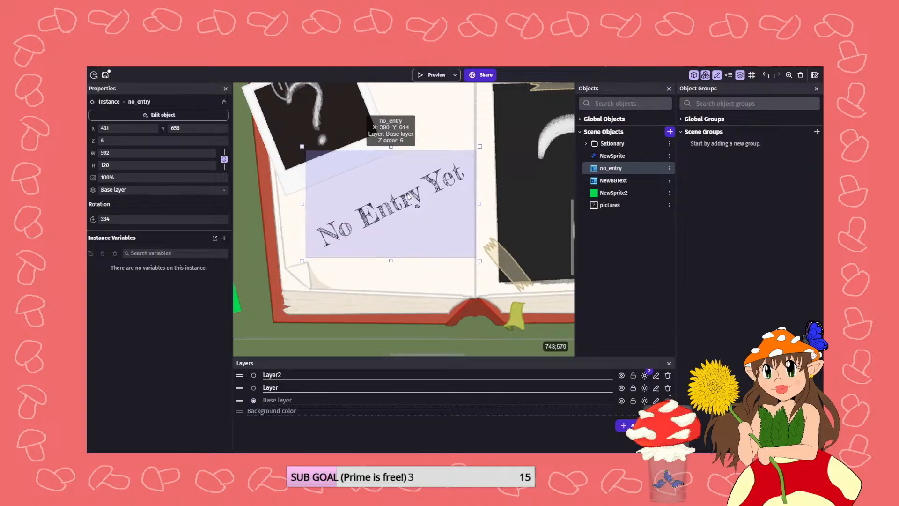
- Change the no_entry text colour to red and apply the object edit
double_click(604, 168)
left_click(295, 131)
left_click(671, 425)
left_click(671, 425)
left_click(473, 327)
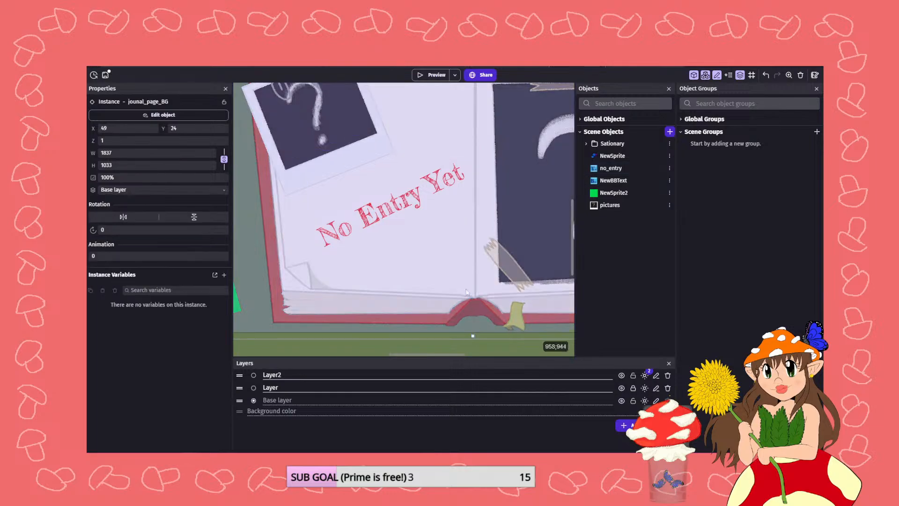
- Shift the No Entry Yet text slightly toward the outer edge of the left page and rotate it to 345 degrees
scroll(470, 302, "down", 3)
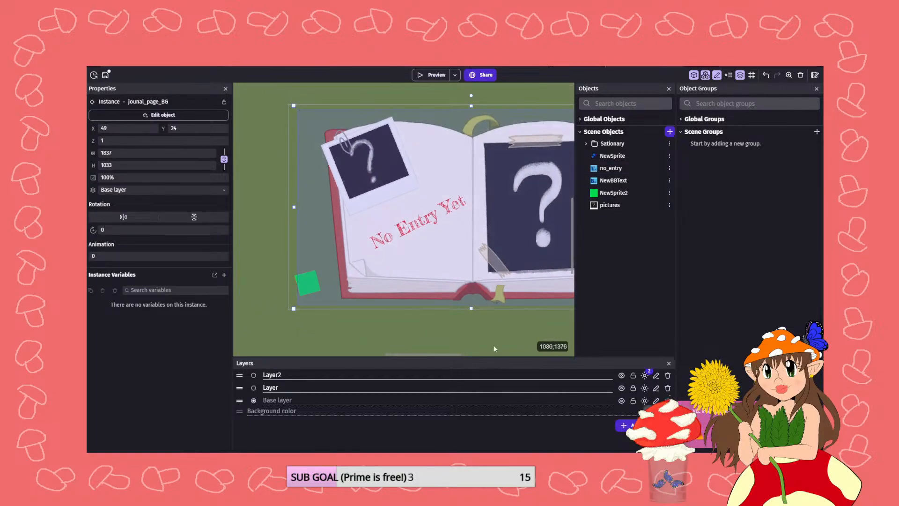
left_click(492, 330)
scroll(491, 316, "down", 3)
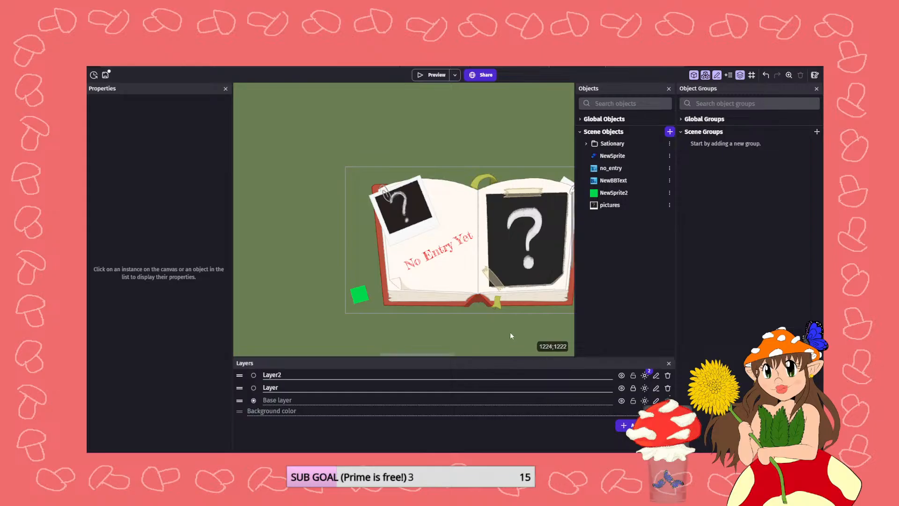
left_click_drag(452, 353, 463, 354)
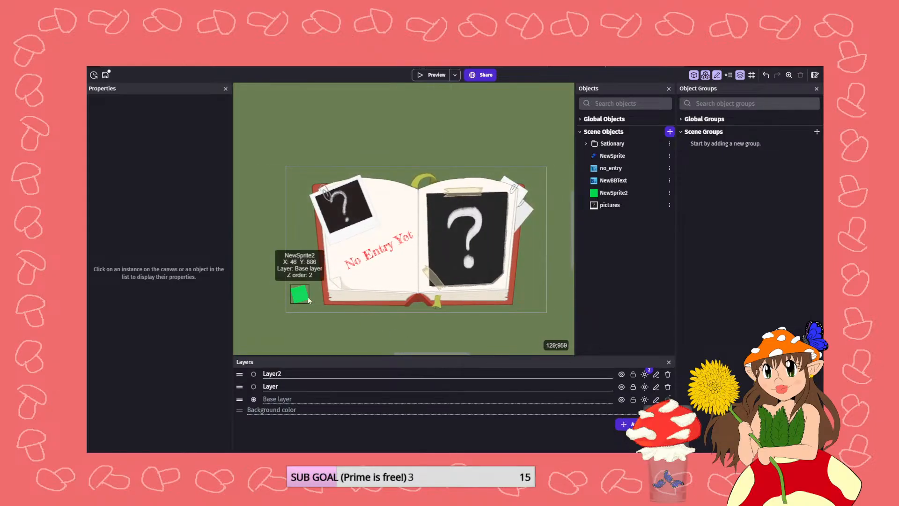
scroll(305, 300, "up", 2, "ctrl")
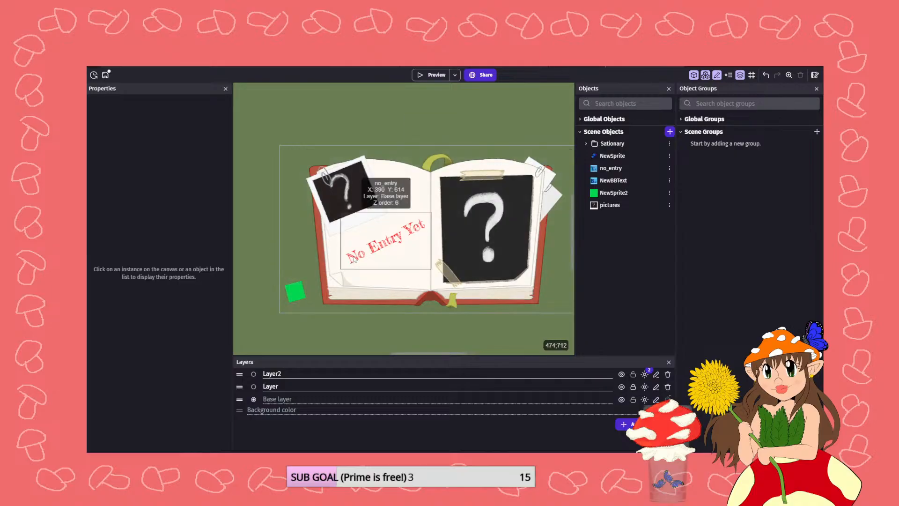
left_click(365, 251)
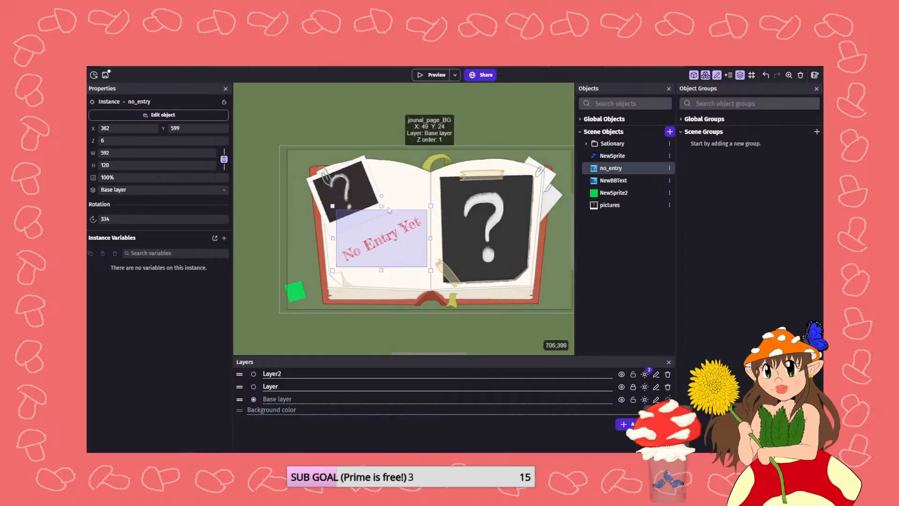
left_click_drag(382, 197, 391, 200)
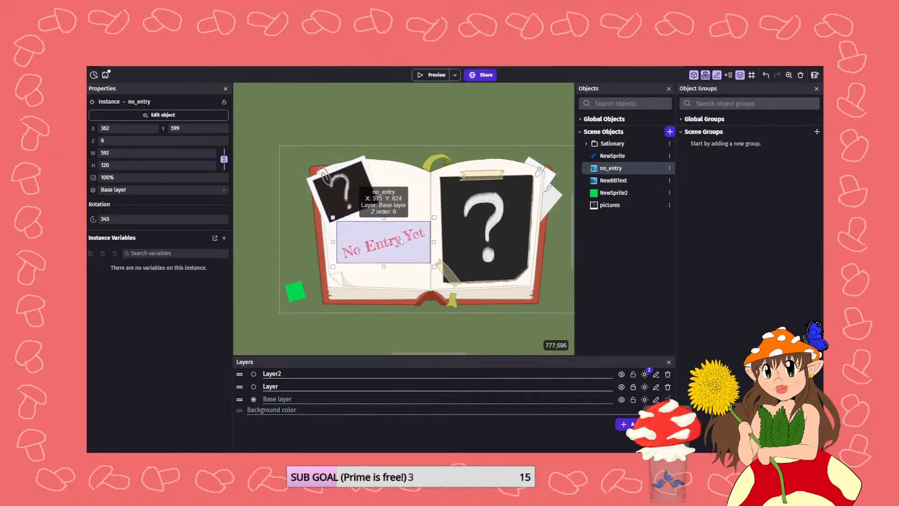
left_click(478, 337)
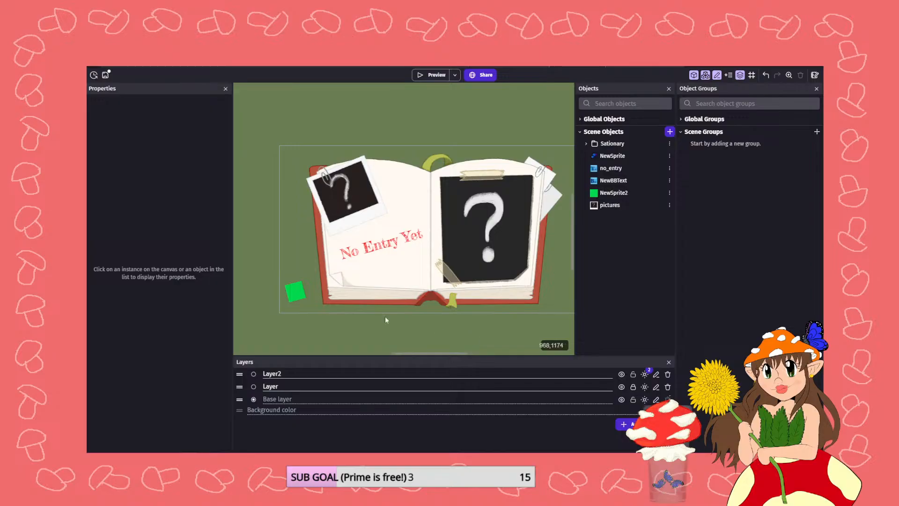
- Nudge the green square sprite slightly upward beside the book and save the project
mouse_move(298, 295)
left_mouse_down()
mouse_move(282, 339)
mouse_move(302, 293)
left_mouse_up()
left_click(333, 344)
key("ctrl+s")
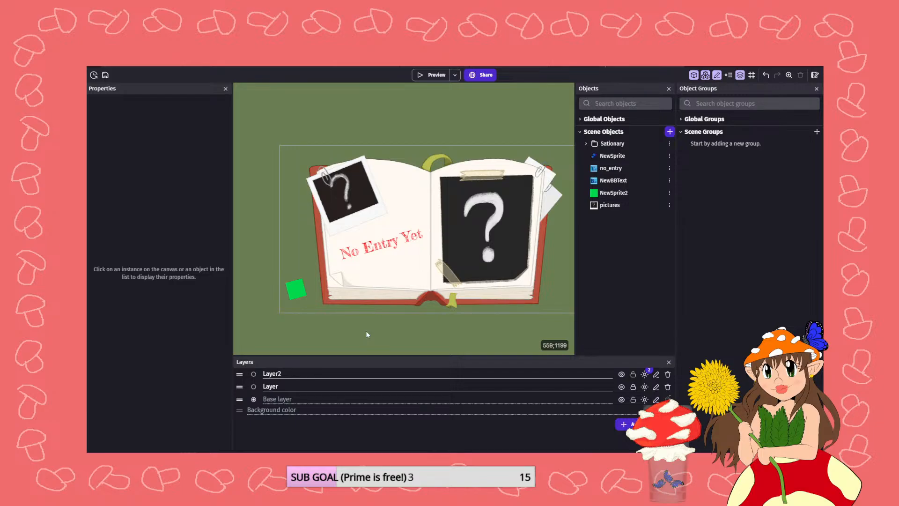
- Preview the locked journal page, capture it with Snipping Tool and close the preview
scroll(525, 304, "up", 1)
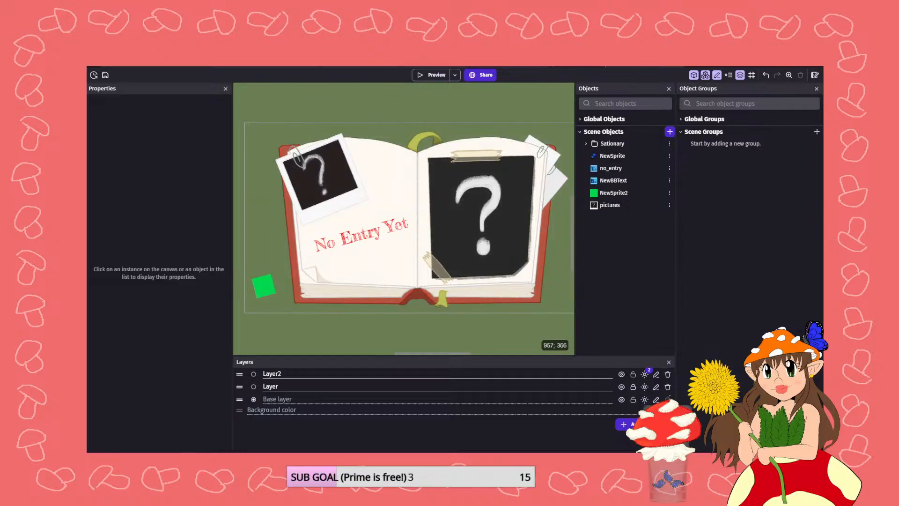
left_click(429, 74)
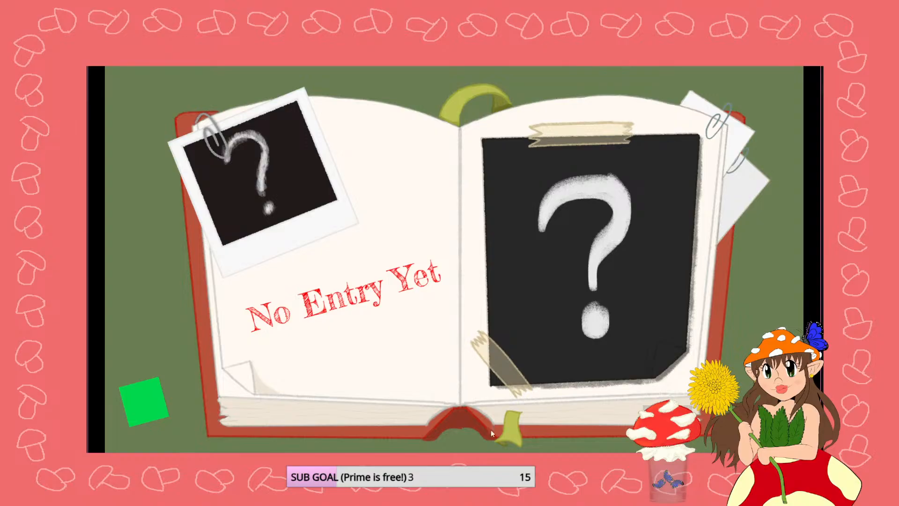
left_click(296, 463)
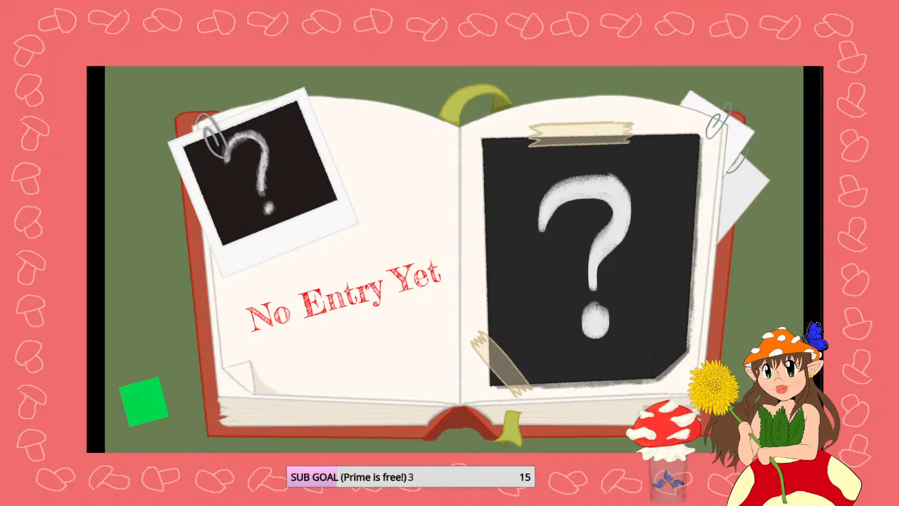
left_click(406, 149)
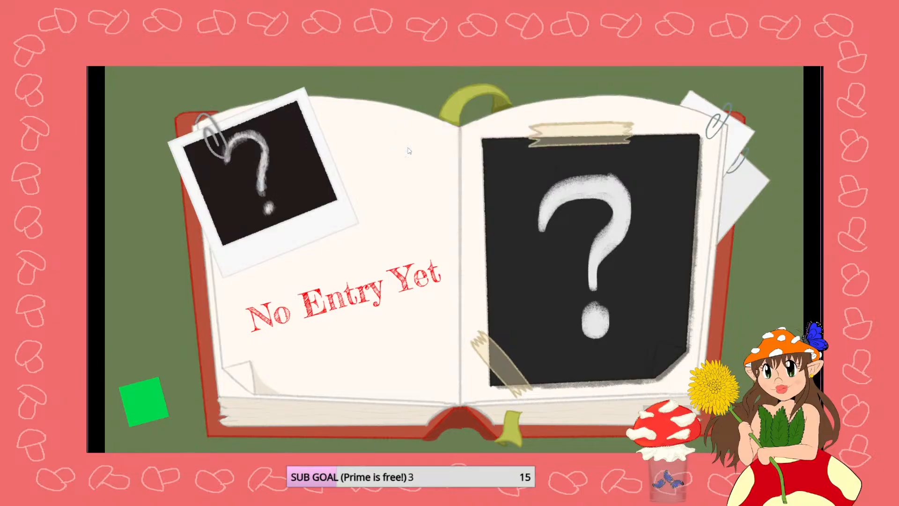
left_click_drag(145, 90, 802, 451)
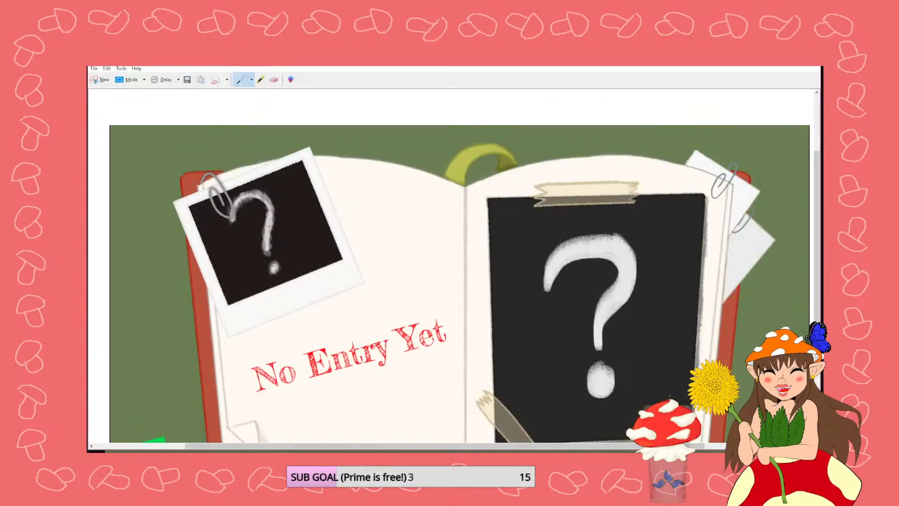
key("super+Down")
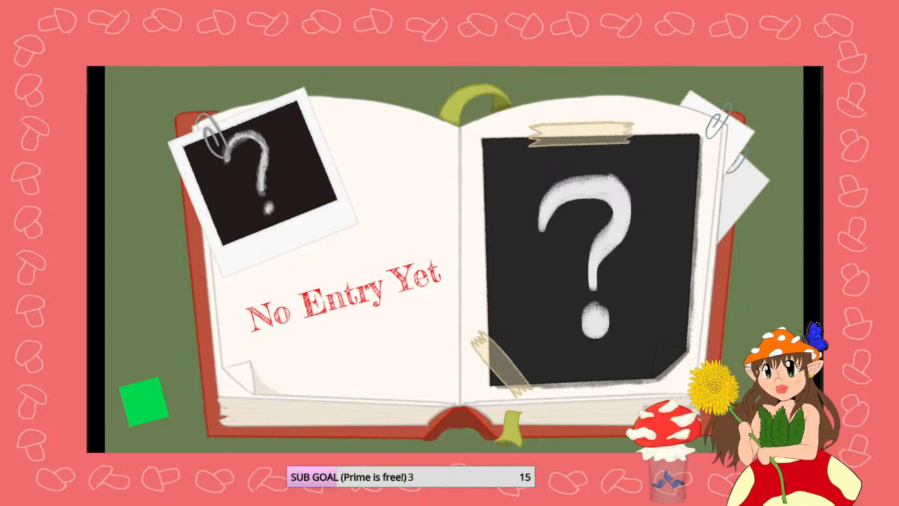
left_click(810, 67)
- Show the unlocked FACTS sheet on the right page and move red_admiral ahead of locked in the pictures object's animations
left_click(477, 241)
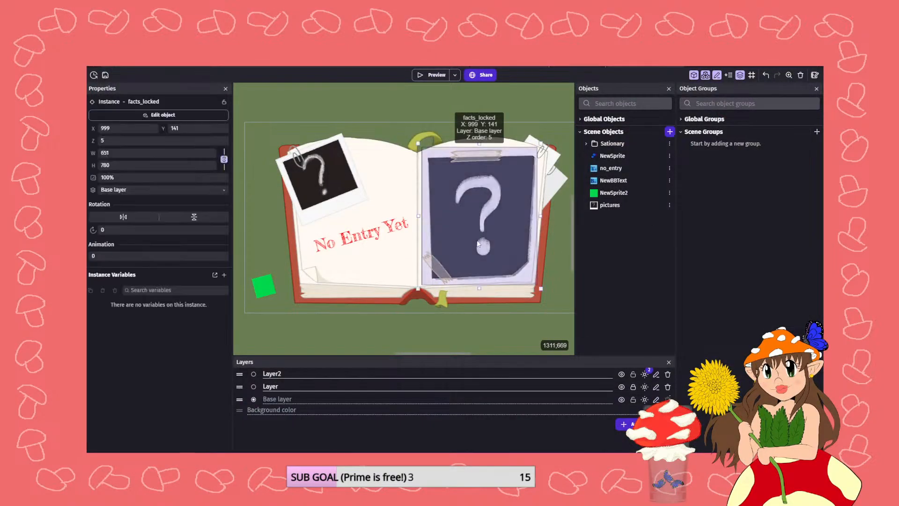
double_click(609, 205)
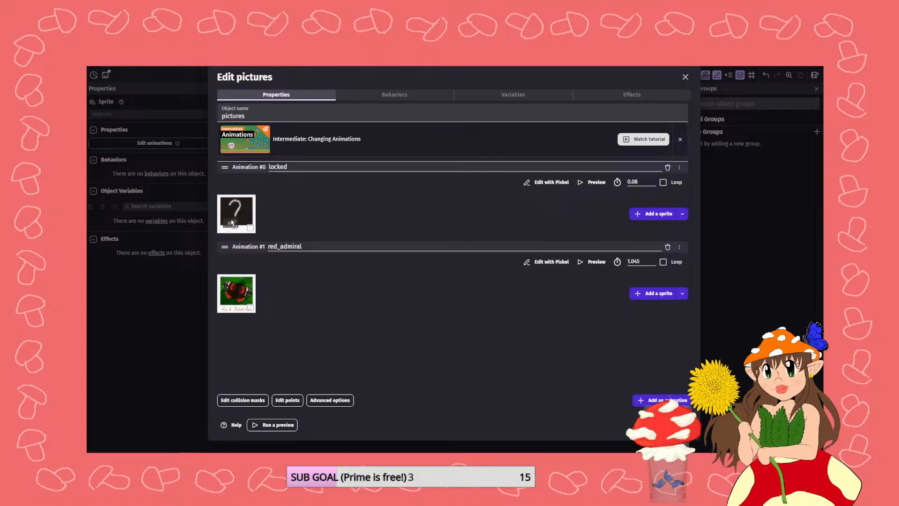
mouse_move(228, 171)
left_mouse_down()
mouse_move(227, 156)
mouse_move(230, 165)
left_mouse_up()
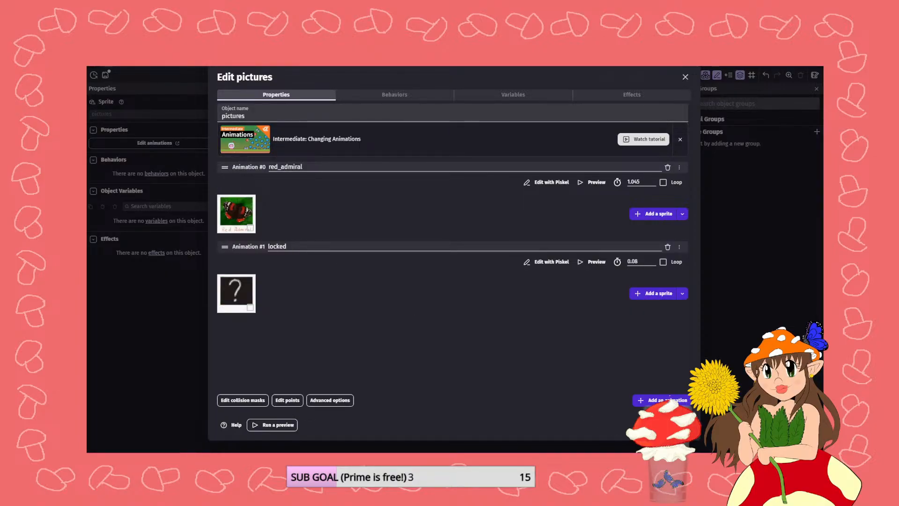
left_click(674, 425)
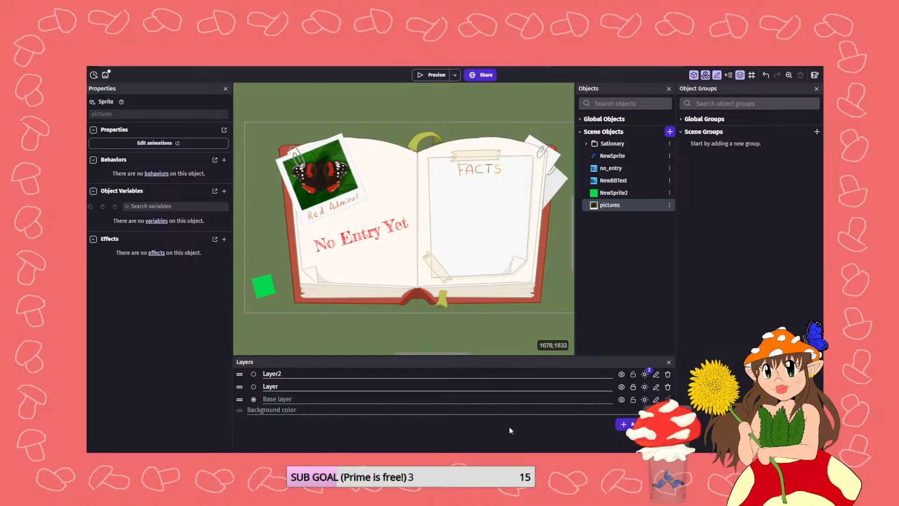
- Preview the Red Admiral page with the No Entry Yet text, capture it with Snipping Tool and return to the scene editor
left_click(430, 75)
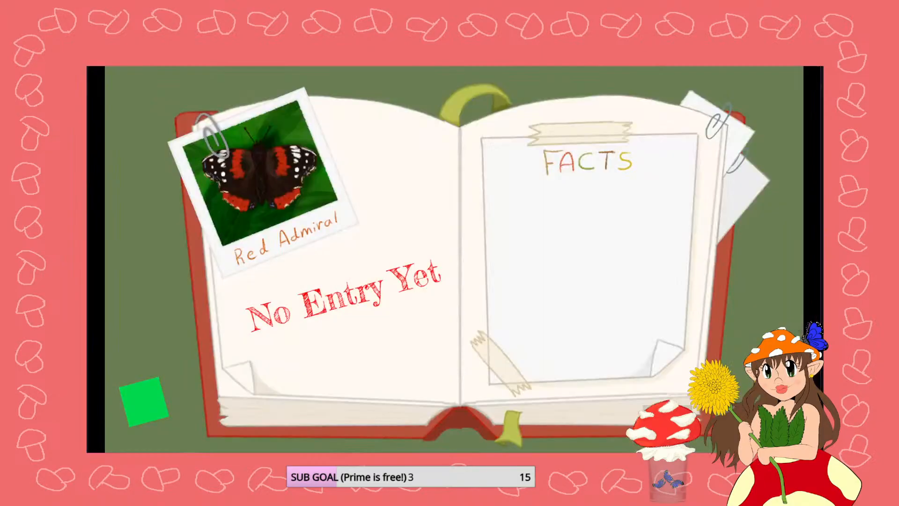
left_click(420, 456)
left_click(96, 80)
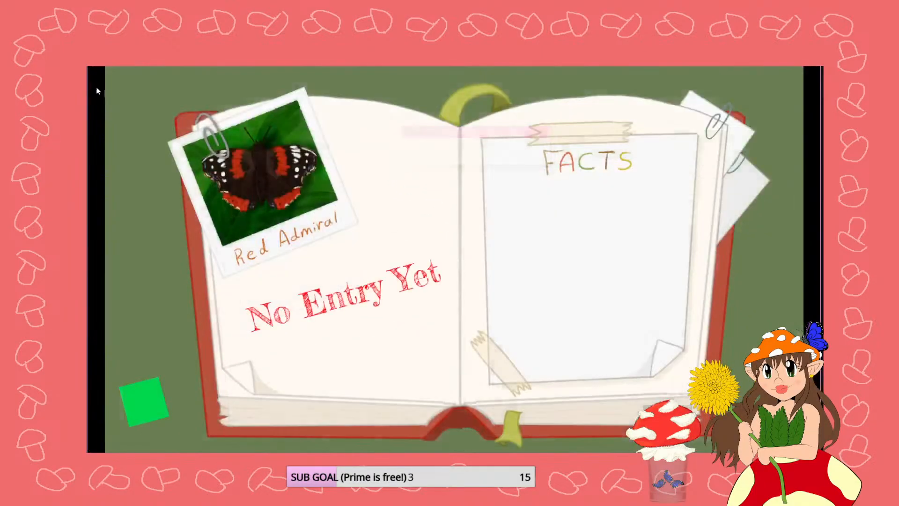
left_click_drag(104, 67, 803, 454)
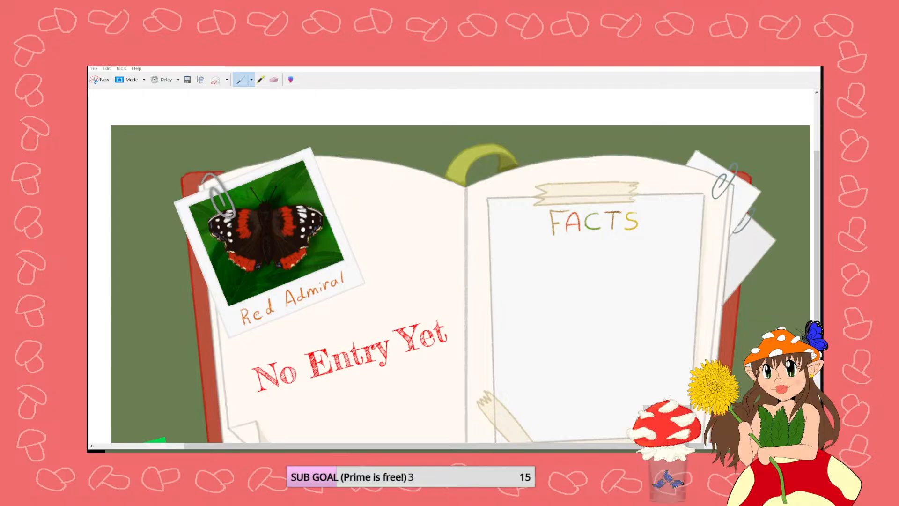
left_click(778, 64)
left_click(795, 66)
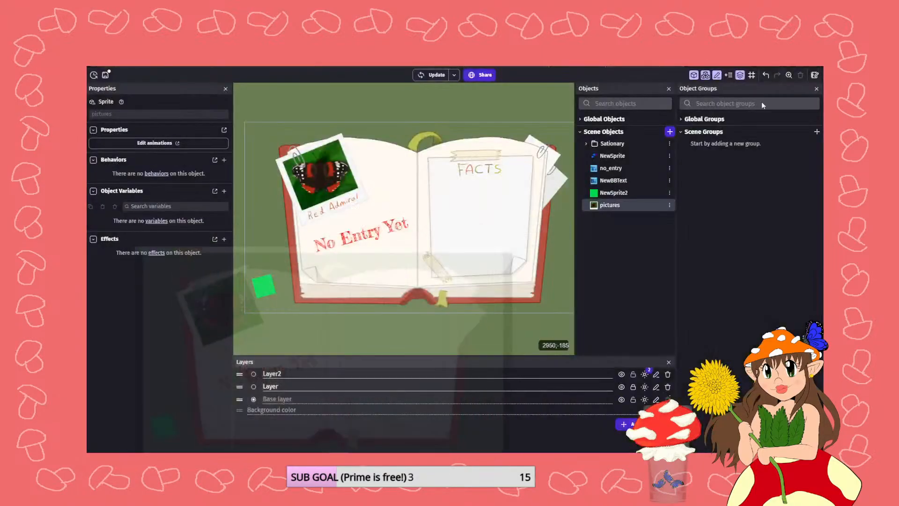
- Delete the No Entry Yet text from the left page, update the running preview and bring its window forward
left_click(358, 220)
key("Delete")
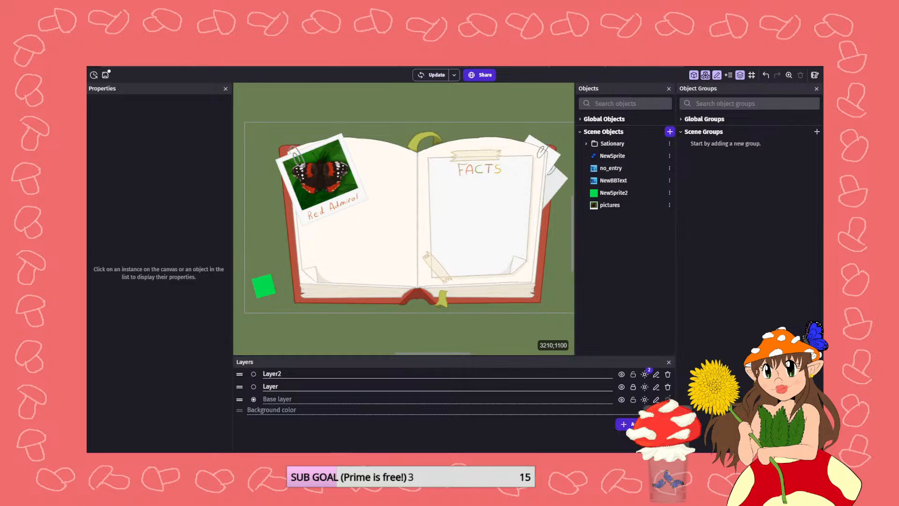
left_click(432, 75)
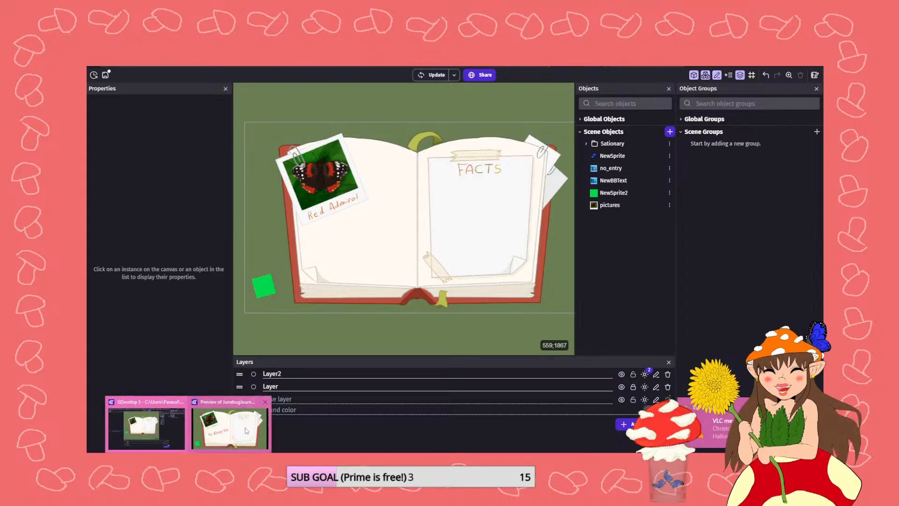
left_click(246, 425)
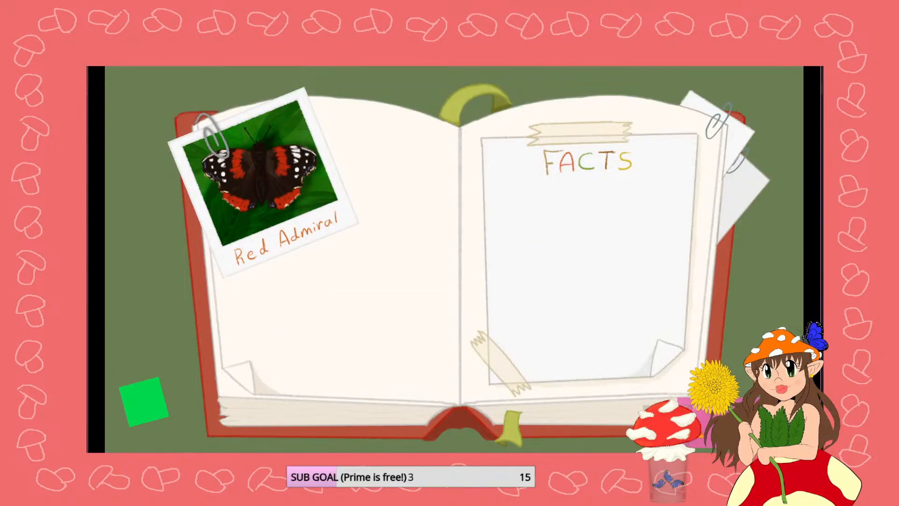
- Switch to Snipping Tool and capture the previewed Red Admiral page without the No Entry Yet text
key("alt+Tab")
left_click(100, 79)
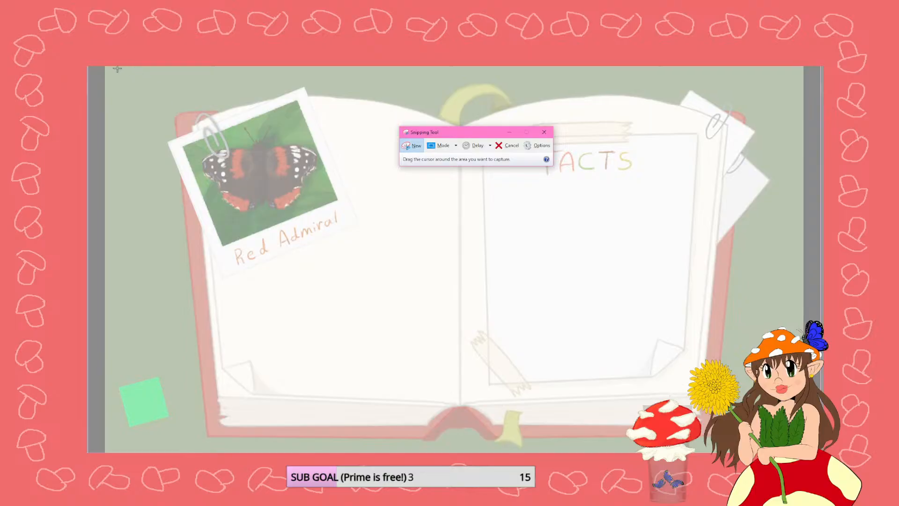
left_click_drag(106, 66, 802, 450)
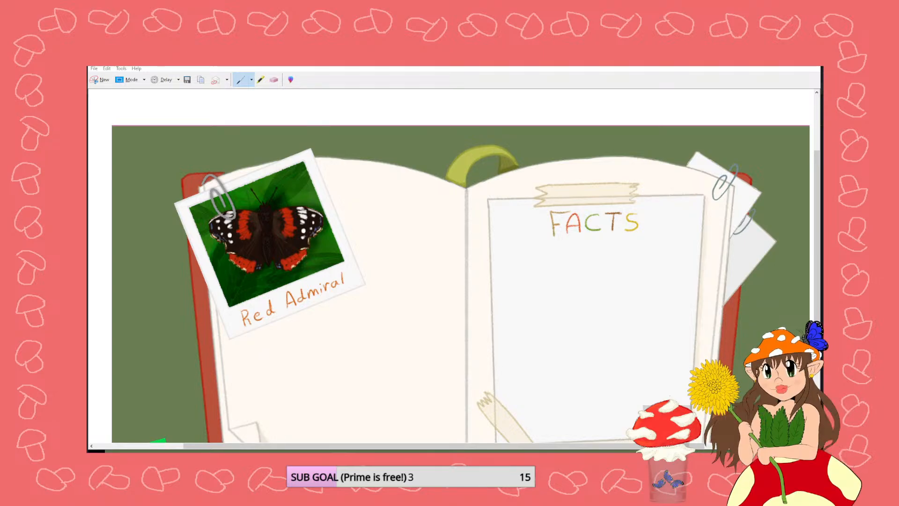
- Close Snipping Tool and discard the unsaved capture of the Red Admiral page
left_click(805, 61)
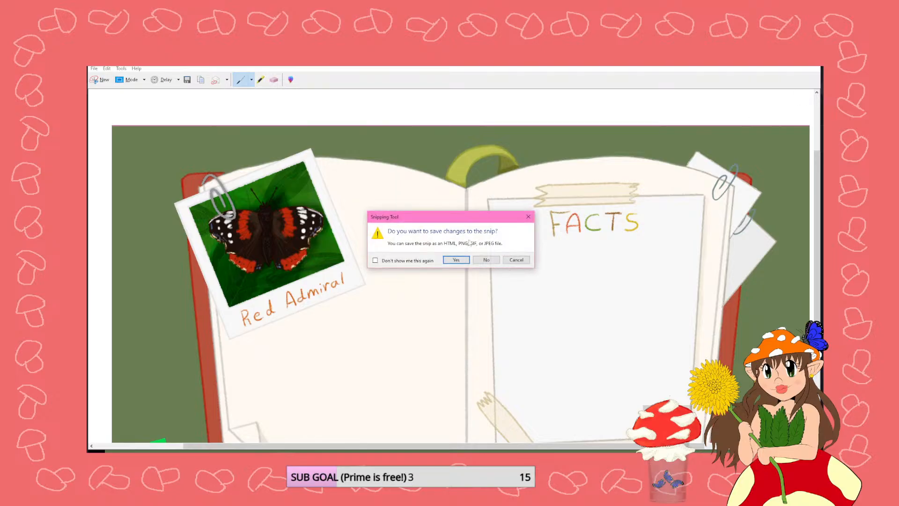
left_click(486, 259)
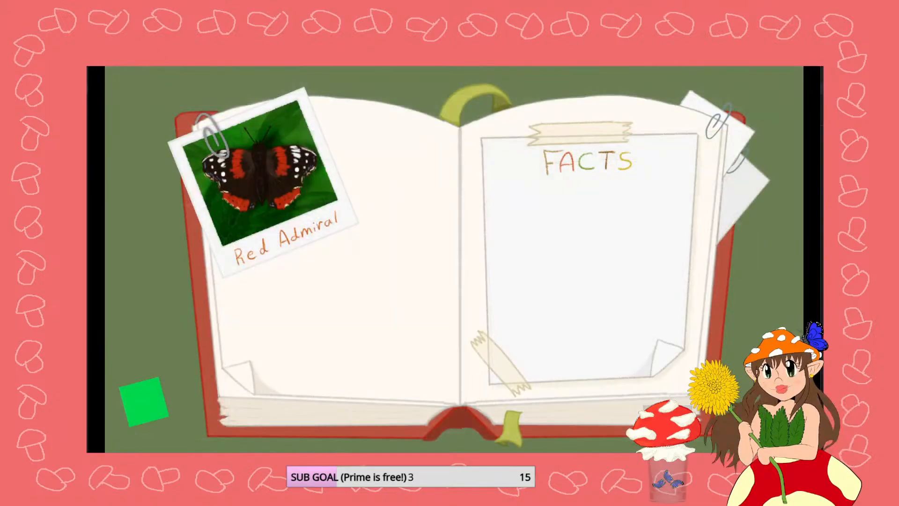
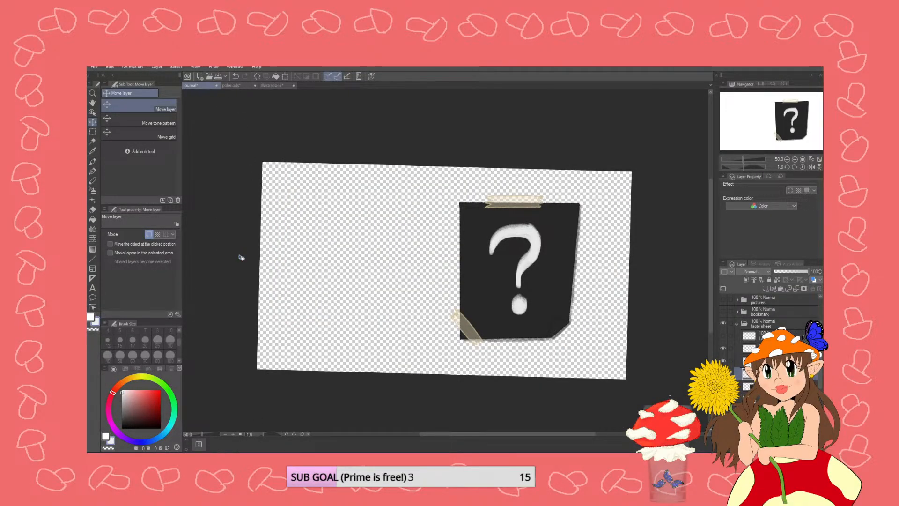
- In Clip Studio Paint, look through the open documents, close the paperclip illustration and return to the journal canvas
left_click(233, 85)
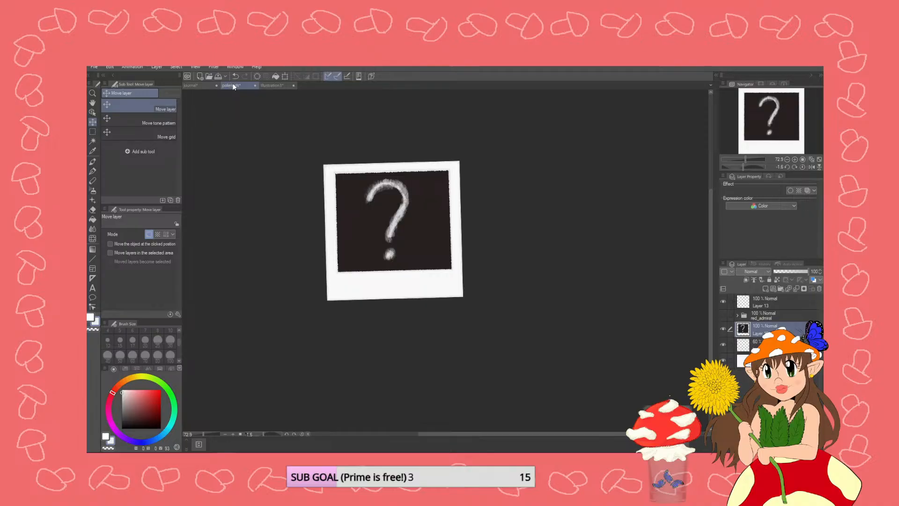
left_click(269, 86)
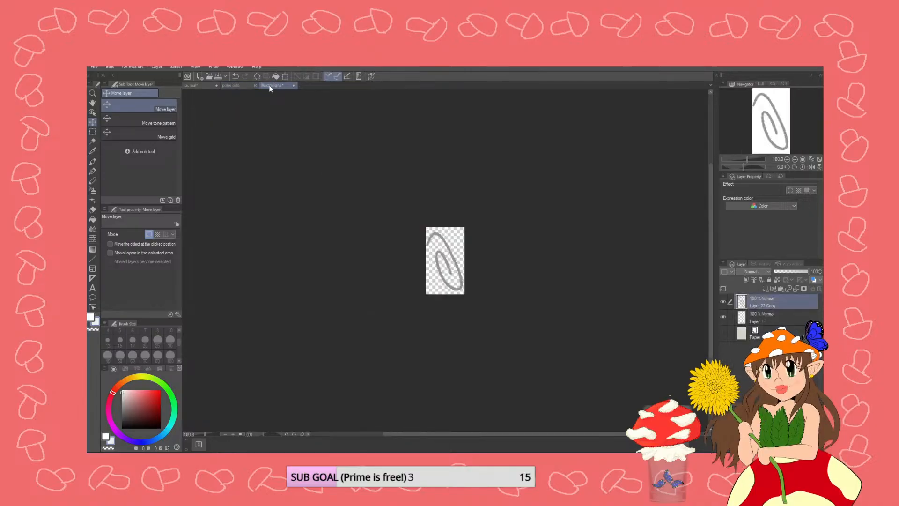
left_click(293, 85)
left_click(471, 205)
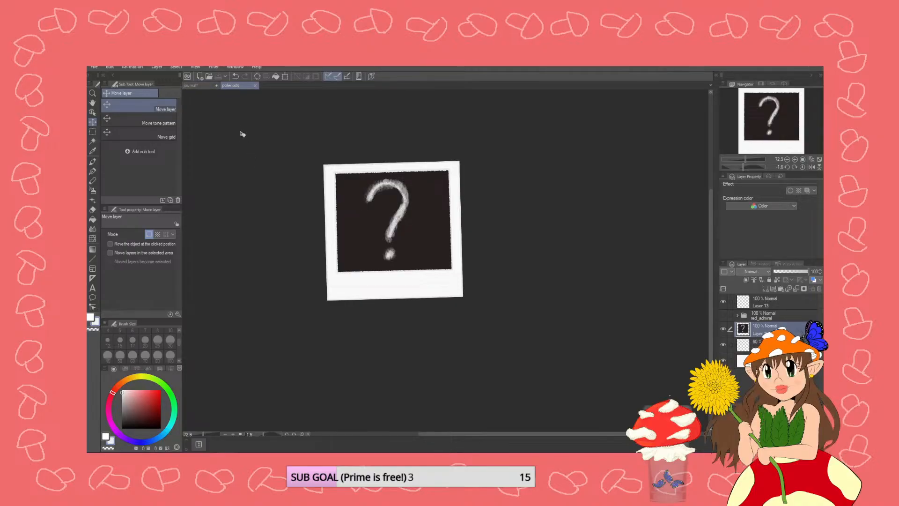
left_click(206, 85)
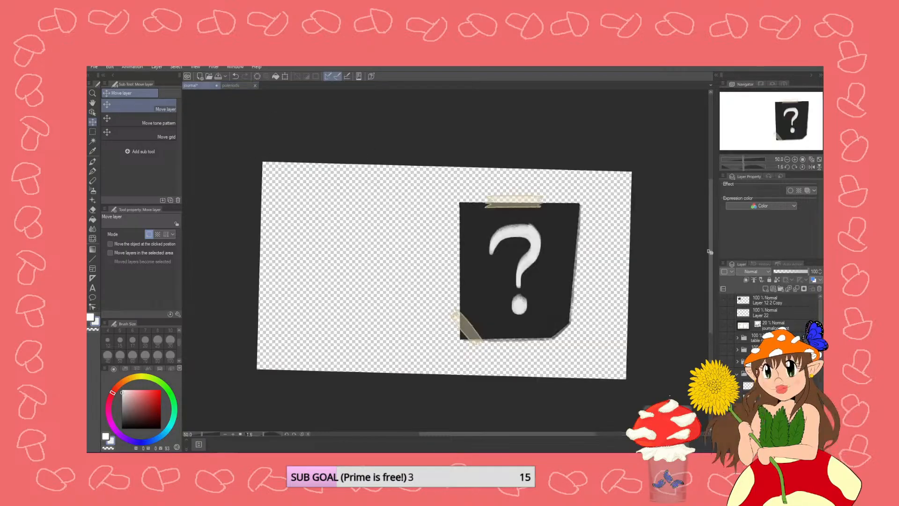
- Hide the locked question-mark art in the facts sheet folder, show the unlocked FACTS sheet layers and collapse the folder
scroll(770, 347, "down", 1)
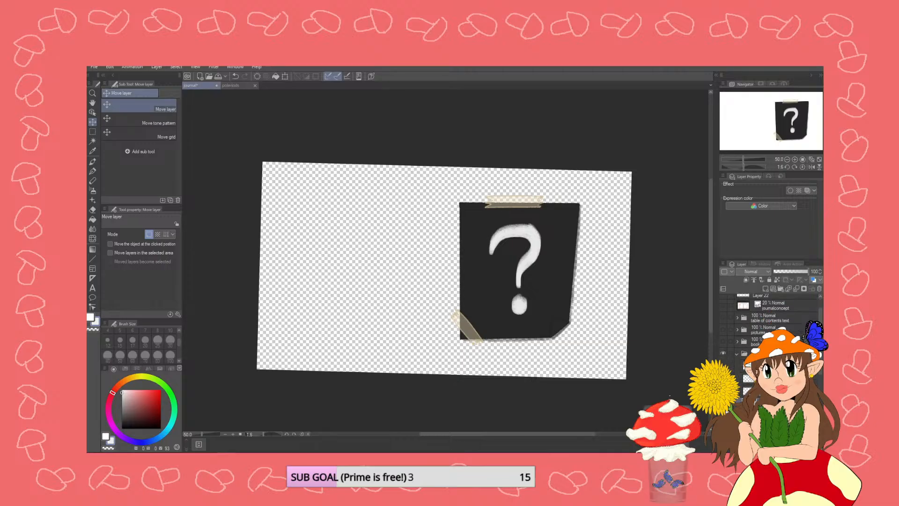
left_click_drag(723, 403, 724, 415)
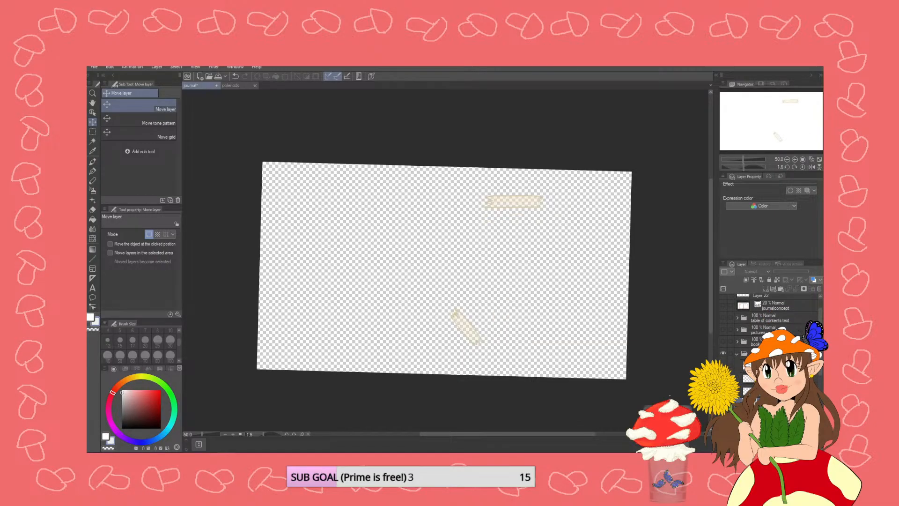
left_click(723, 427)
scroll(770, 346, "down", 1)
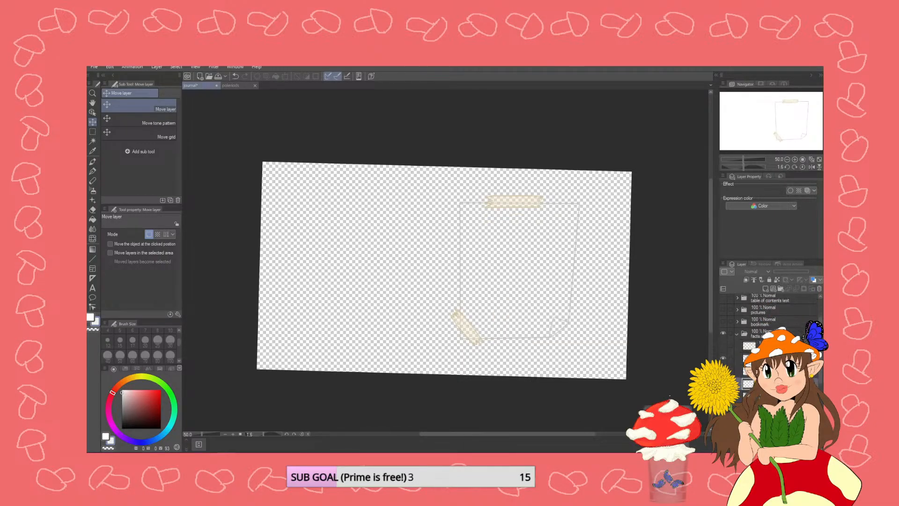
left_click(723, 383)
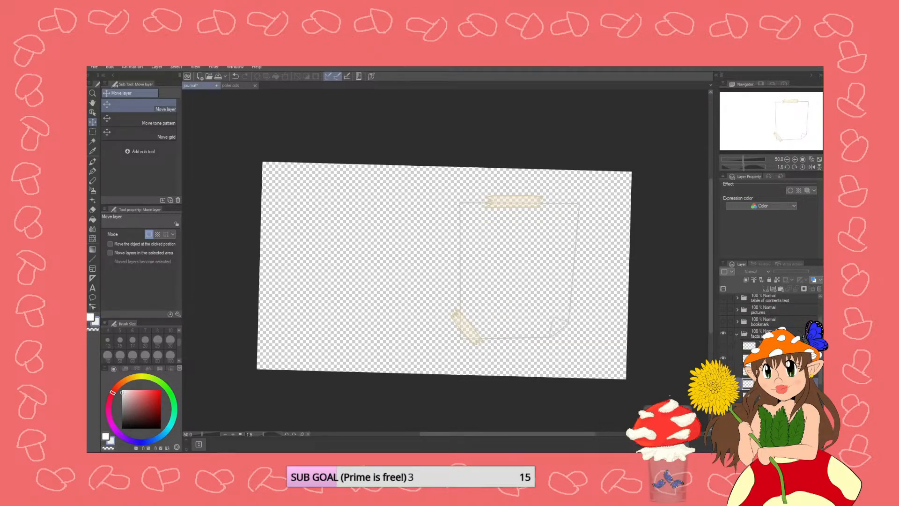
left_click(723, 345)
scroll(735, 332, "down", 2)
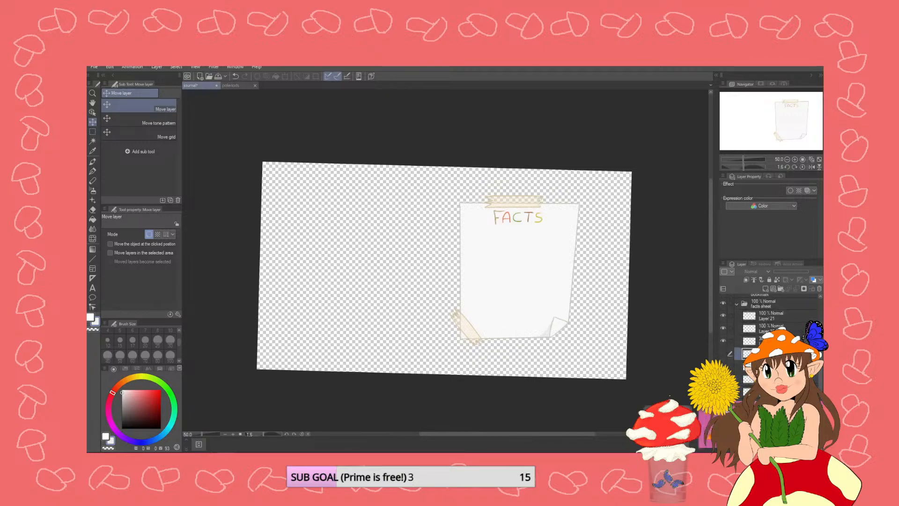
left_click(737, 304)
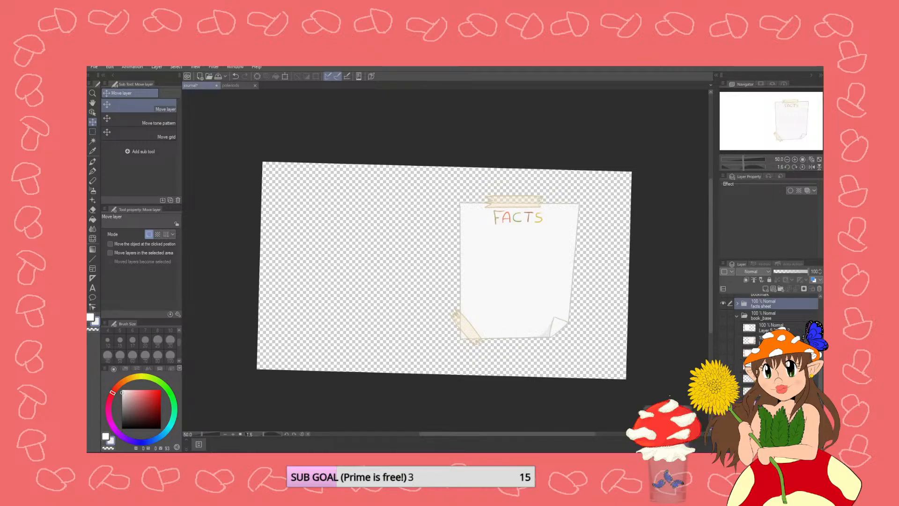
- Show the open book base, the bookmark and pictures folders and the Red Admiral polaroid layer, keeping the table of contents hidden
left_click(723, 327)
left_click(722, 337)
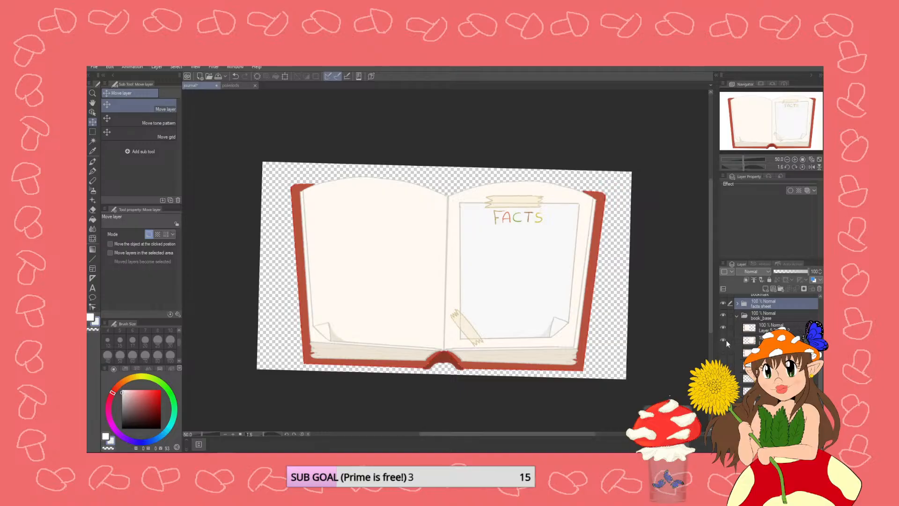
scroll(737, 358, "up", 3)
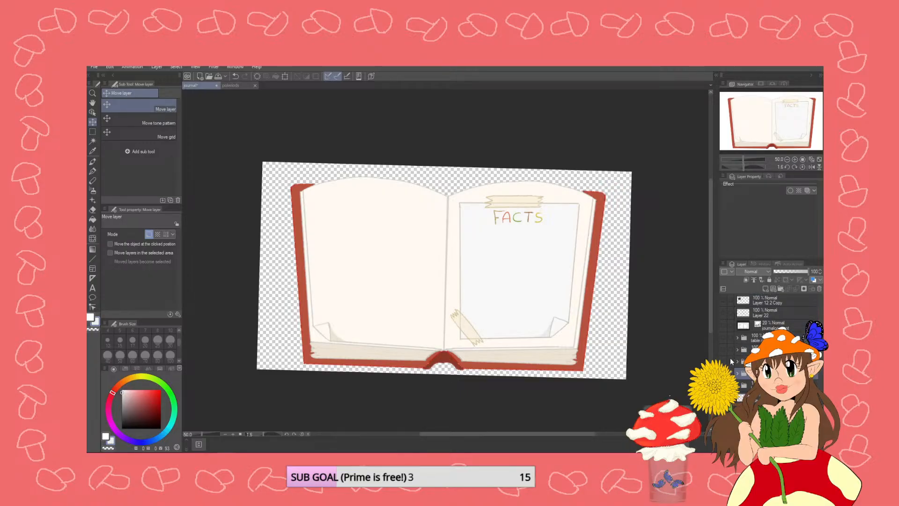
left_click(724, 361)
left_click(723, 349)
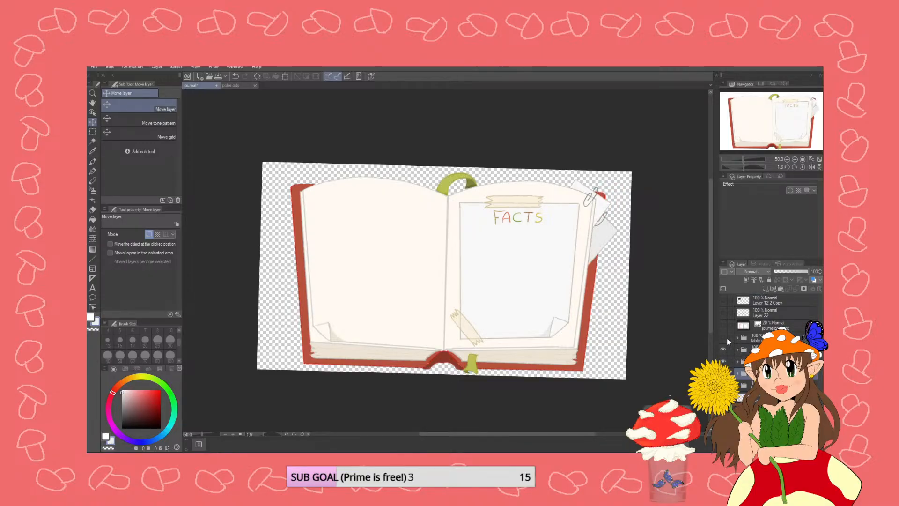
left_click(723, 338)
left_click(723, 338)
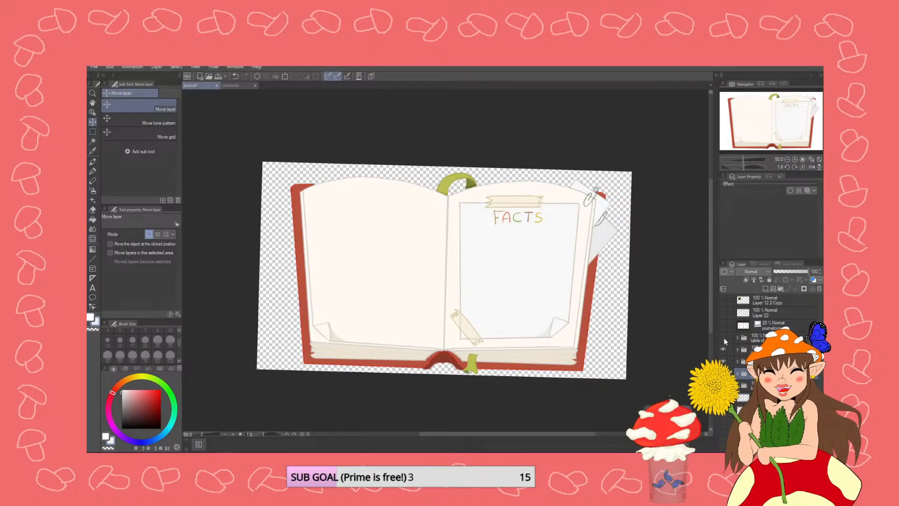
left_click(723, 301)
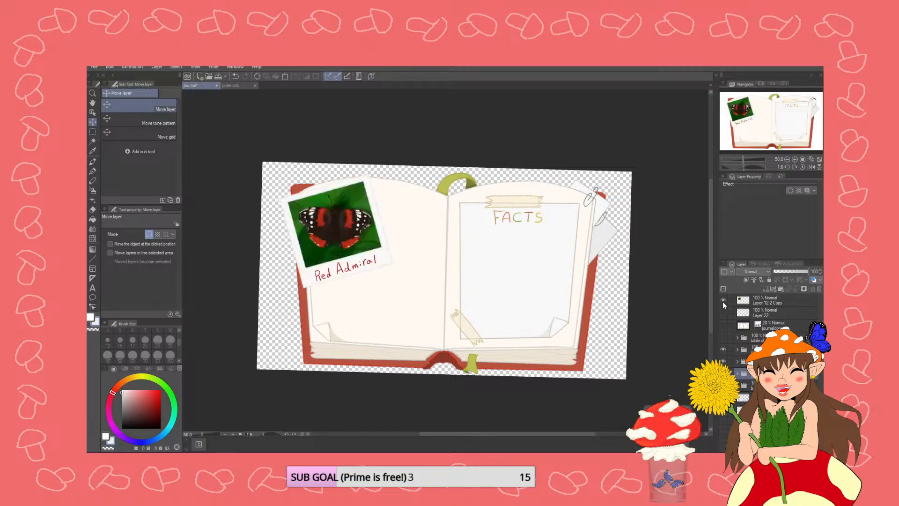
- Add a new layer directly above Layer 22 and choose the Pencil for sketching
left_click(754, 314)
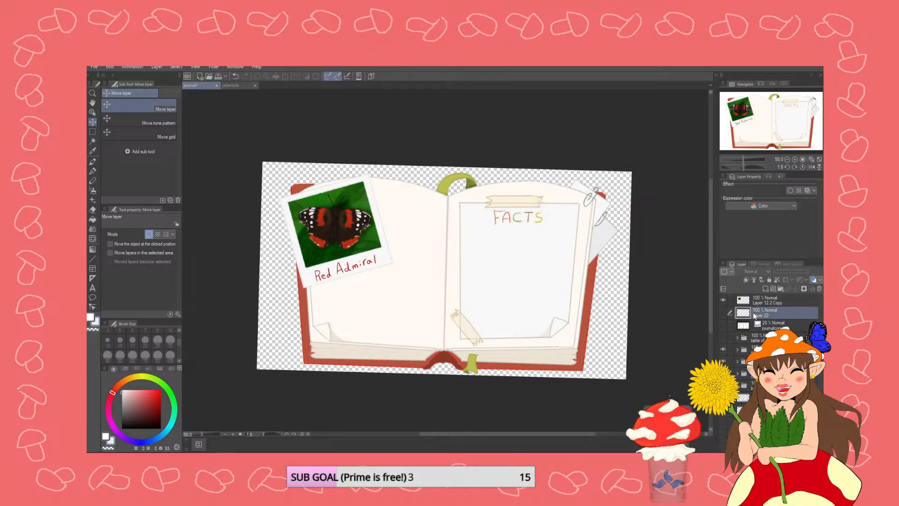
left_click(766, 289)
scroll(465, 374, "up", 1)
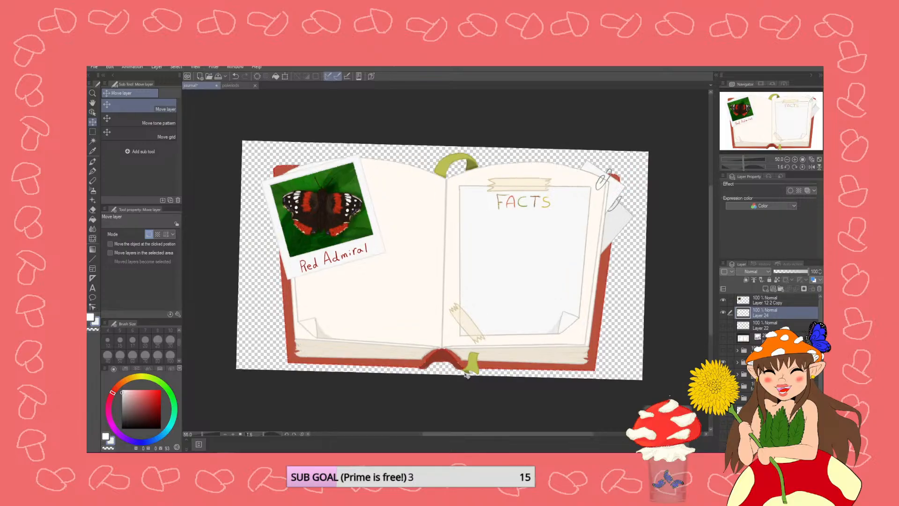
left_click(94, 163)
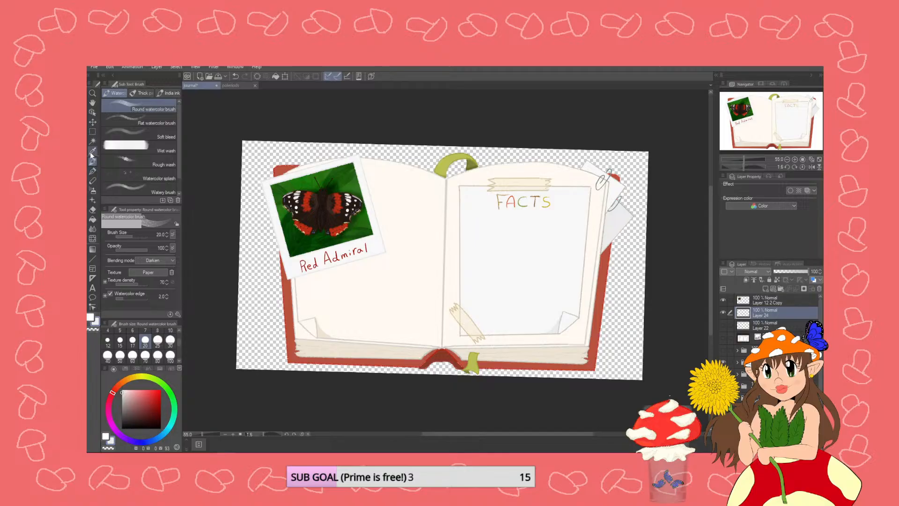
left_click(94, 181)
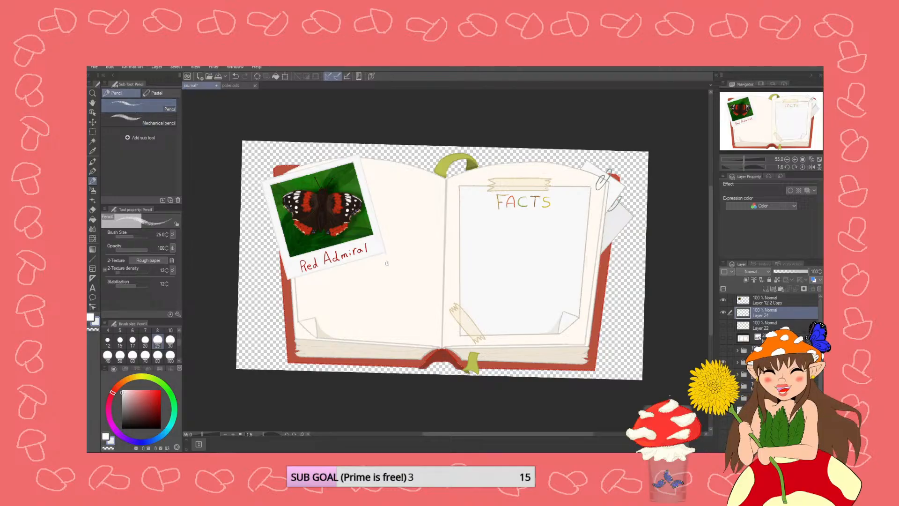
- Pick a dark grey drawing colour, try a size 25 pencil stroke below the Red Admiral photo and undo it
scroll(390, 302, "up", 5)
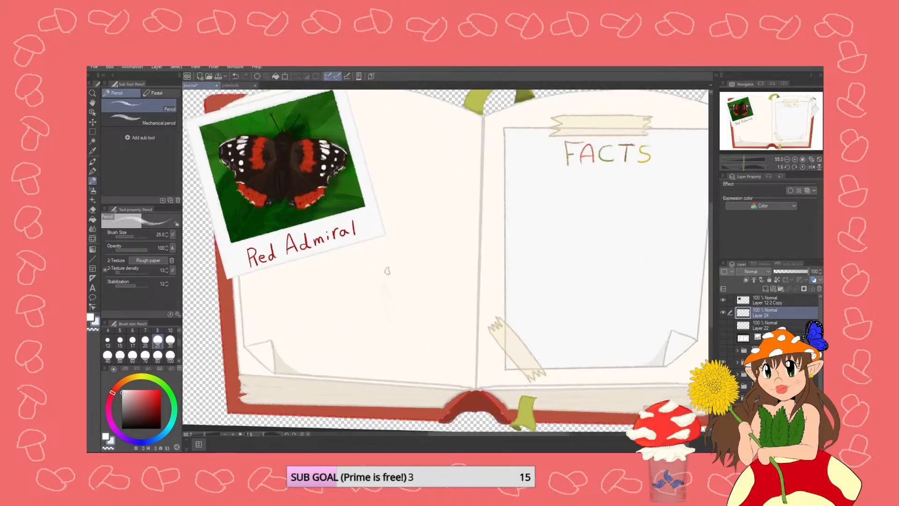
key("ctrl+z")
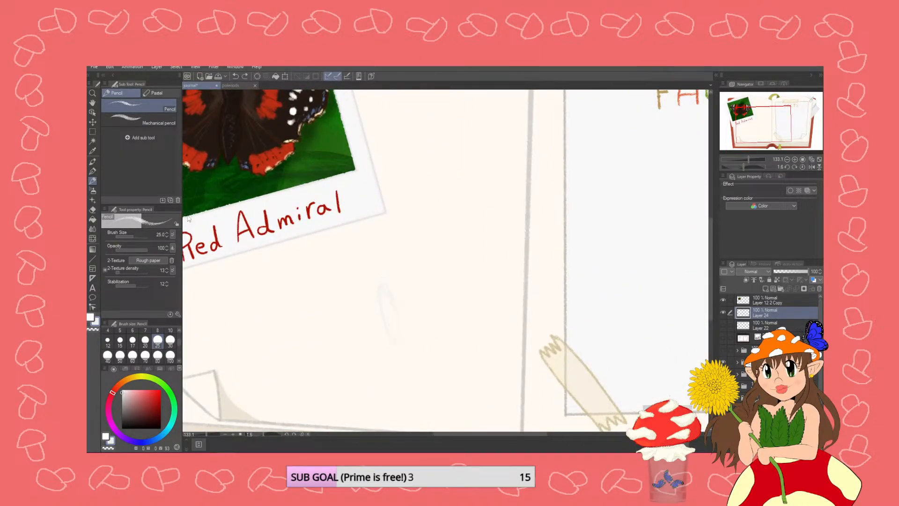
left_click_drag(140, 409, 112, 414)
mouse_move(328, 280)
left_mouse_down()
mouse_move(369, 328)
mouse_move(378, 302)
left_mouse_up()
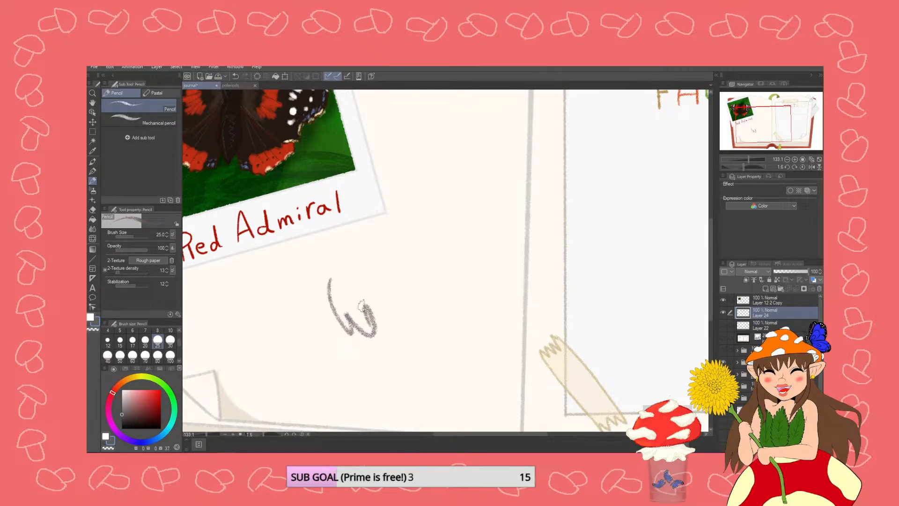
key("ctrl+z")
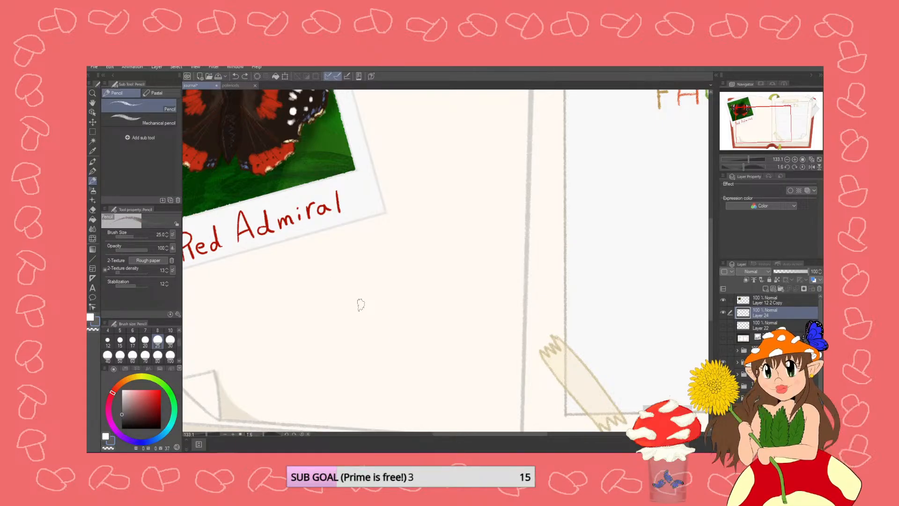
- Set the pencil size to 6 and sketch a side-view butterfly on the lower part of the left page
scroll(169, 336, "up", 3)
left_click(169, 337)
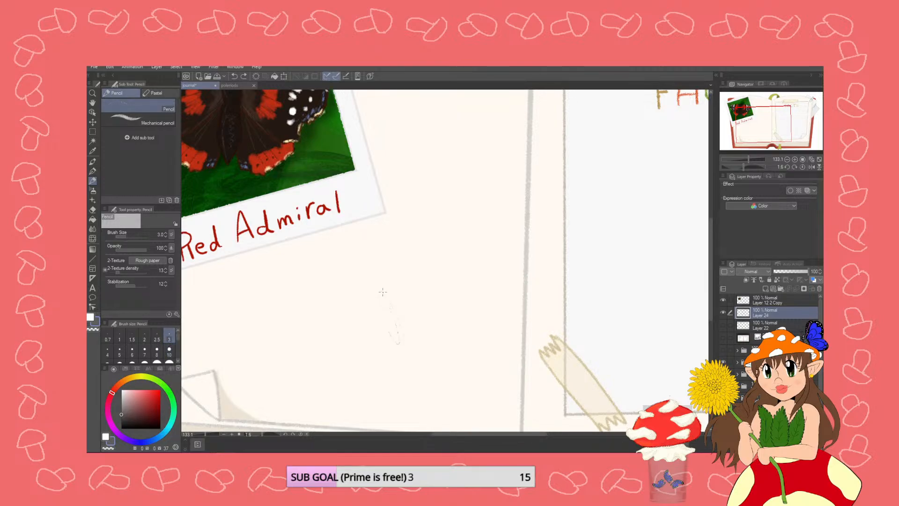
left_click(132, 350)
mouse_move(391, 324)
left_mouse_down()
mouse_move(388, 301)
mouse_move(422, 255)
mouse_move(404, 307)
left_mouse_up()
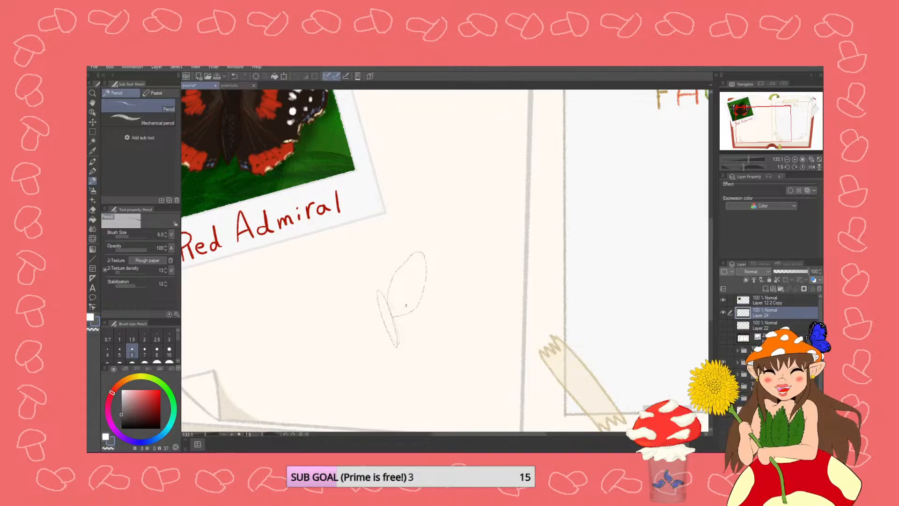
mouse_move(402, 256)
left_mouse_down()
mouse_move(442, 284)
mouse_move(413, 331)
mouse_move(397, 321)
mouse_move(411, 301)
left_mouse_up()
- Sketch a leafy plant sprig beside the Red Admiral photo, and a single leaf with a small curved shape below it
scroll(404, 359, "down", 3)
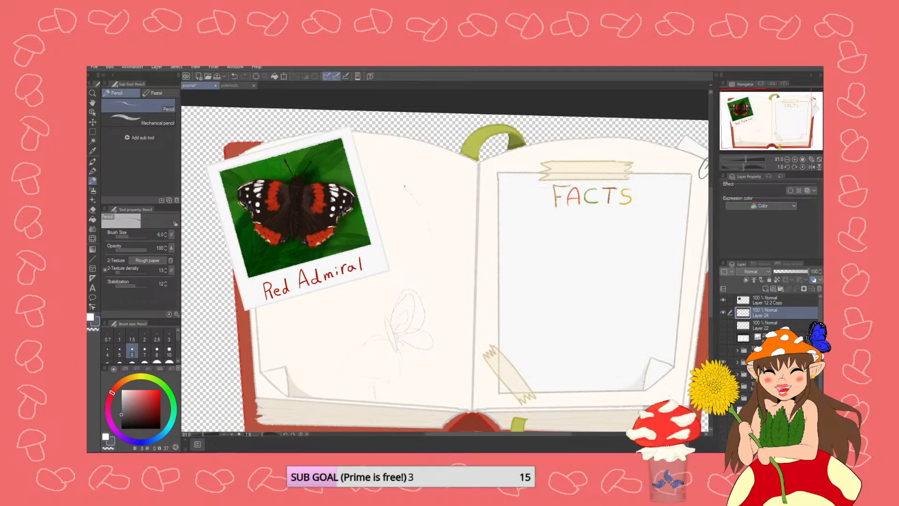
left_click_drag(372, 147, 427, 212)
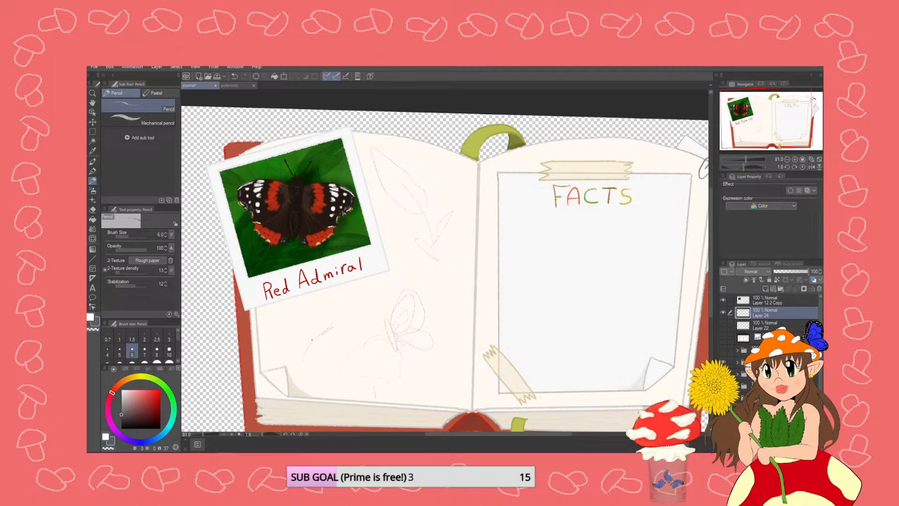
left_click_drag(287, 329, 272, 347)
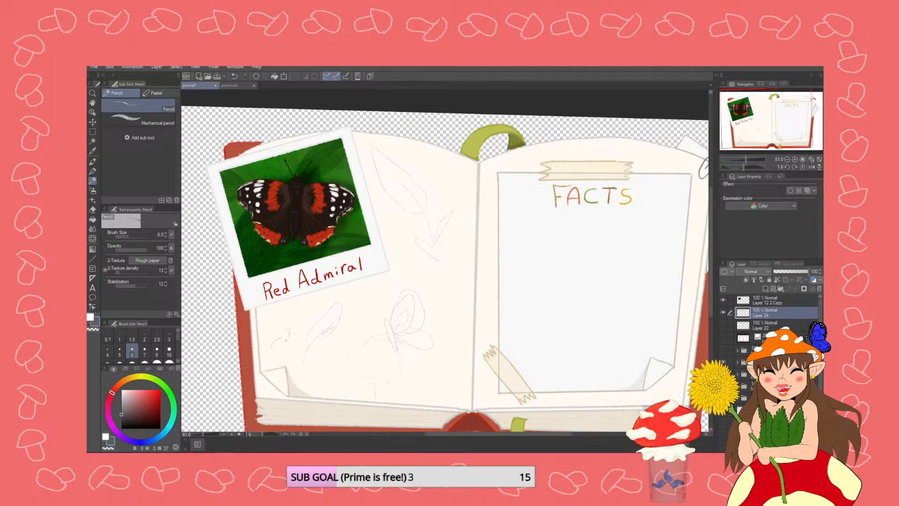
- Handwrite "side view" with an arrow beside the butterfly sketch and a plant label with an arrow beside the upper leaf
scroll(305, 329, "up", 1)
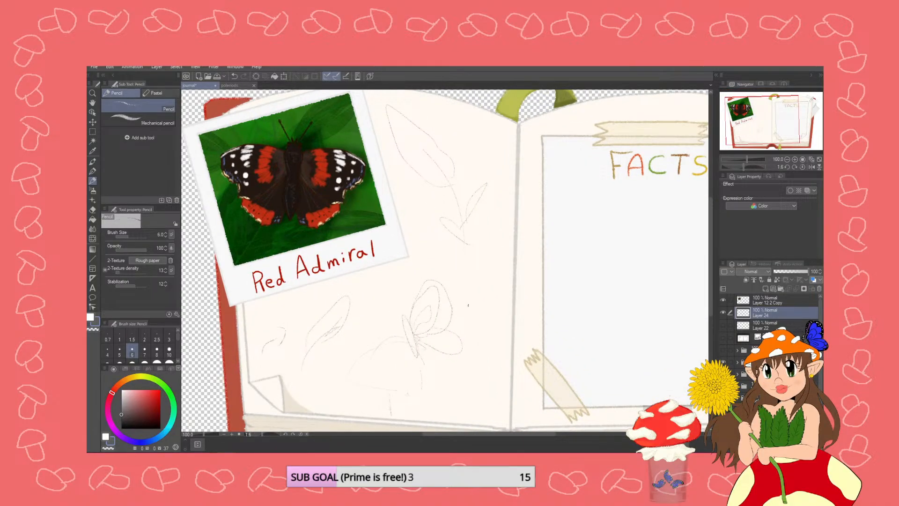
mouse_move(469, 320)
left_mouse_down()
mouse_move(464, 325)
mouse_move(479, 297)
mouse_move(488, 328)
mouse_move(498, 326)
mouse_move(483, 340)
mouse_move(499, 355)
left_mouse_up()
scroll(447, 377, "down", 1)
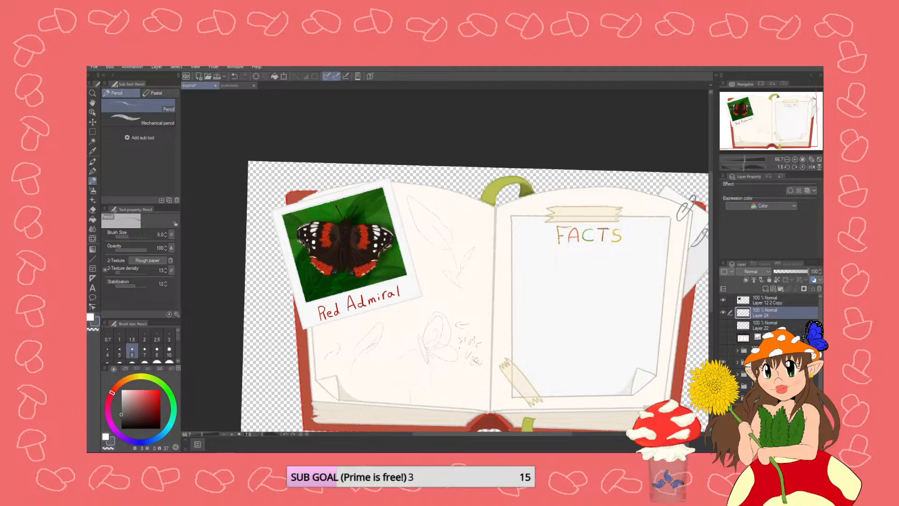
scroll(454, 295, "up", 1)
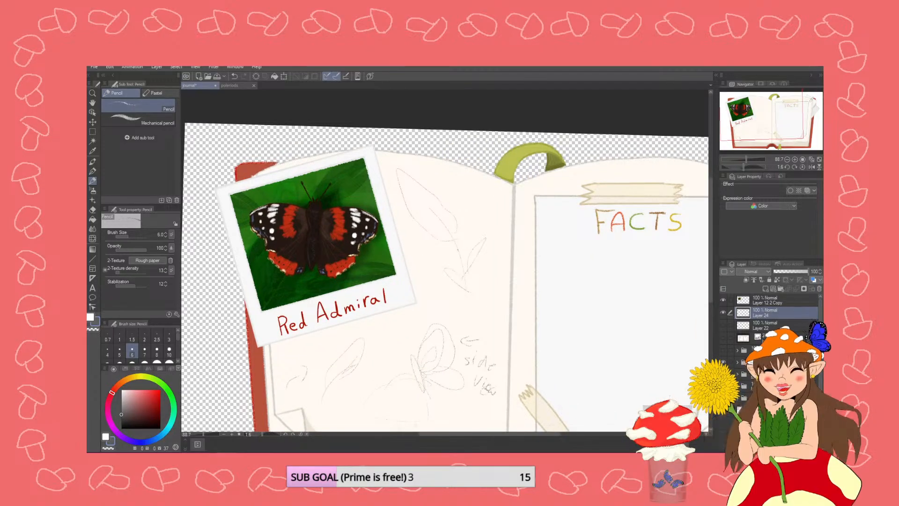
mouse_move(458, 199)
left_mouse_down()
mouse_move(454, 206)
mouse_move(489, 192)
mouse_move(471, 216)
mouse_move(499, 210)
left_mouse_up()
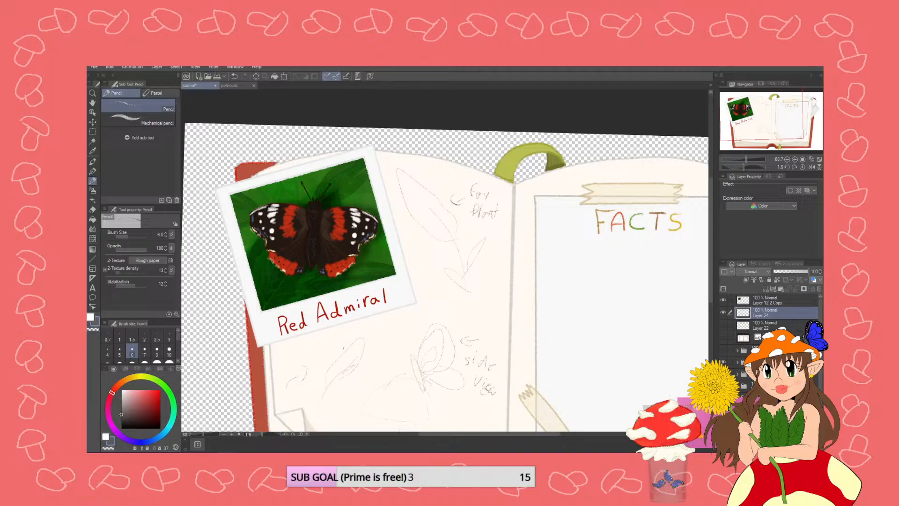
- Handwrite "what it eats" above the single leaf sketch, just below the Red Admiral photo
scroll(343, 349, "up", 3)
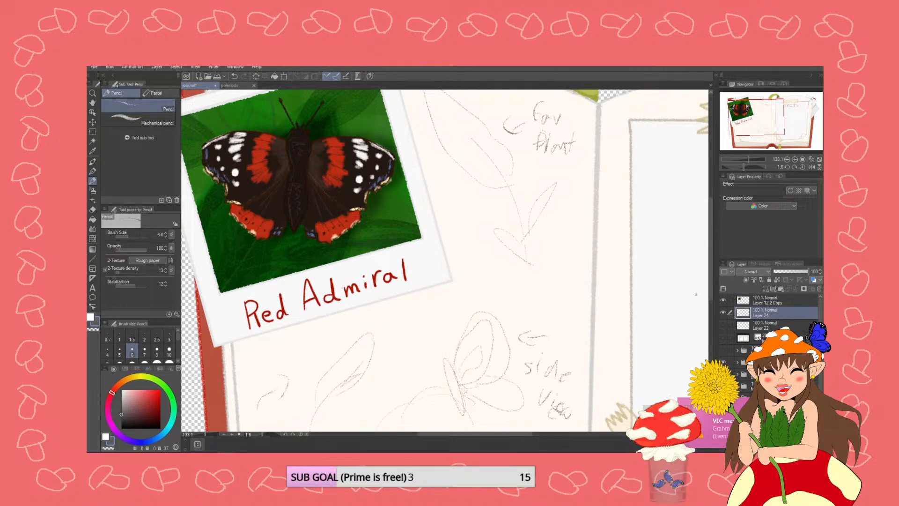
scroll(307, 267, "down", 3)
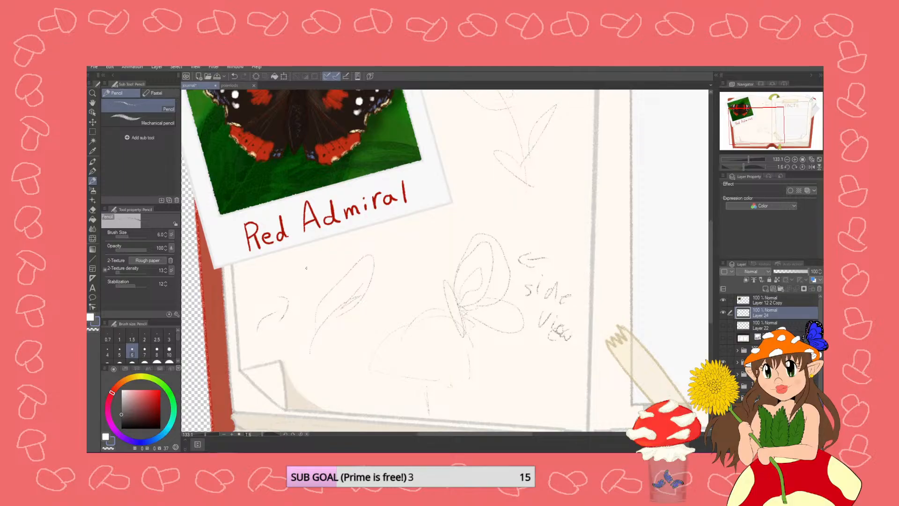
mouse_move(301, 274)
left_mouse_down()
mouse_move(338, 259)
mouse_move(344, 268)
left_mouse_up()
left_click_drag(338, 255, 403, 241)
left_click_drag(411, 239, 424, 236)
left_click_drag(431, 233, 427, 242)
scroll(421, 254, "down", 6)
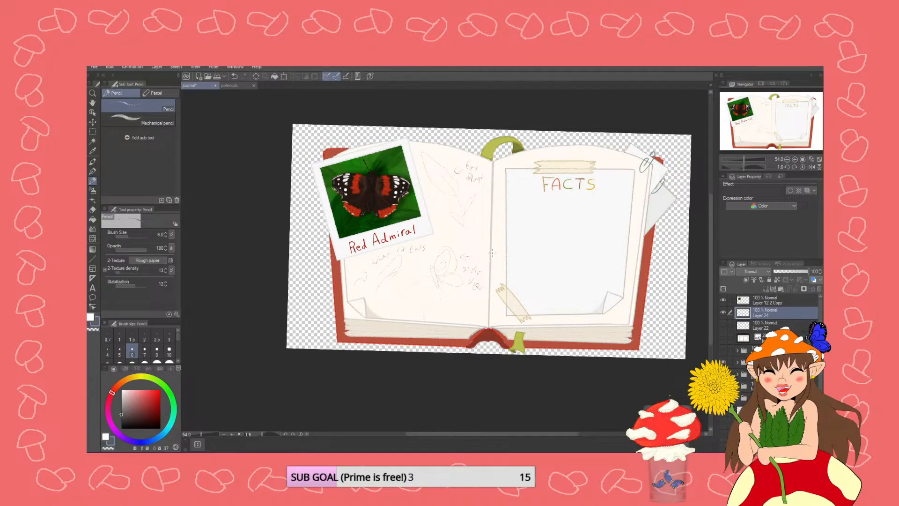
scroll(487, 246, "up", 1)
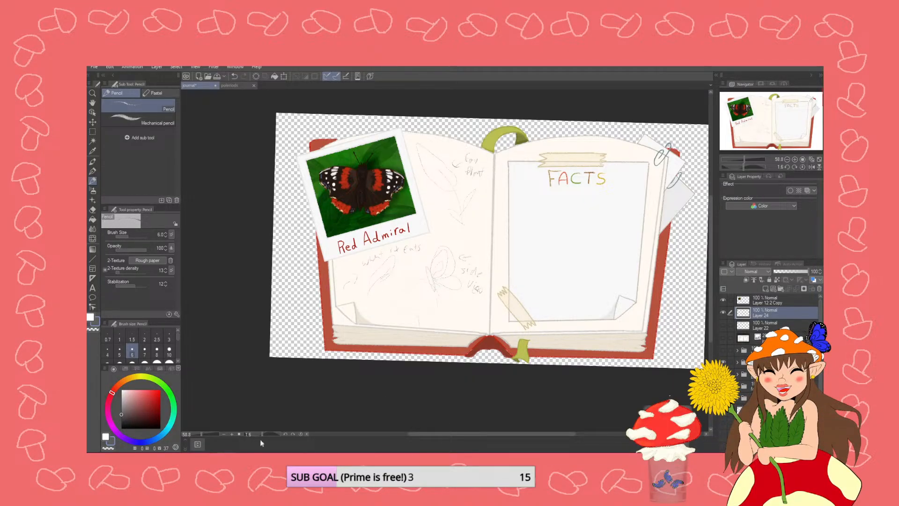
- Switch to the journal scene's events in GDevelop and add an empty event below the NewSprite2 click event, checking the available non-object conditions
left_click(198, 458)
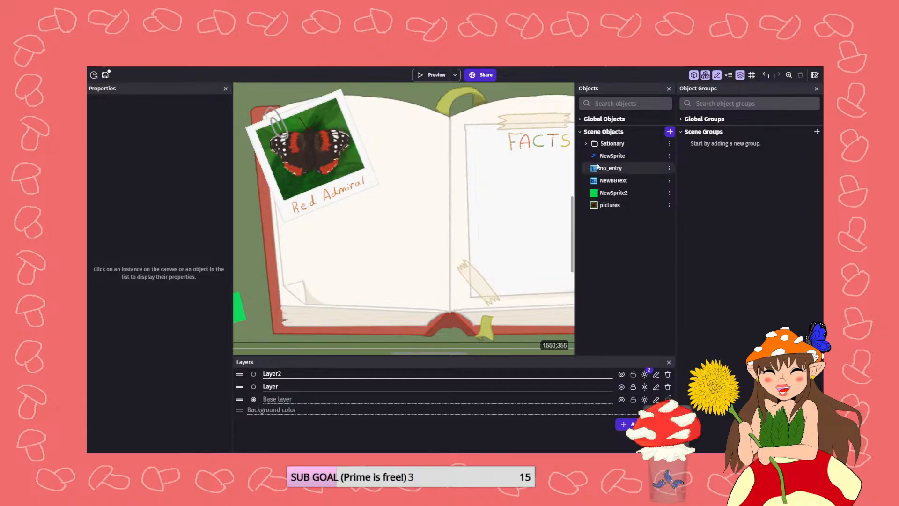
left_click(644, 62)
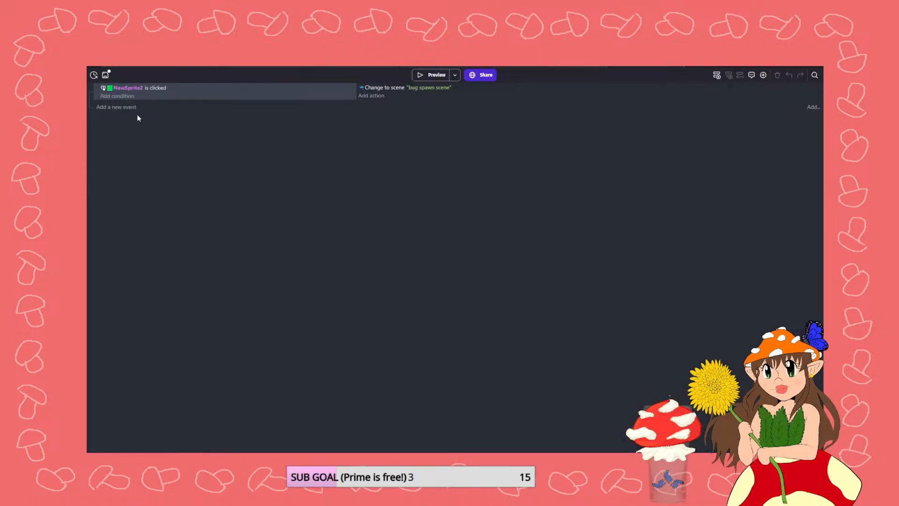
left_click(126, 107)
left_click(127, 106)
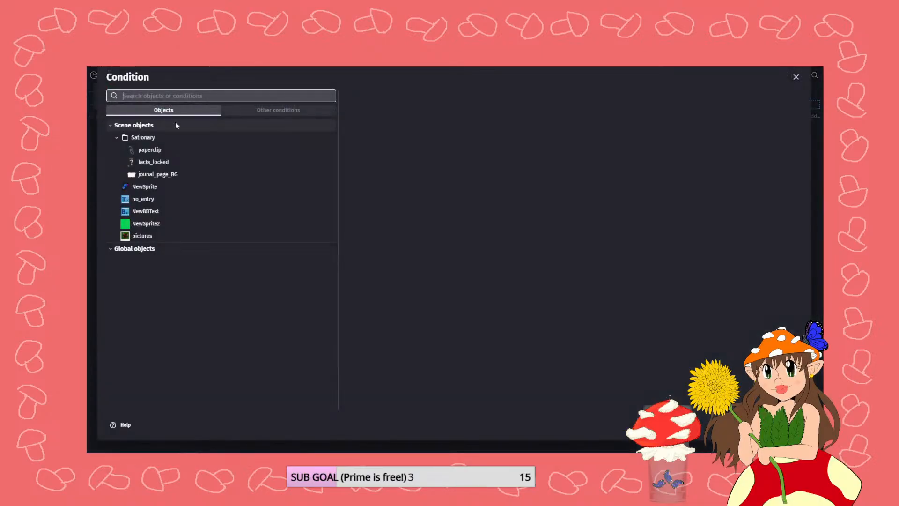
left_click(268, 109)
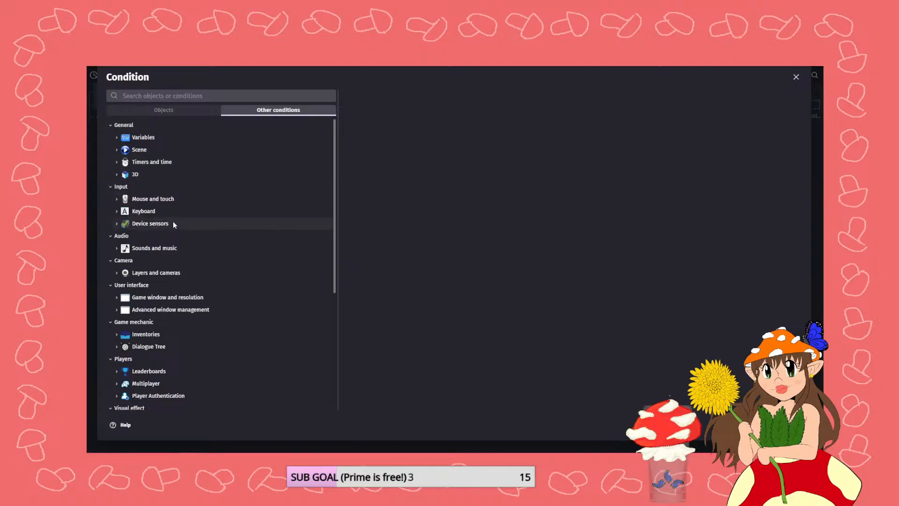
key("Escape")
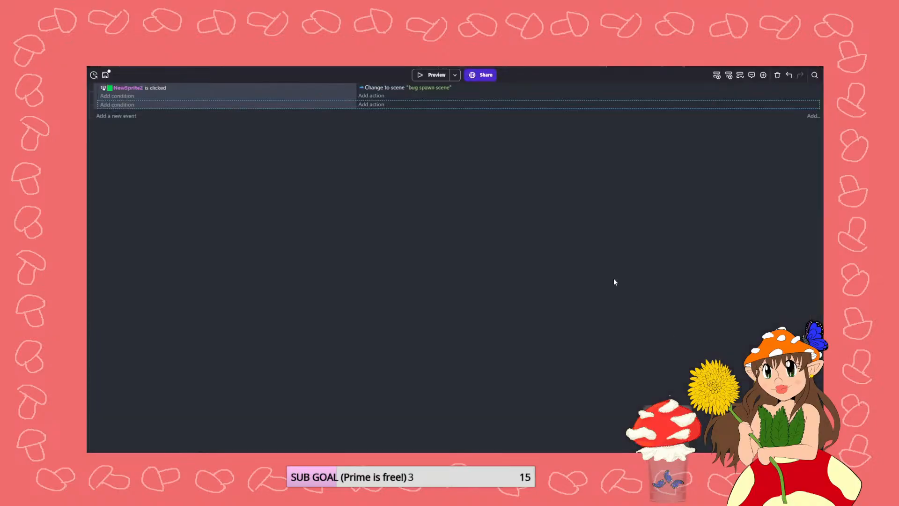
- Look through the non-object actions available for the empty event, including the Scene actions
left_click(380, 107)
left_click(269, 111)
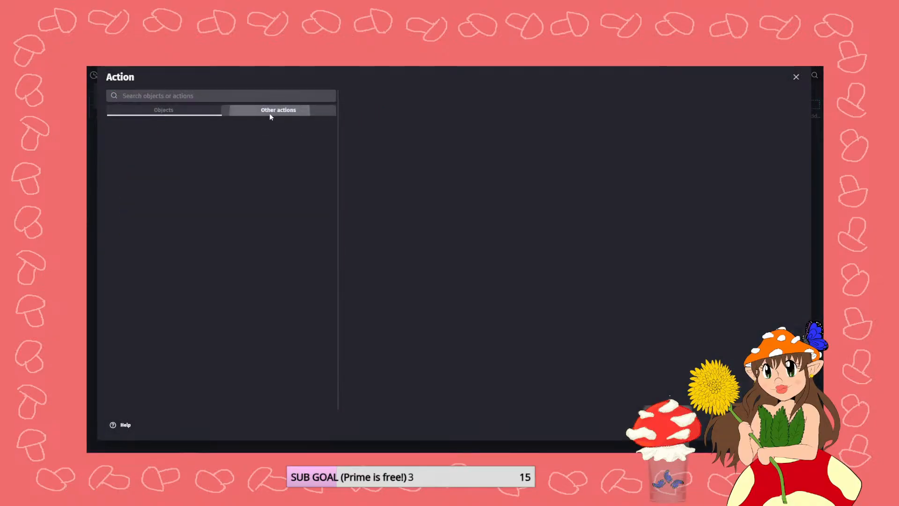
scroll(159, 252, "down", 5)
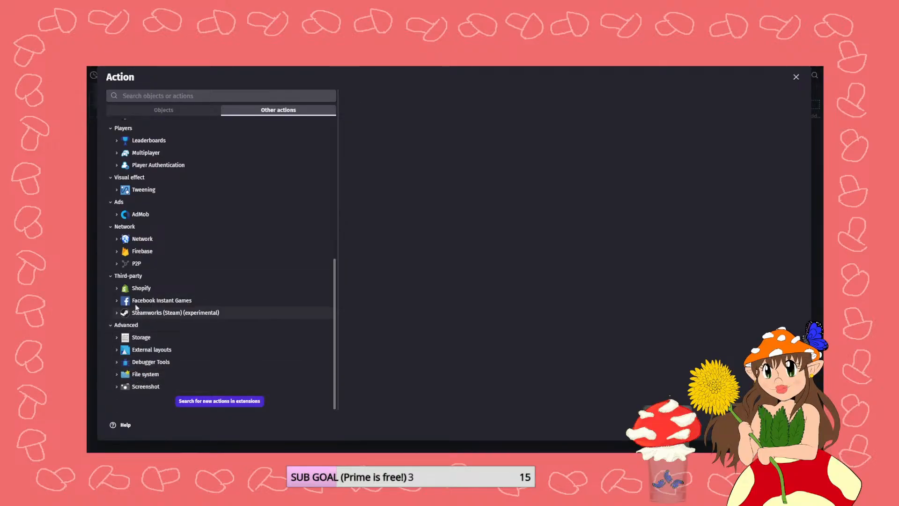
scroll(145, 255, "up", 1)
scroll(145, 256, "up", 5)
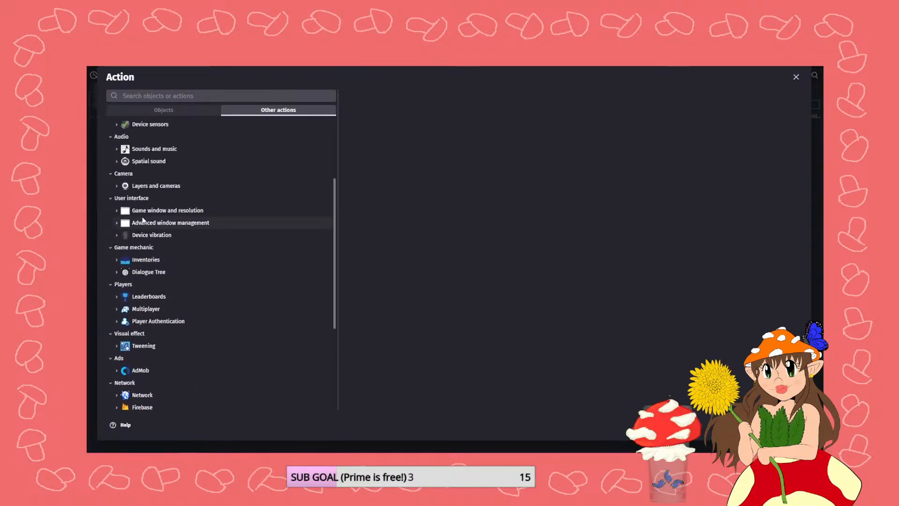
scroll(155, 220, "up", 1)
left_click(146, 175)
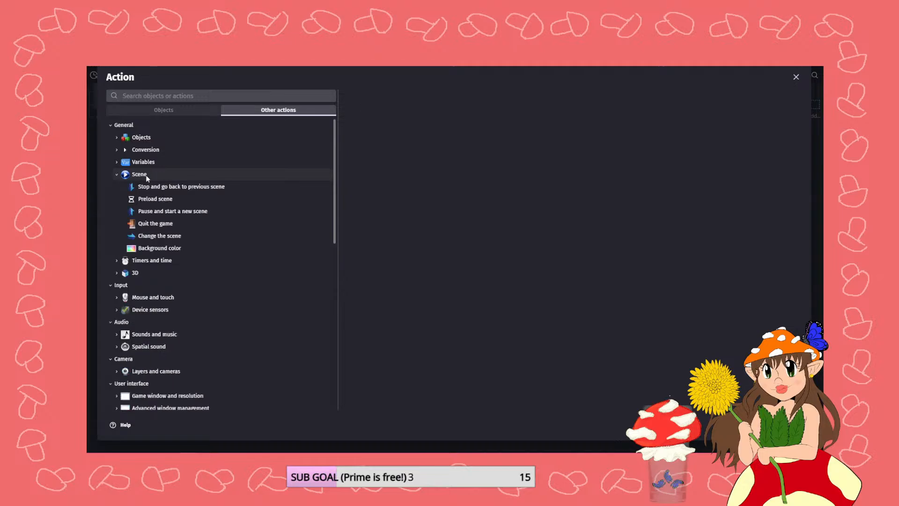
left_click(116, 175)
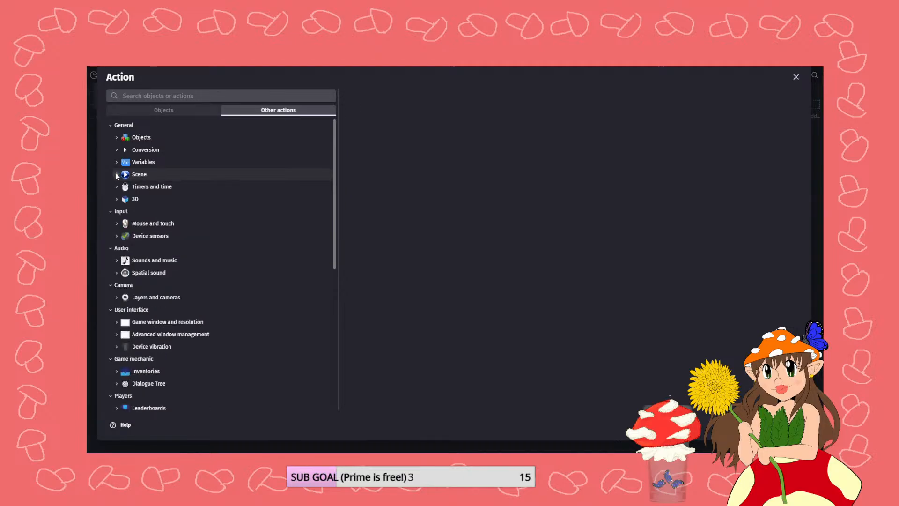
- Examine the External layouts, Storage, and Layers and cameras actions for the empty event
scroll(119, 262, "down", 3)
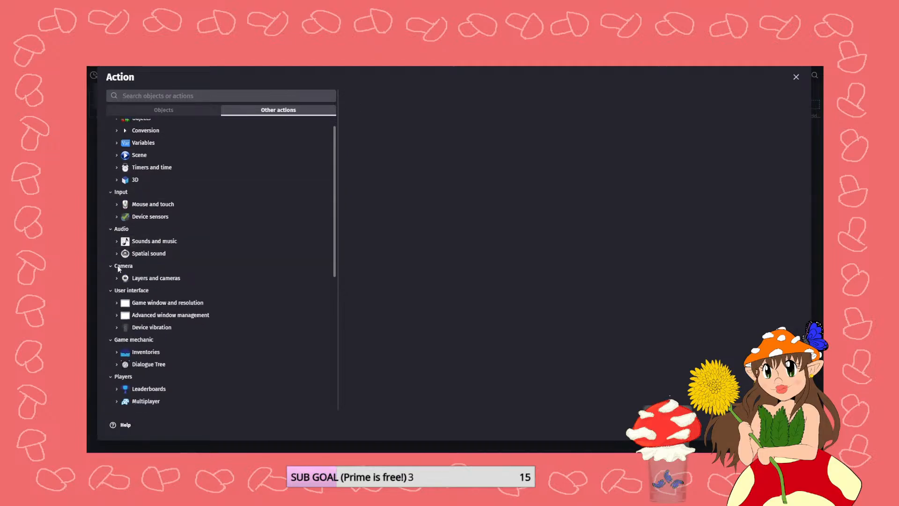
scroll(119, 288, "down", 5)
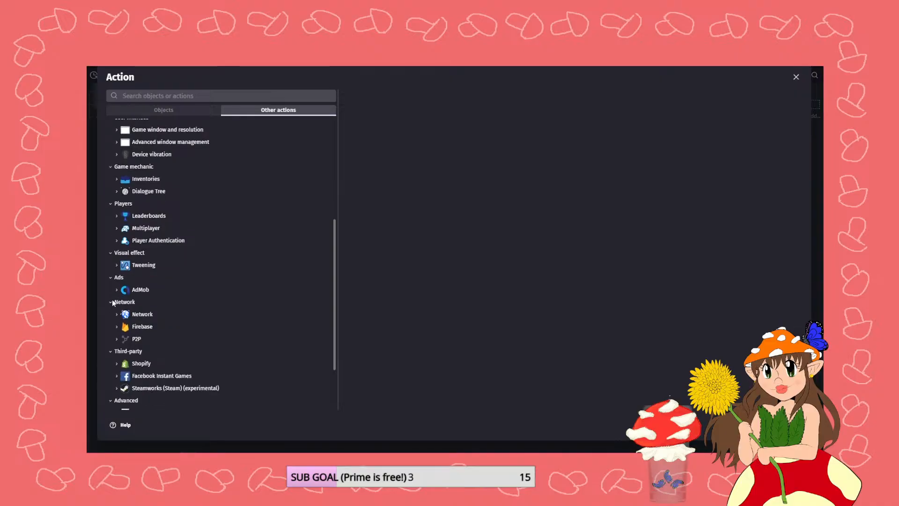
scroll(120, 262, "down", 3)
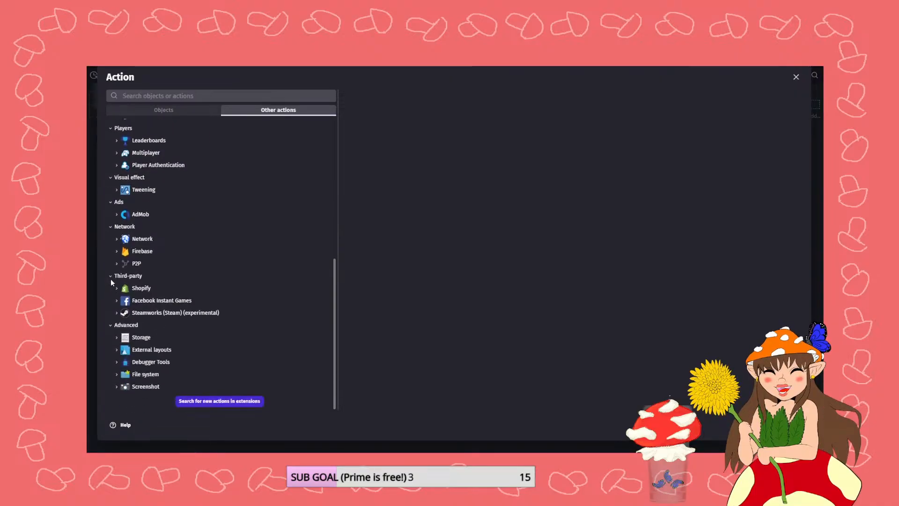
left_click(117, 349)
left_click(117, 349)
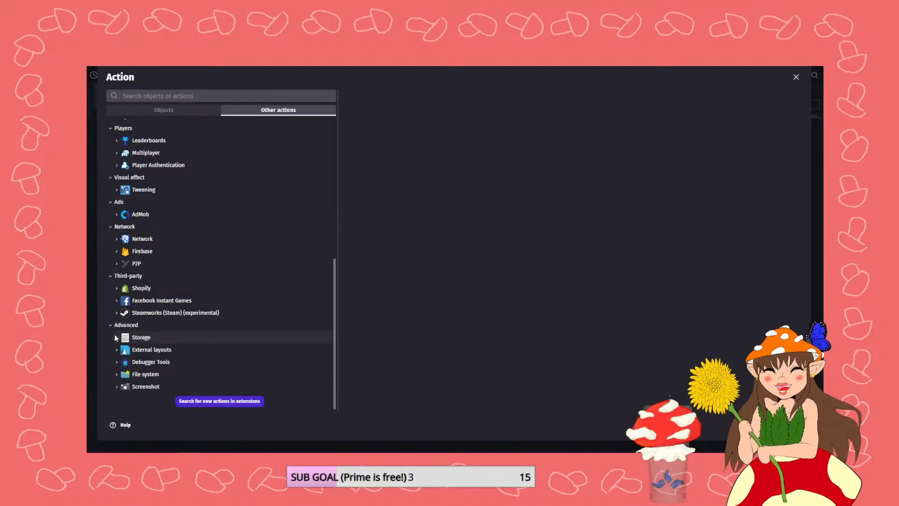
left_click(116, 337)
scroll(113, 281, "down", 2)
left_click(117, 239)
scroll(117, 266, "up", 1)
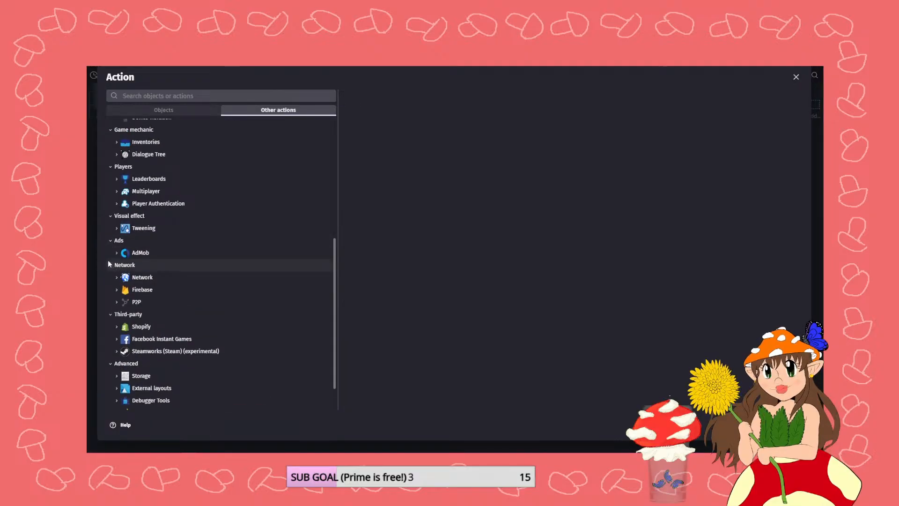
scroll(107, 258, "up", 3)
scroll(117, 281, "up", 1)
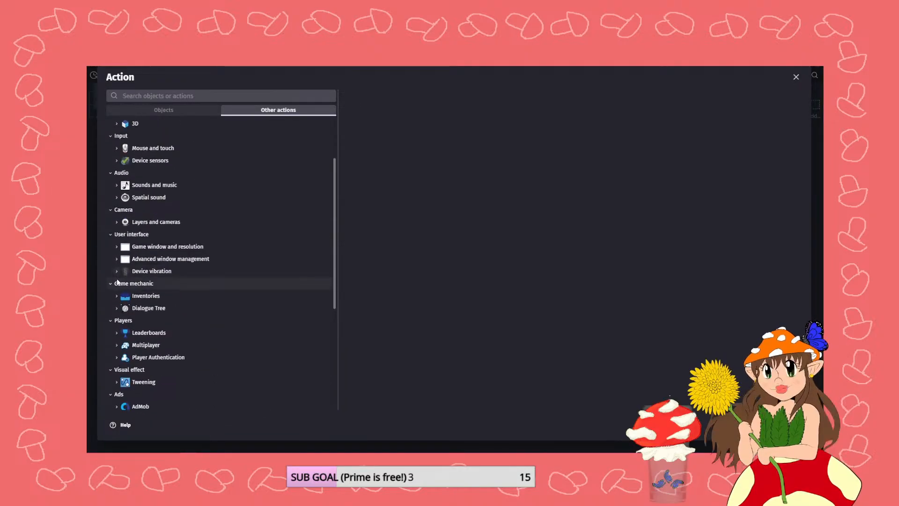
scroll(117, 281, "up", 1)
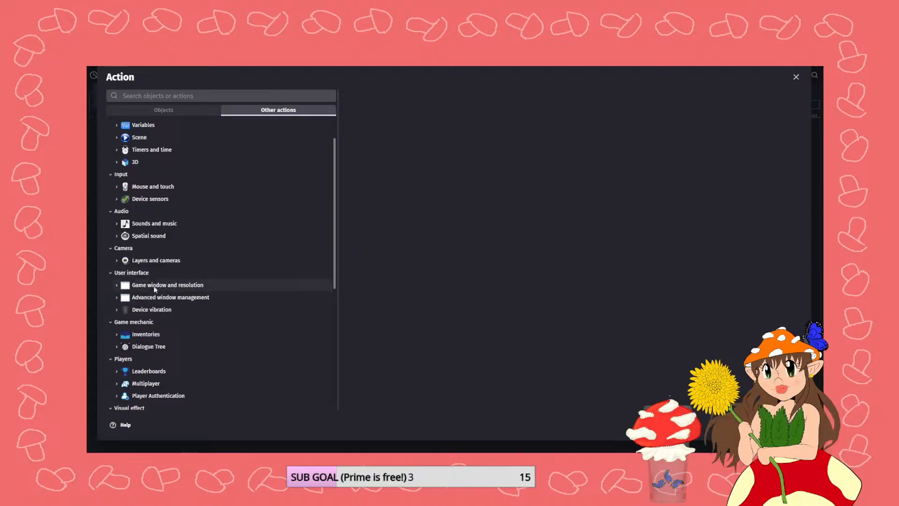
left_click(117, 260)
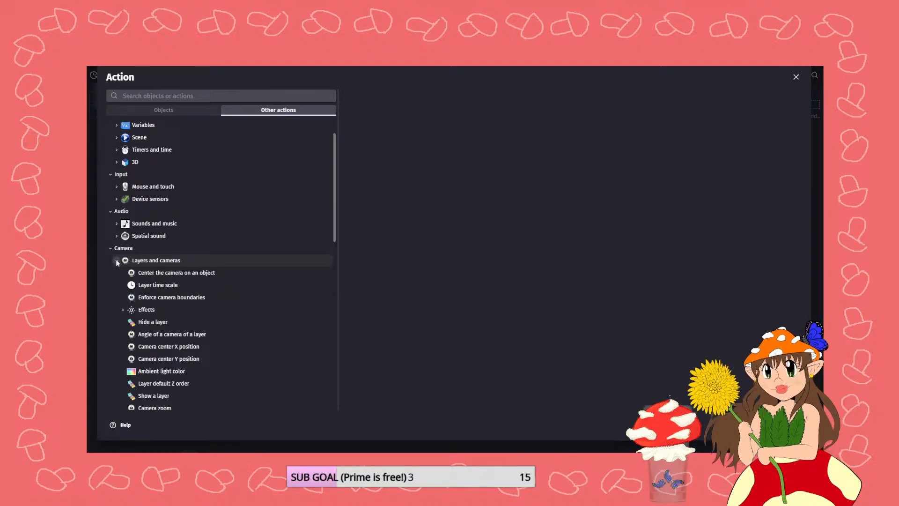
left_click(116, 260)
scroll(113, 241, "up", 1)
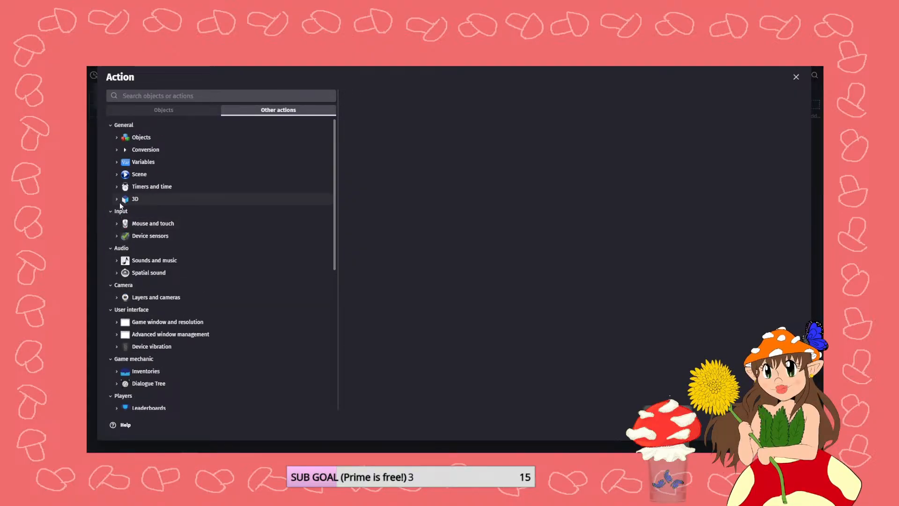
- Examine the Input, 3D, Conversion, Variables and Scene actions, and leave the action chooser without adding one
left_click(117, 236)
left_click(116, 237)
left_click(117, 223)
left_click(116, 223)
left_click(111, 211)
left_click(111, 211)
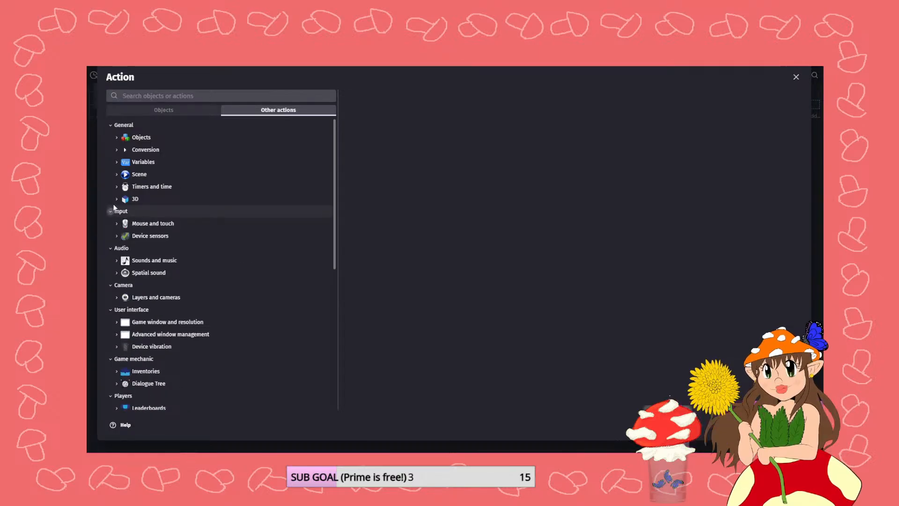
left_click(116, 200)
left_click(117, 200)
left_click(117, 150)
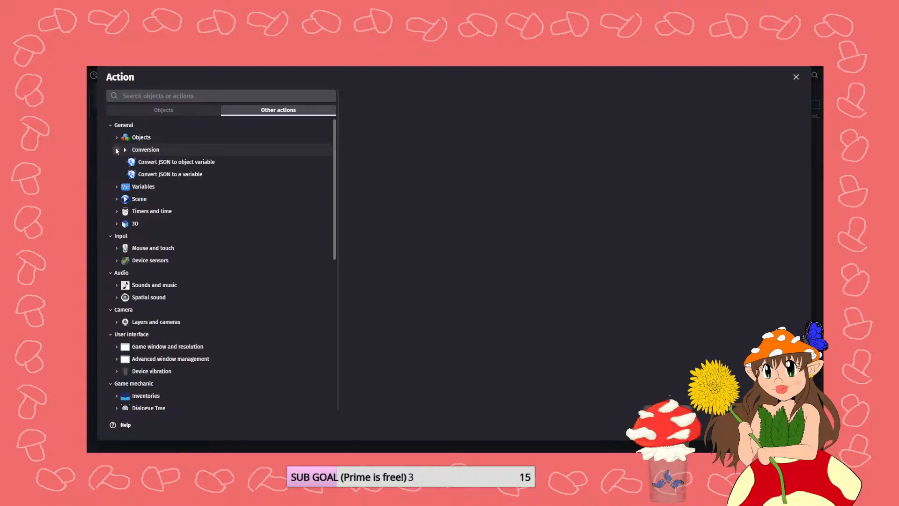
left_click(116, 150)
left_click(116, 162)
left_click(117, 161)
left_click(116, 173)
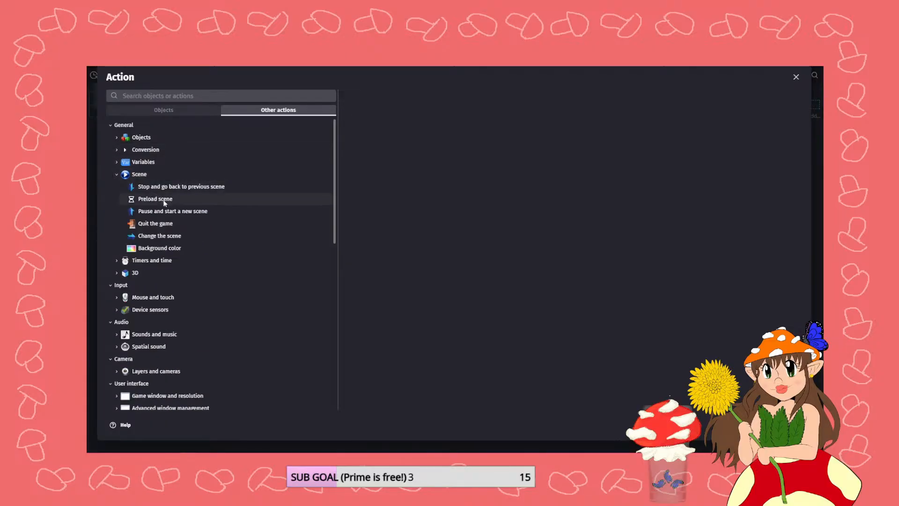
left_click(126, 175)
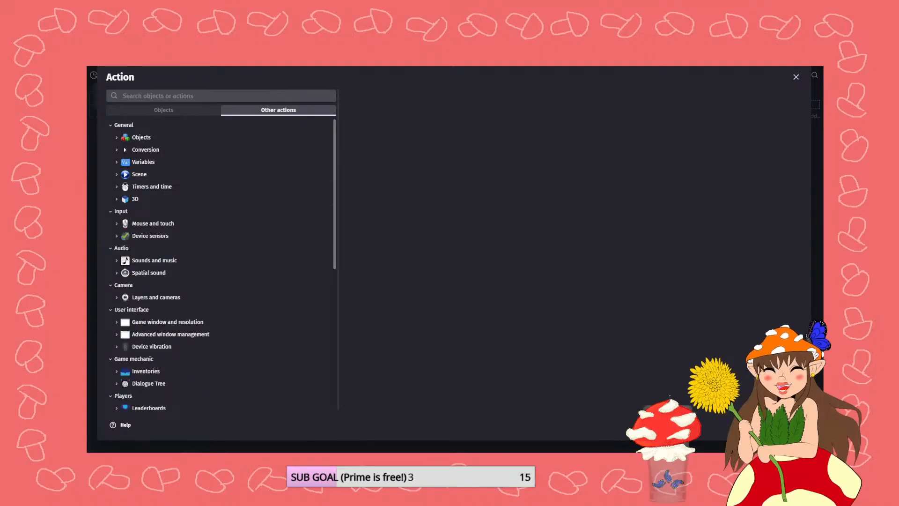
key("Escape")
- Look through the non-object conditions and actions available for the empty event, including the External layouts actions
left_click(124, 104)
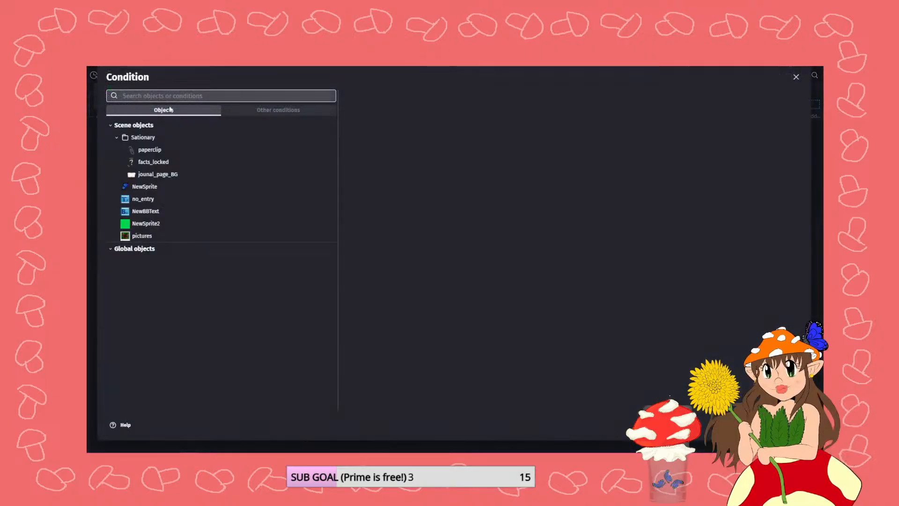
left_click(255, 111)
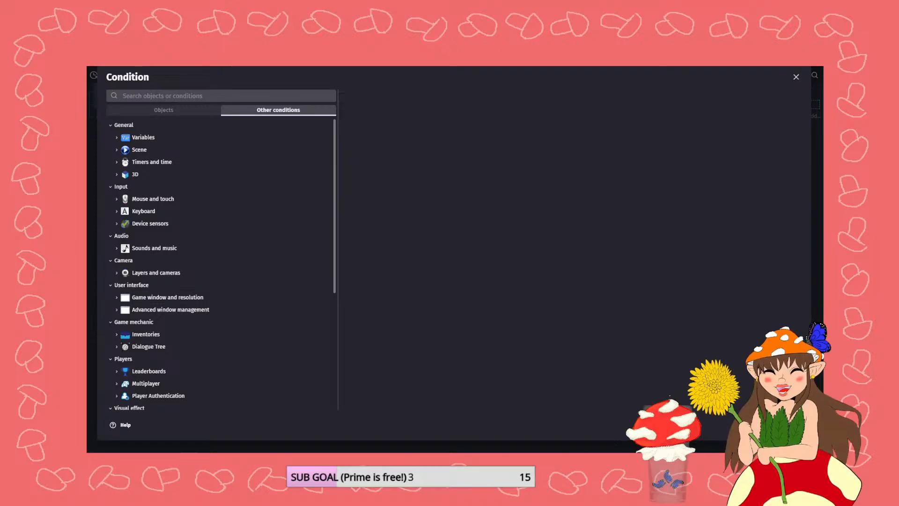
key("Escape")
left_click(369, 104)
left_click(248, 109)
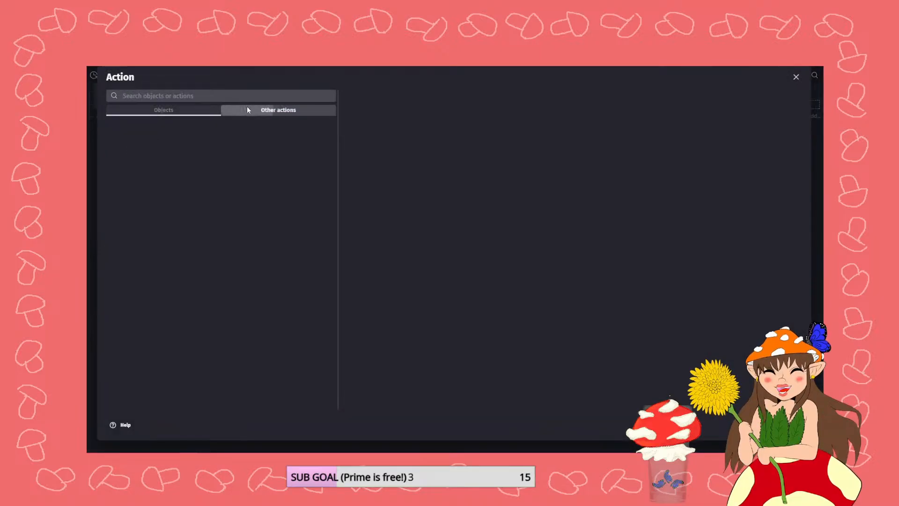
scroll(163, 276, "down", 5)
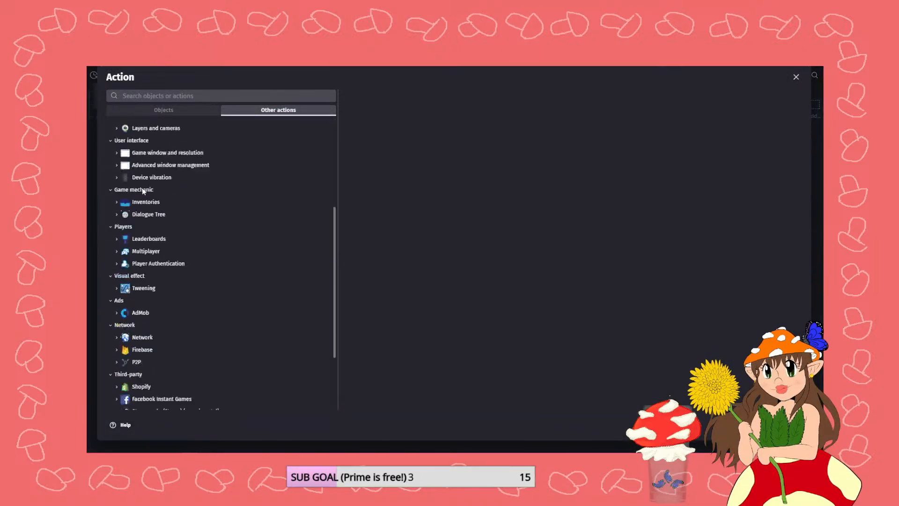
scroll(164, 295, "down", 1)
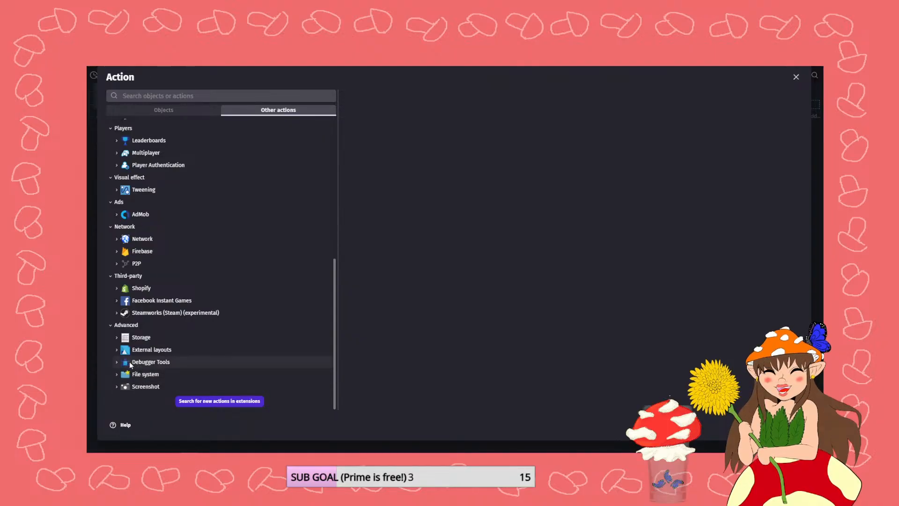
left_click(117, 350)
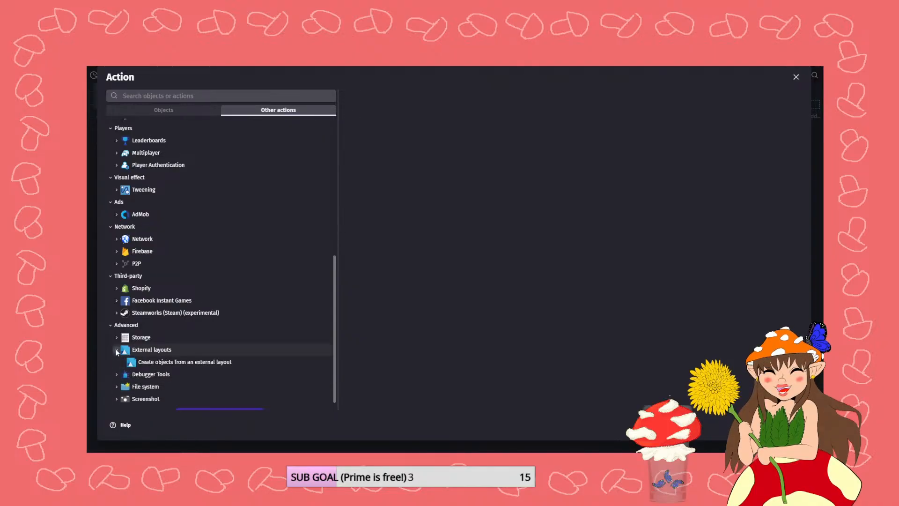
left_click(116, 350)
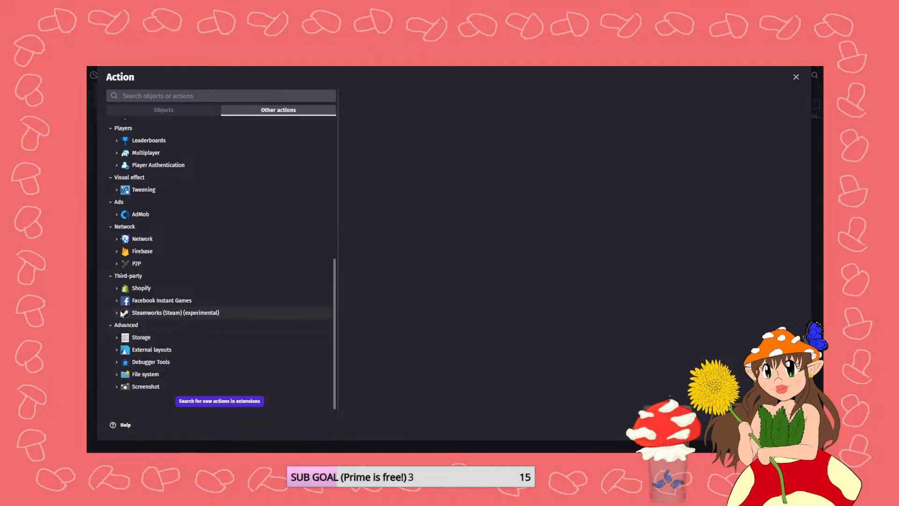
scroll(121, 279, "up", 3)
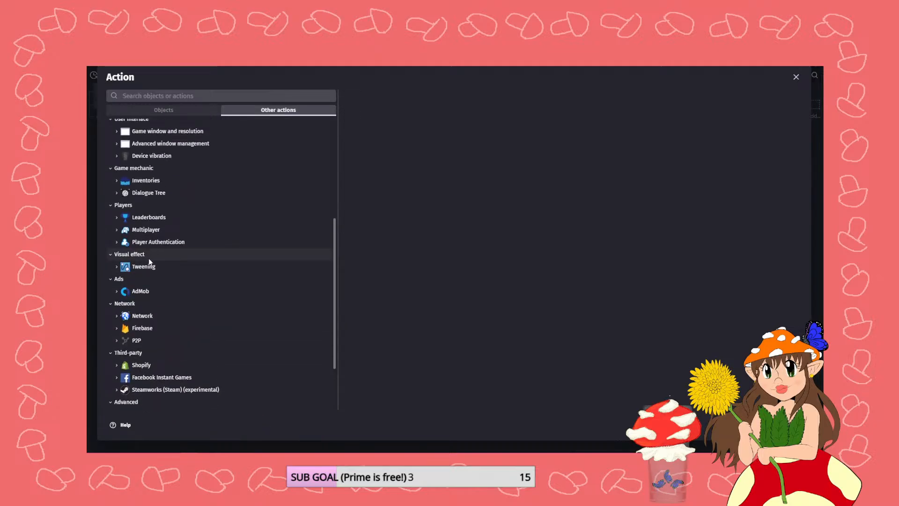
scroll(149, 262, "up", 4)
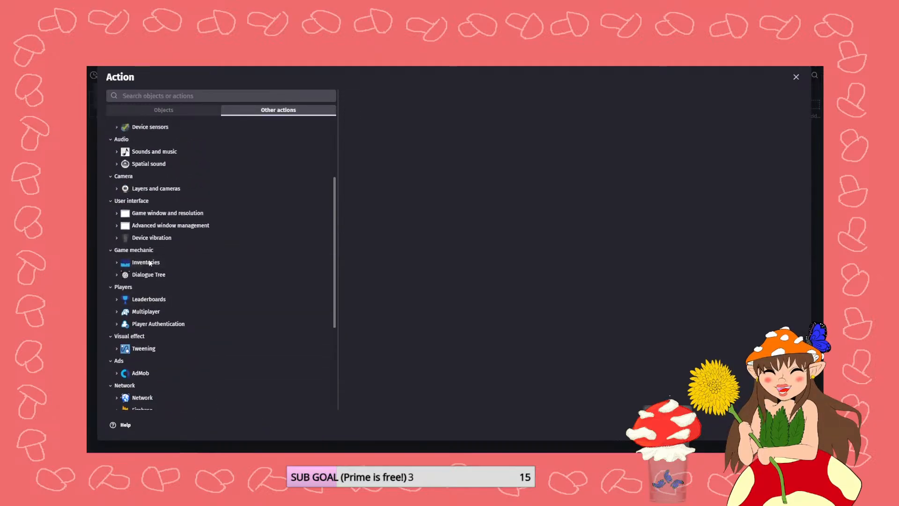
scroll(149, 266, "up", 3)
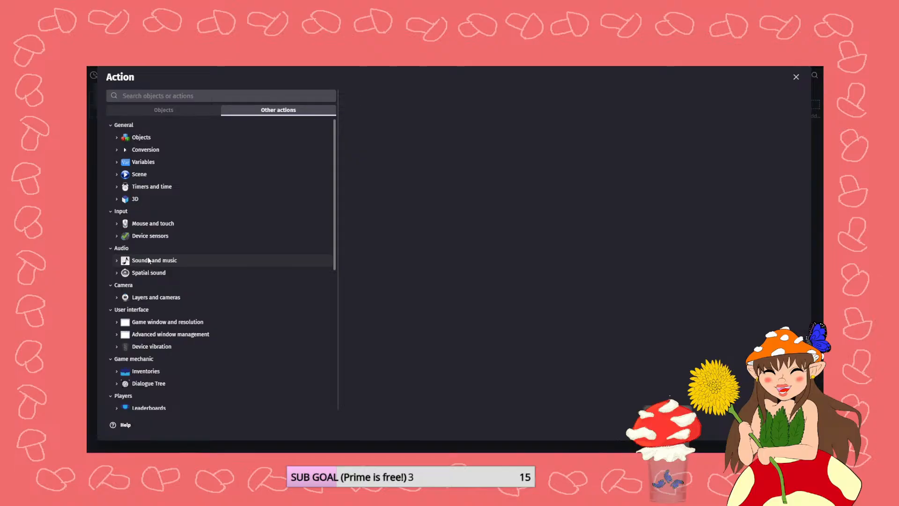
- Search the actions for "layer" and examine the Layer, Layer index, Layer time scale and Layer default Z order actions
left_click(219, 96)
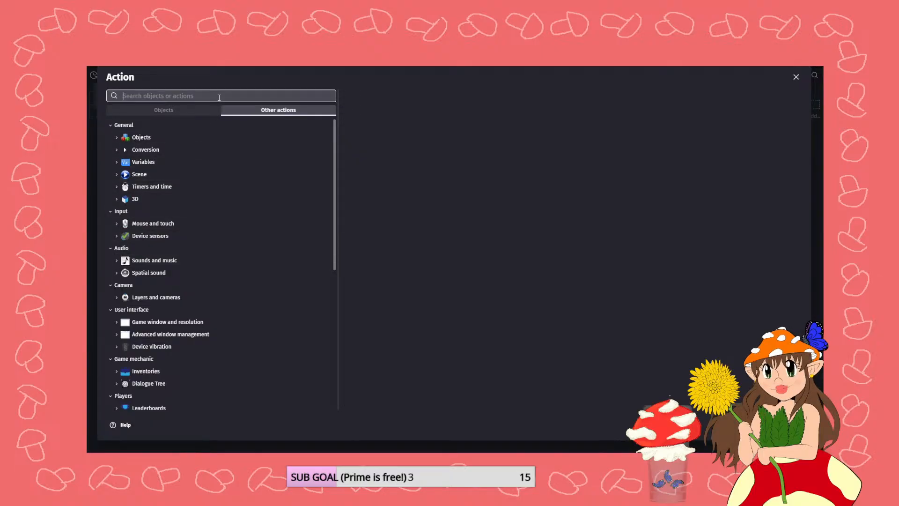
type("layer")
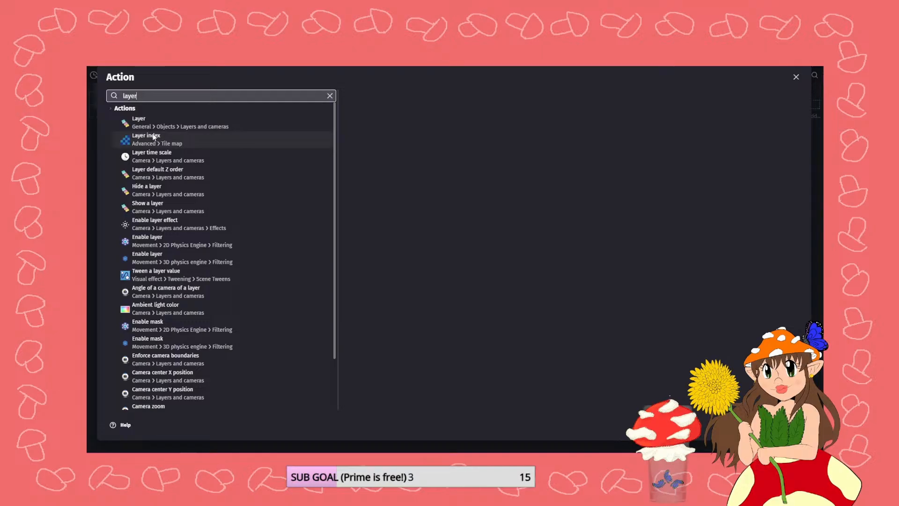
left_click(189, 124)
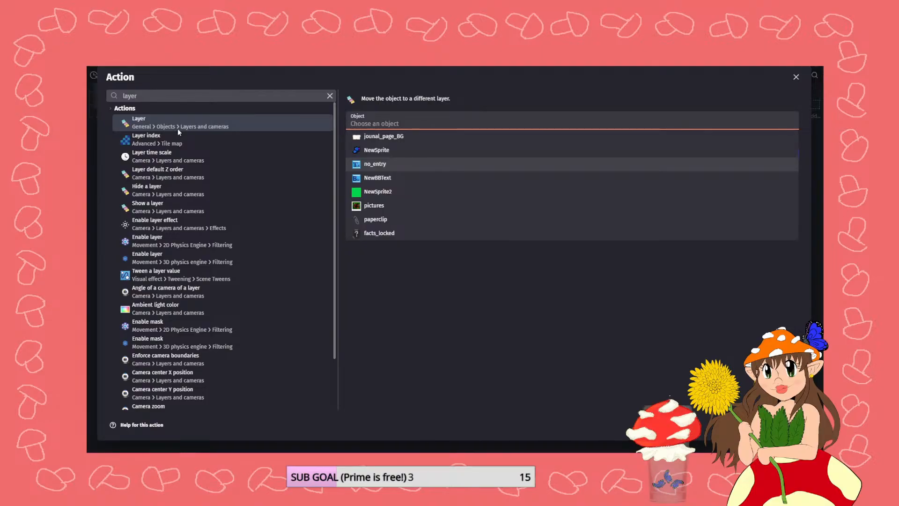
left_click(167, 139)
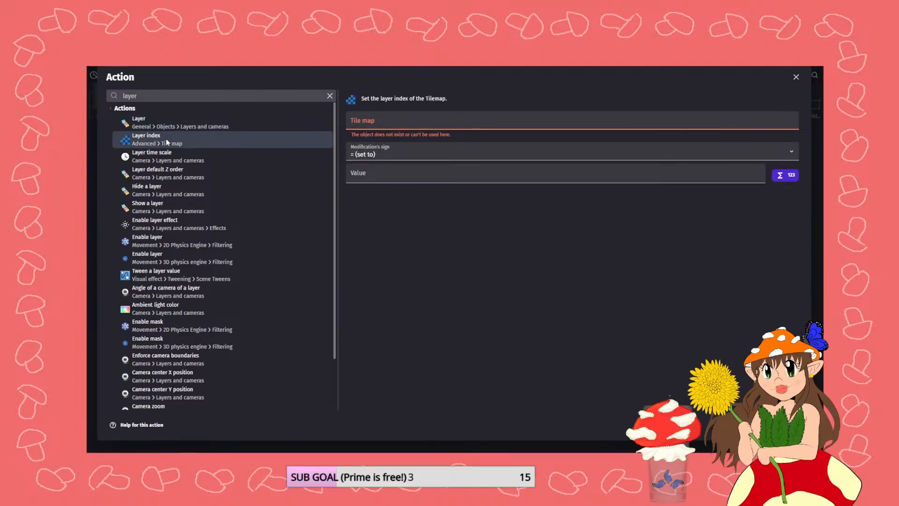
left_click(165, 157)
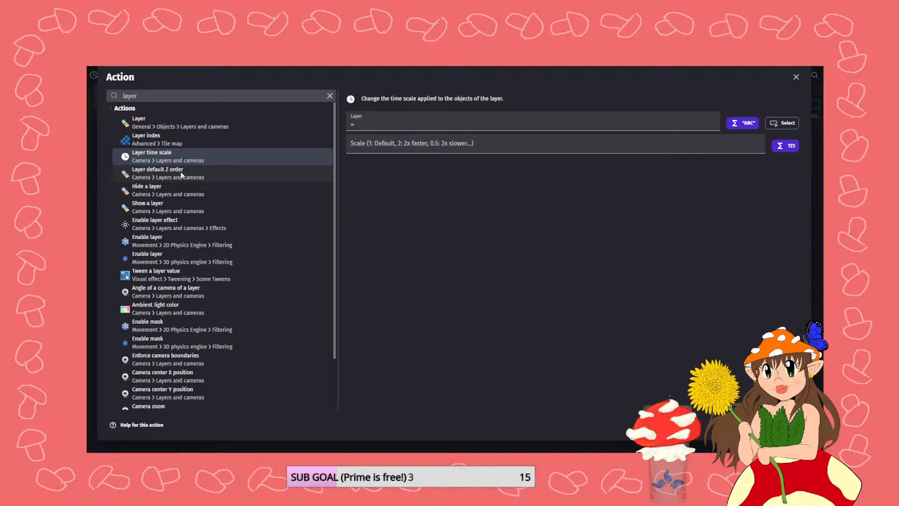
left_click(180, 172)
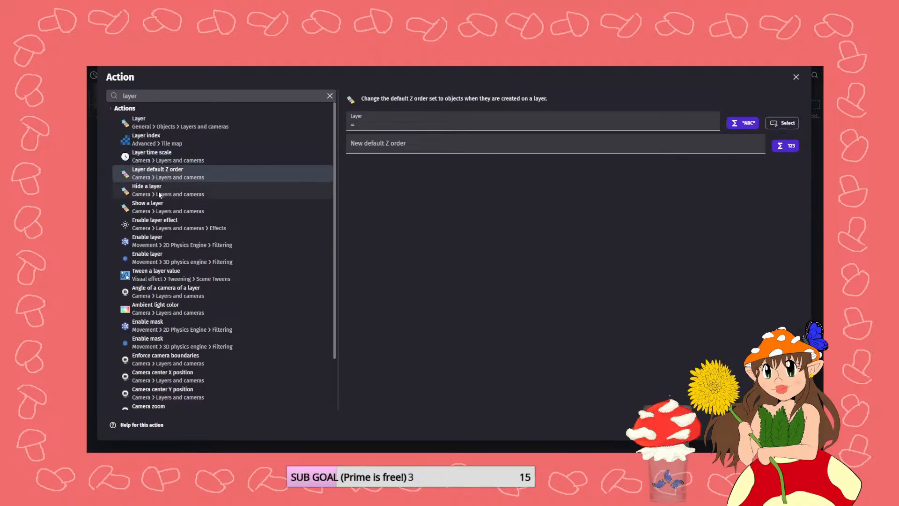
- Add a Hide a layer action to the empty event, with Layer as the layer to hide
left_click(158, 190)
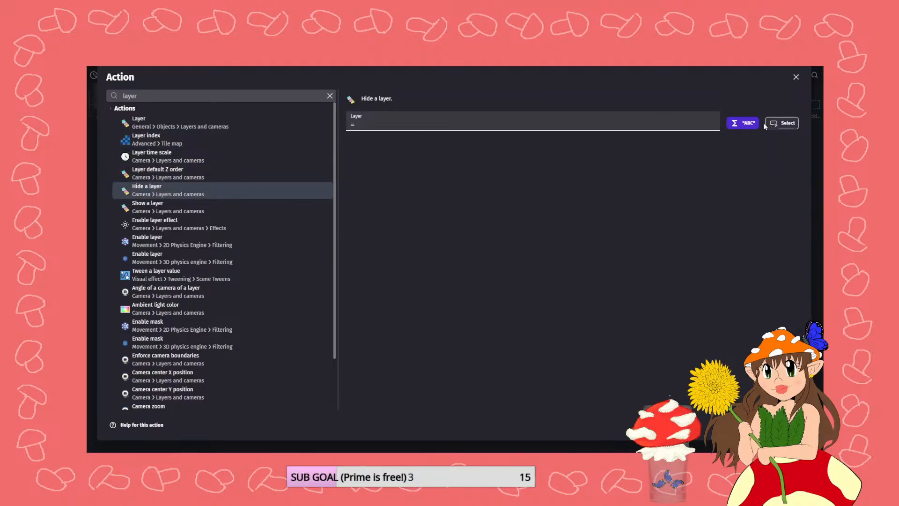
left_click_drag(377, 128, 347, 130)
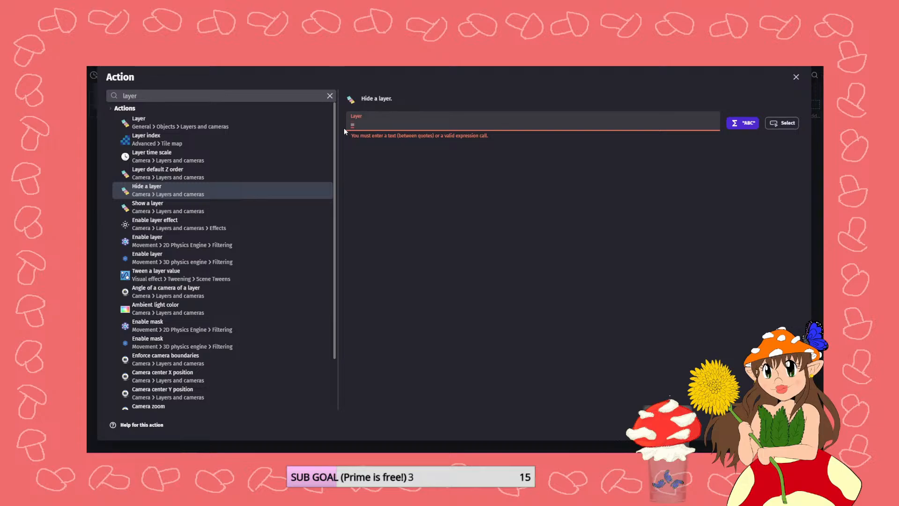
left_click(786, 123)
left_click(715, 124)
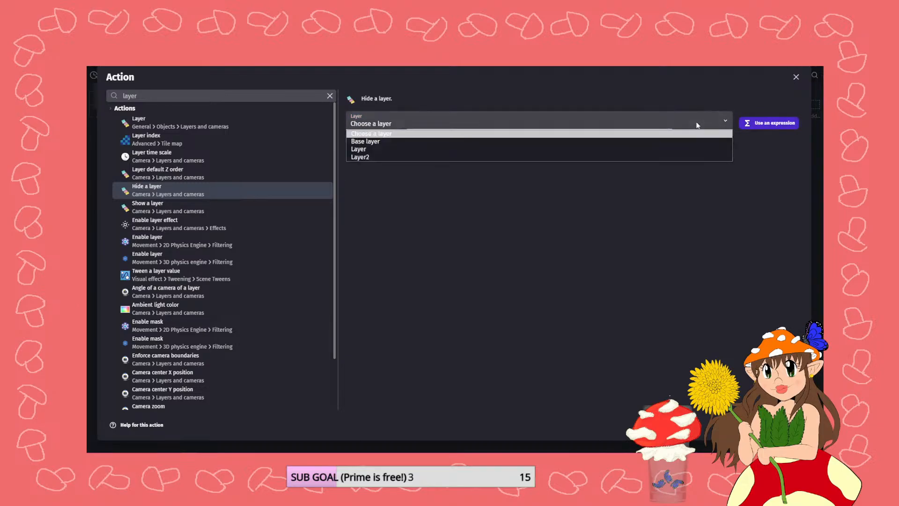
left_click(421, 150)
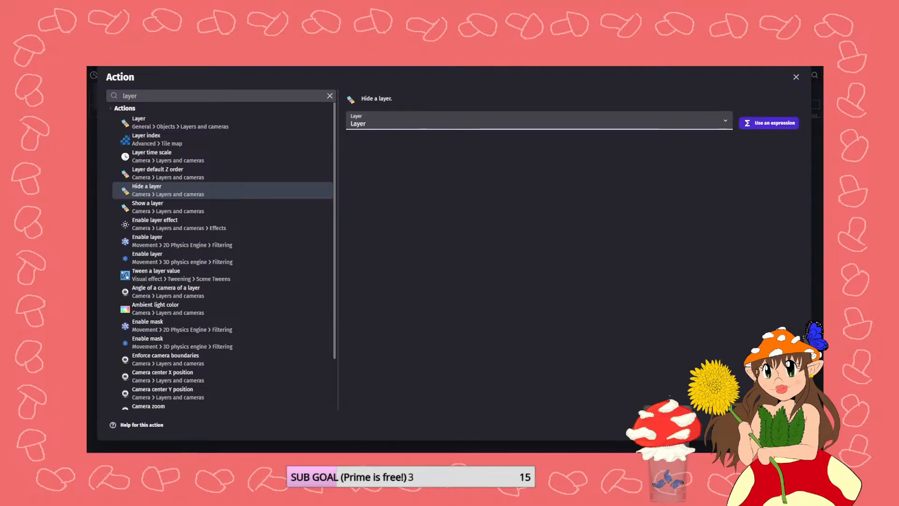
left_click(791, 425)
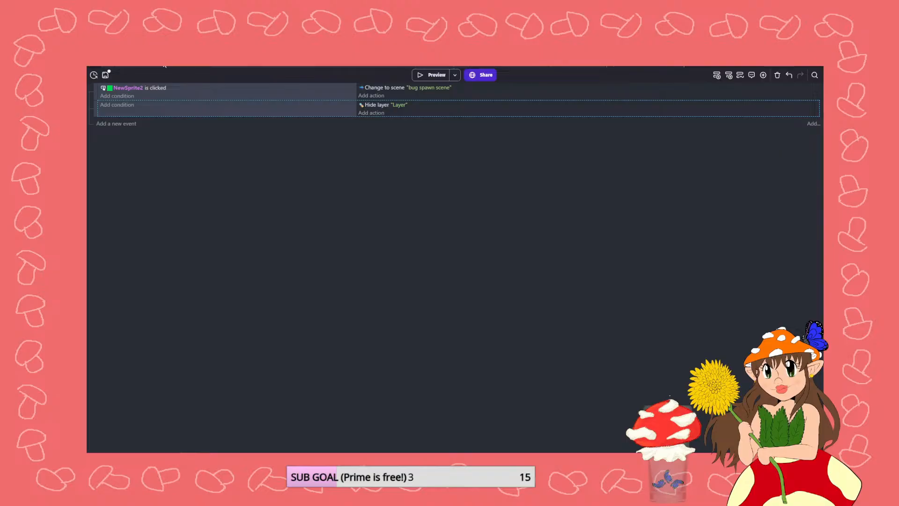
- Return to the journal scene's layout, move the Red Admiral picture to Layer2, and preview the scene
left_click(165, 66)
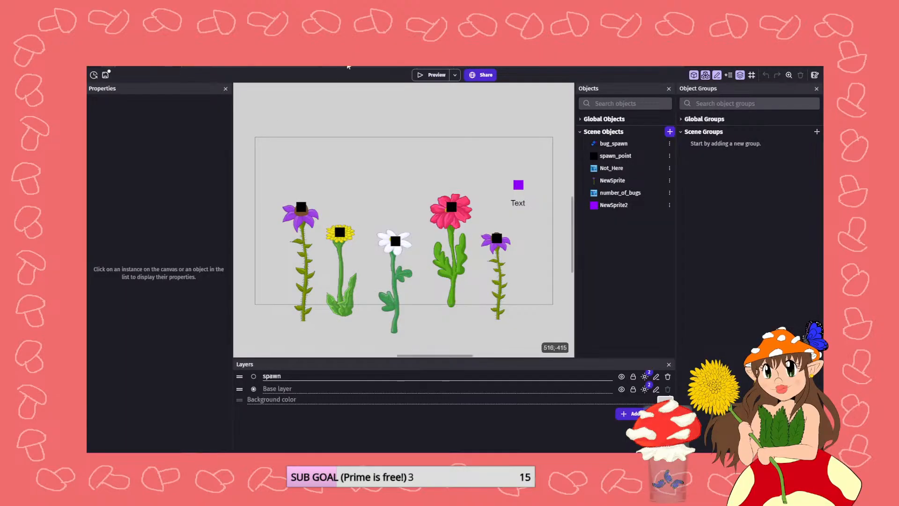
left_click(587, 67)
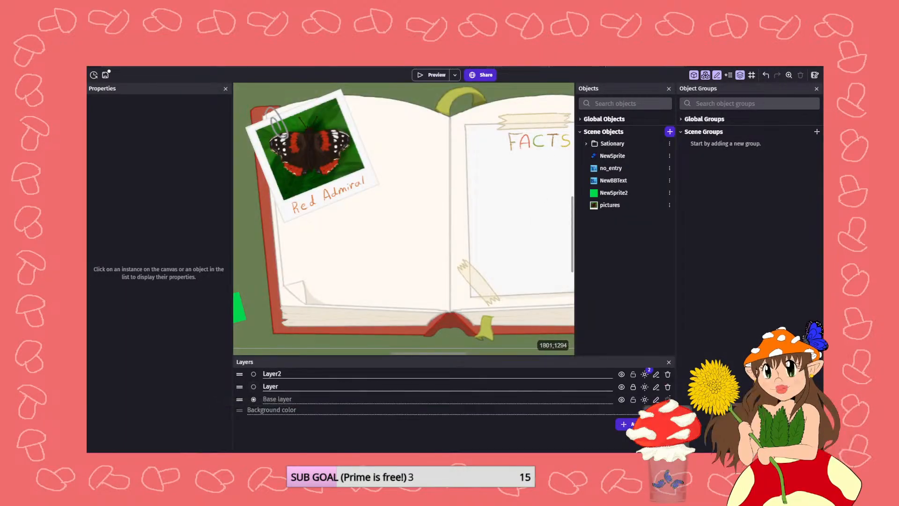
scroll(391, 217, "down", 5)
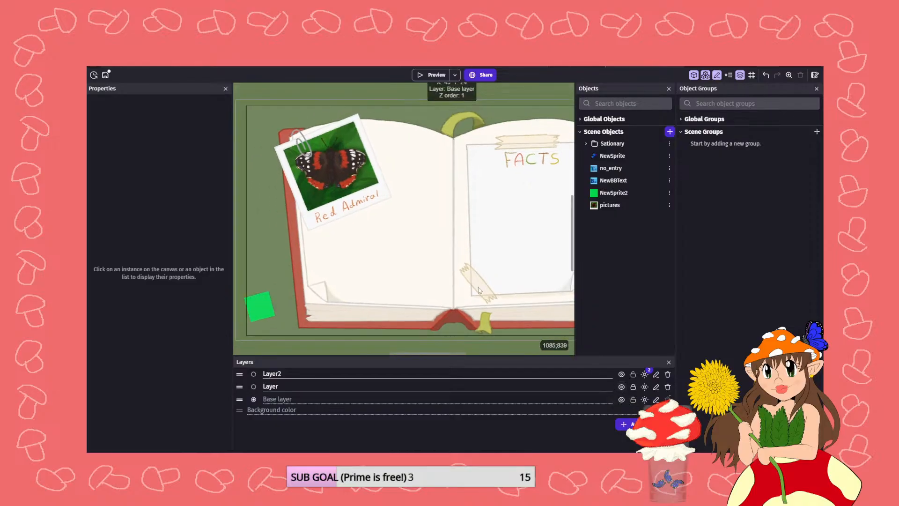
left_click(392, 218)
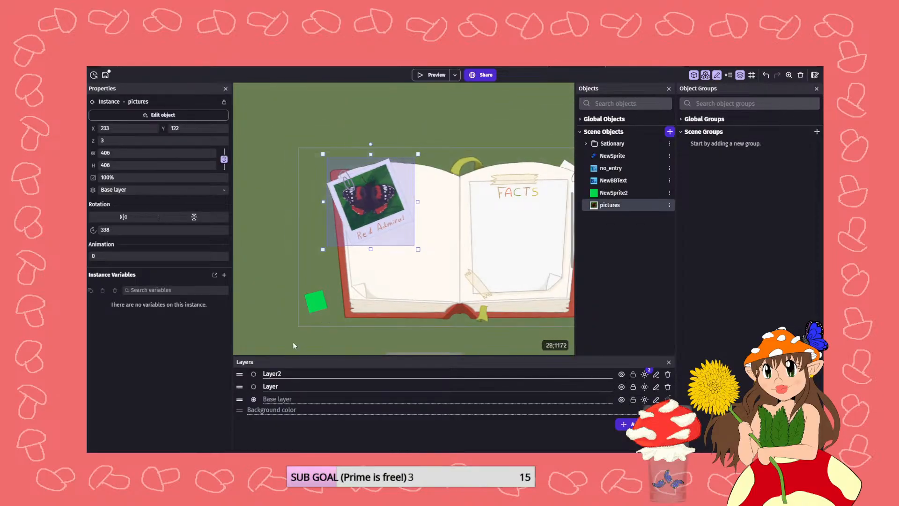
left_click(218, 191)
left_click(195, 202)
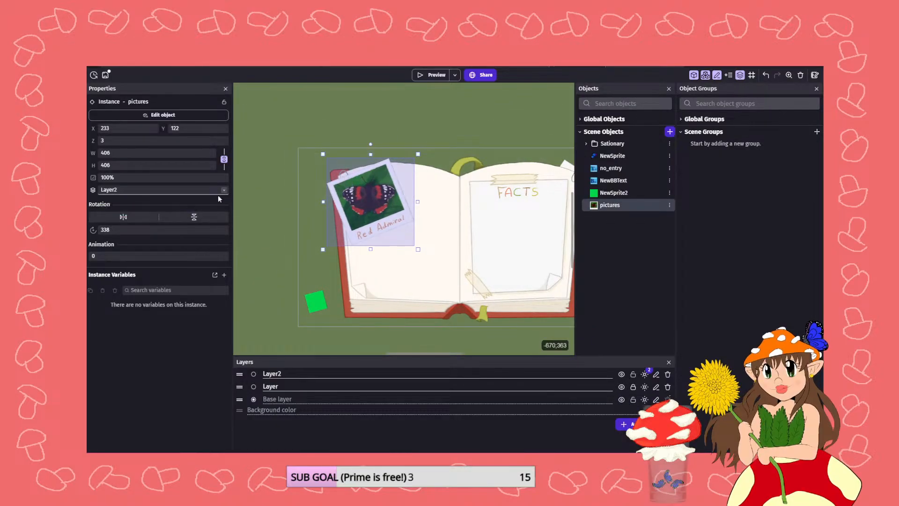
left_click(428, 74)
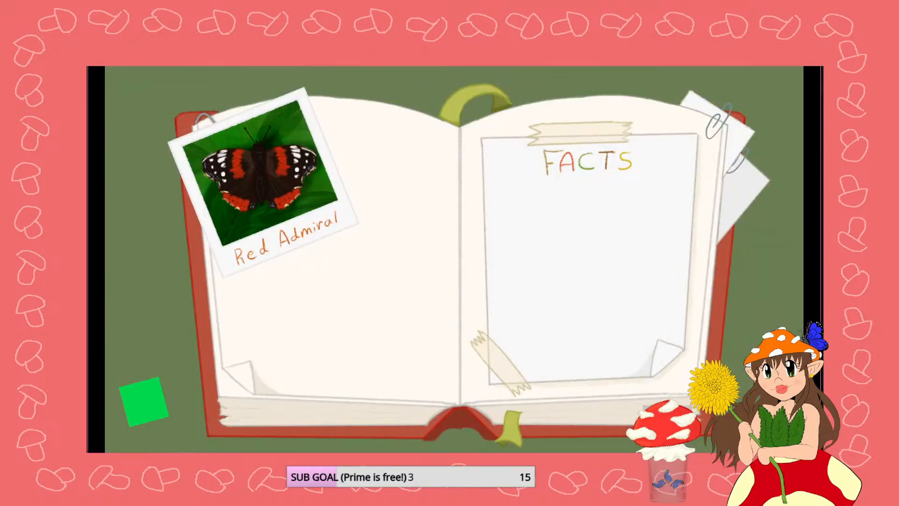
left_click(814, 60)
- Change the journal event's Hide layer action to hide Layer2, and preview the scene
left_click(614, 65)
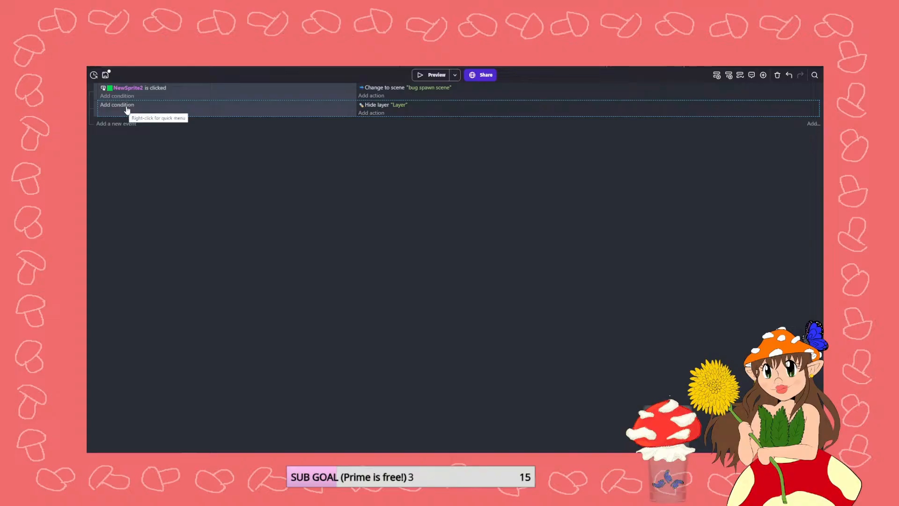
left_click(403, 104)
left_click(411, 123)
left_click(409, 146)
left_click(421, 75)
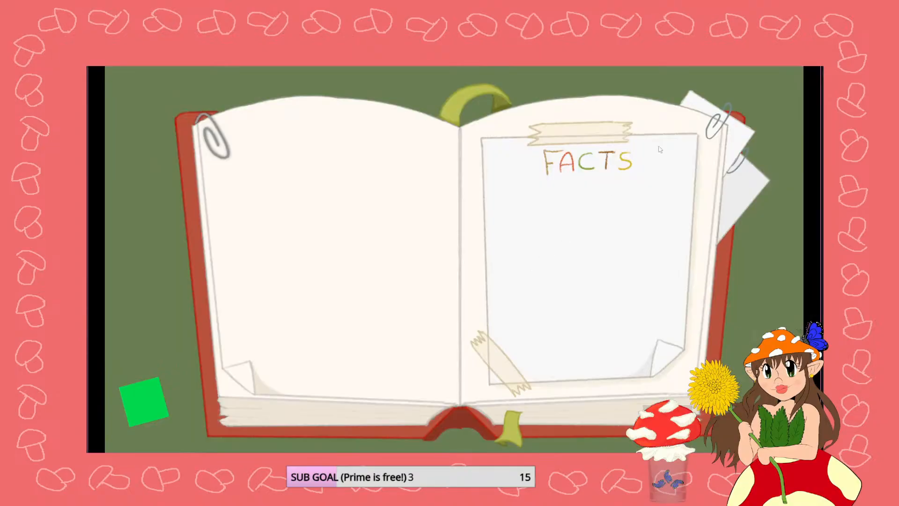
left_click(814, 61)
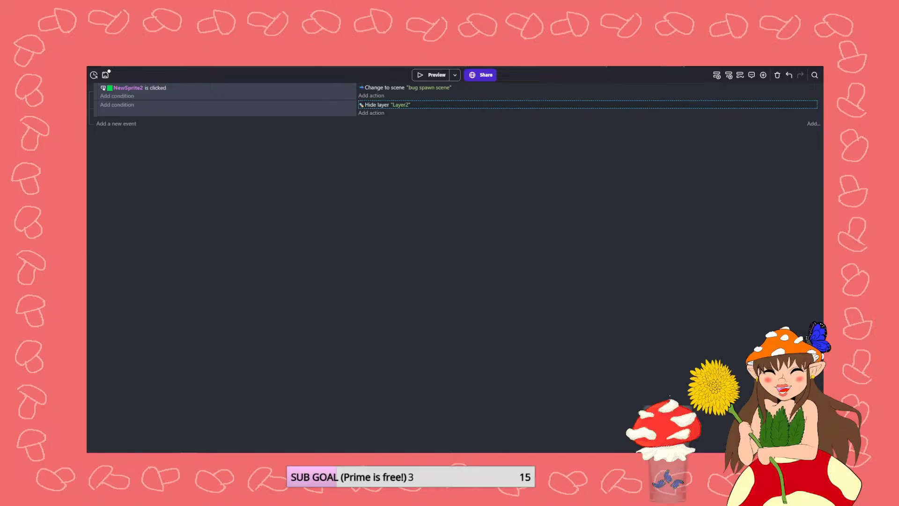
- Move the paperclip on the Red Admiral picture to Layer2 in the journal scene's layout
left_click(572, 63)
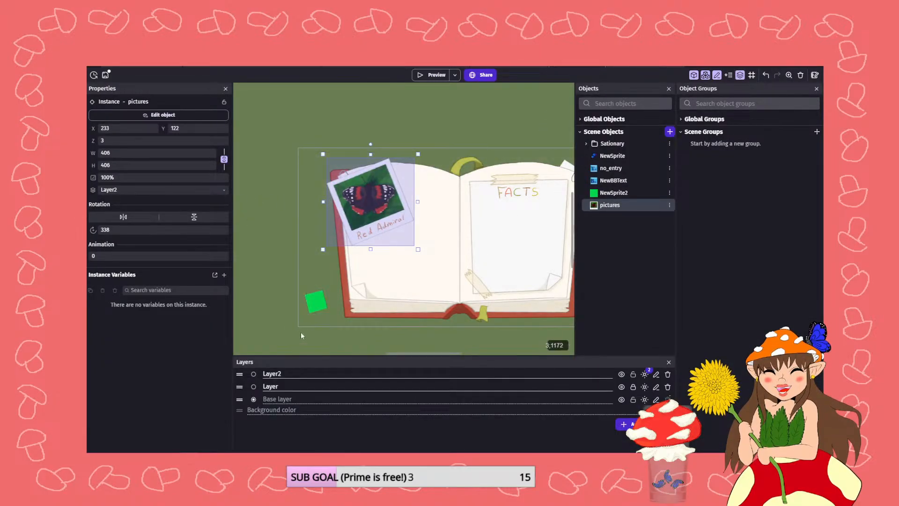
left_click(342, 172)
left_click(207, 189)
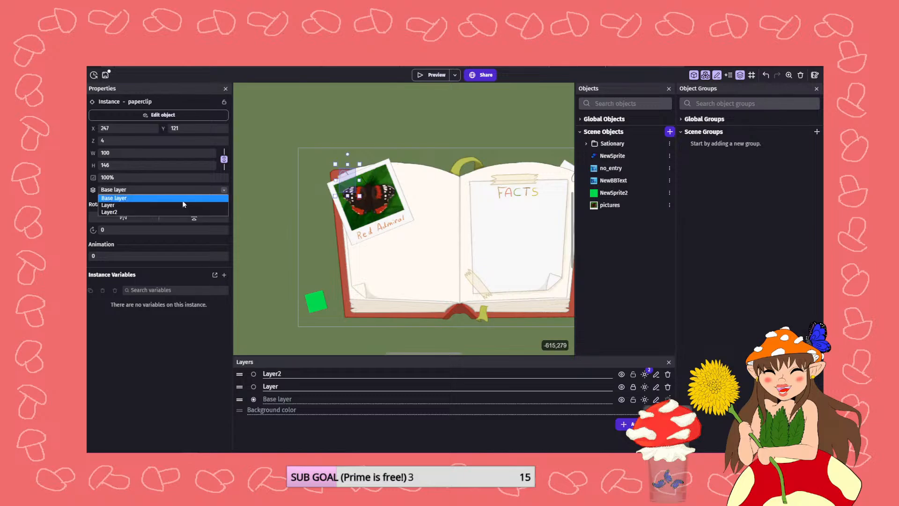
left_click(173, 213)
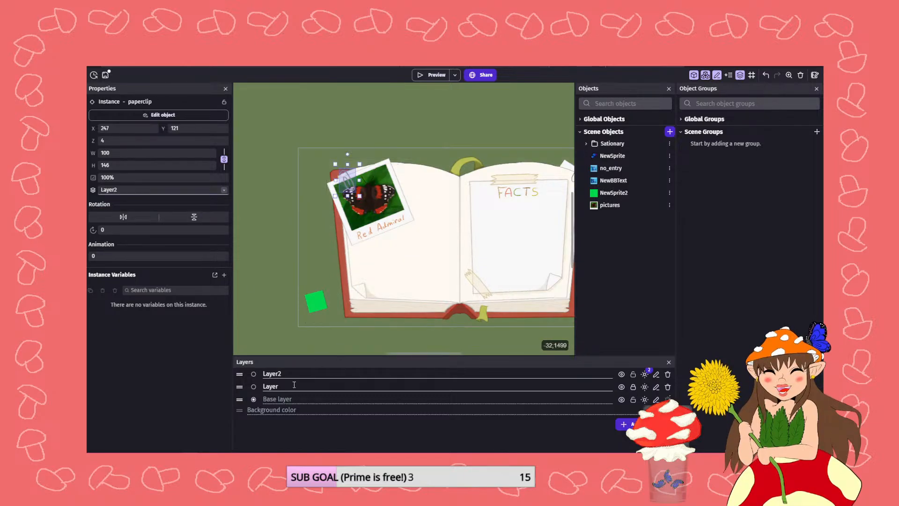
- Rename Layer2 to photo and Layer to facts and sketches
double_click(258, 373)
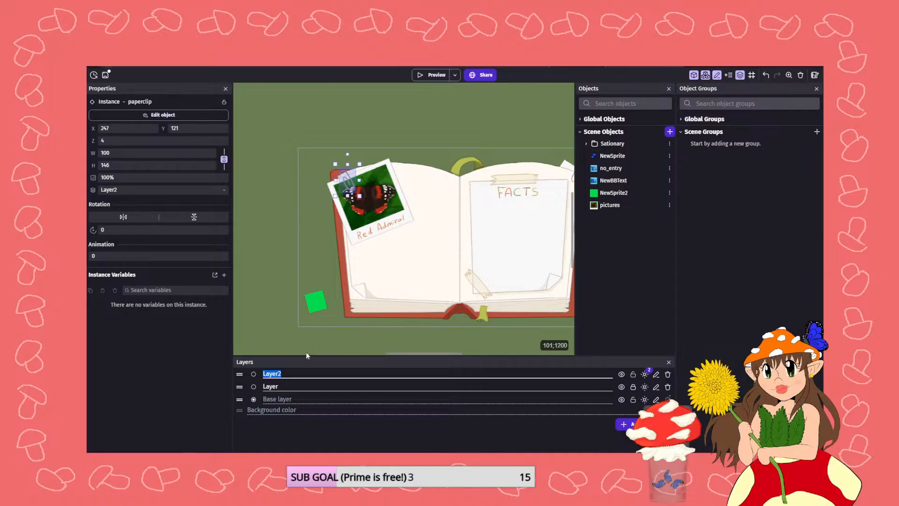
type("ph")
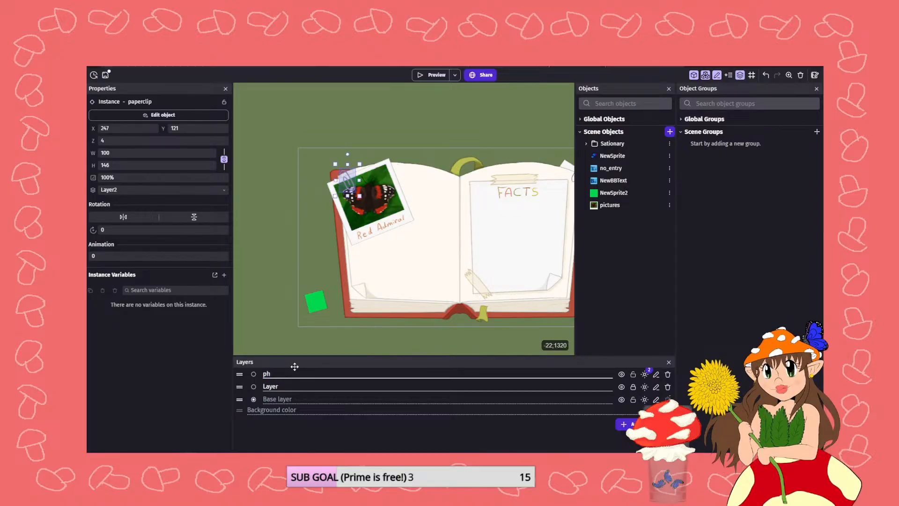
type("oto")
key("Tab")
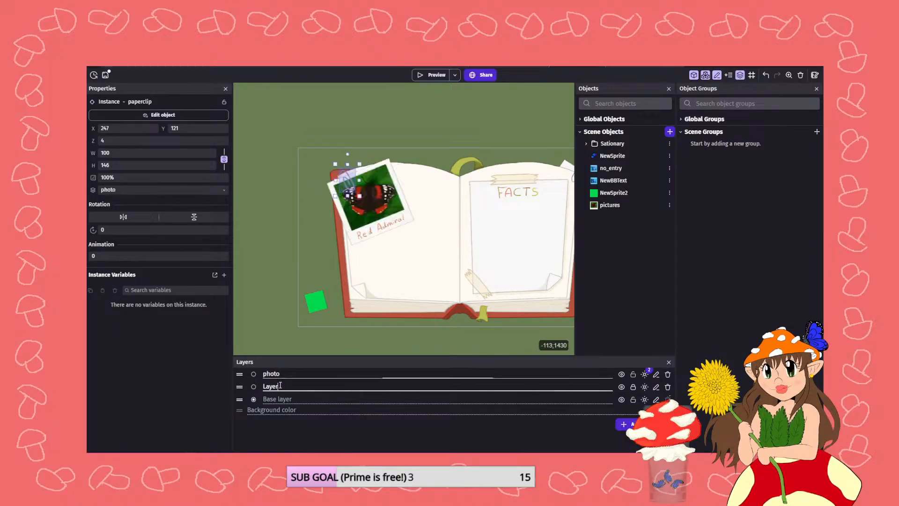
type("facts and sketches")
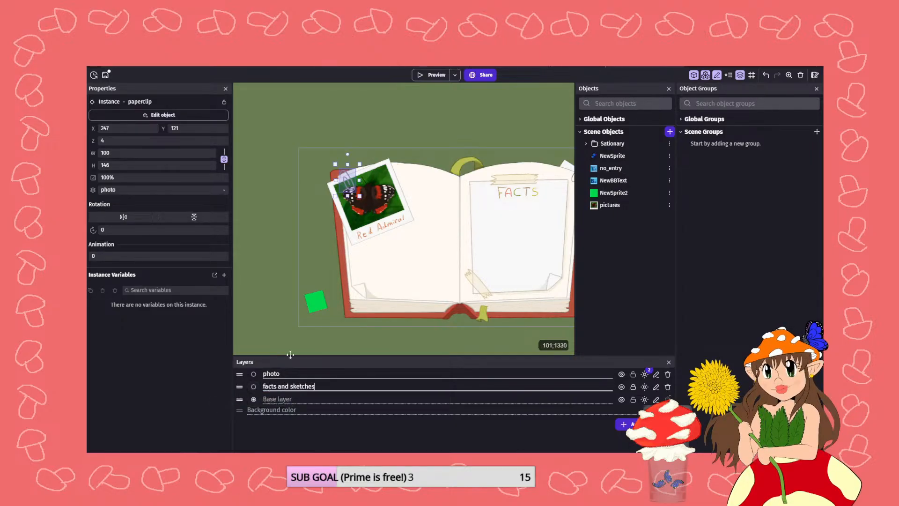
left_click(302, 331)
- Try placing the facts_locked sprite on the Base layer over the journal's facts sheet
left_click_drag(445, 353, 455, 354)
scroll(463, 293, "up", 1)
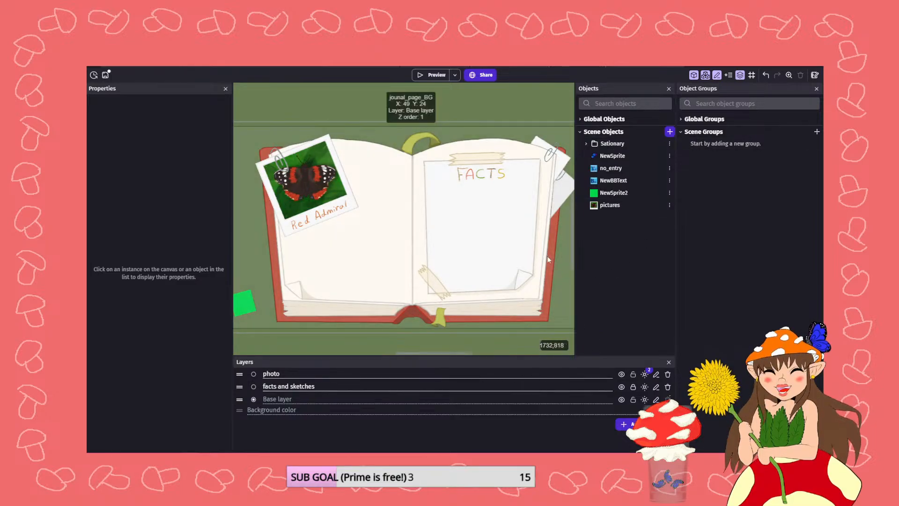
left_click(585, 144)
left_click_drag(622, 167, 415, 153)
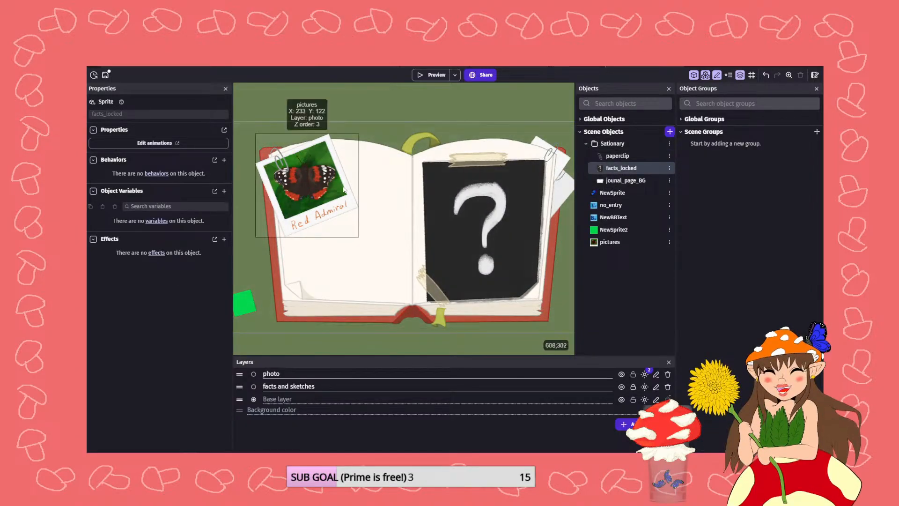
left_click_drag(477, 238, 549, 227)
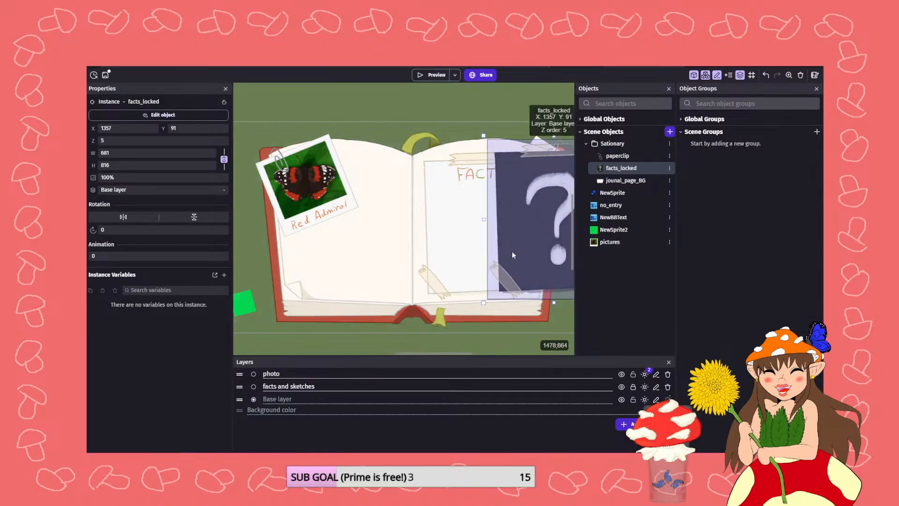
key("Delete")
left_click(500, 266)
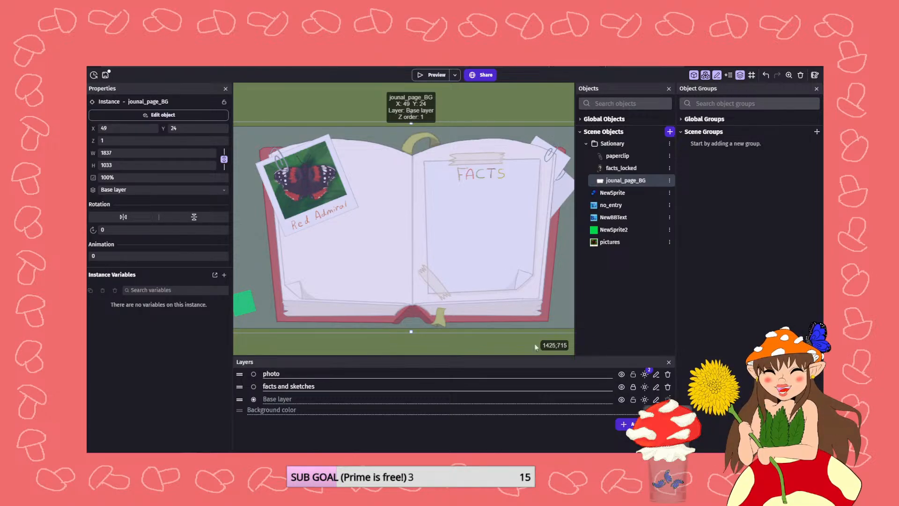
- Make photo the default layer for new instances and place facts_locked over the facts sheet on the journal's right-hand page
left_click(324, 375)
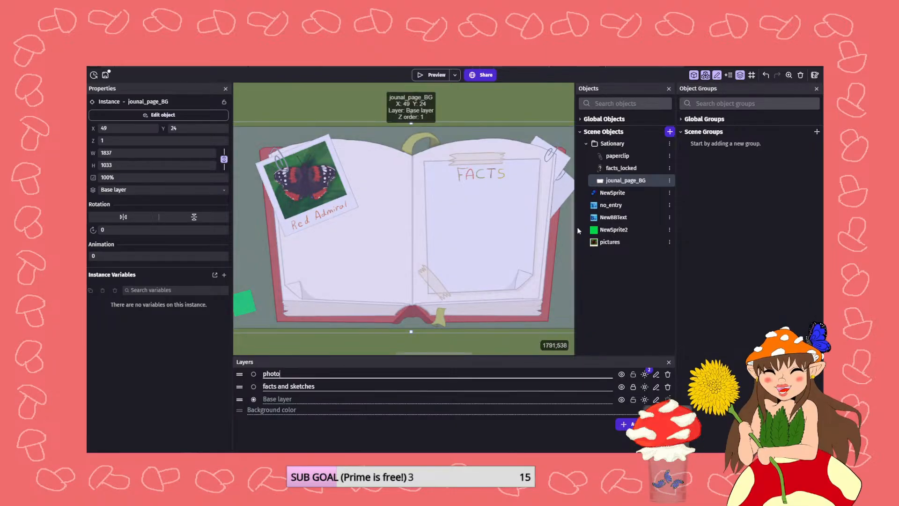
left_click(254, 374)
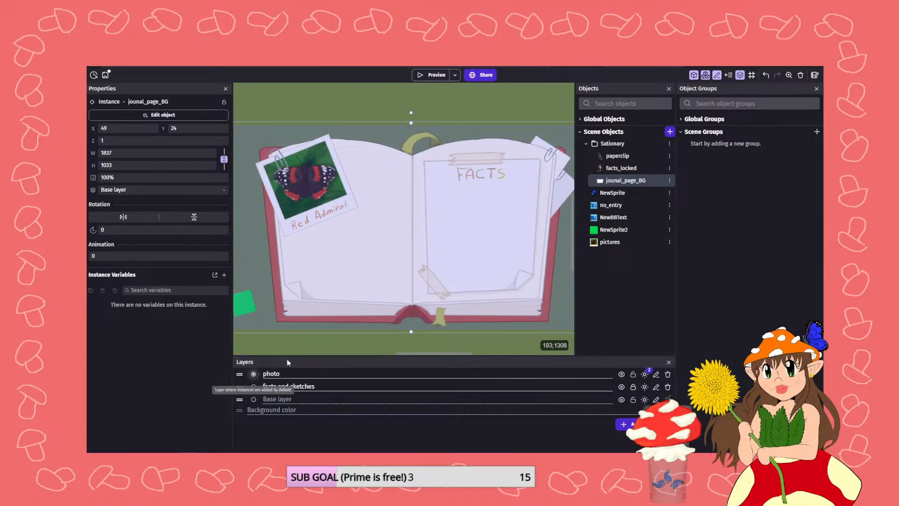
left_click_drag(621, 167, 413, 149)
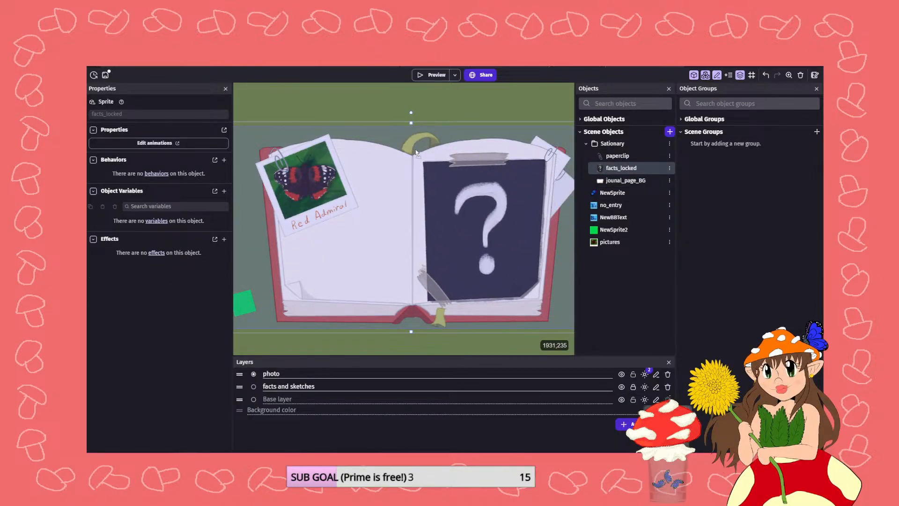
scroll(413, 148, "up", 2)
scroll(467, 181, "up", 2)
left_click_drag(478, 230, 477, 227)
scroll(476, 226, "down", 3)
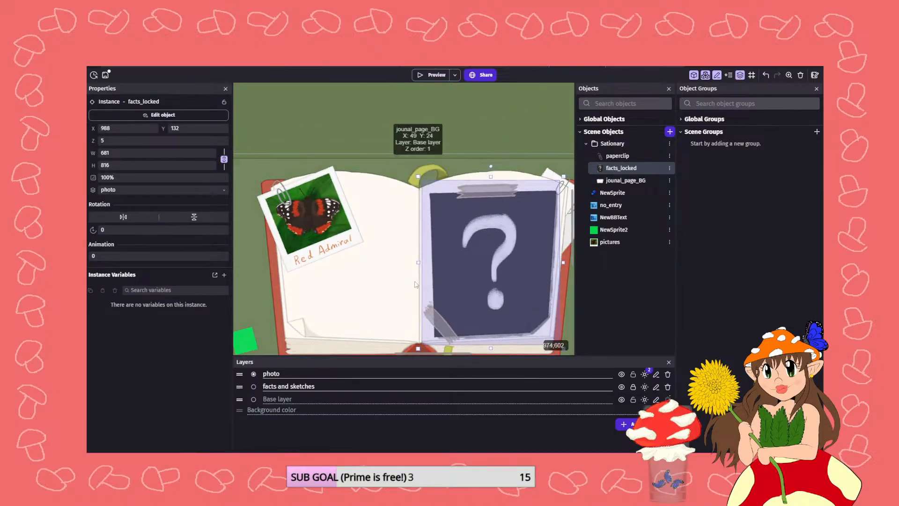
- Resize the facts_locked instance from its lower-left corner to 675 by 788
scroll(411, 351, "up", 5)
left_click_drag(411, 350, 416, 329)
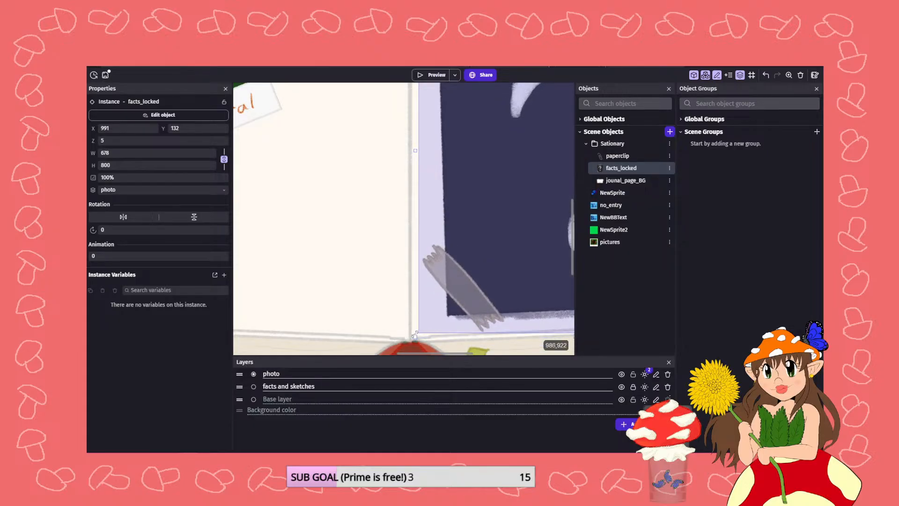
scroll(480, 226, "down", 2)
scroll(478, 223, "down", 3)
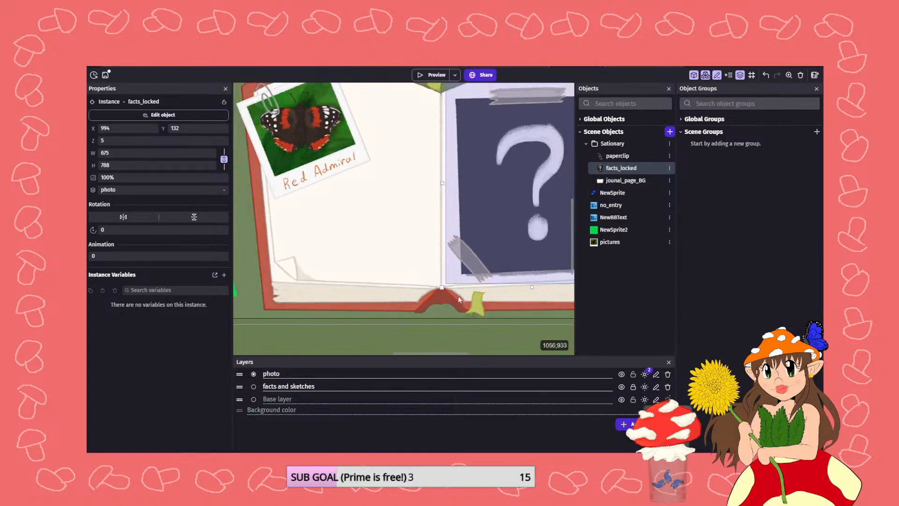
left_click(452, 310)
left_click(432, 341)
scroll(445, 312, "down", 1)
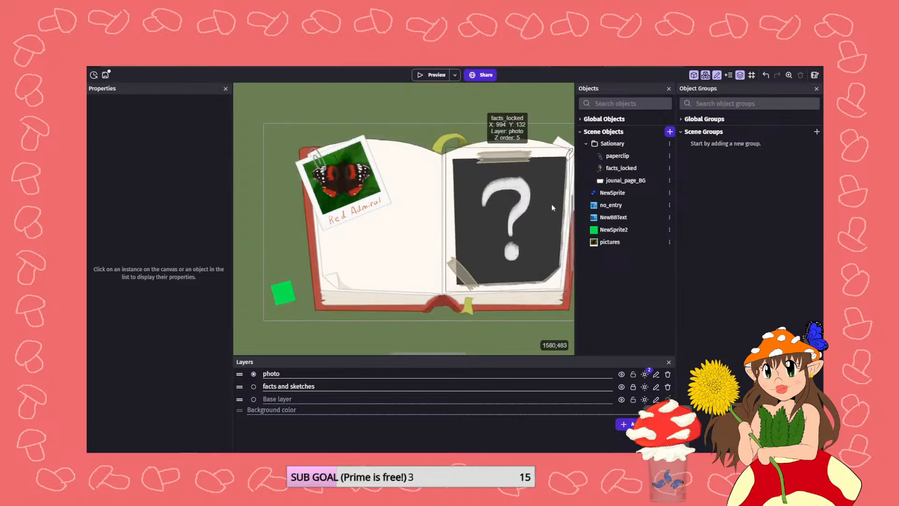
- Move the facts_locked instance to X 988, Y 135 so it lines up with the page's taped sheet
scroll(558, 129, "up", 5)
scroll(526, 170, "up", 2)
left_click_drag(481, 205, 477, 210)
scroll(478, 206, "down", 4)
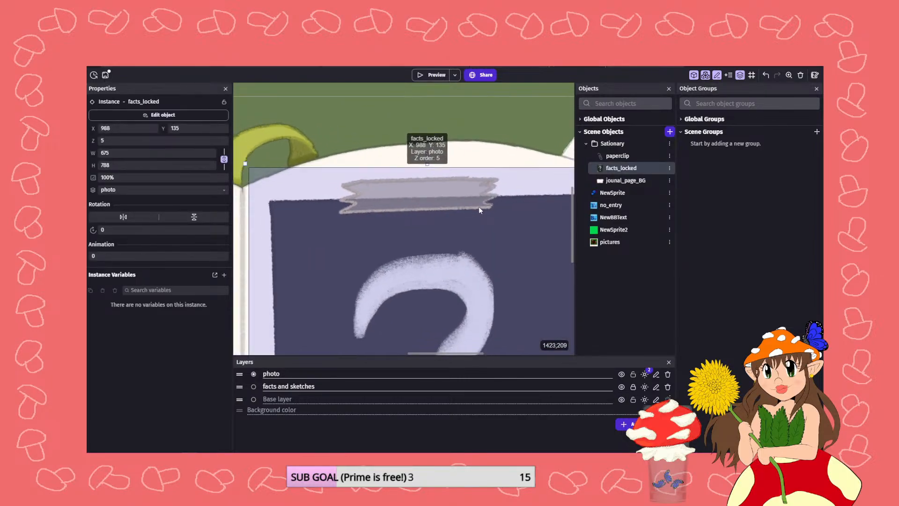
scroll(398, 318, "down", 1)
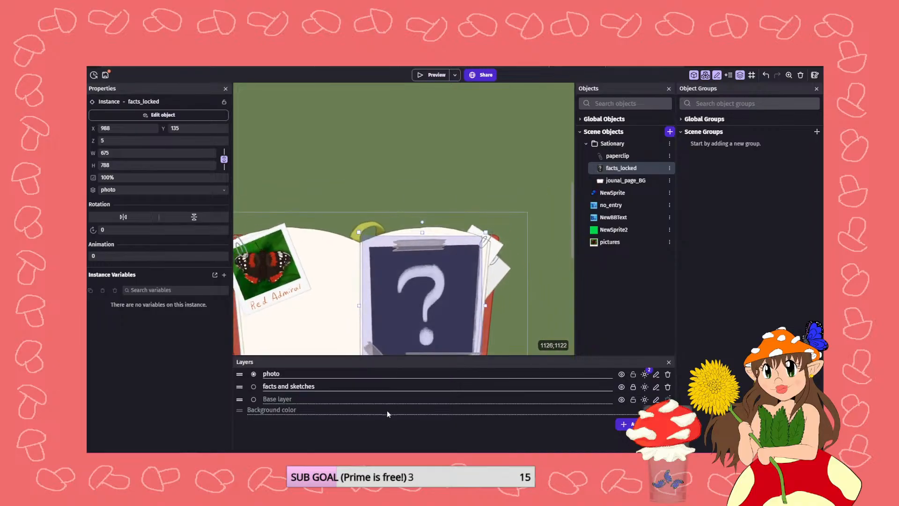
left_click_drag(573, 239, 574, 253)
left_click_drag(454, 353, 442, 351)
left_click(437, 328)
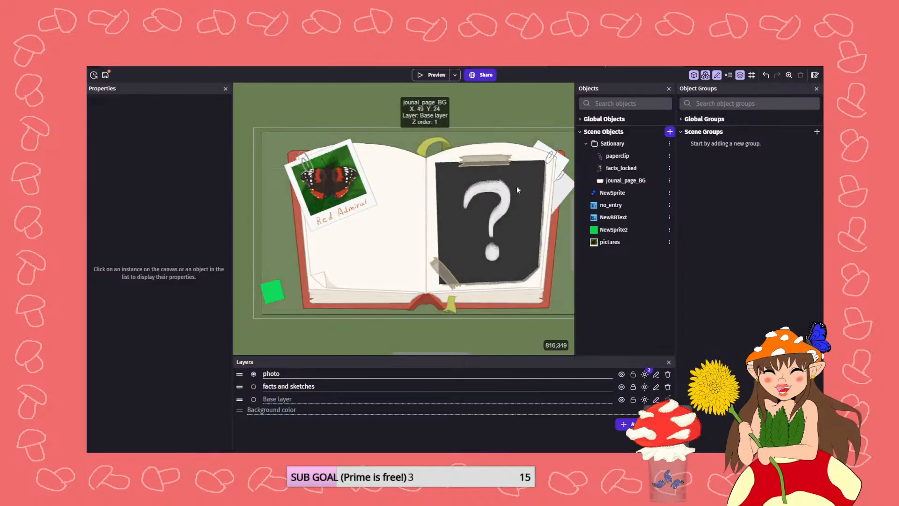
- Reorder the pictures object's animations so locked comes before red_admiral, and apply the change
double_click(606, 242)
left_click_drag(225, 246, 233, 165)
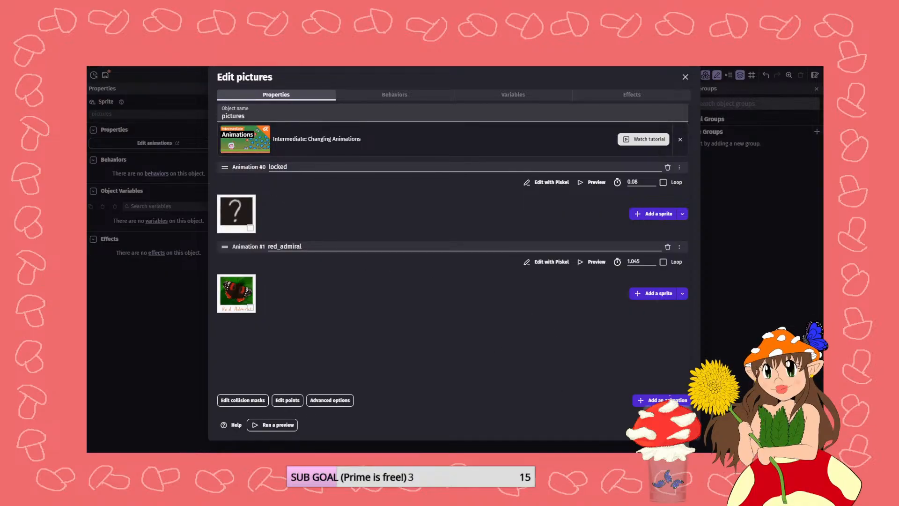
left_click(675, 425)
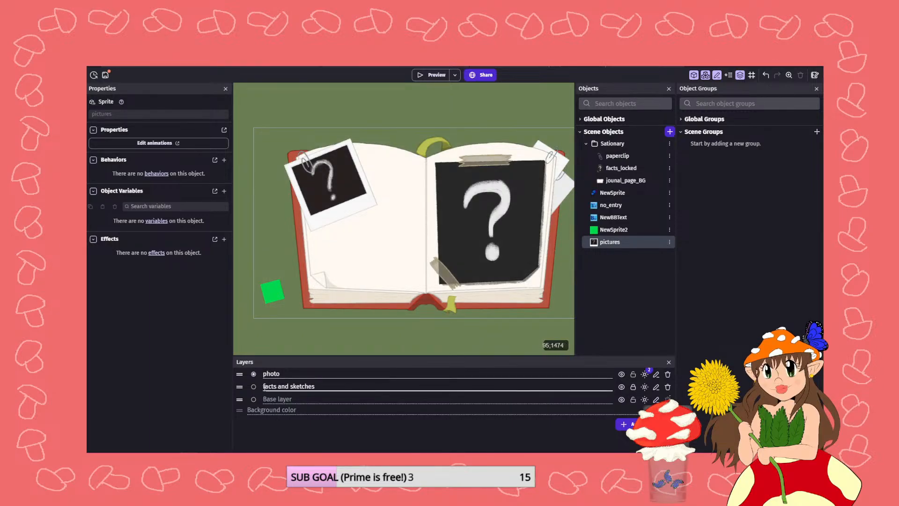
- Make facts and sketches the default layer and place the no_entry text on the journal's left-hand page, keeping the background in place
left_click(254, 386)
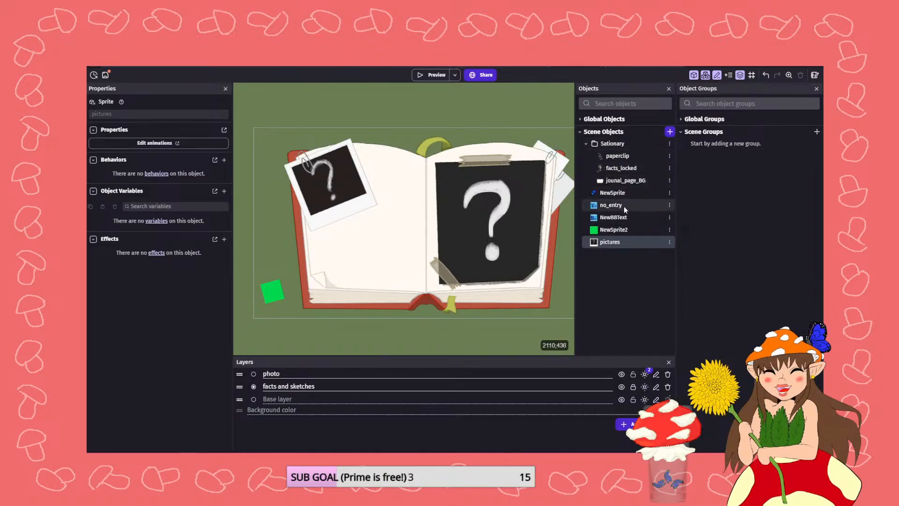
left_click_drag(609, 205, 327, 245)
left_click(344, 252)
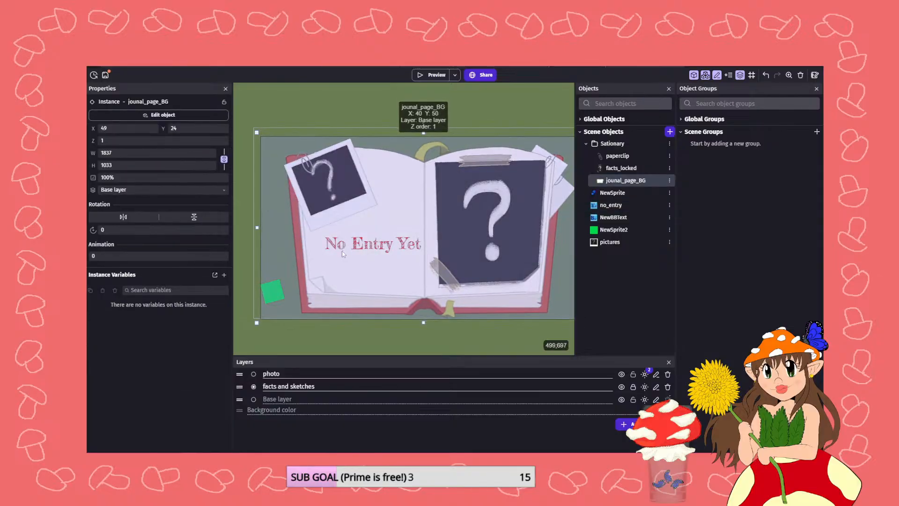
key("ctrl+z")
left_click(372, 251)
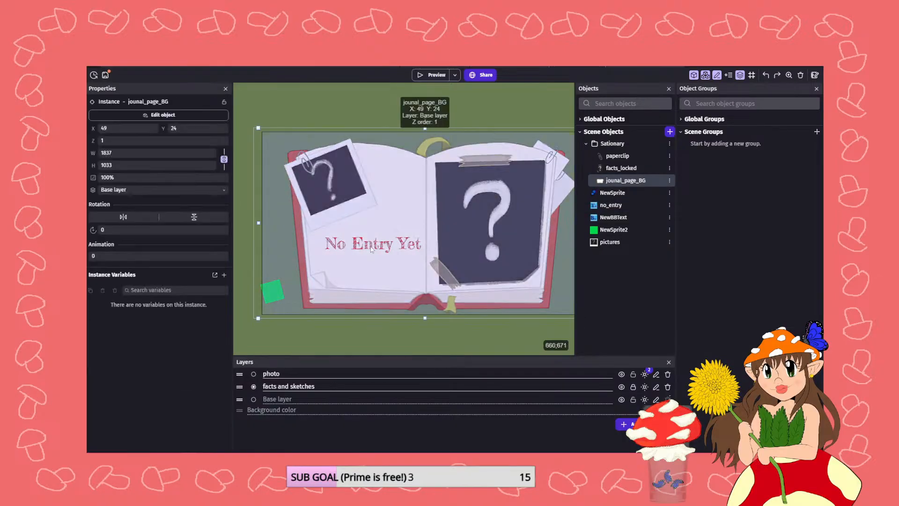
left_click(408, 318)
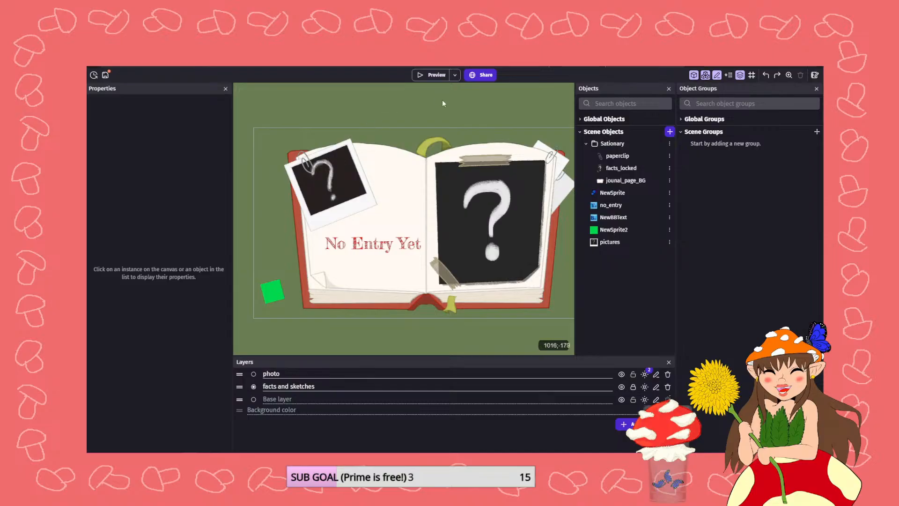
- Create a new sprite object with a solid red image drawn in Piskel
left_click(669, 132)
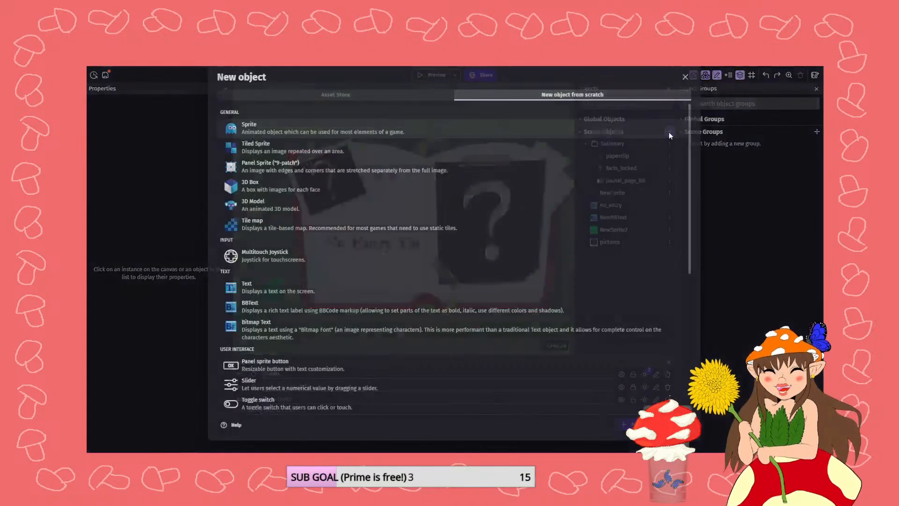
left_click(240, 131)
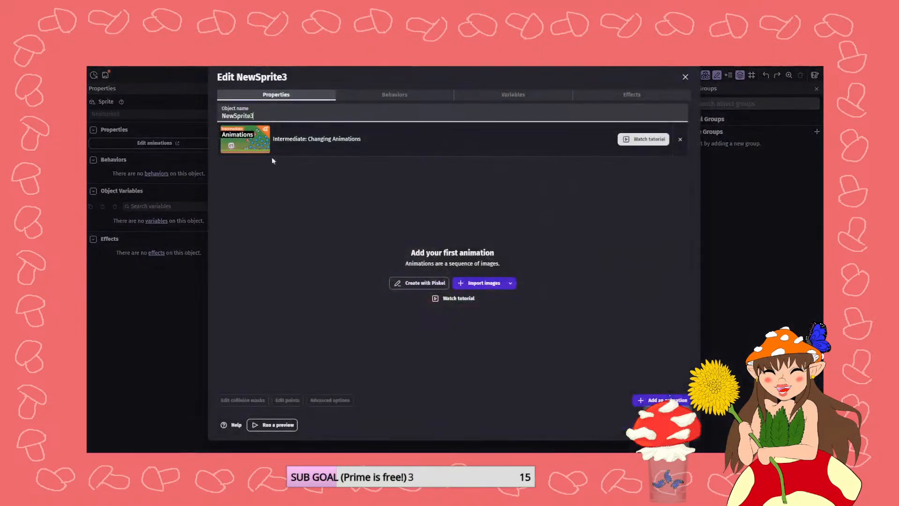
left_click(418, 282)
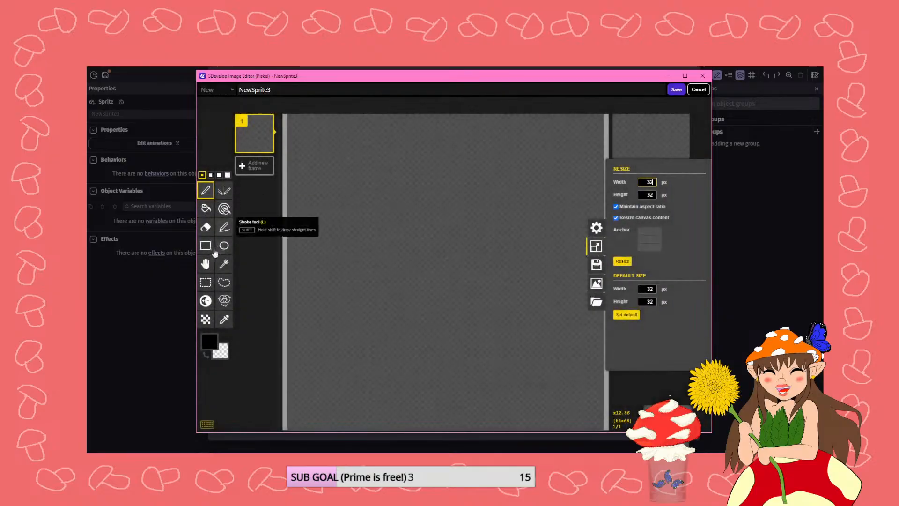
left_click(206, 209)
left_click(206, 340)
left_click(270, 369)
left_click(316, 258)
left_click(676, 90)
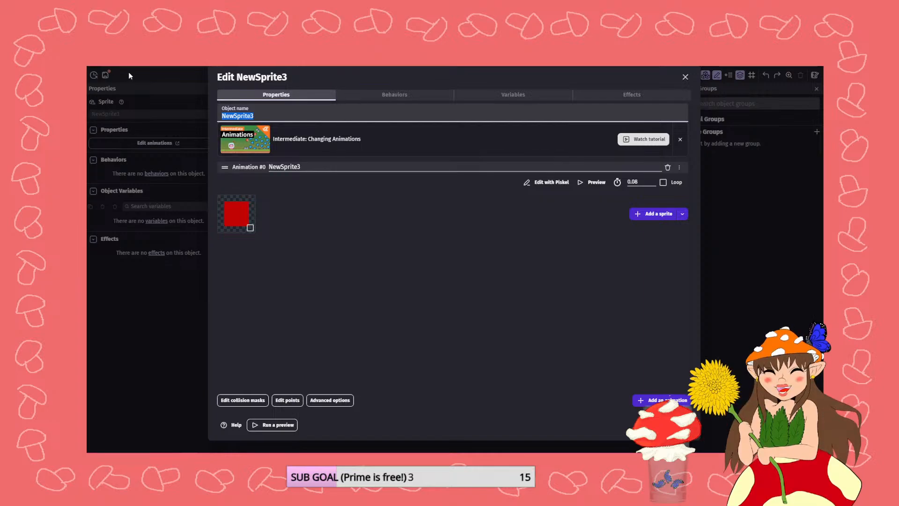
- Name the red sprite layer_test and place an instance of it beside the book, above the green square
type("layer test")
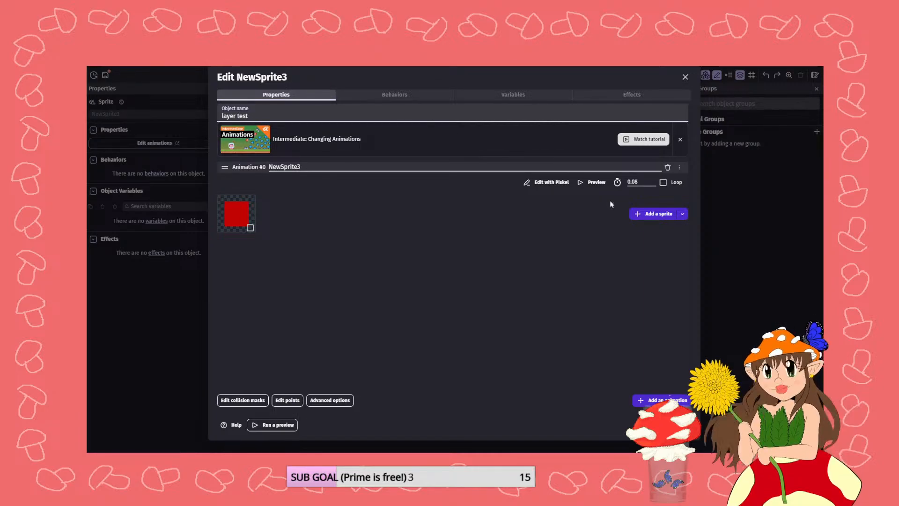
key("Return")
left_click_drag(596, 257, 273, 246)
left_click(323, 250)
left_click(467, 344)
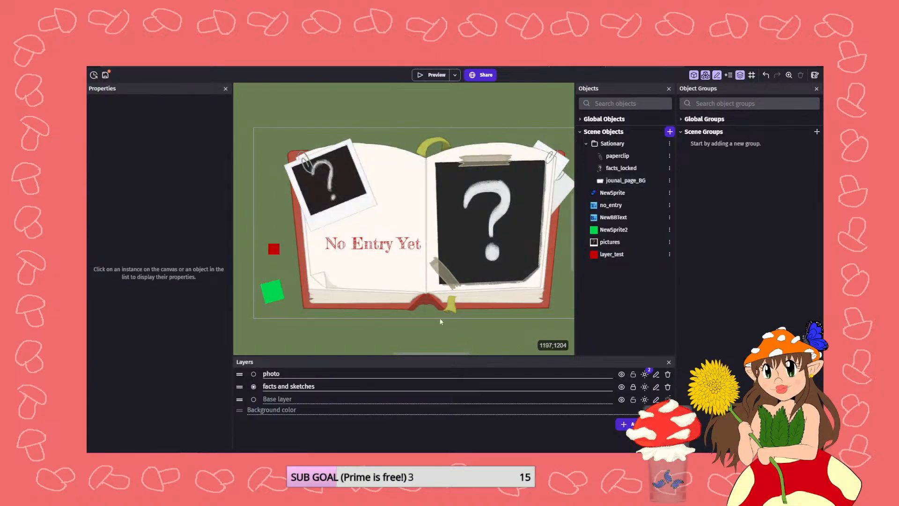
- Add an empty event at the end of the journal scene's events
left_click(646, 64)
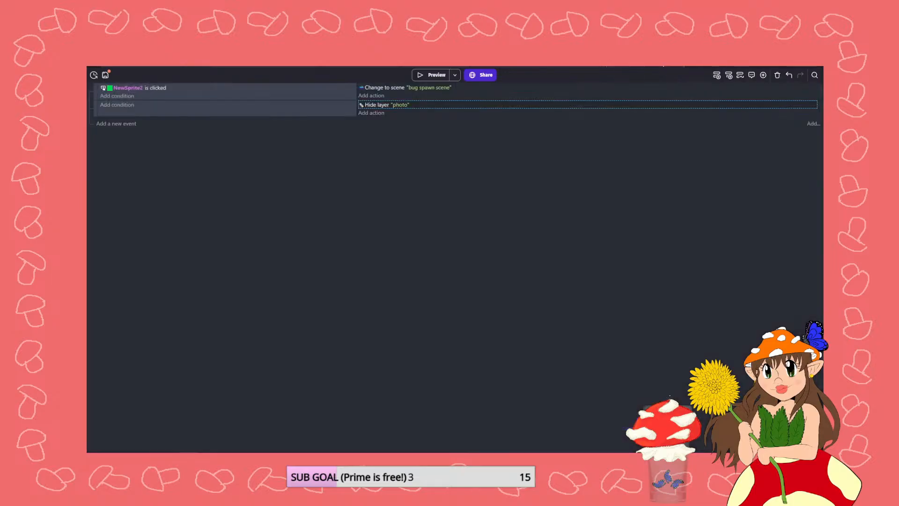
left_click(120, 125)
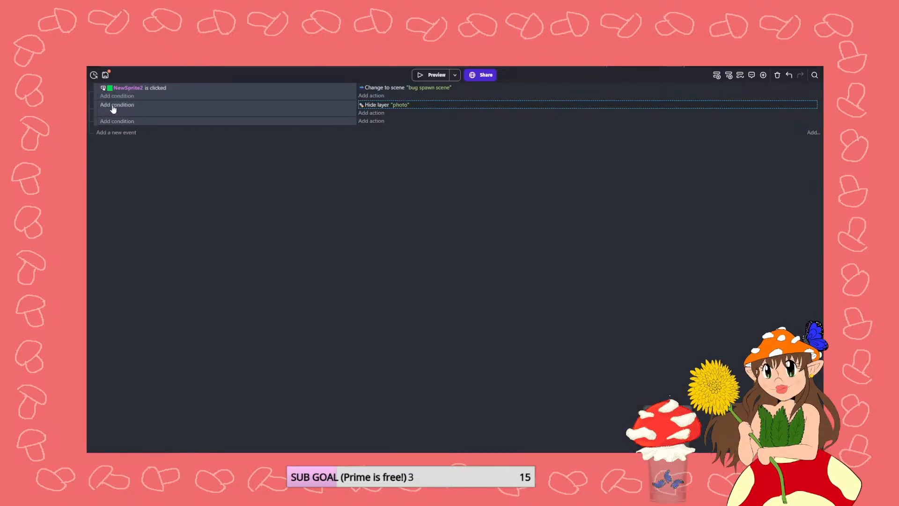
- Add a Trigger once while true condition to the event that hides the photo layer, and preview the scene
left_click(113, 108)
left_click(253, 110)
scroll(187, 262, "down", 5)
left_click(141, 349)
scroll(149, 373, "down", 2)
left_click(166, 337)
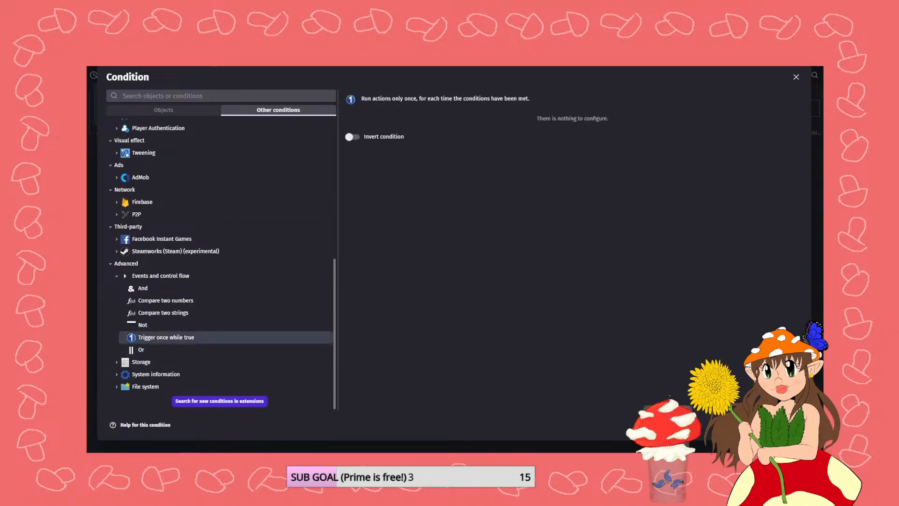
left_click(794, 424)
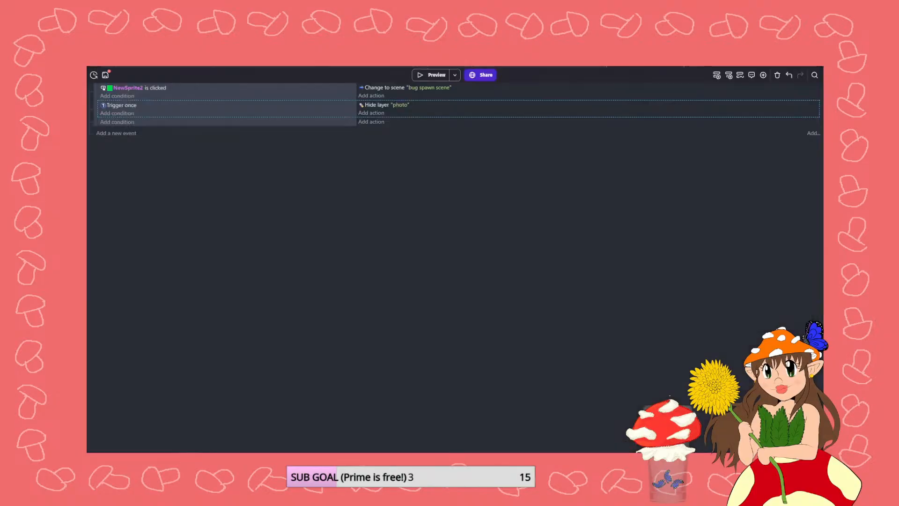
left_click(435, 77)
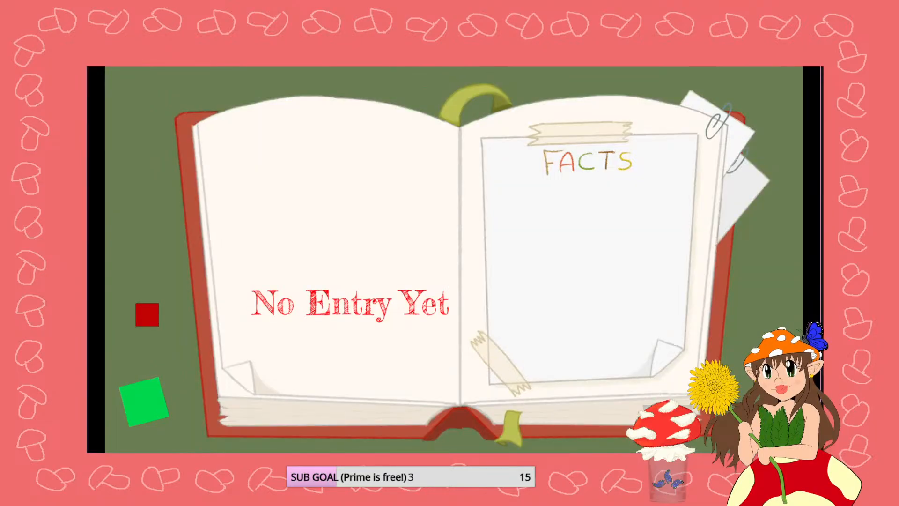
- Close the preview and change the Hide layer action's target layer to "facts and sketches"
key("alt+F4")
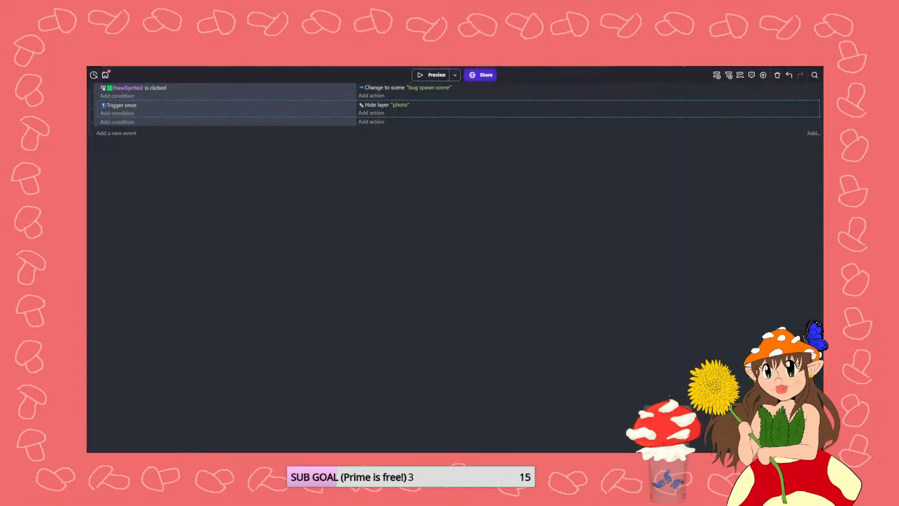
left_click(569, 64)
left_click(626, 64)
left_click(397, 105)
left_click(439, 122)
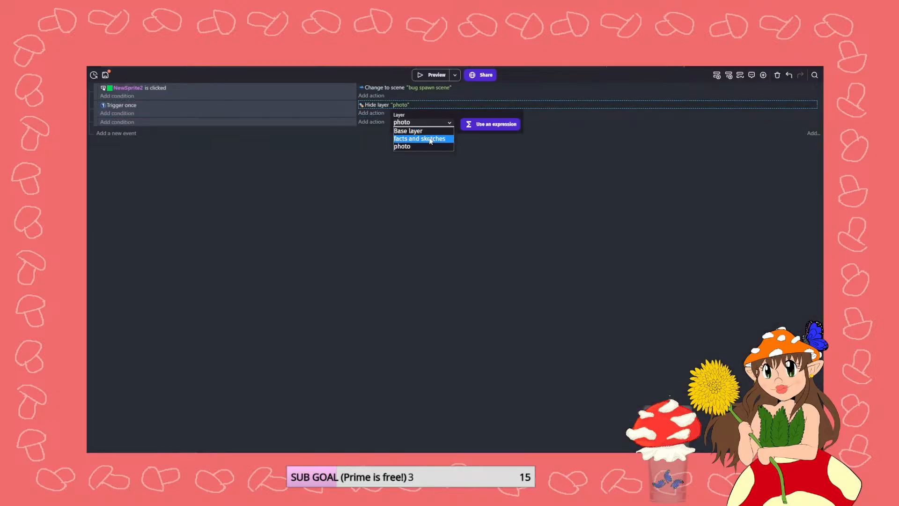
left_click(424, 135)
left_click(131, 126)
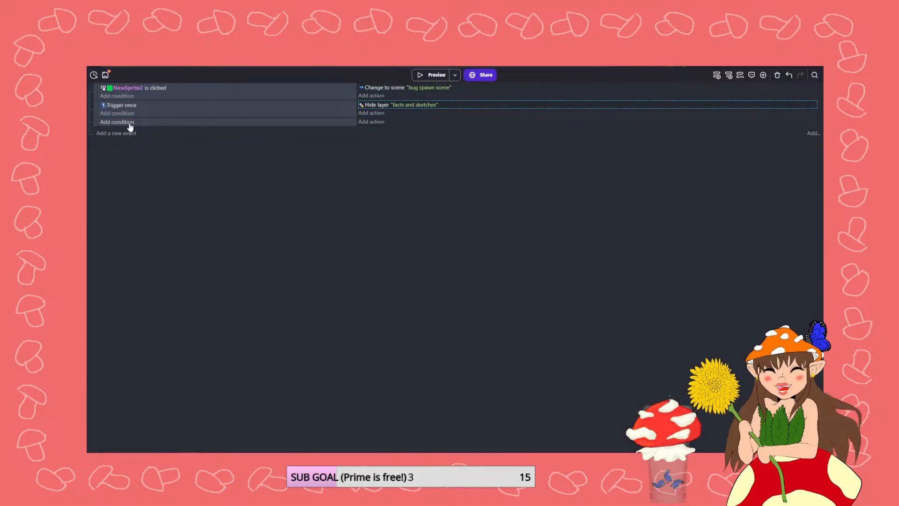
left_click(149, 249)
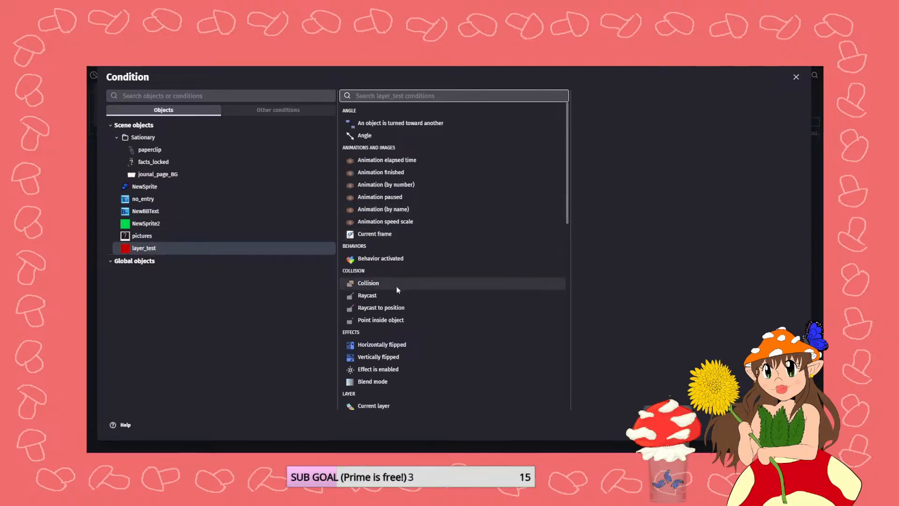
key("Escape")
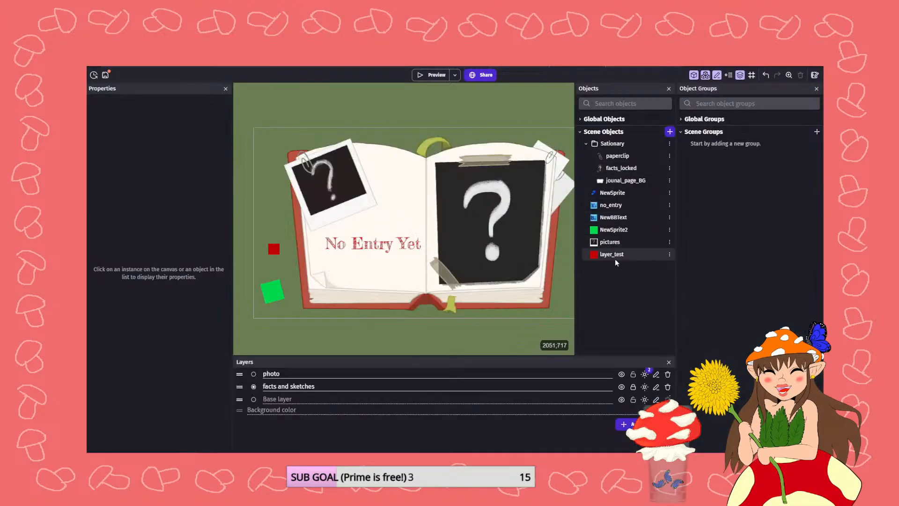
- Open the behavior settings of the layer_test object
double_click(614, 258)
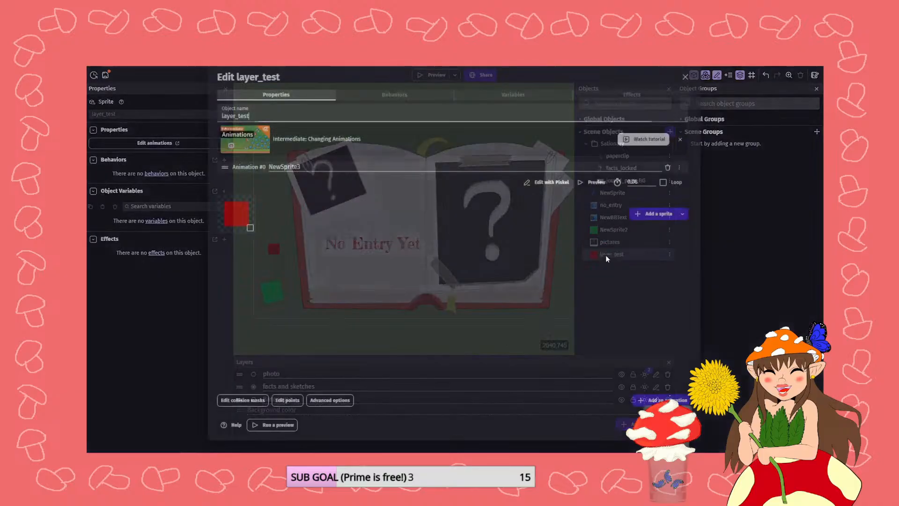
left_click(380, 97)
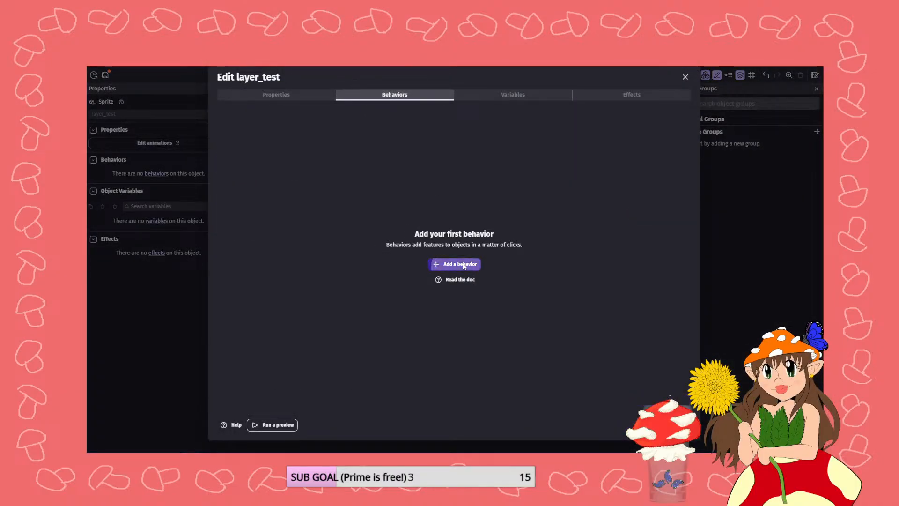
double_click(463, 264)
left_click(676, 115)
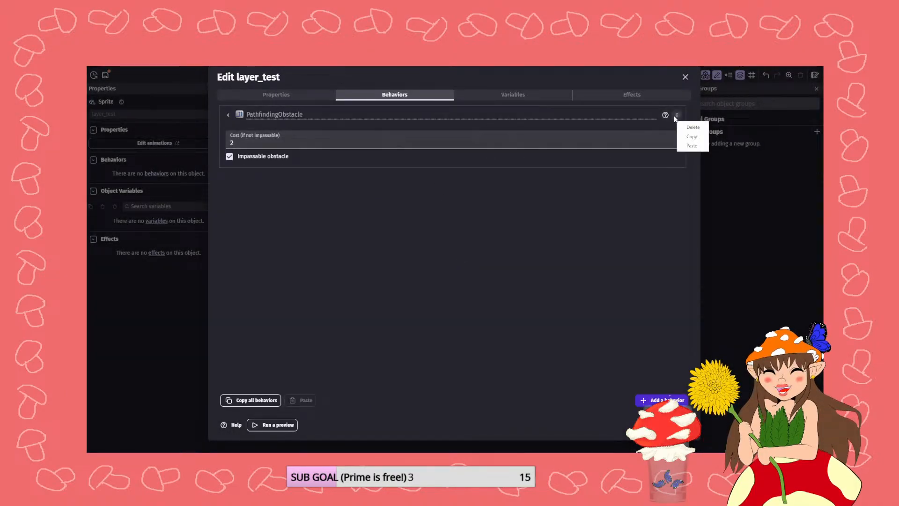
left_click(691, 135)
left_click(480, 255)
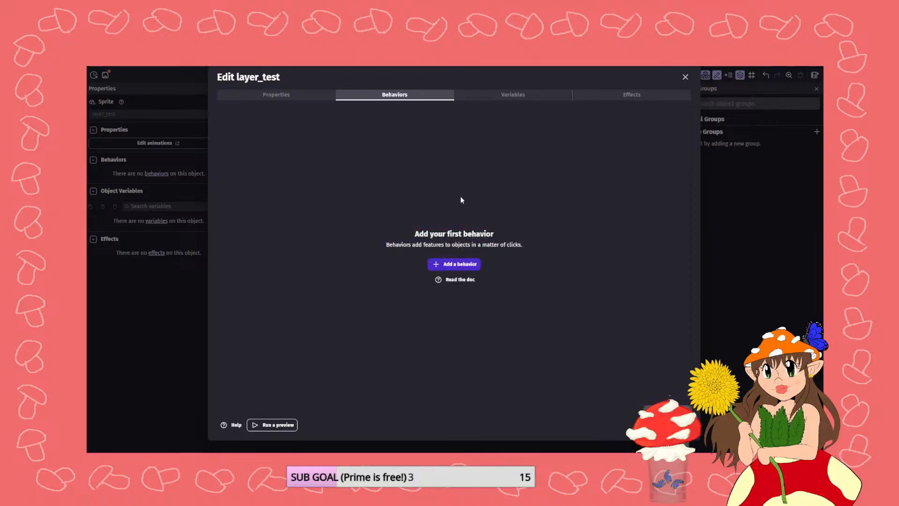
- Add the Button states behavior to layer_test and apply the object changes
left_click(454, 263)
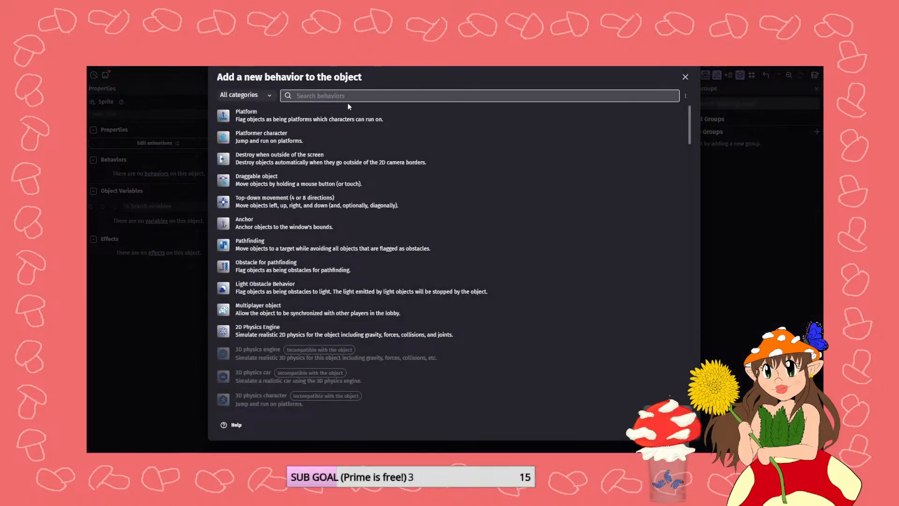
type("button")
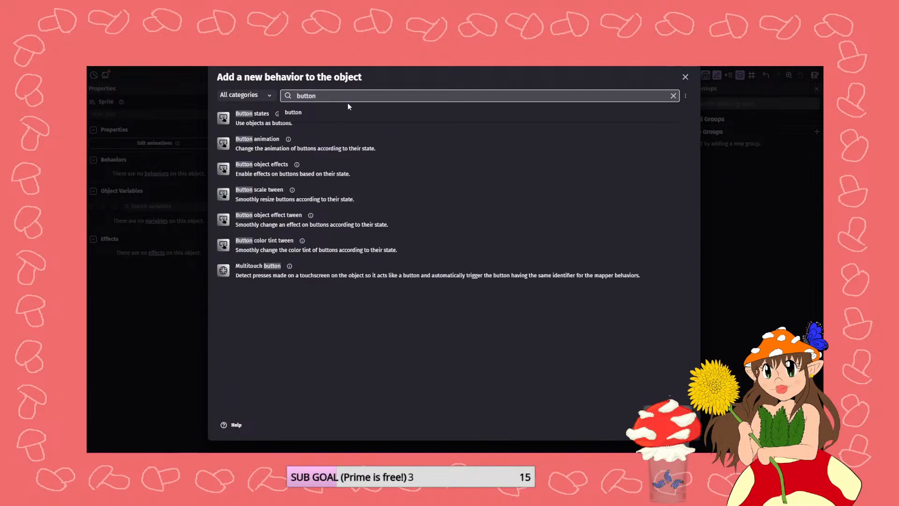
left_click(260, 120)
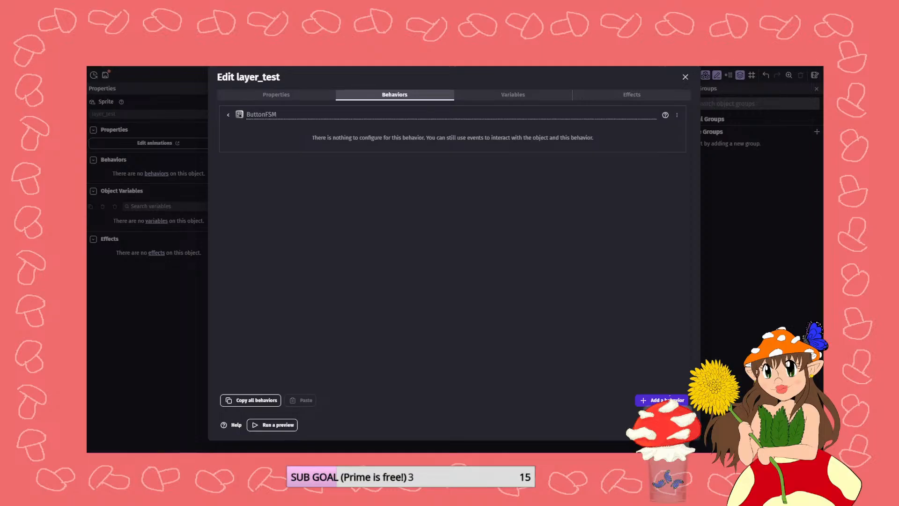
left_click(674, 425)
- Add a condition to the empty last event in the journal scene that checks whether layer_test is clicked
left_click(624, 65)
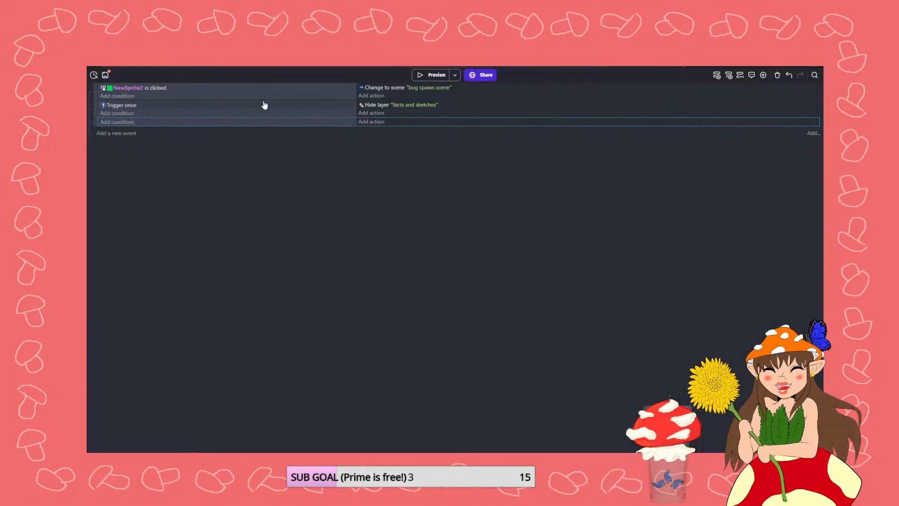
left_click(130, 123)
left_click(159, 248)
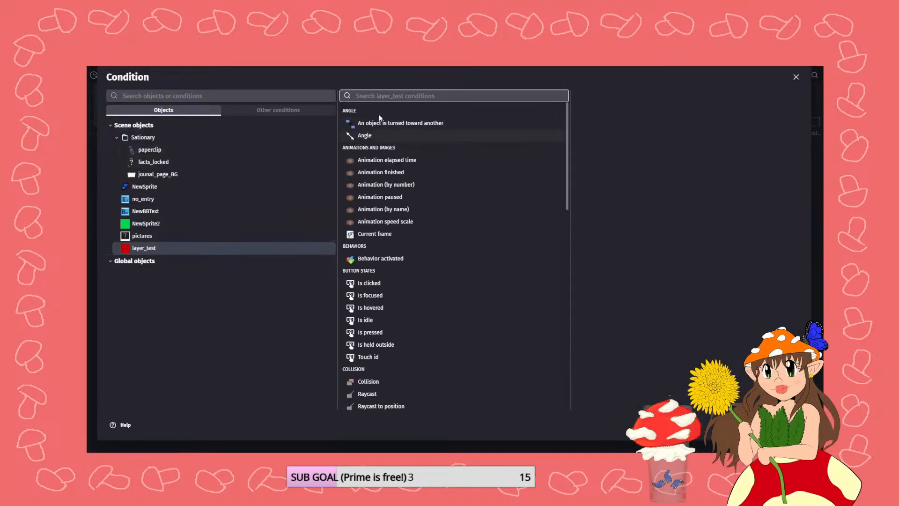
left_click(370, 283)
left_click(802, 425)
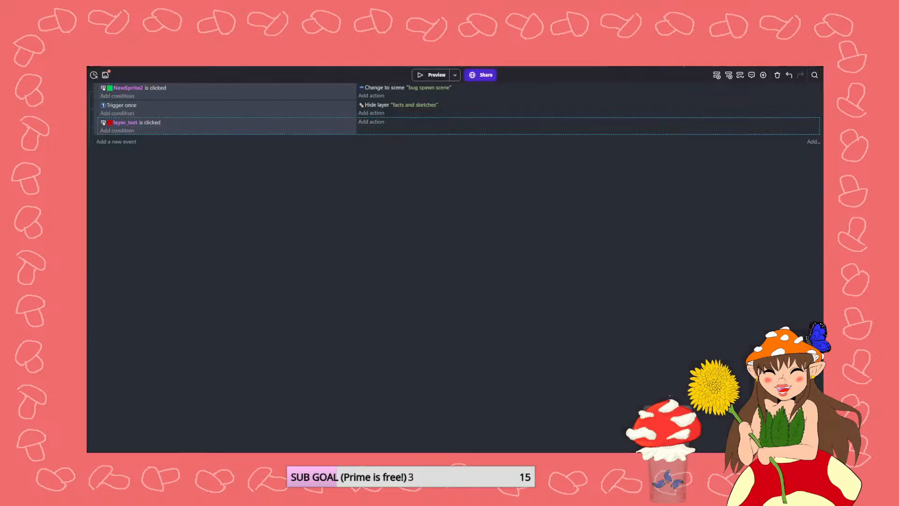
- Add a Trigger once while true condition to the layer_test click event
left_click(133, 129)
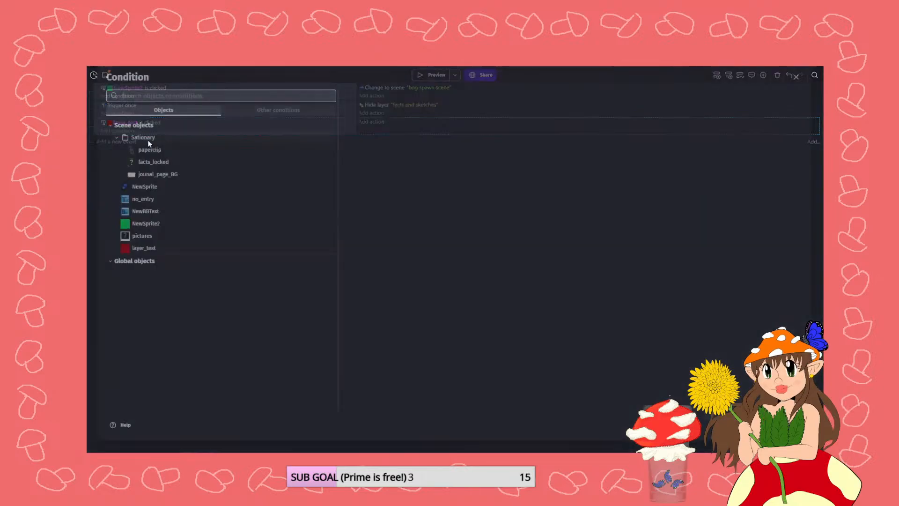
left_click(259, 111)
scroll(210, 285, "down", 6)
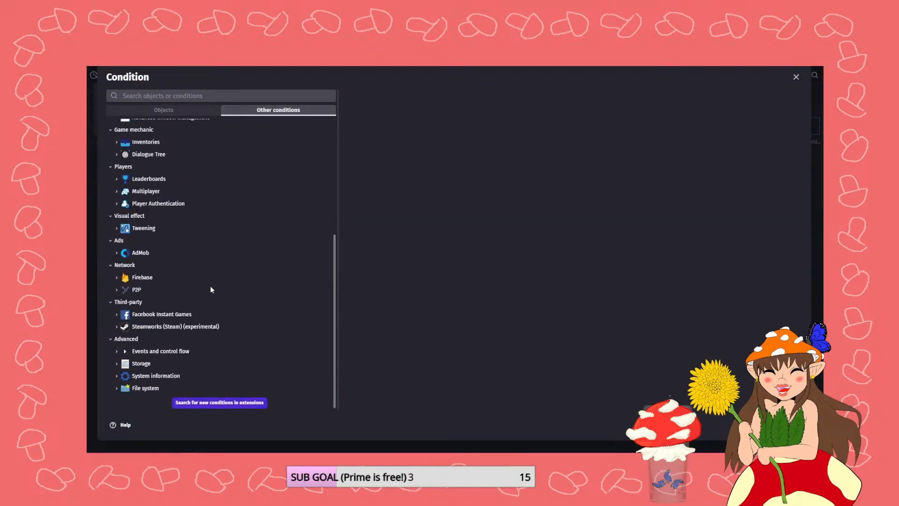
left_click(157, 351)
scroll(175, 349, "down", 3)
left_click(175, 337)
left_click(794, 425)
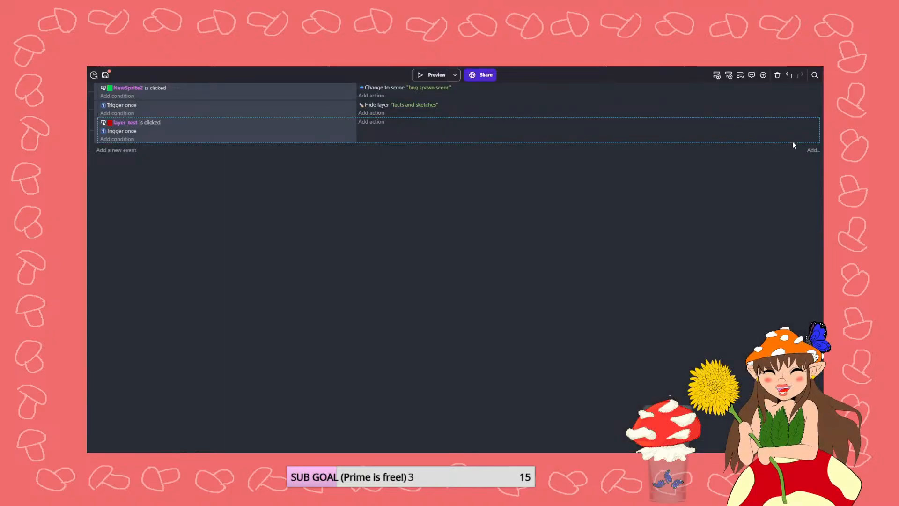
- Copy the Hide layer action into the layer_test click event and change it to Show a layer for "facts and sketches"
left_click_drag(380, 103, 380, 122, "ctrl")
double_click(379, 122)
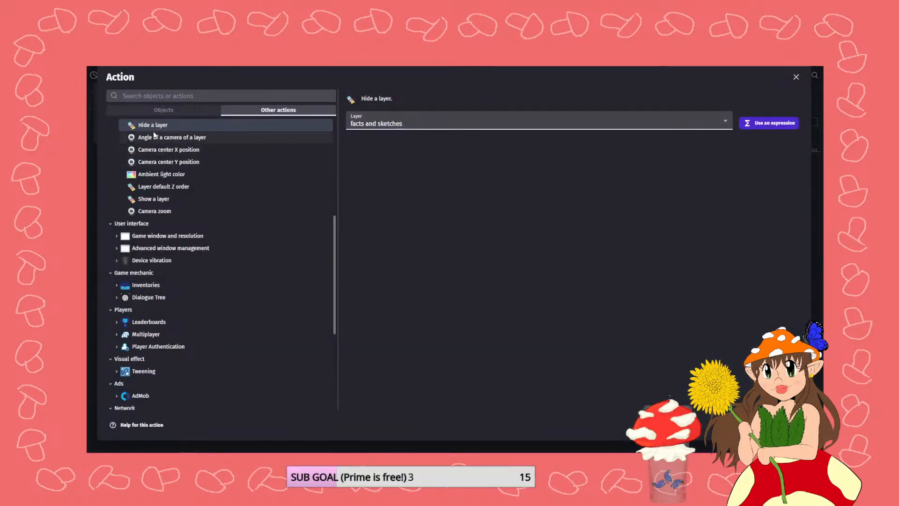
scroll(166, 157, "up", 3)
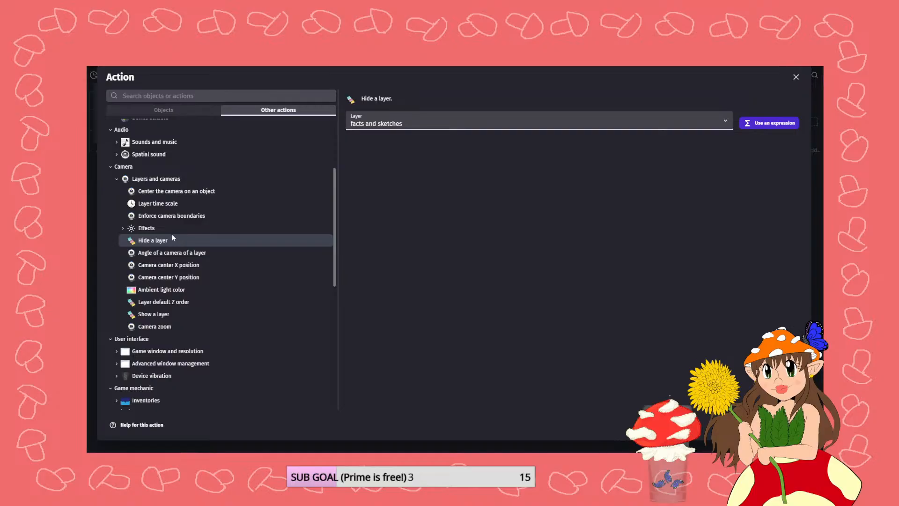
left_click(153, 314)
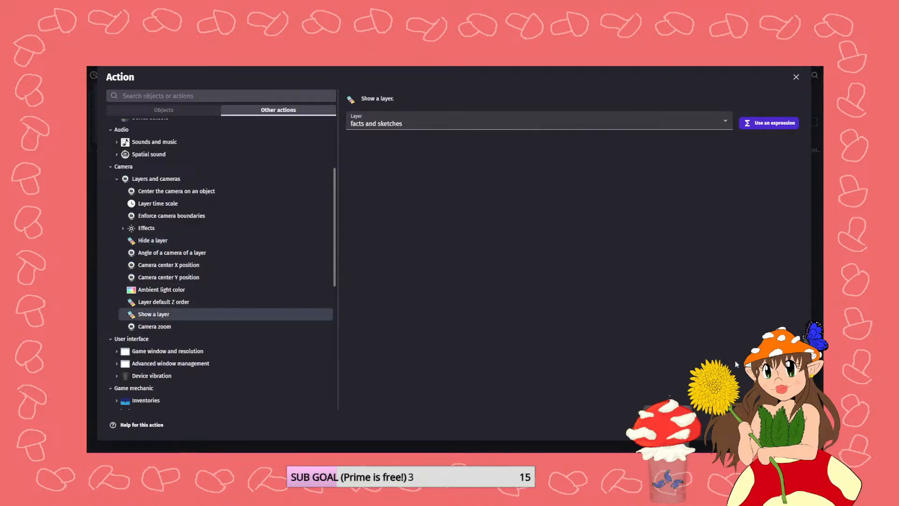
left_click(789, 424)
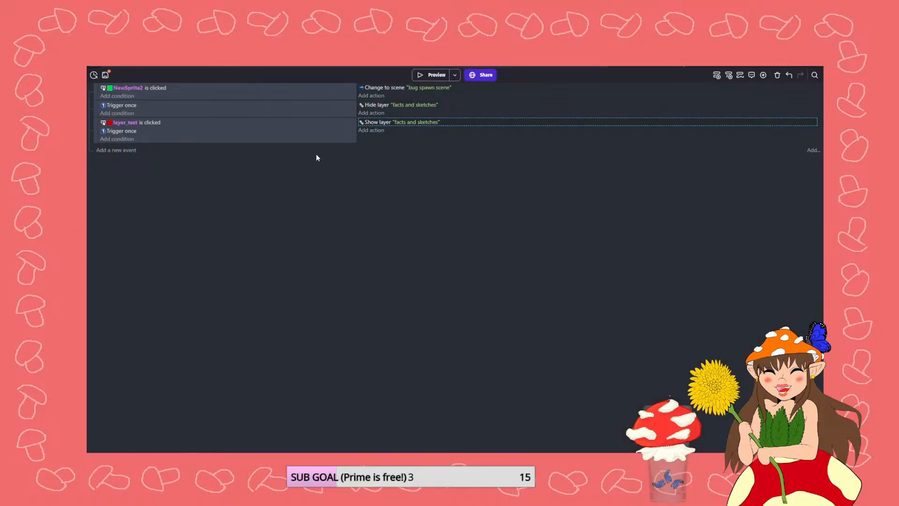
- Add an action deleting the facts_locked object to the layer_test click event, and test it in a scene preview
left_click(369, 130)
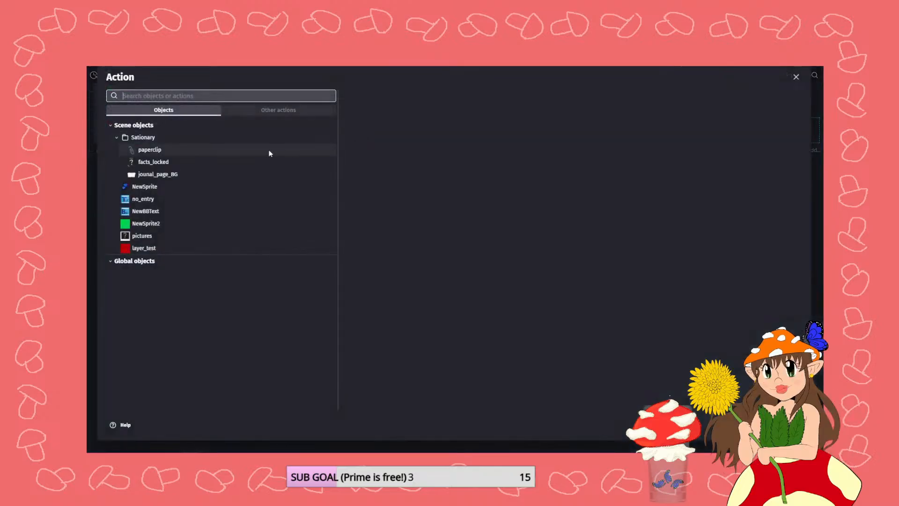
left_click(156, 164)
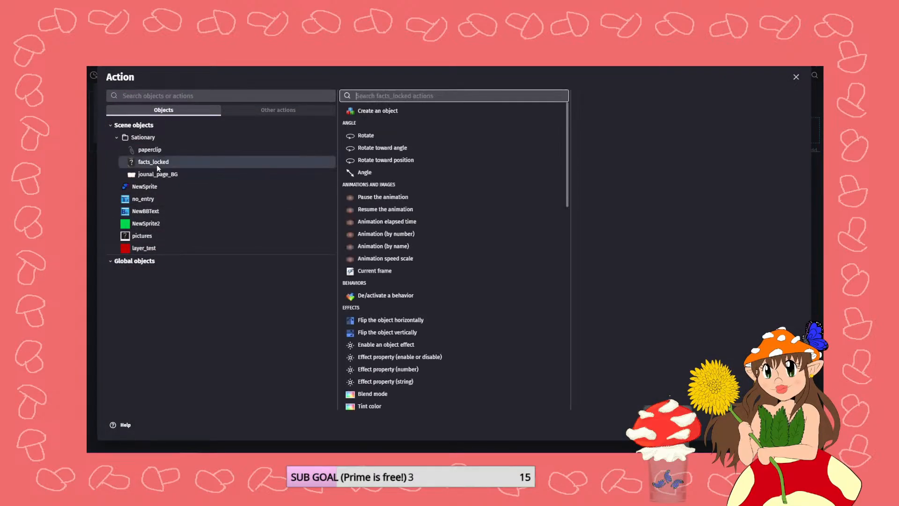
scroll(416, 223, "down", 3)
scroll(420, 225, "down", 9)
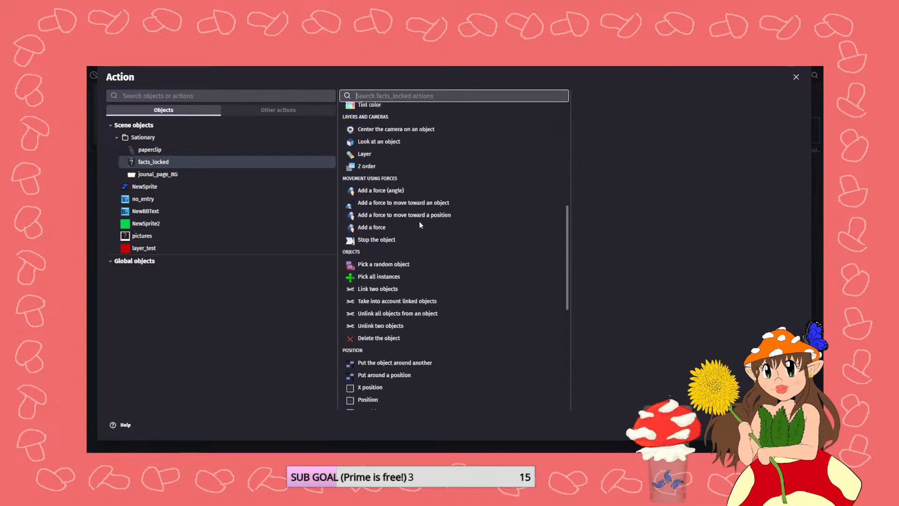
scroll(419, 247, "down", 1)
scroll(417, 239, "up", 2)
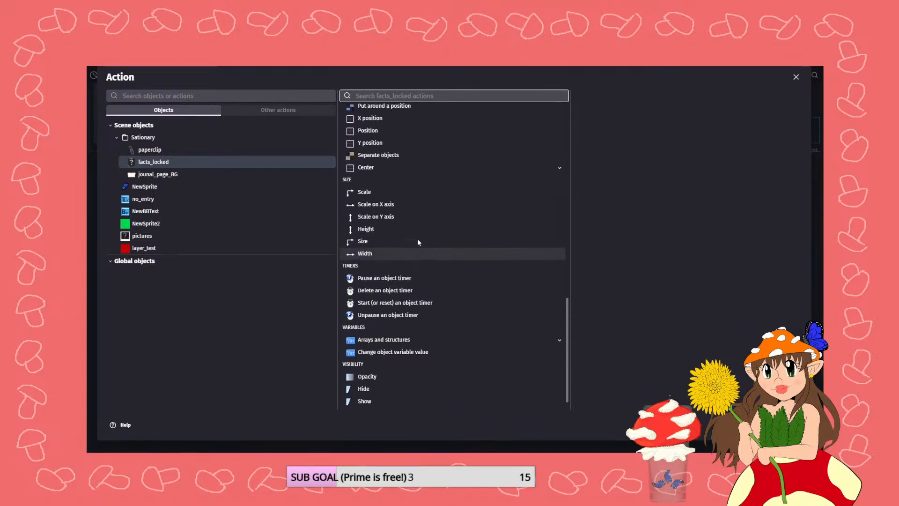
left_click(384, 128)
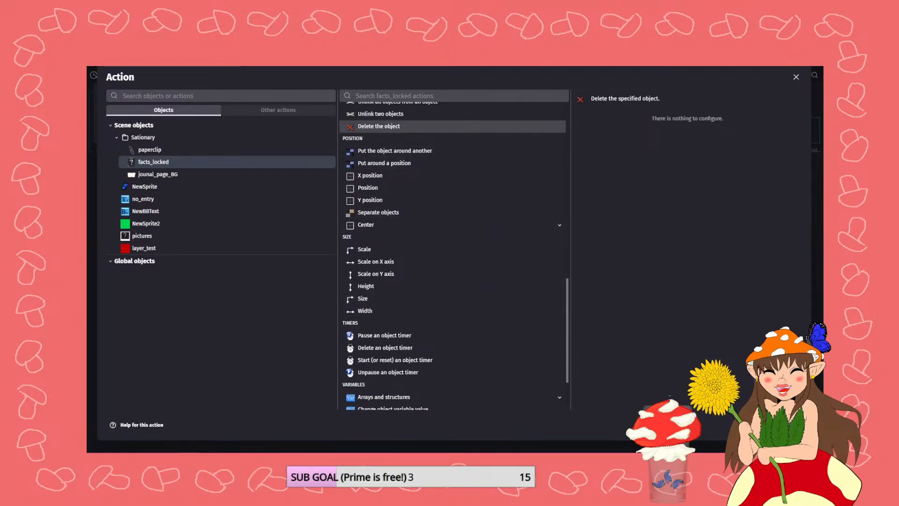
left_click(794, 425)
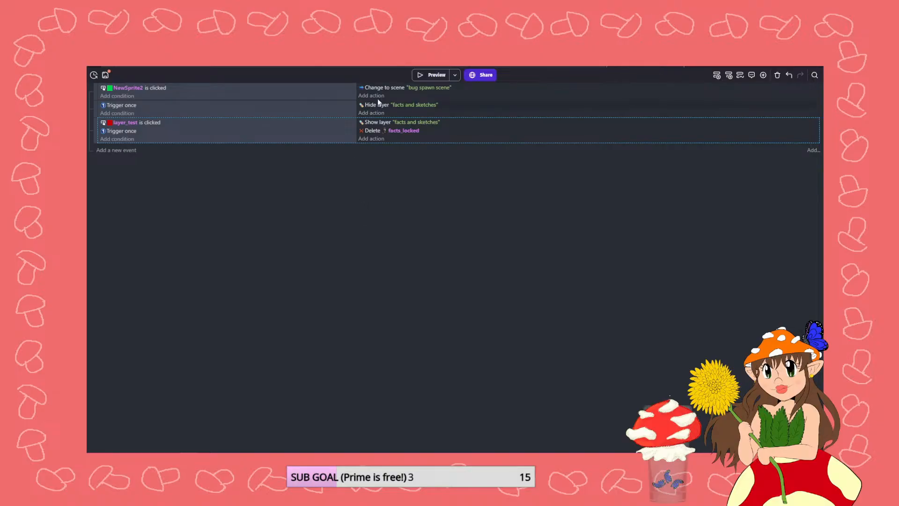
left_click(423, 78)
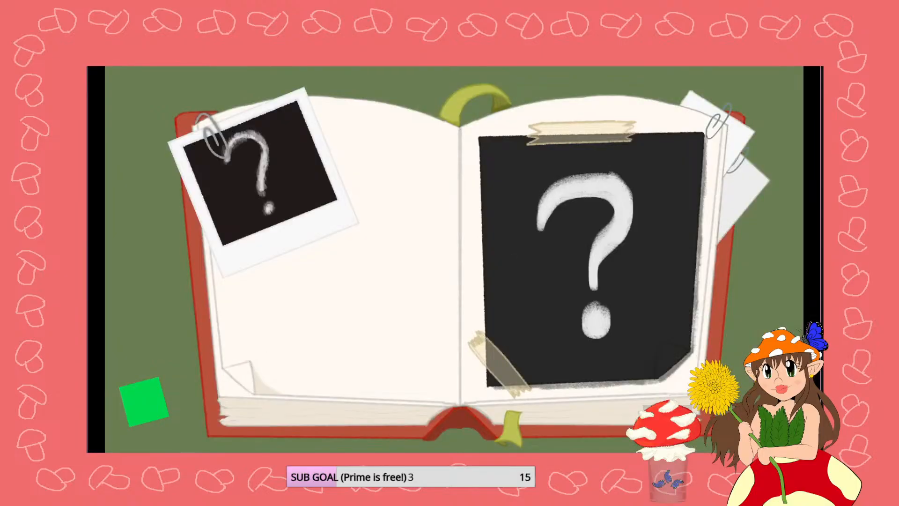
key("alt+F4")
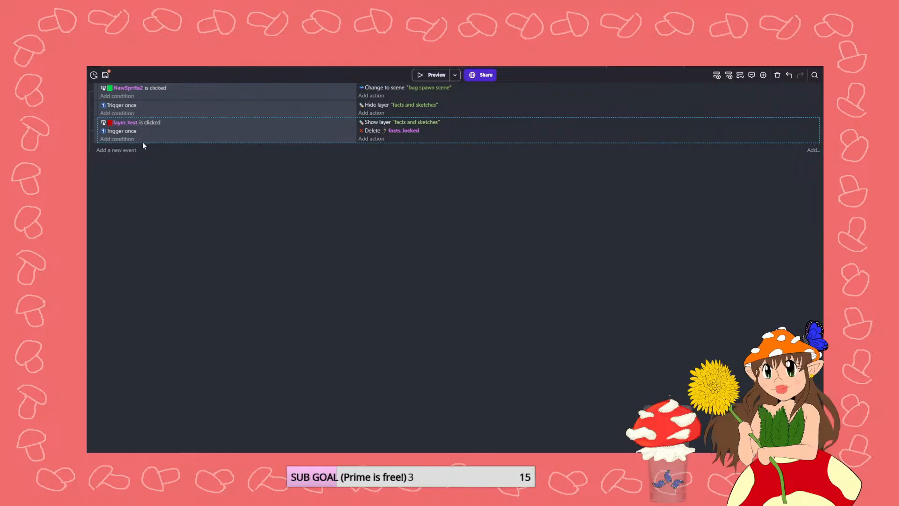
- Add an action setting the pictures object's animation by name to red_admiral in the layer_test click event, and preview the scene
left_click(370, 139)
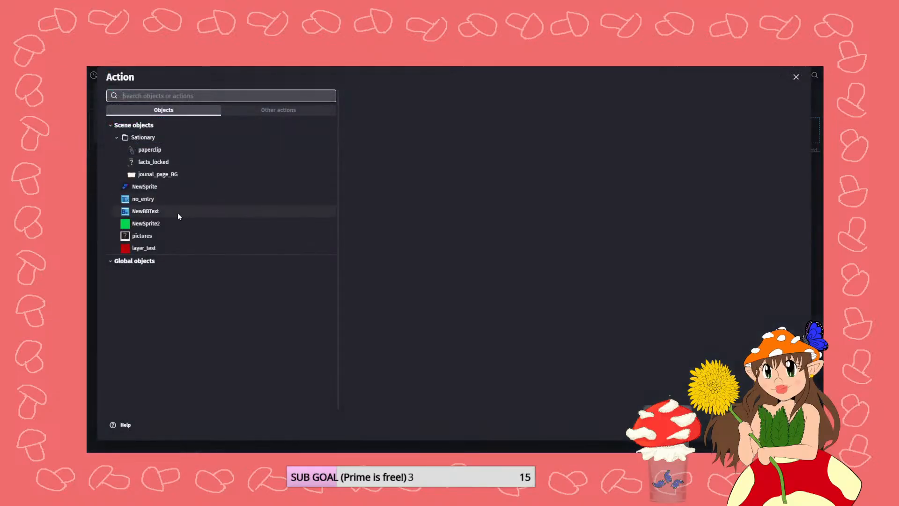
left_click(148, 236)
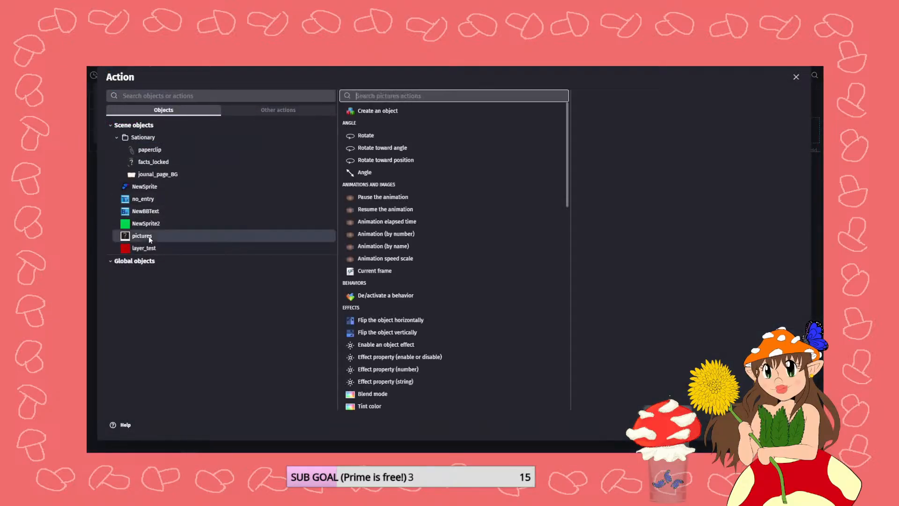
left_click(383, 247)
left_click(609, 207)
left_click(616, 234)
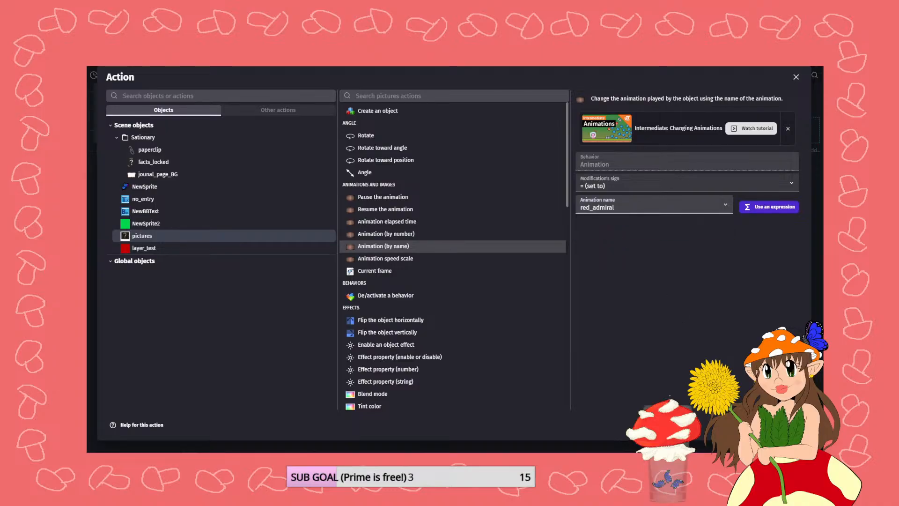
left_click(796, 424)
left_click(421, 75)
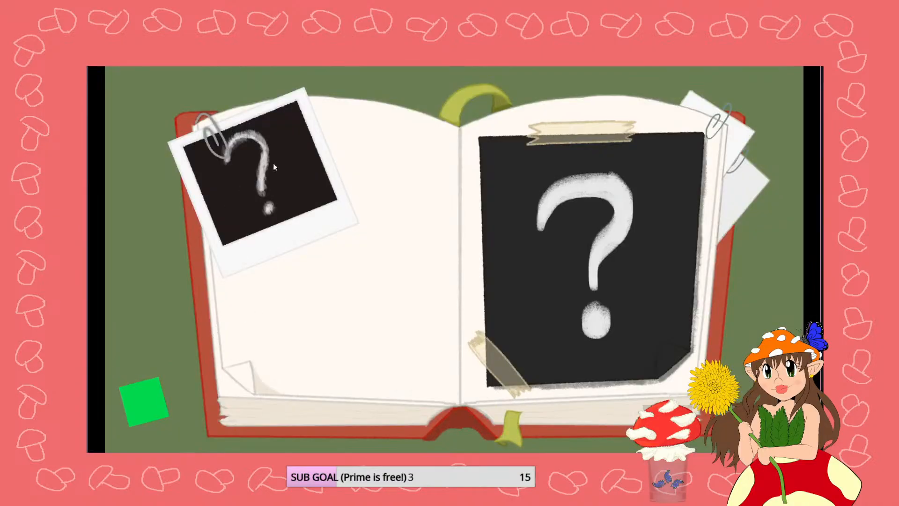
left_click(775, 61)
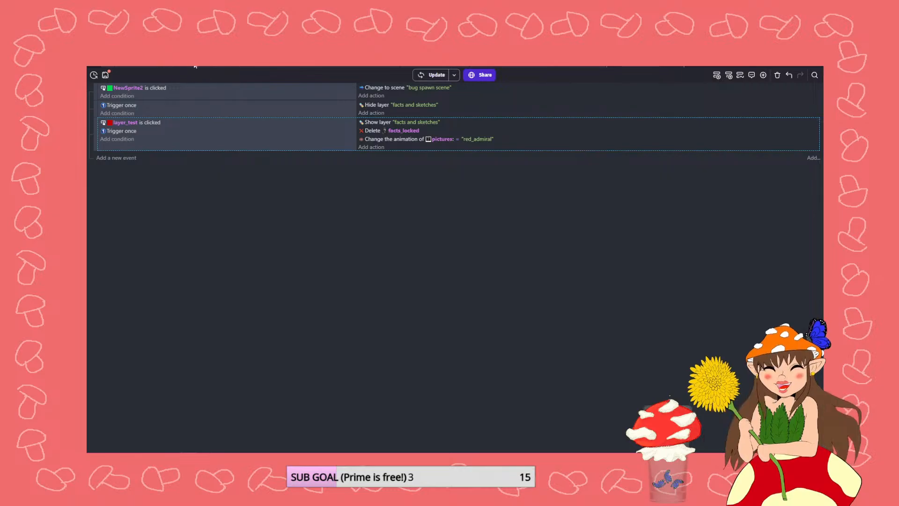
- Move the layer_test instance in the journal page scene to the Base layer
left_click(555, 63)
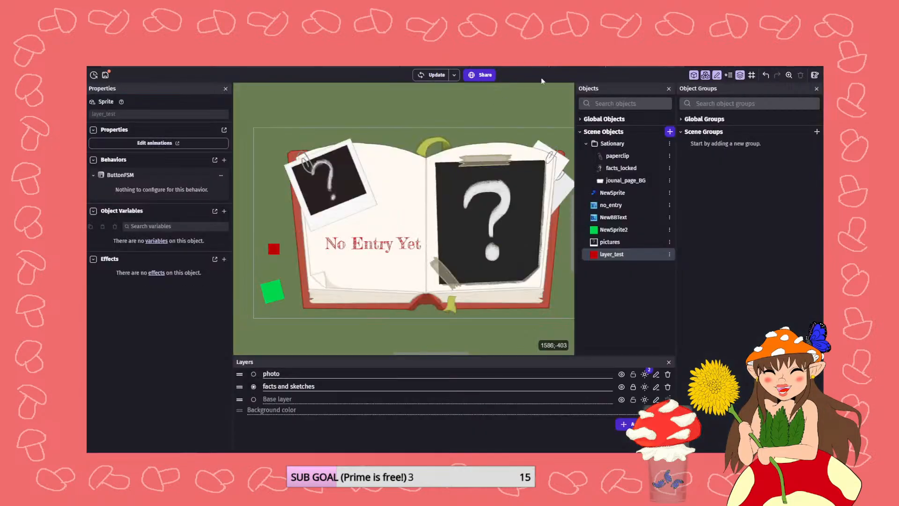
left_click(272, 251)
left_click(197, 190)
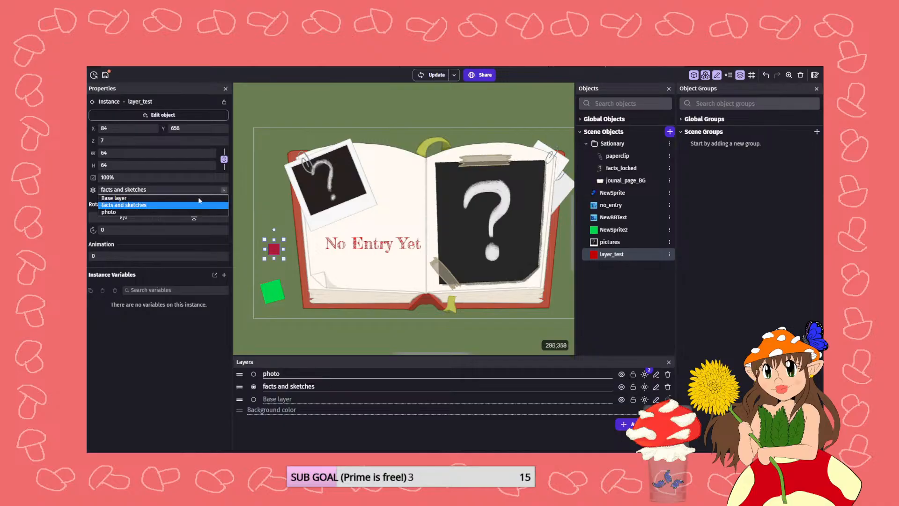
left_click(186, 209)
left_click(187, 192)
left_click(172, 198)
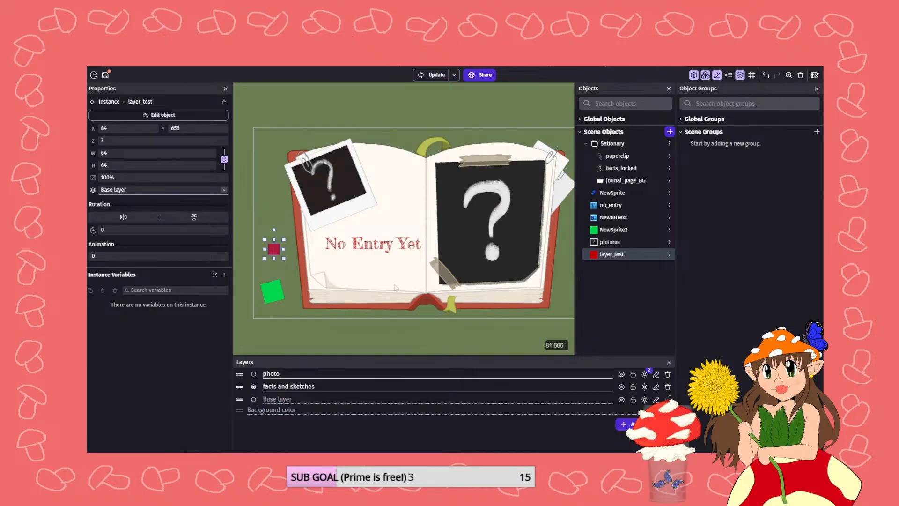
- Update the running preview and test the red layer_test button in it
left_click(429, 77)
mouse_move(358, 459)
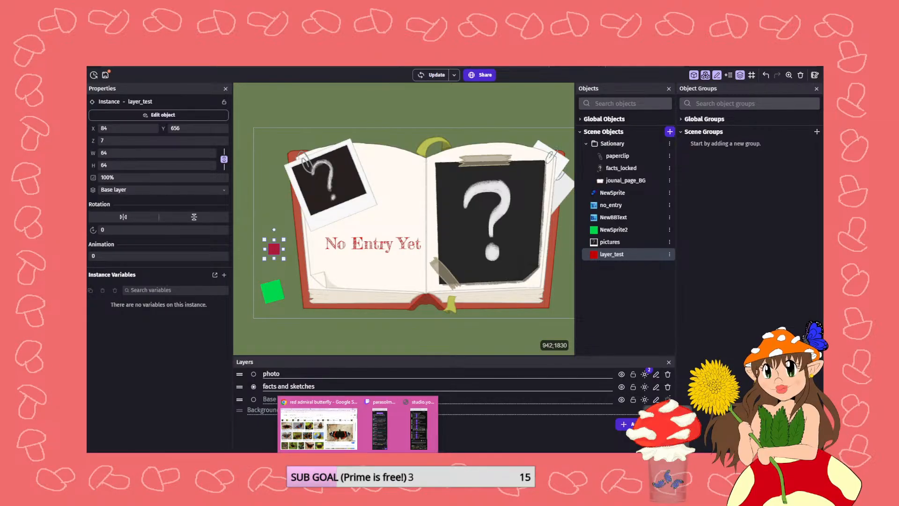
mouse_move(188, 459)
left_click(254, 429)
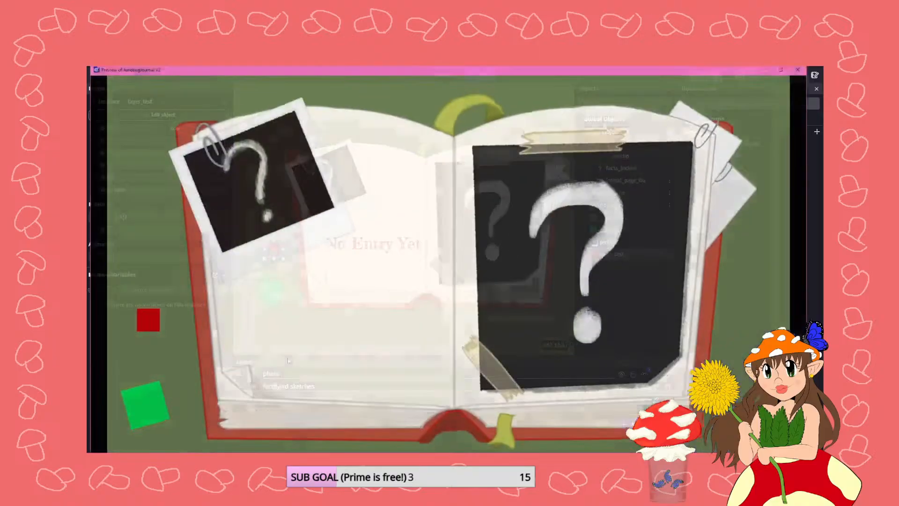
left_click(154, 313)
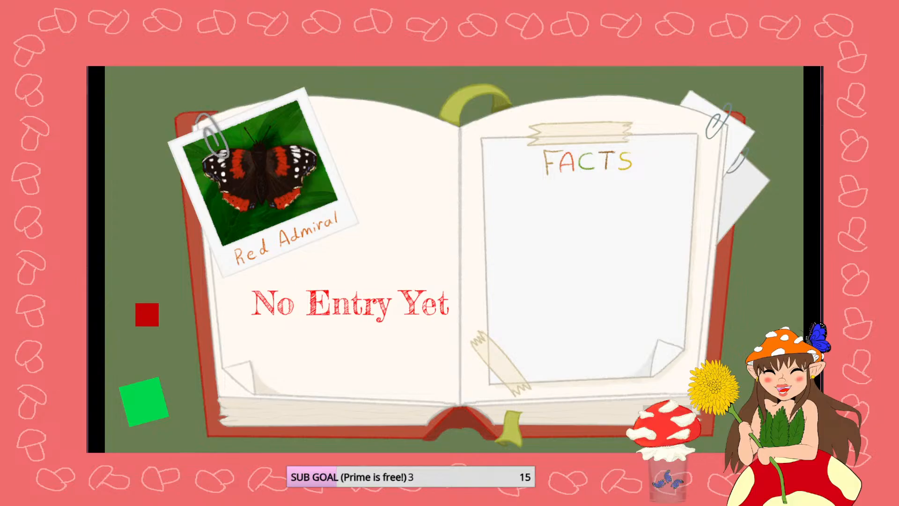
key("alt+Tab")
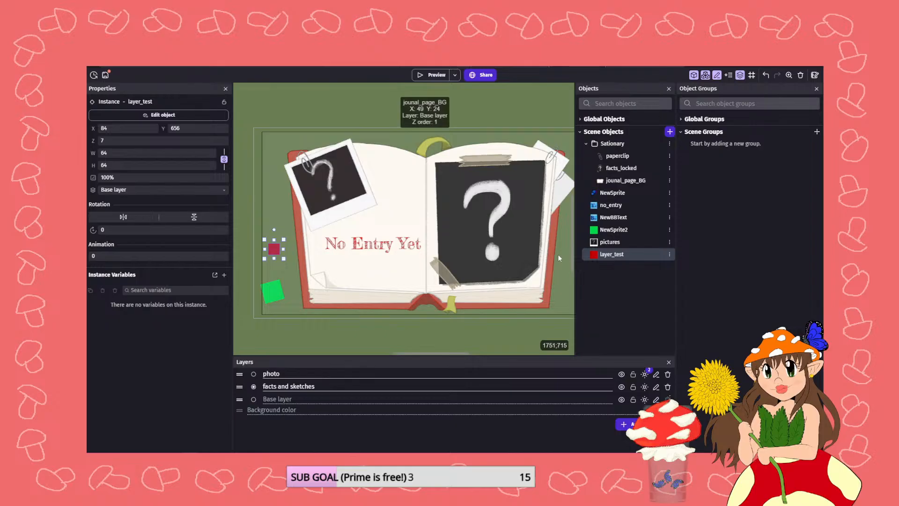
- Add a new layer named "hidden" to the journal page scene, with the facts_locked instance selected
left_click(389, 245)
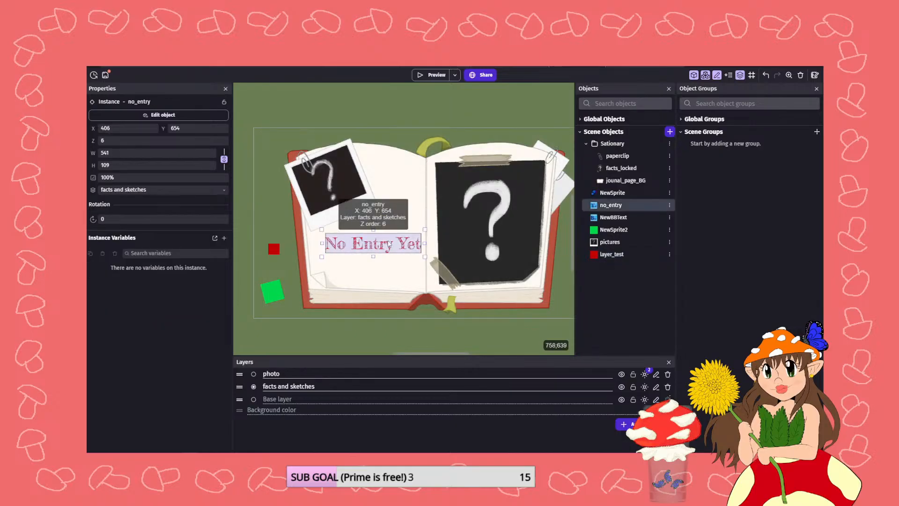
left_click(484, 236)
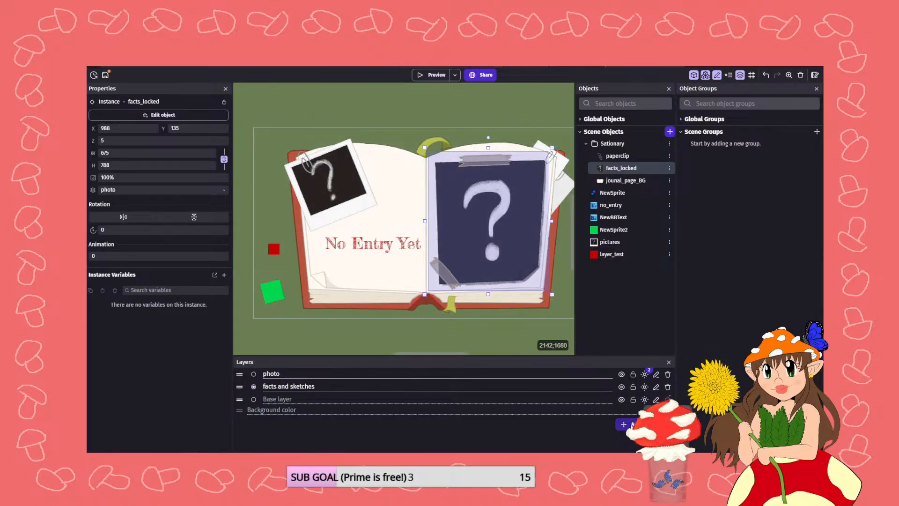
left_click(623, 425)
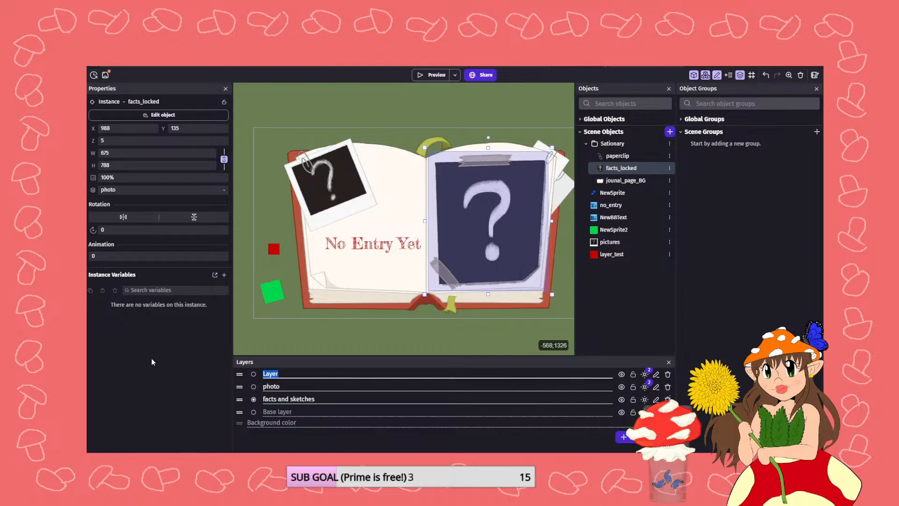
type("hidden")
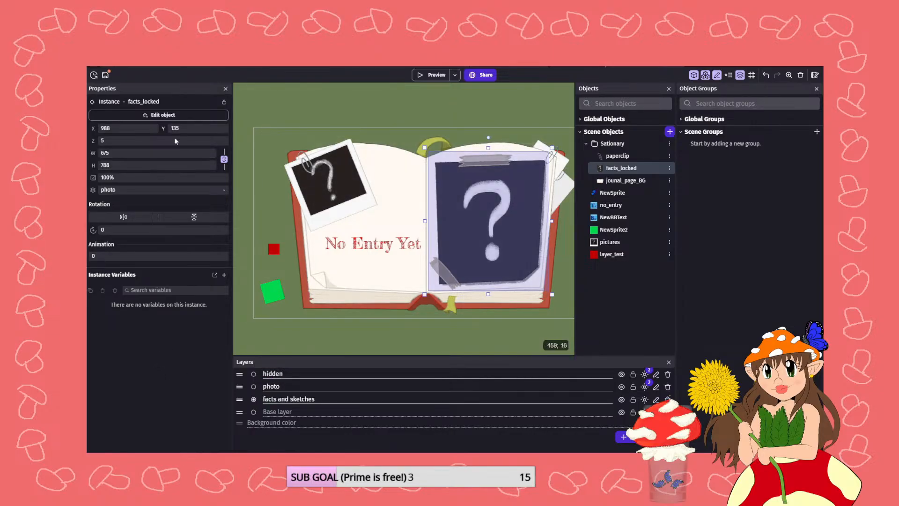
- Assign the facts_locked instance to the "hidden" layer and turn off that layer's visibility in the editor
left_click(218, 189)
left_click(197, 211)
left_click(622, 373)
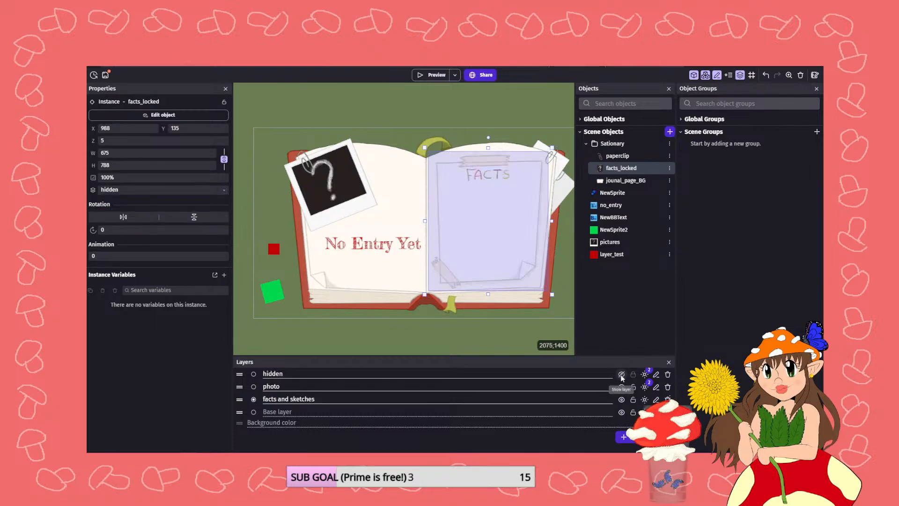
left_click(529, 326)
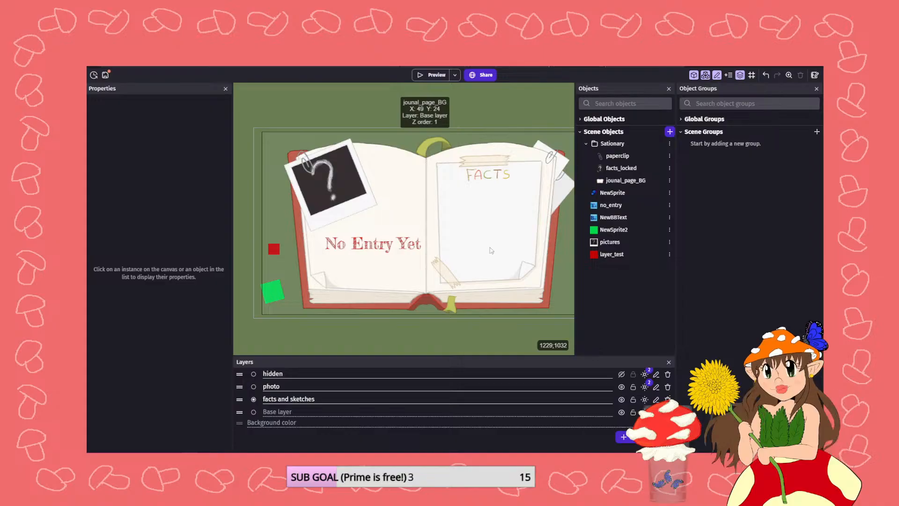
- Create a new sprite object in the bug journal menu scene using the factslocked image from the journal art folder
left_click(508, 68)
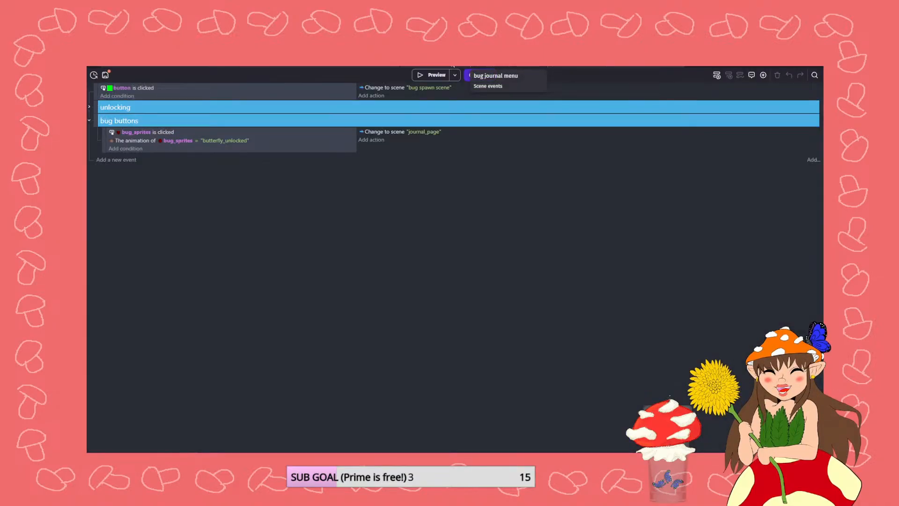
left_click(455, 61)
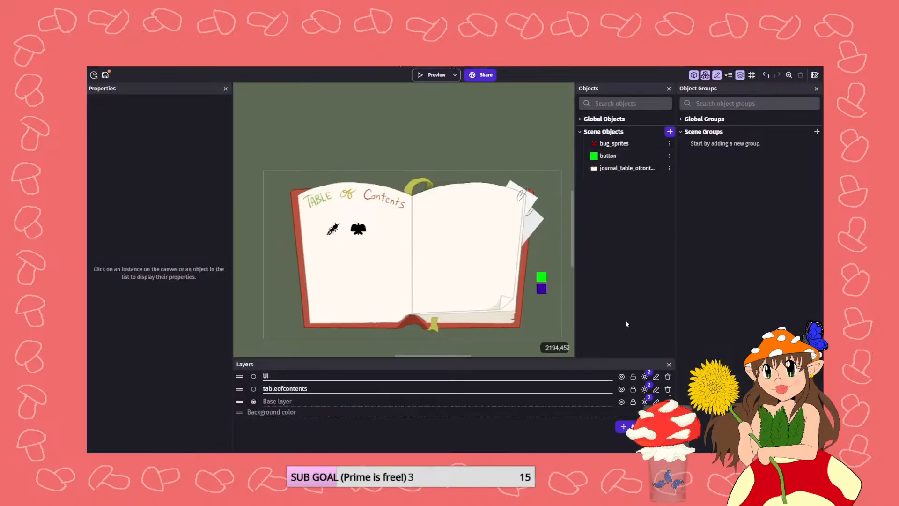
left_click(669, 131)
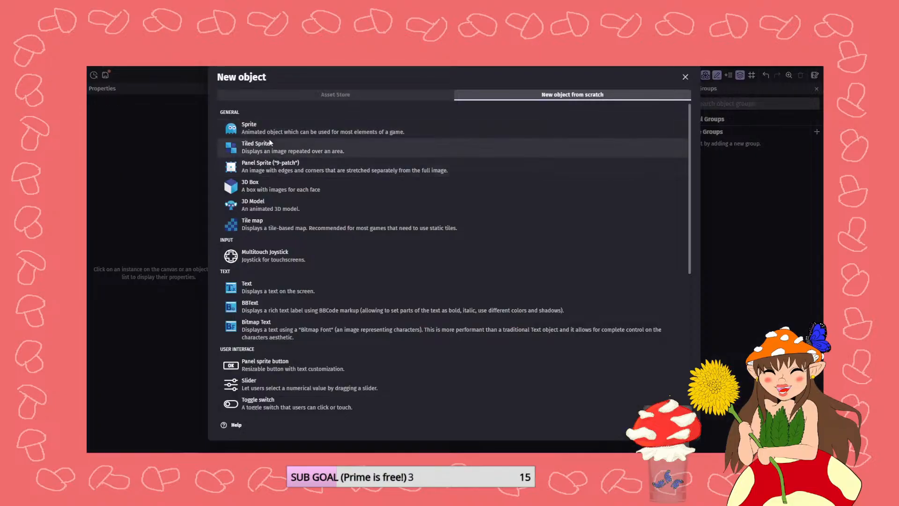
left_click(261, 127)
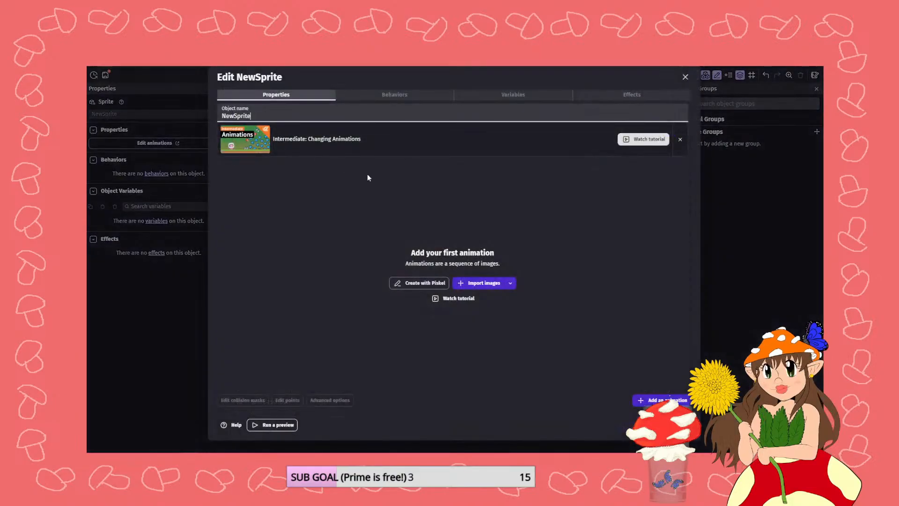
left_click(477, 286)
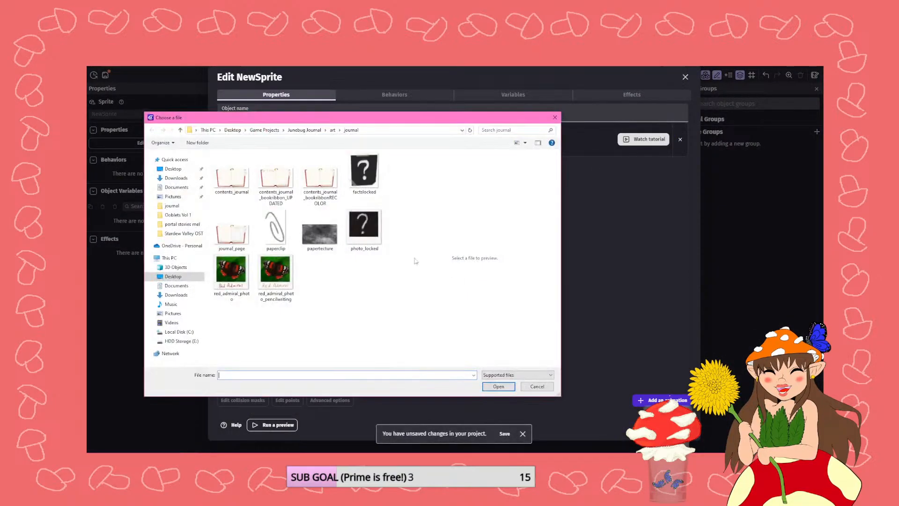
left_click(356, 176)
left_click(504, 389)
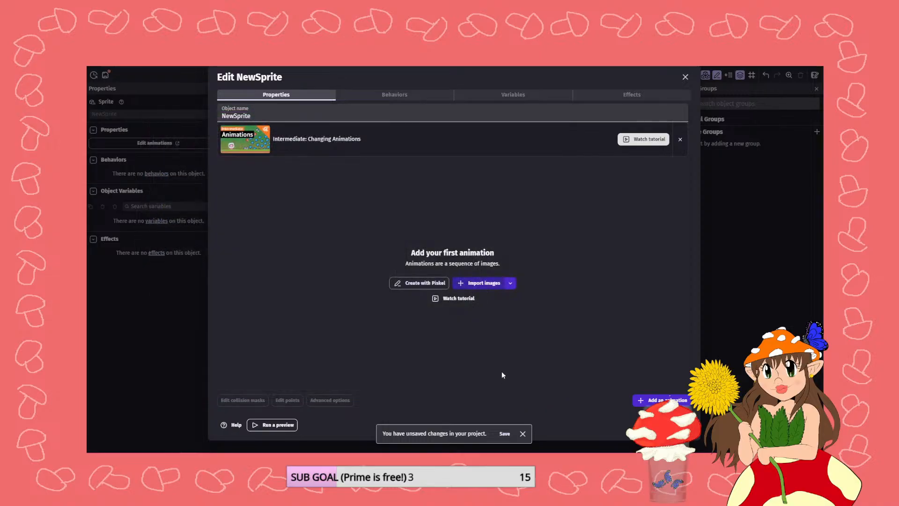
left_click(674, 425)
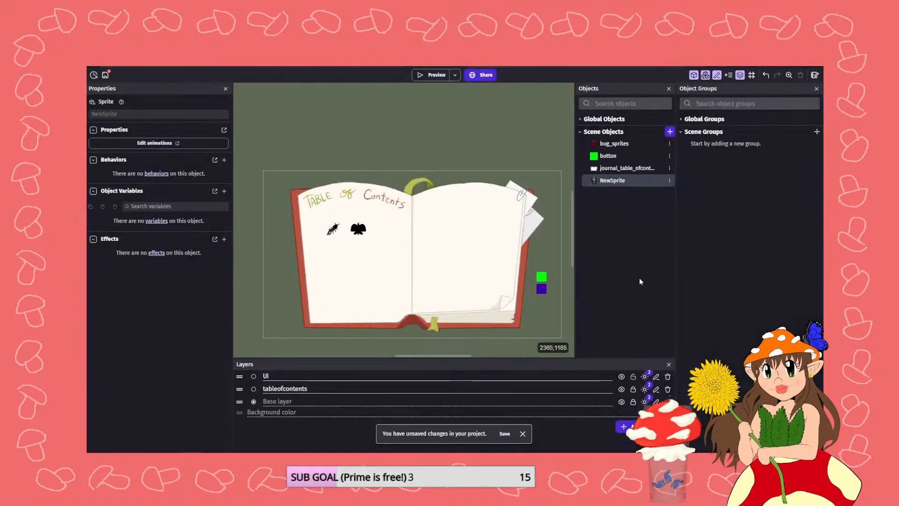
- Place the new question-mark sprite on the blank page beside the Table of Contents and unlock the Base layer
left_click_drag(612, 182, 413, 190)
left_click(495, 289)
left_click(607, 181)
left_click(494, 237)
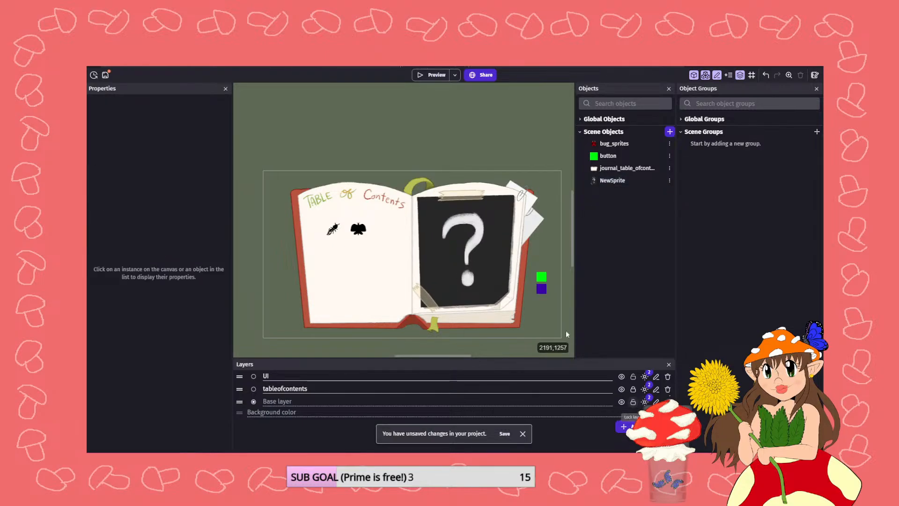
- Resize the question-mark sprite to about 624 by 732, rotate it 9 degrees and position it at about X 981, Y 127
left_click(473, 279)
left_click_drag(518, 309, 512, 304)
left_click_drag(463, 172, 465, 217)
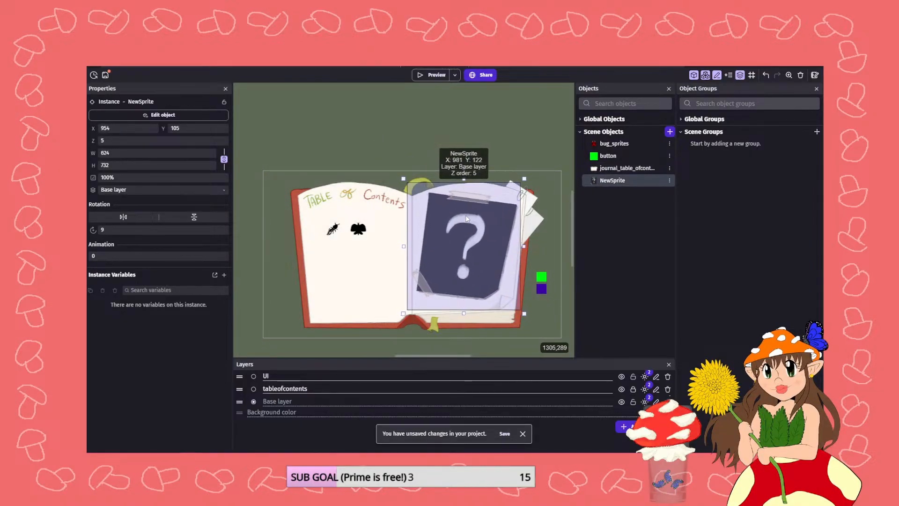
left_click(471, 147)
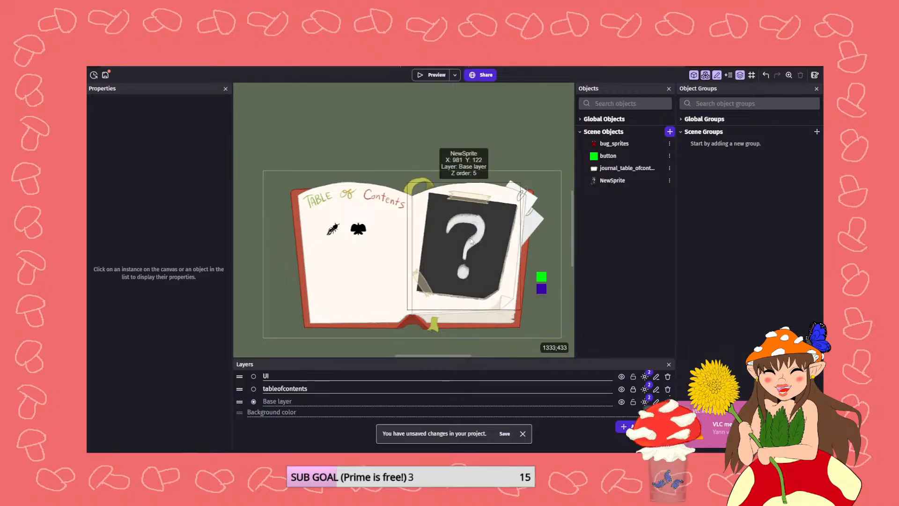
left_click(463, 188)
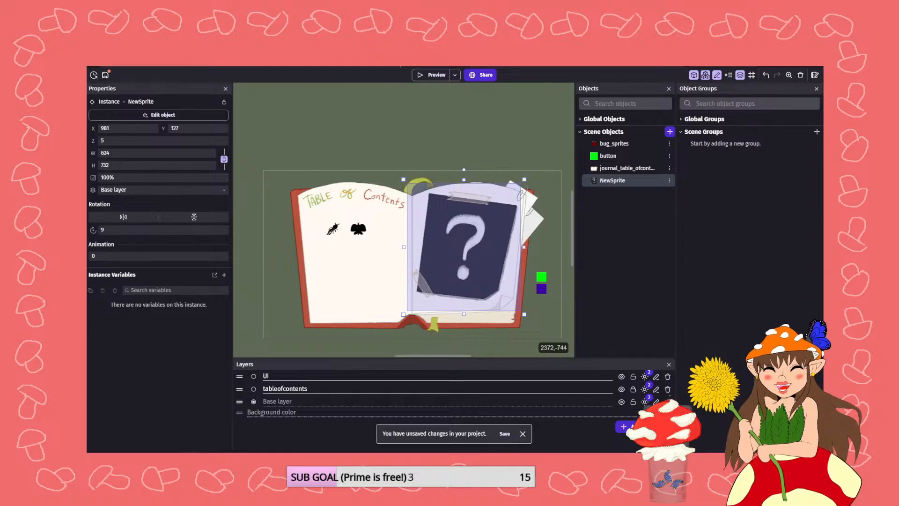
- Switch to Clip Studio Paint and examine the Red Admiral journal page's pencil sketches and FACTS sheet
left_click(642, 66)
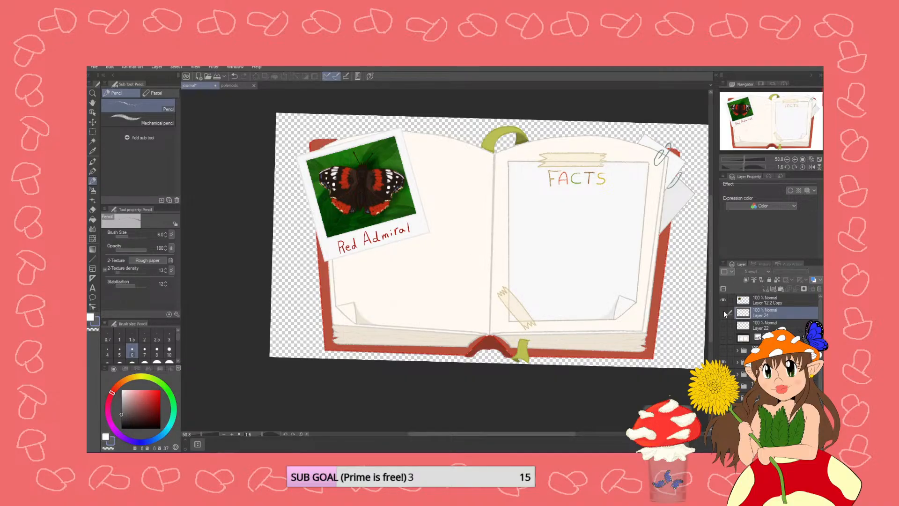
scroll(441, 218, "up", 3)
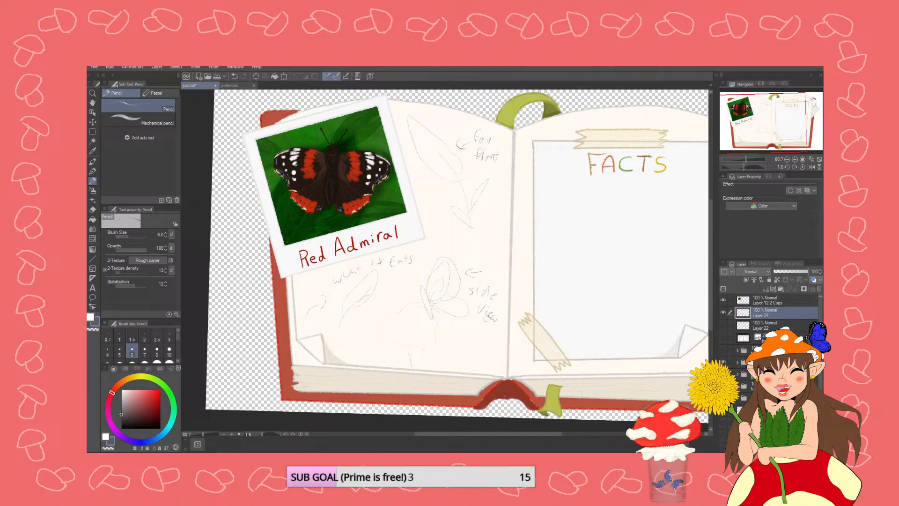
scroll(777, 323, "down", 1)
scroll(438, 291, "down", 5)
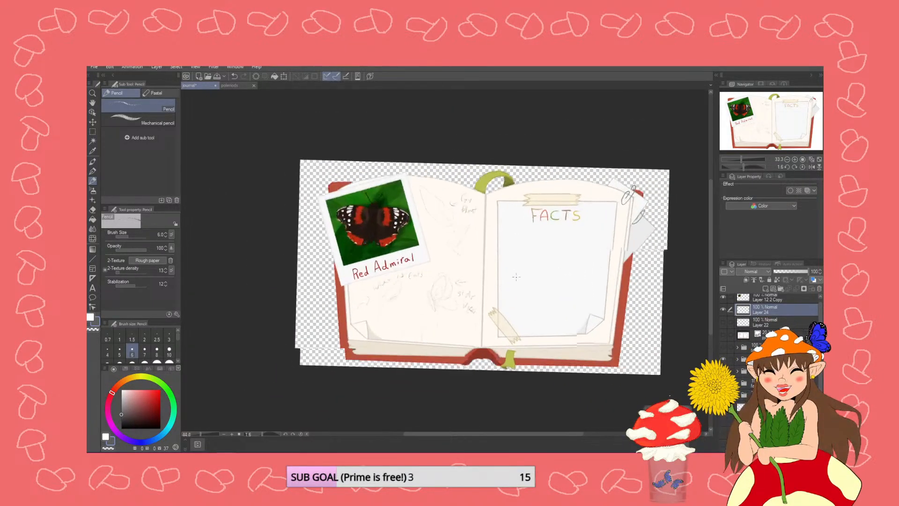
scroll(510, 277, "up", 2)
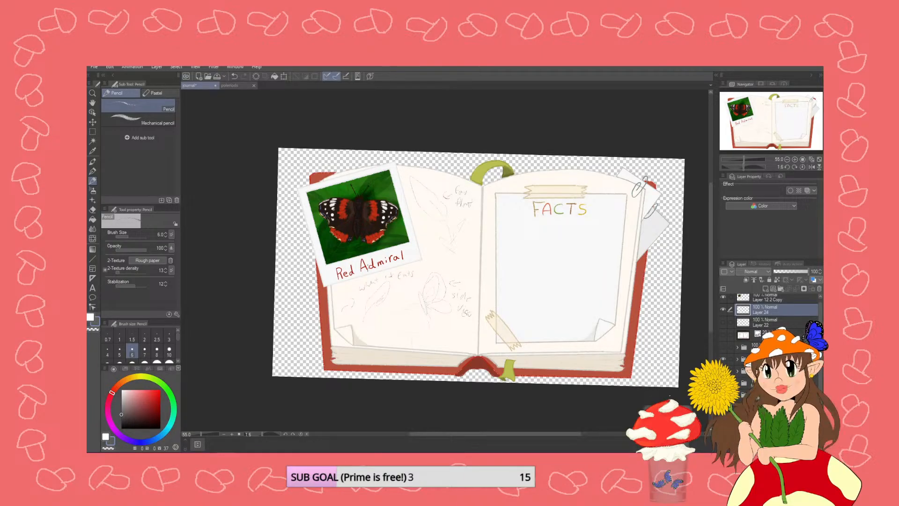
scroll(347, 202, "up", 4)
scroll(365, 229, "down", 5)
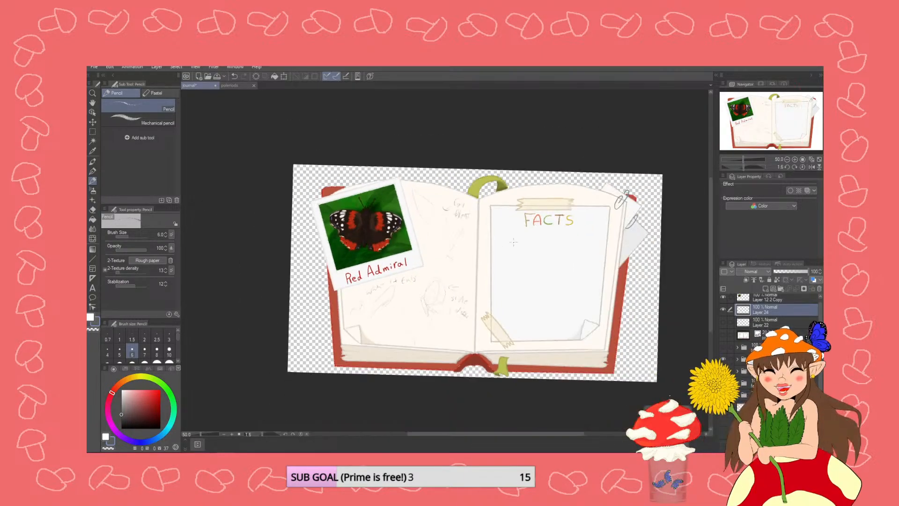
scroll(556, 243, "up", 3)
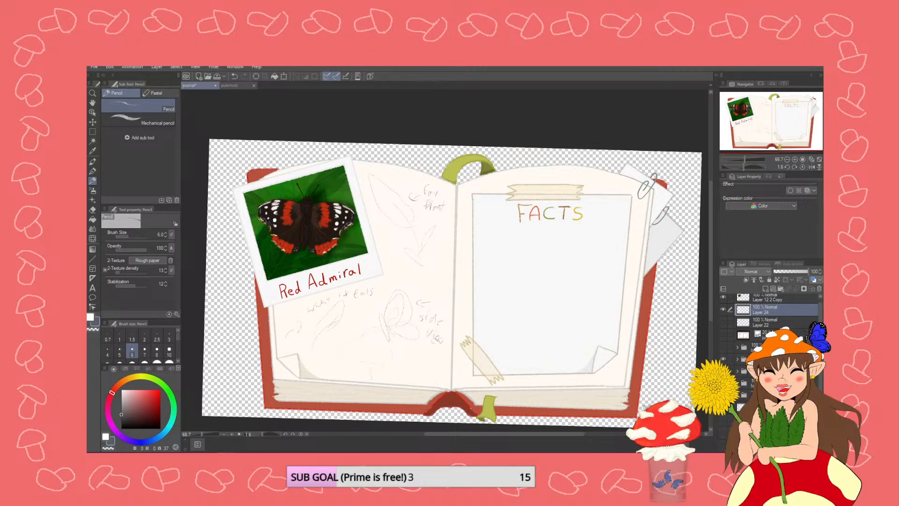
scroll(533, 254, "up", 6)
scroll(407, 226, "down", 10)
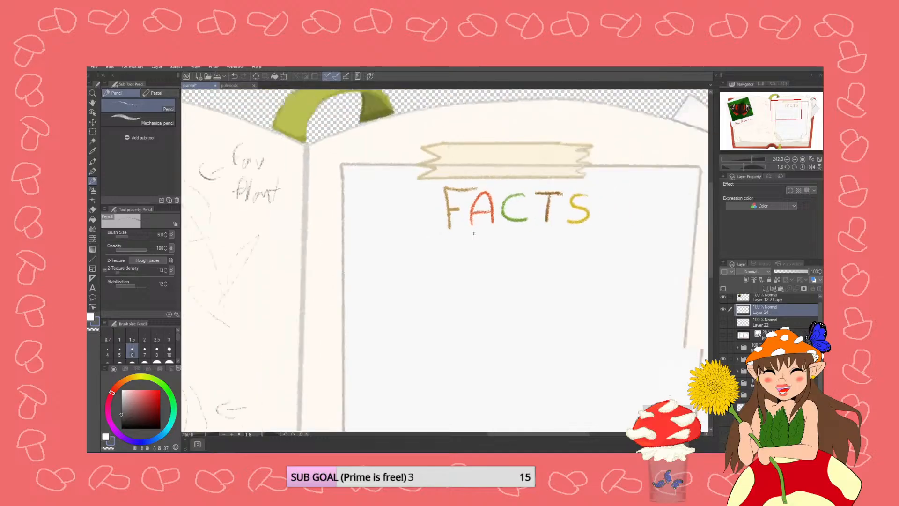
scroll(444, 381, "up", 2)
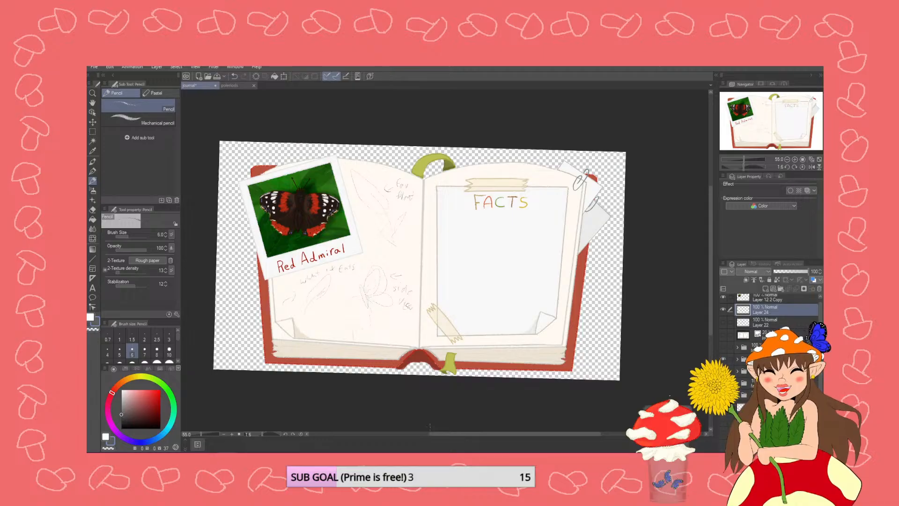
- Switch back to GDevelop and reopen the bug journal menu scene with the Table of Contents
mouse_move(358, 459)
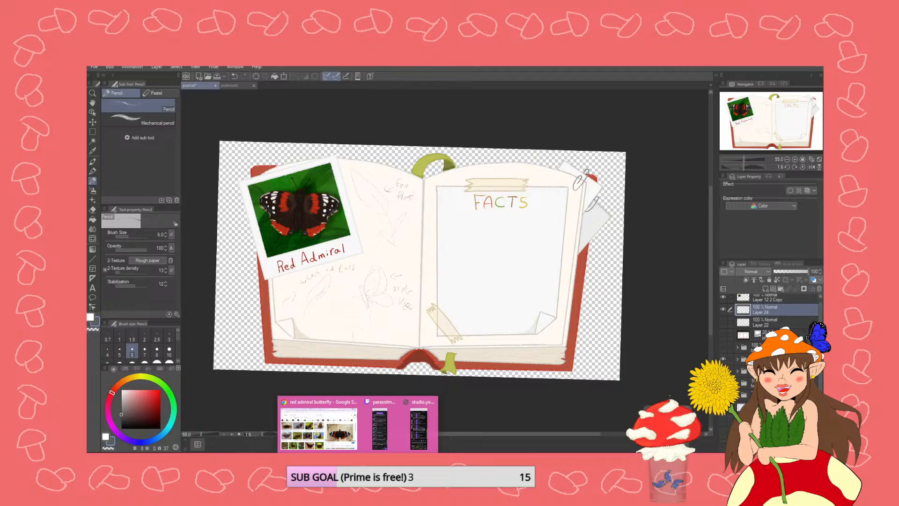
left_click(307, 459)
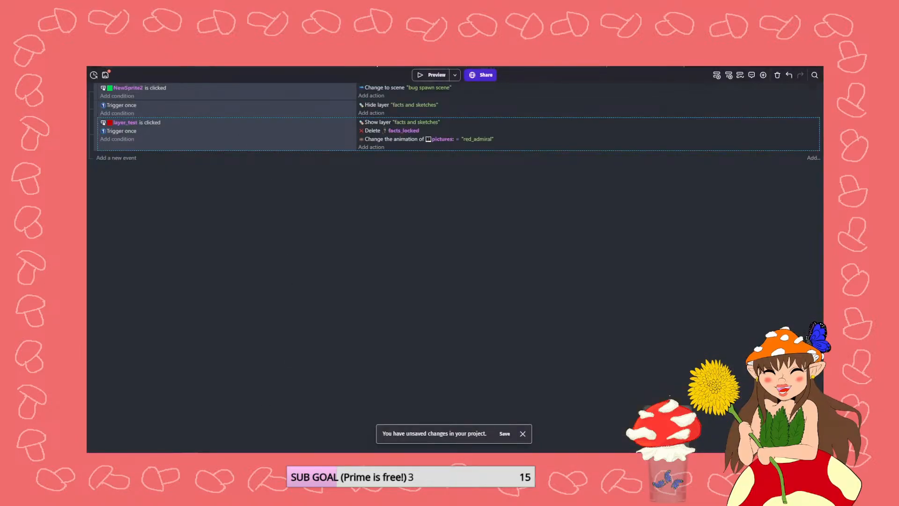
left_click(422, 66)
scroll(444, 265, "up", 1, "ctrl")
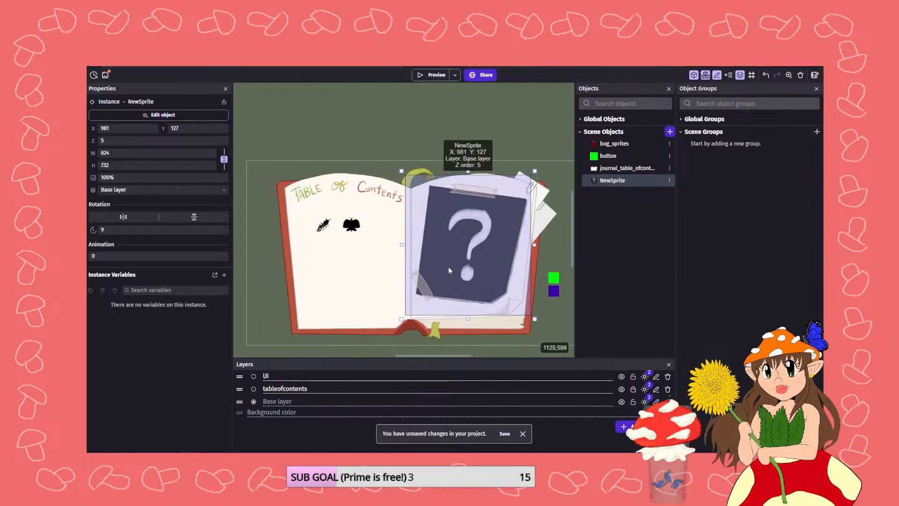
- Open the journal_page scene and make its hidden layer visible in the editor
left_click(497, 134)
scroll(431, 216, "up", 1, "ctrl")
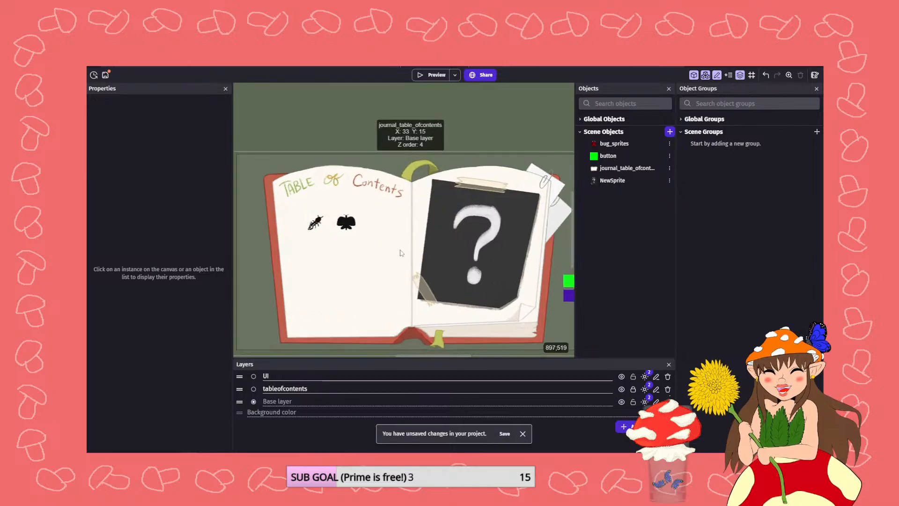
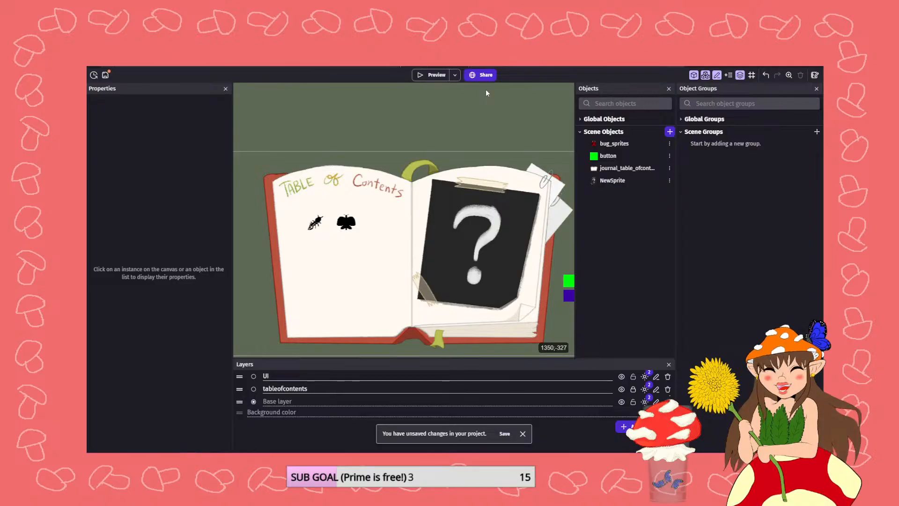
scroll(451, 213, "up", 3, "ctrl")
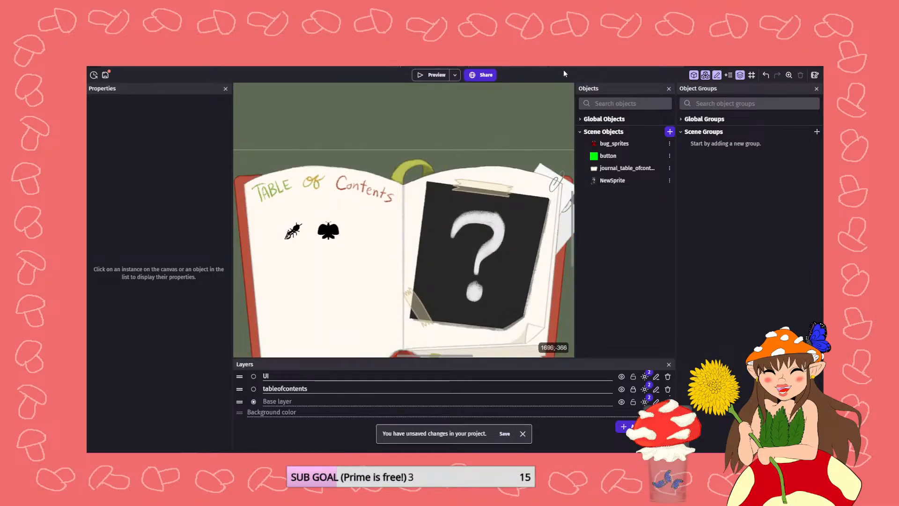
left_click(579, 65)
scroll(461, 174, "up", 2, "ctrl")
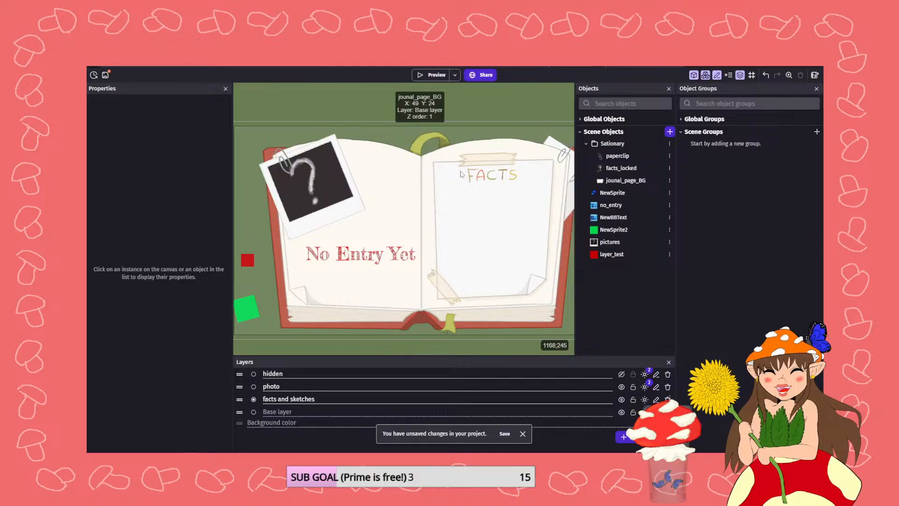
scroll(433, 173, "down", 1, "ctrl")
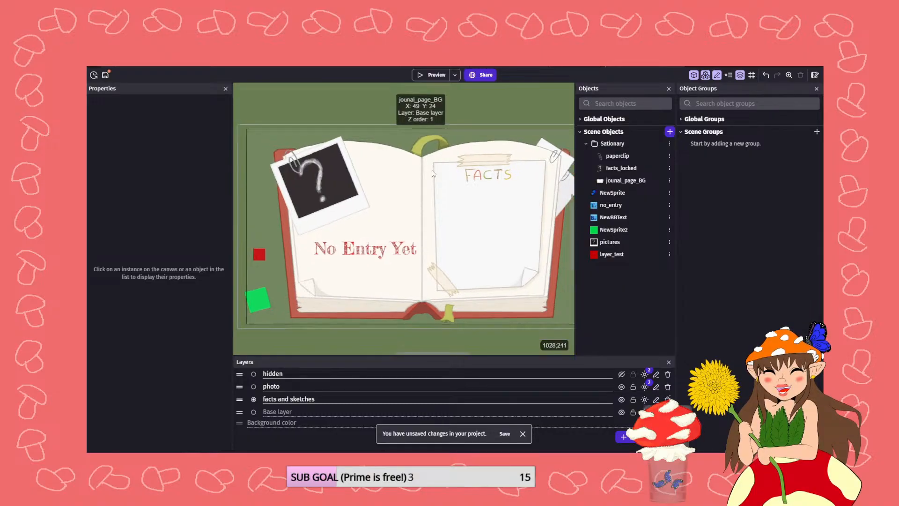
scroll(433, 172, "up", 2, "ctrl")
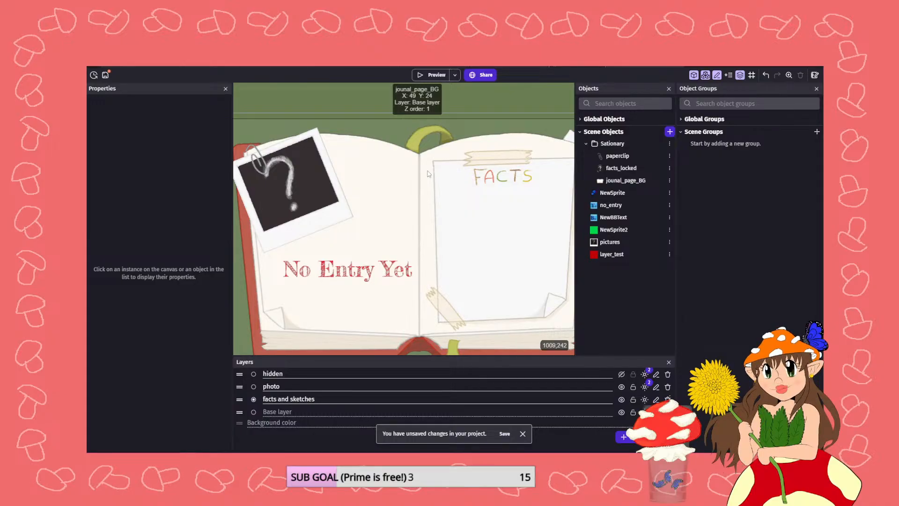
scroll(401, 188, "down", 2)
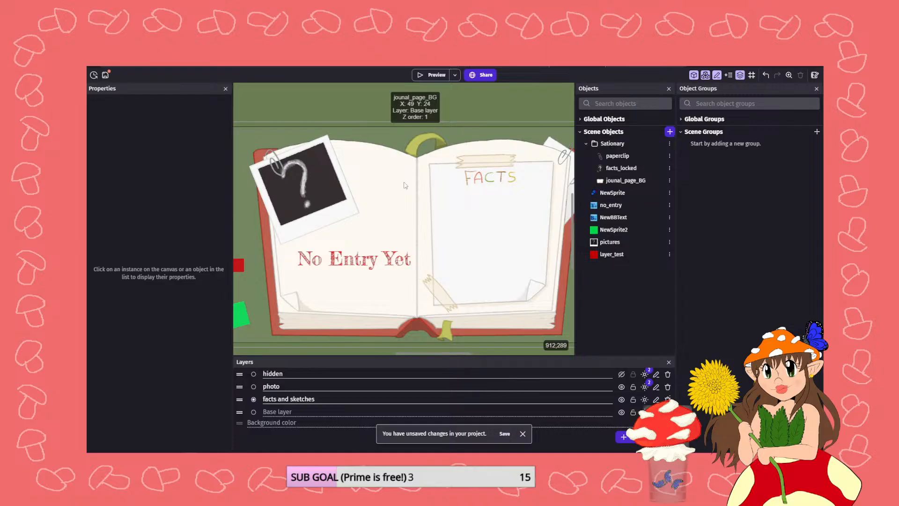
scroll(405, 186, "down", 2)
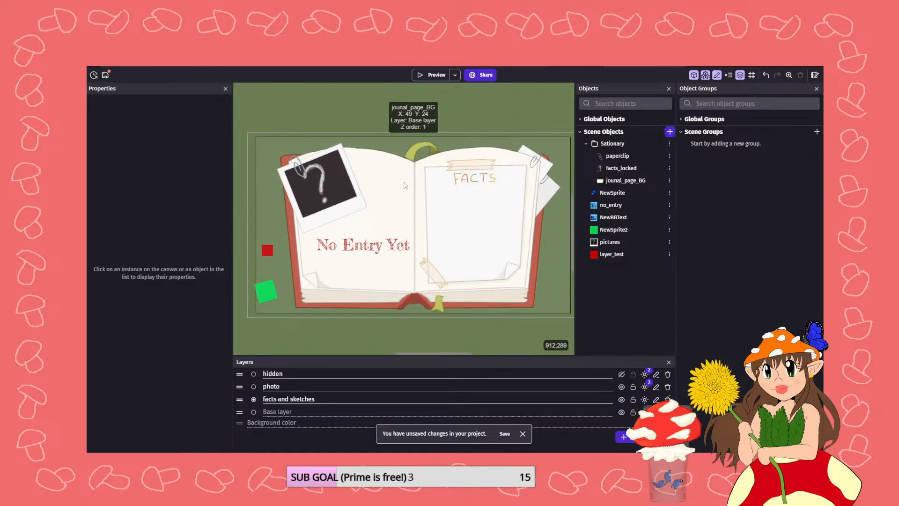
left_click(621, 374)
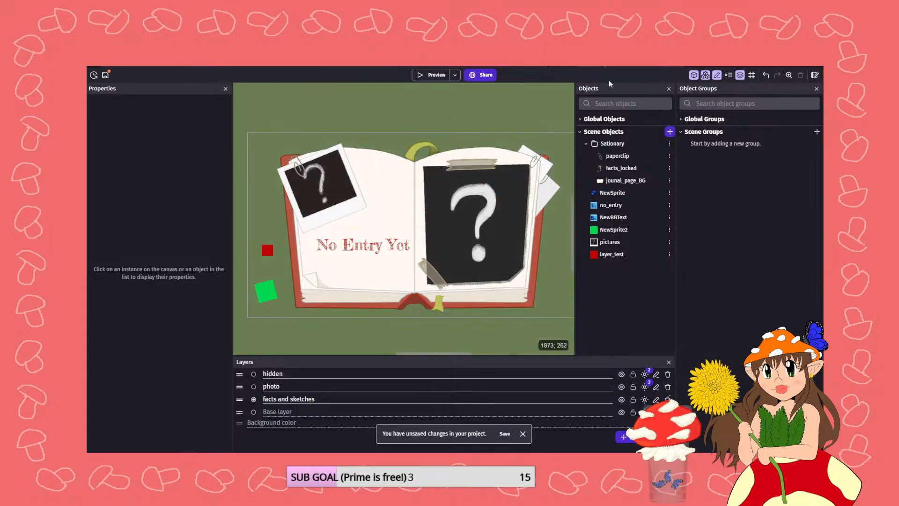
- In the journal_page events, remove the Delete facts_locked action from the layer_test click event
left_click(620, 64)
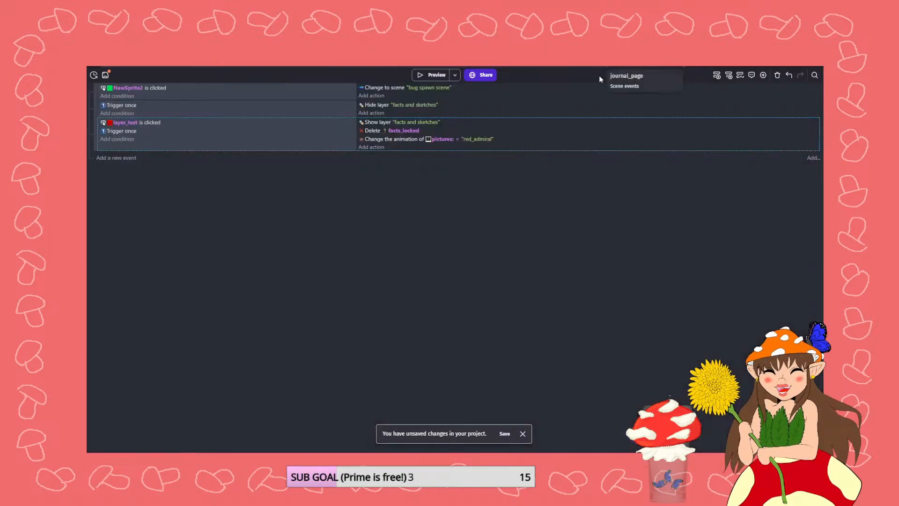
left_click(375, 132)
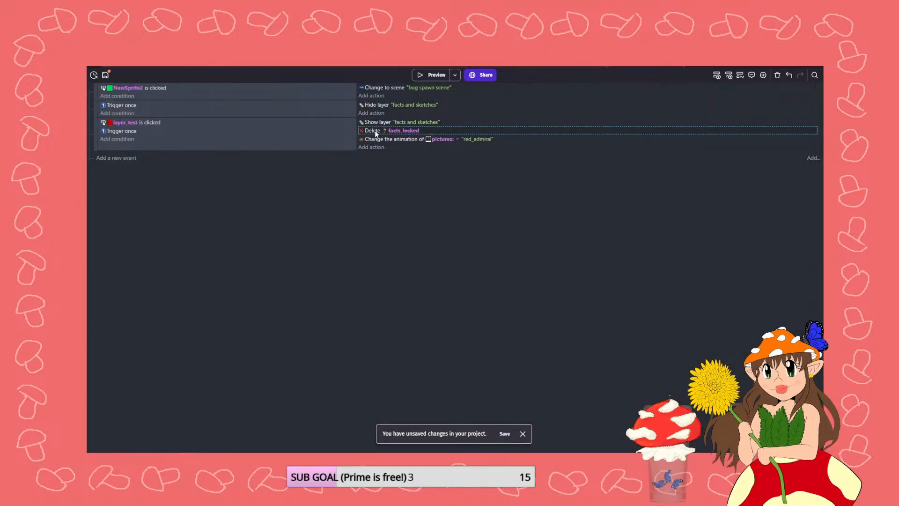
key("Delete")
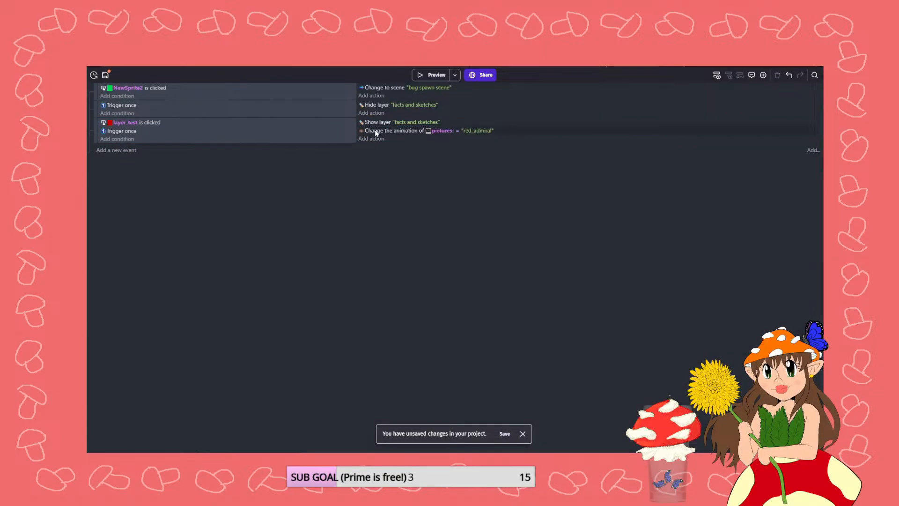
- Copy the Hide layer action into the layer_test click event and set its layer to "hidden"
left_click(370, 105)
left_click_drag(370, 105, 375, 128, "ctrl")
left_click(399, 131)
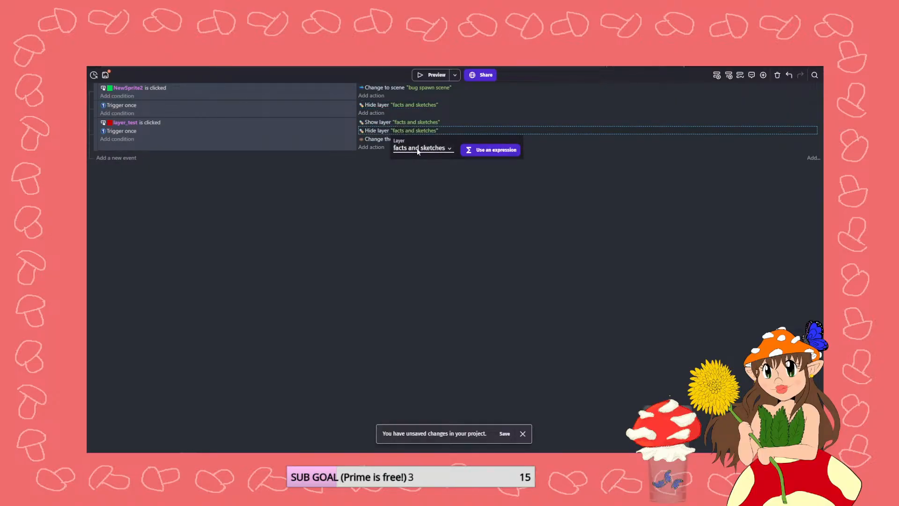
left_click(419, 148)
left_click(412, 181)
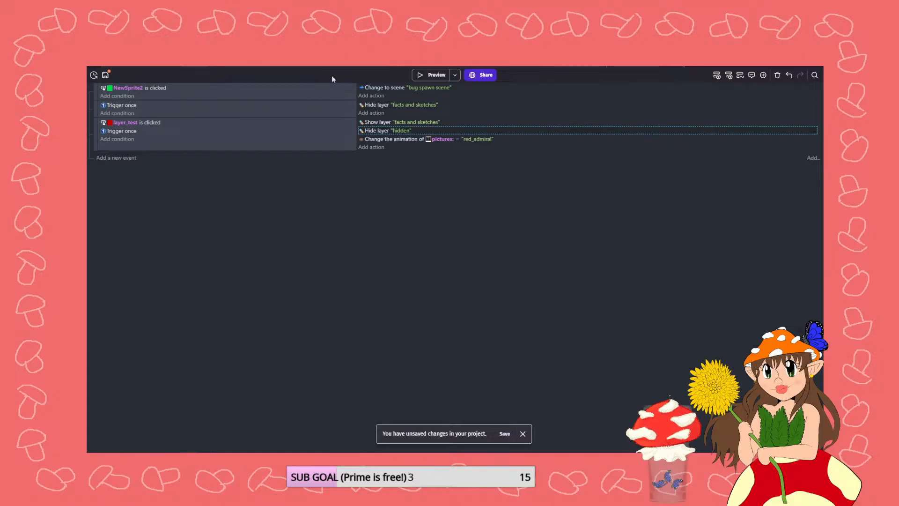
- Test the red square's reveal of the facts and picture in a preview and save the project
left_click(419, 74)
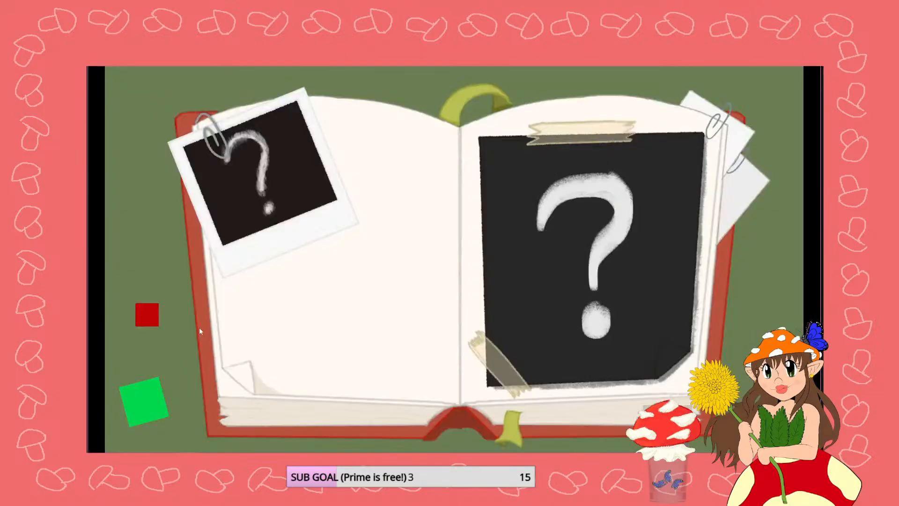
left_click(155, 319)
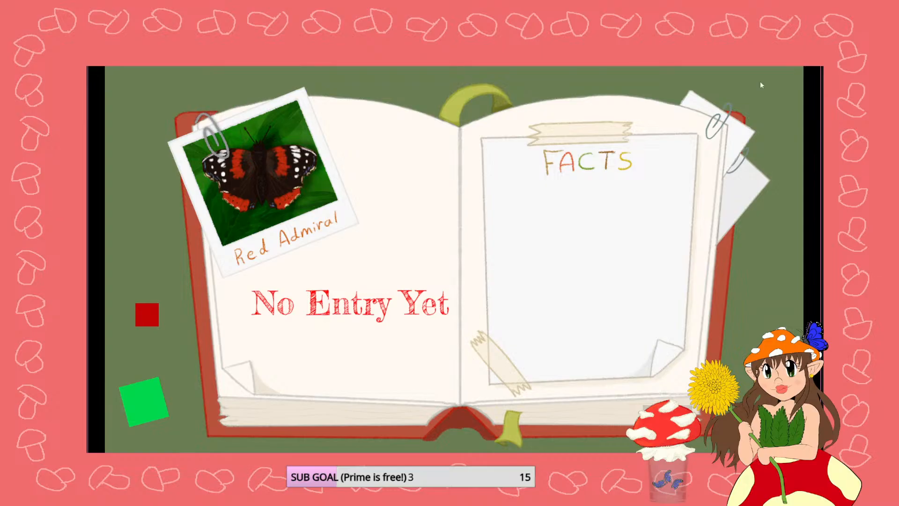
left_click(815, 68)
key("ctrl+s")
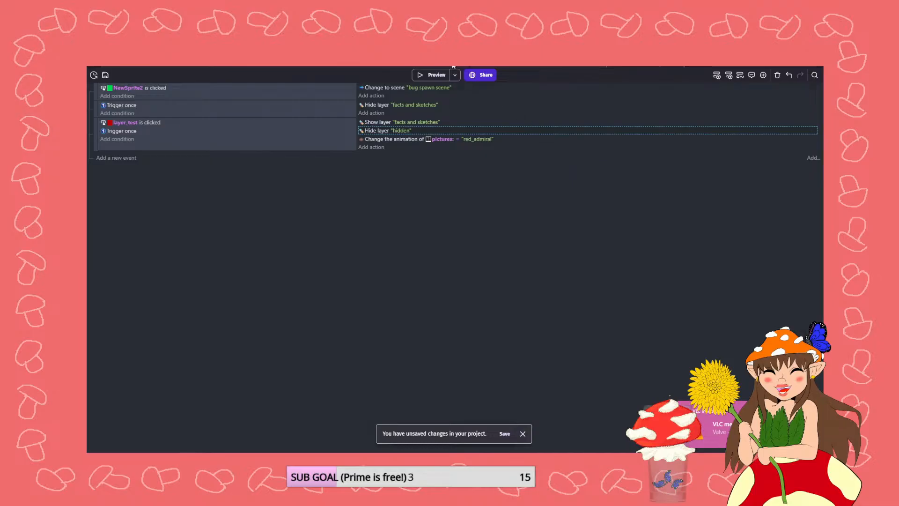
- Examine the bug journal menu's events and Table of Contents layout, and compare them with the journal_page layout
left_click(508, 66)
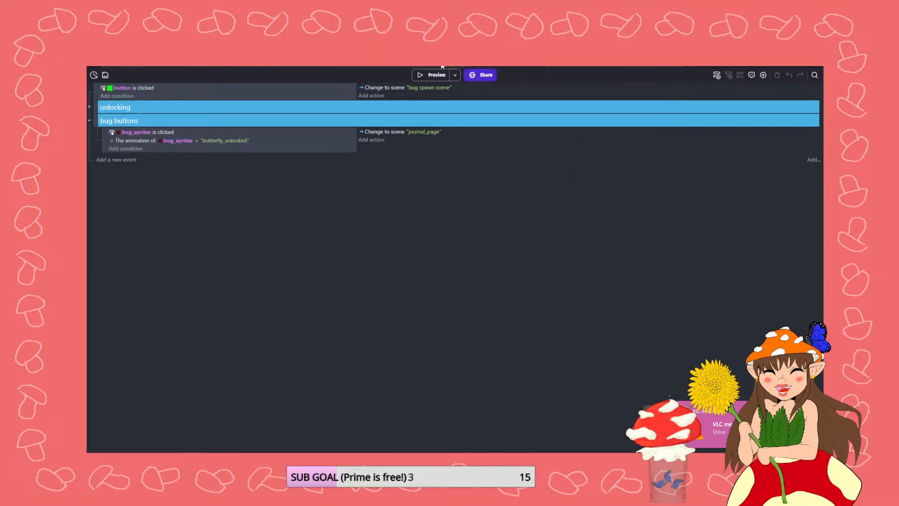
left_click(437, 66)
scroll(325, 276, "up", 5)
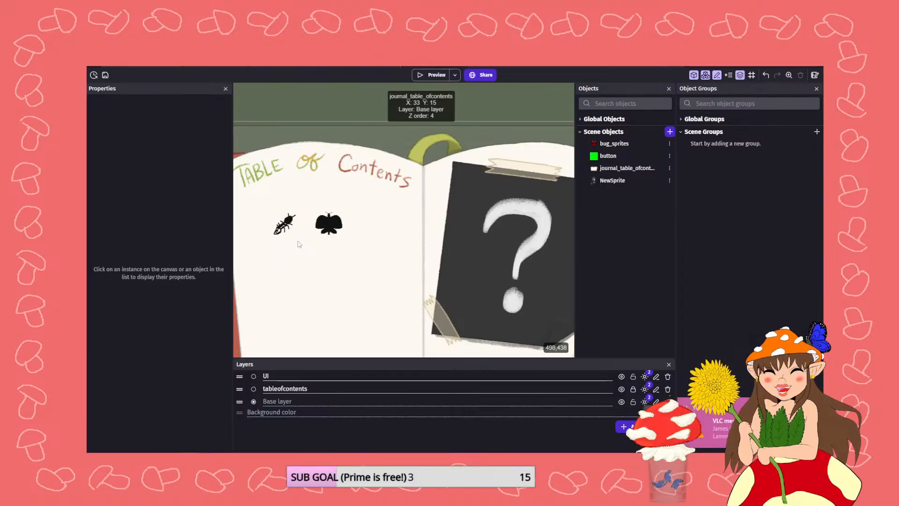
scroll(407, 138, "down", 1)
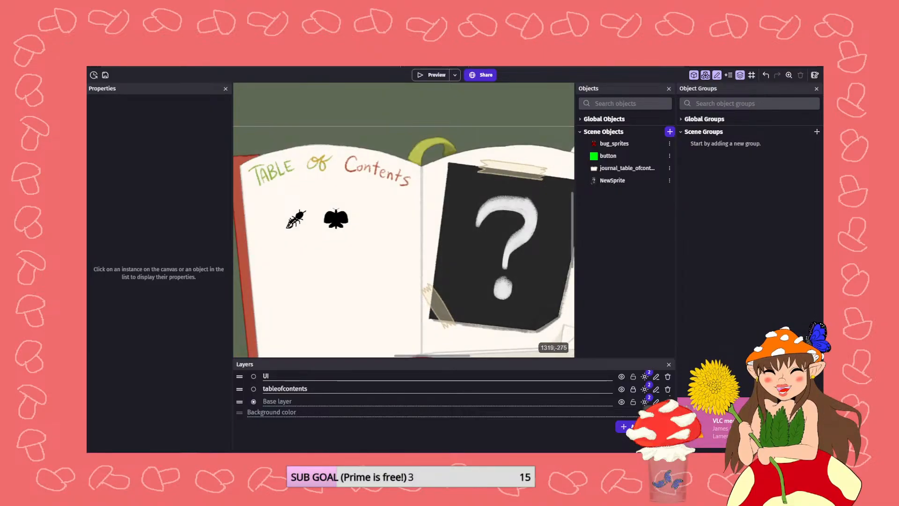
left_click(506, 65)
left_click(584, 67)
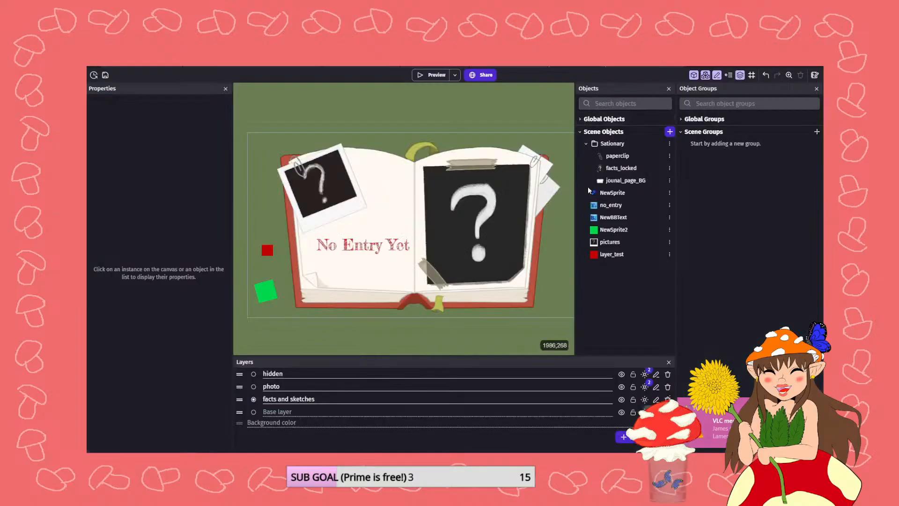
scroll(555, 238, "up", 3)
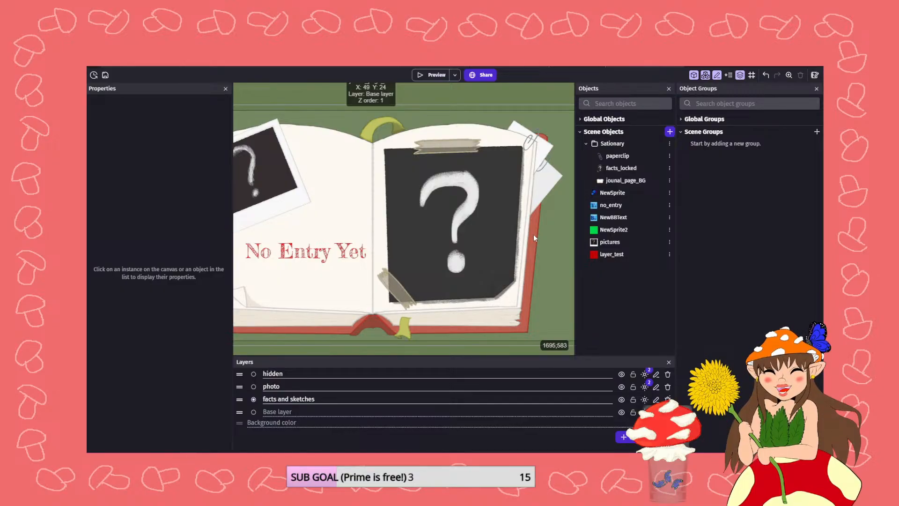
mouse_move(412, 353)
left_mouse_down()
mouse_move(398, 354)
mouse_move(406, 349)
left_mouse_up()
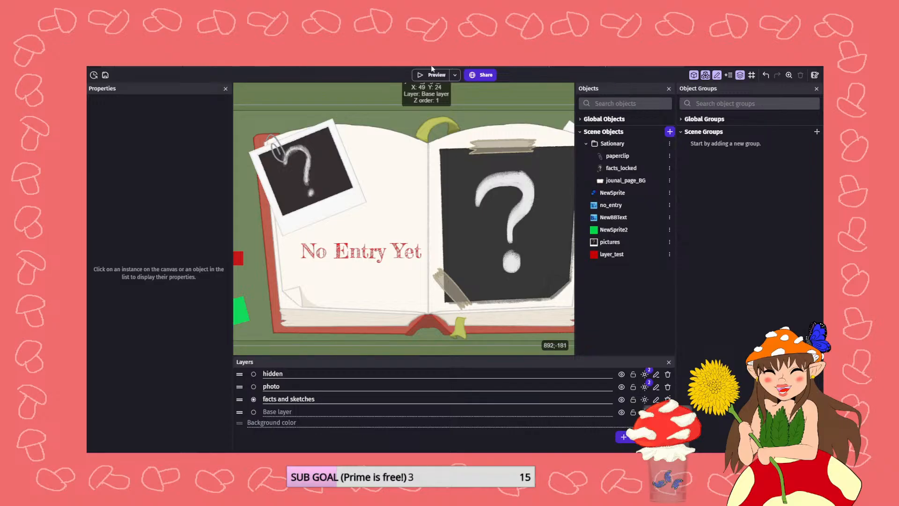
- Review the journal_page events and expand the unlocking group in the bug journal menu events to read its conditions
left_click(435, 62)
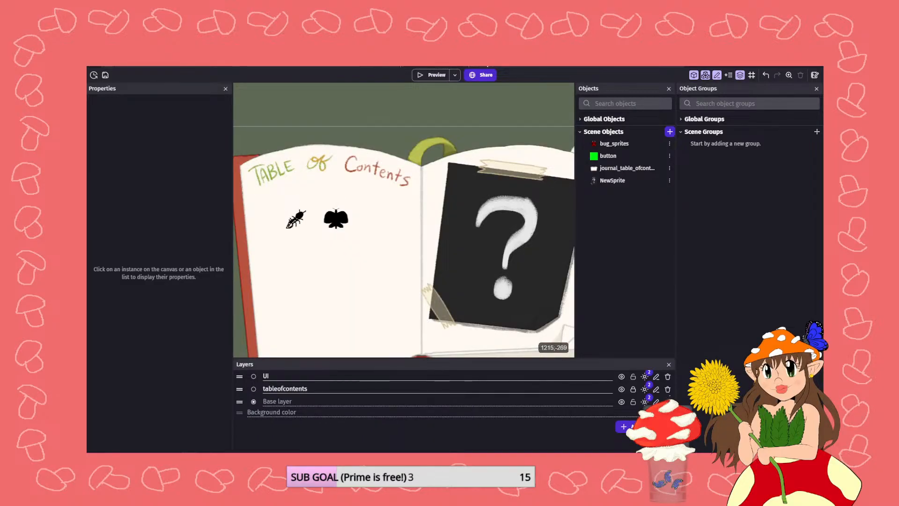
left_click(585, 61)
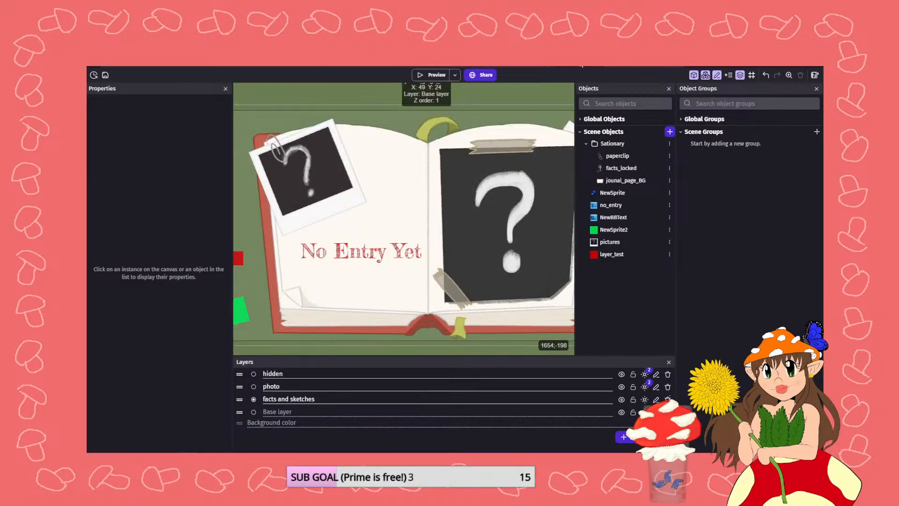
left_click(640, 63)
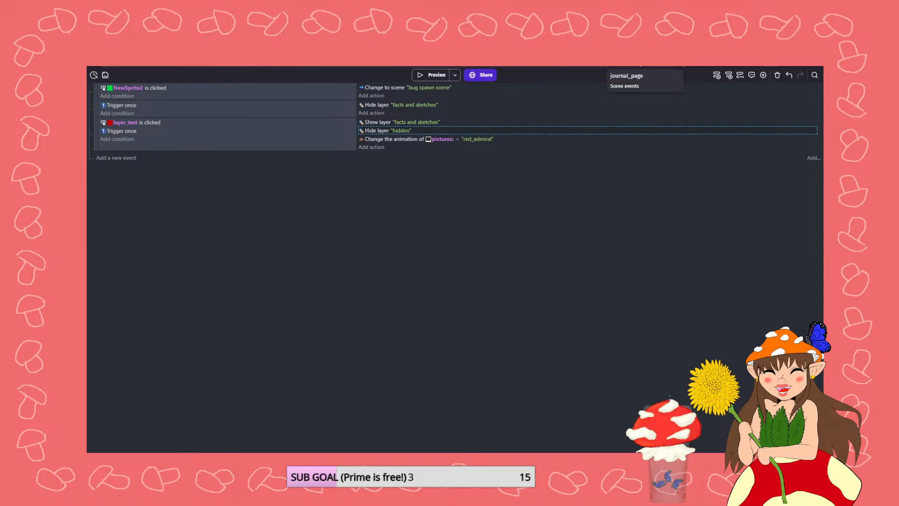
left_click(507, 64)
left_click(473, 64)
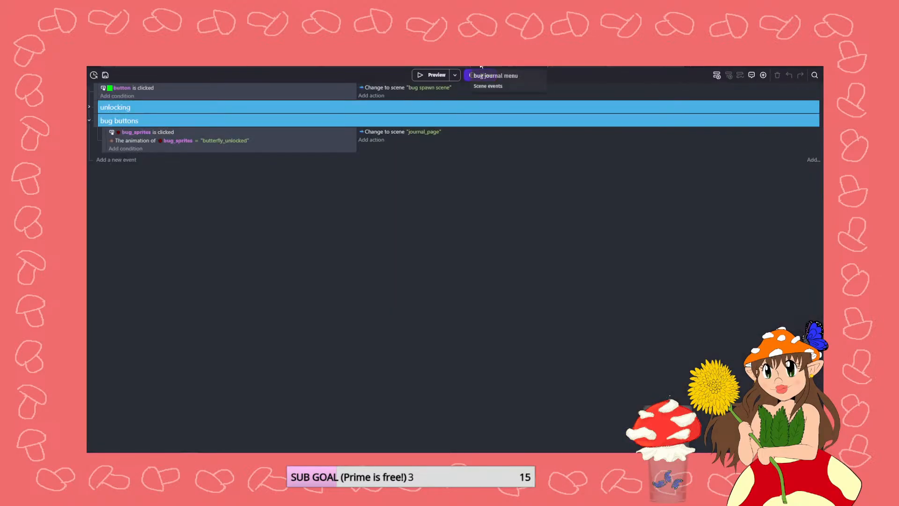
left_click(89, 106)
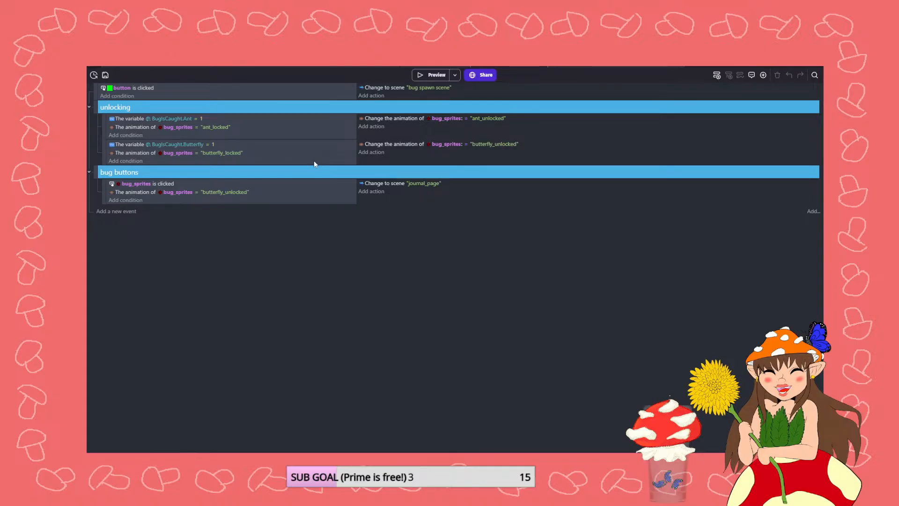
- Compare the journal_page layout and its events with the bug journal menu's Table of Contents, ending on the journal_page scene
left_click(582, 65)
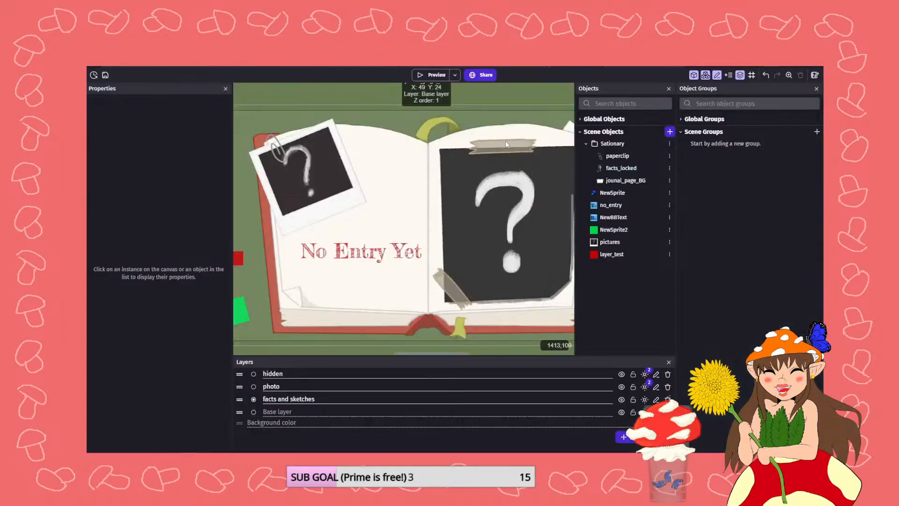
left_click_drag(721, 64, 745, 64)
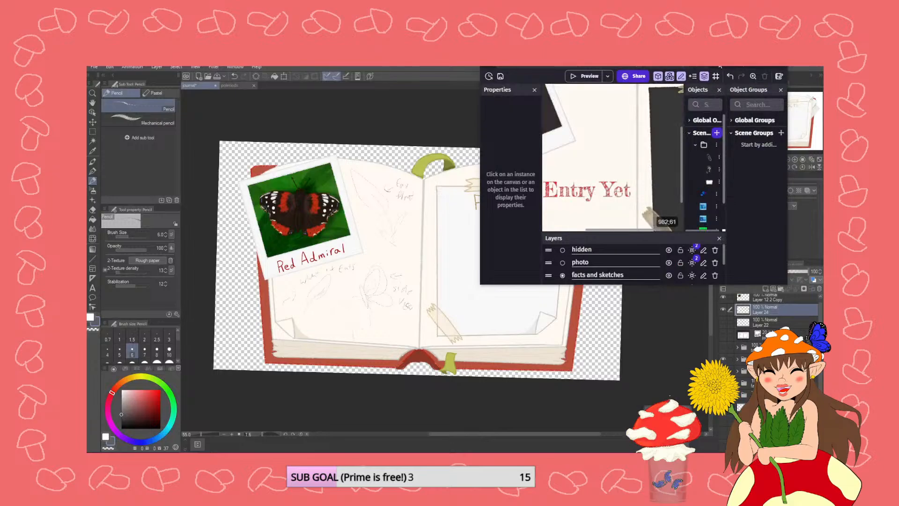
left_click(761, 66)
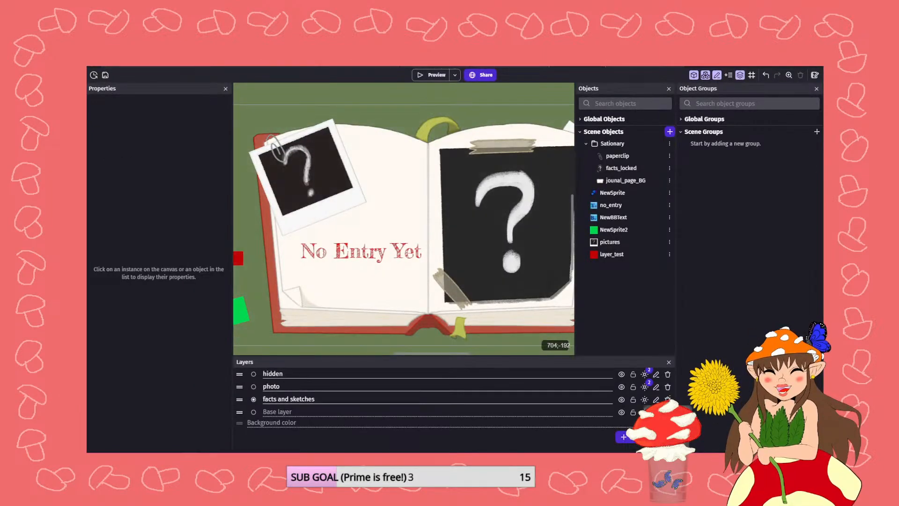
left_click(642, 66)
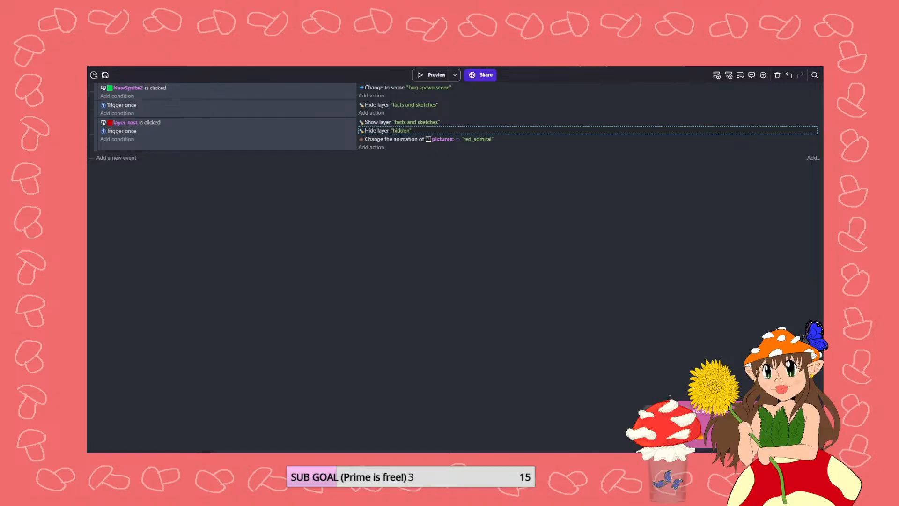
left_click(577, 61)
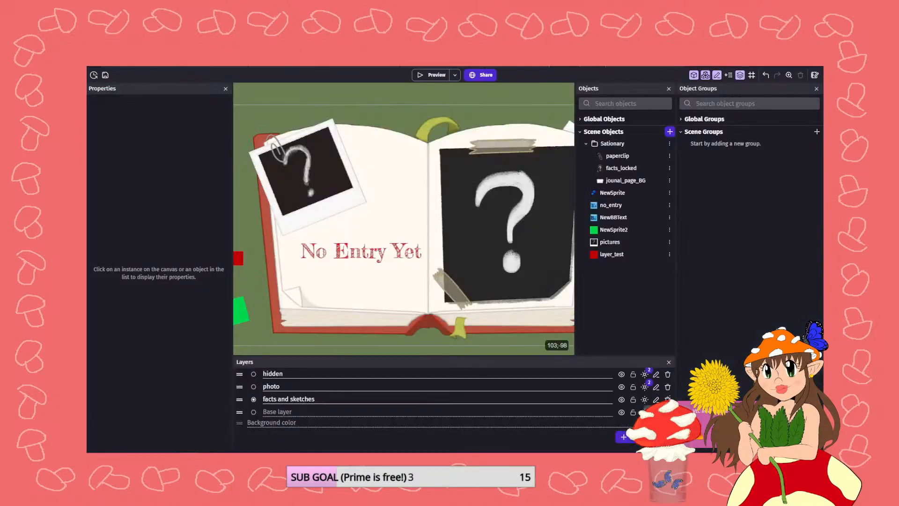
left_click(442, 59)
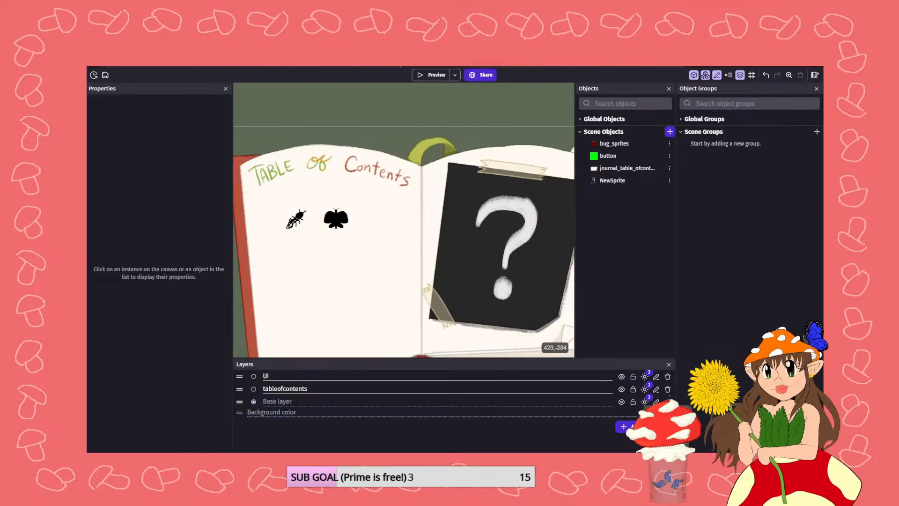
left_click(578, 66)
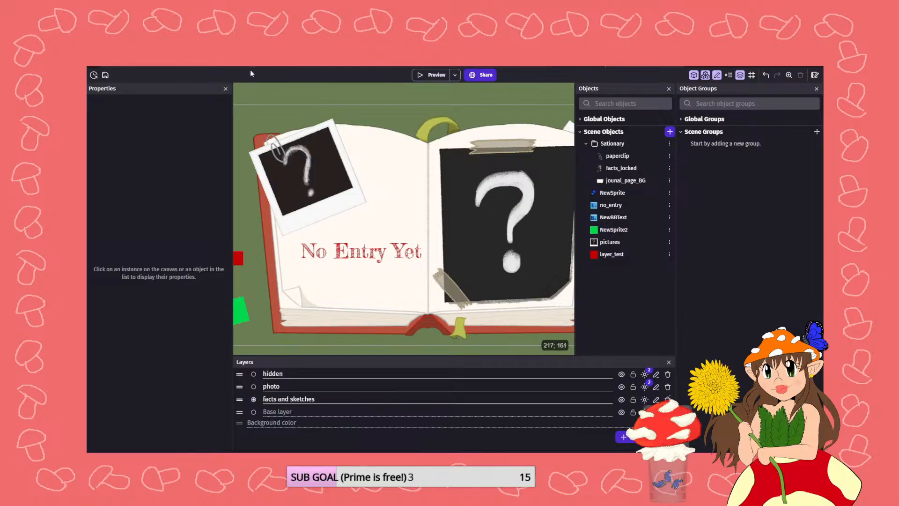
- Preview the game from the biome selection scene, repeatedly returning to it and re-entering the flower scene to respawn the bugs
scroll(429, 104, "down", 2)
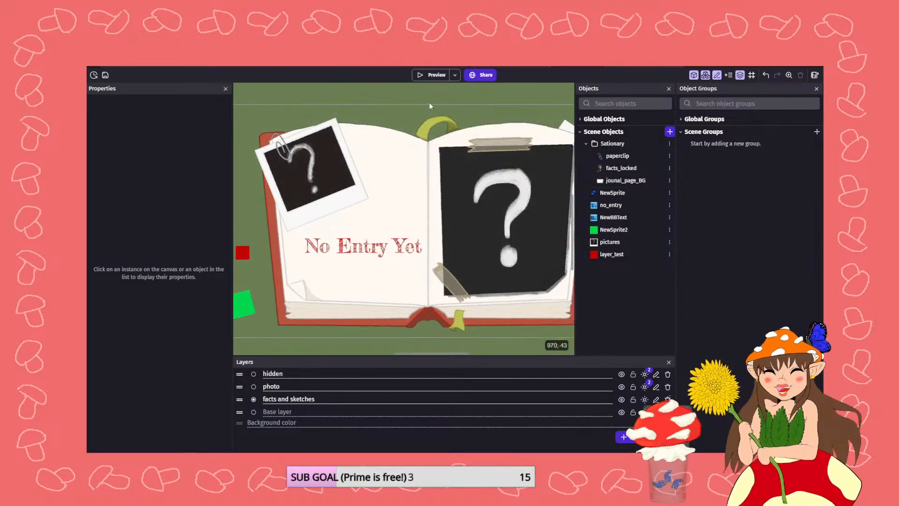
scroll(430, 104, "down", 2)
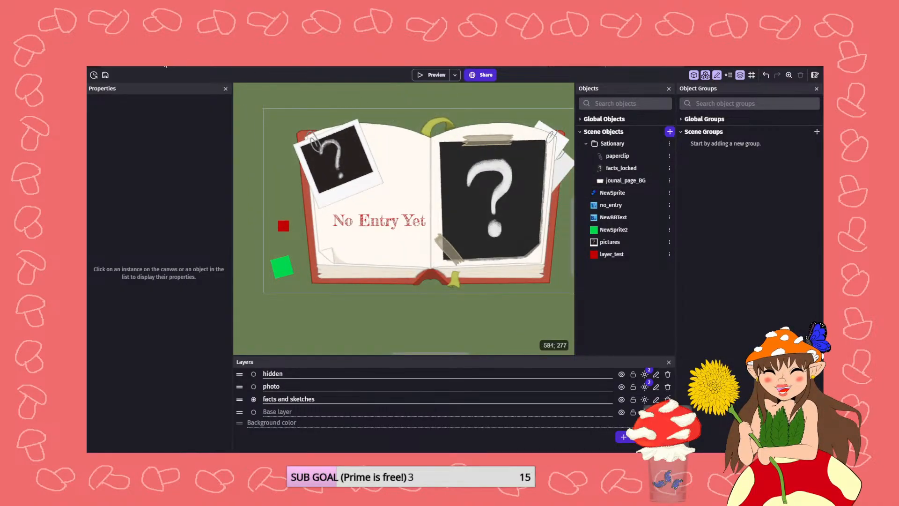
left_click(212, 65)
left_click(438, 79)
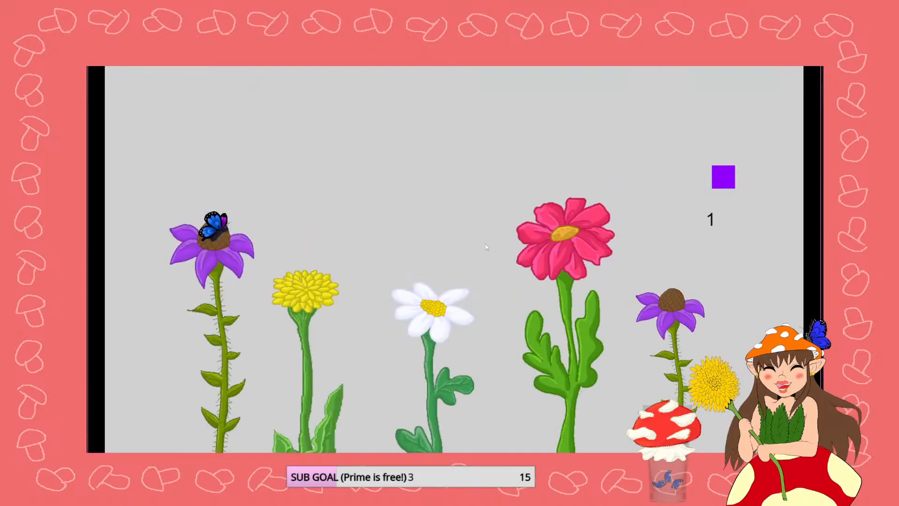
left_click(725, 183)
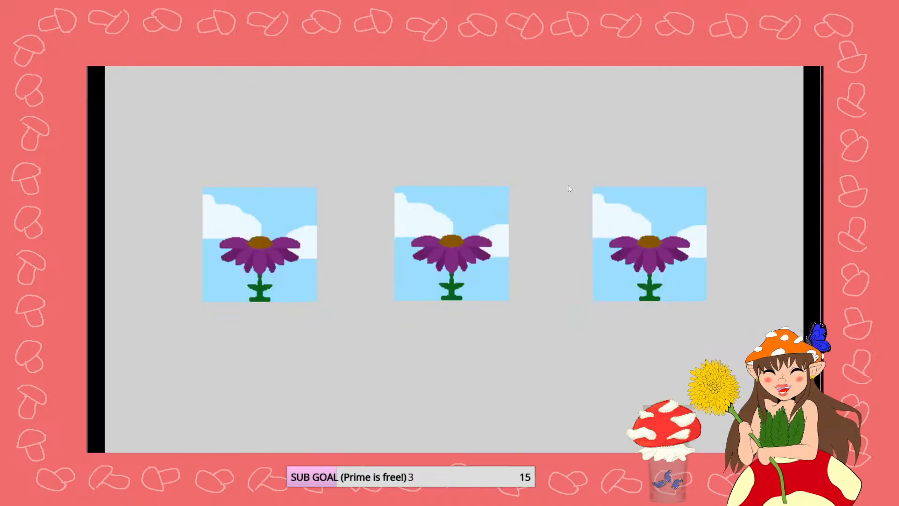
left_click(473, 233)
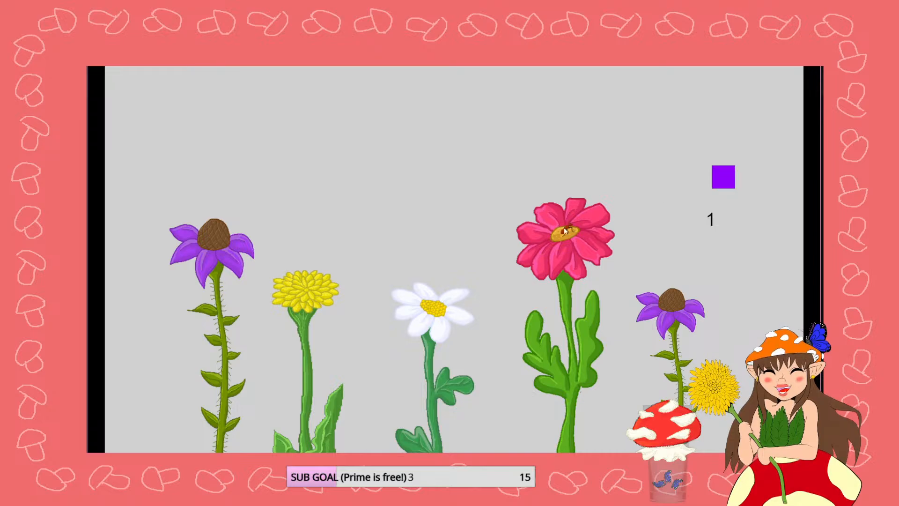
left_click(721, 180)
left_click(460, 240)
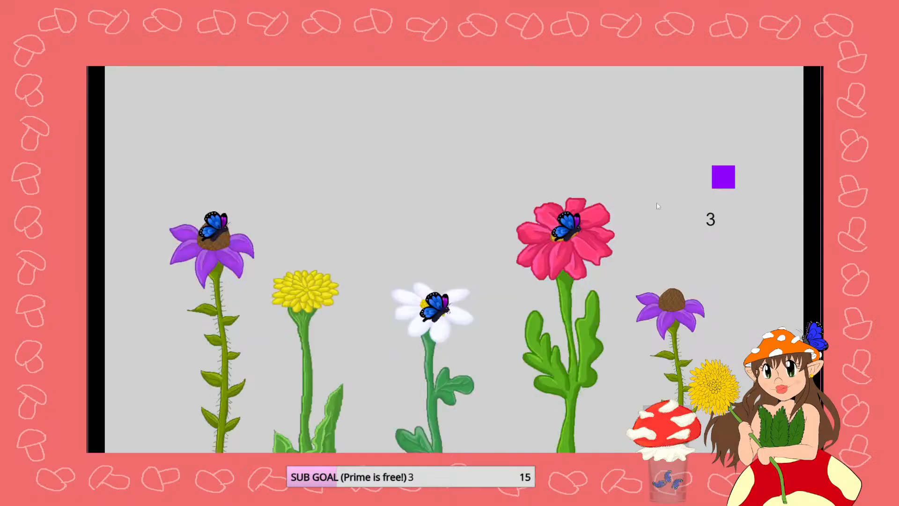
left_click(726, 186)
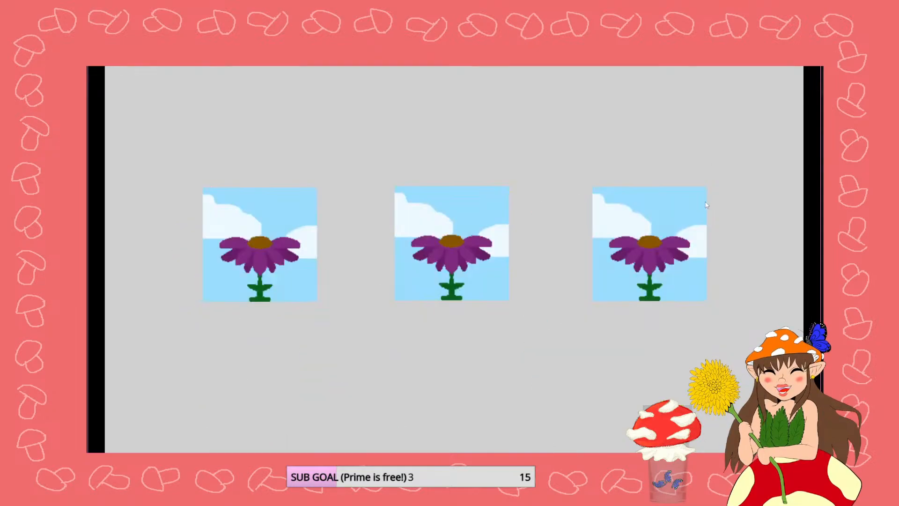
left_click(669, 232)
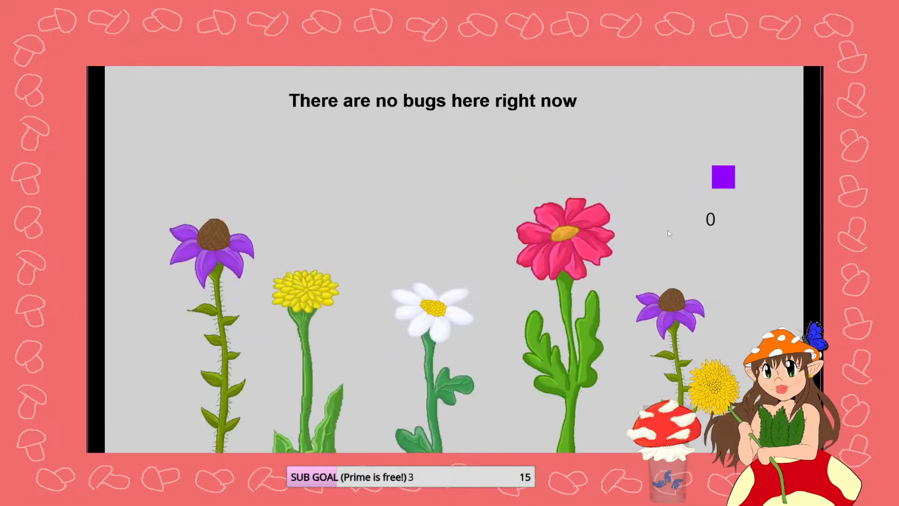
left_click(732, 177)
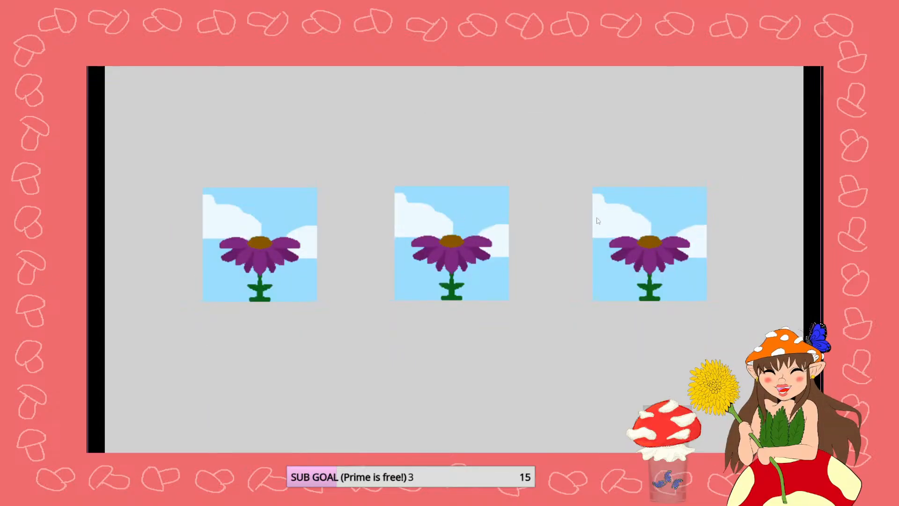
left_click(629, 231)
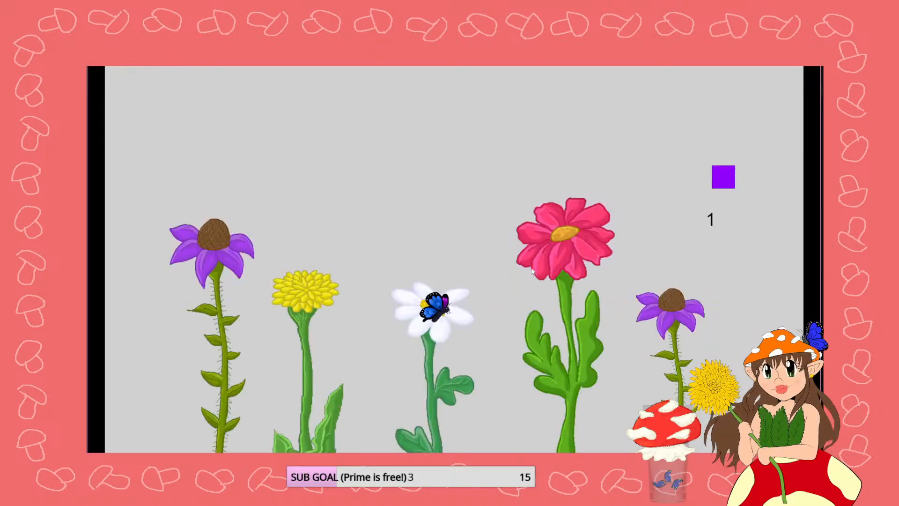
- Play the catching minigame for the butterfly on the white daisy through to the table of contents
left_click(438, 310)
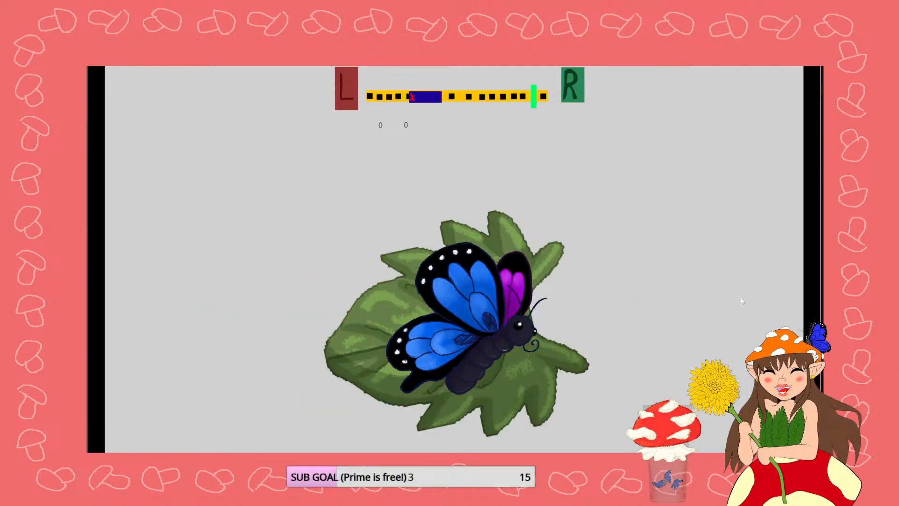
left_click(739, 232)
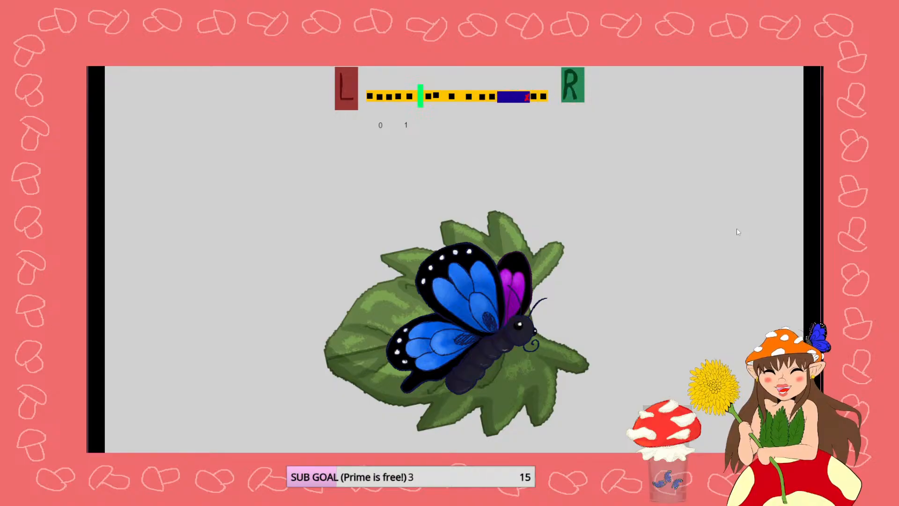
left_click(738, 232)
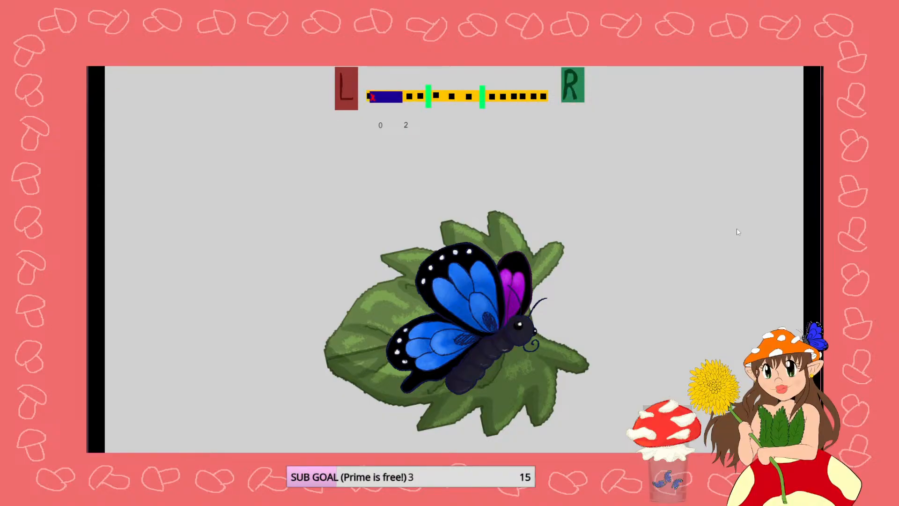
left_click(737, 229)
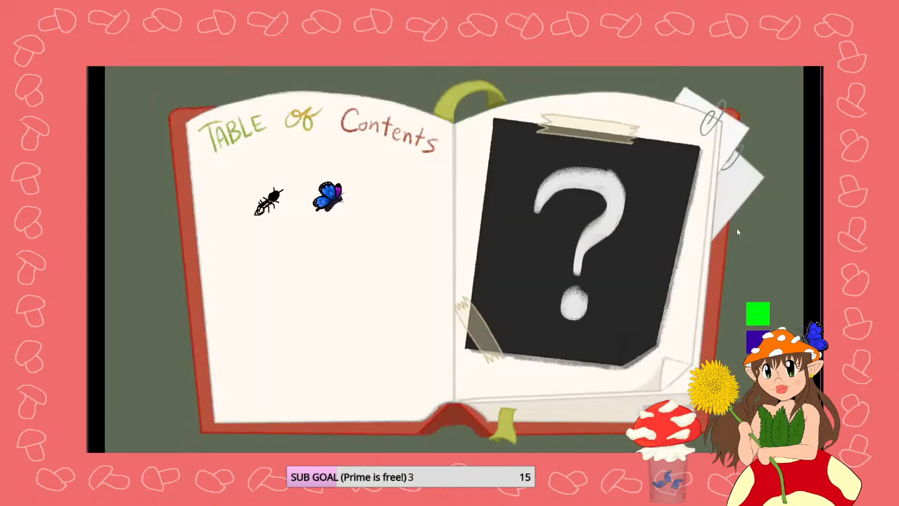
- Test the unlocked butterfly's link to its journal page and the green square's return to the flower scene, and close the preview
left_click(327, 206)
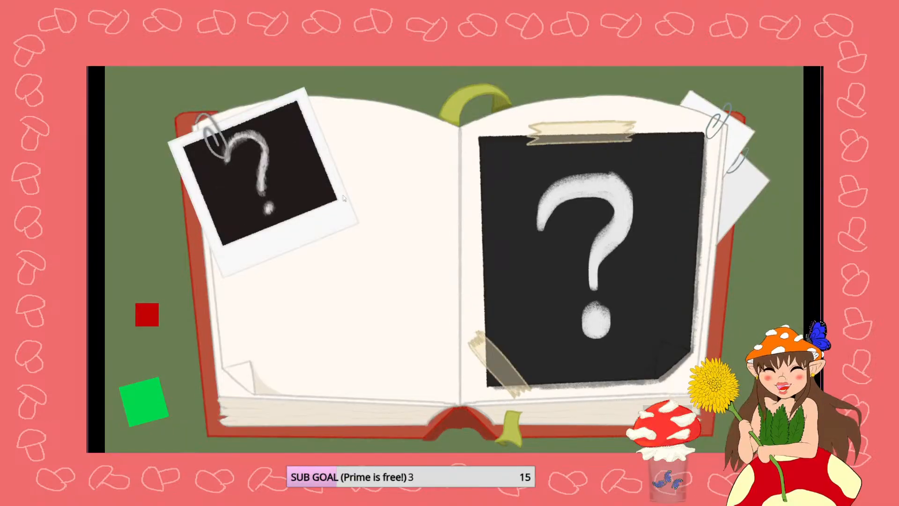
left_click(153, 394)
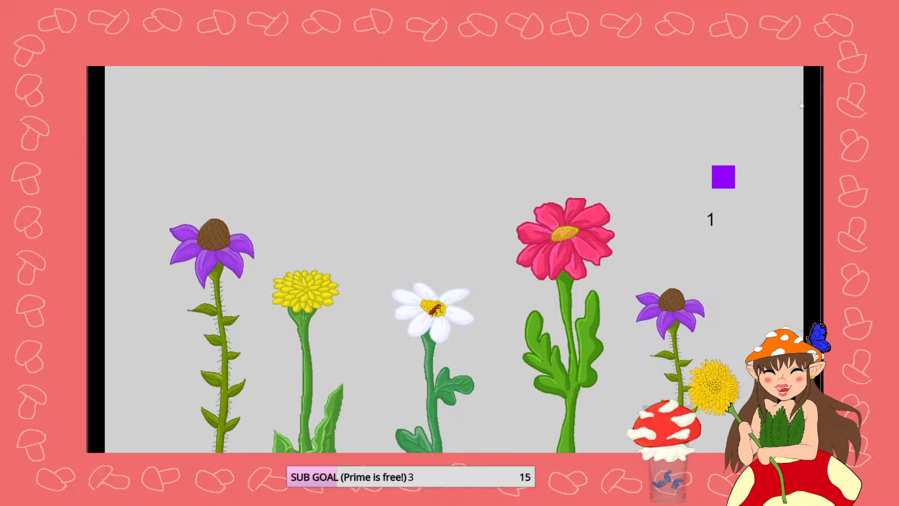
left_click(814, 61)
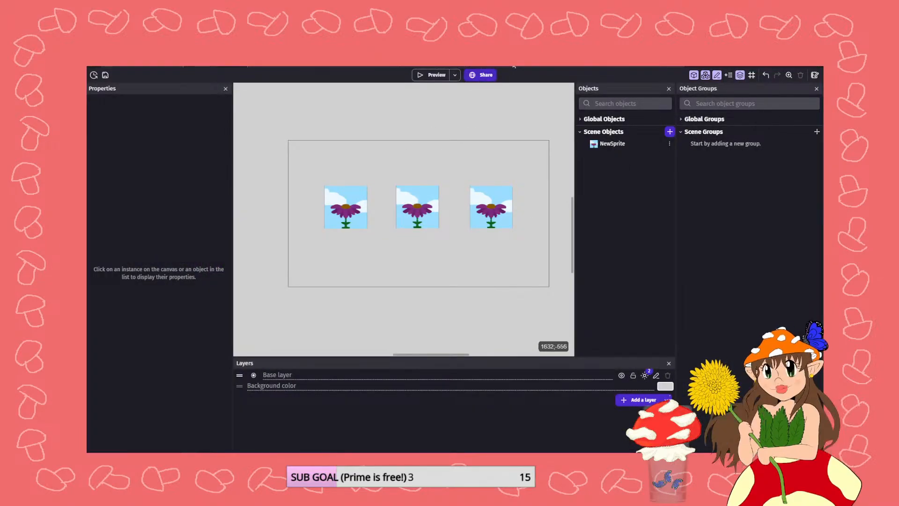
- Compare the journal_page layout with the whole Table of Contents layout of the bug journal menu
left_click(567, 67)
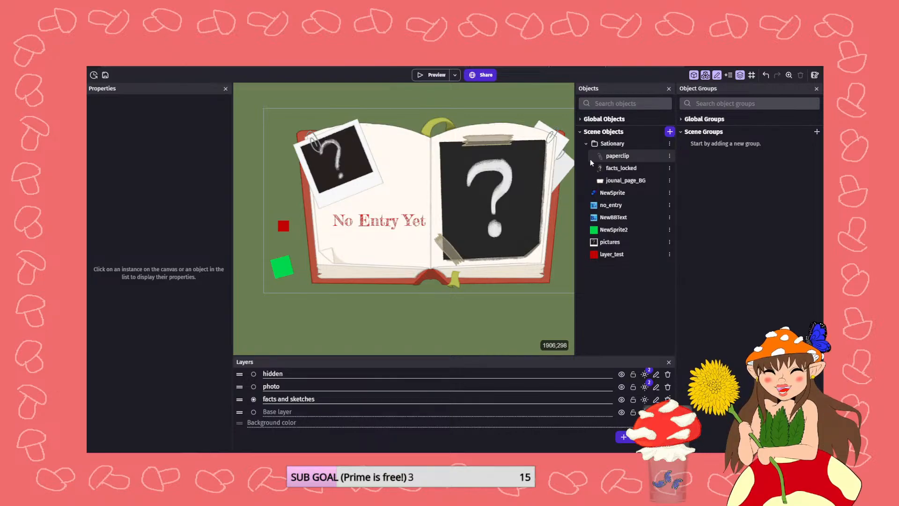
left_click(459, 63)
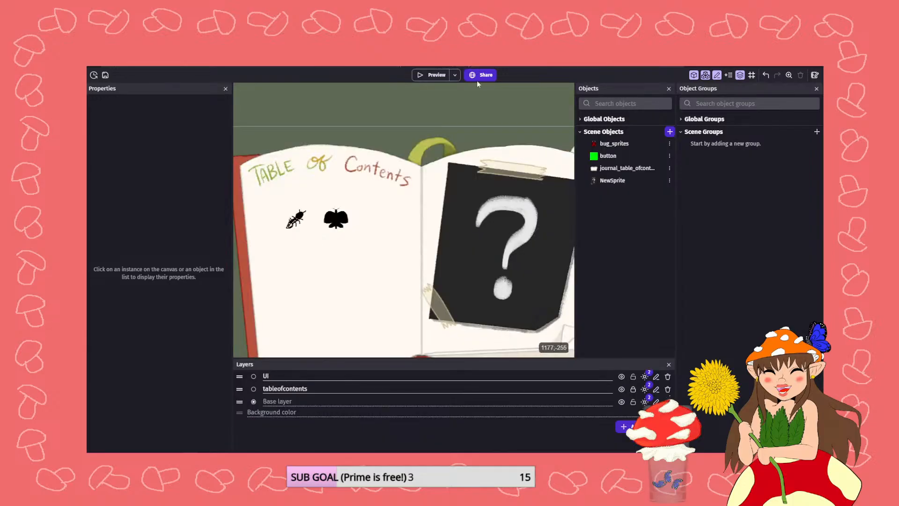
scroll(392, 202, "down", 5)
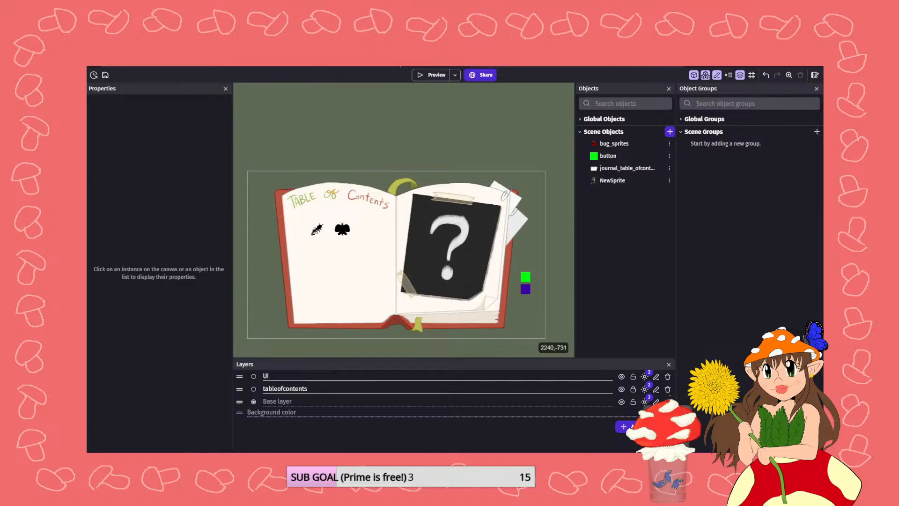
left_click(572, 62)
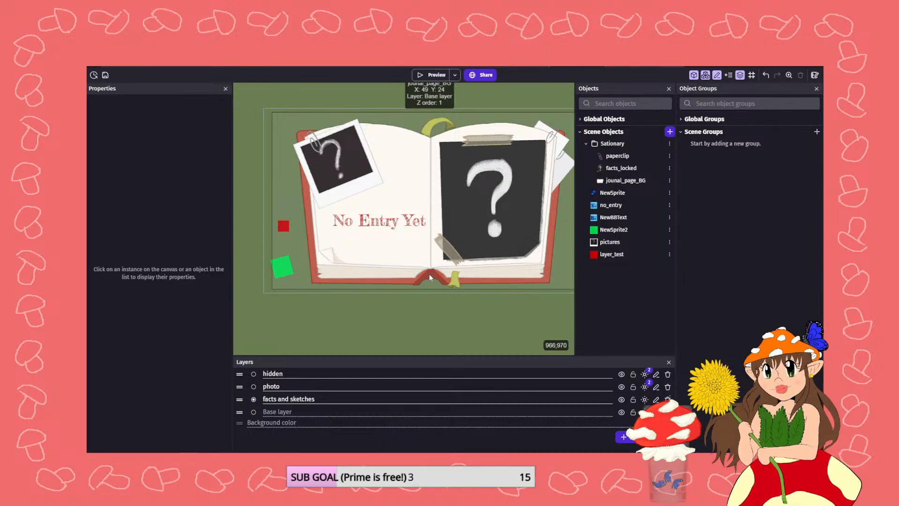
- Examine the bug spawn scene's layout and its events for spawning and counting bugs, and view the bug catching scene's layout
left_click(146, 67)
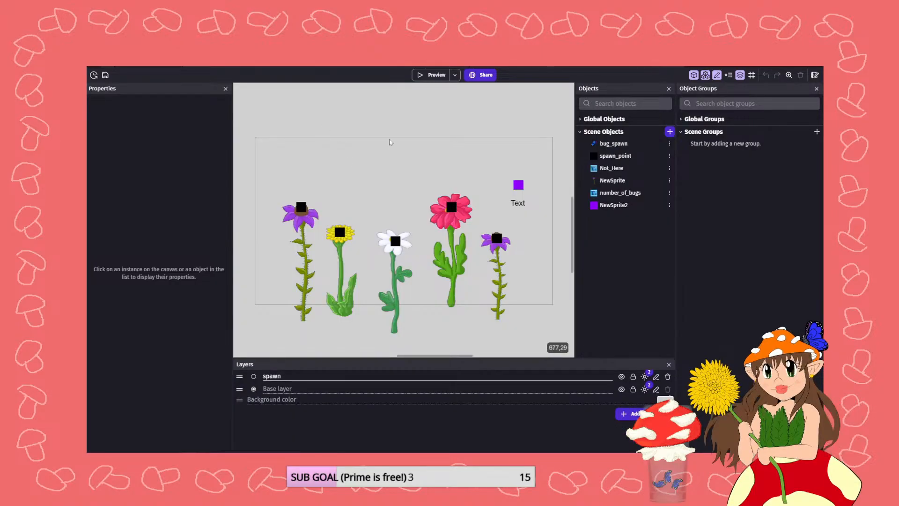
left_click(219, 66)
left_click(172, 68)
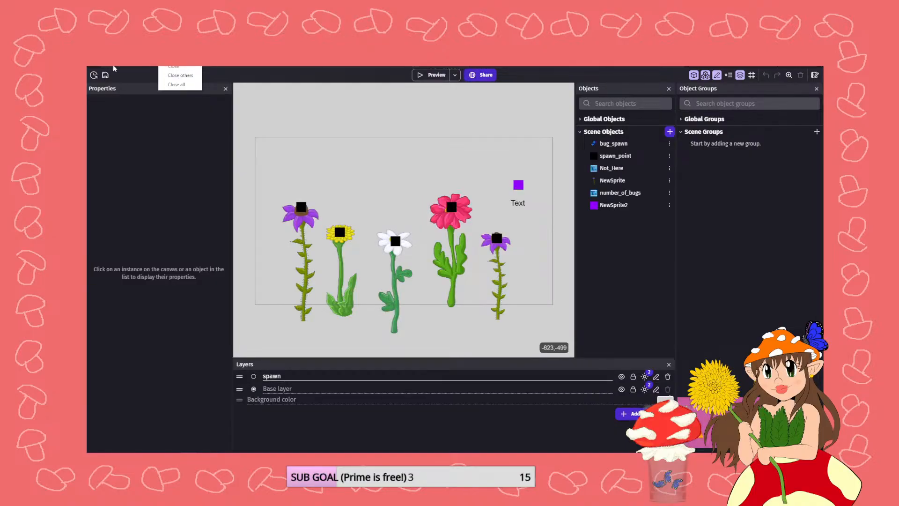
left_click(94, 75)
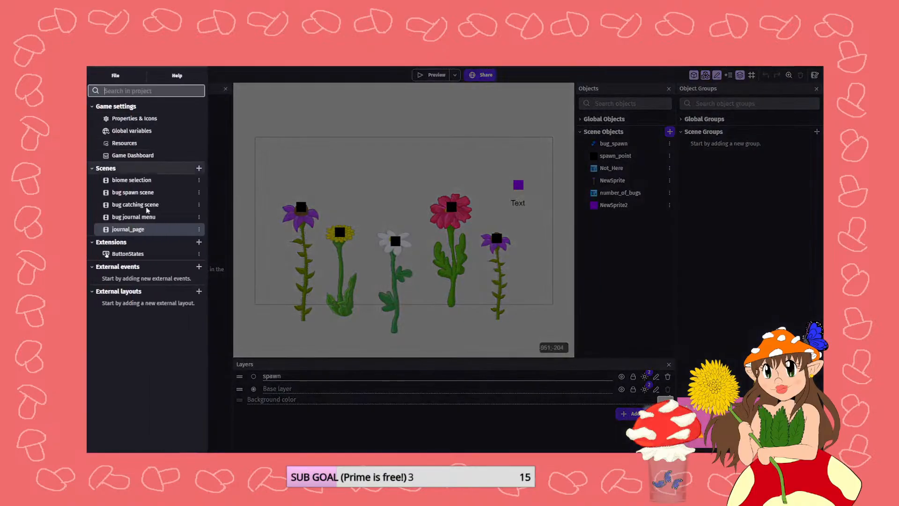
left_click(123, 192)
left_click(226, 85)
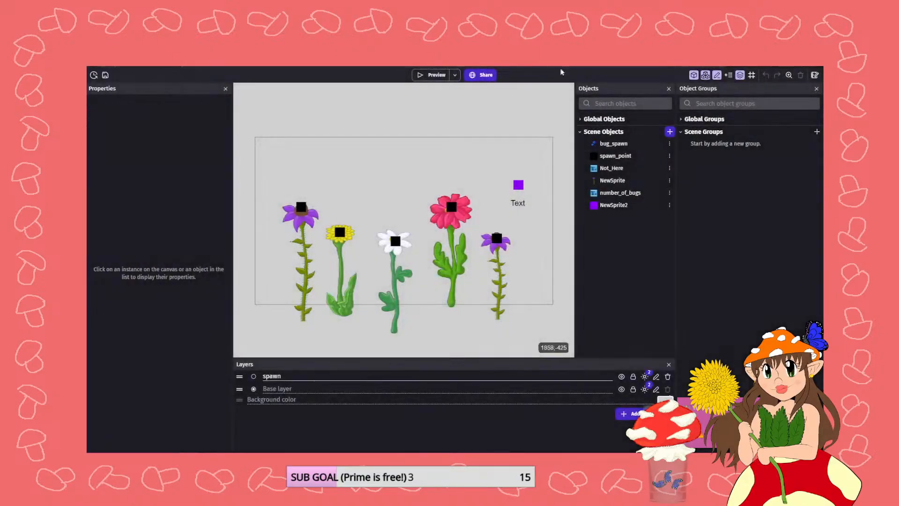
left_click(673, 60)
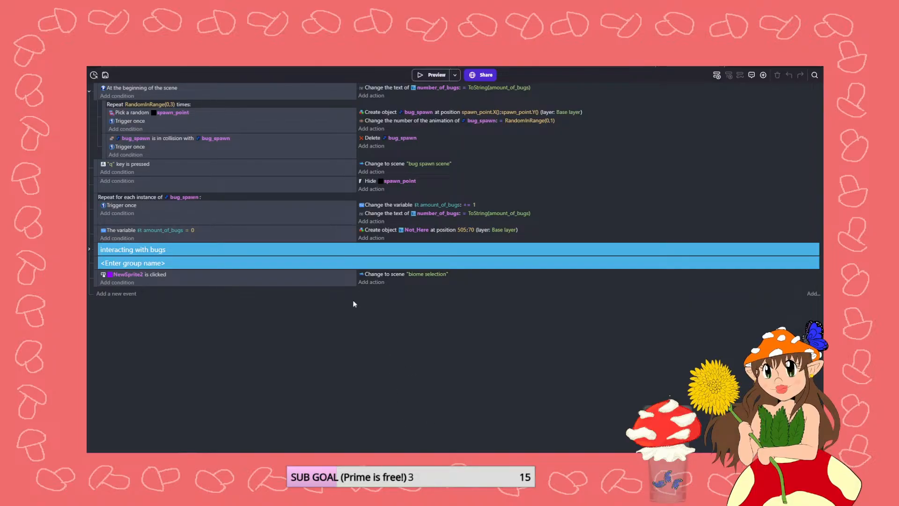
left_click(156, 66)
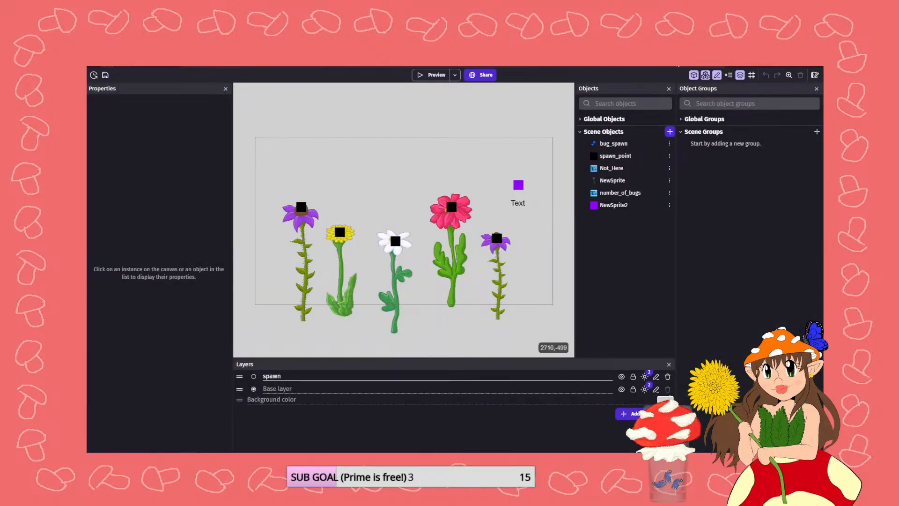
left_click(690, 66)
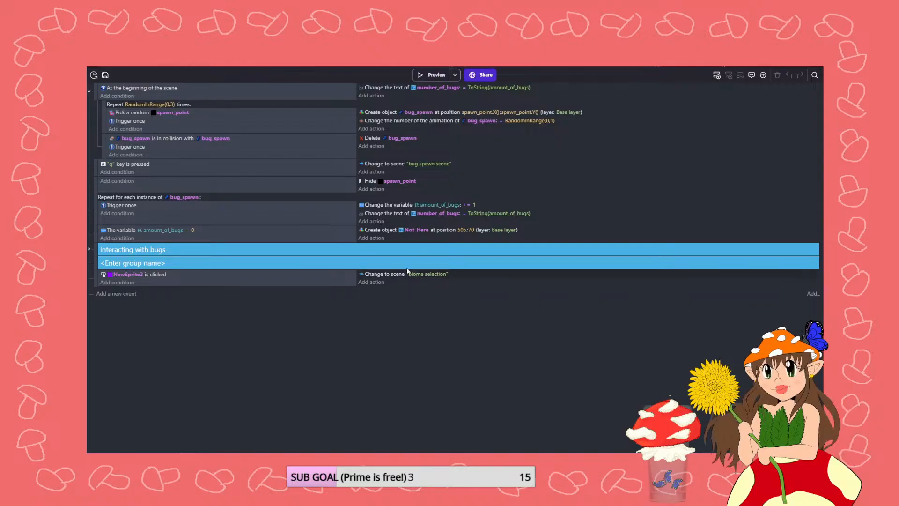
left_click(281, 67)
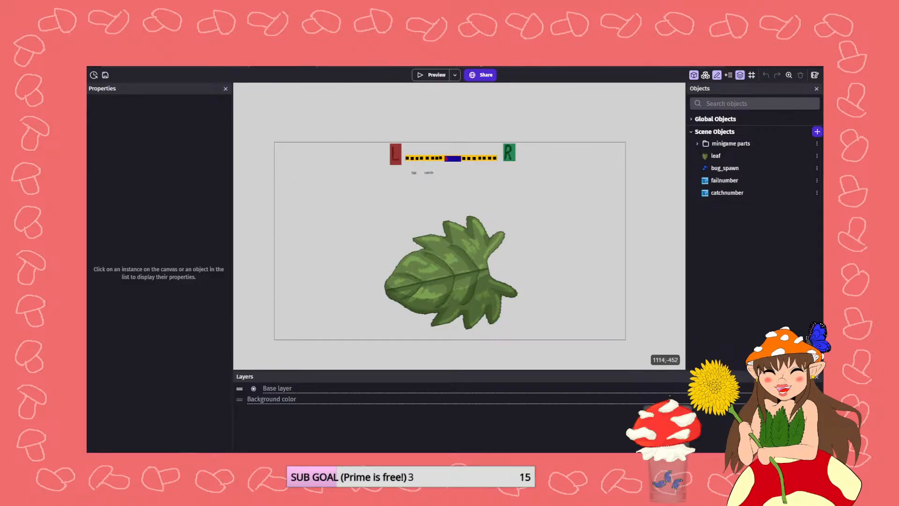
- In the bug journal menu's unlocking events, set the BugIsCaught.Ant condition's comparison to greater or equal to
left_click(479, 61)
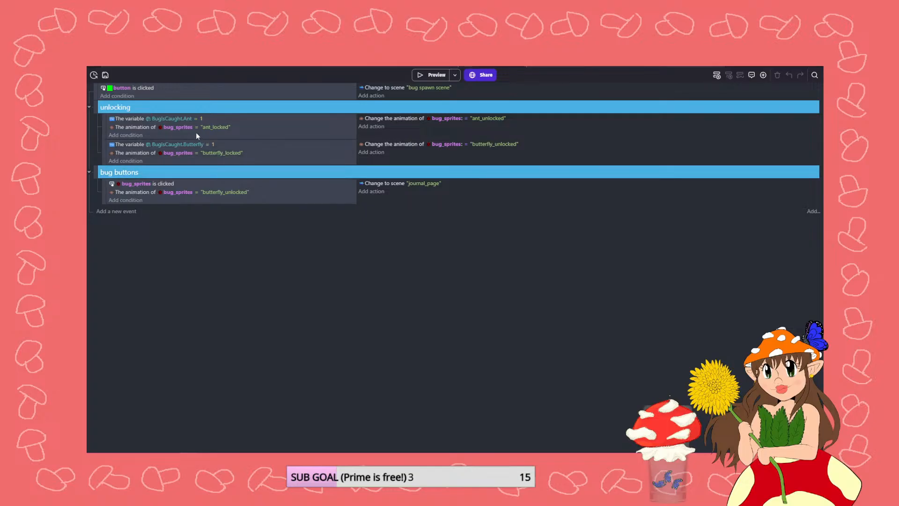
left_click(196, 119)
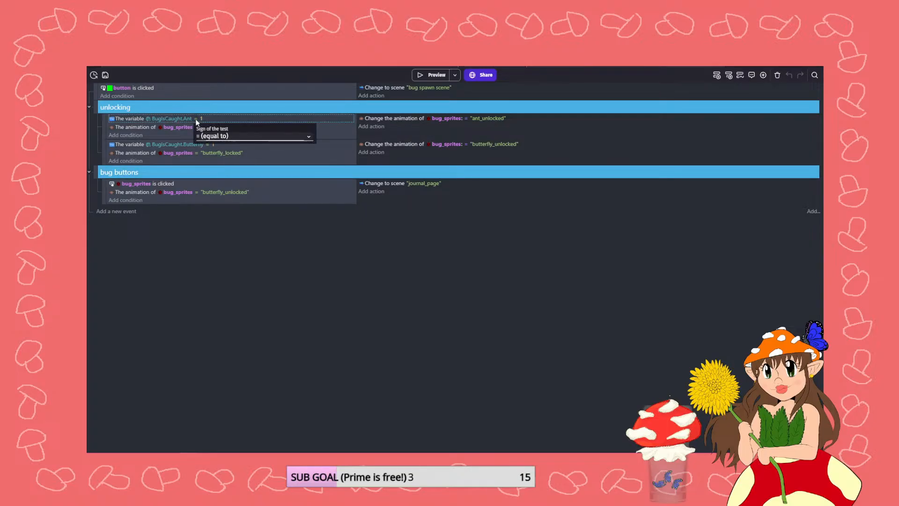
left_click(228, 136)
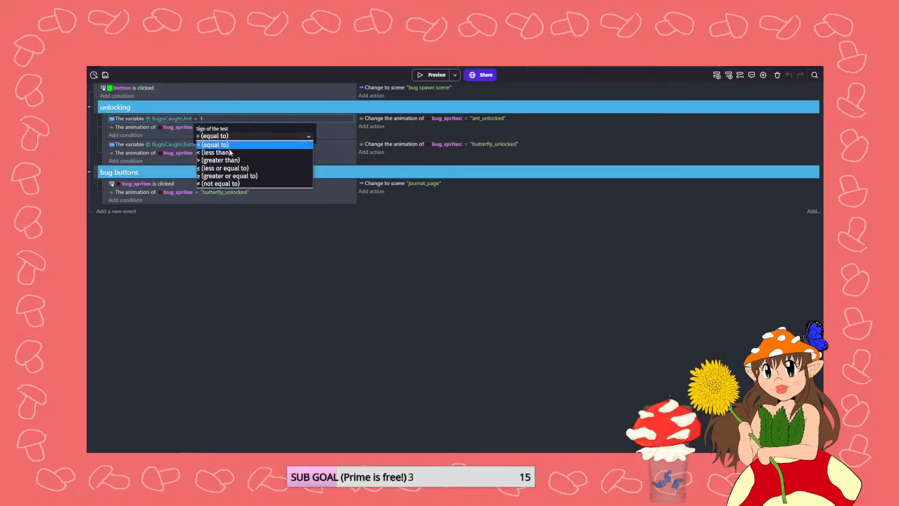
left_click(244, 176)
left_click(270, 238)
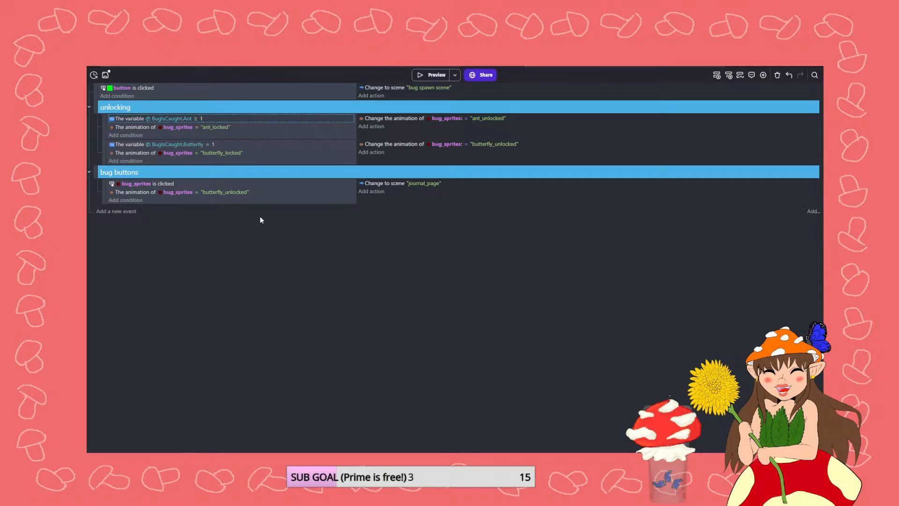
- Set the BugIsCaught.Butterfly condition's comparison to greater or equal to in the unlocking group
left_click(207, 145)
left_click(233, 163)
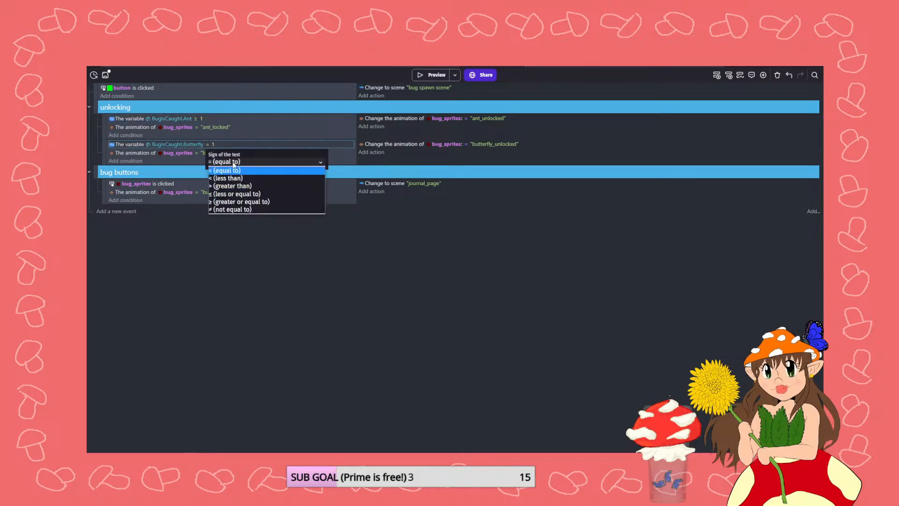
left_click(260, 203)
left_click(274, 235)
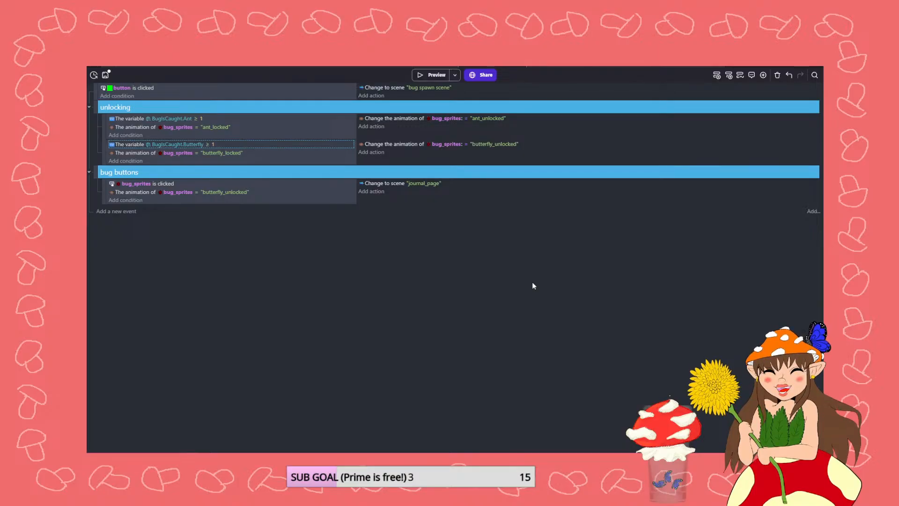
- Review the journal_page scene's layout and layer events, and the bug spawn scene's layout and events
left_click(139, 66)
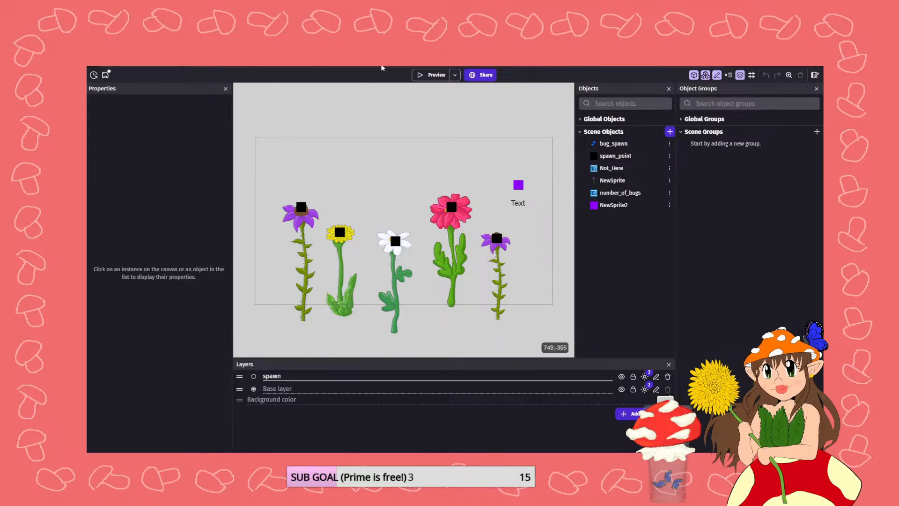
left_click(489, 62)
left_click(557, 63)
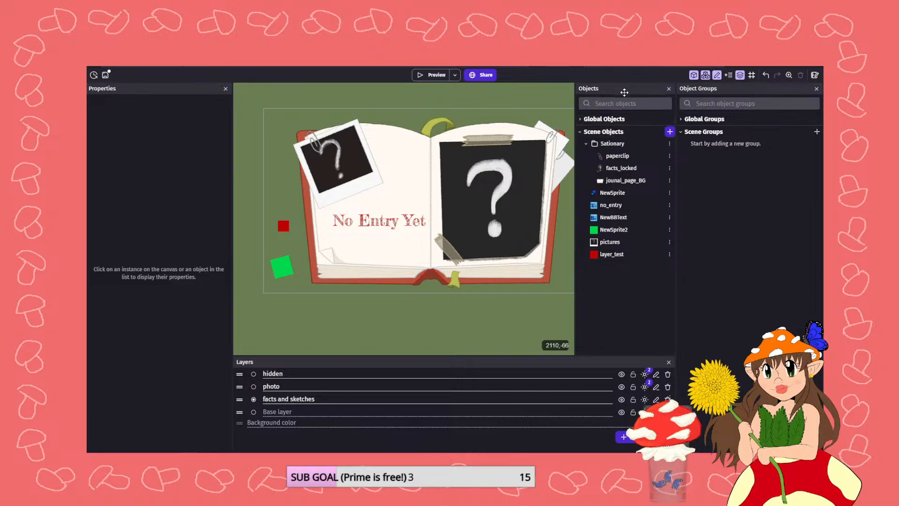
left_click(680, 64)
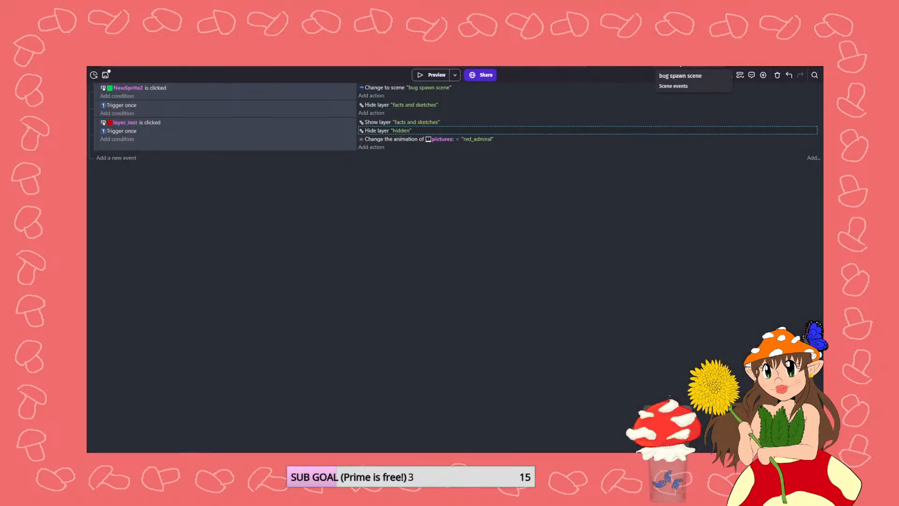
left_click(680, 65)
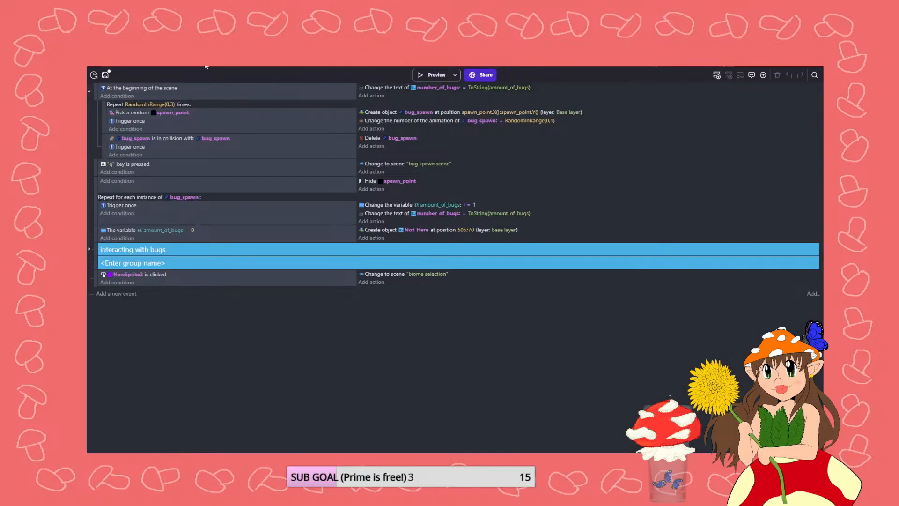
- Compare the layouts of the bug spawn scene, the three-flower-picture scene, the bug catching scene and the journal menu's Table of Contents
left_click(162, 65)
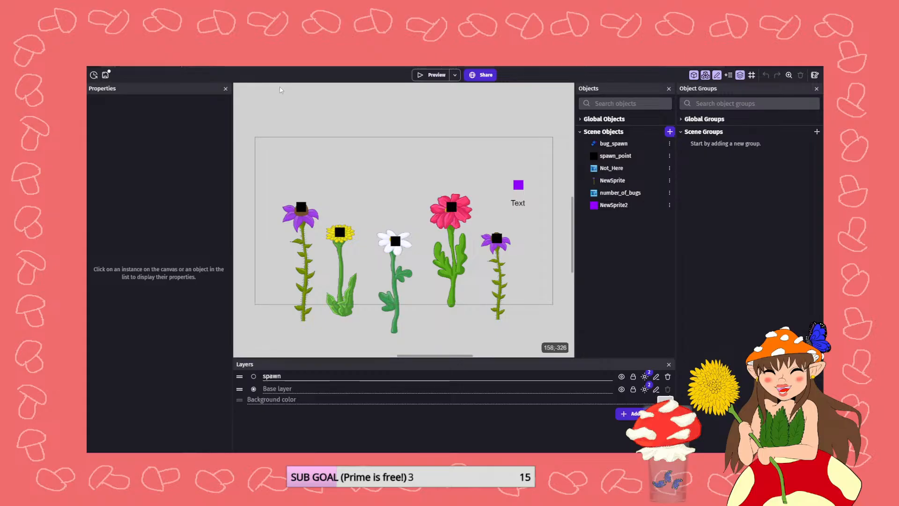
left_click(227, 65)
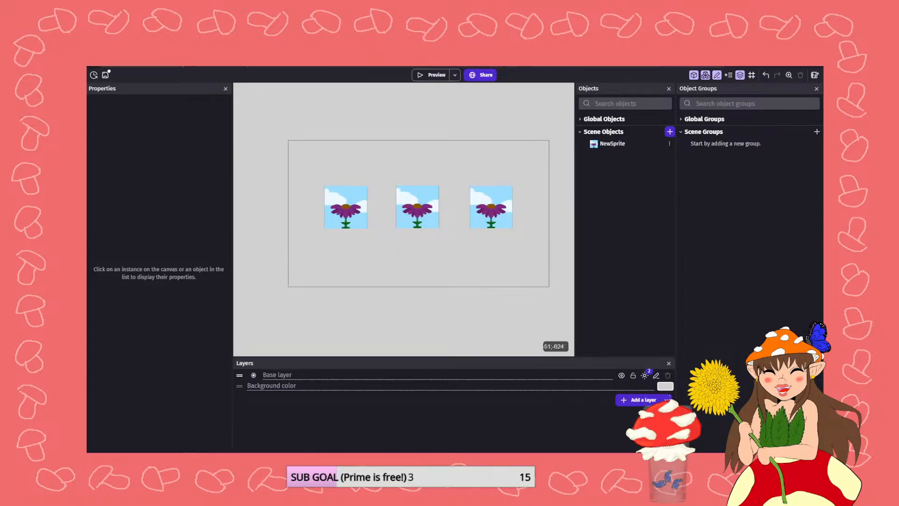
left_click(285, 65)
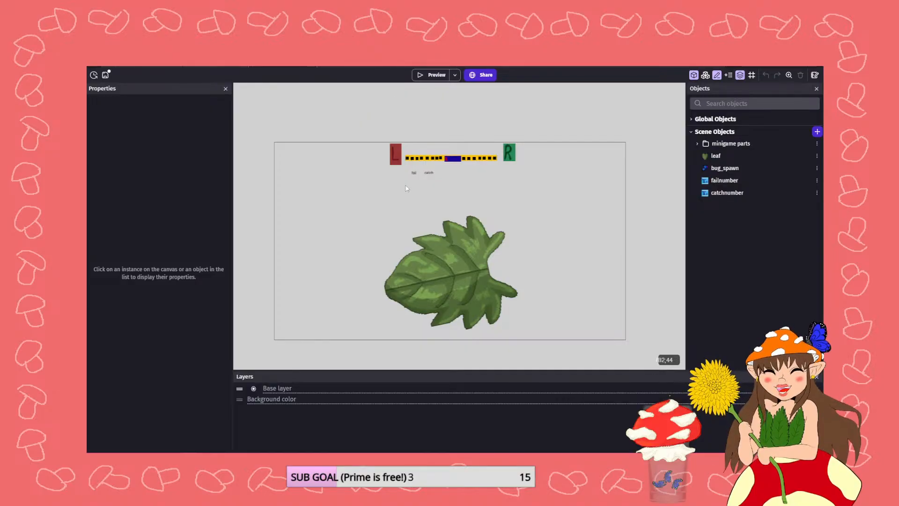
scroll(374, 211, "up", 1, "ctrl")
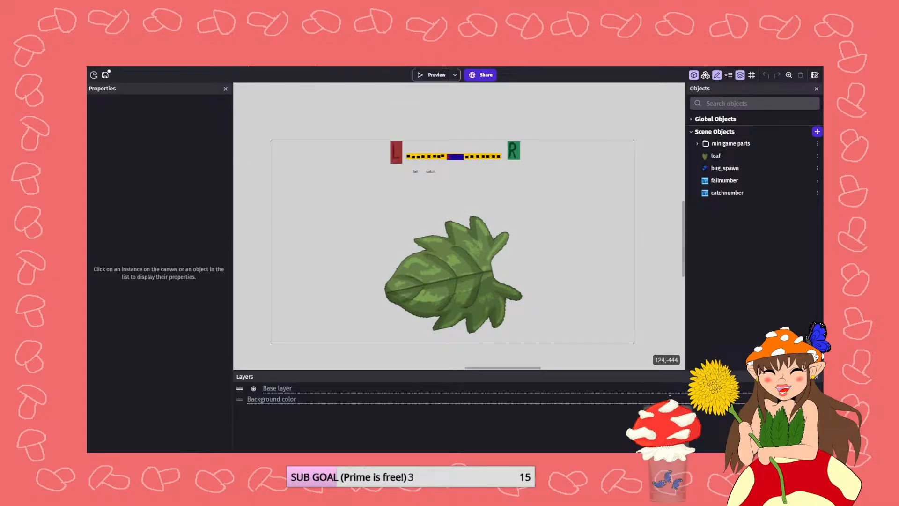
left_click(145, 66)
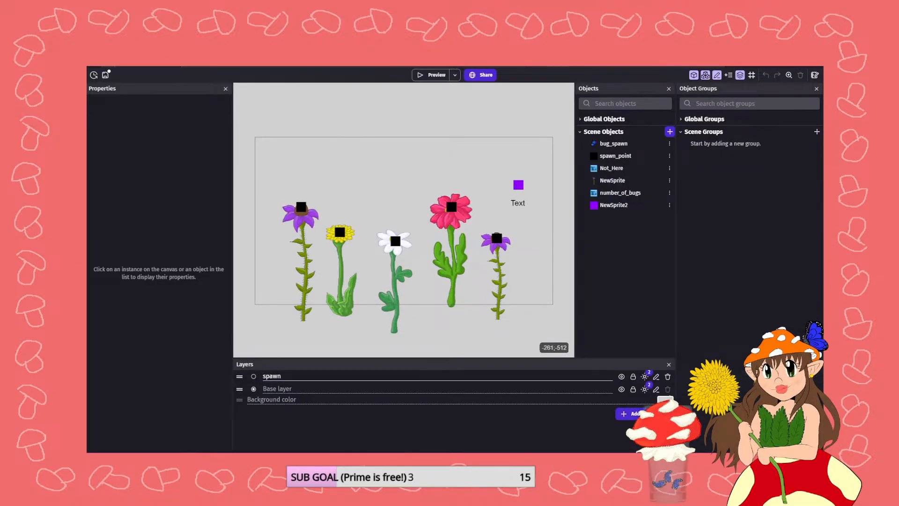
left_click(216, 66)
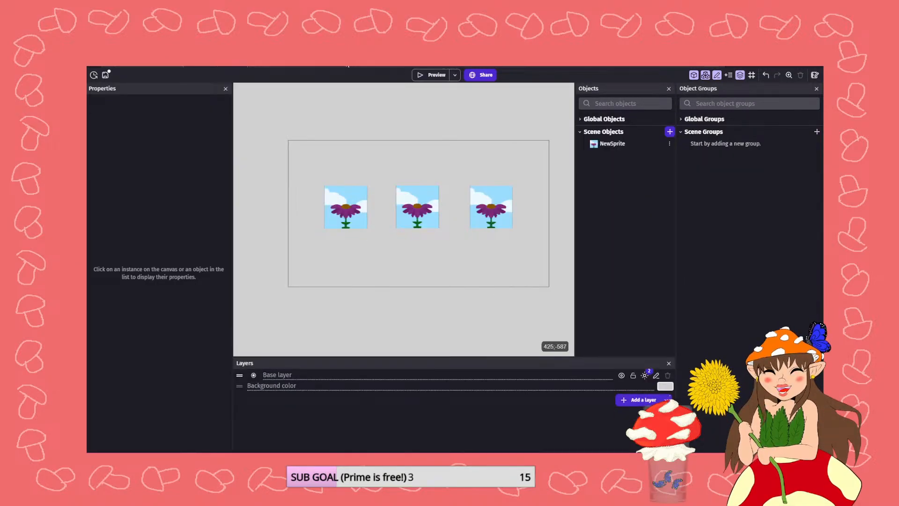
left_click(347, 66)
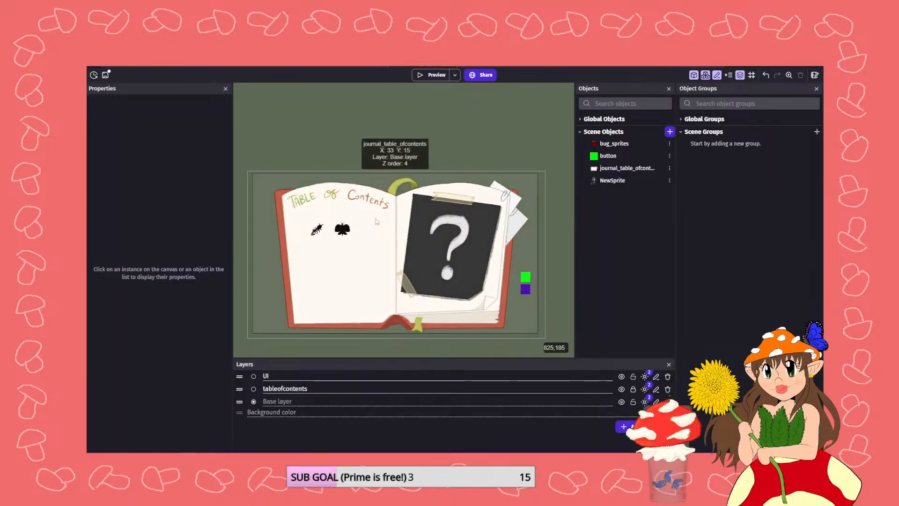
scroll(405, 311, "up", 3)
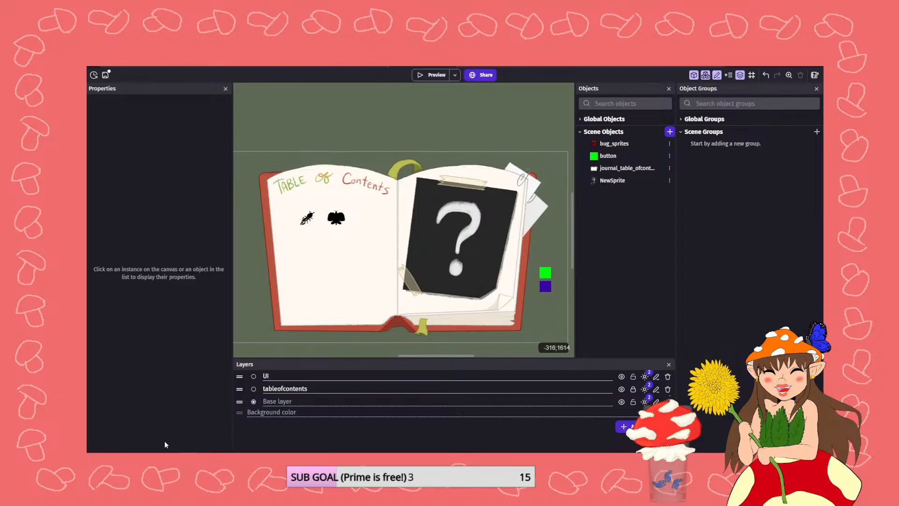
mouse_move(358, 458)
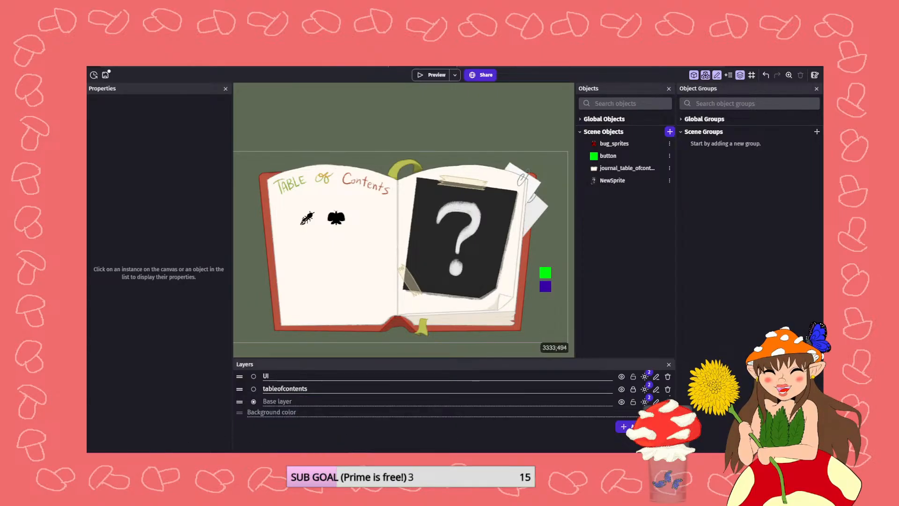